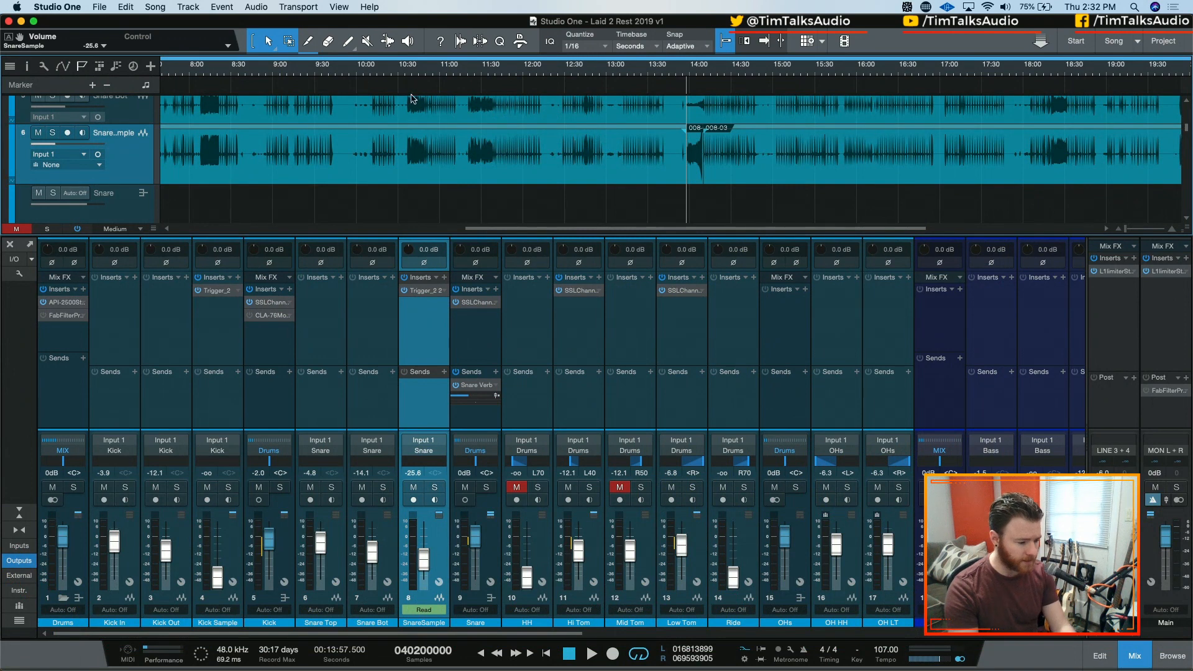
Step: Play the song from 10:00 and briefly solo the Bass bus to audition it
left_click(361, 73)
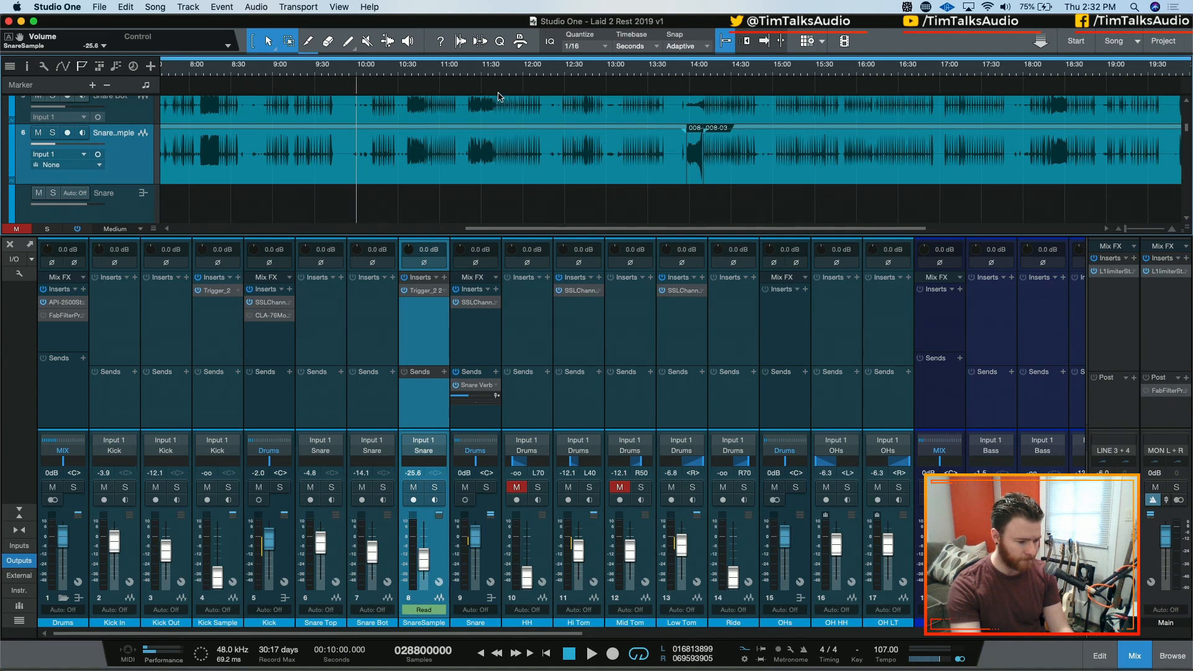
key("space")
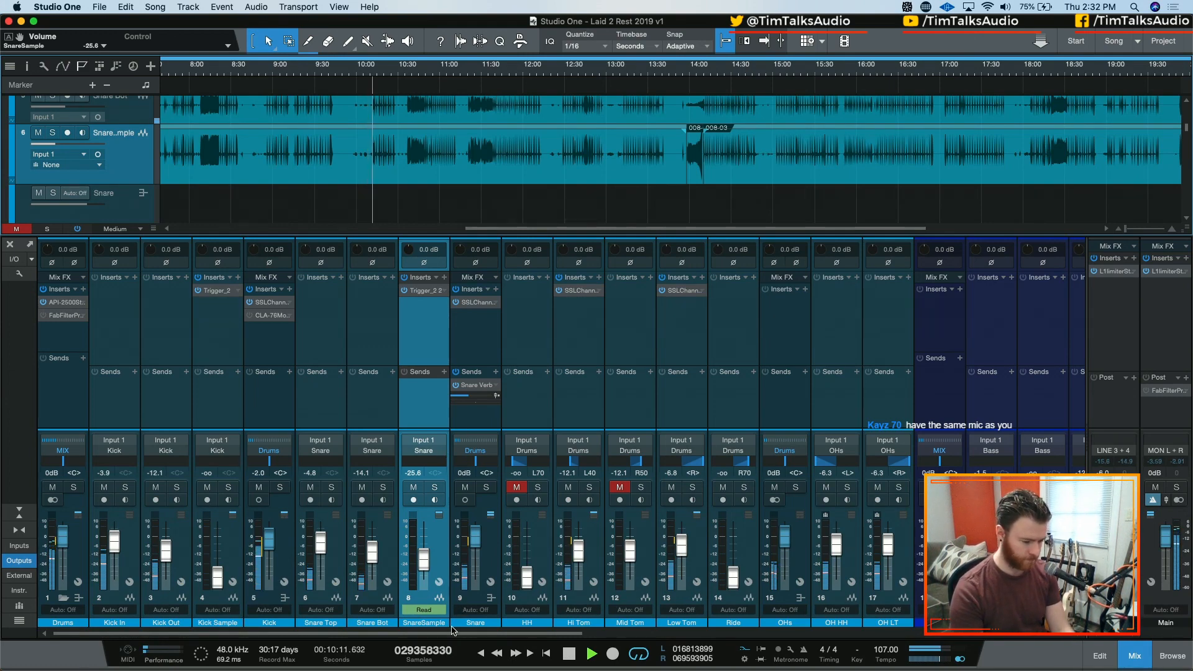
left_click_drag(450, 637, 714, 622)
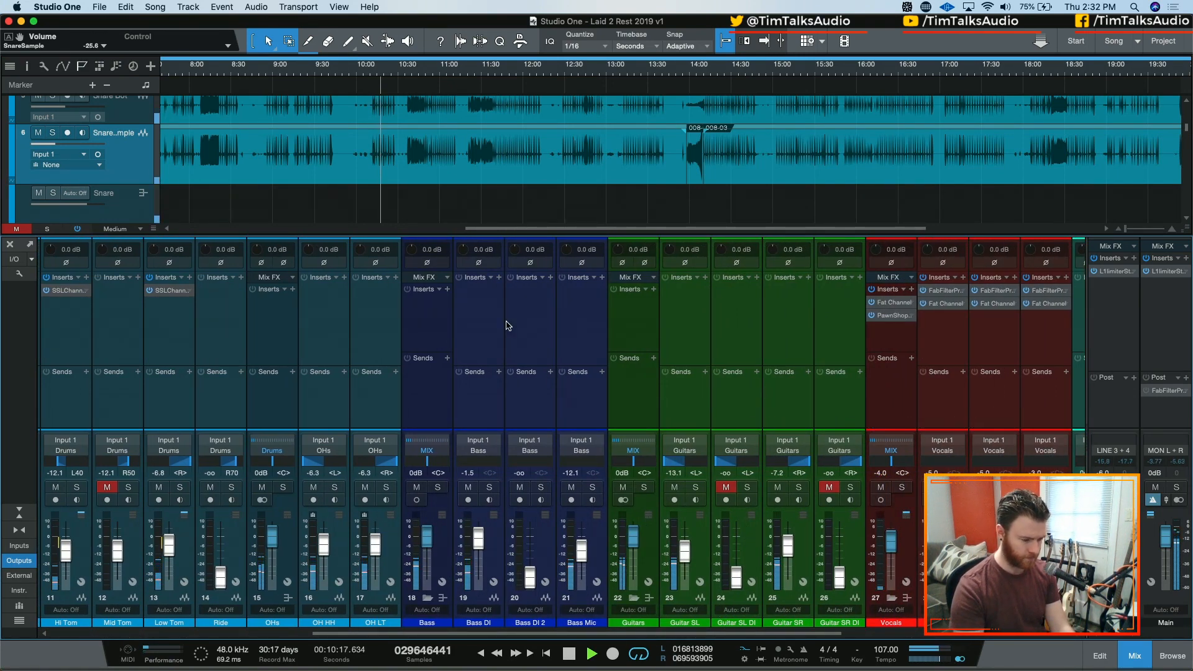
left_click(439, 490)
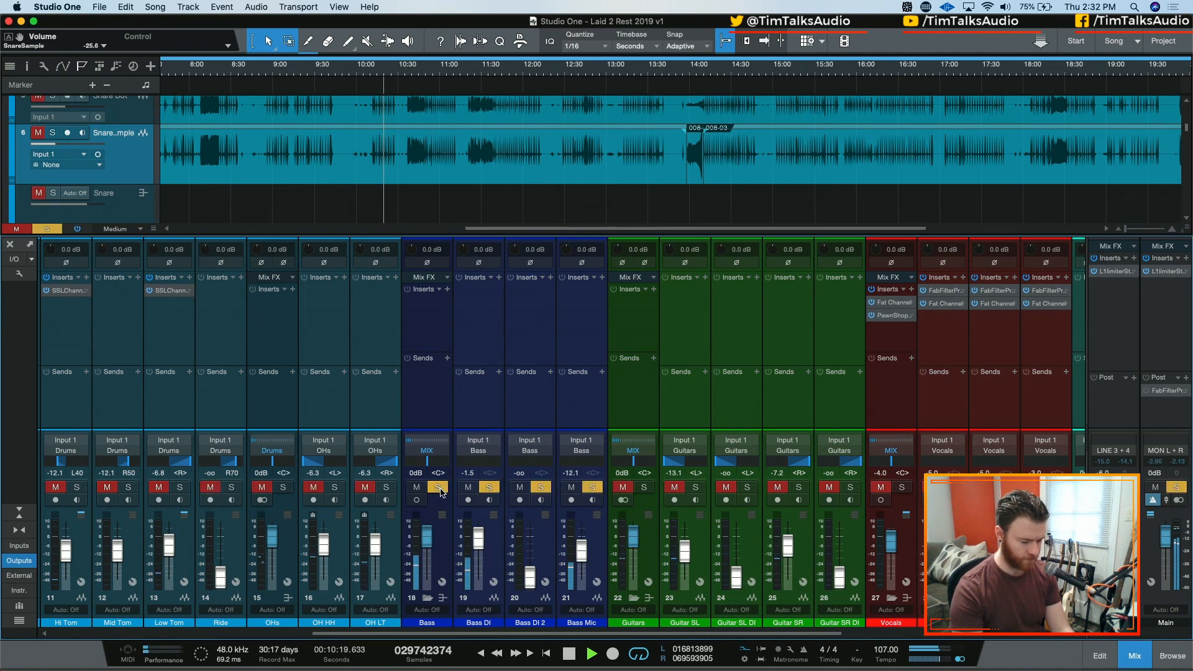
left_click(440, 490)
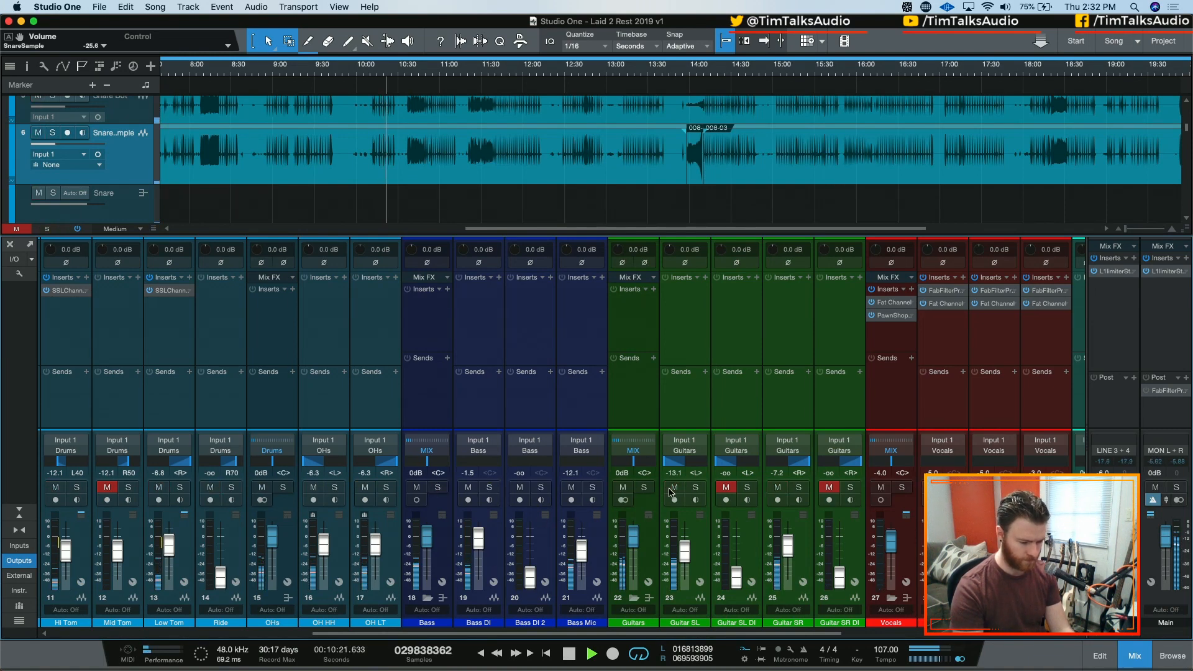
Step: Audition Guitar SR and Guitar SL one after the other in solo, and stop playback
left_click(799, 489)
left_click(800, 489)
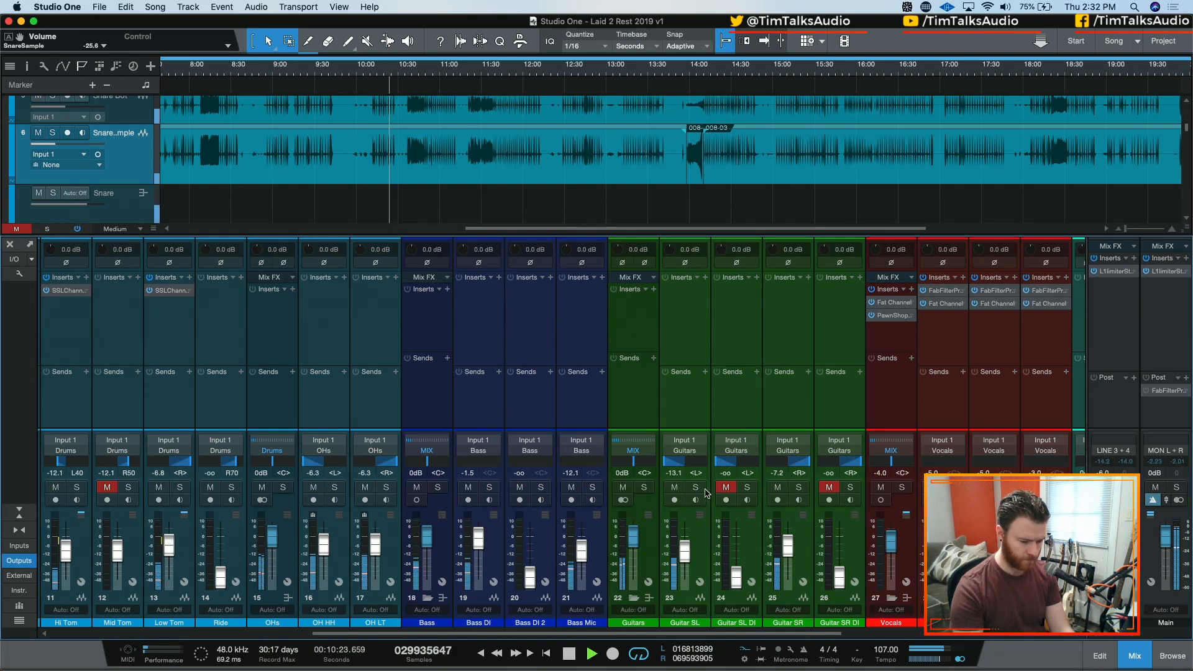
left_click(695, 489)
left_click(695, 489)
key("space")
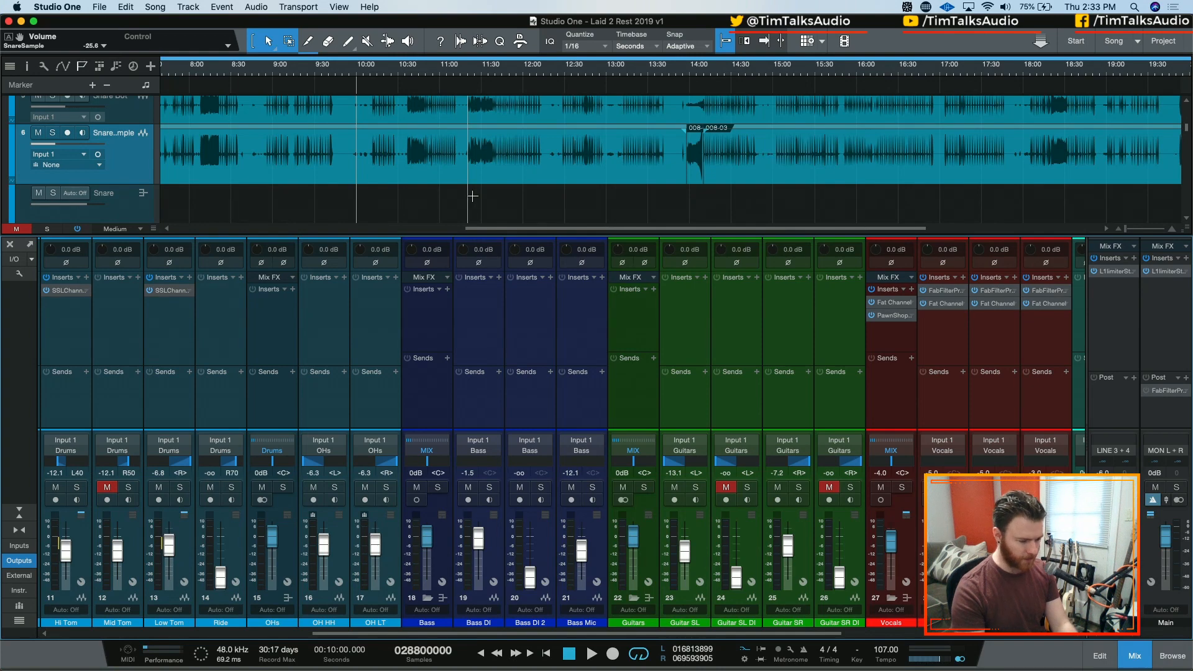
Step: Replay the mix from 10:00 and compare it with Guitar SR and Guitar SL each briefly soloed
key("space")
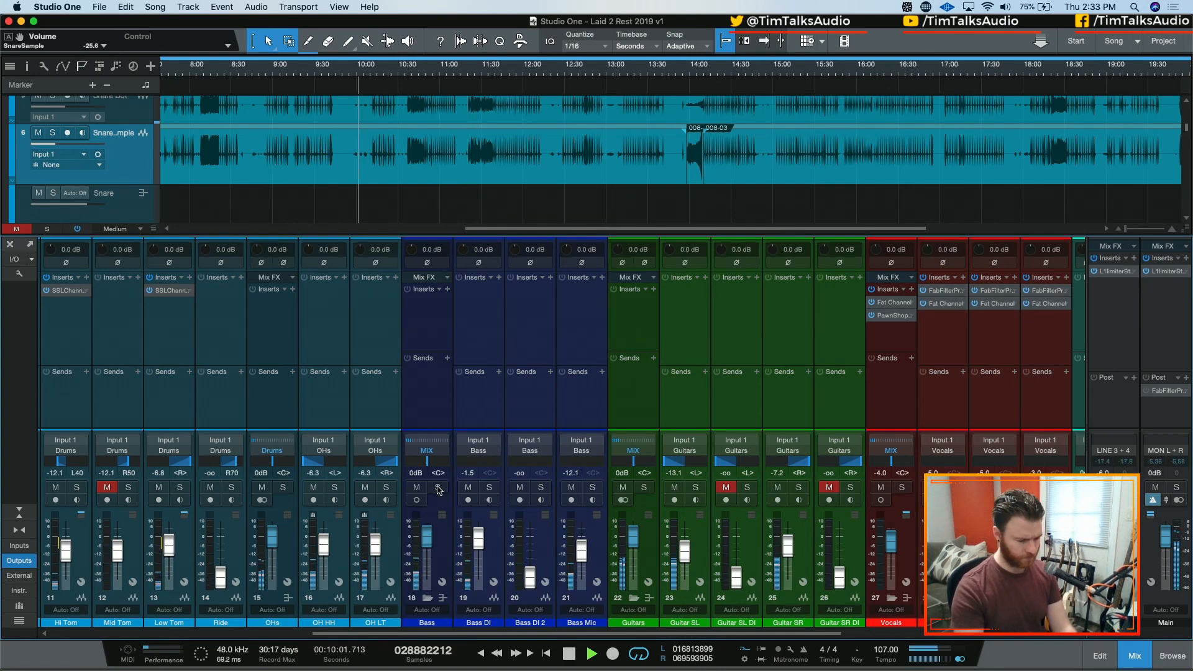
key("space")
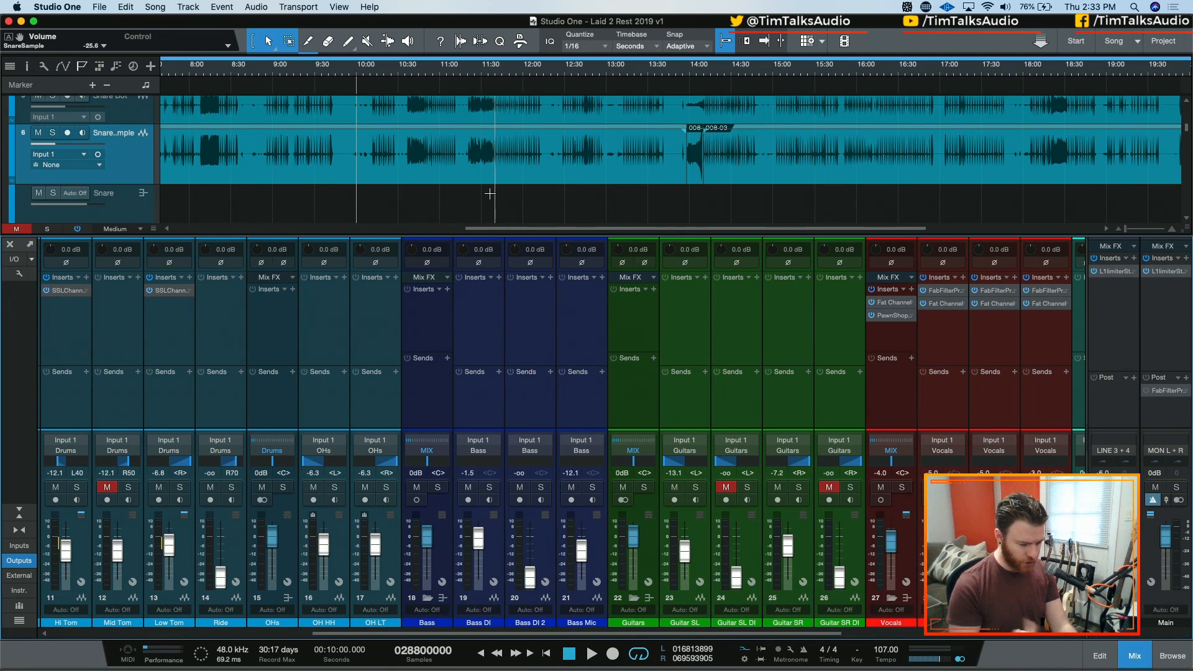
key("space")
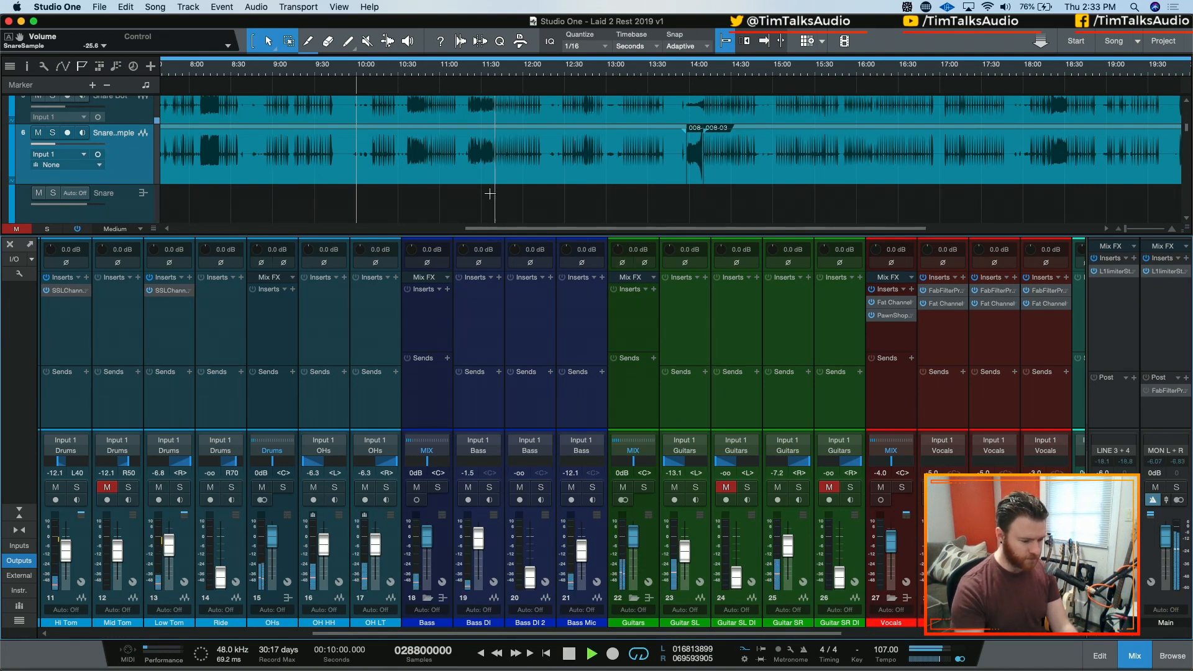
left_click(798, 487)
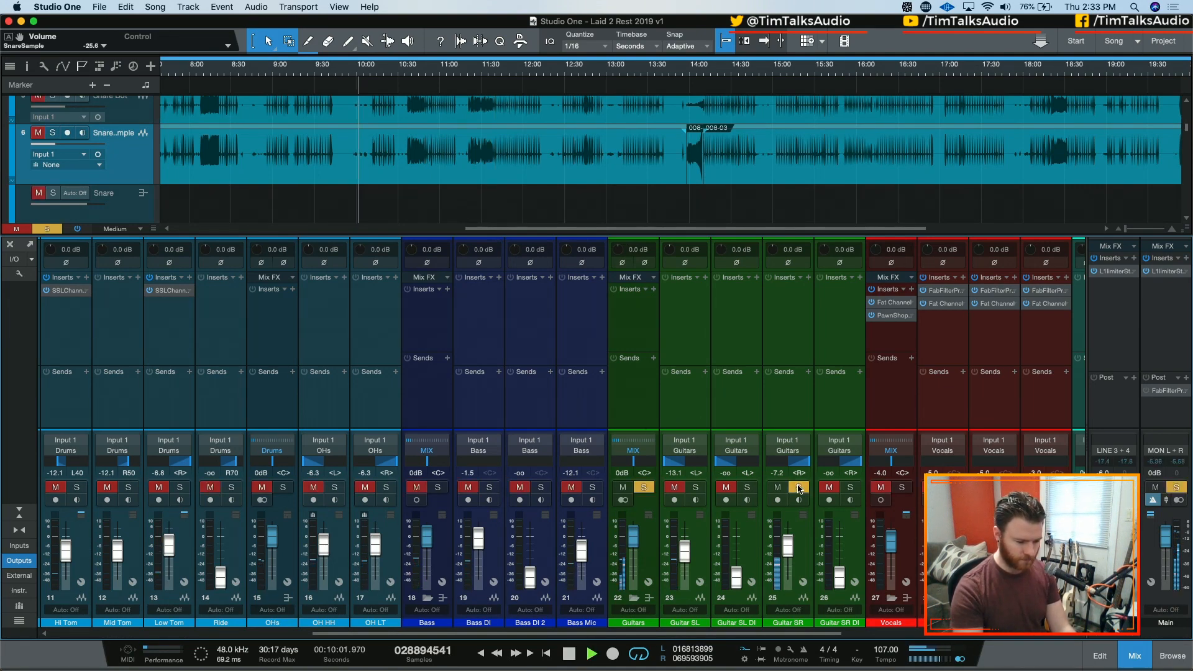
left_click(799, 488)
left_click(696, 488)
left_click(696, 488)
key("space")
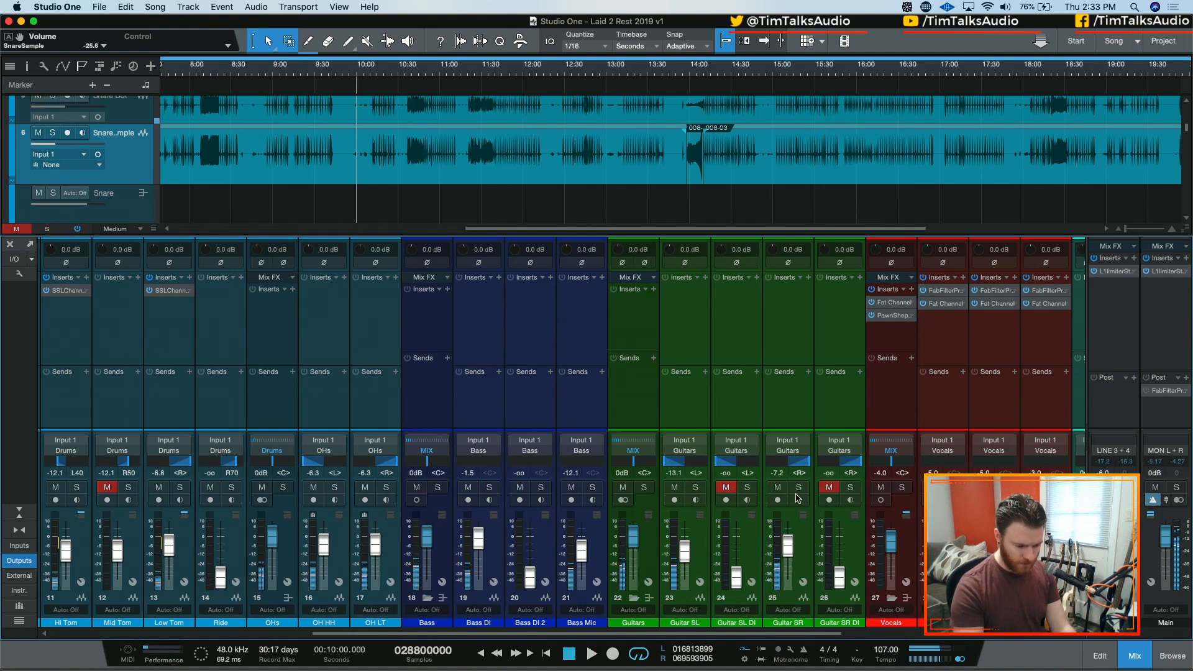
Step: Listen to Guitar SR in solo from 10:00, and compare it with the full mix with the solo removed
left_click(800, 488)
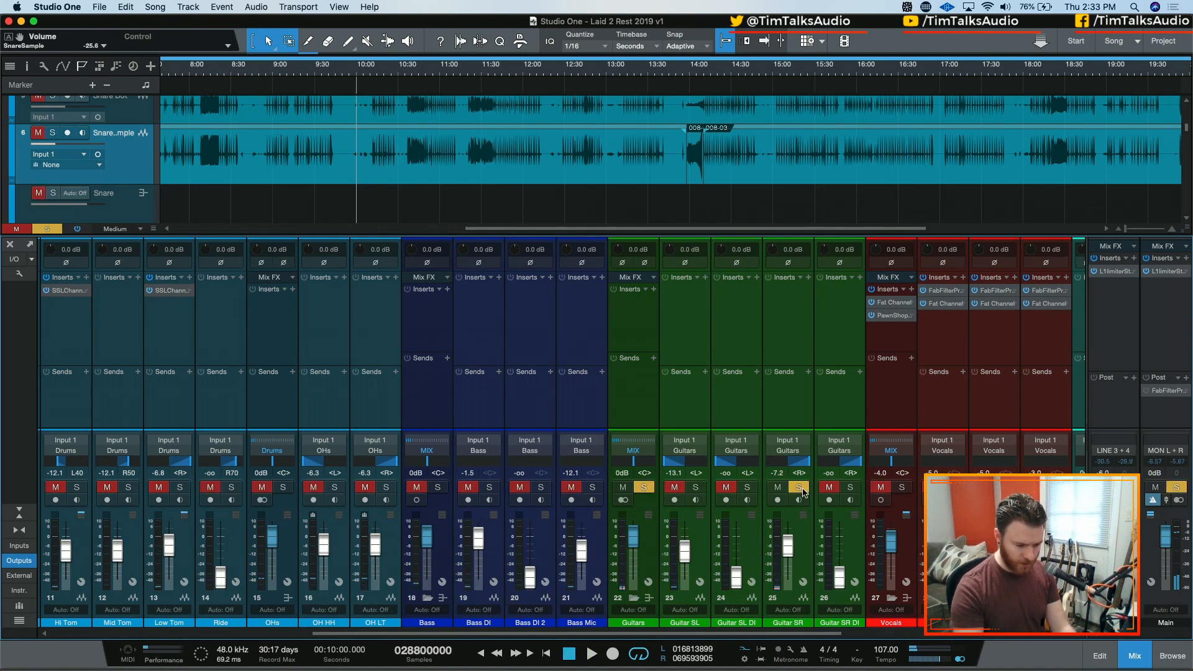
key("space")
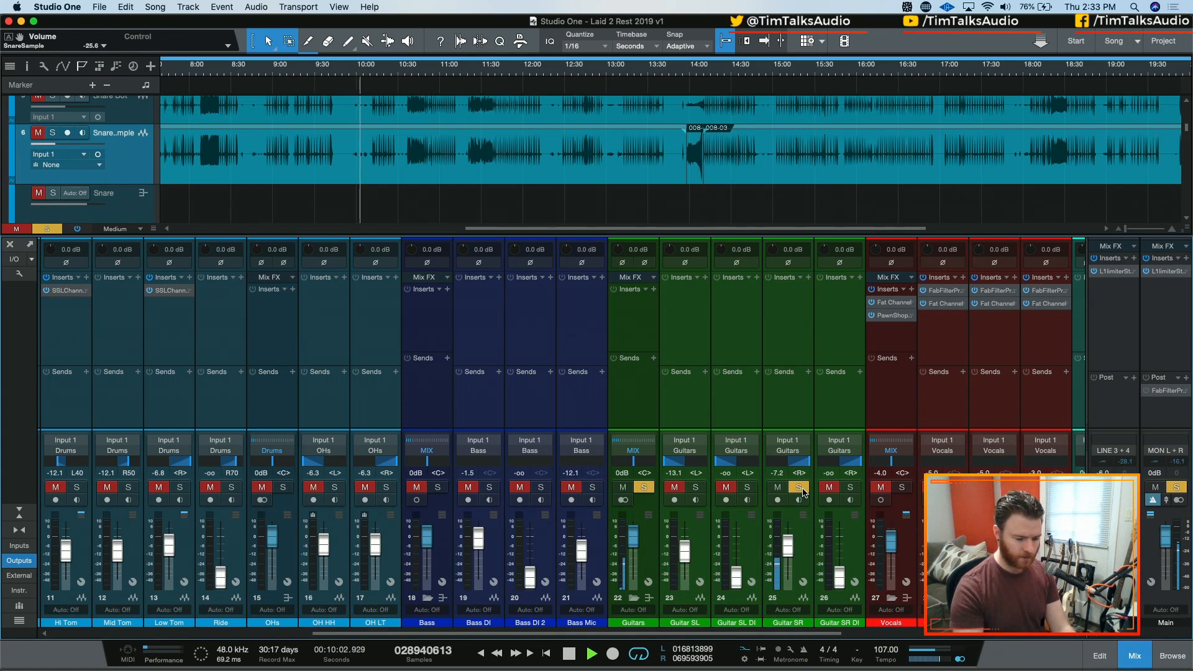
key("space")
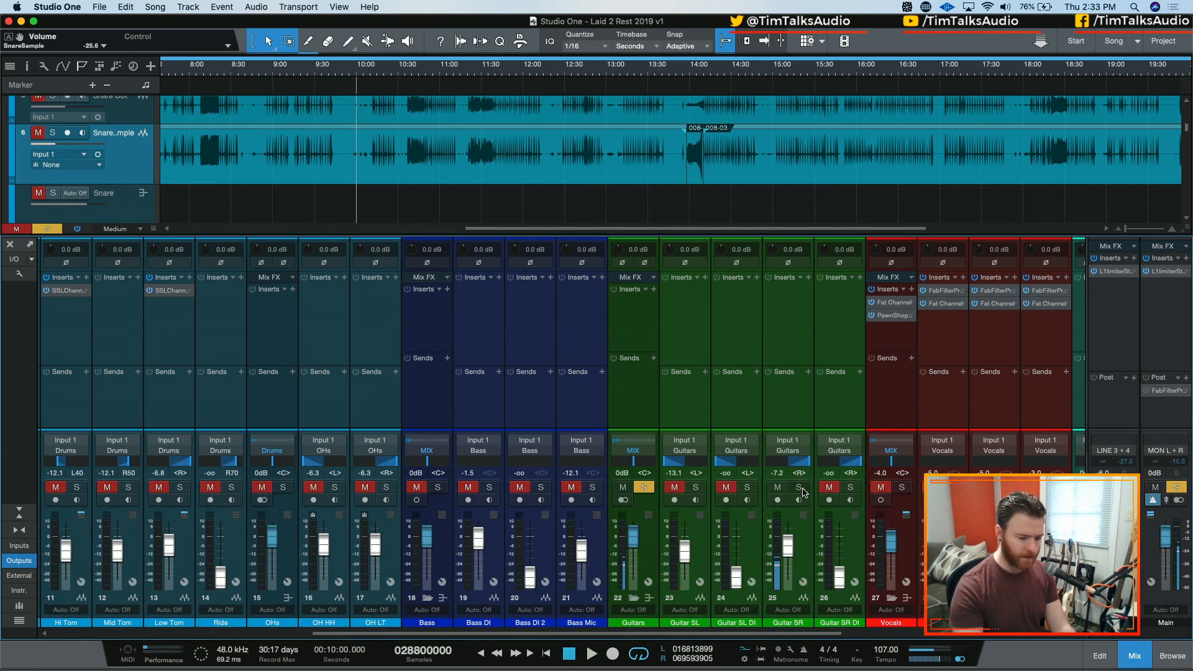
left_click(799, 489)
key("space")
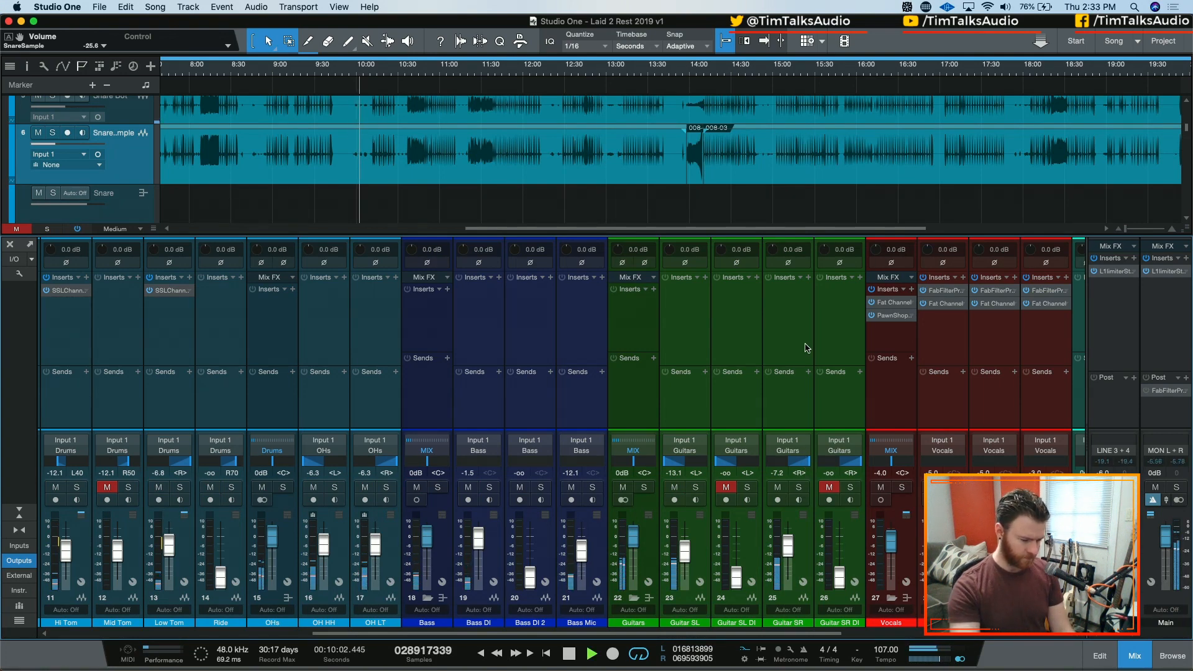
key("space")
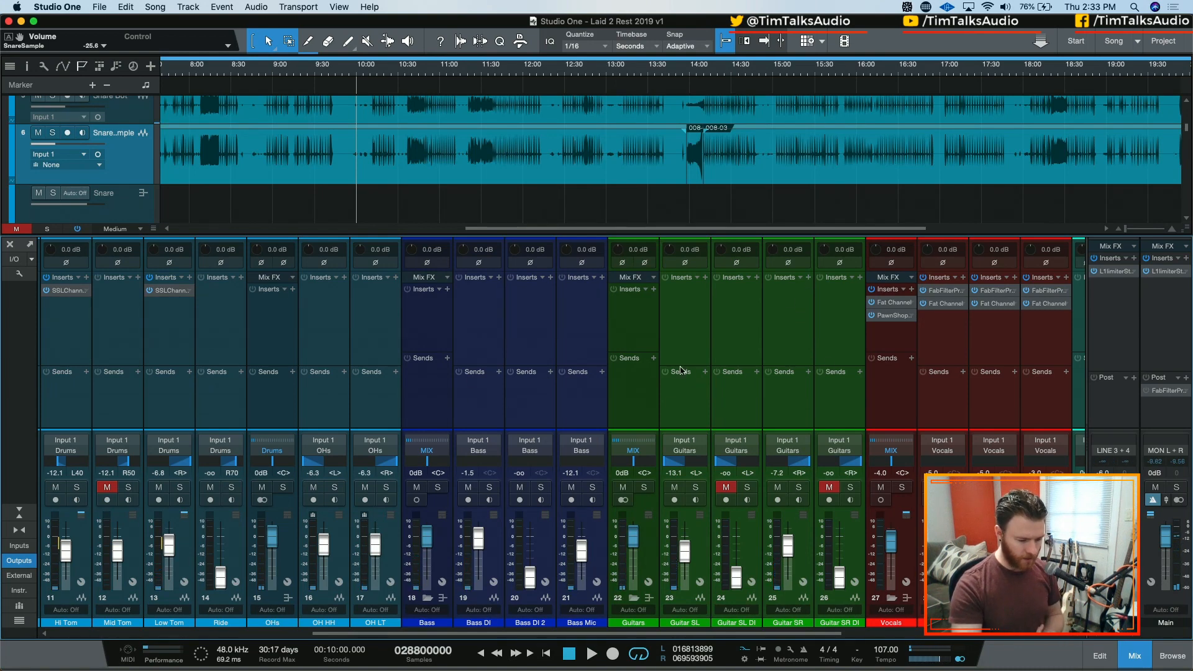
Step: Locate the guitar tracks in the mixer and arrangement and examine the Guitar SR and Guitar SR DI clips
left_click_drag(589, 635, 436, 636)
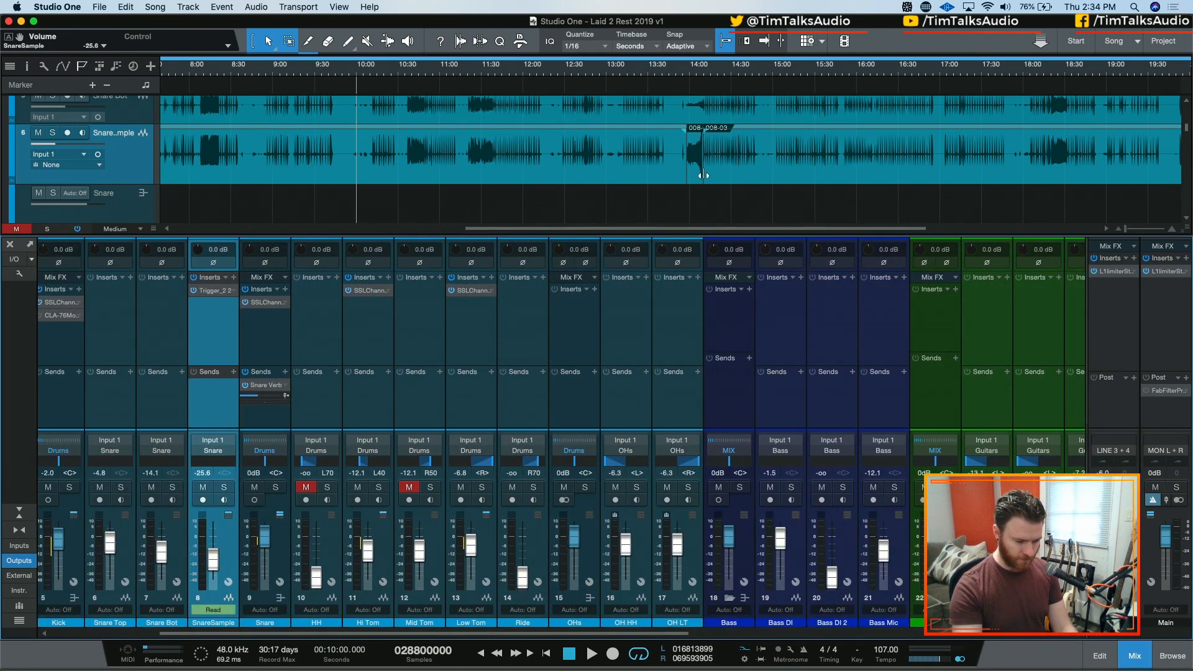
left_click_drag(393, 635, 630, 634)
scroll(392, 519, "right", 5)
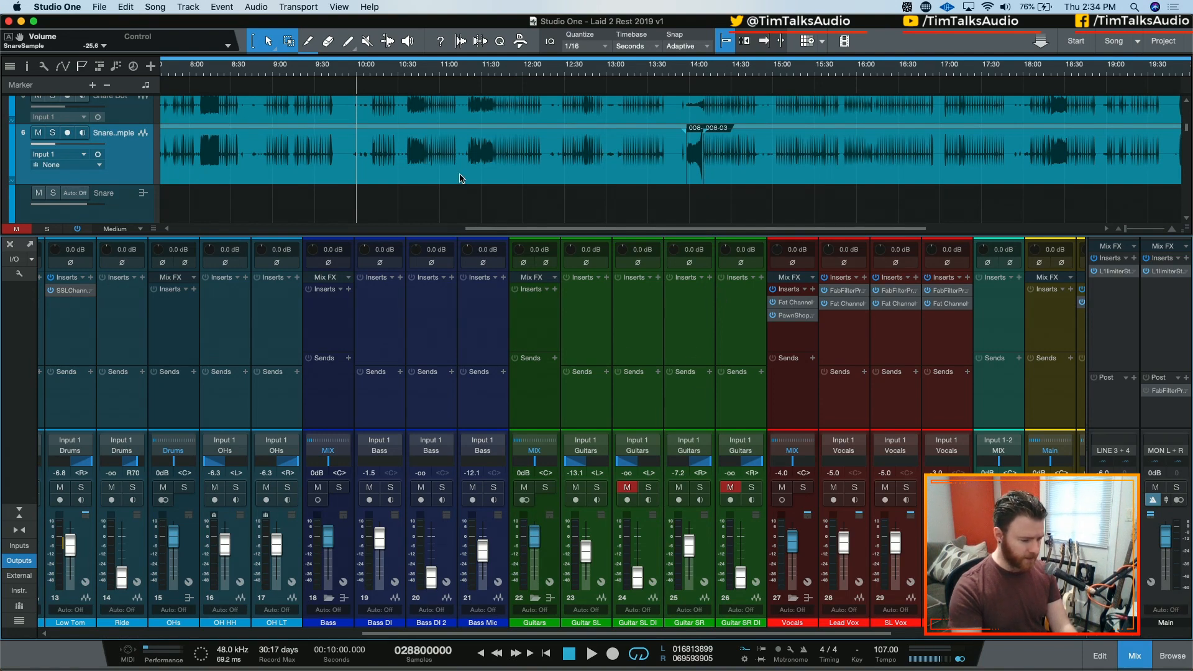
scroll(460, 178, "left", 10)
scroll(546, 155, "right", 3)
scroll(548, 166, "down", 4)
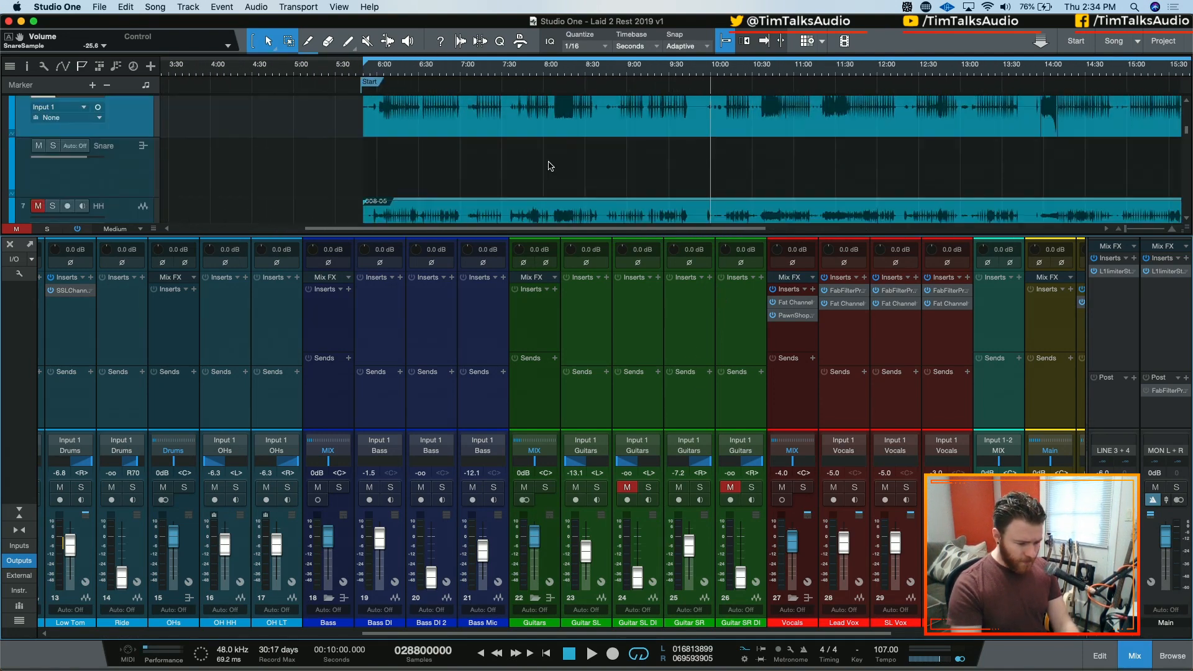
left_click(683, 357)
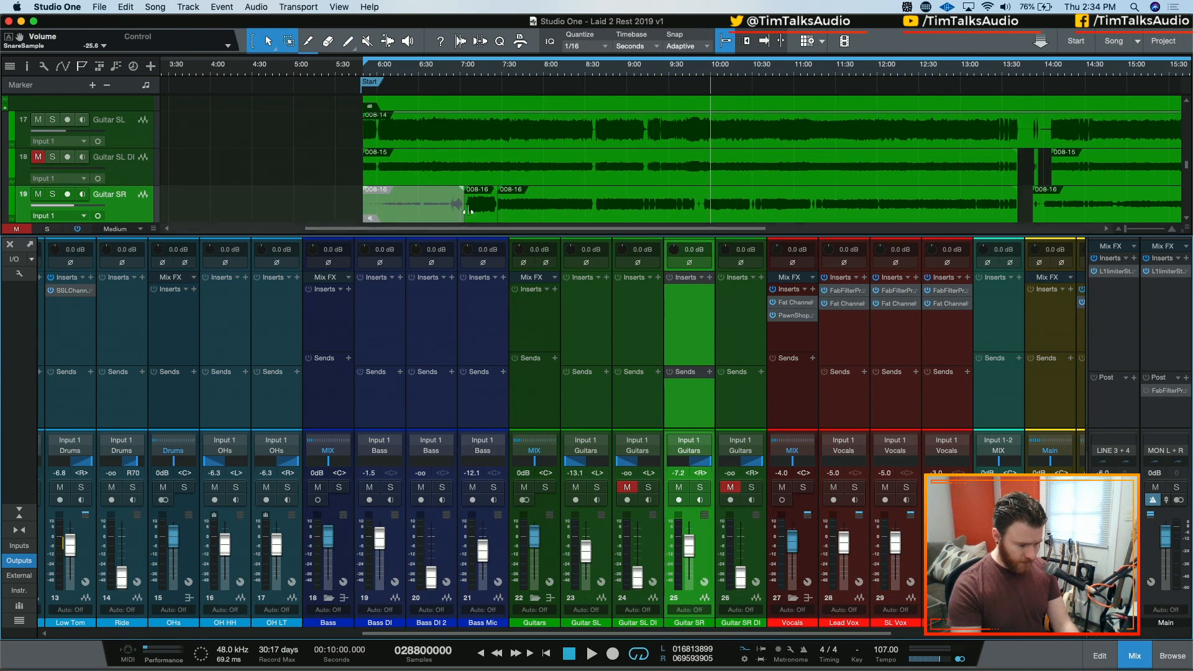
scroll(467, 179, "down", 2)
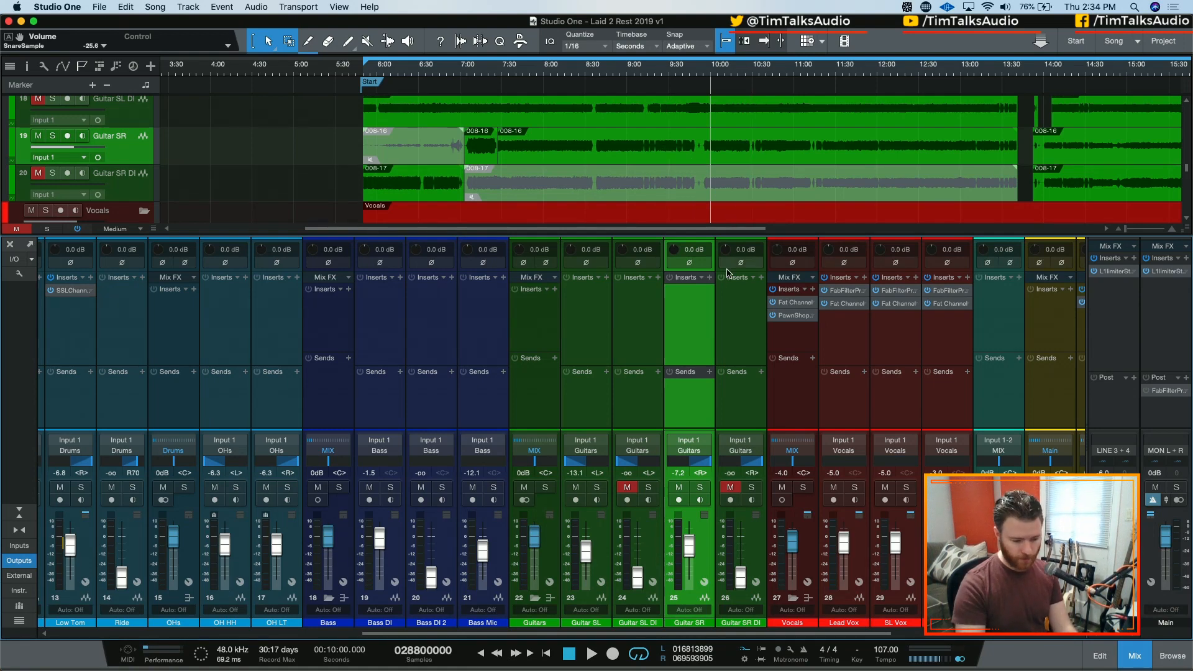
Step: Insert FabFilter Pro-Q 3 on the Guitar SR channel and copy it to the Guitar SR DI channel
left_click(735, 316)
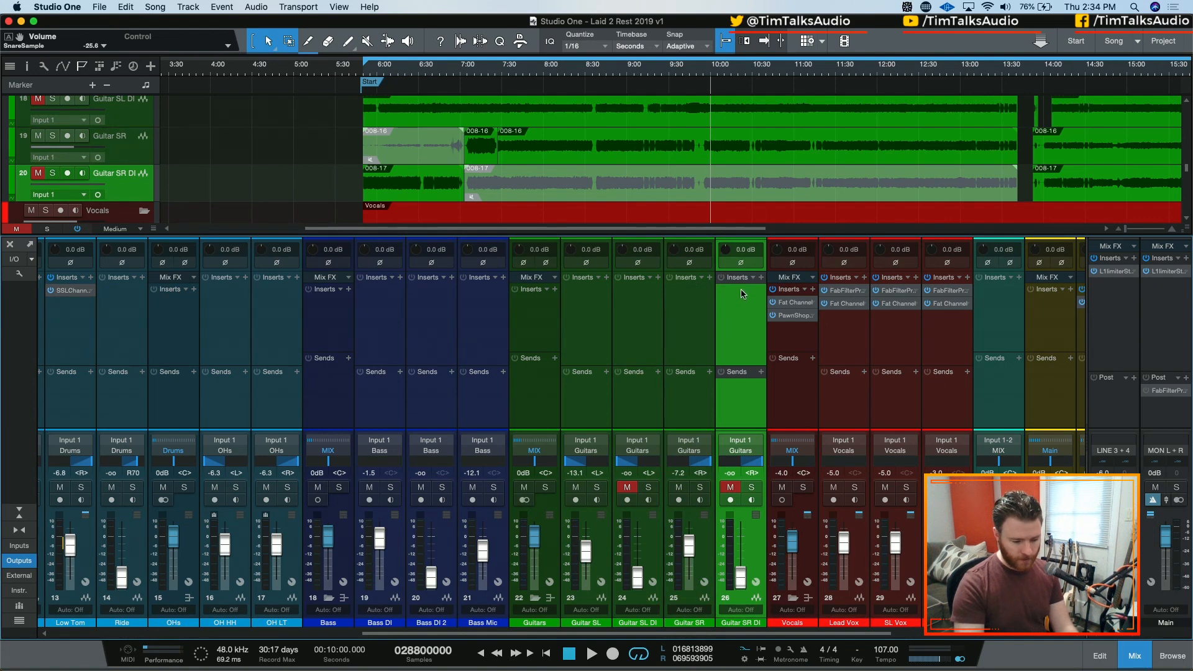
left_click(706, 295)
left_click(709, 278)
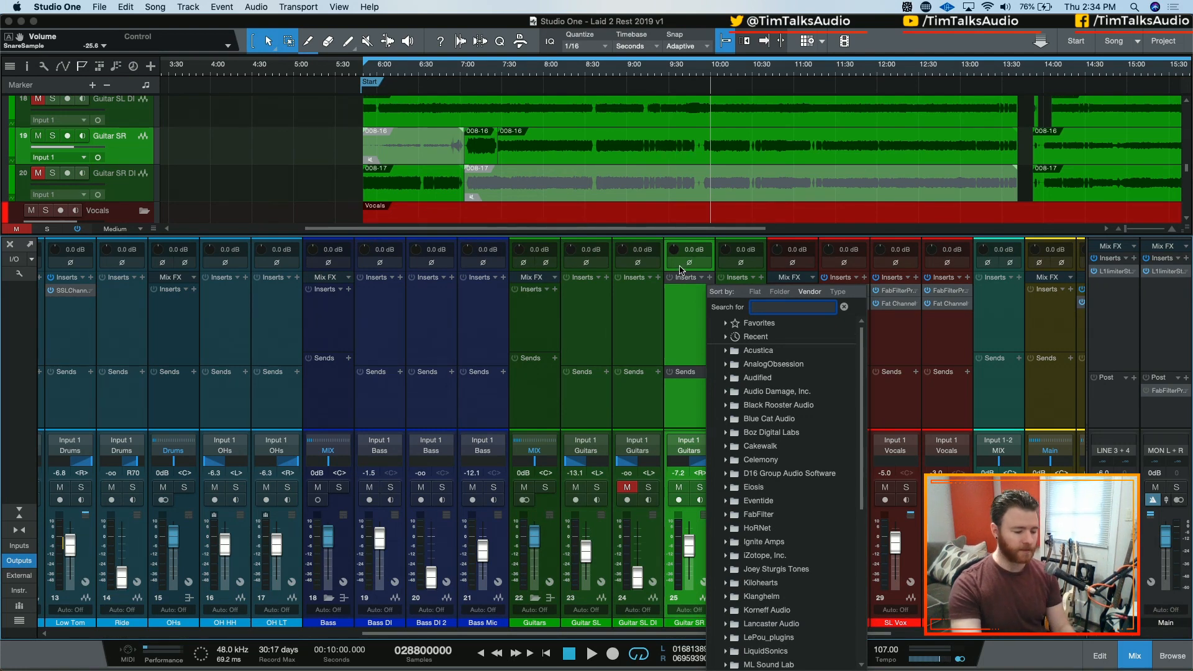
type("fab")
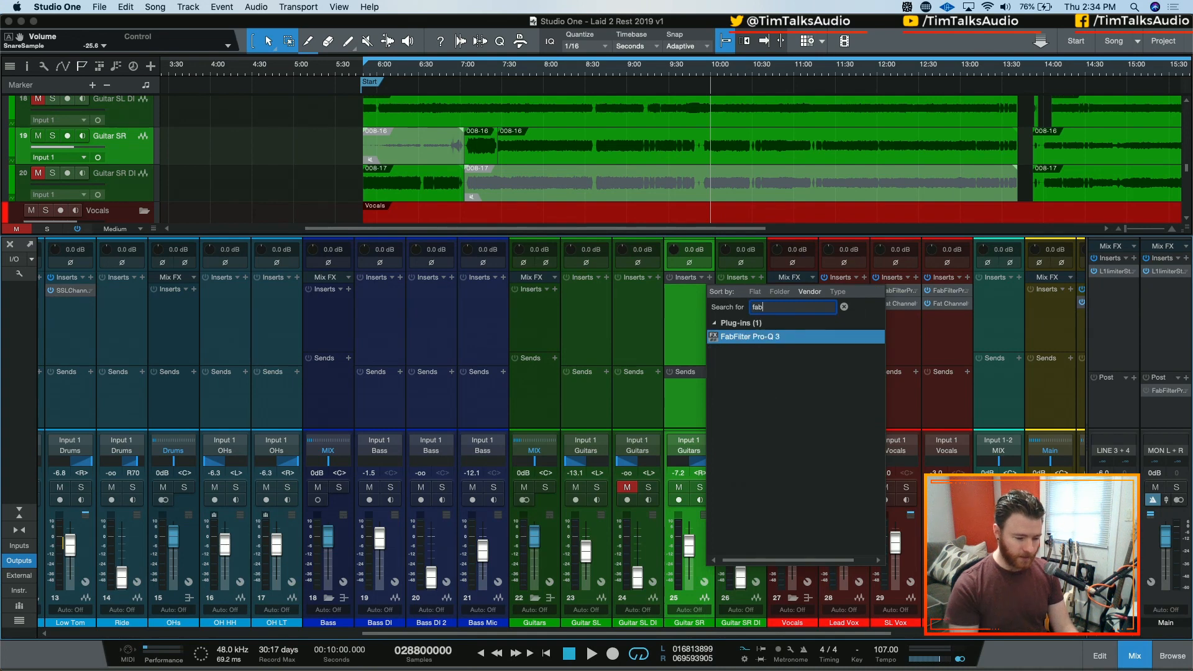
key("Return")
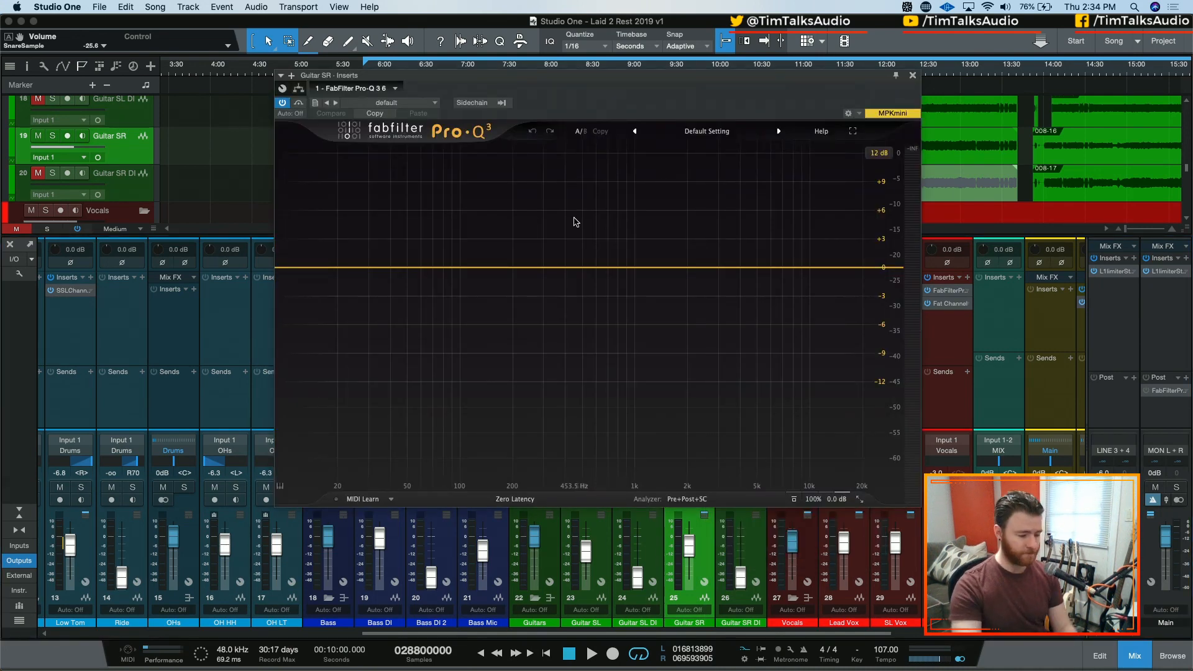
left_click_drag(679, 80, 366, 220)
left_click_drag(678, 294, 742, 292)
left_click_drag(475, 225, 353, 142)
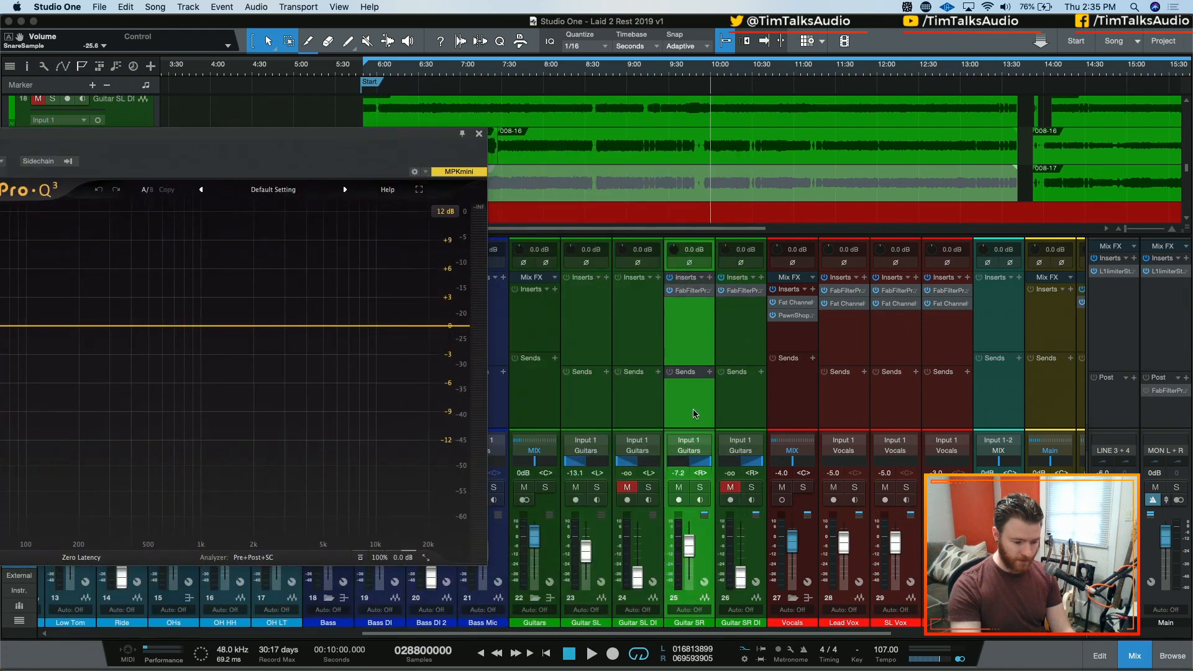
Step: Unmute the Guitar SR DI track and mute its last clip in the arrangement
left_click(739, 339)
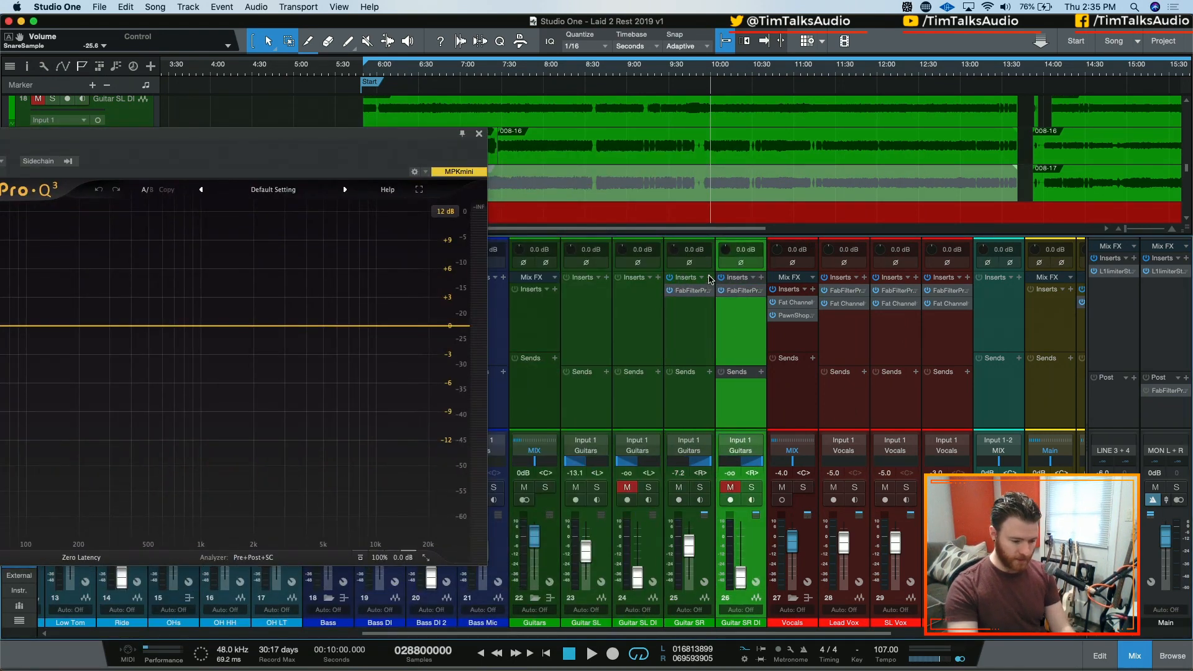
left_click(737, 490)
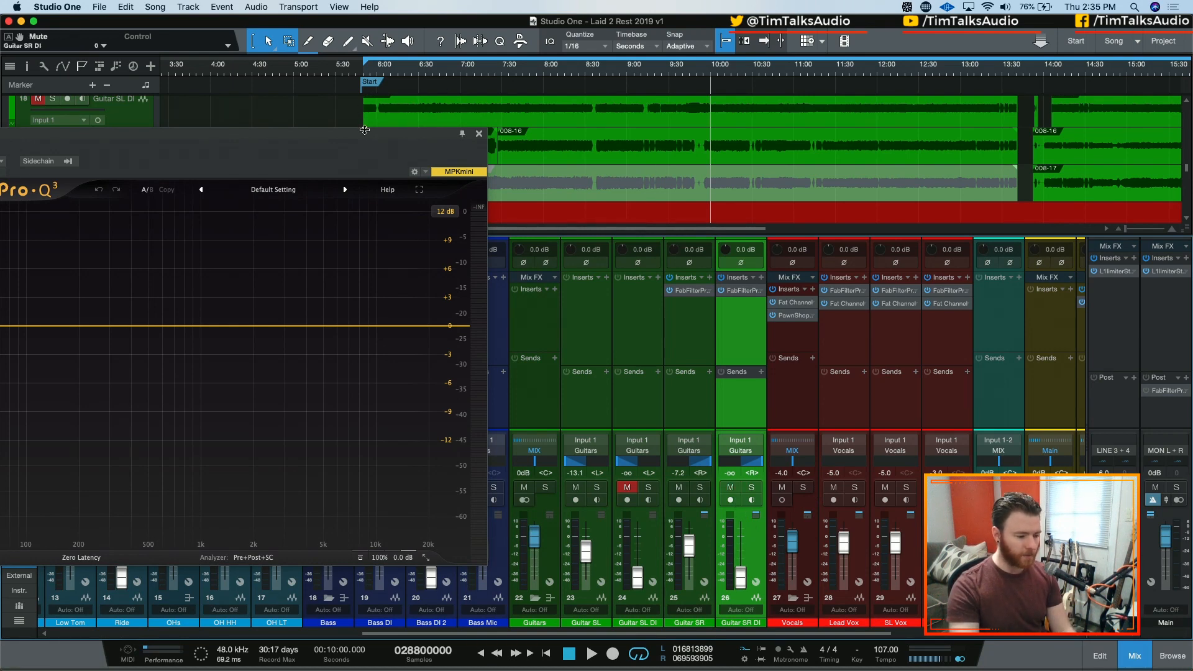
left_click_drag(365, 130, 604, 361)
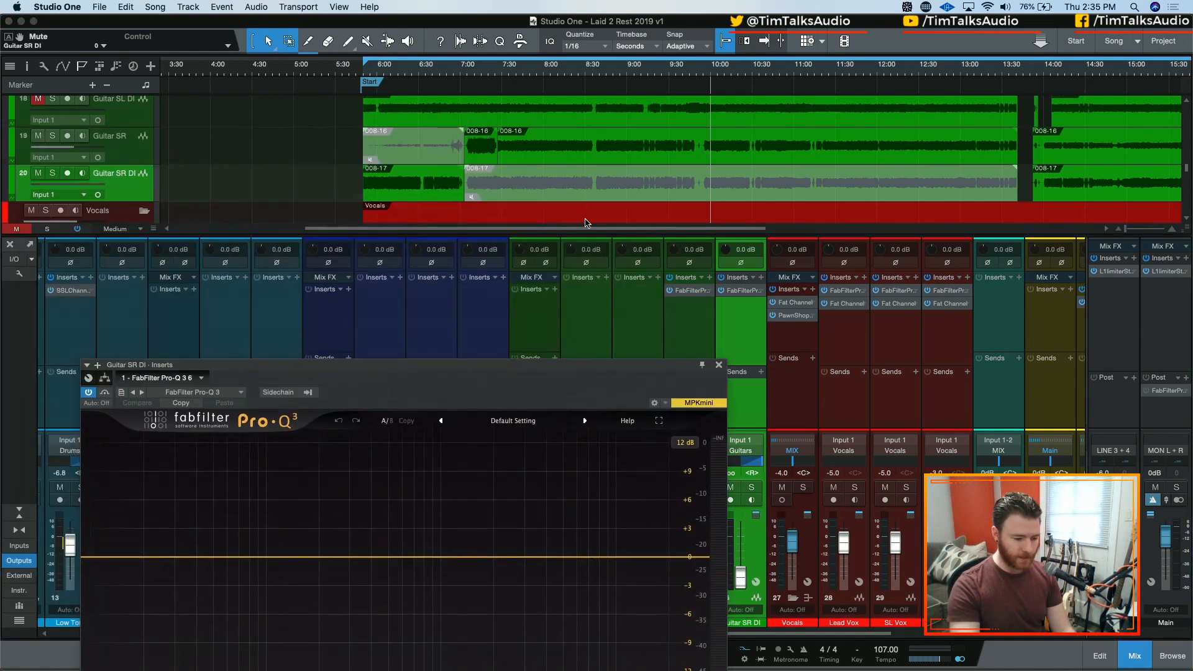
left_click(1057, 197)
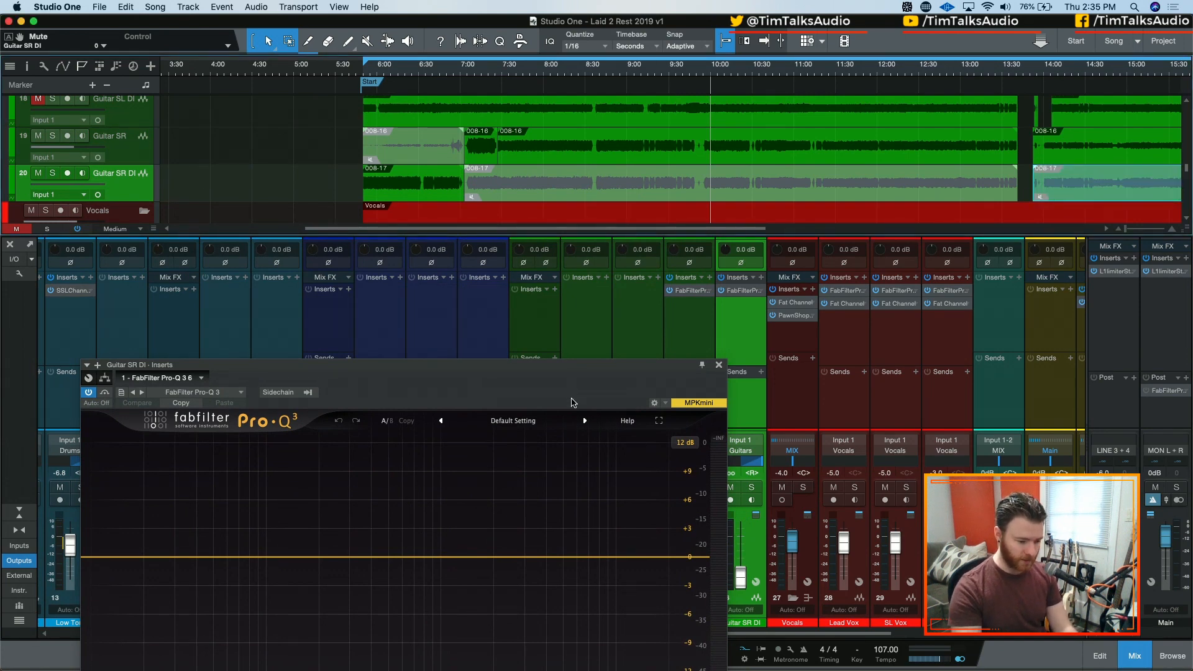
scroll(599, 155, "right", 10)
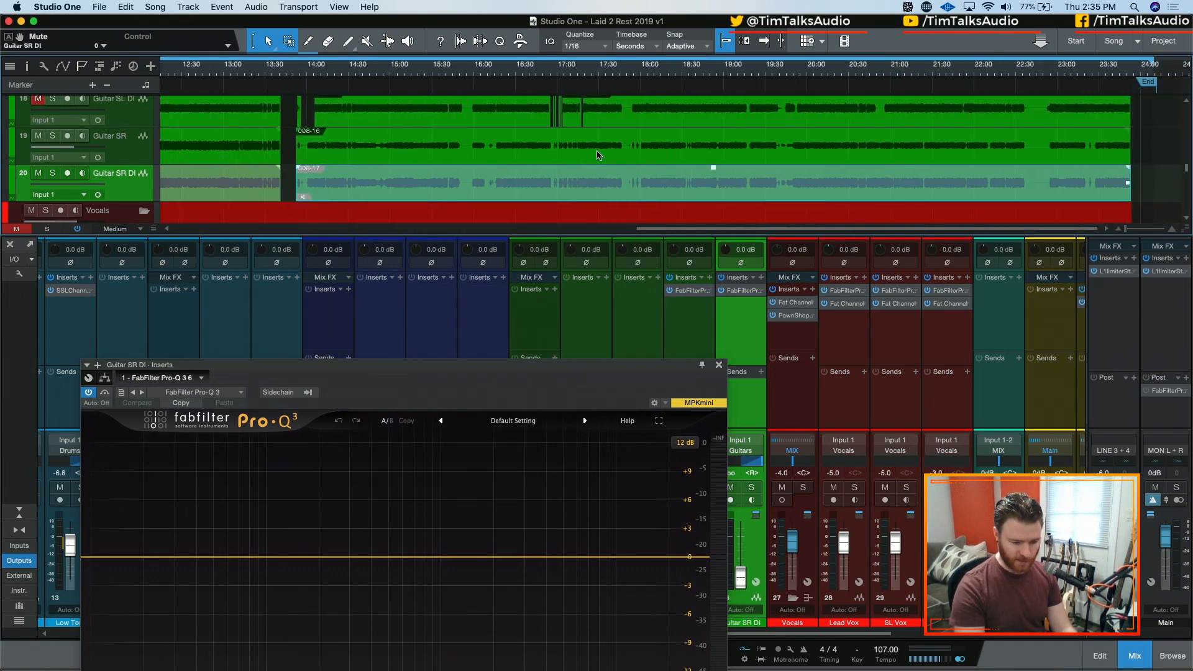
scroll(598, 155, "left", 10)
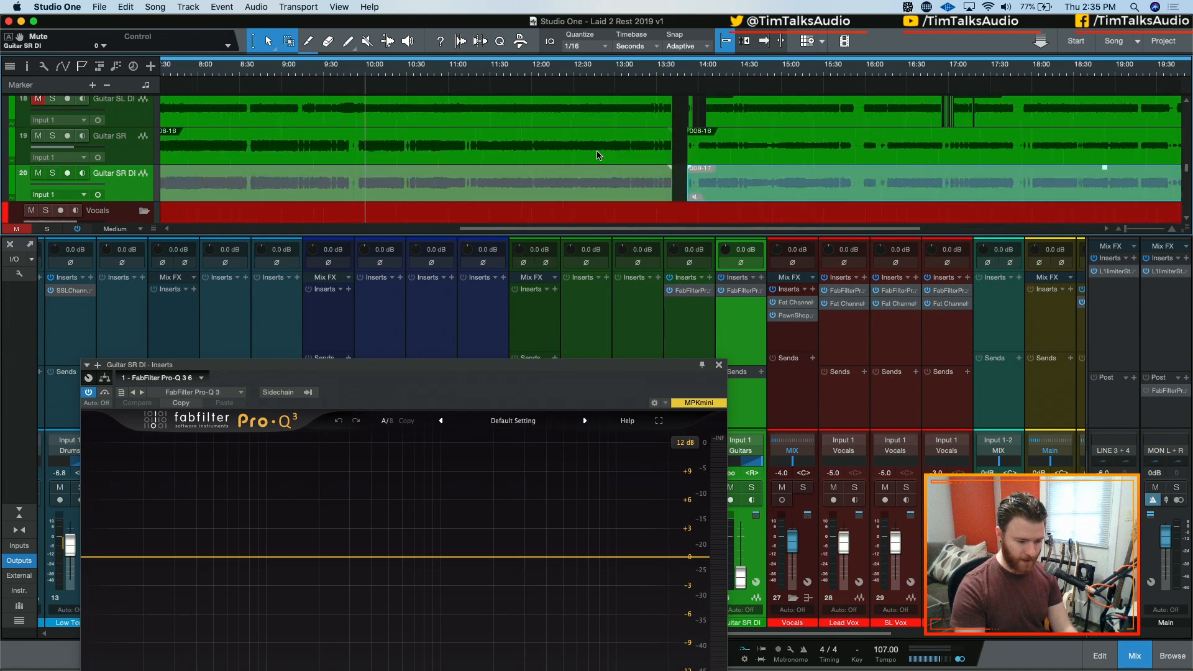
Step: Solo Guitar SR DI and play its first clip from the song start to view its spectrum in Pro-Q 3
left_click(373, 181)
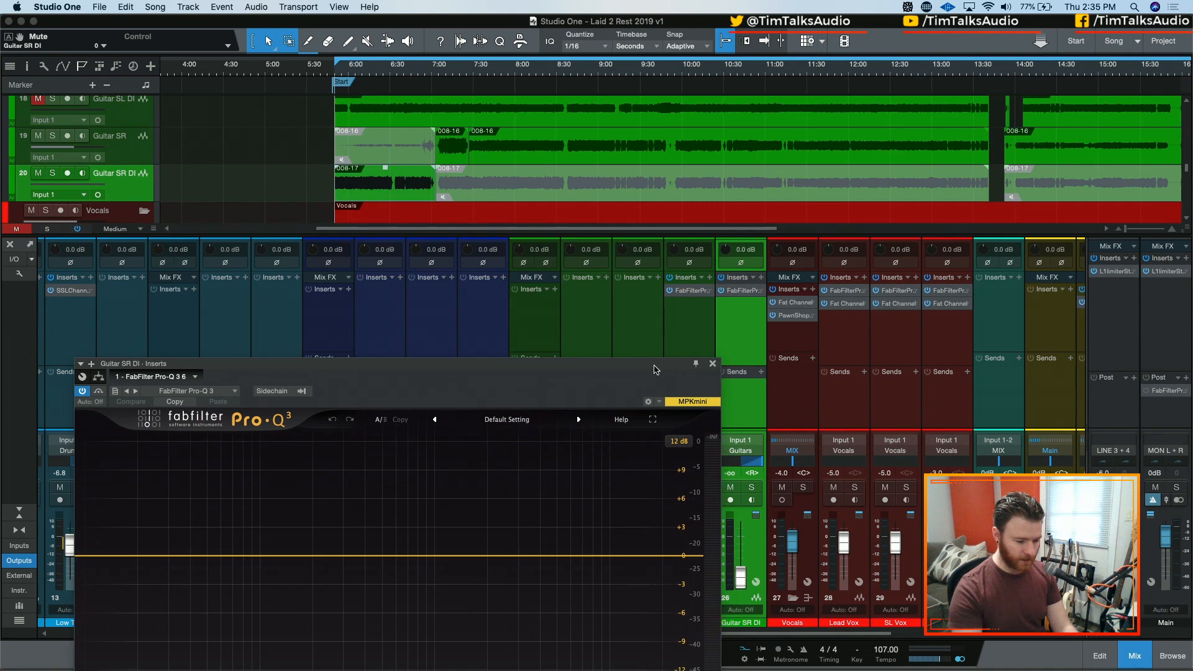
left_click_drag(657, 367, 550, 281)
key("s")
key("space")
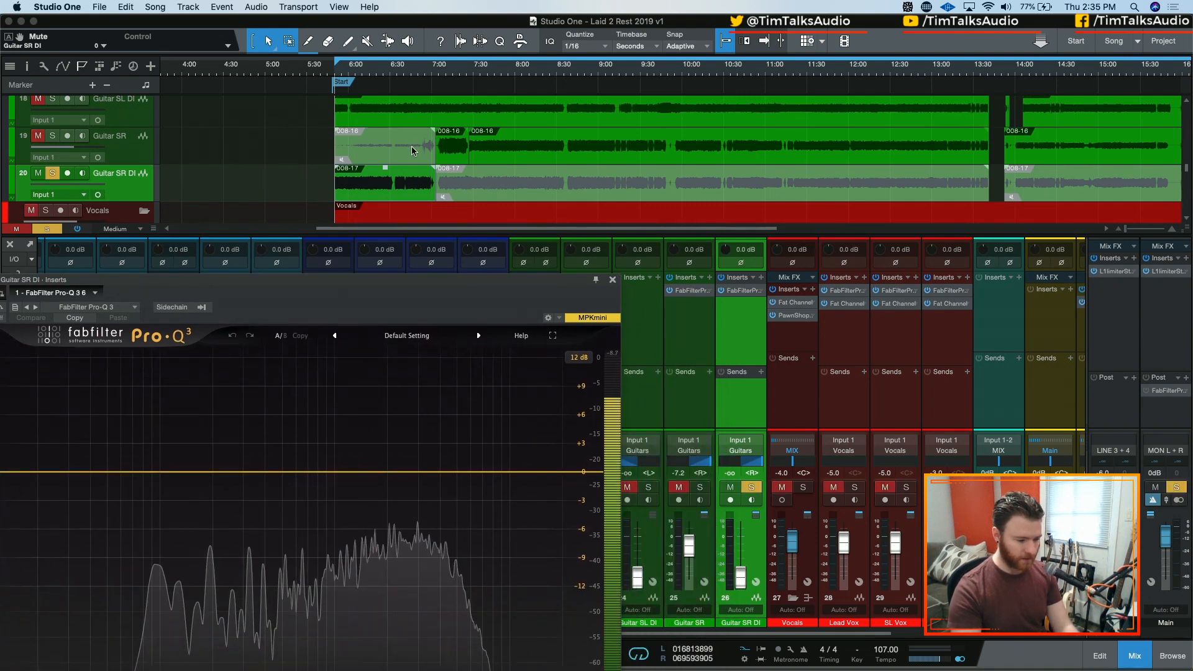
Step: Raise the Guitar SR DI fader to -4.8 dB and play its first clip to check the level
key("e")
key("e")
key("e")
key("e")
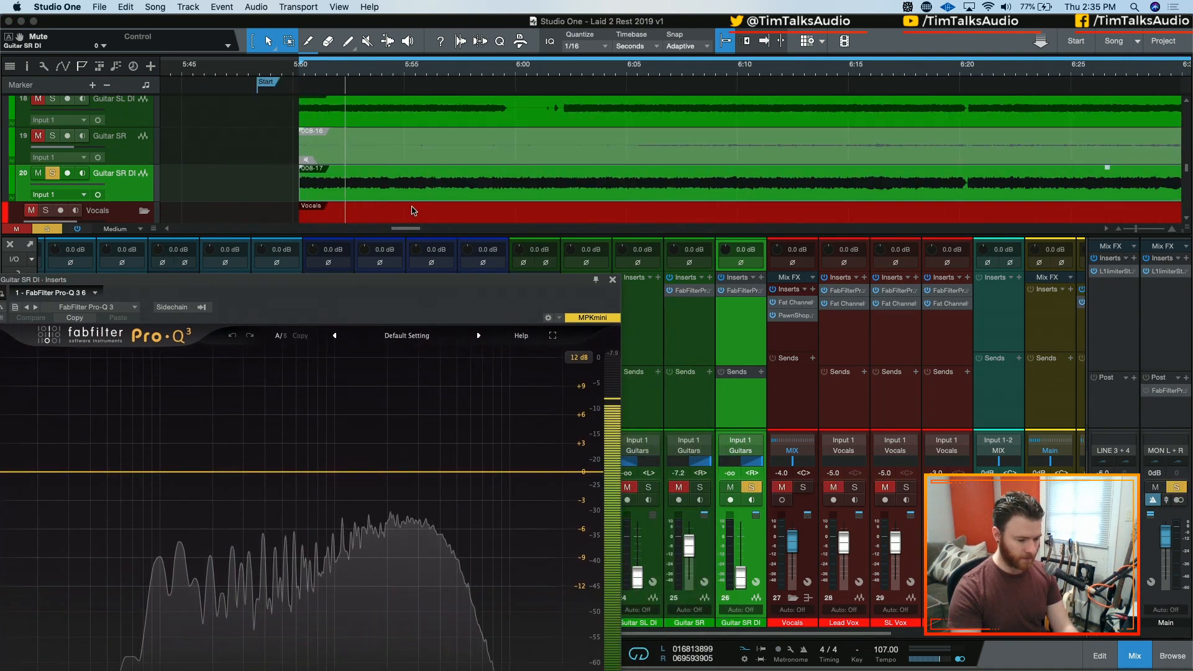
left_click_drag(528, 280, 691, 106)
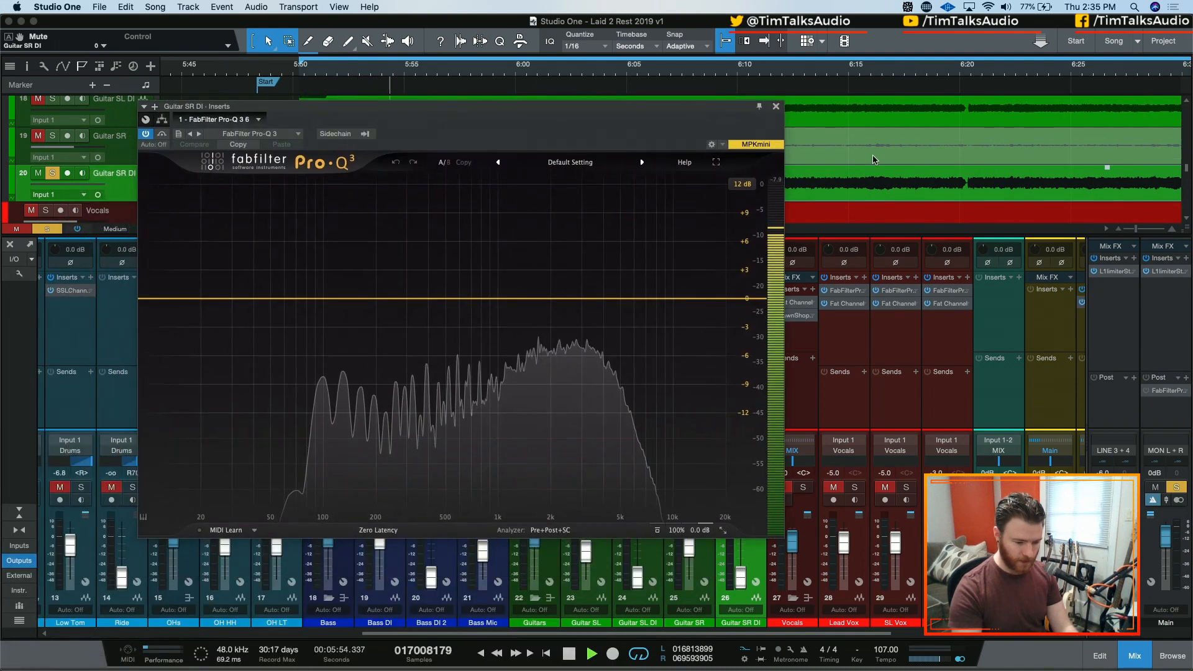
left_click(776, 107)
key("space")
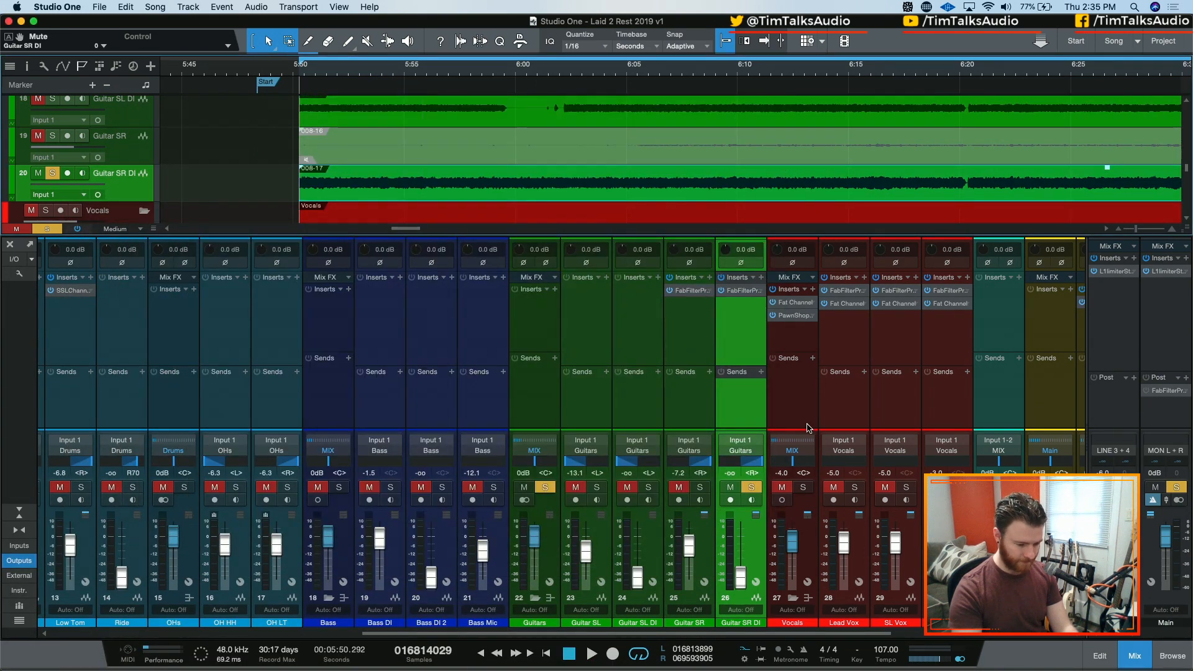
left_click_drag(742, 584, 740, 545)
key("space")
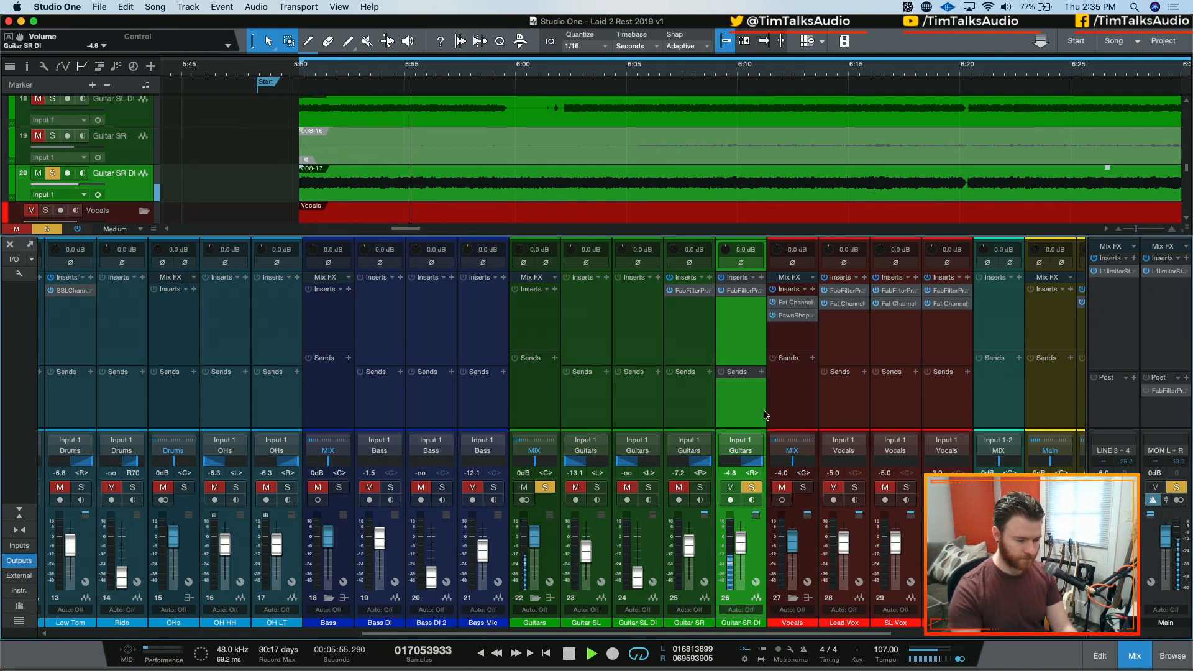
key("space")
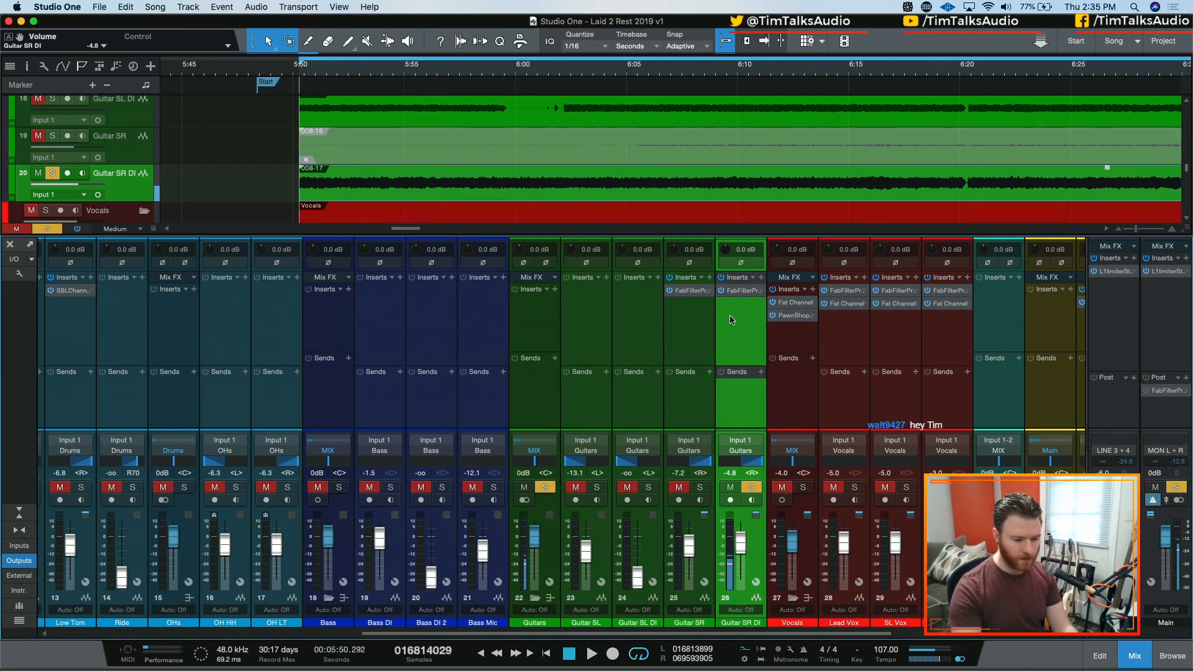
Step: Solo the Guitar SR track as well and audition it from 7:43 in the song
key("w")
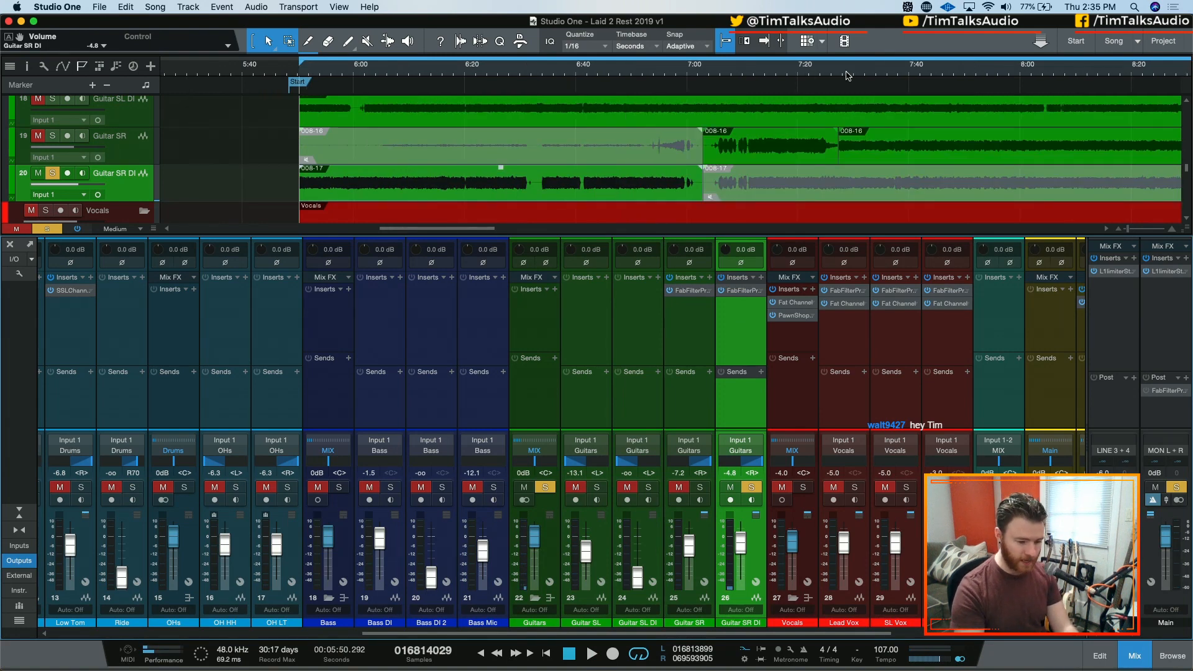
left_click(924, 75)
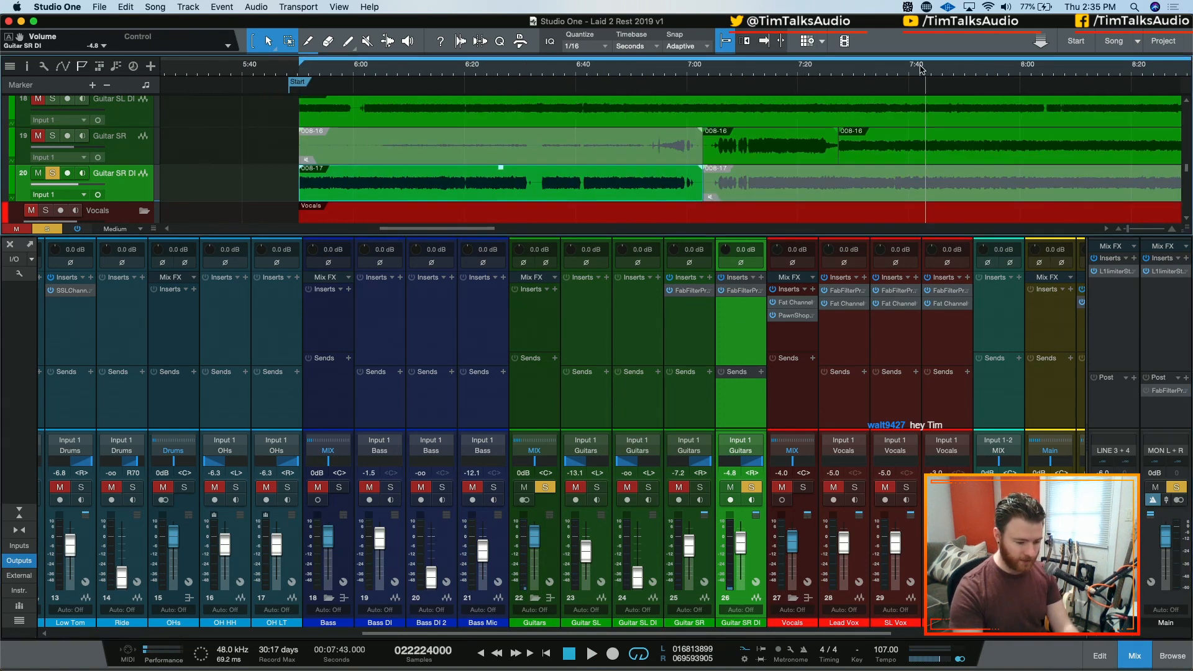
left_click(699, 488)
key("space")
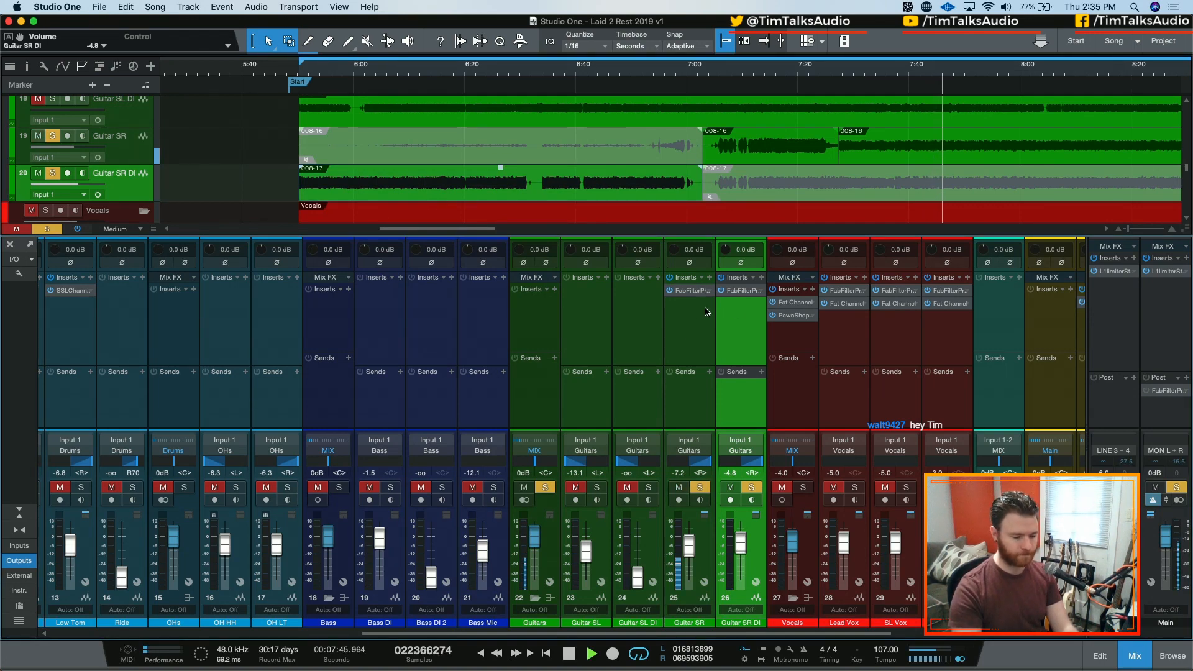
key("space")
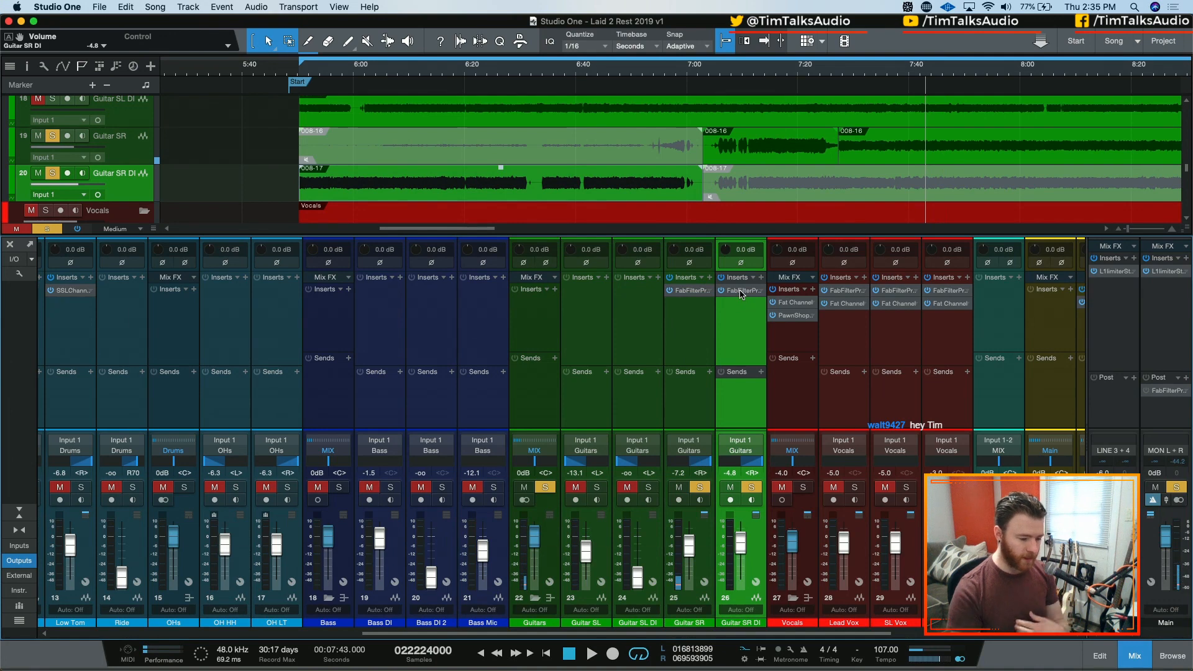
Step: In Guitar SR DI's Pro-Q 3, select Guitar SR as external spectrum and start EQ Match with it as the reference
left_click(741, 290)
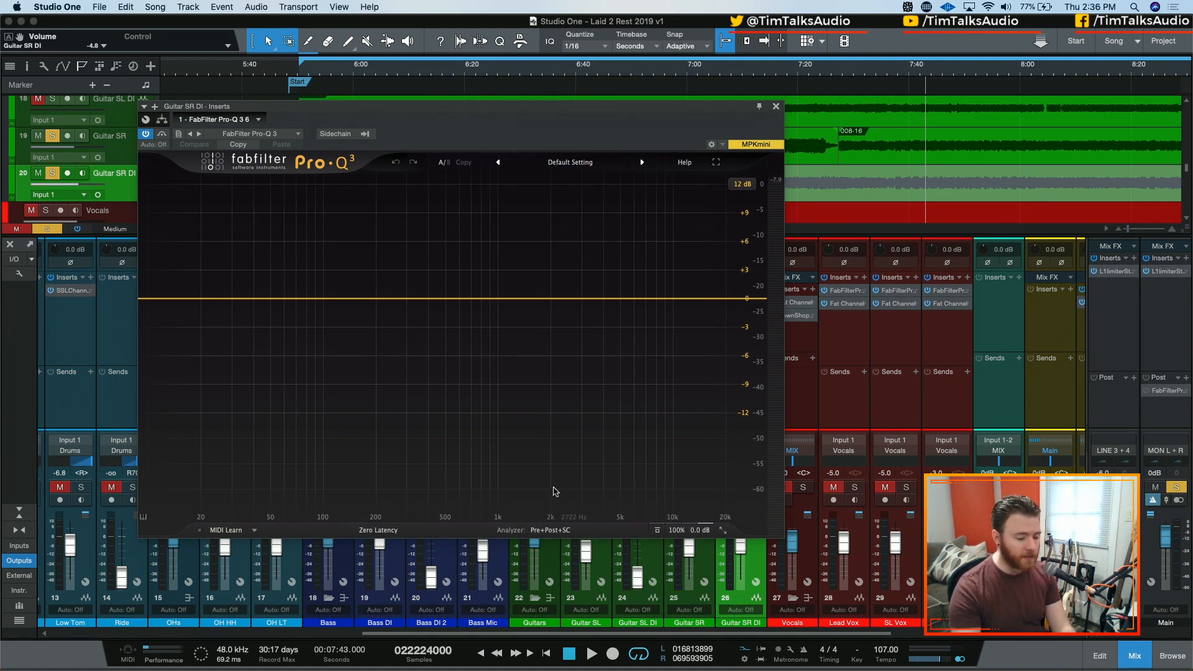
left_click(546, 531)
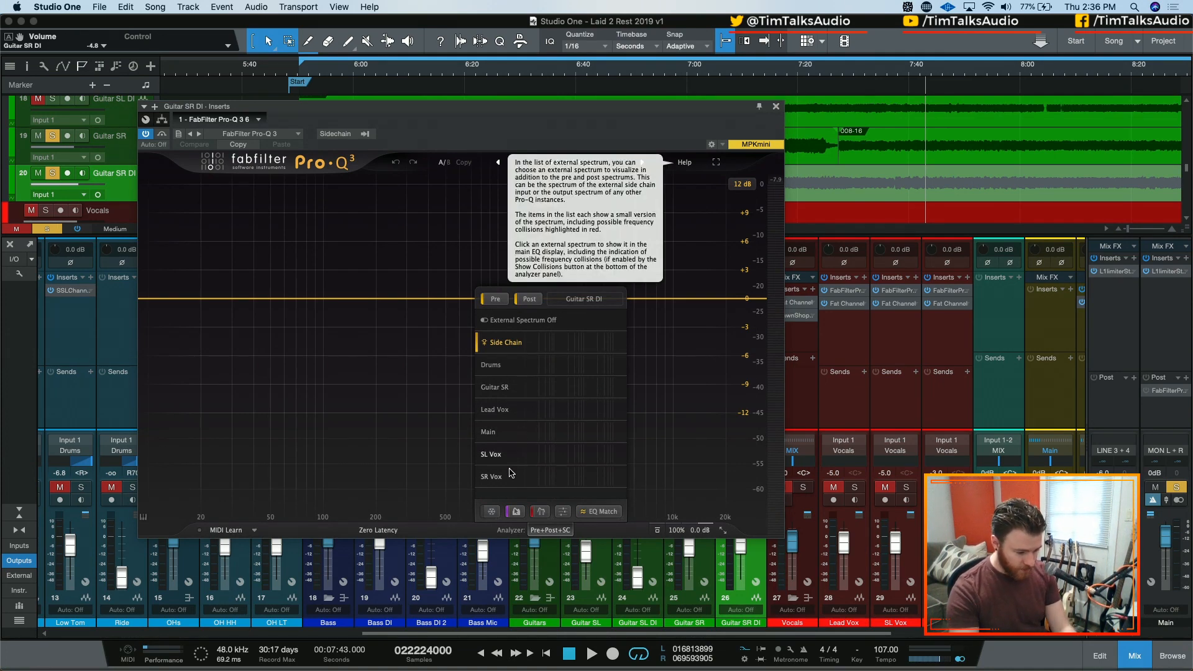
left_click(495, 387)
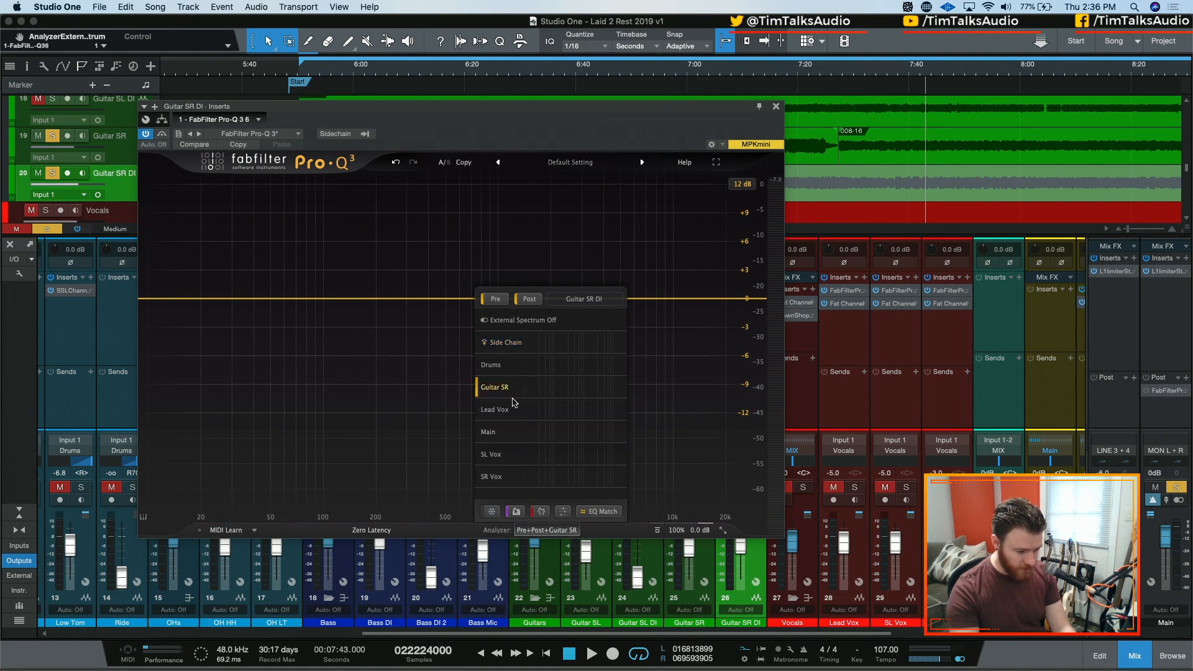
left_click(600, 512)
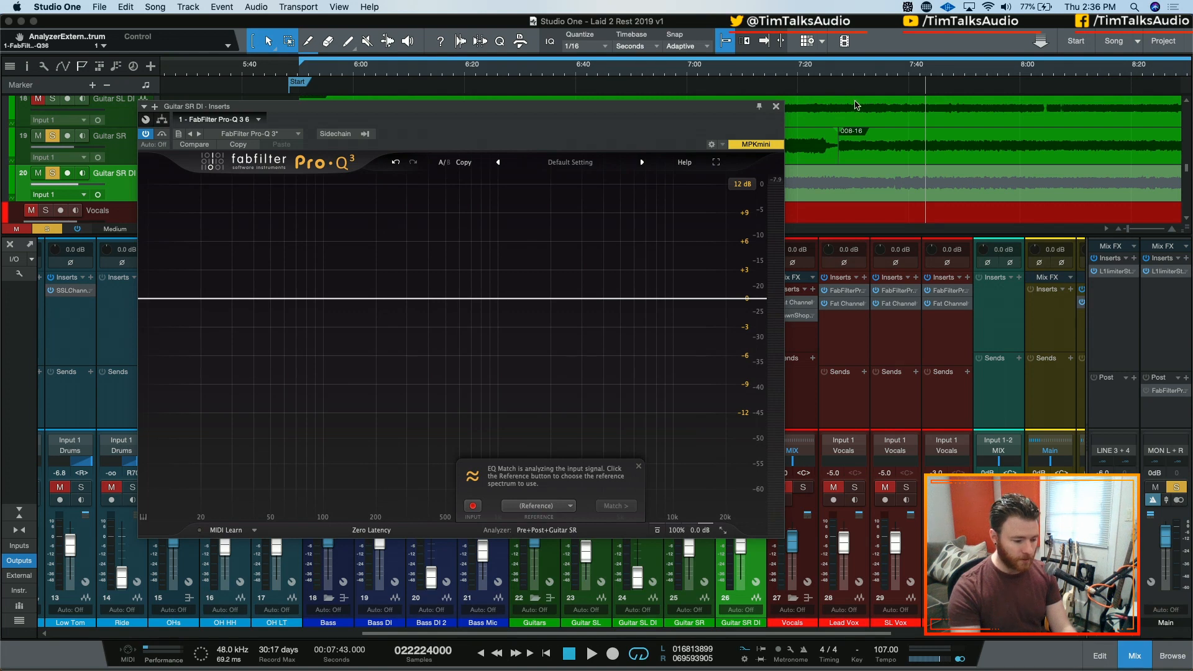
left_click(537, 507)
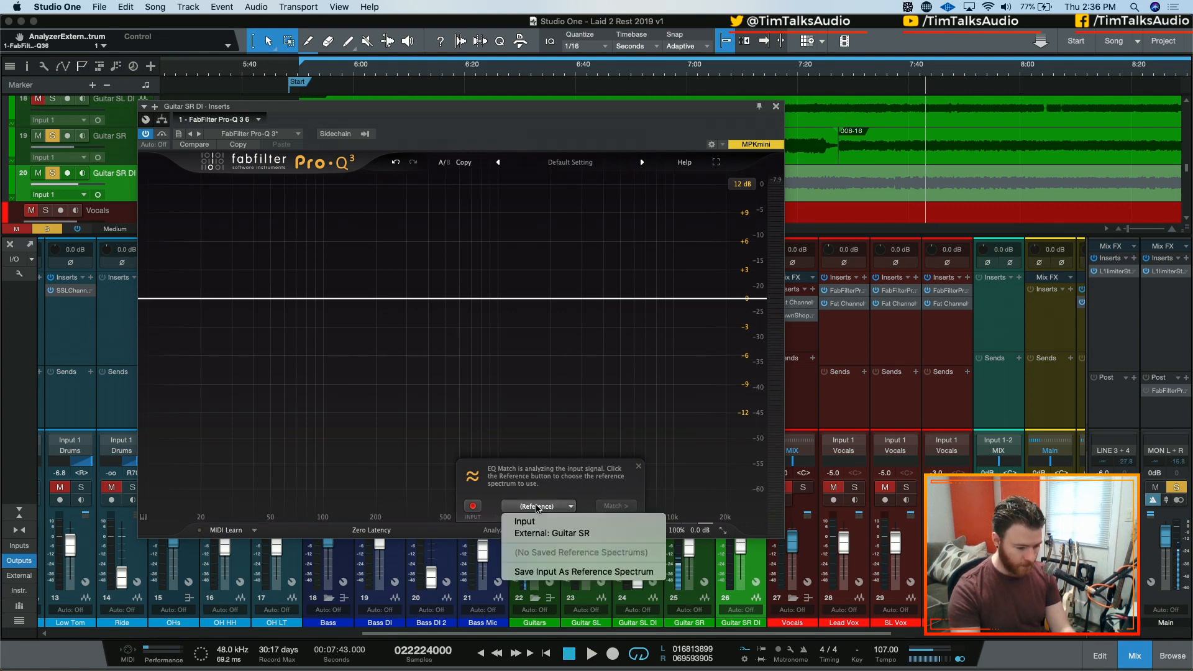
left_click(578, 533)
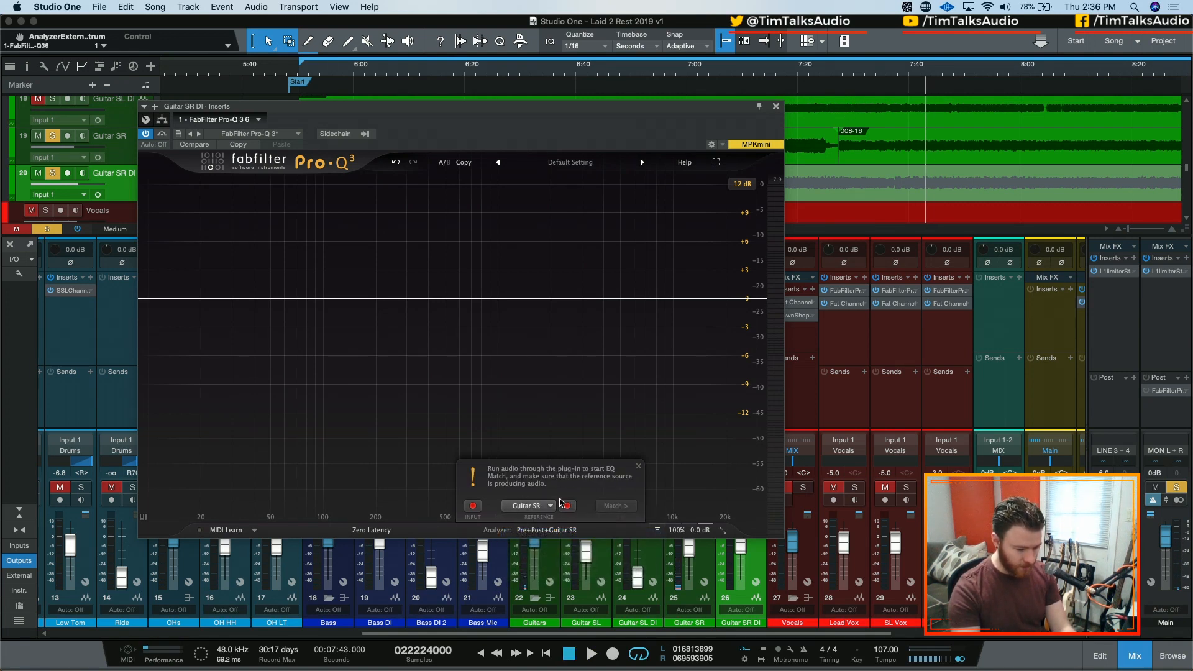
Step: Play the Guitar SR part from 7:43 with reference capture enabled to record its spectrum for EQ Match
key("space")
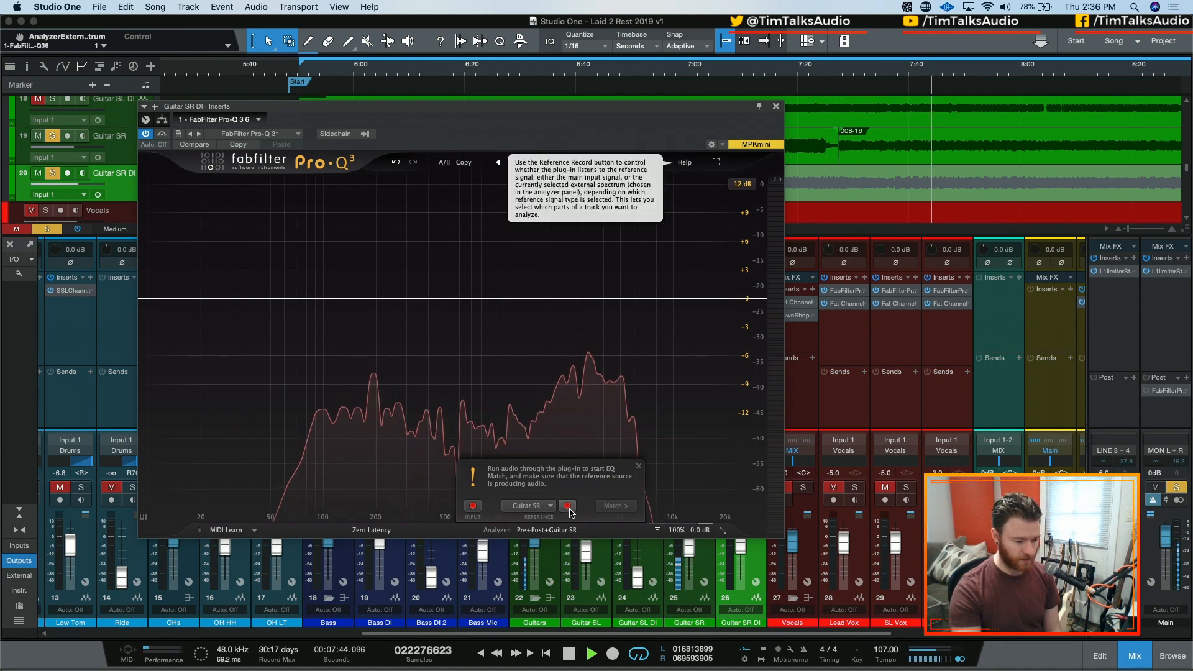
left_click(568, 506)
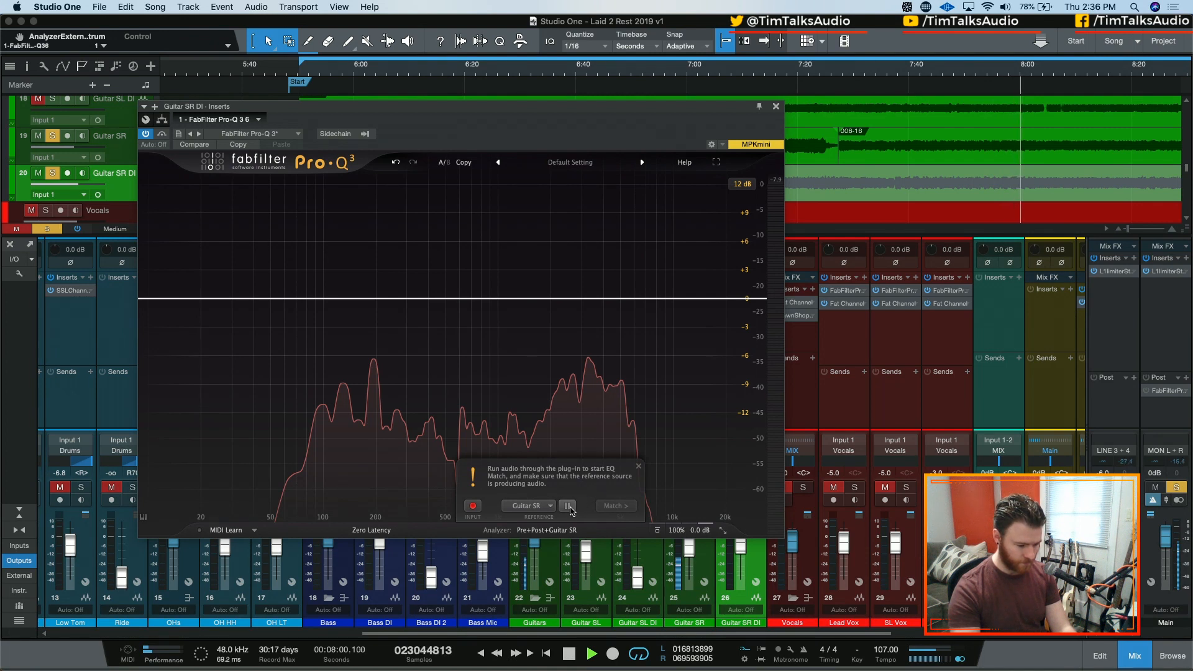
left_click(567, 506)
key("space")
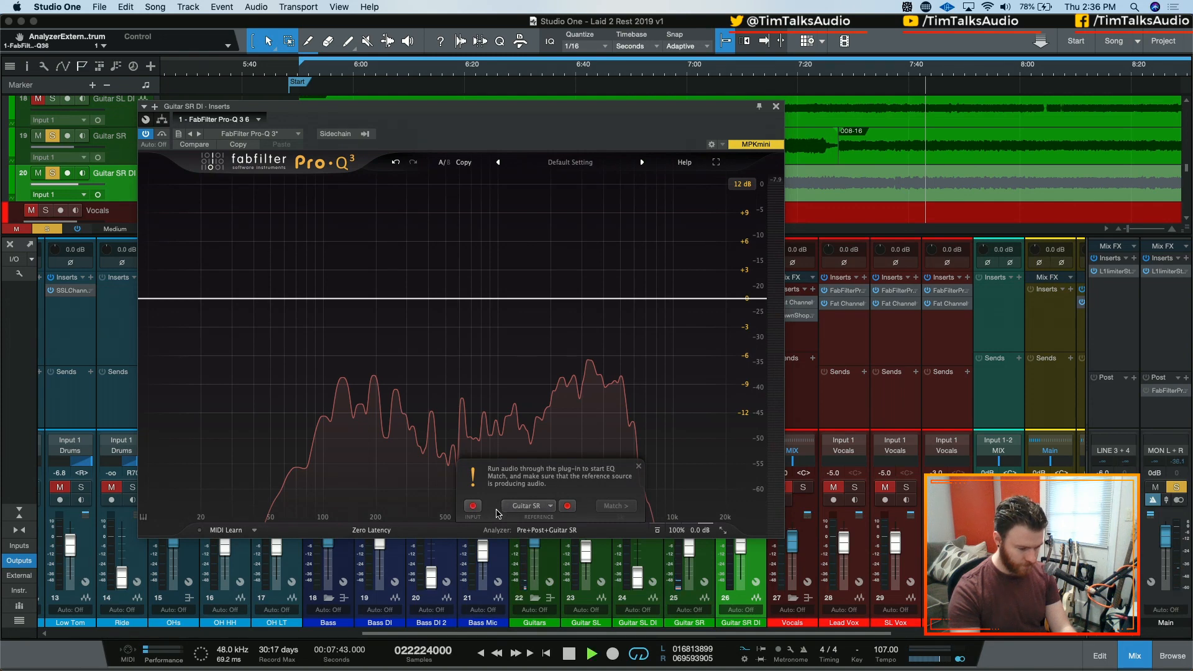
key("space")
Step: Play the Guitar SR DI part from 6:38 for input analysis and try an 8-band match to Guitar SR
left_click_drag(630, 110, 806, 389)
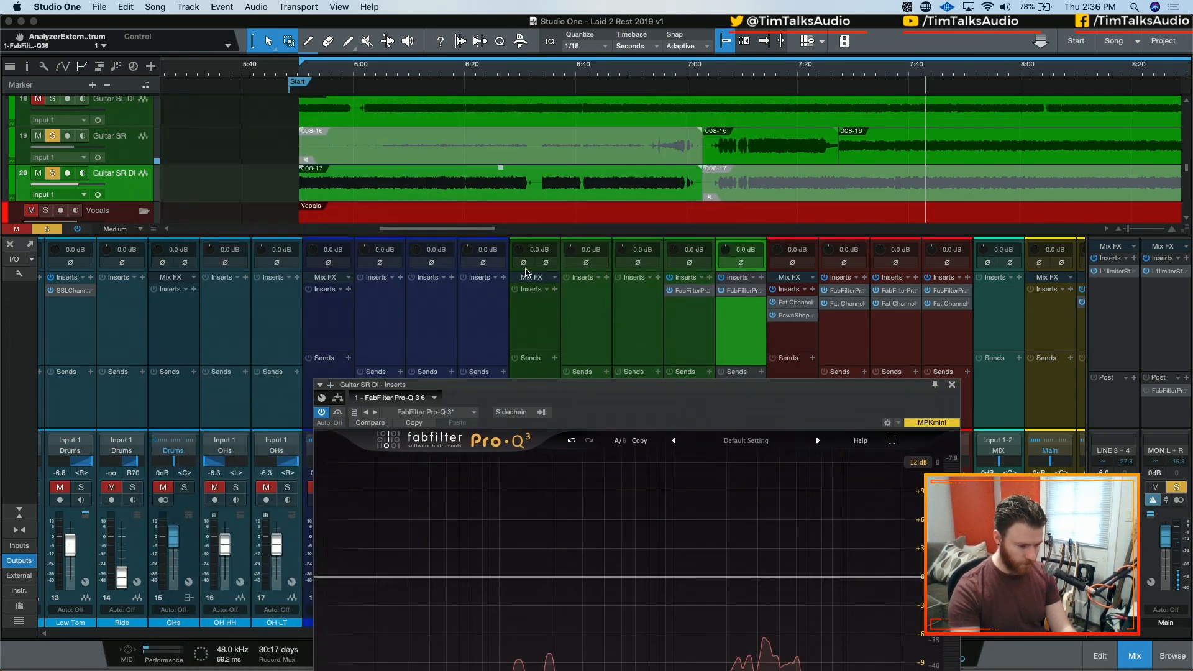
left_click(564, 70)
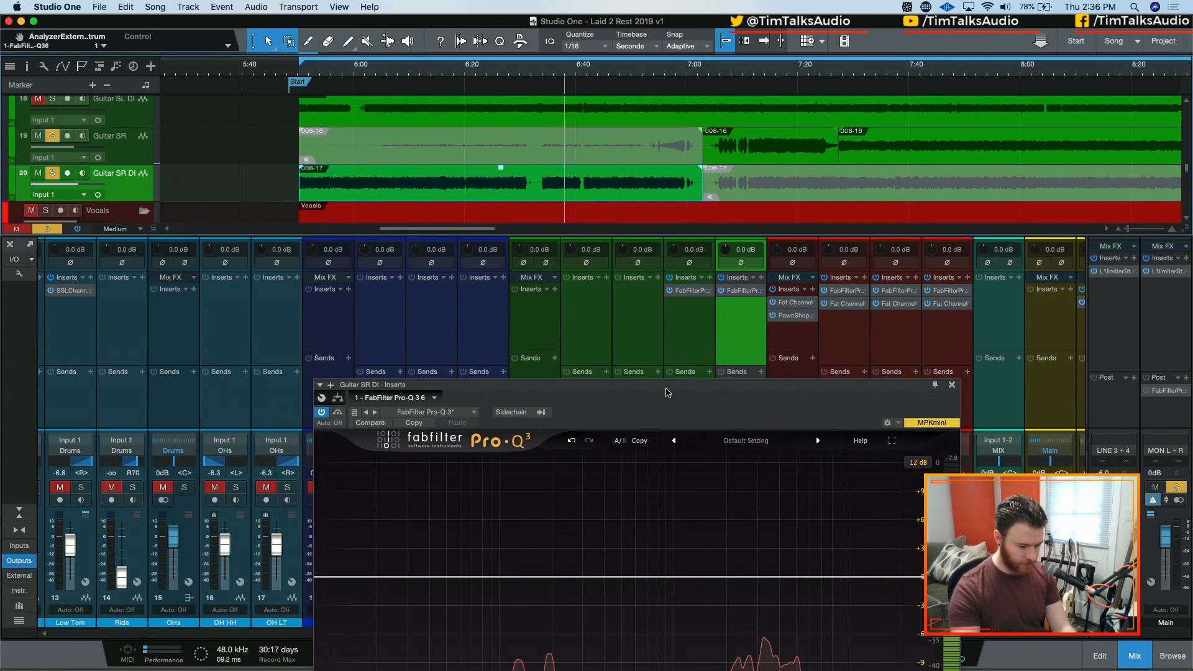
key("space")
left_click_drag(661, 392, 593, 216)
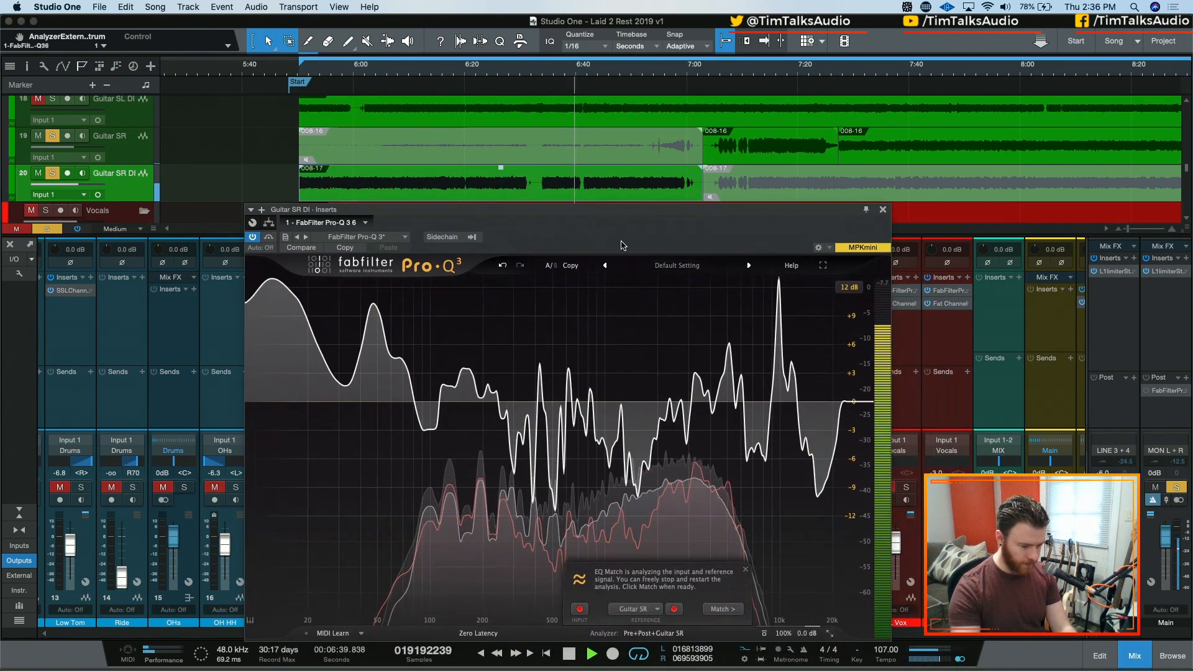
left_click(721, 609)
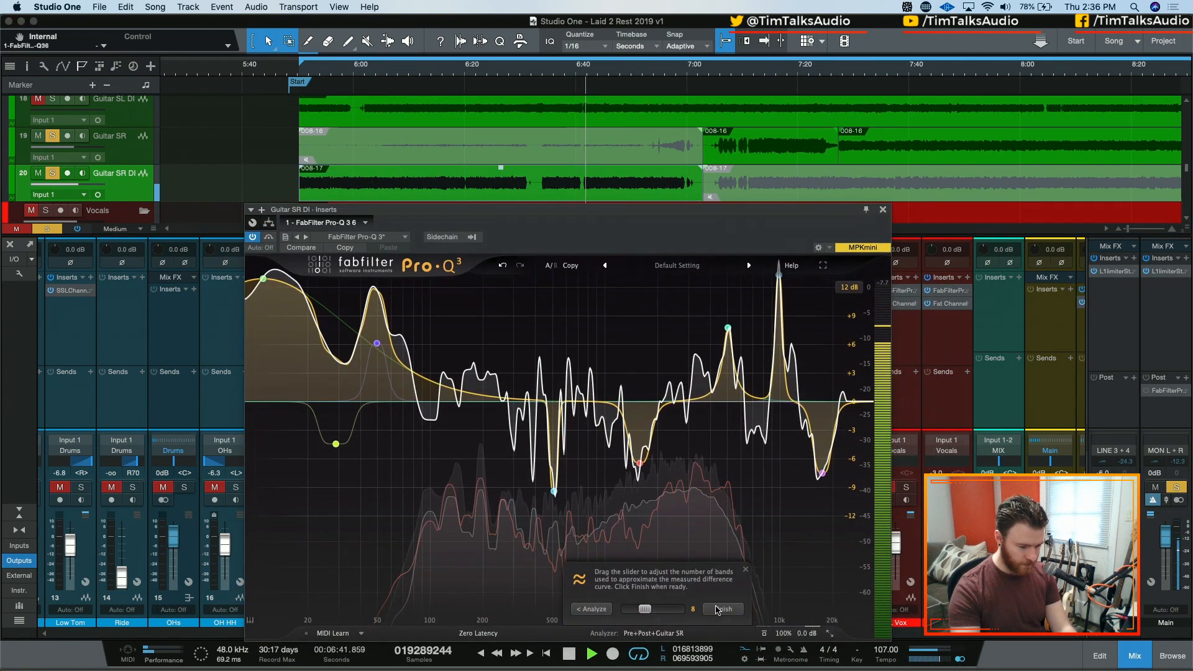
key("space")
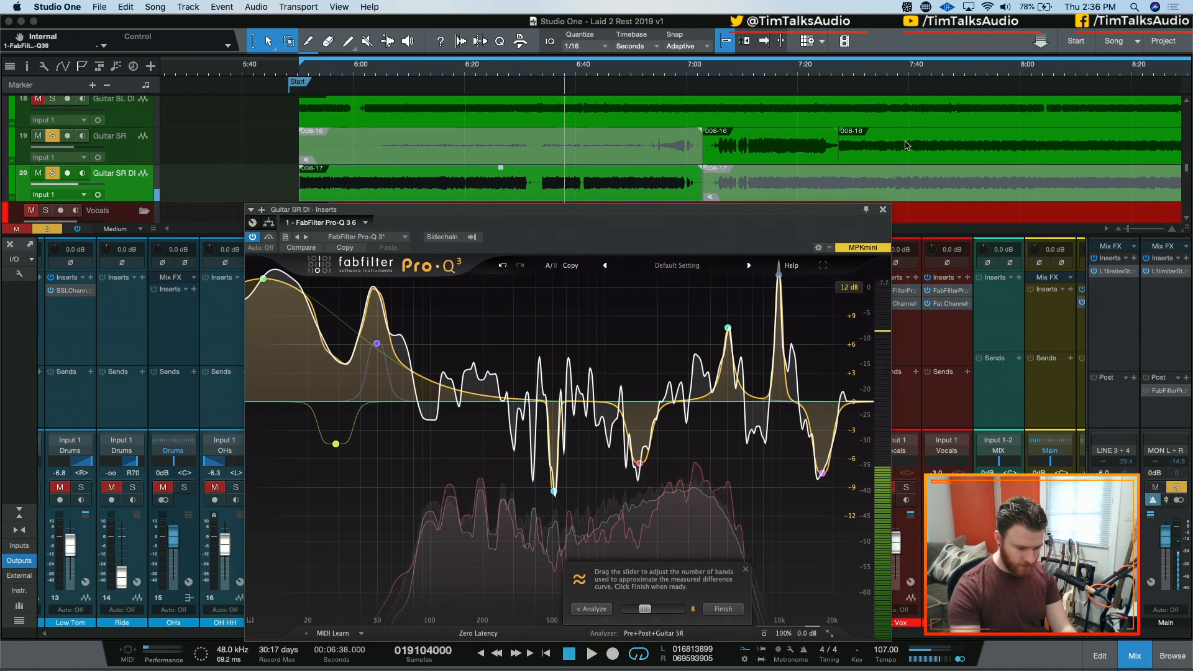
Step: Return EQ Match to its analysis stage and pause input and reference capture while playing from 7:38
left_click(898, 77)
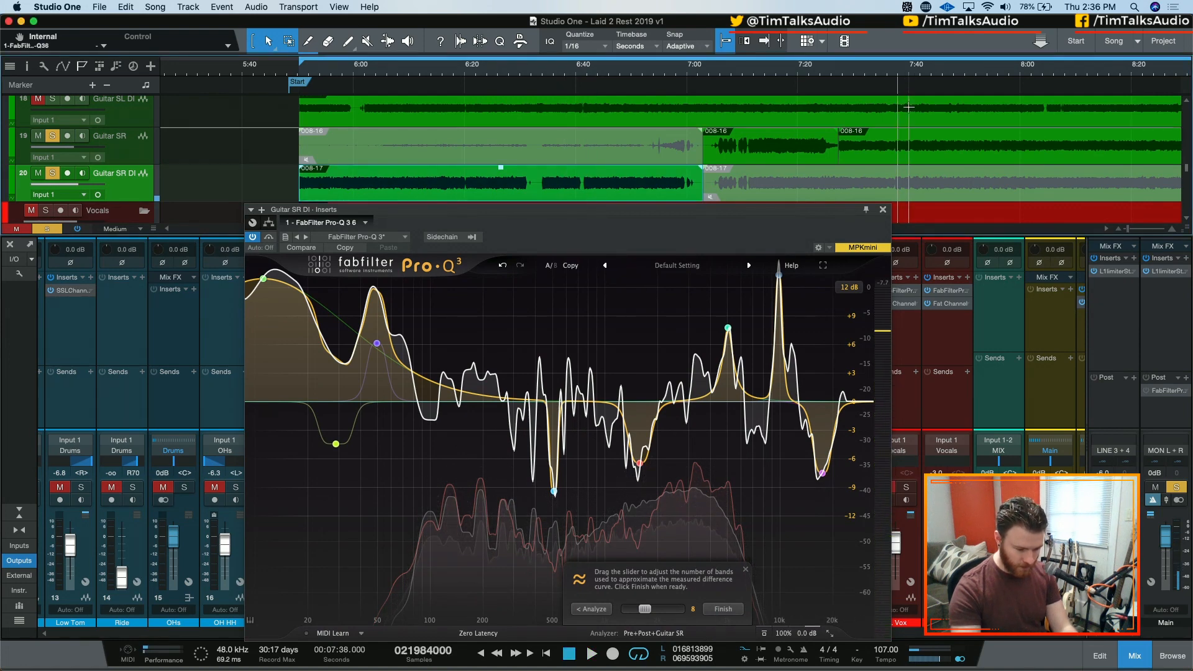
left_click(593, 609)
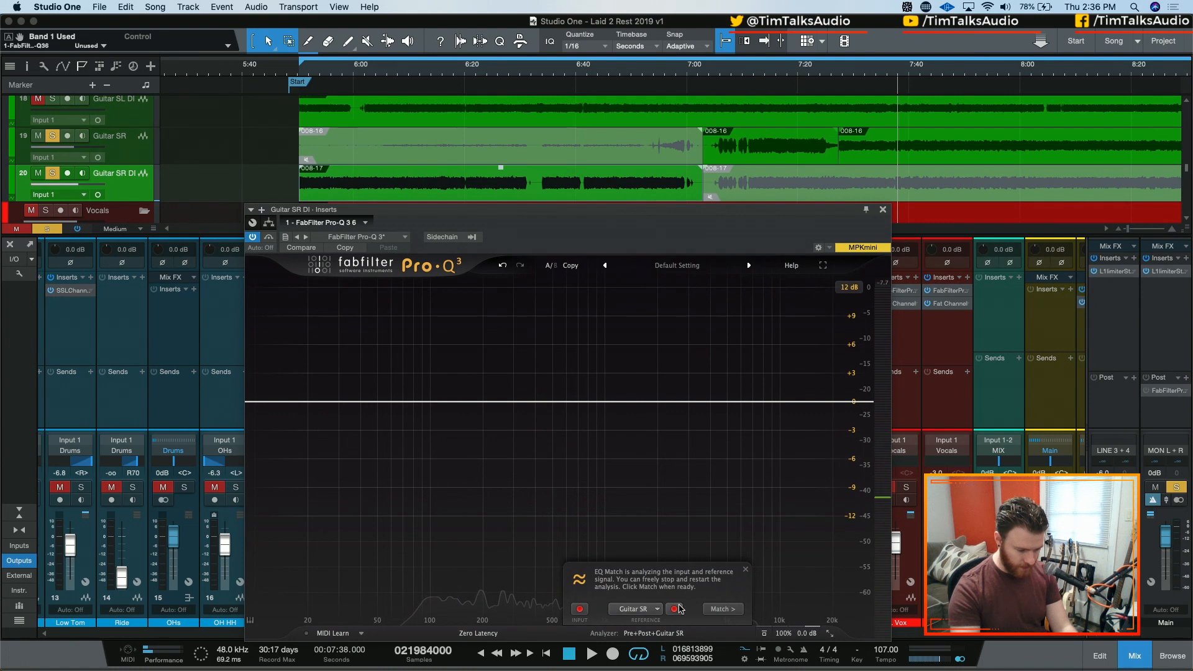
key("space")
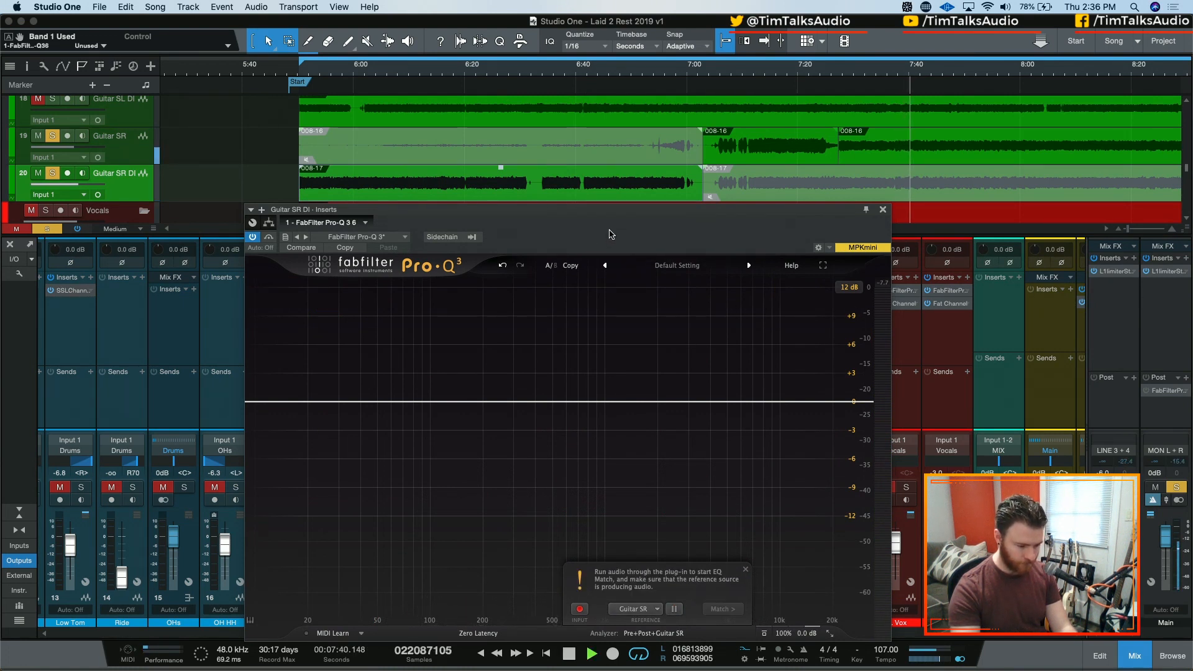
left_click_drag(603, 216, 469, 167)
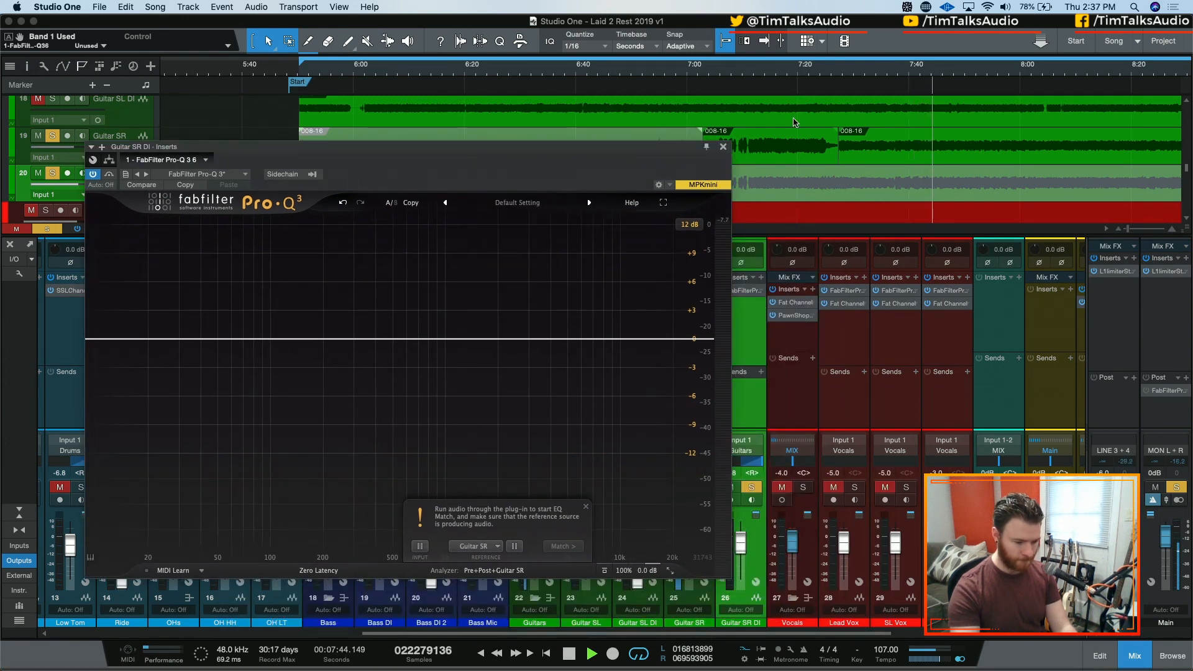
left_click_drag(671, 147, 706, 270)
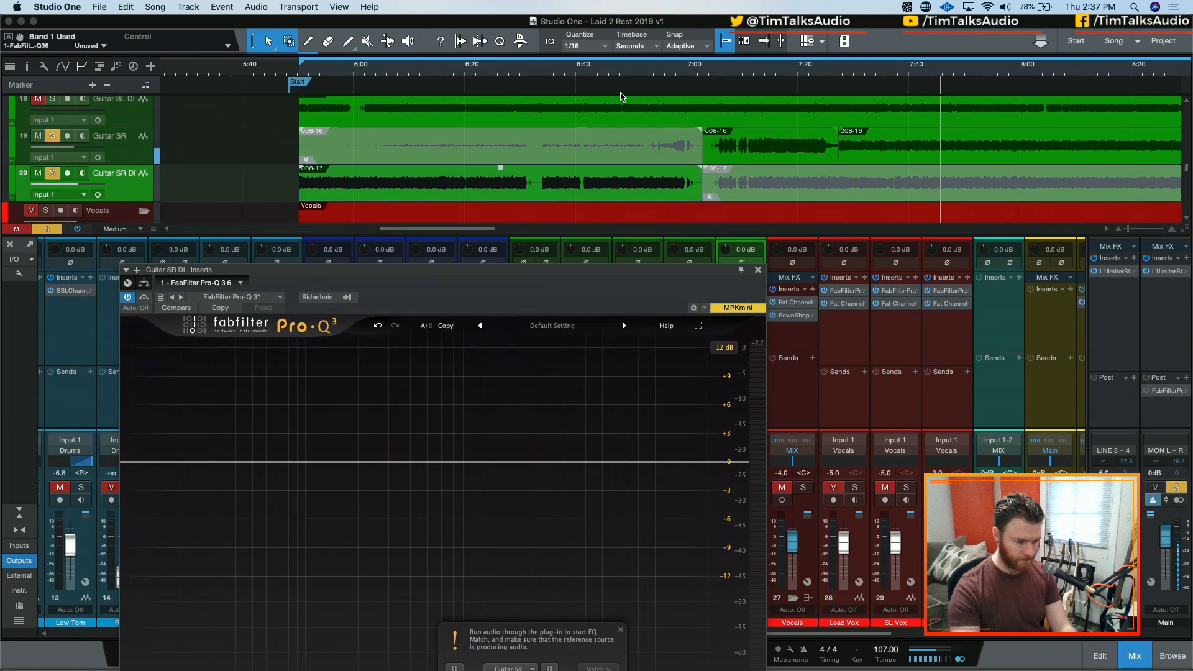
Step: Play the Guitar SR DI clip from about 6:35 and capture only its input spectrum in EQ Match
left_click(549, 69)
left_click(549, 70)
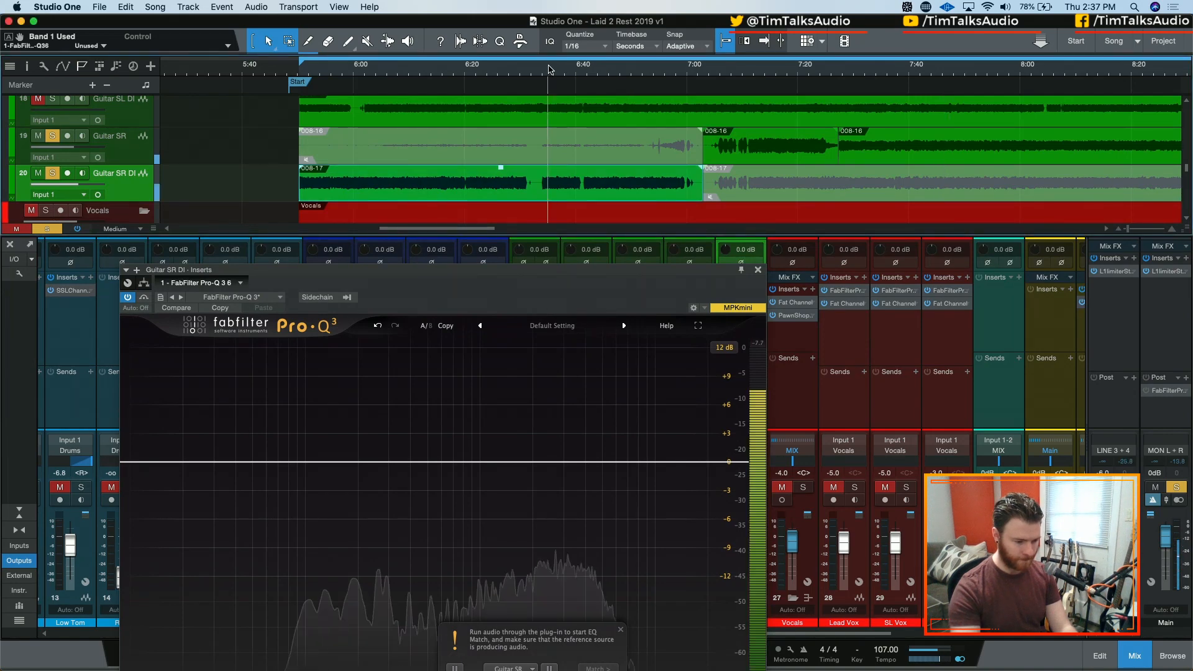
left_click_drag(556, 273, 577, 123)
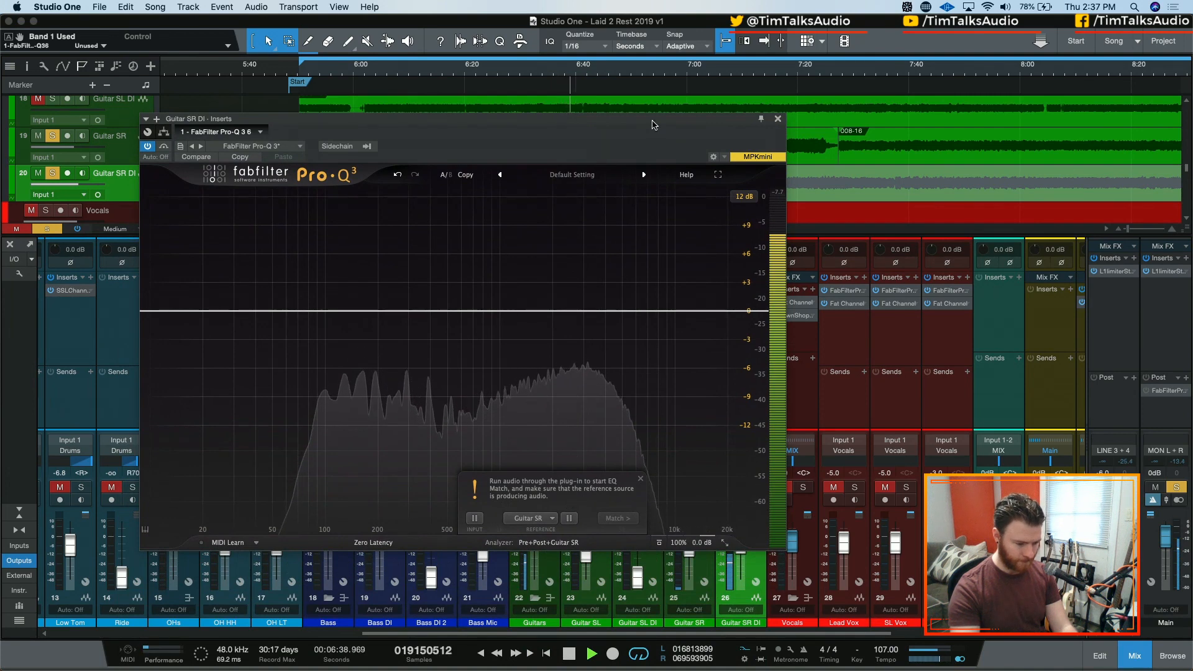
left_click(474, 519)
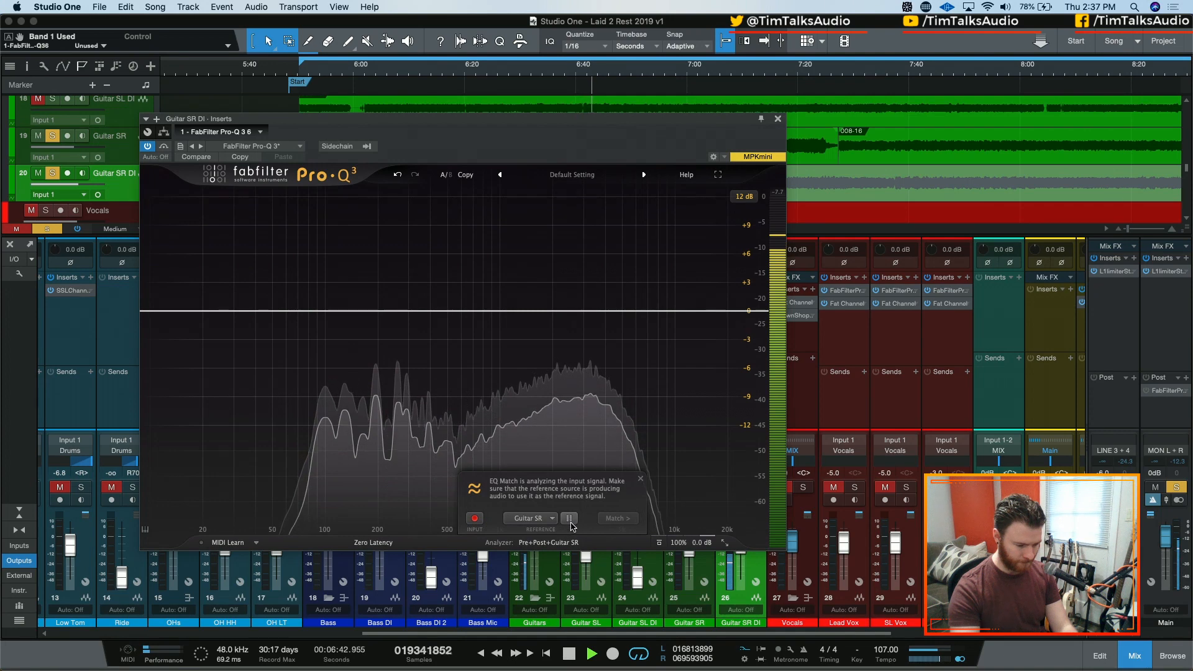
left_click(570, 519)
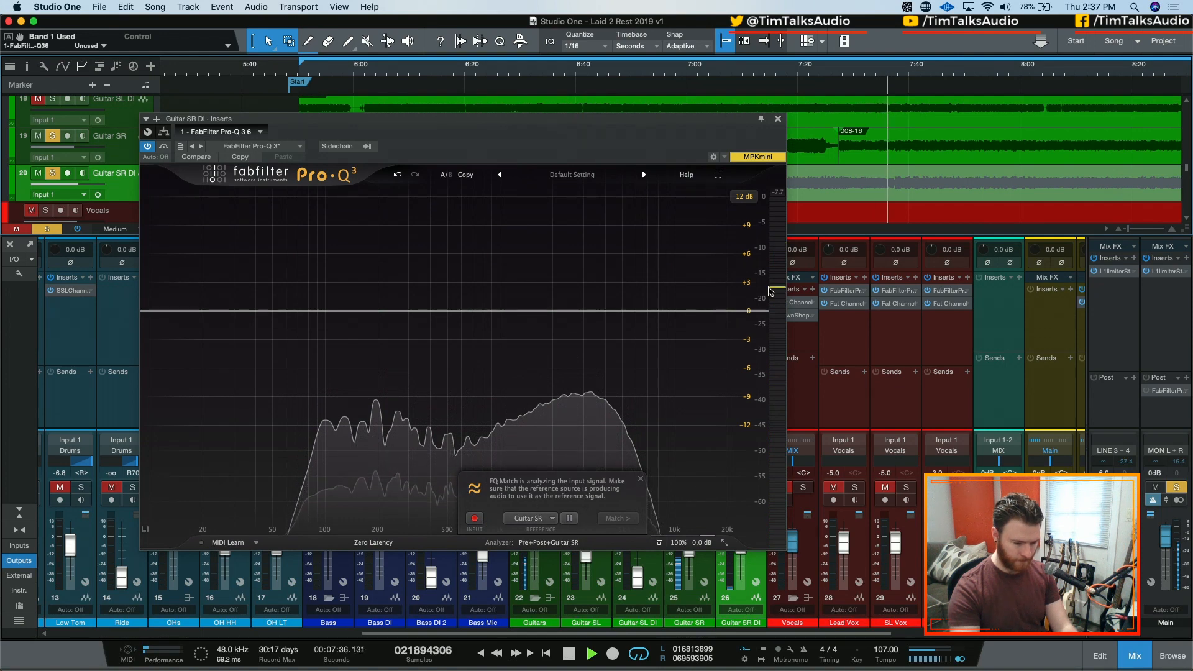
Step: Capture the Guitar SR reference spectrum from about 8:02 and match Guitar SR DI to it with 11 EQ bands
left_click(1033, 77)
left_click(570, 518)
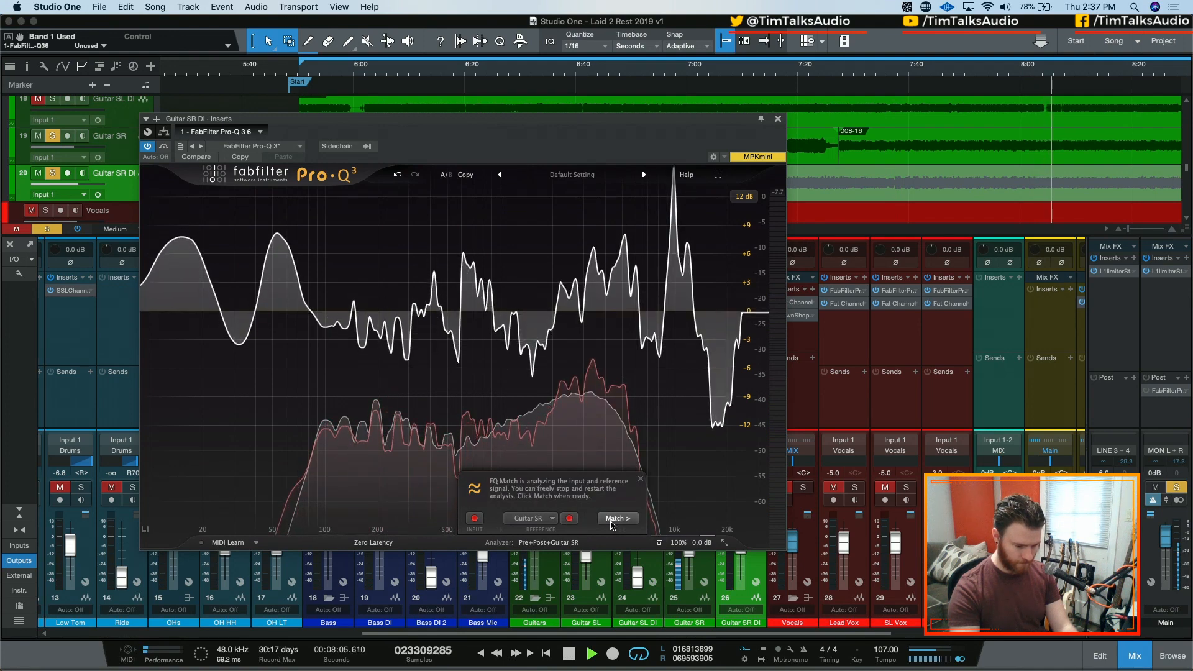
left_click(613, 526)
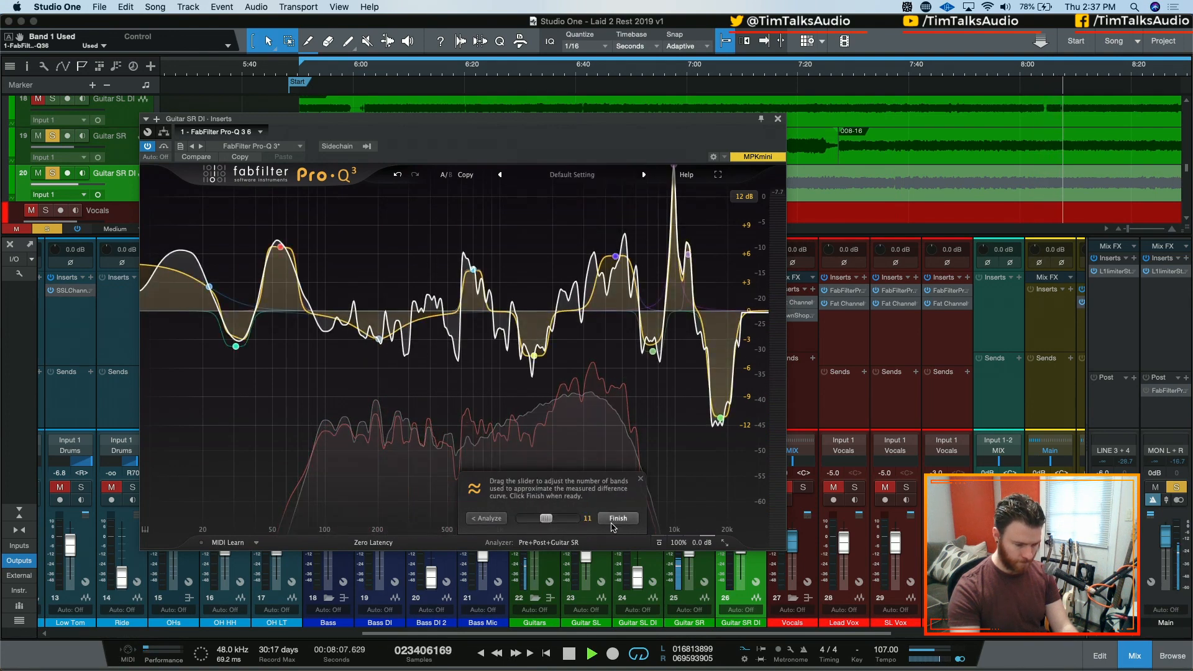
left_click(615, 519)
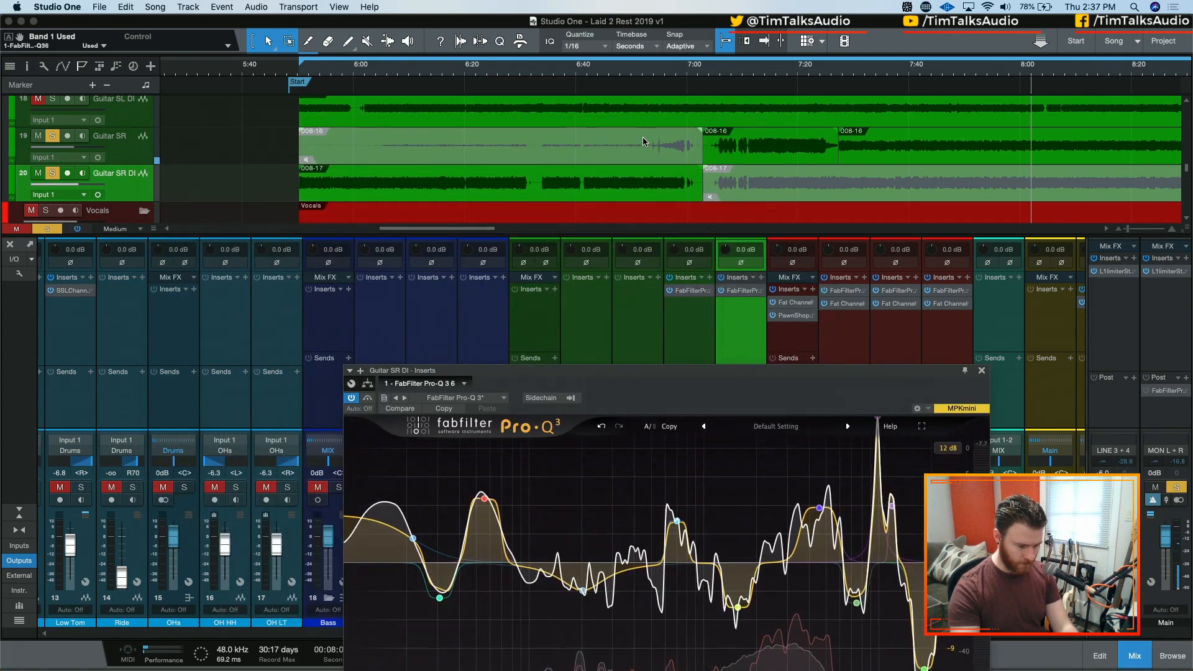
Step: Finish the 11-band EQ match and compare Guitar SR DI from about 6:12 with Guitar SR at about 8:06
left_click(421, 73)
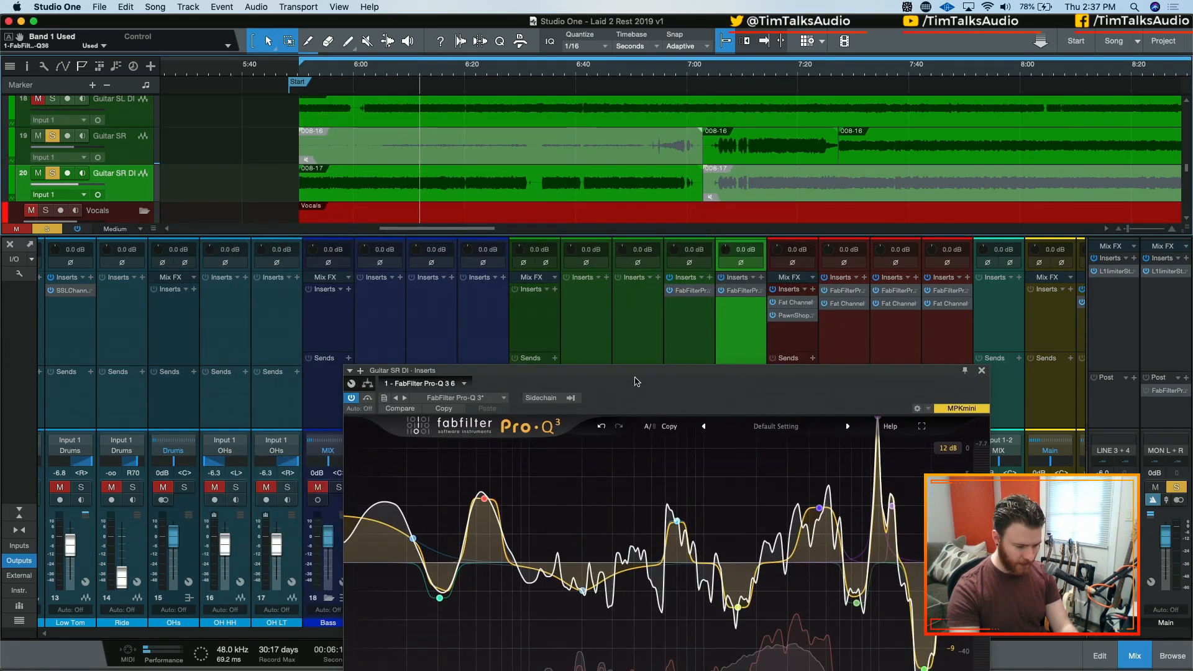
left_click_drag(637, 381, 477, 193)
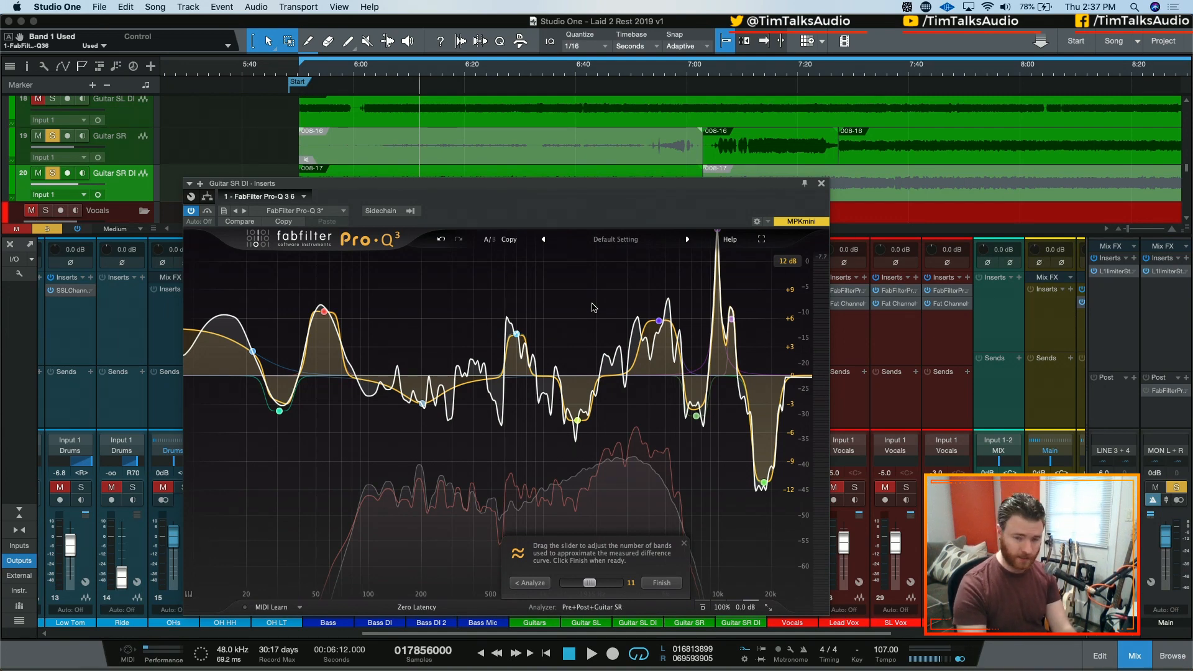
key("space")
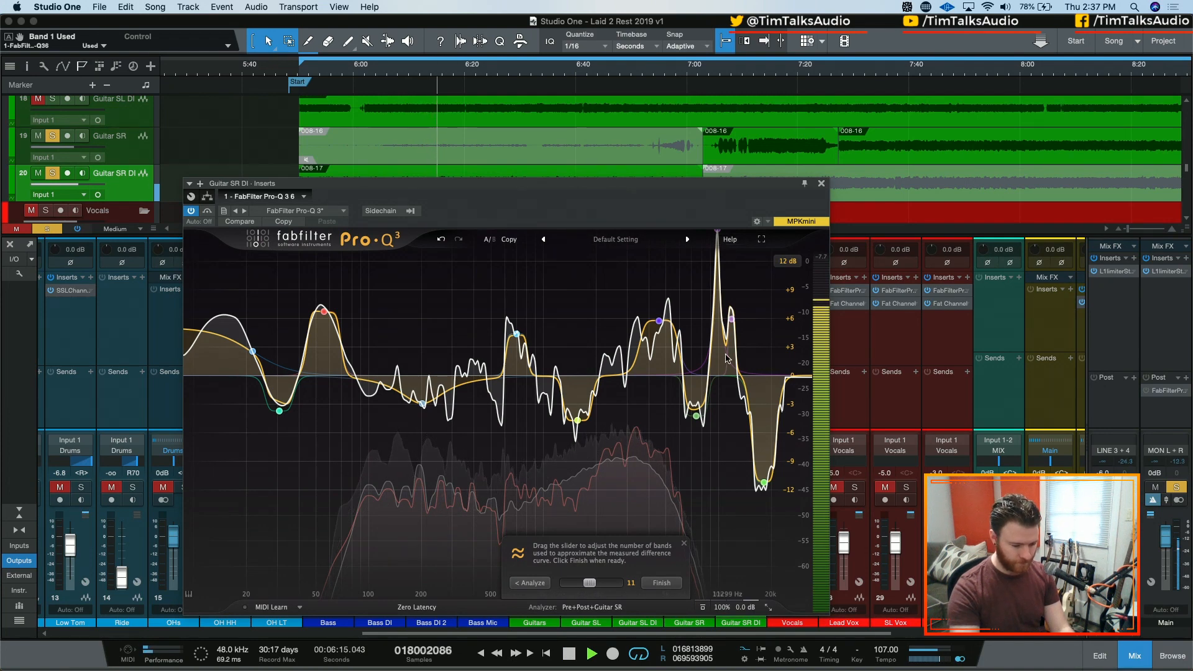
left_click(662, 583)
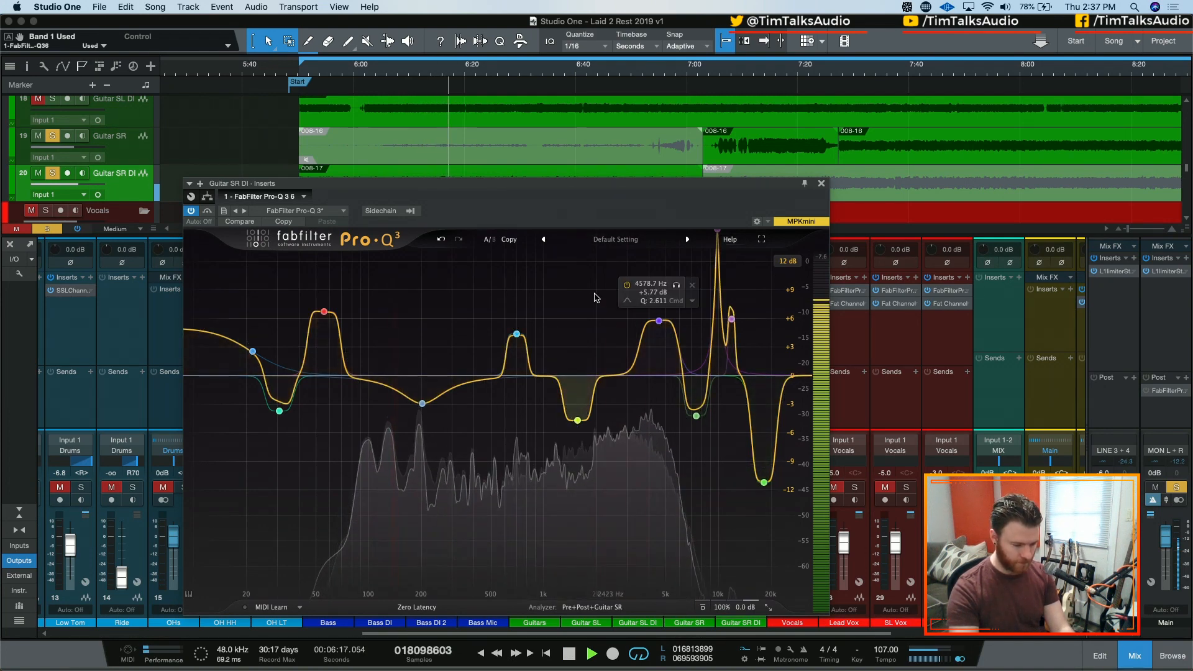
left_click(1055, 70)
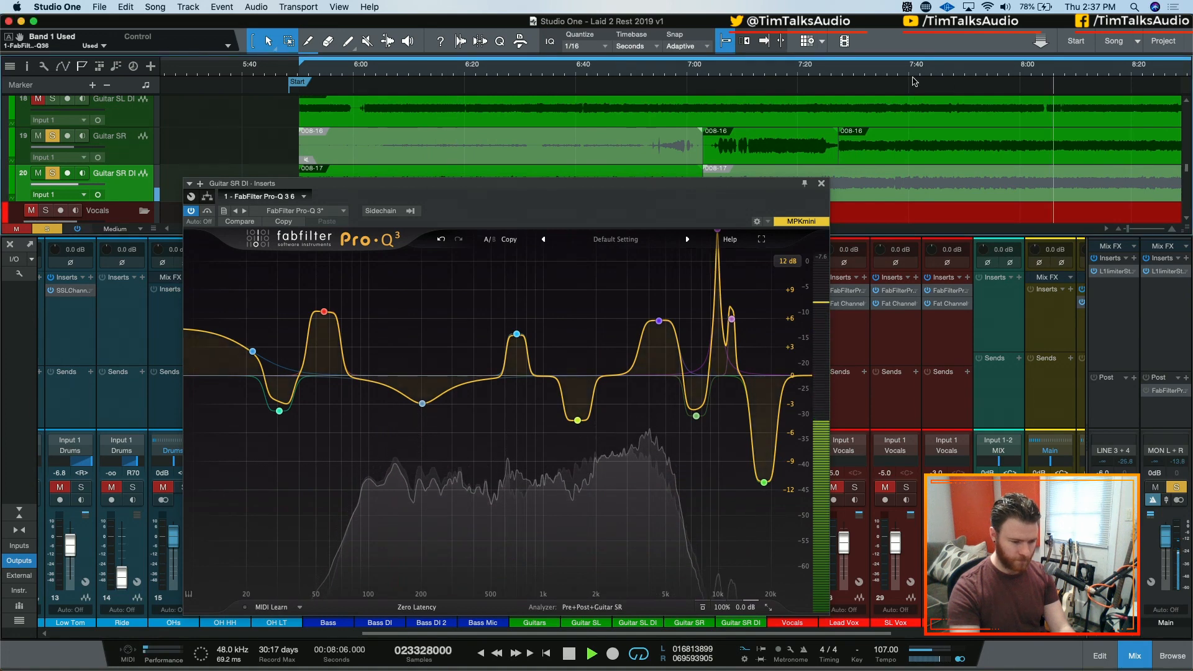
left_click(544, 72)
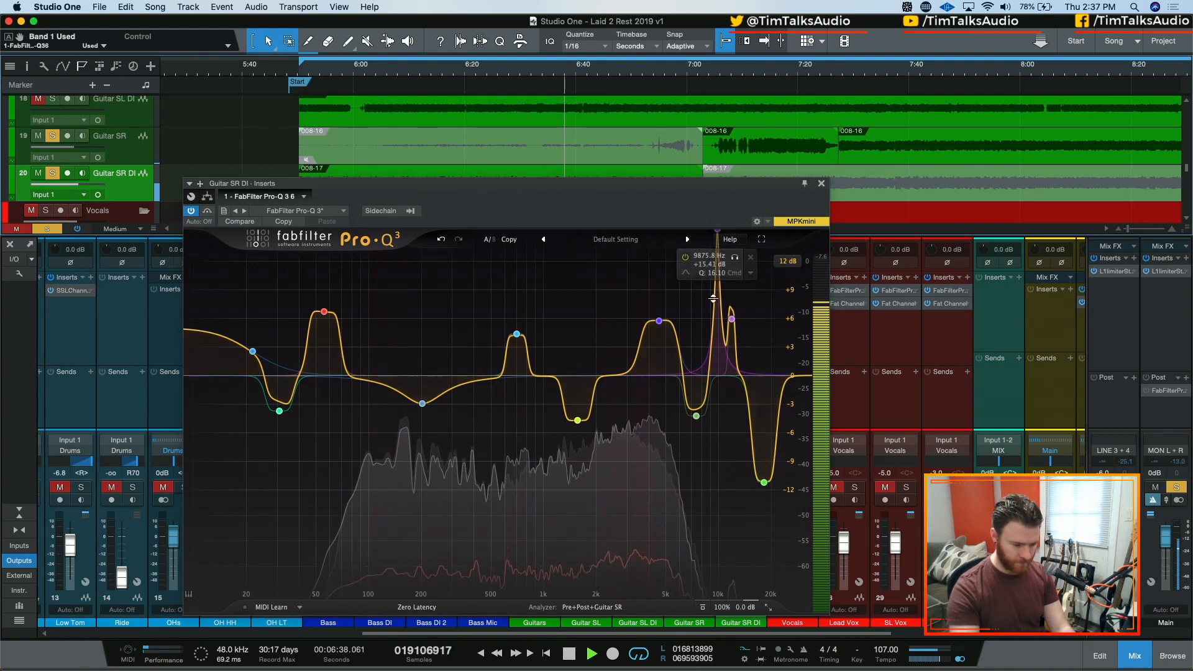
key("space")
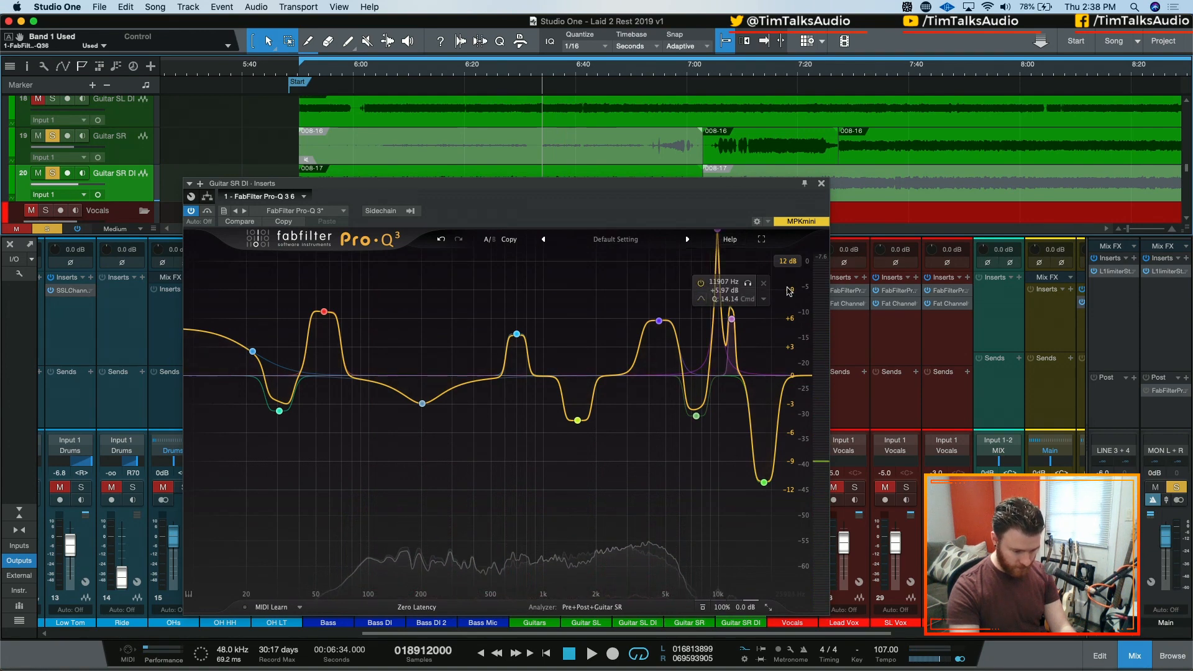
Step: Set the Guitar SR DI EQ's display range to 30 dB, disable its 9875.8 Hz and 11907 Hz boosts, and play from 6:34
left_click(787, 263)
left_click(799, 312)
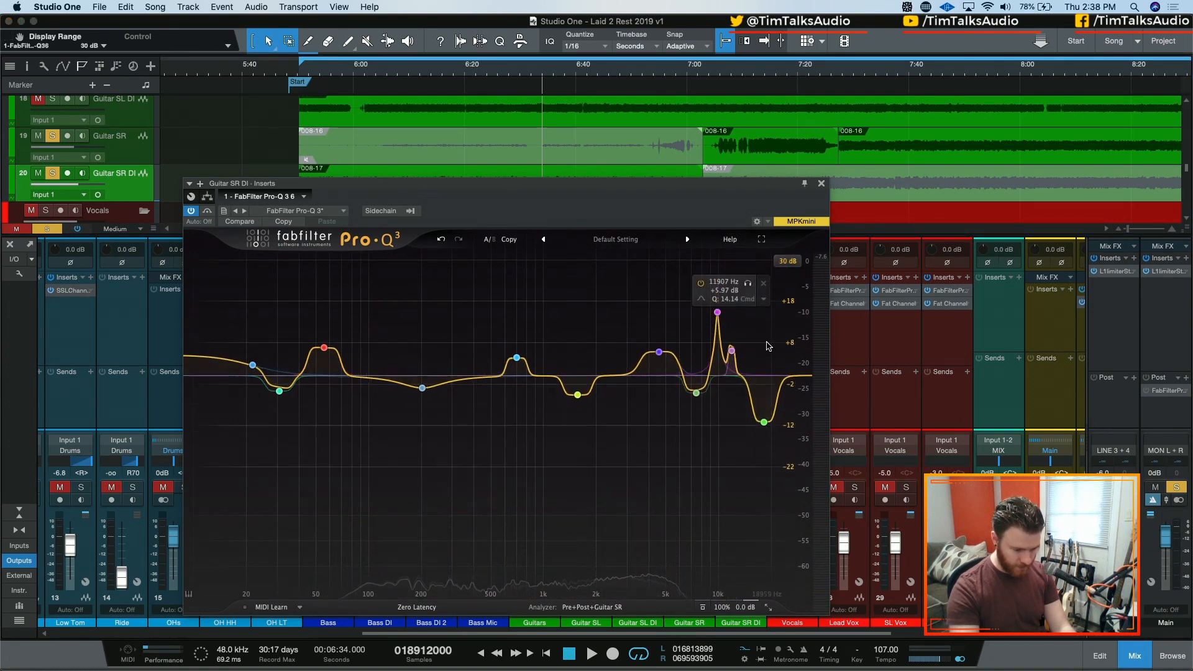
left_click(719, 318)
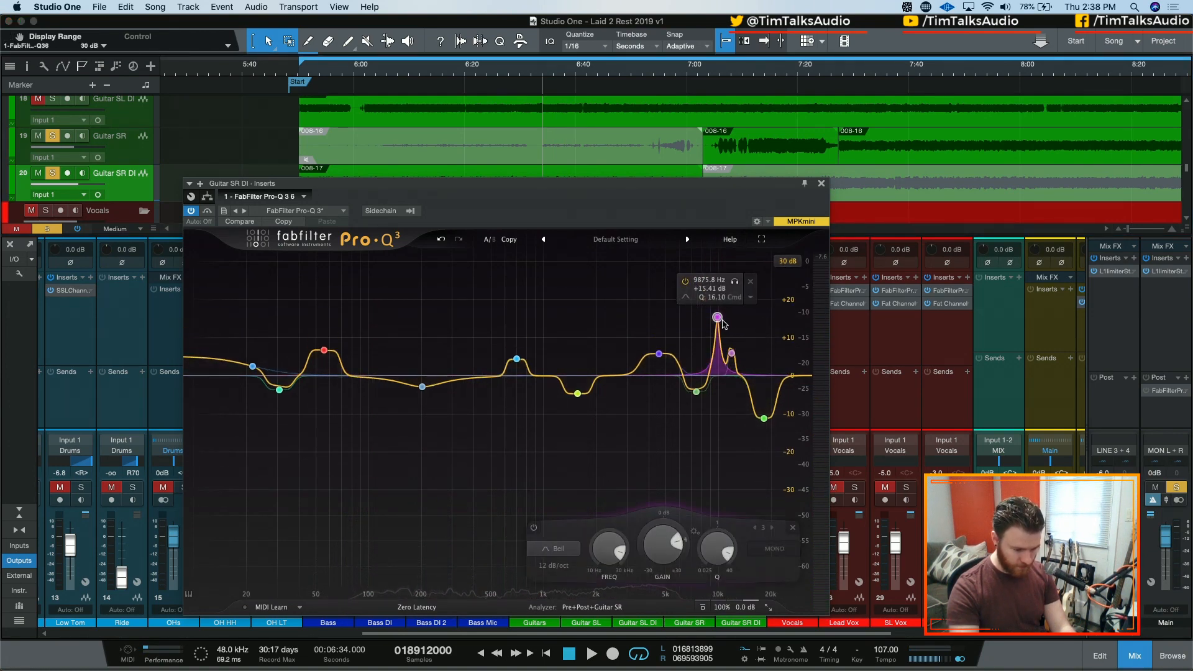
left_click(684, 281)
left_click(732, 353)
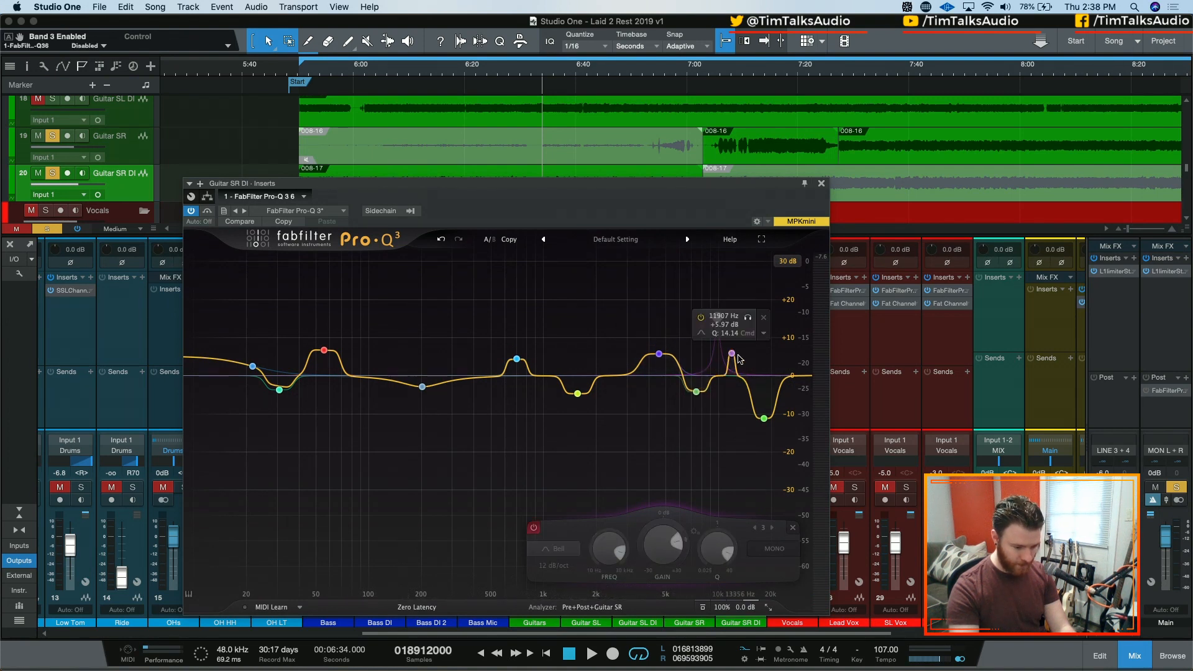
left_click(701, 317)
key("space")
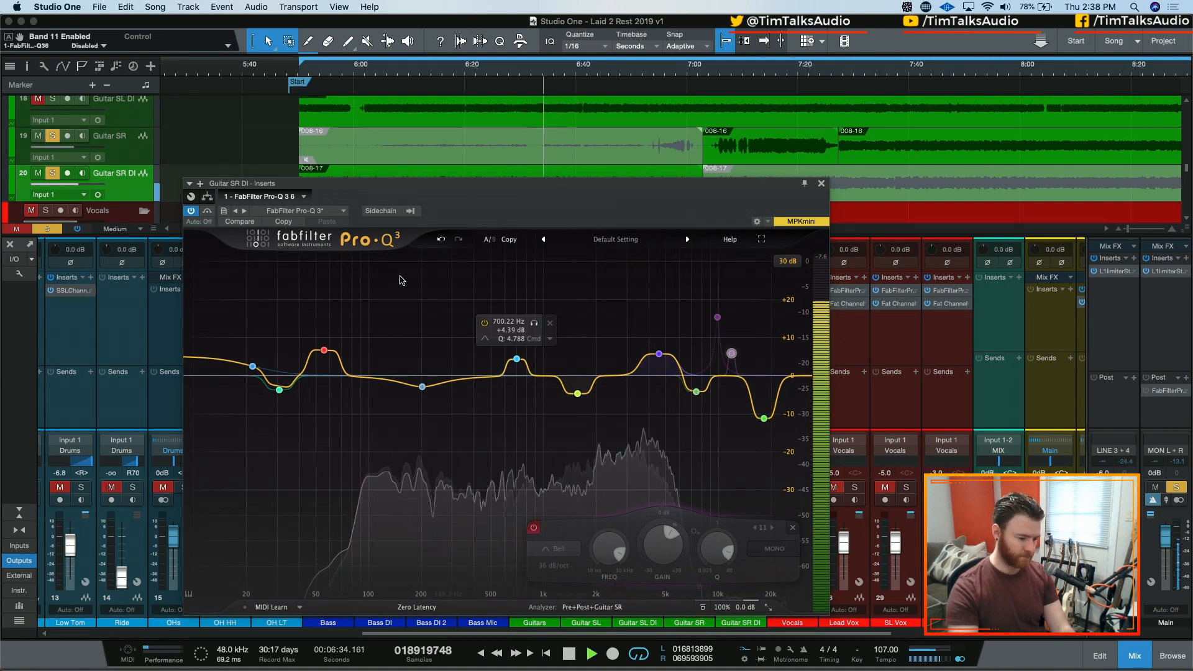
Step: Bypass the matched EQ, then remove Pro-Q 3 from Guitar SR DI and take that channel out of solo
left_click(208, 215)
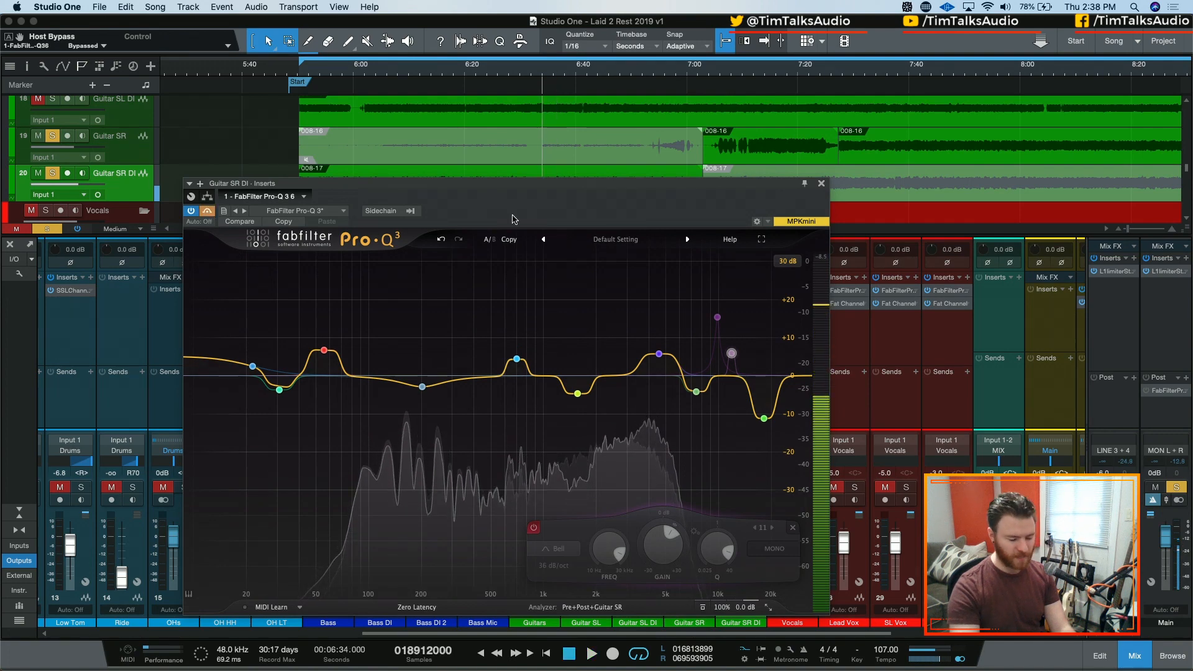
left_click(821, 183)
key("space")
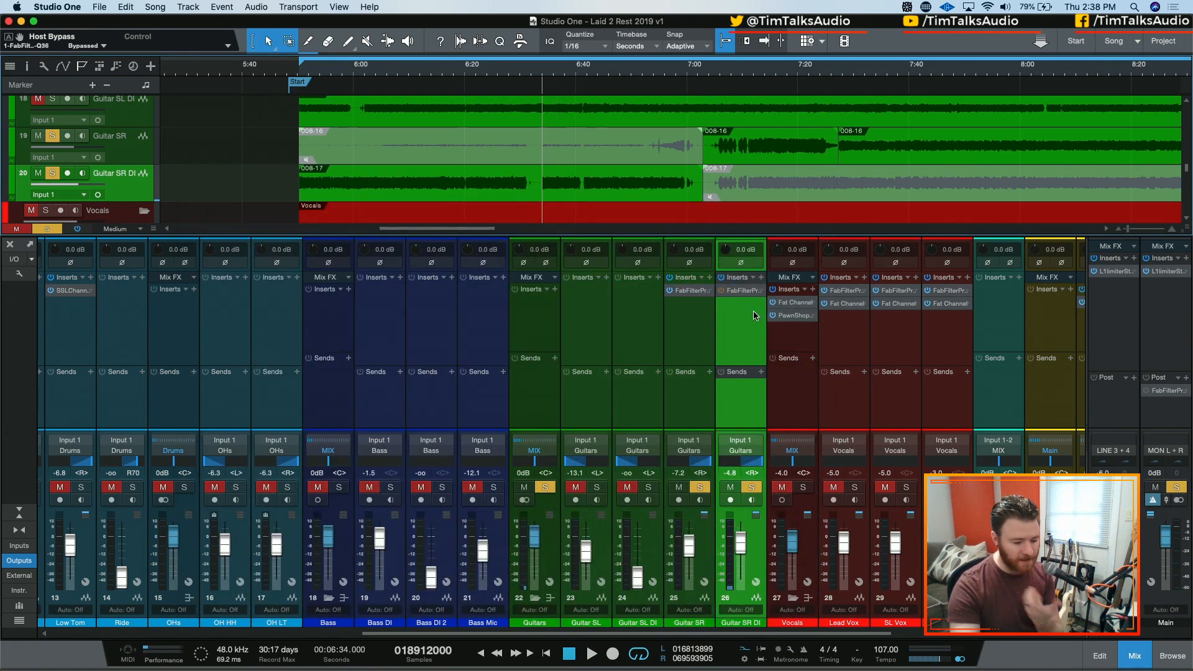
right_click(759, 295)
left_click(784, 413)
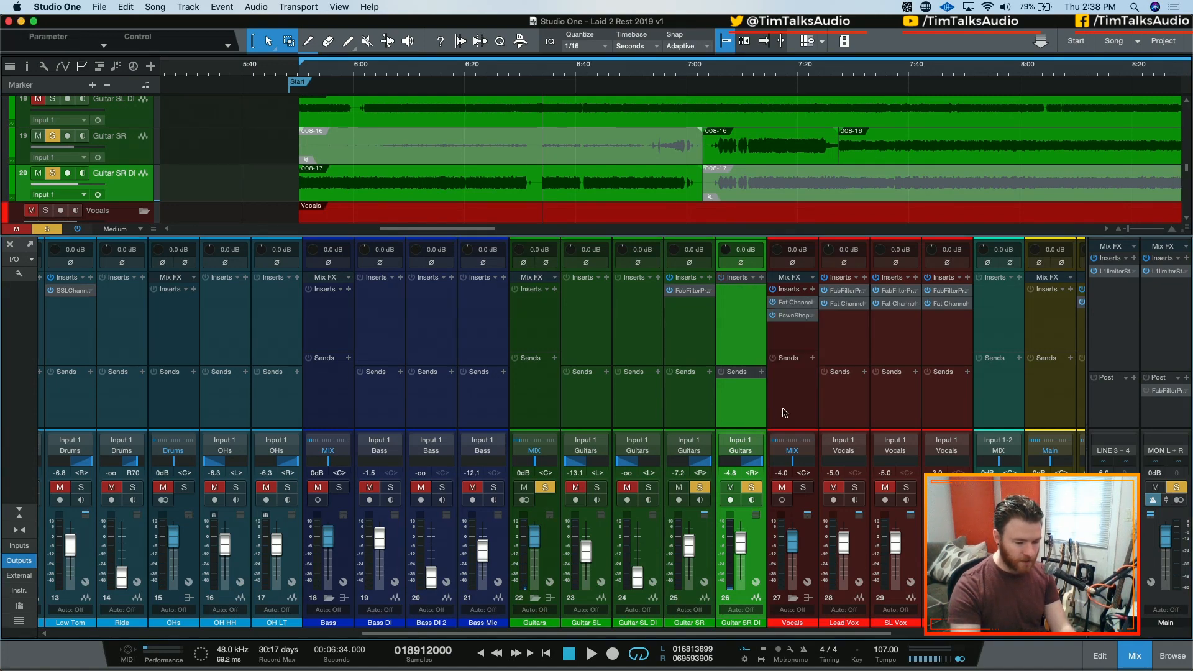
left_click(752, 487)
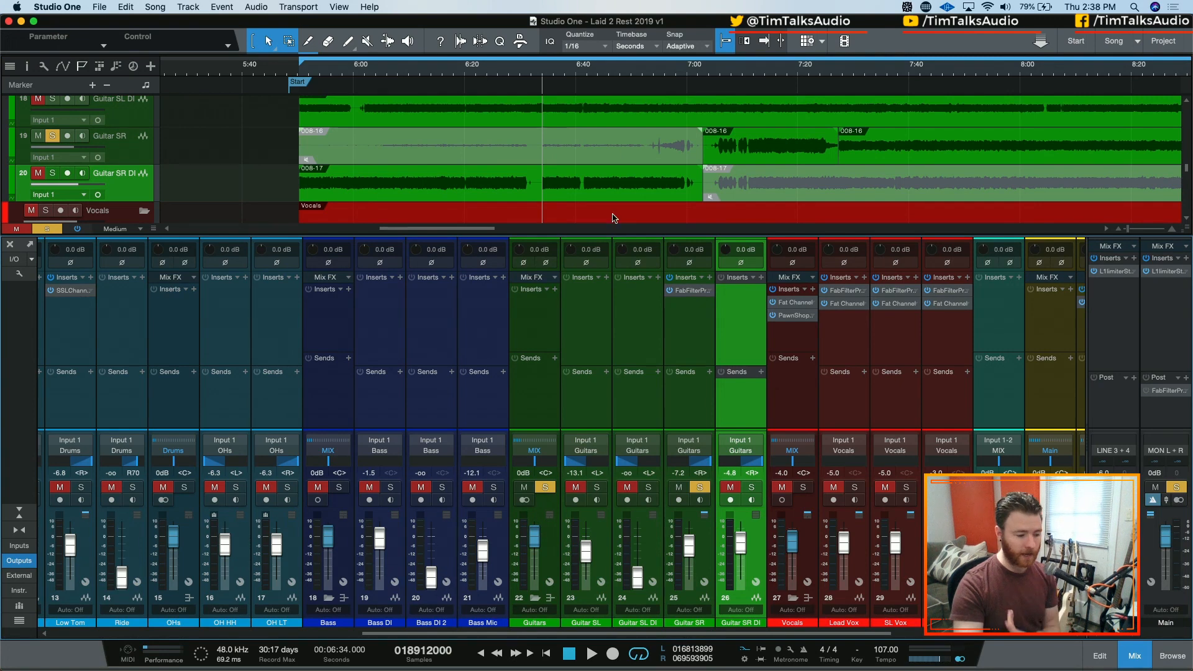
Step: Play the song from about 9:55 and clear all solos to hear the full band mix
left_click(1065, 75)
key("w")
key("w")
key("w")
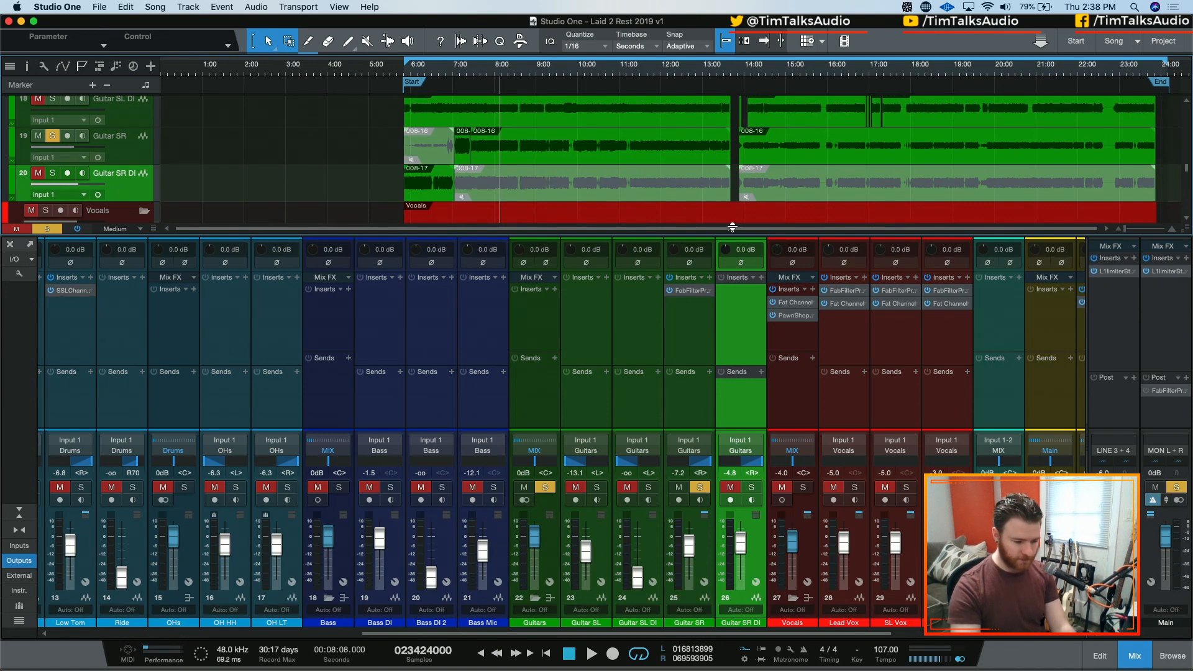
key("e")
key("e")
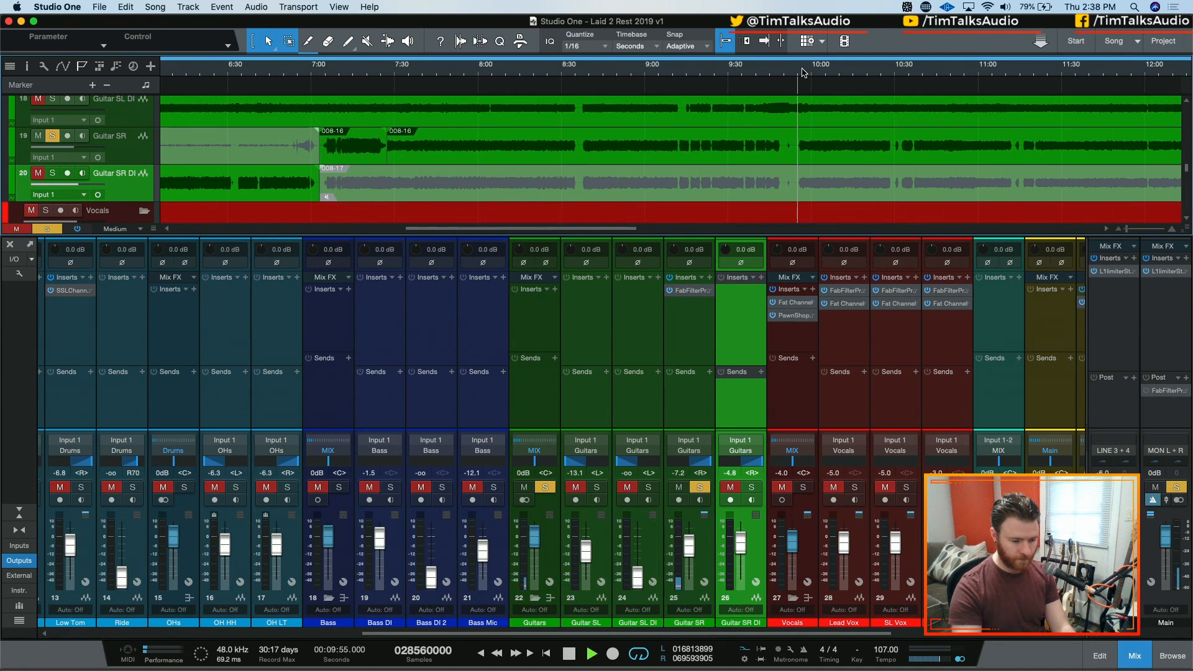
key("shift+s")
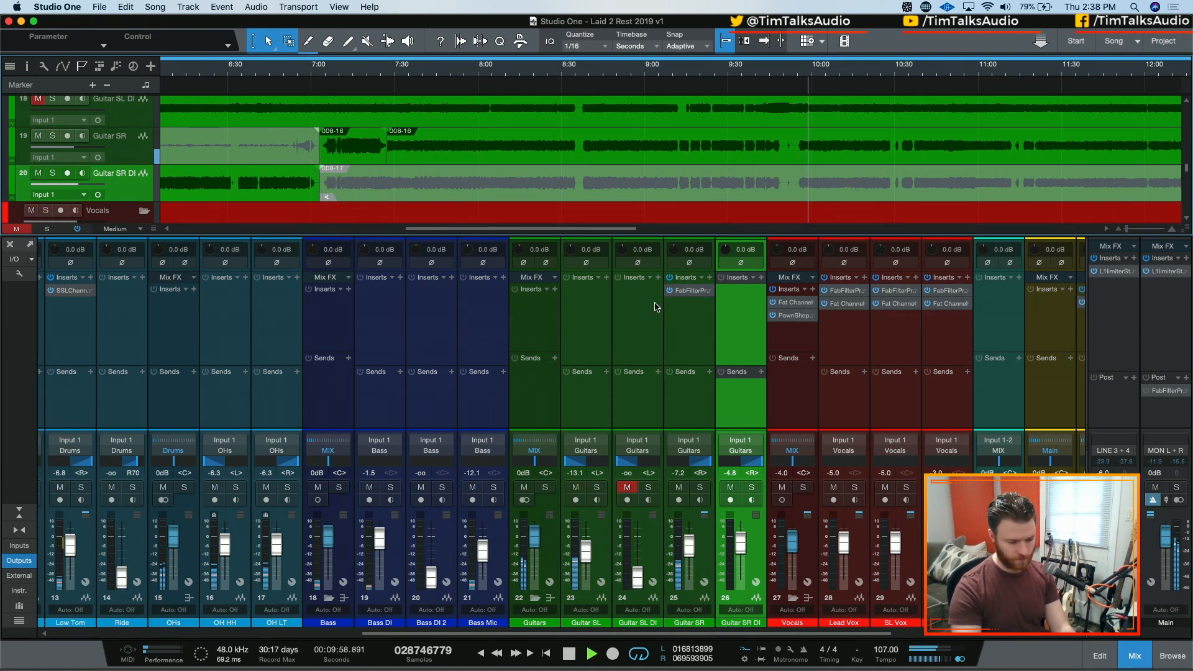
Step: Copy the Pro-Q 3 insert from Guitar SR to Guitar SL and open Guitar SR's own instance
left_click_drag(679, 297, 606, 297)
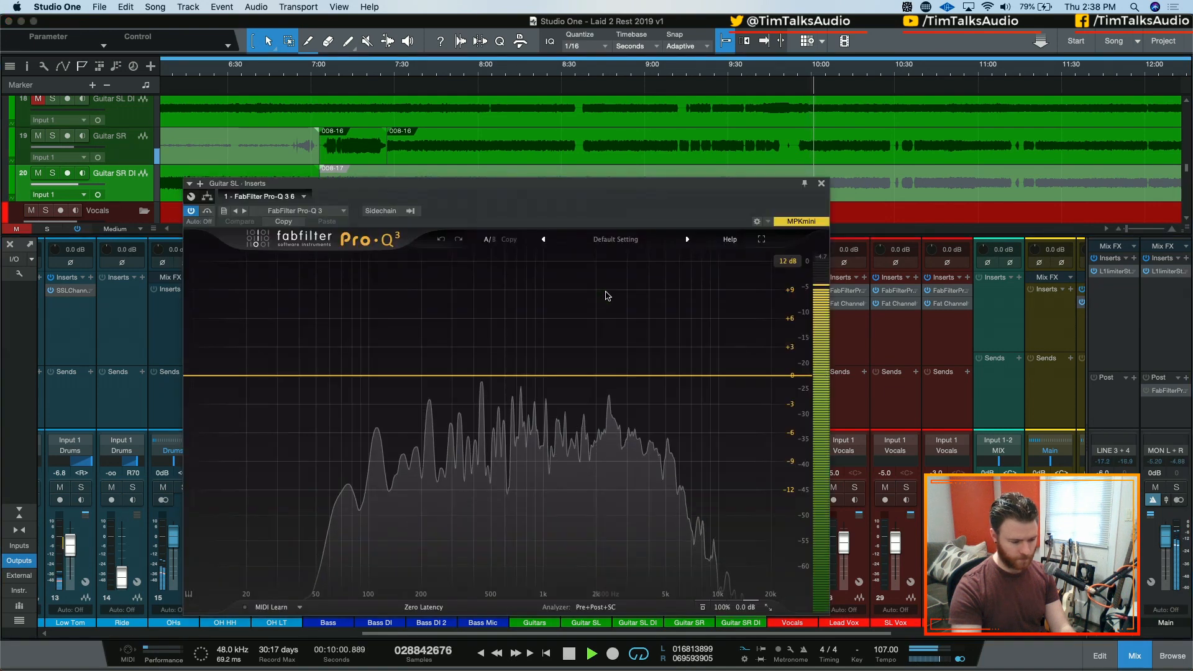
left_click(822, 185)
left_click(686, 333)
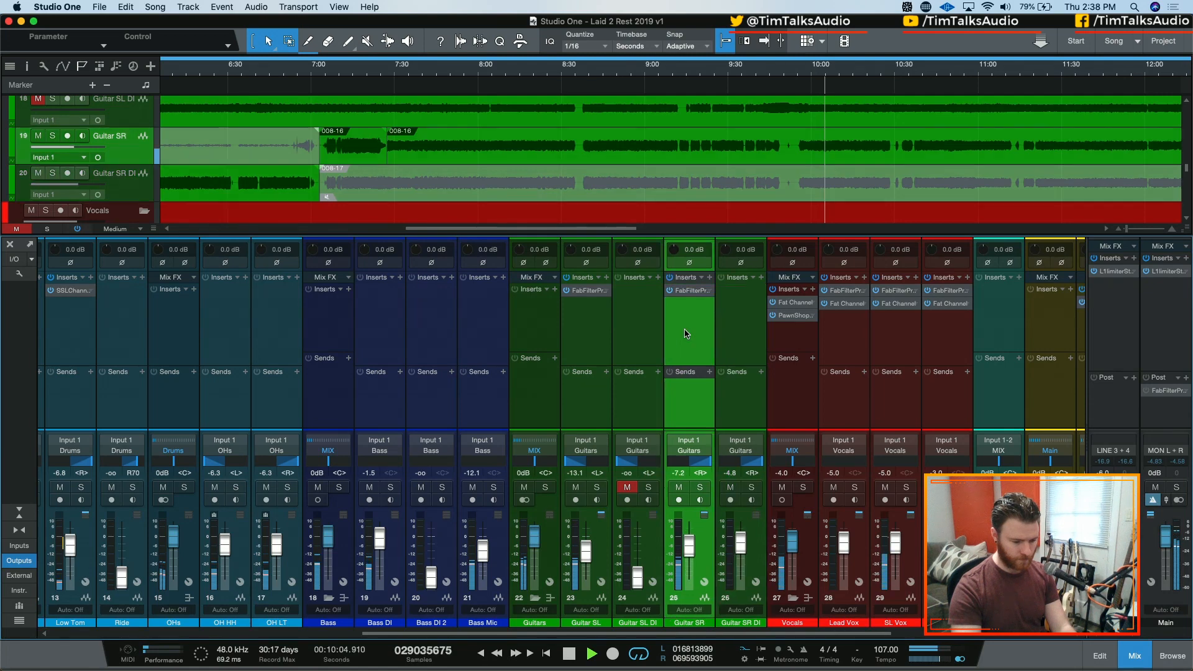
left_click(694, 295)
left_click_drag(512, 223, 656, 129)
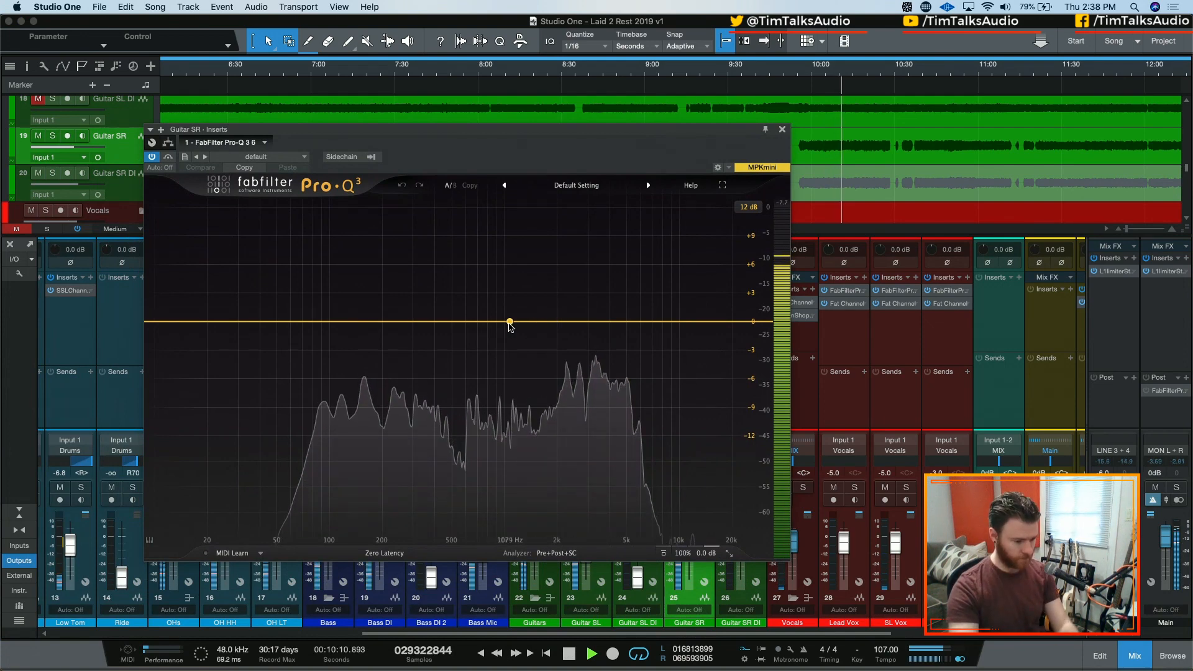
Step: Add a bell boost of about 5.94 dB to Guitar SR's EQ and sweep it to about 3186.8 Hz using band solo
left_click_drag(510, 321, 525, 265)
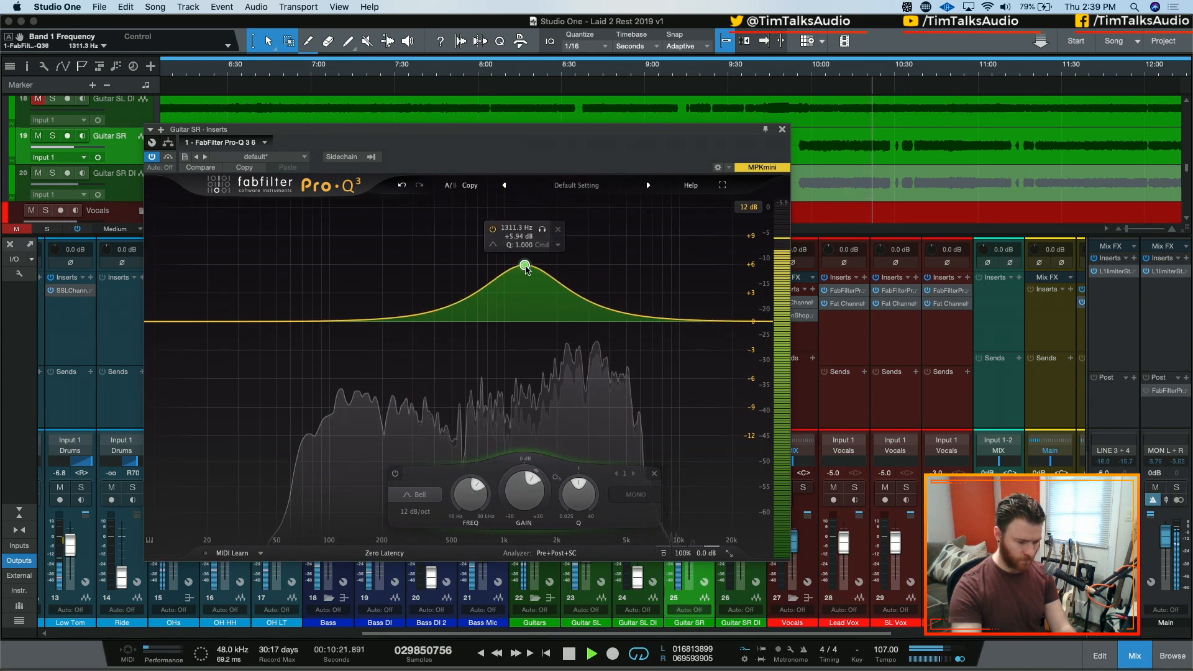
left_click(543, 231)
mouse_move(564, 232)
left_mouse_down()
mouse_move(578, 234)
mouse_move(460, 240)
mouse_move(583, 239)
left_mouse_up()
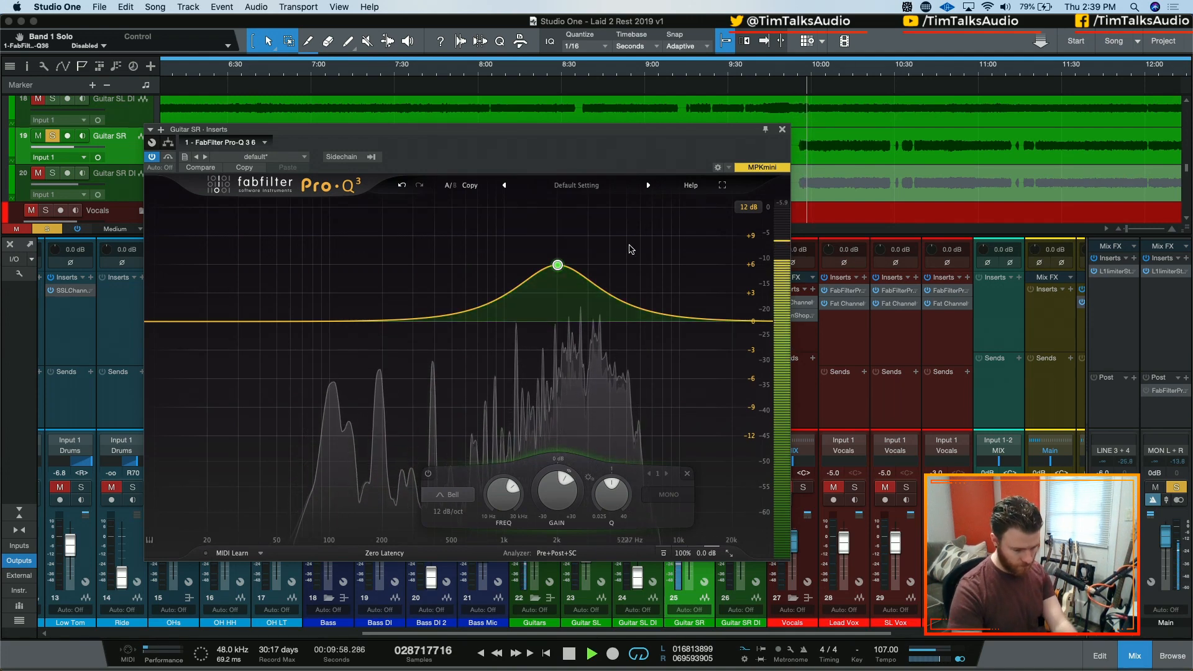
mouse_move(558, 266)
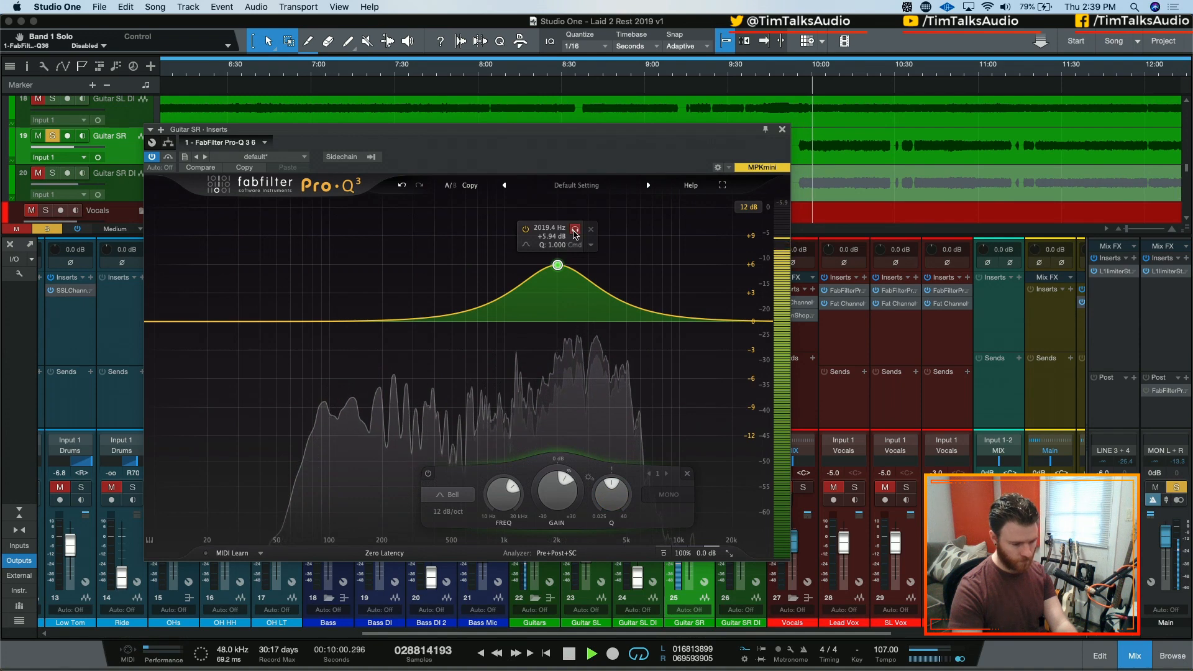
left_click_drag(576, 234, 611, 242)
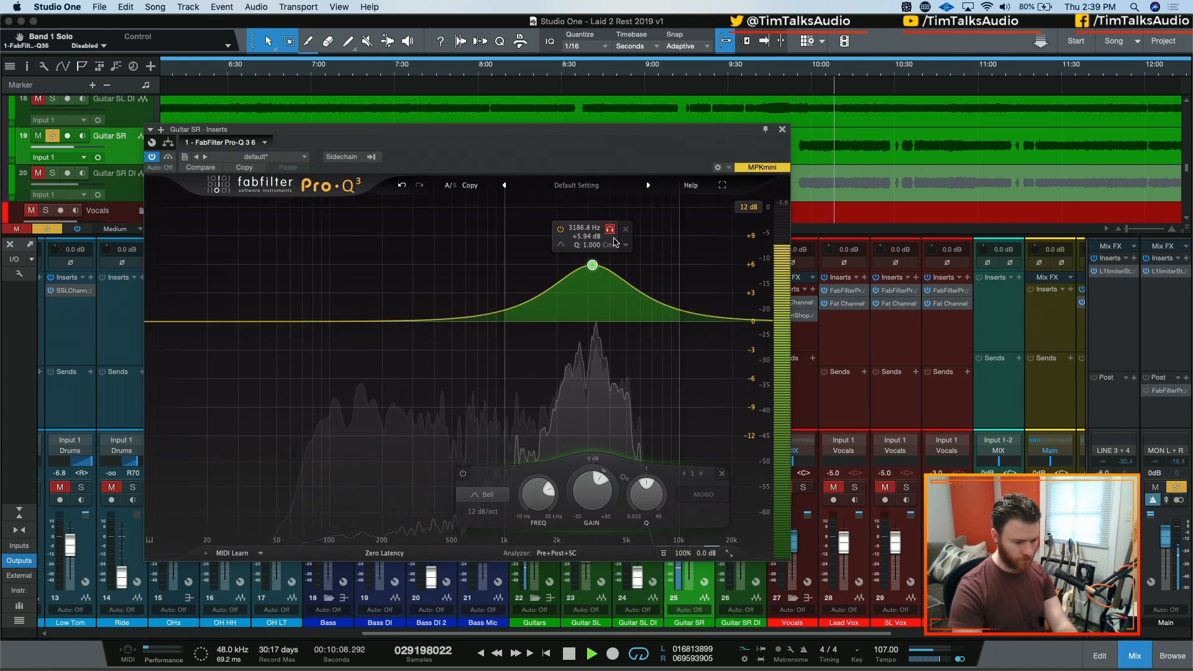
Step: Narrow the 3186.8 Hz band to a Q of about 9.567 and turn it into a cut of about -2.84 dB
scroll(585, 318, "down", 2)
scroll(586, 316, "up", 10)
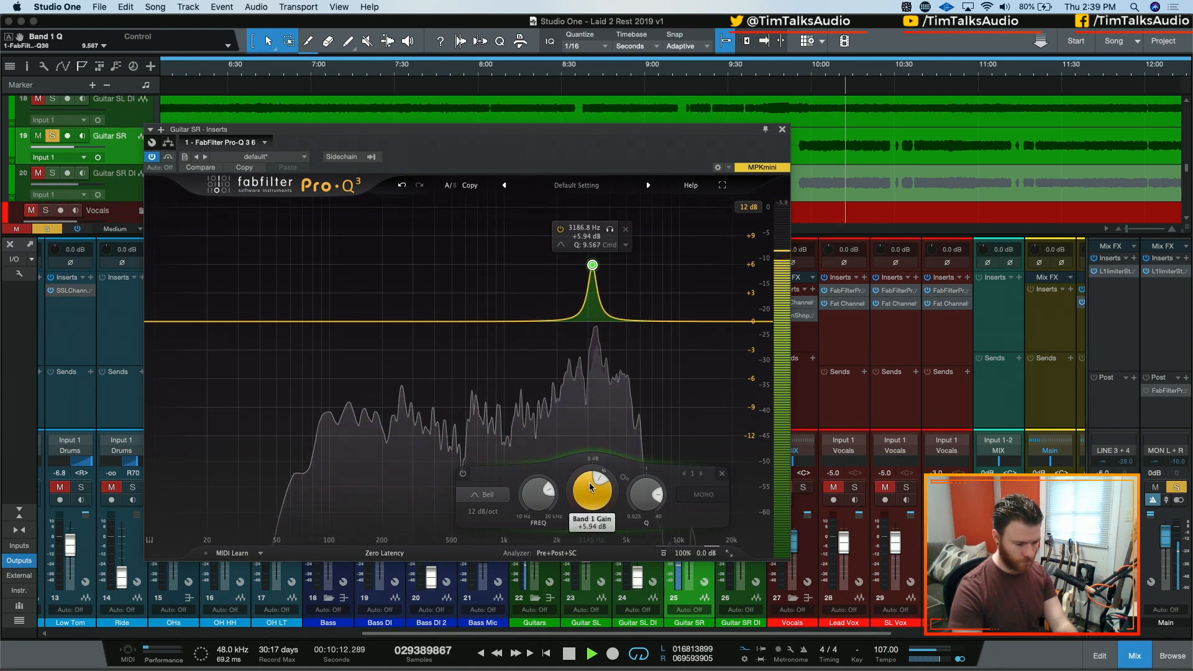
left_click_drag(592, 491, 585, 551)
left_click(576, 556)
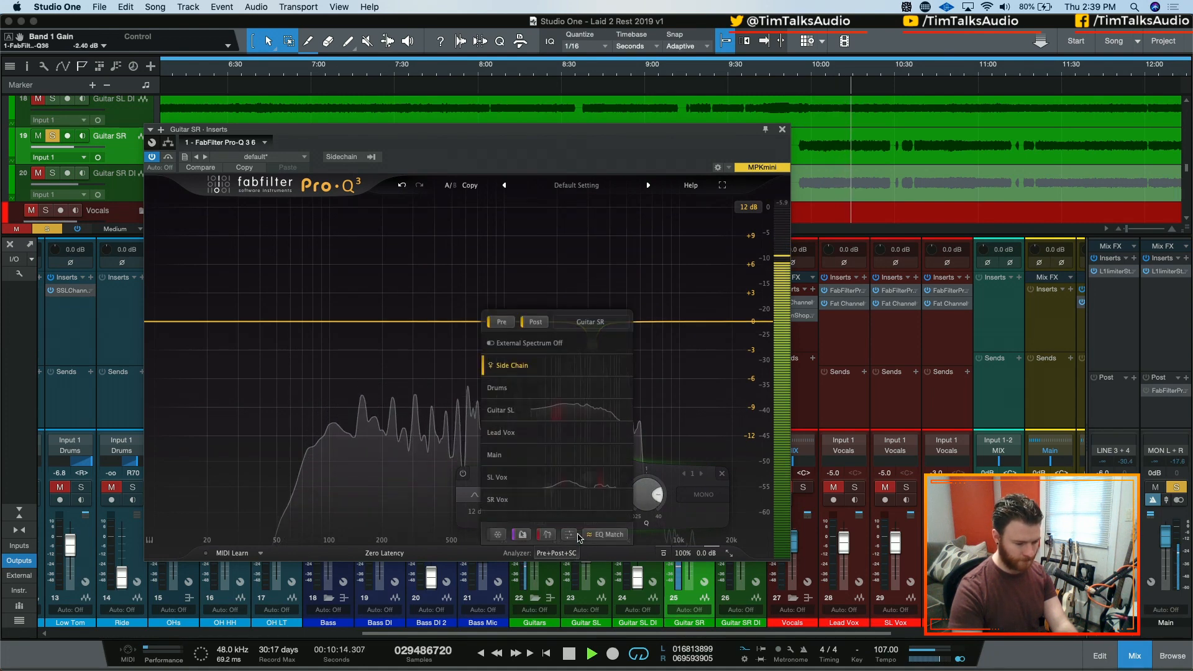
left_click(750, 425)
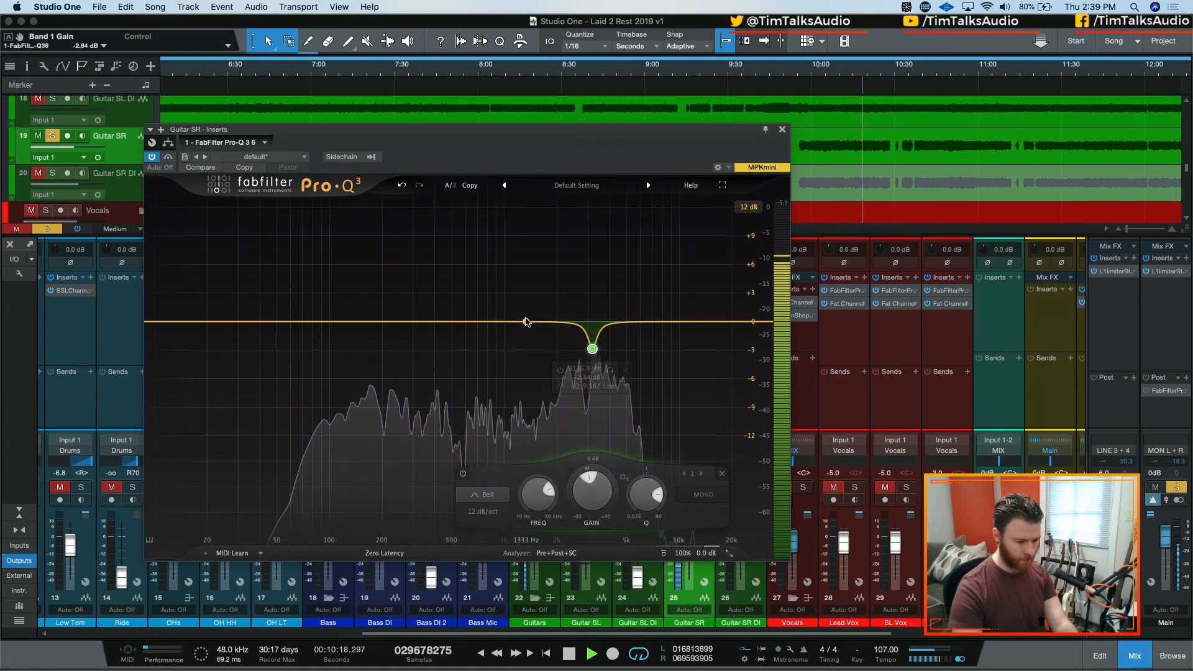
Step: Add a second, broad bell boost of about 3 dB at roughly 1875 Hz on Guitar SR's EQ
left_click_drag(528, 322, 547, 290)
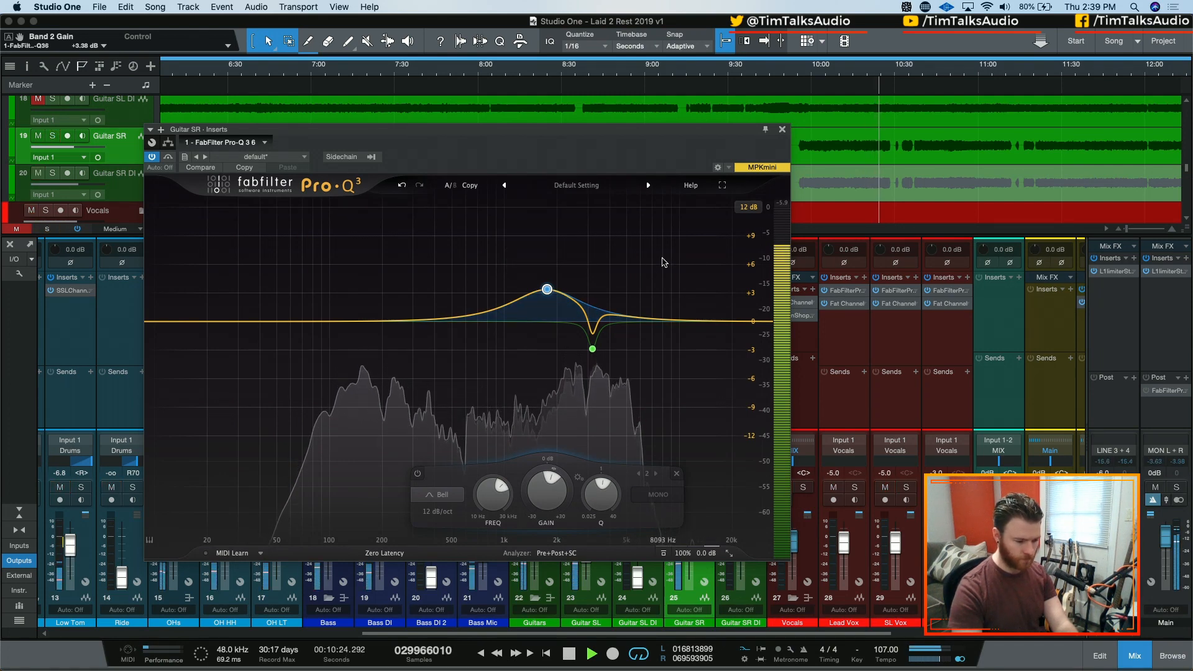
key("space")
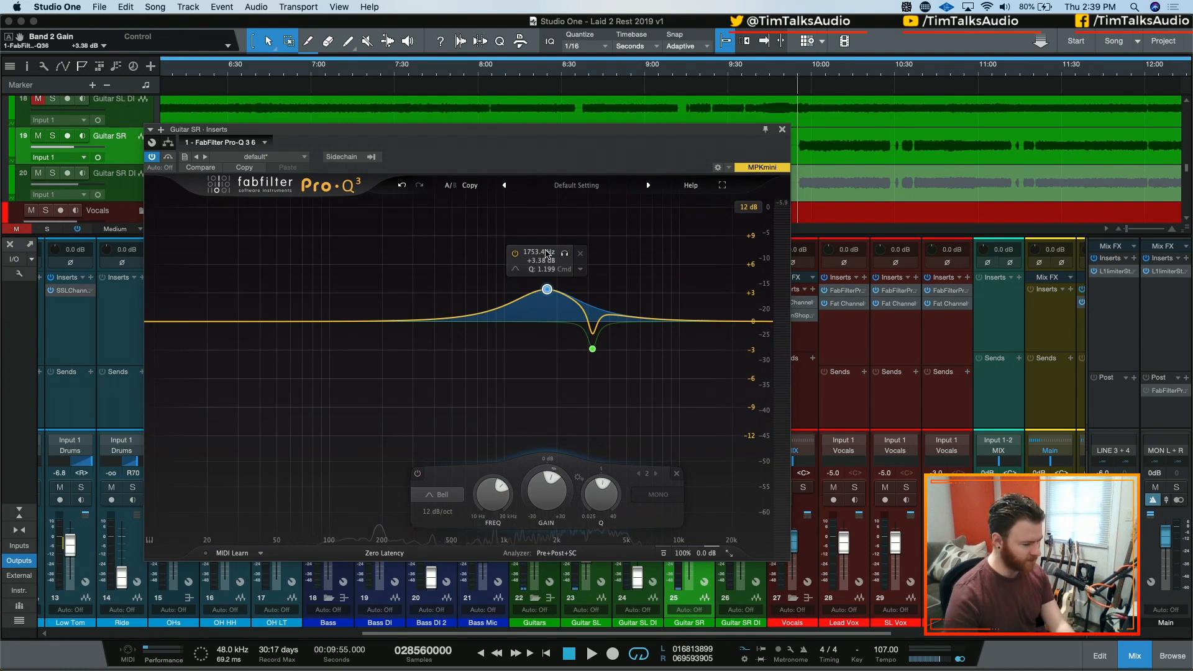
left_click_drag(547, 289, 552, 292)
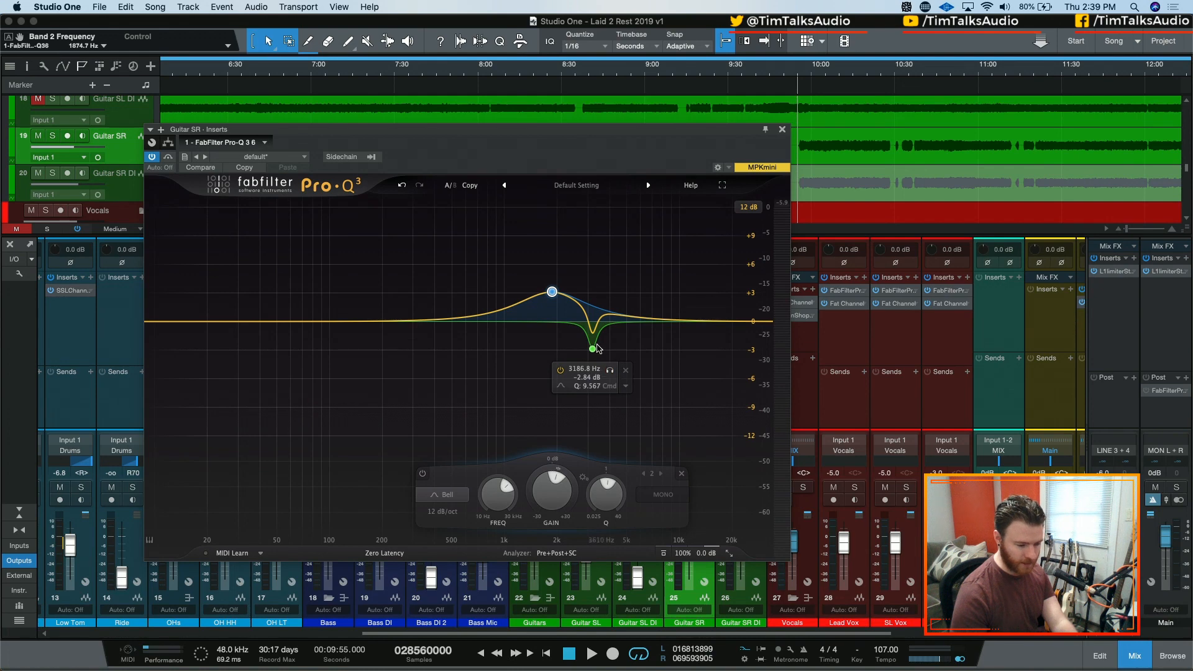
Step: Toggle the 3186.8 Hz cut during playback to compare its effect in the full mix and with Guitar SR soloed
left_click(581, 378)
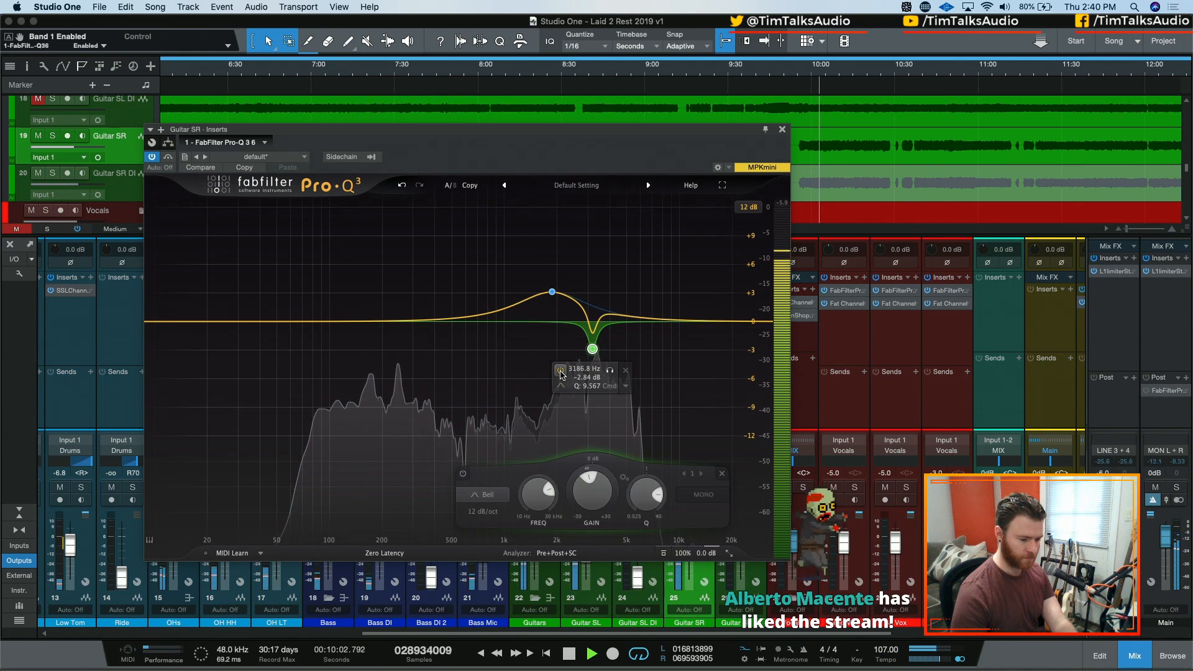
left_click(561, 371)
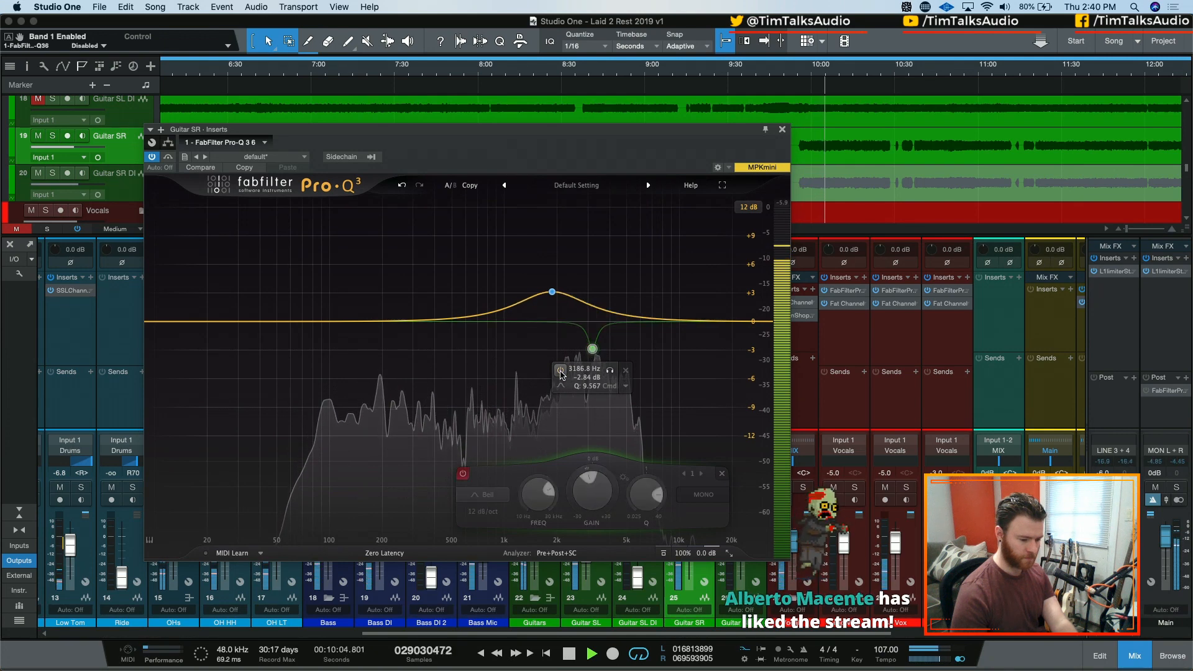
key("s")
left_click(560, 372)
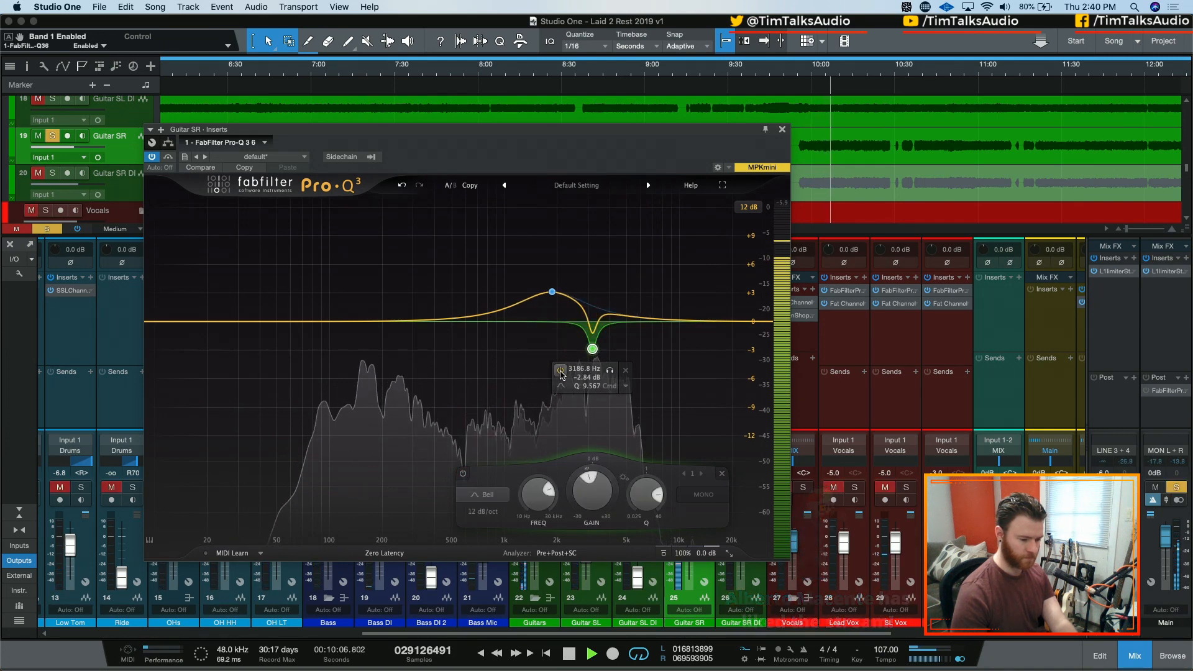
left_click(560, 372)
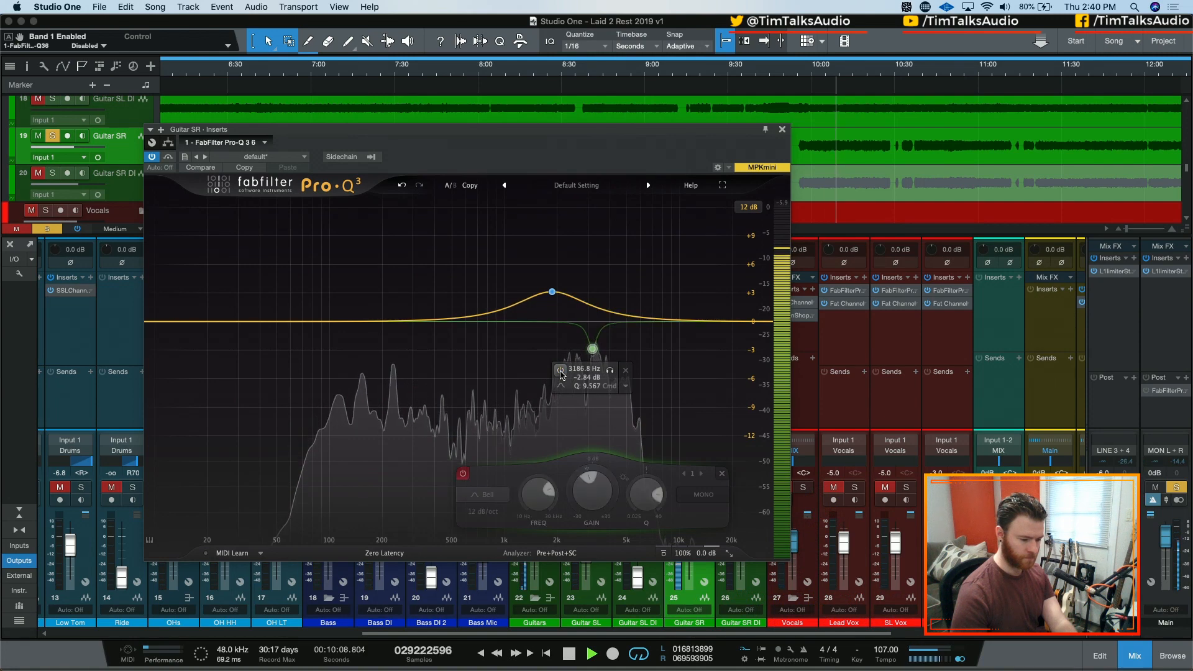
Step: Shift Guitar SR's narrow cut to 3291.8 Hz, then bypass that band and replay the passage for comparison
left_click(560, 372)
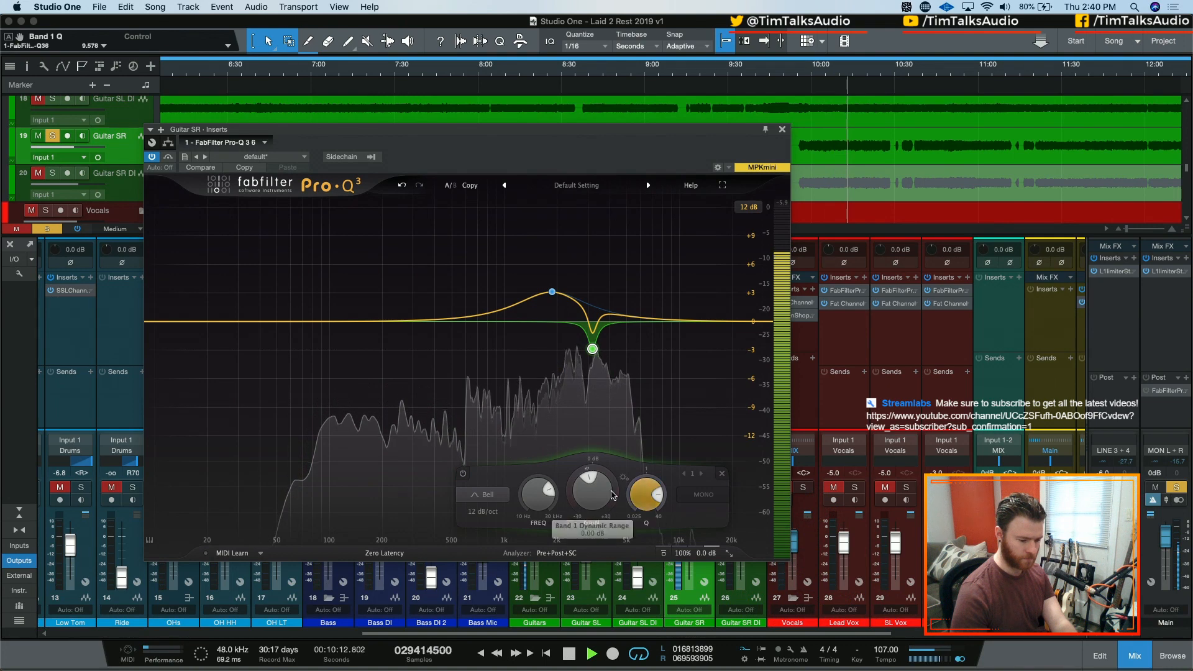
key("space")
key("space")
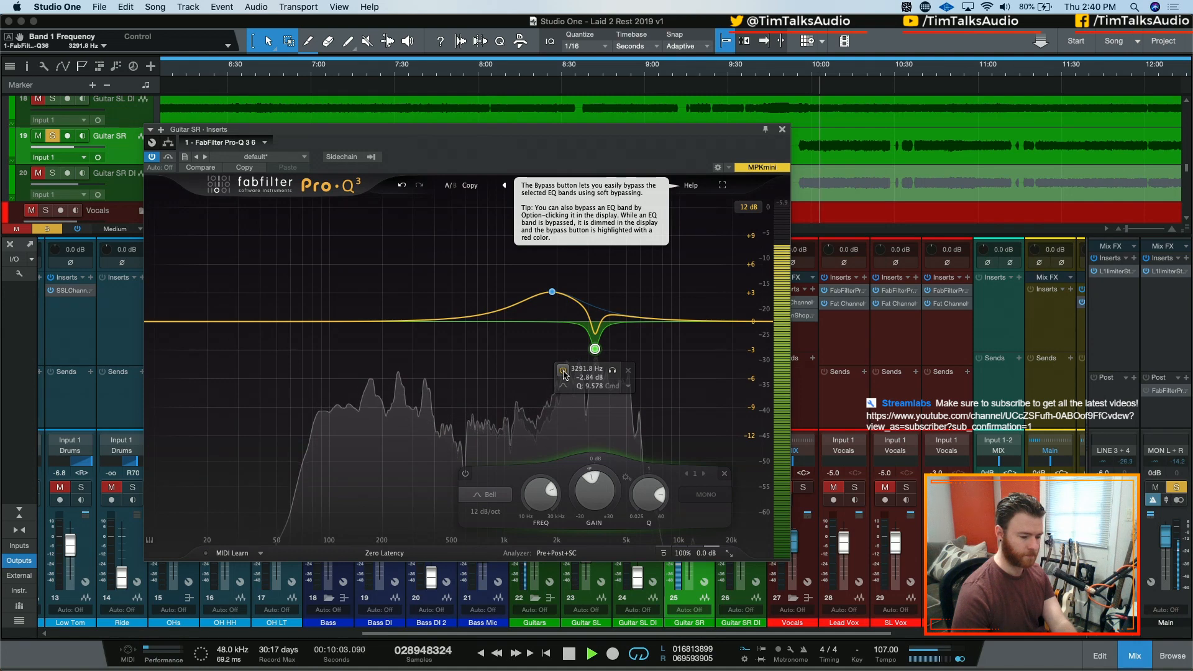
left_click(563, 372)
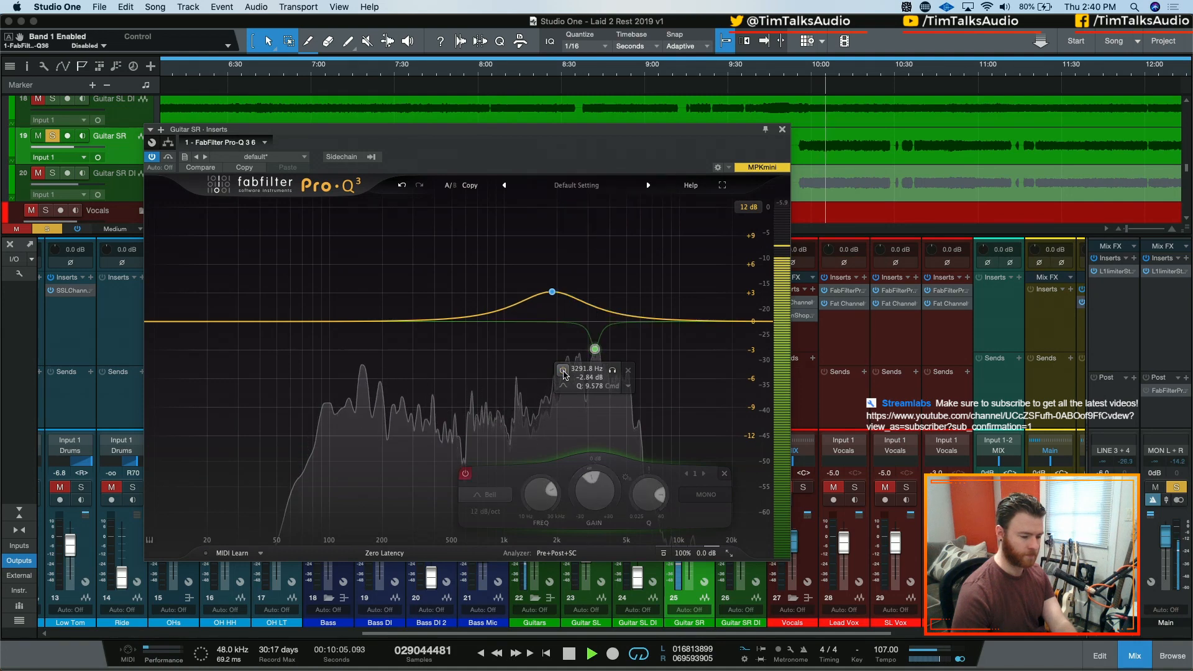
key("space")
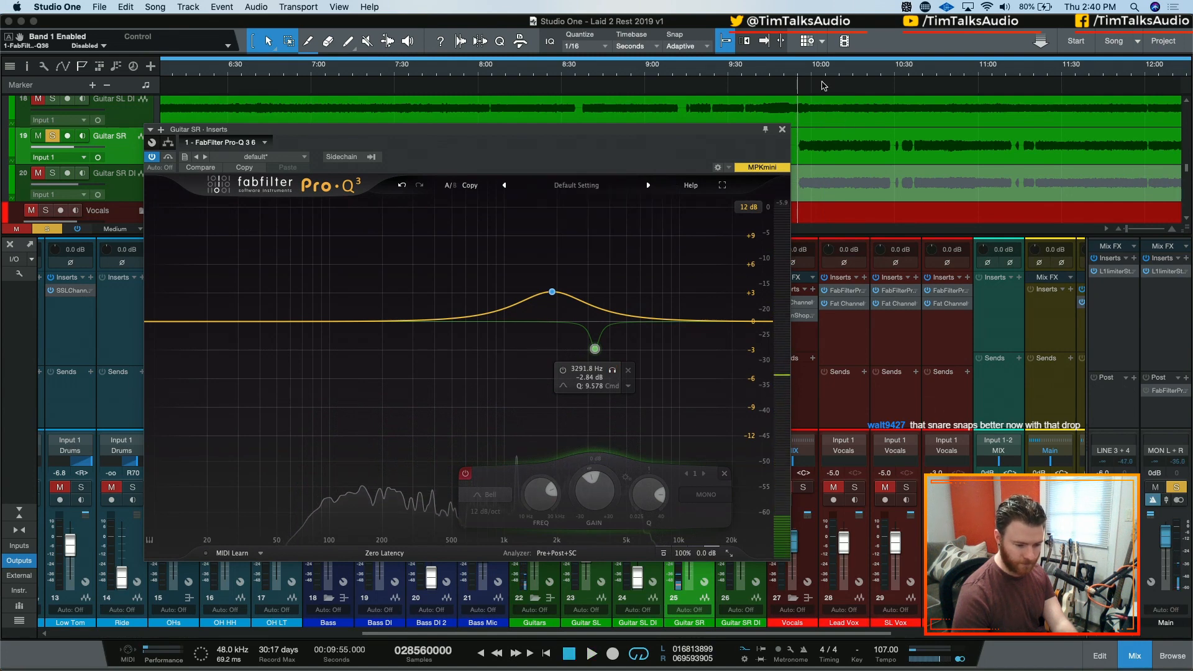
key("space")
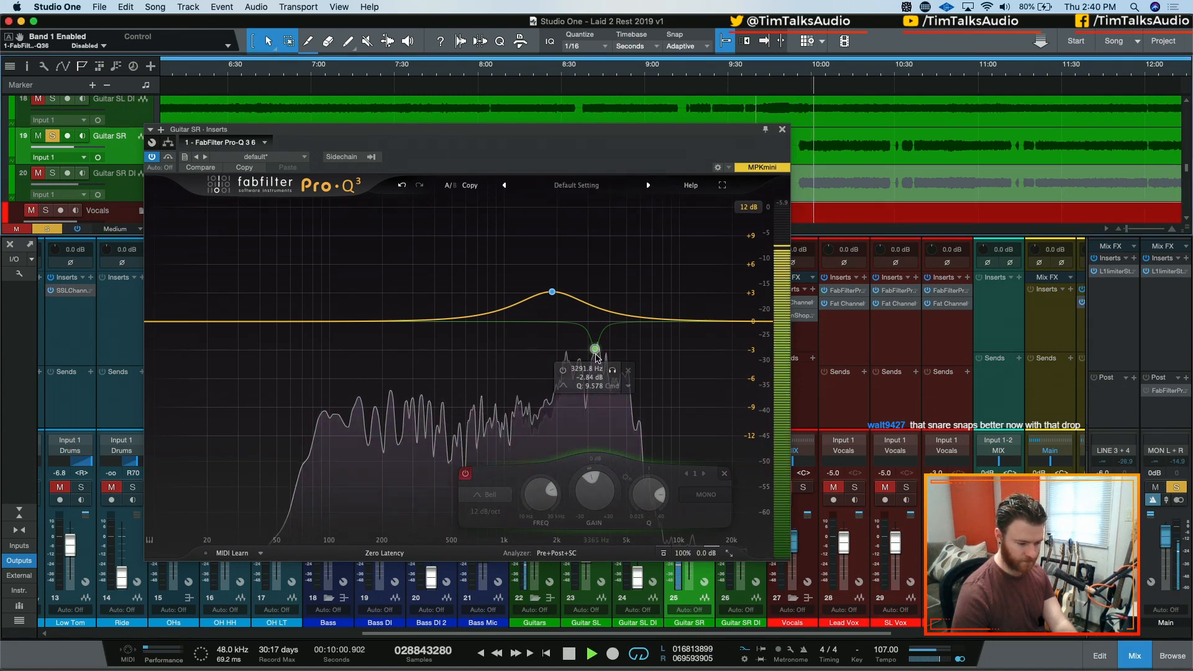
Step: Audition the bypassed 3291.8 Hz band on its own during playback, toggling band solo on and off
left_click(614, 374)
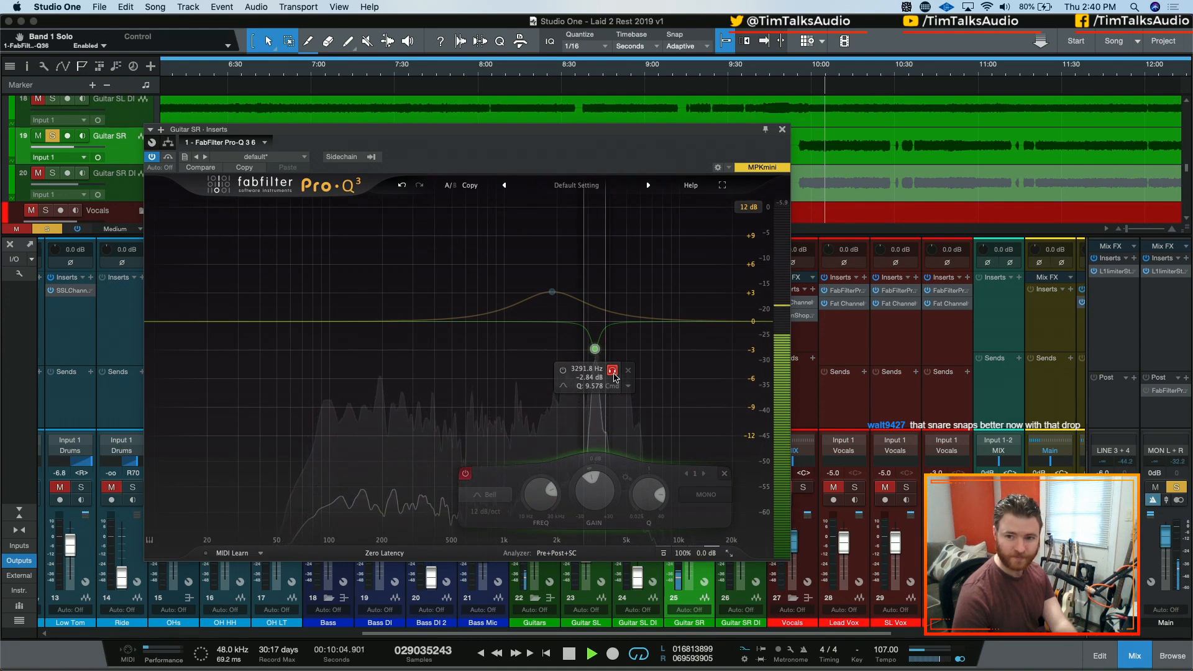
left_click(614, 372)
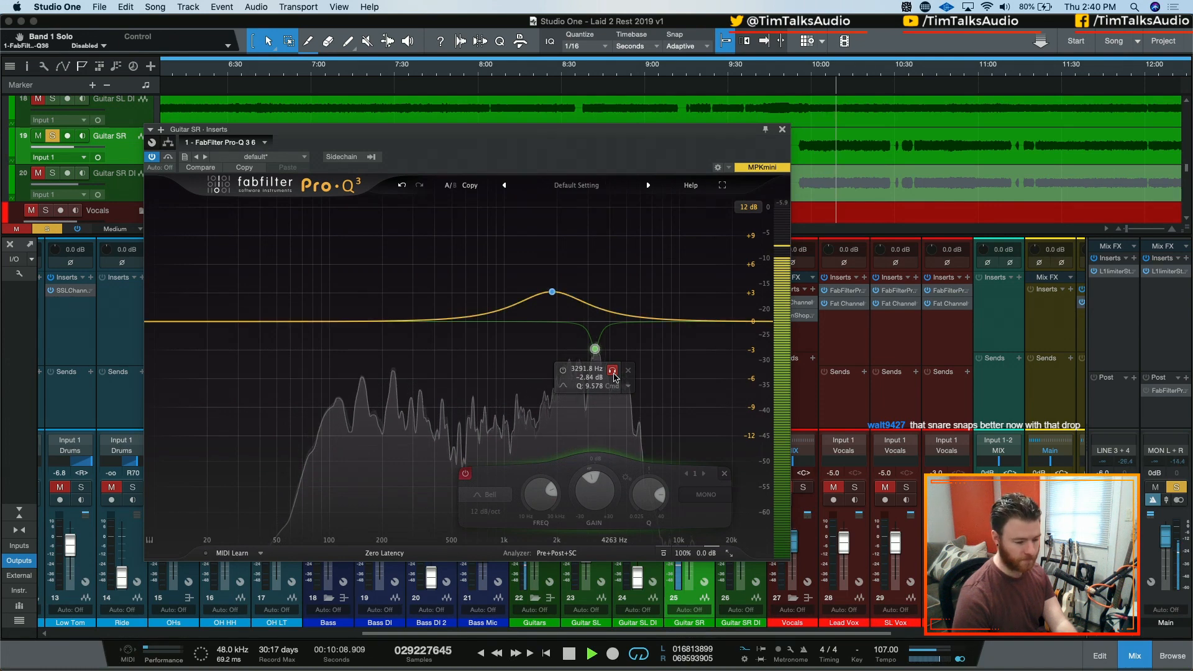
left_click(614, 373)
left_click(613, 373)
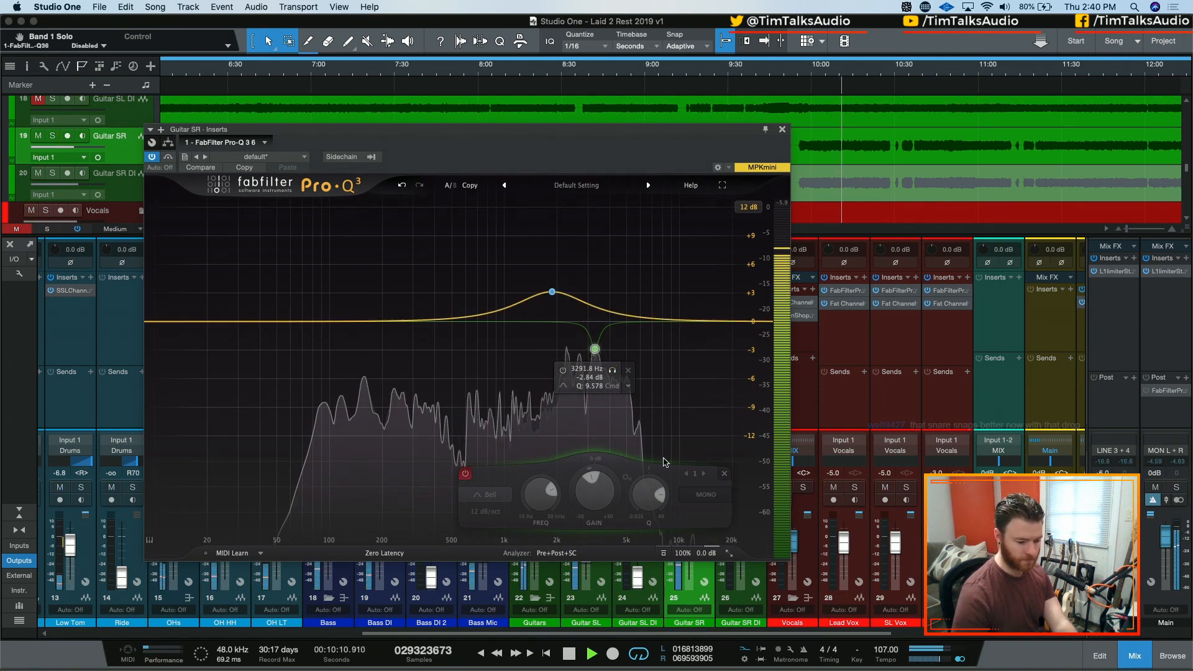
left_click(782, 129)
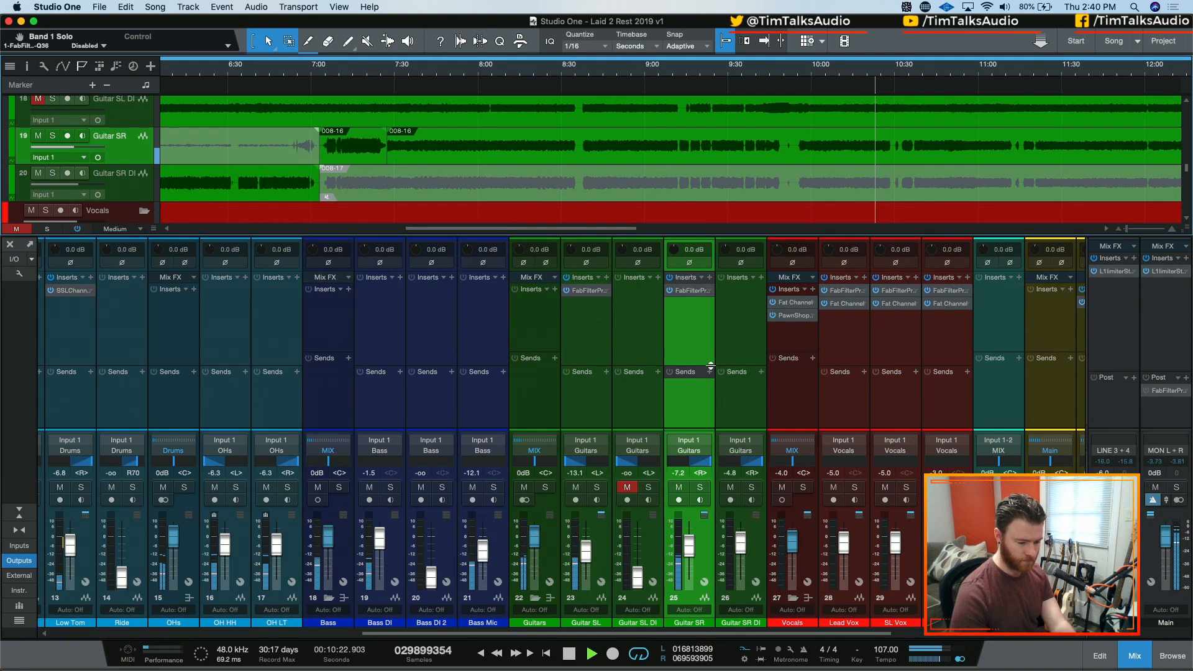
left_click(709, 278)
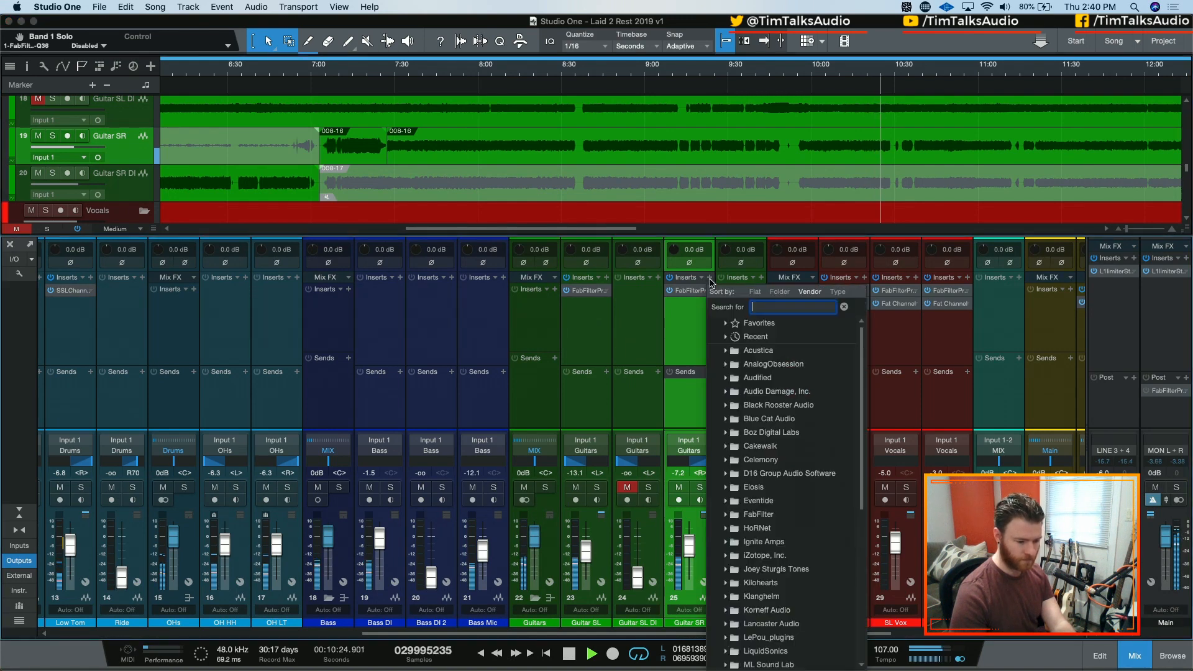
left_click(661, 339)
left_click(696, 293)
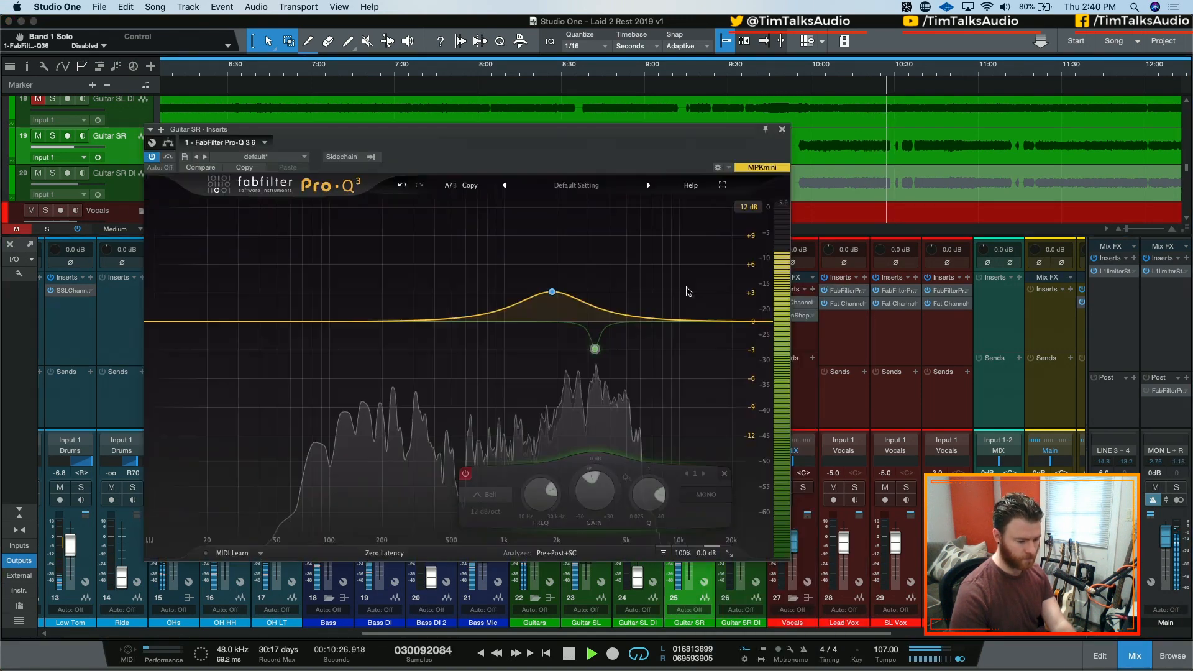
Step: Try a low-cut band at 22.415 Hz on Guitar SR's EQ with 6 and 12 dB/oct slopes, and delete it
left_click(239, 324)
left_click_drag(240, 324, 216, 321)
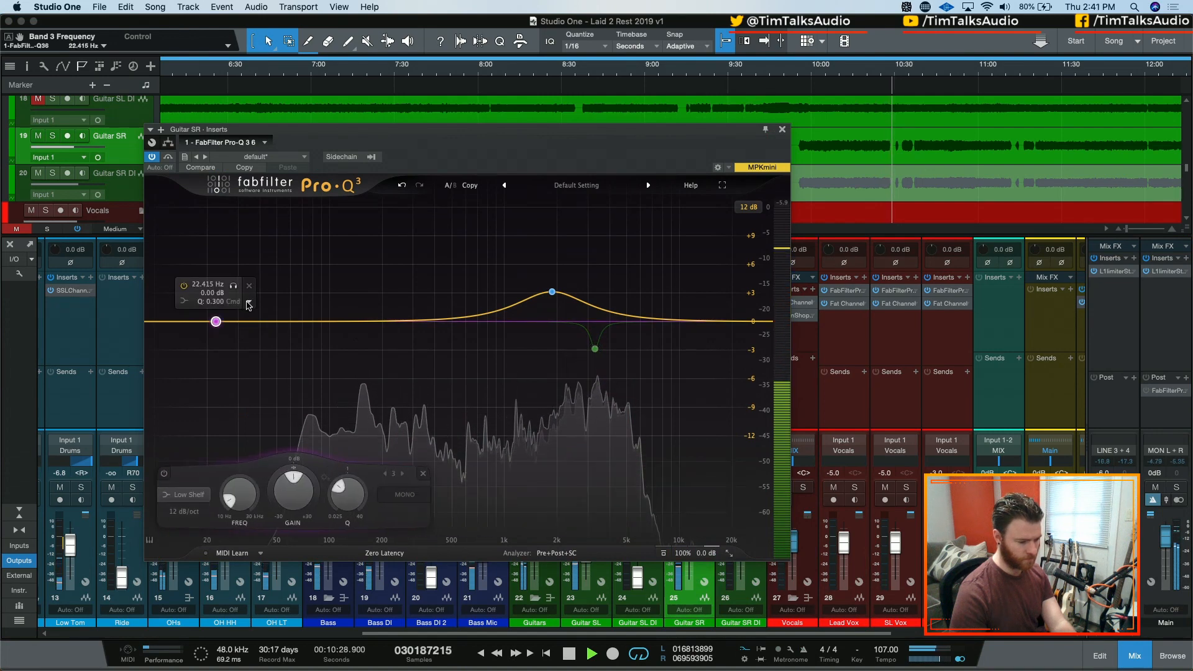
left_click(184, 300)
left_click(212, 315)
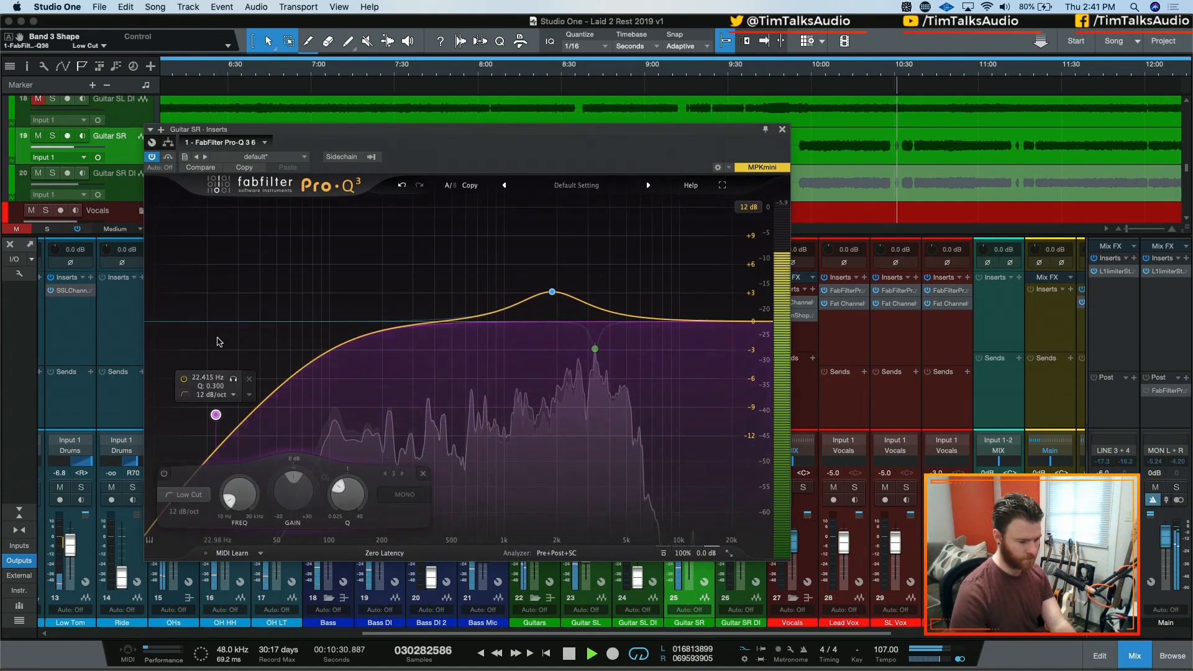
left_click(222, 396)
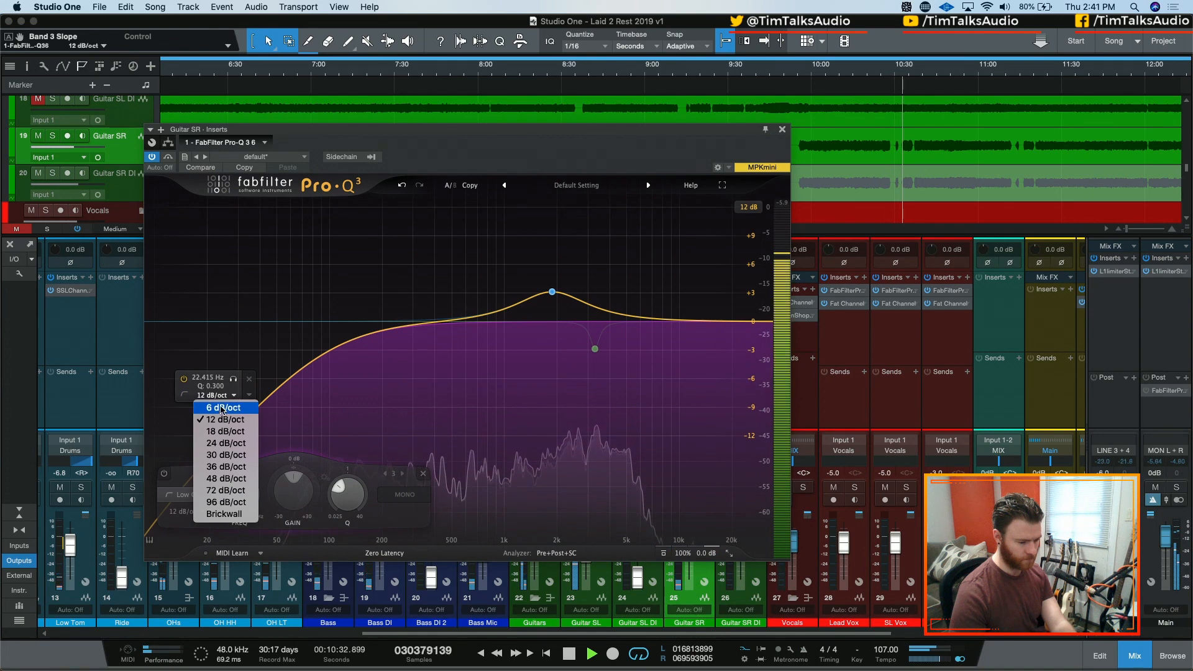
left_click(225, 408)
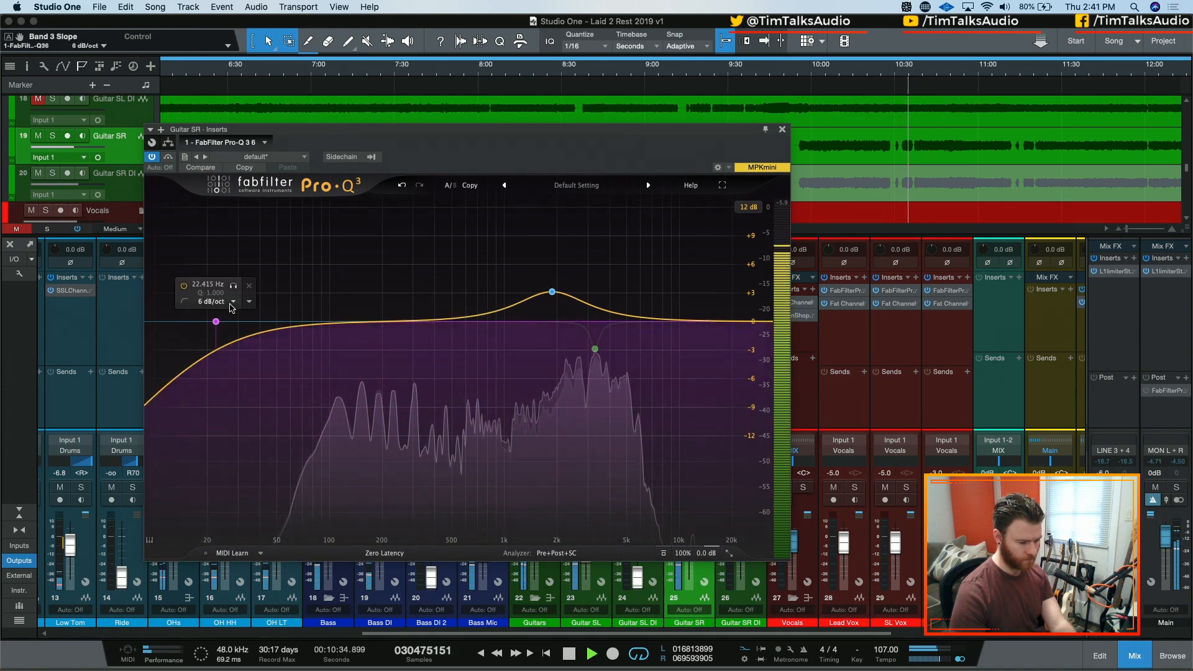
left_click(231, 304)
left_click(225, 328)
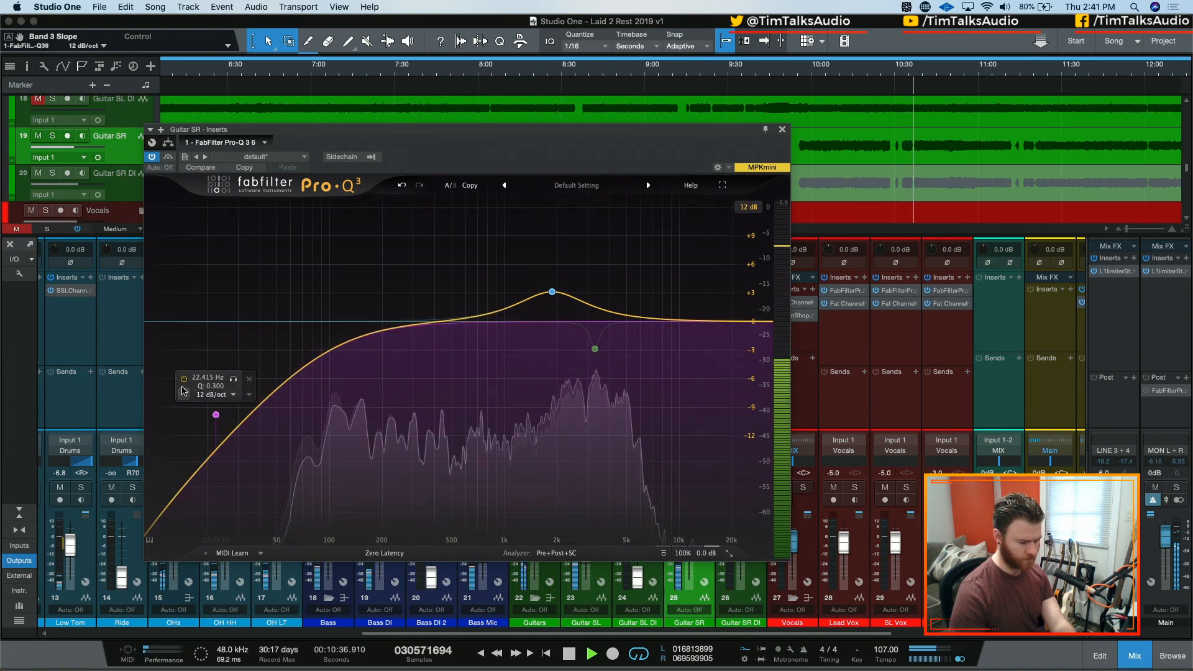
left_click(184, 393)
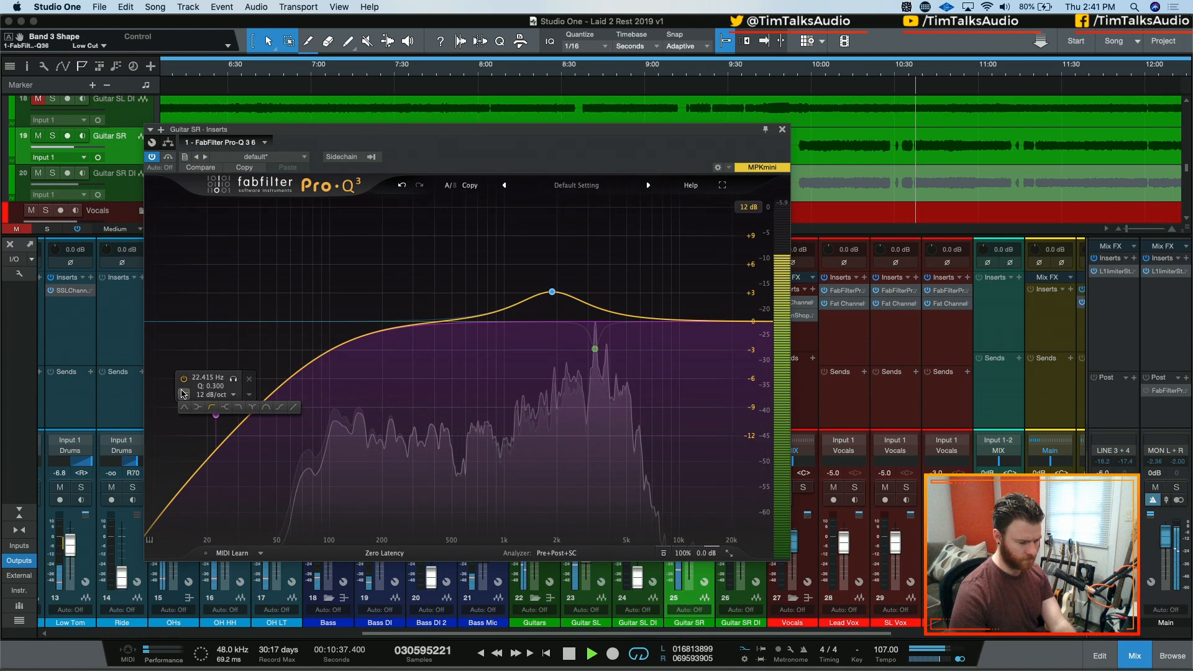
left_click(207, 411)
left_click(249, 379)
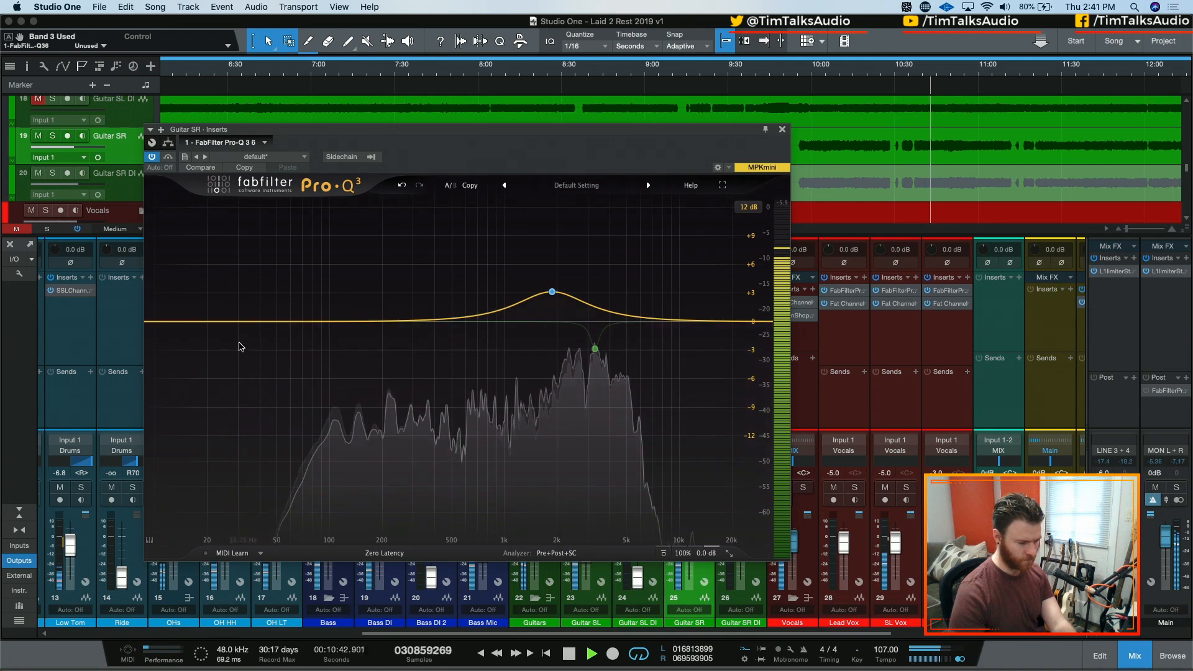
Step: Add a 12 dB/oct low cut at about 67.57 Hz with a Q of about 1.107 to Guitar SR's EQ
left_click_drag(178, 322, 300, 314)
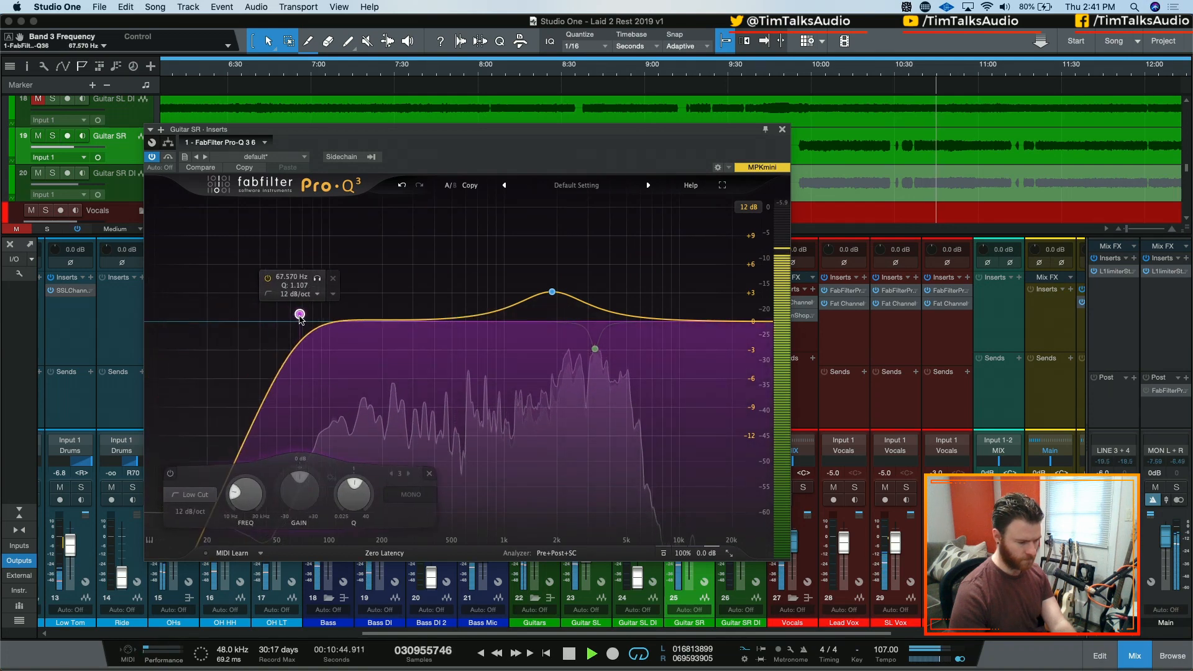
Step: Try a high cut at about 8539.8 Hz on Guitar SR's EQ with 6 and 12 dB/oct slopes, and delete it
left_click(763, 322)
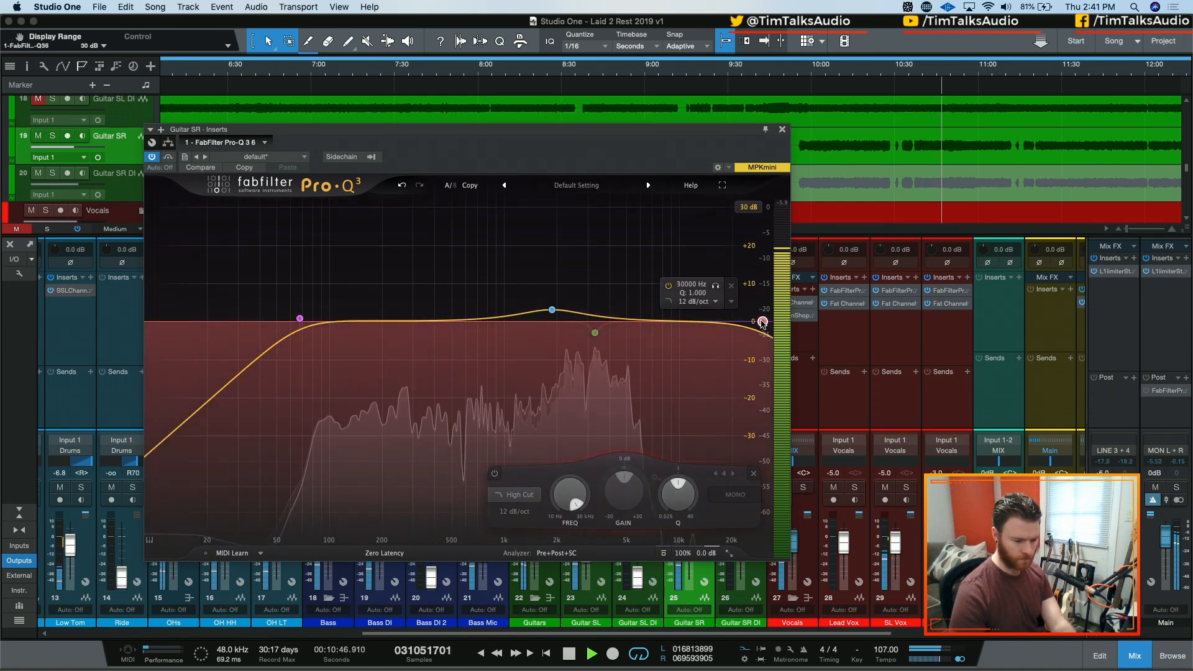
left_click_drag(763, 321, 668, 333)
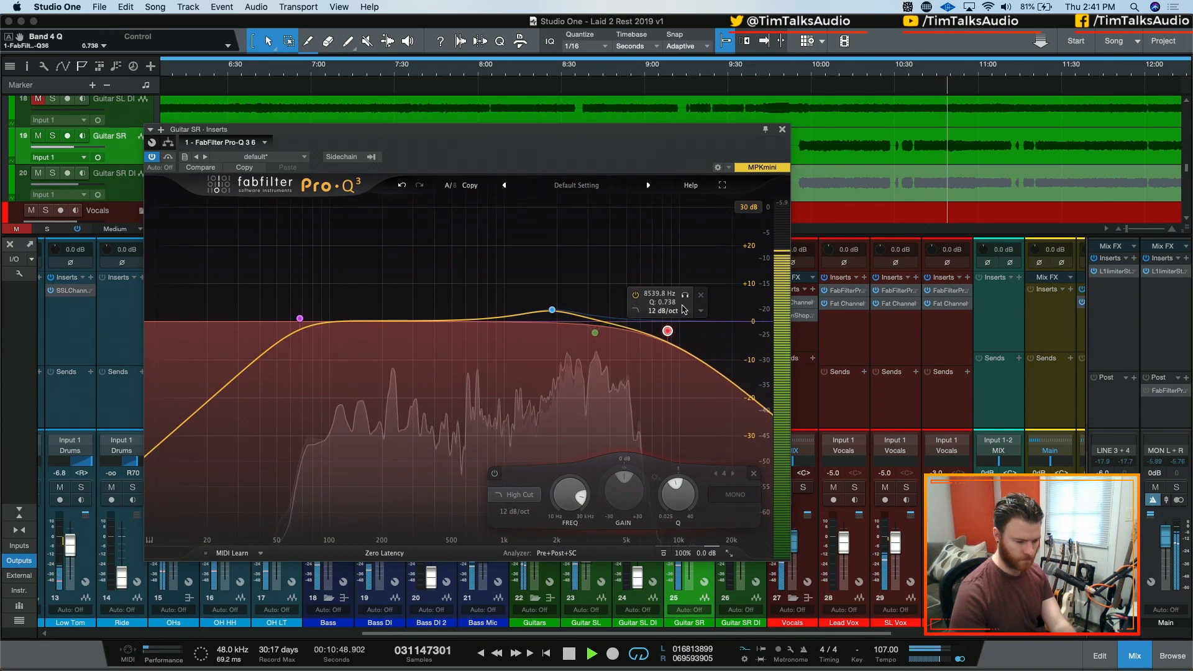
left_click(682, 311)
left_click(679, 323)
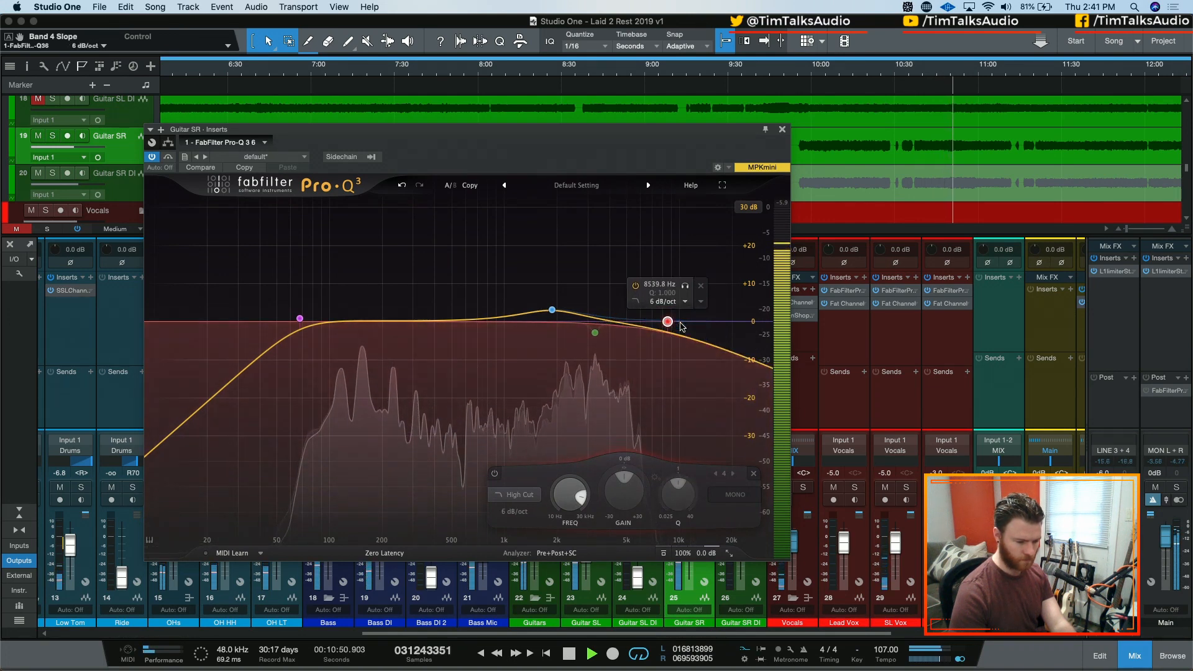
left_click(686, 309)
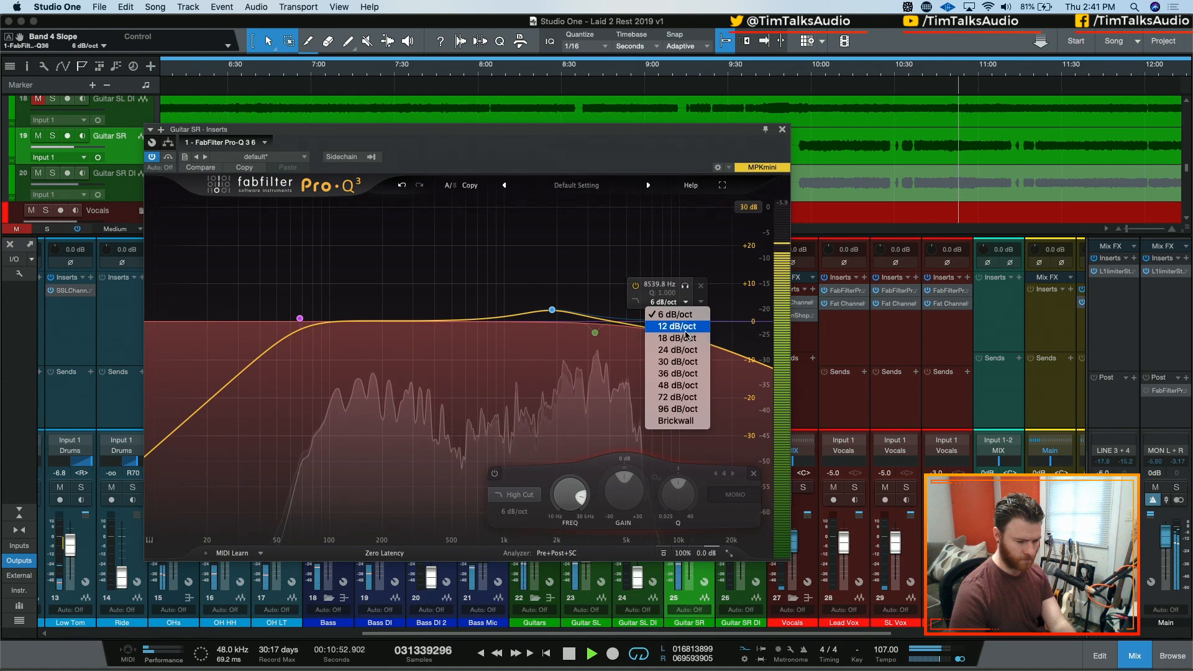
left_click(674, 322)
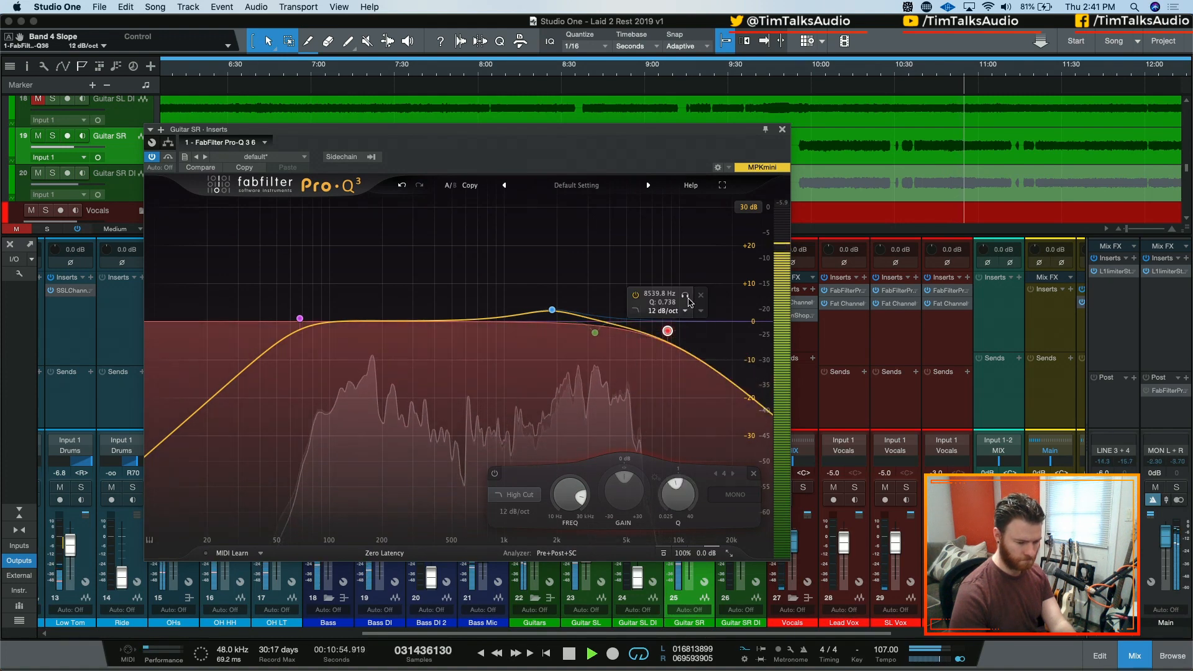
left_click(700, 296)
Step: Set the EQ display range to 6 dB and move Guitar SR's broad boost to about 2494.8 Hz at +2.16 dB
mouse_move(552, 309)
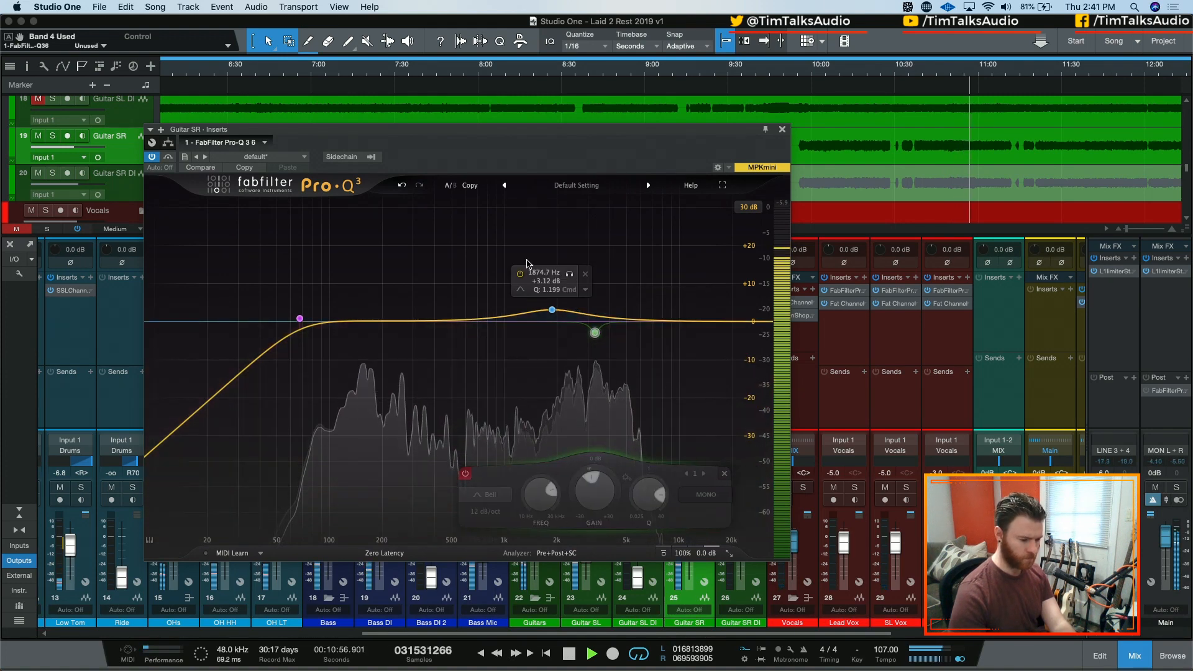
left_click(747, 207)
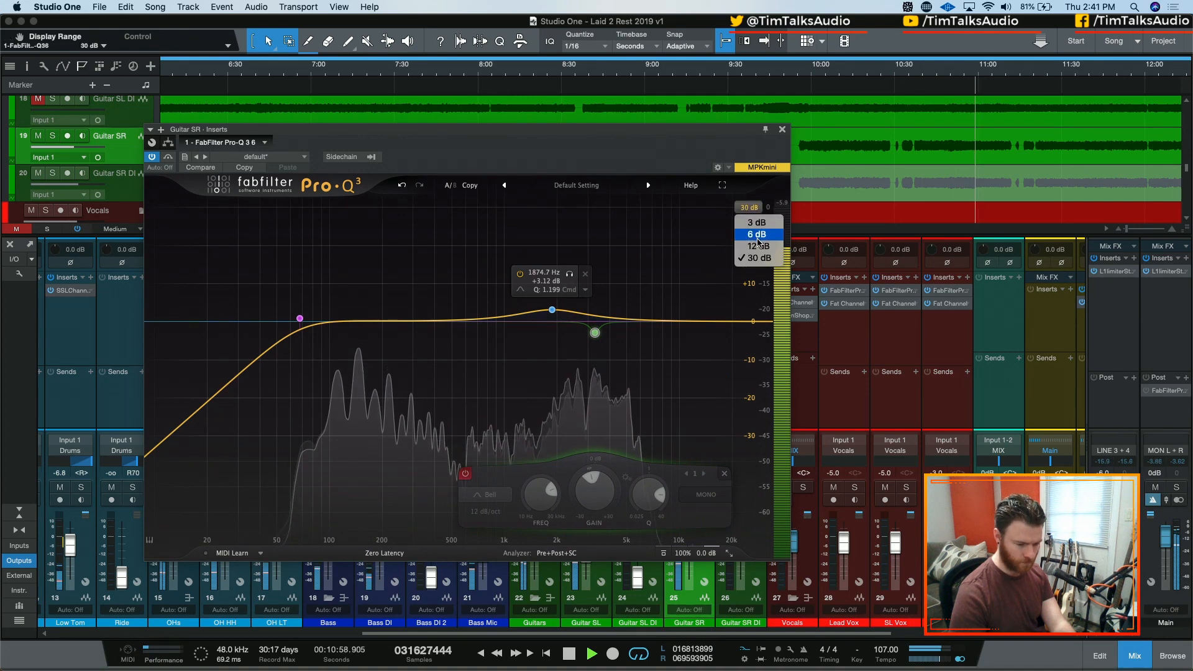
left_click(752, 234)
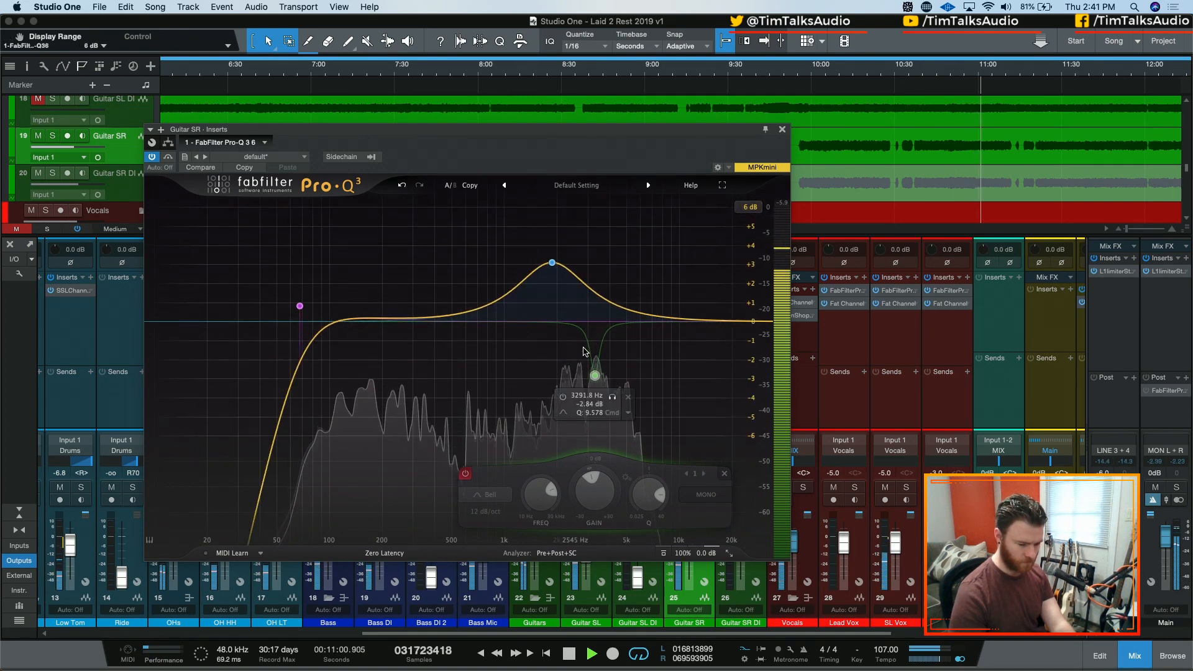
left_click_drag(552, 263, 575, 285)
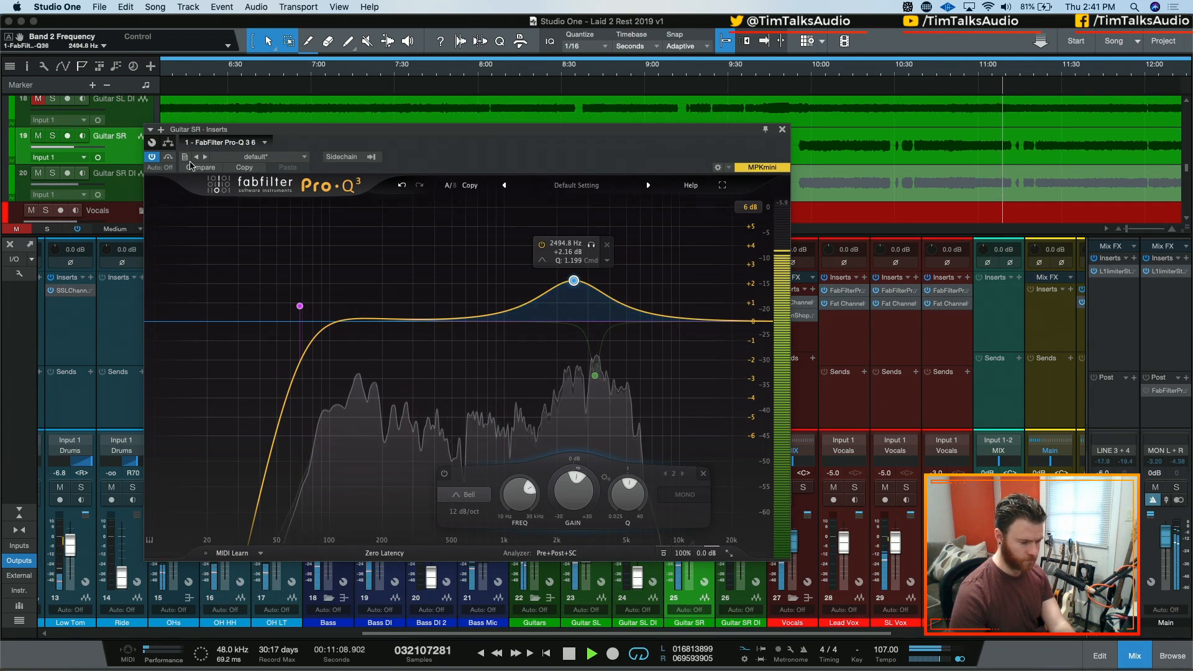
left_click(781, 131)
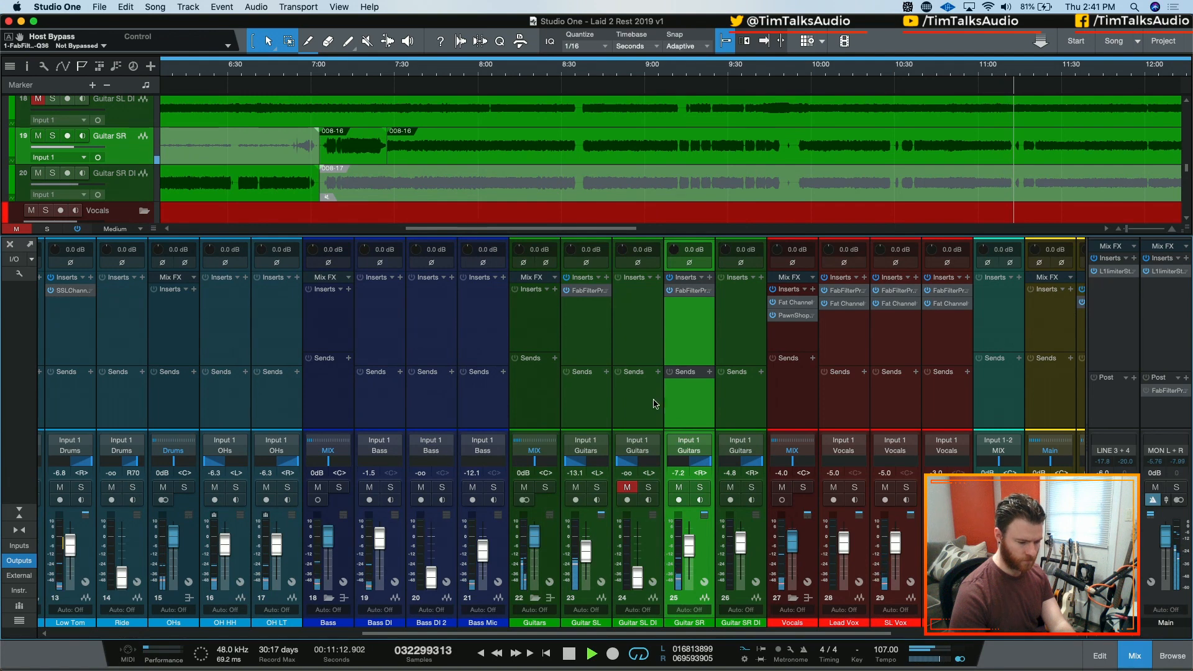
Step: Add a low cut below the guitar's main range and a high cut at about 9211.2 Hz to Guitar SL's EQ
left_click(592, 291)
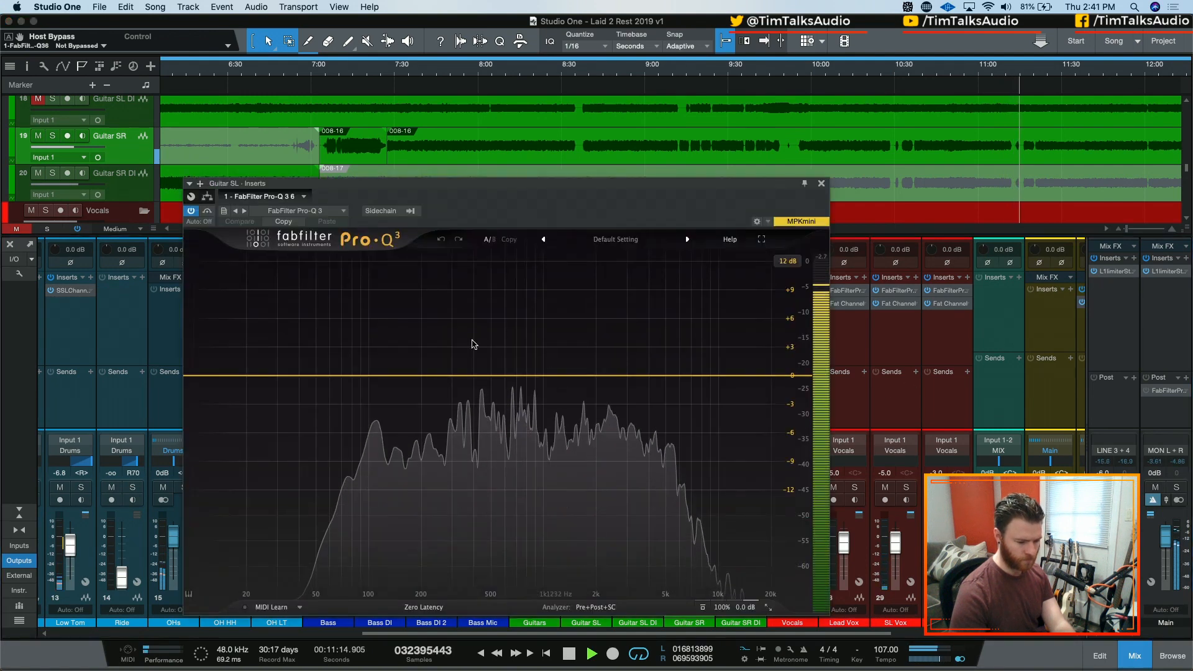
left_click_drag(230, 377, 342, 367)
left_click_drag(765, 377, 713, 381)
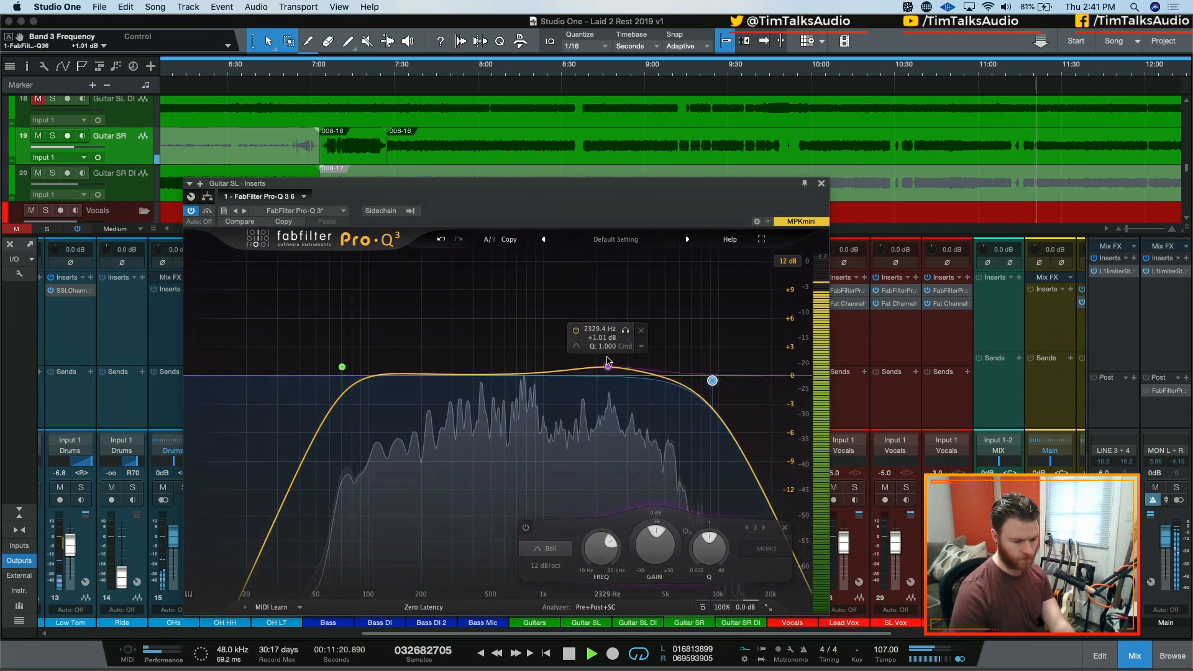
Step: Add a bell boost of about 6.79 dB at 2528.9 Hz to Guitar SL's EQ and narrow its Q to about 17.34
left_click_drag(608, 375, 613, 312)
scroll(608, 360, "up", 10)
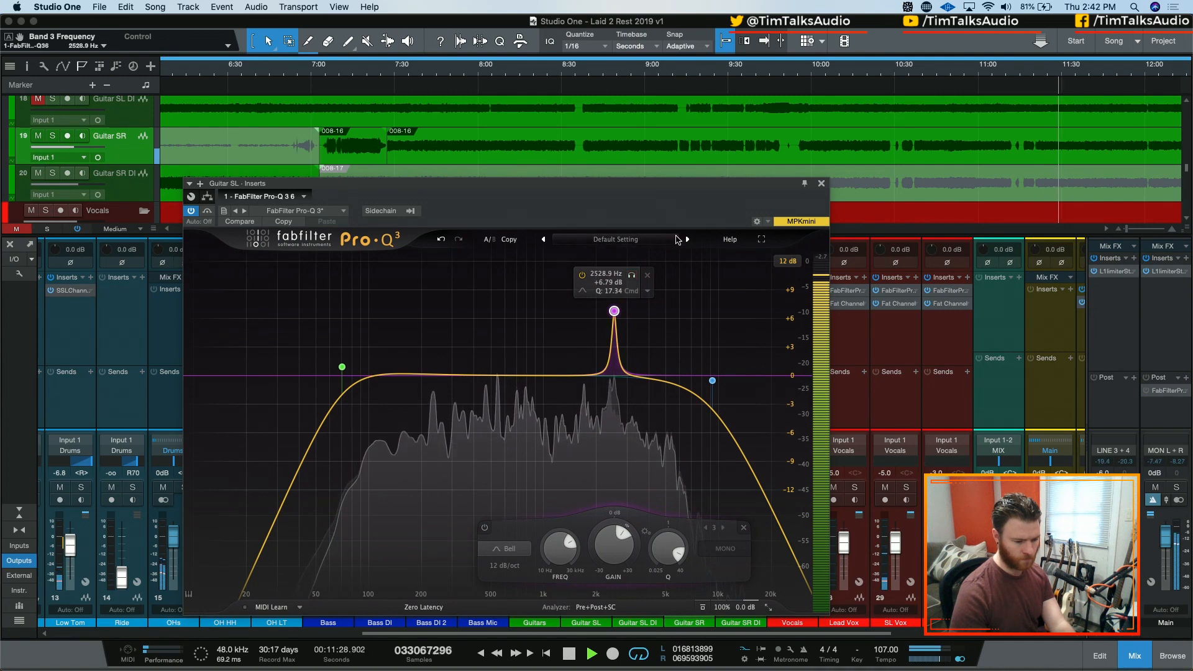
Step: Move the Guitar SL EQ window aside, stop playback, and bring Guitar SL's mixer channel into view and select it
left_click_drag(665, 189, 447, 150)
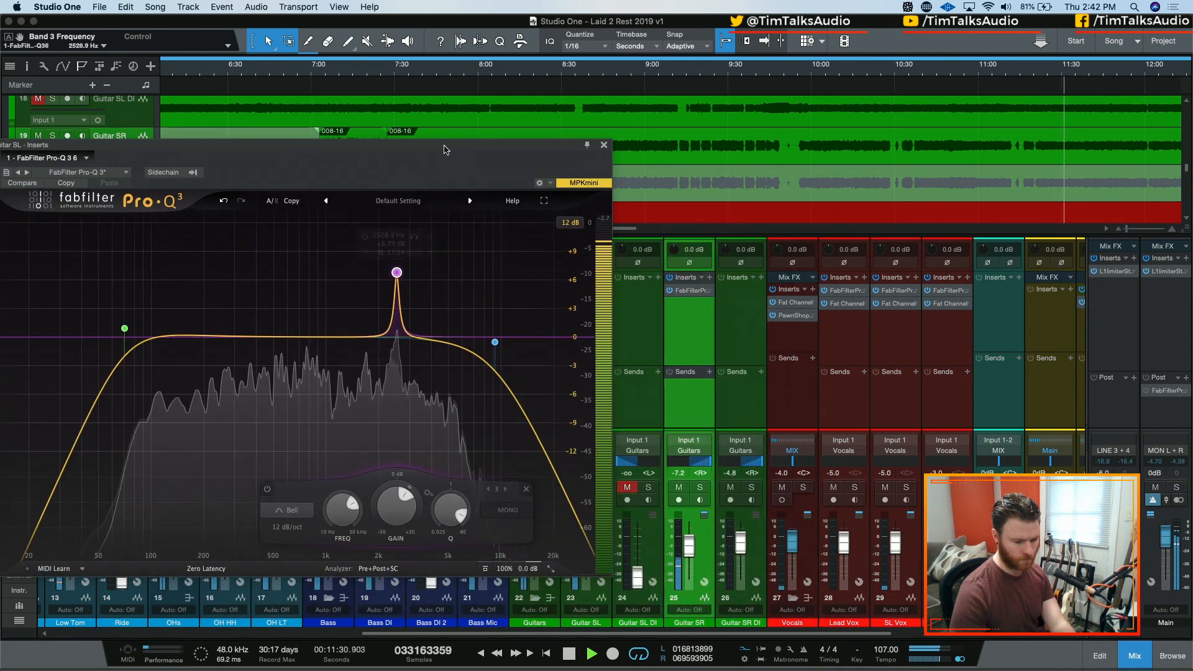
key("space")
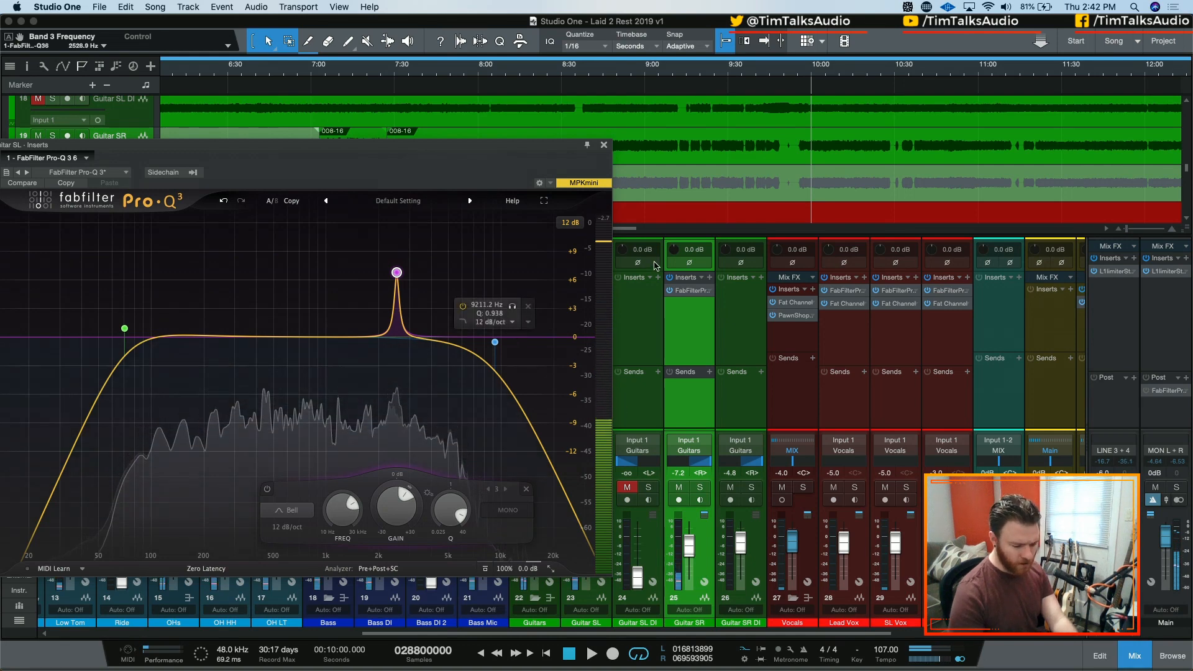
scroll(656, 266, "right", 5)
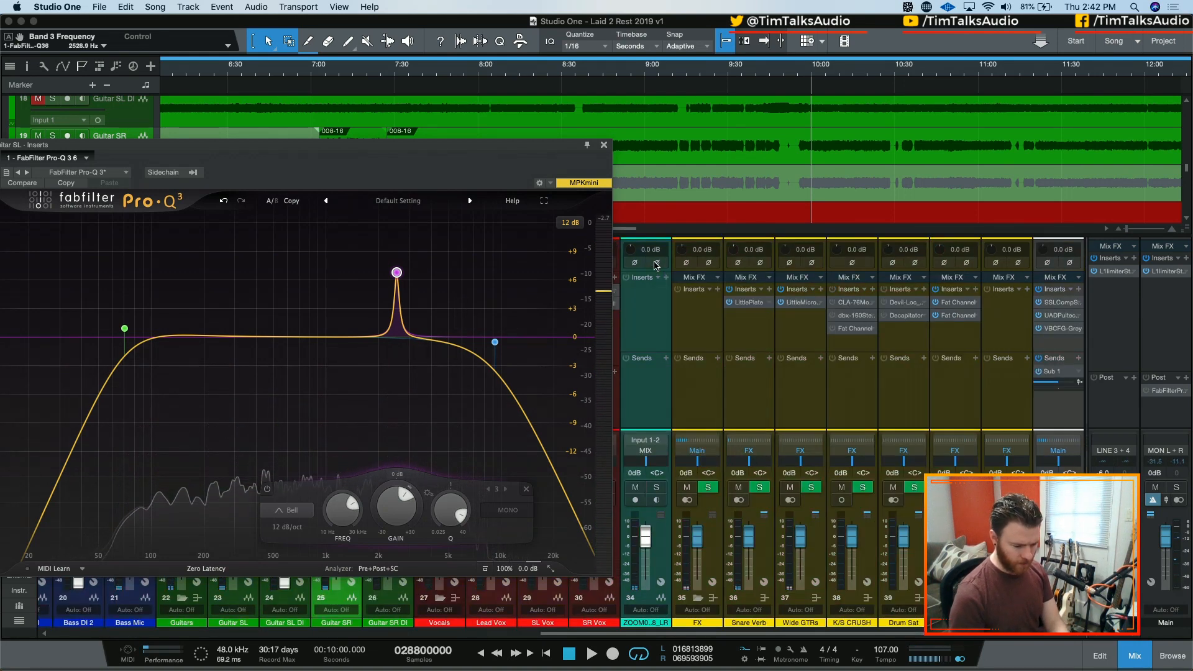
scroll(656, 266, "left", 10)
scroll(891, 309, "right", 5)
left_click(870, 318)
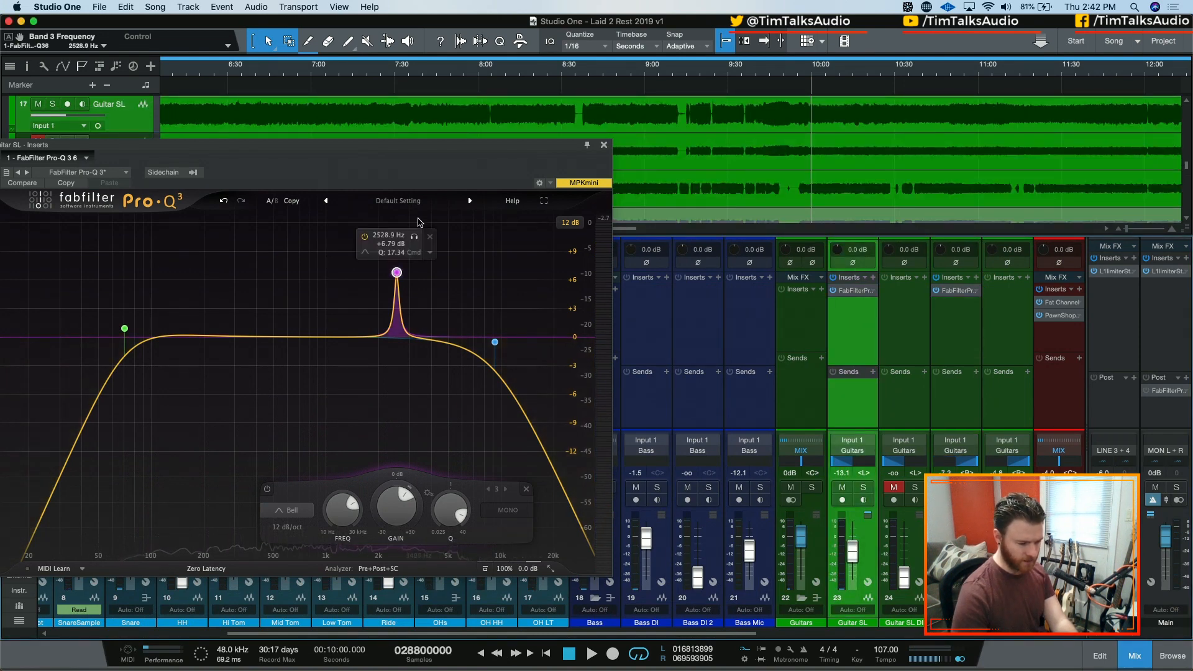
Step: Audition Guitar SL's narrow boost with the band and track soloed, settling it at about 2506.9 Hz and +6.63 dB
left_click(414, 239)
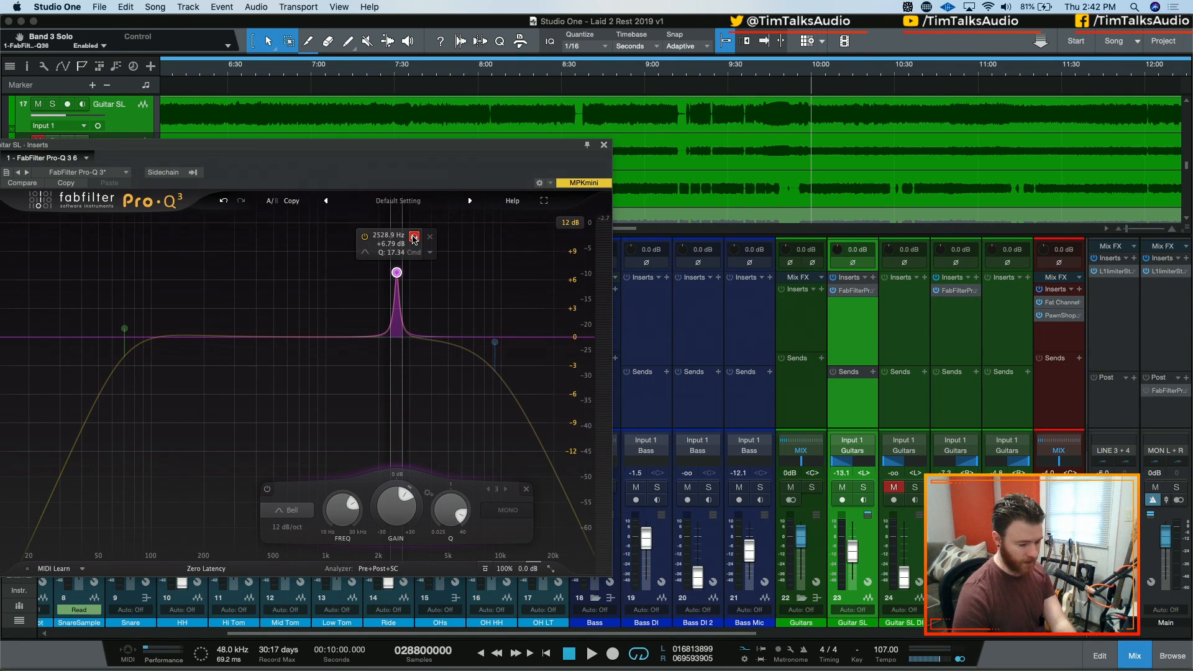
key("space")
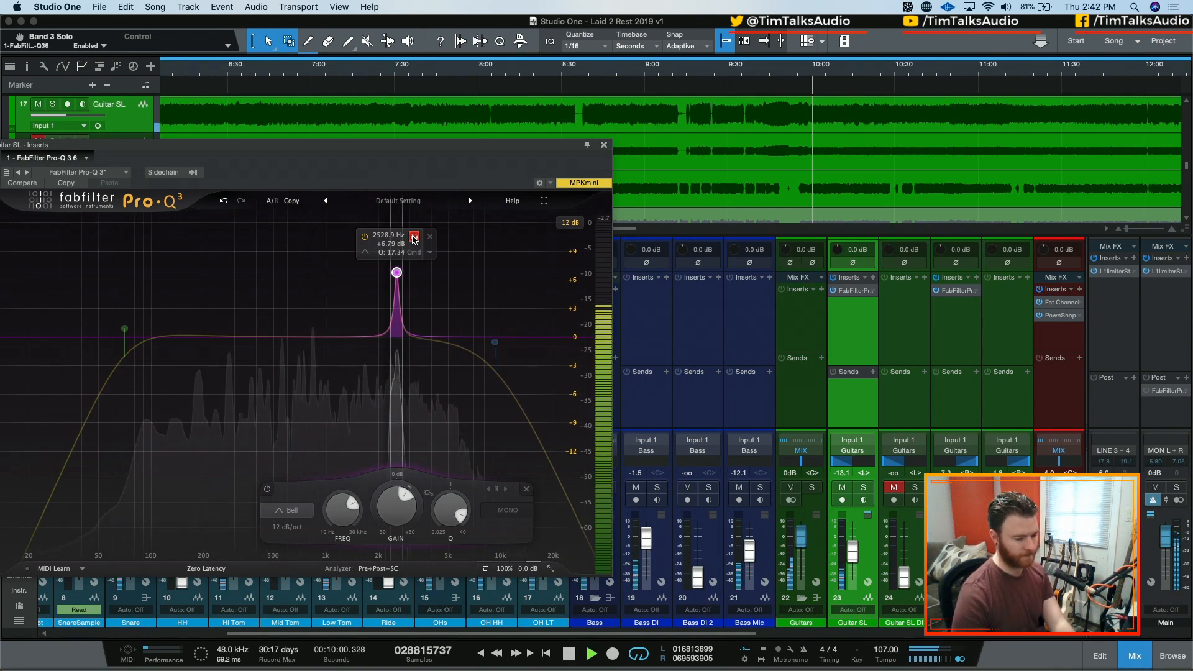
left_click_drag(414, 239, 696, 267)
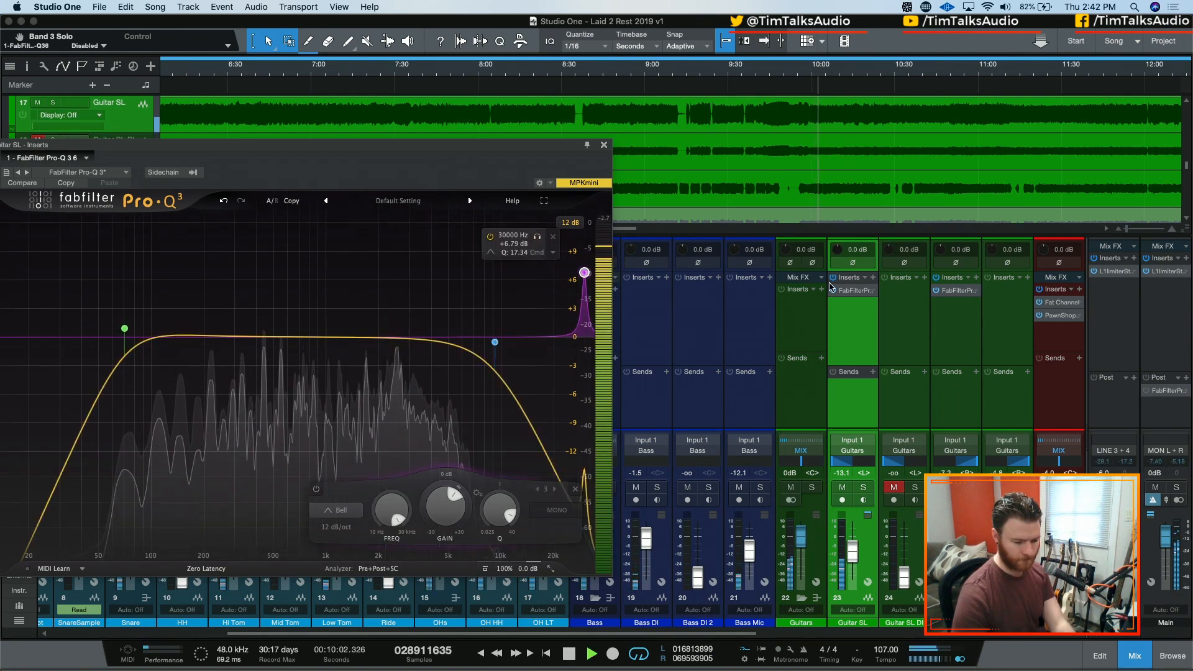
key("a")
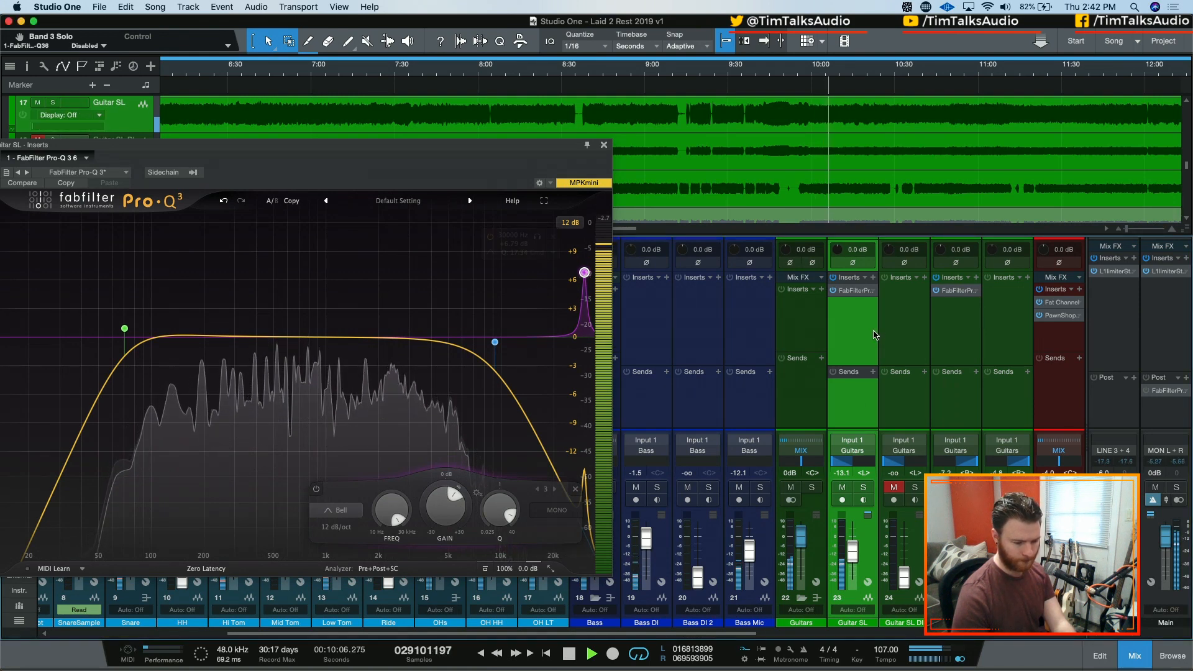
key("a")
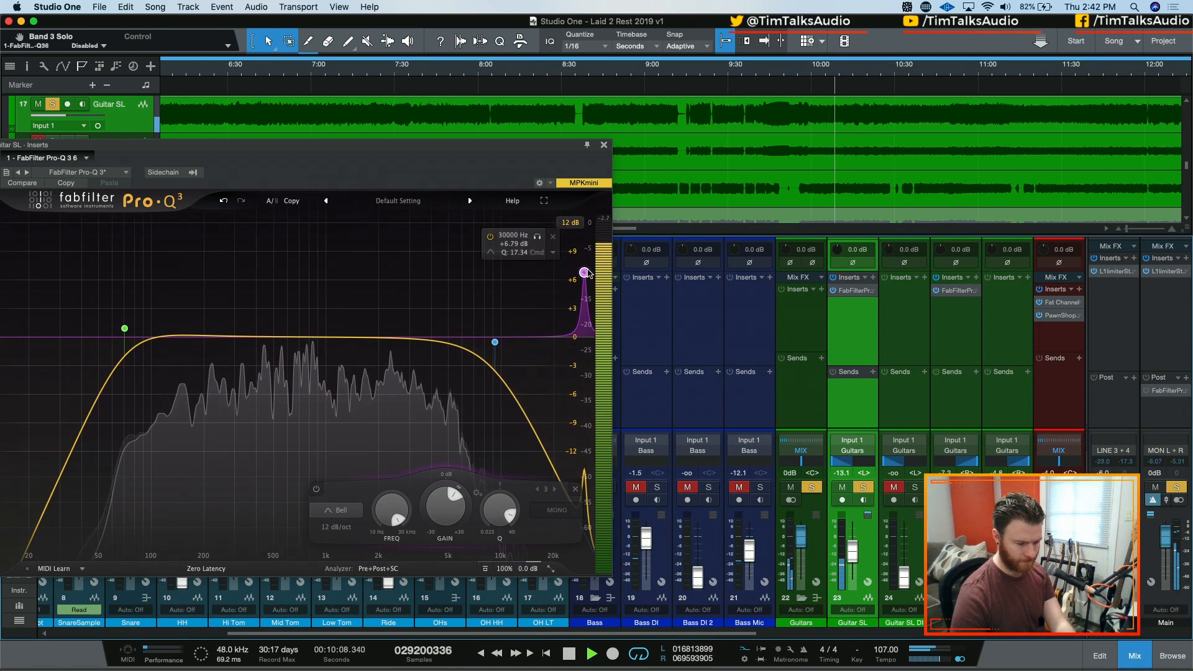
left_click_drag(585, 272, 400, 278)
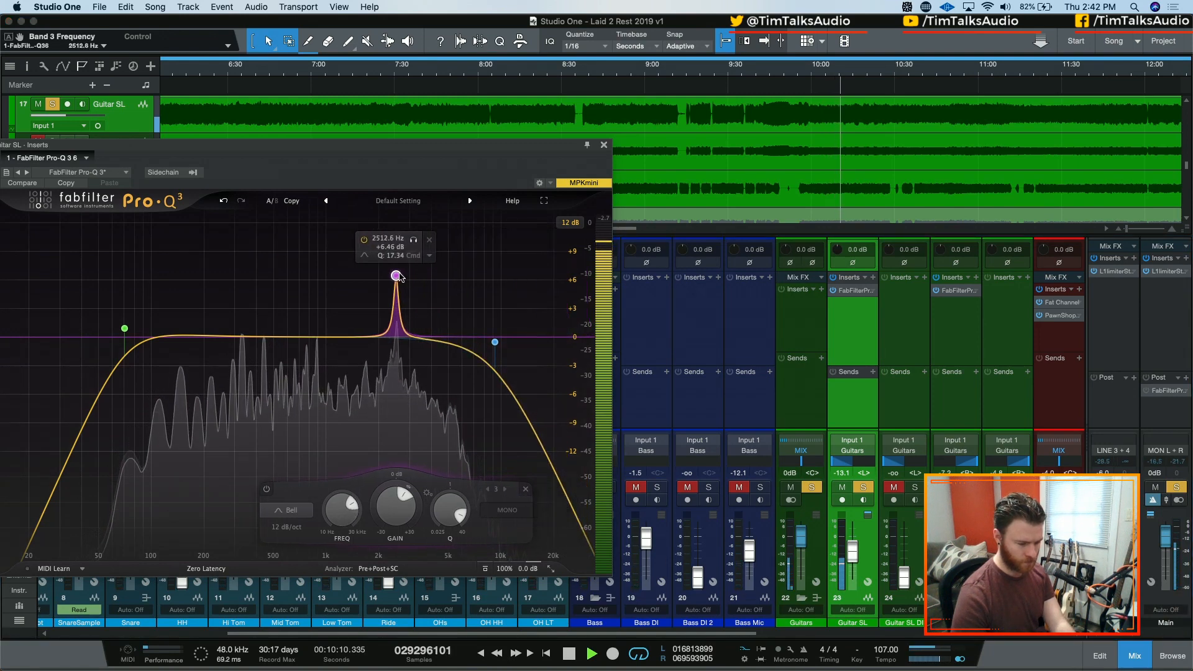
left_click(414, 239)
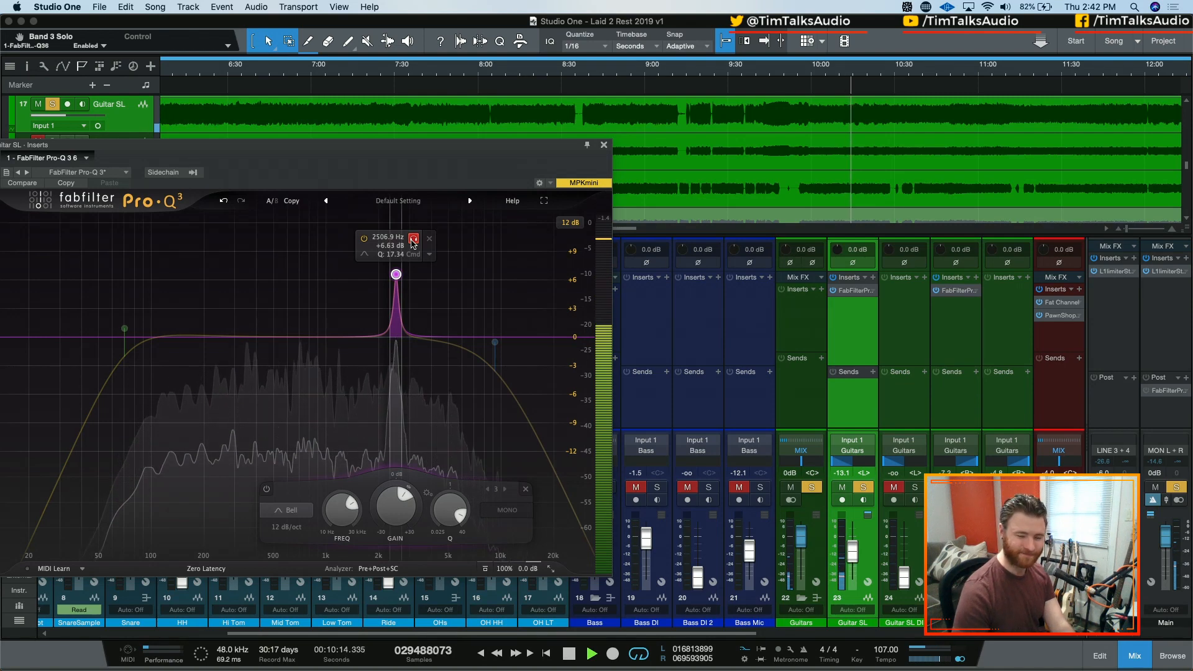
left_click(413, 240)
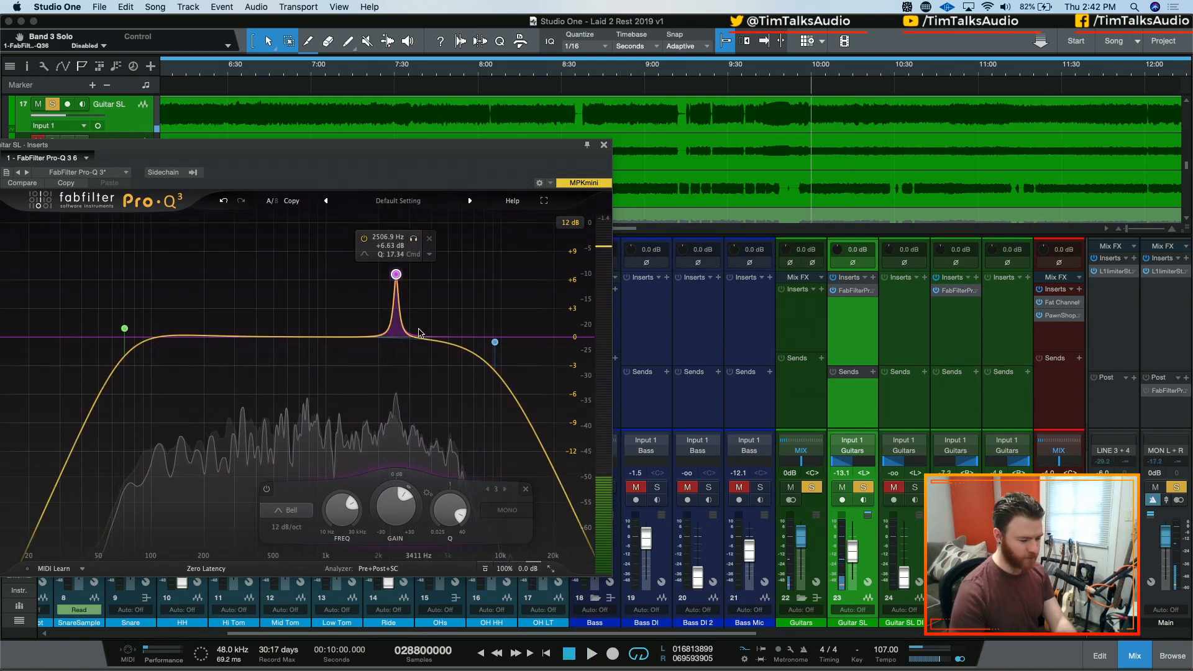
Step: Turn Guitar SL's narrow boost into a cut of about -2.85 dB and audition it soloed and in the full mix
left_click_drag(390, 508, 382, 591)
key("space")
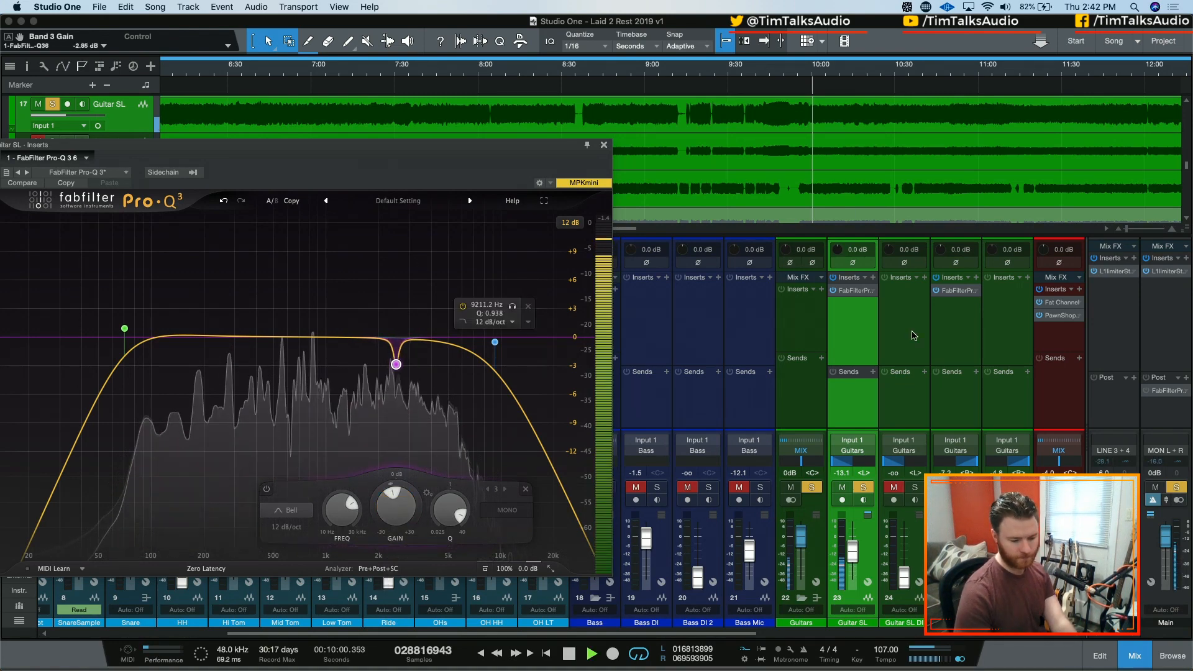
key("s")
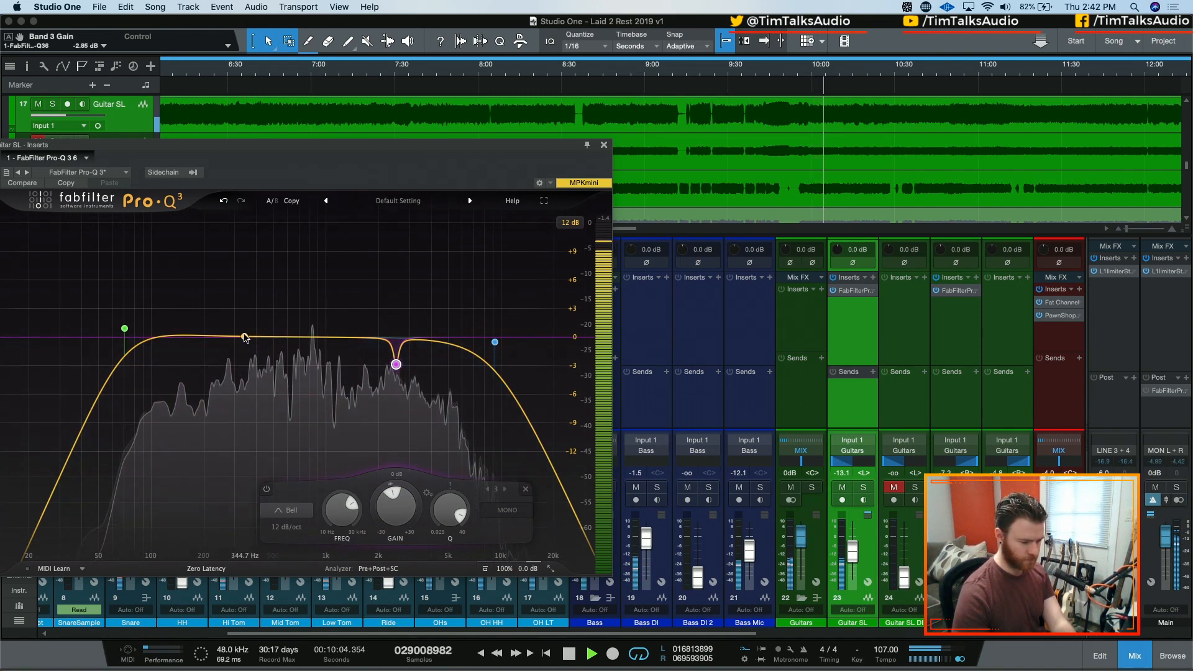
Step: Add a bell boost of about 3.58 dB to Guitar SL's lower mids and sweep it in band solo to about 242.89 Hz
left_click_drag(244, 338, 238, 266)
left_click_drag(224, 507, 224, 494)
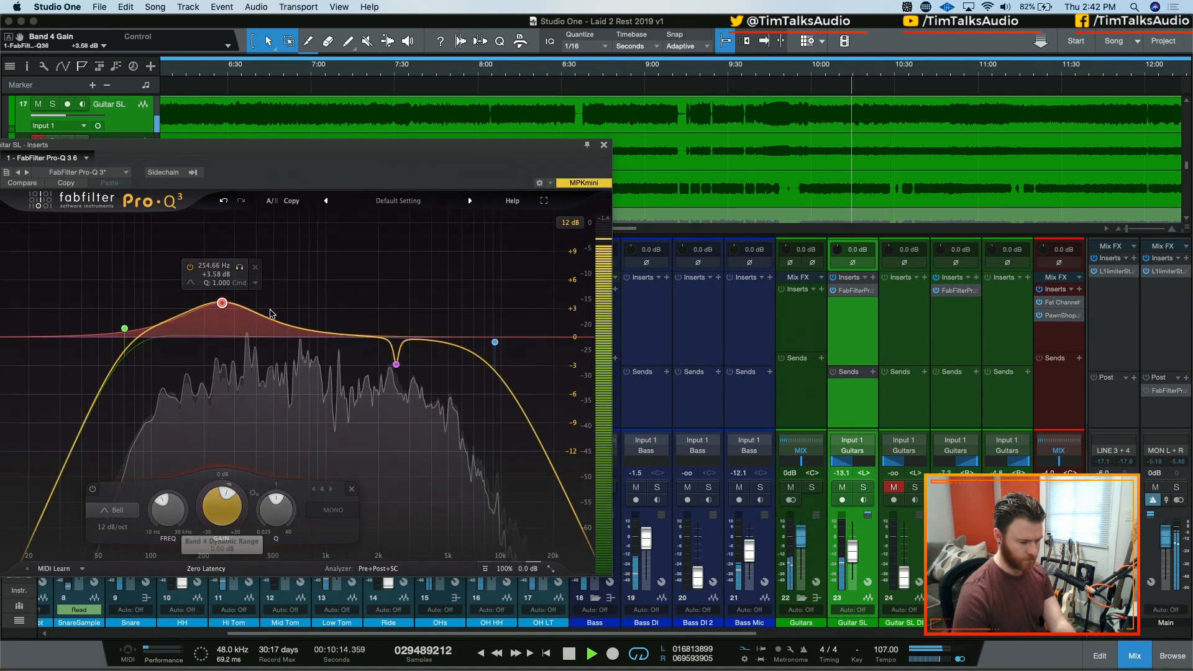
mouse_move(241, 268)
left_mouse_down()
mouse_move(258, 269)
mouse_move(240, 268)
left_mouse_up()
key("s")
key("space")
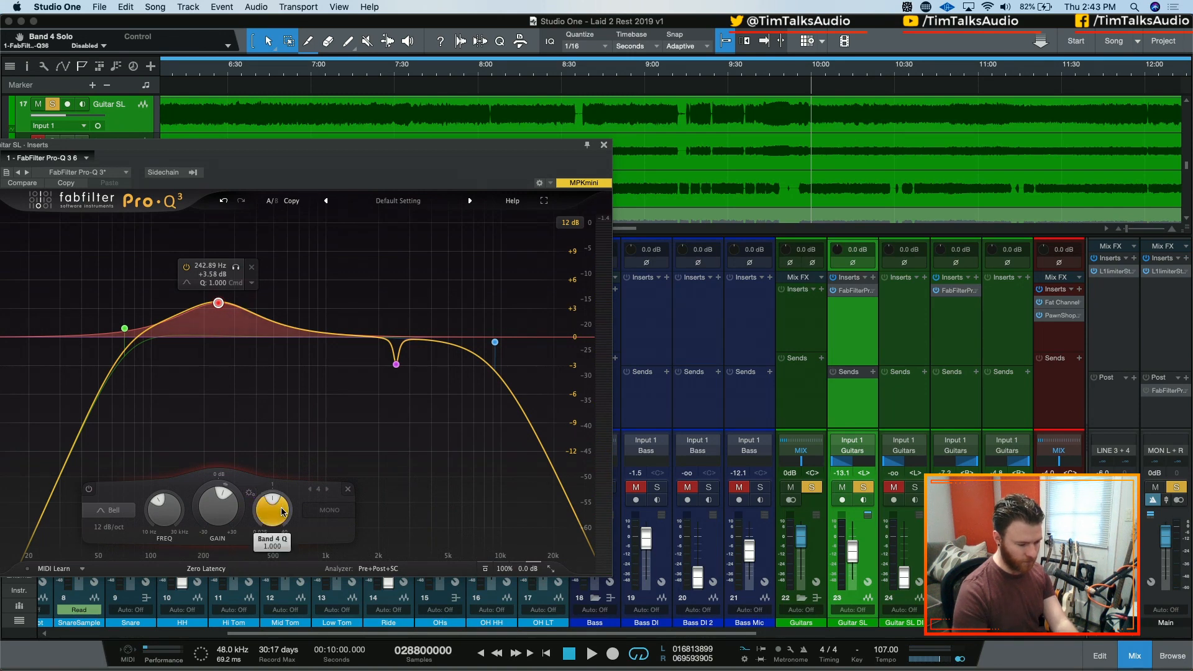
Step: Narrow Guitar SL's low-mid boost to a Q of about 1.762 and audition the band in solo
left_click_drag(279, 510, 279, 495)
left_click(235, 268)
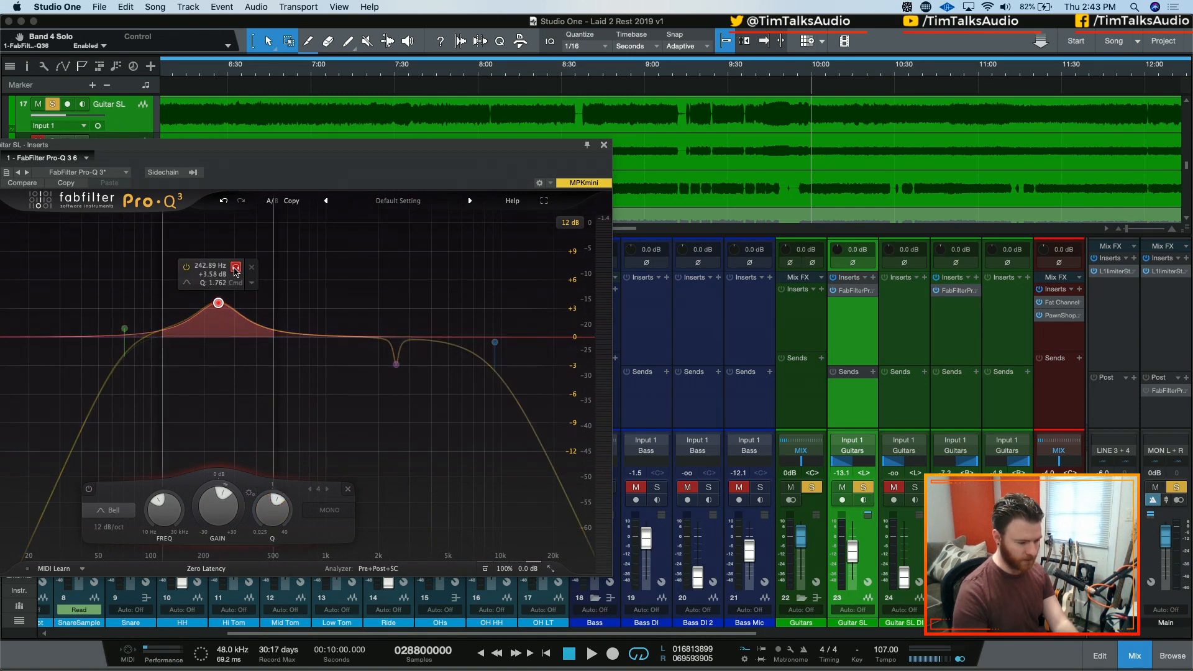
key("space")
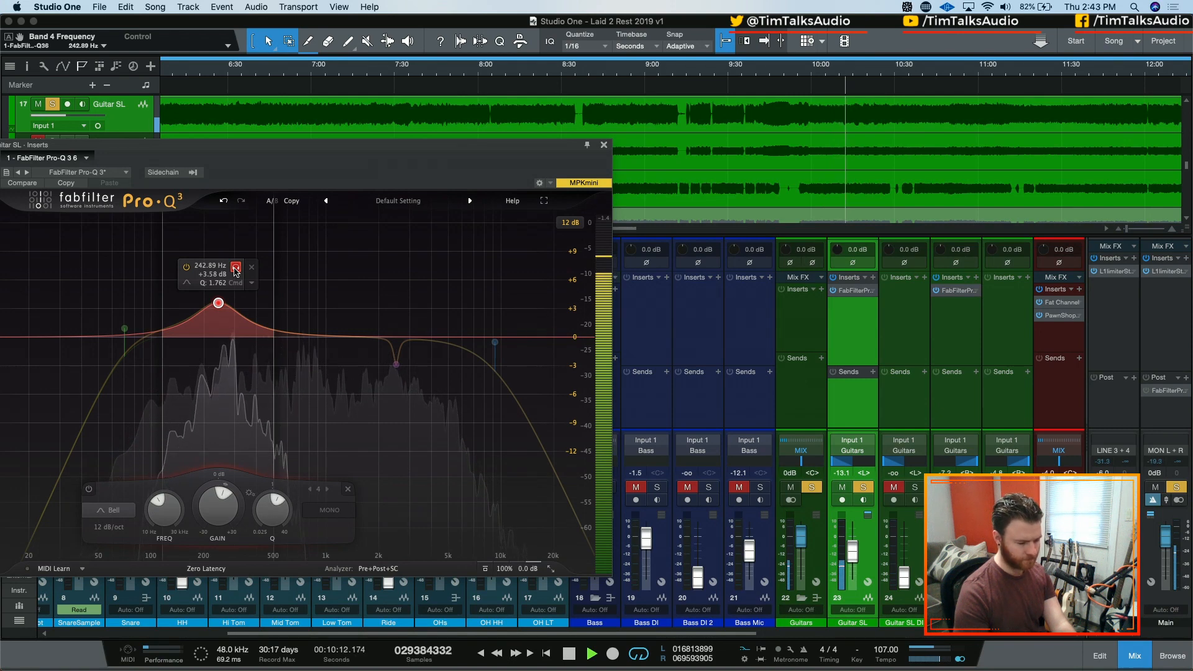
key("space")
Step: Retune Guitar SL's low-mid band to about 328.77 Hz and reset its gain to 0 dB
left_click_drag(236, 269, 453, 303)
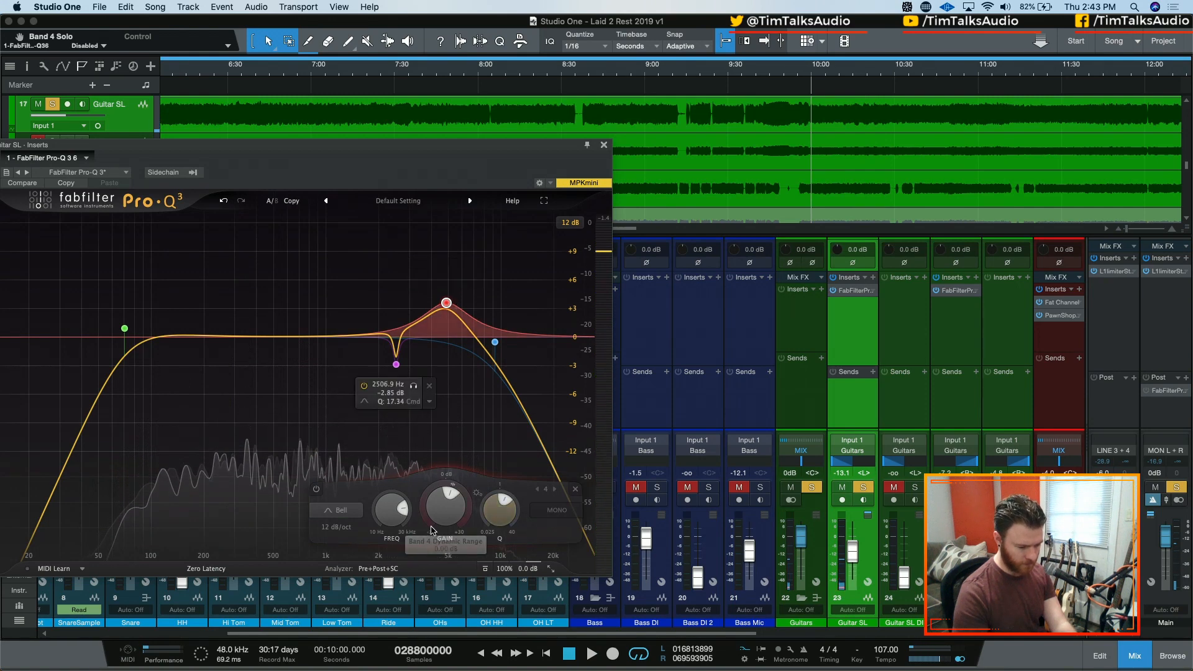
left_click_drag(391, 510, 386, 557)
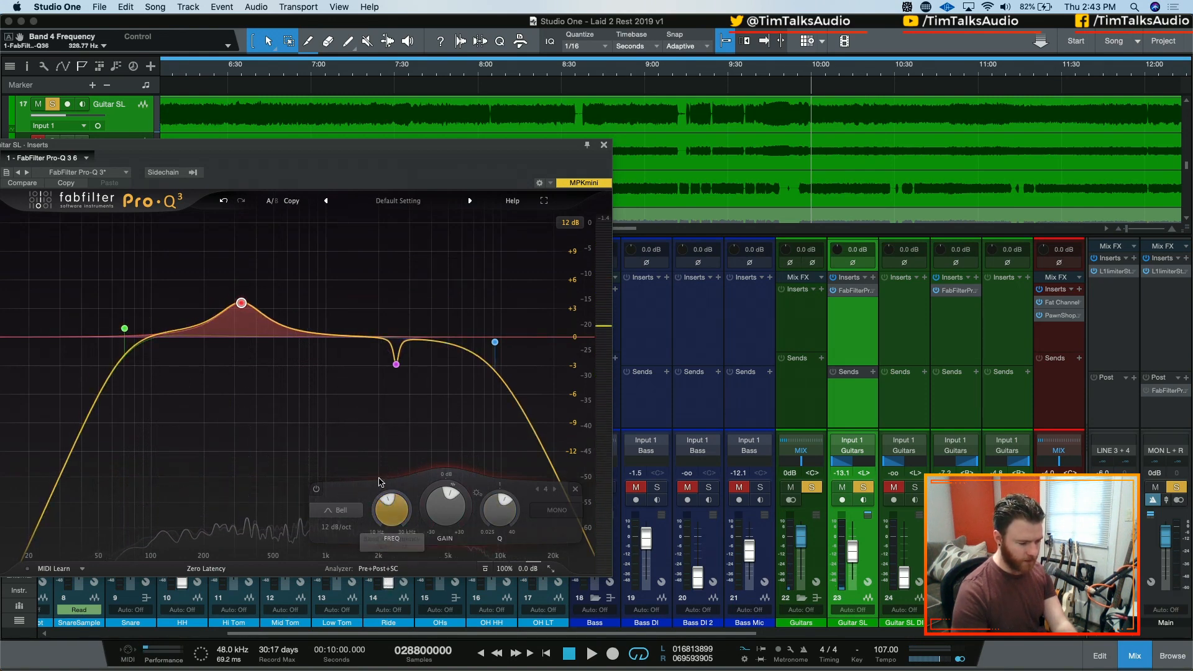
double_click(439, 506)
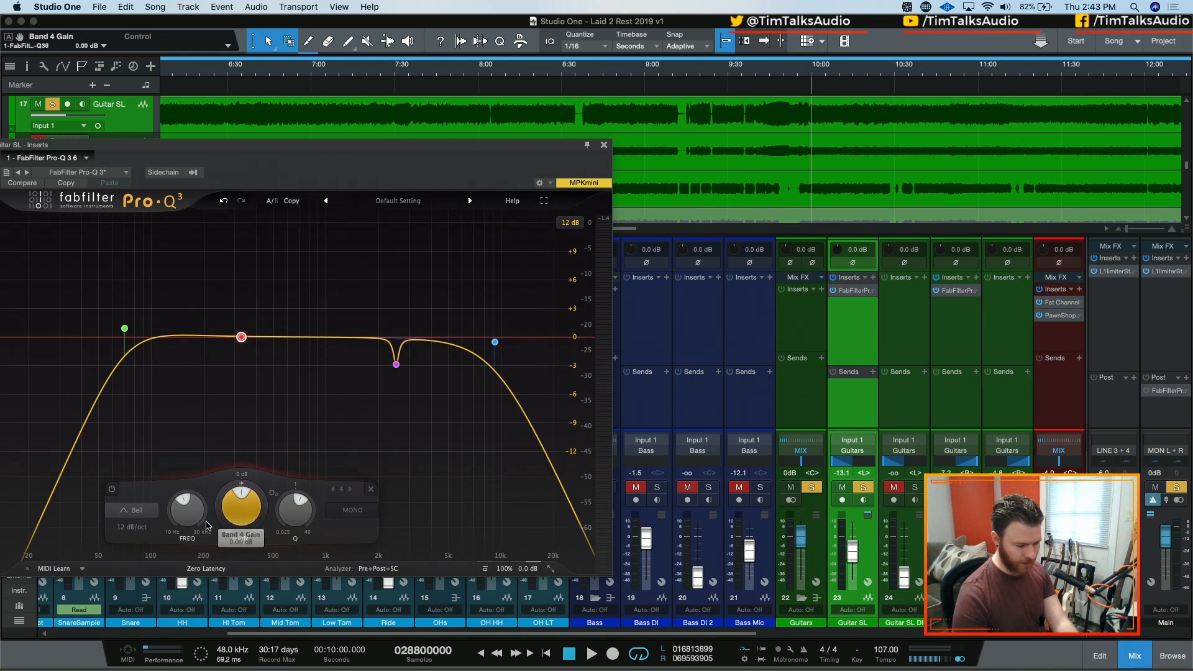
Step: Give Guitar SL's low-mid band a dynamic range of about -2.27 dB and audition it with a gain of about +1.01 dB
mouse_move(241, 521)
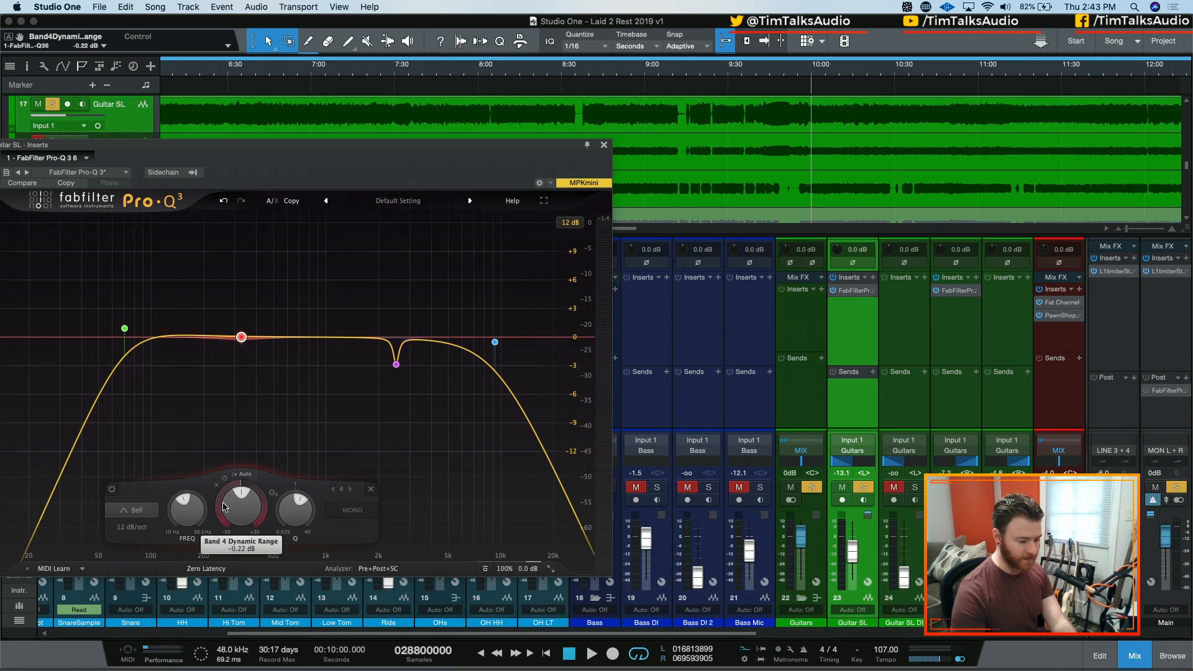
left_click_drag(223, 538, 226, 563)
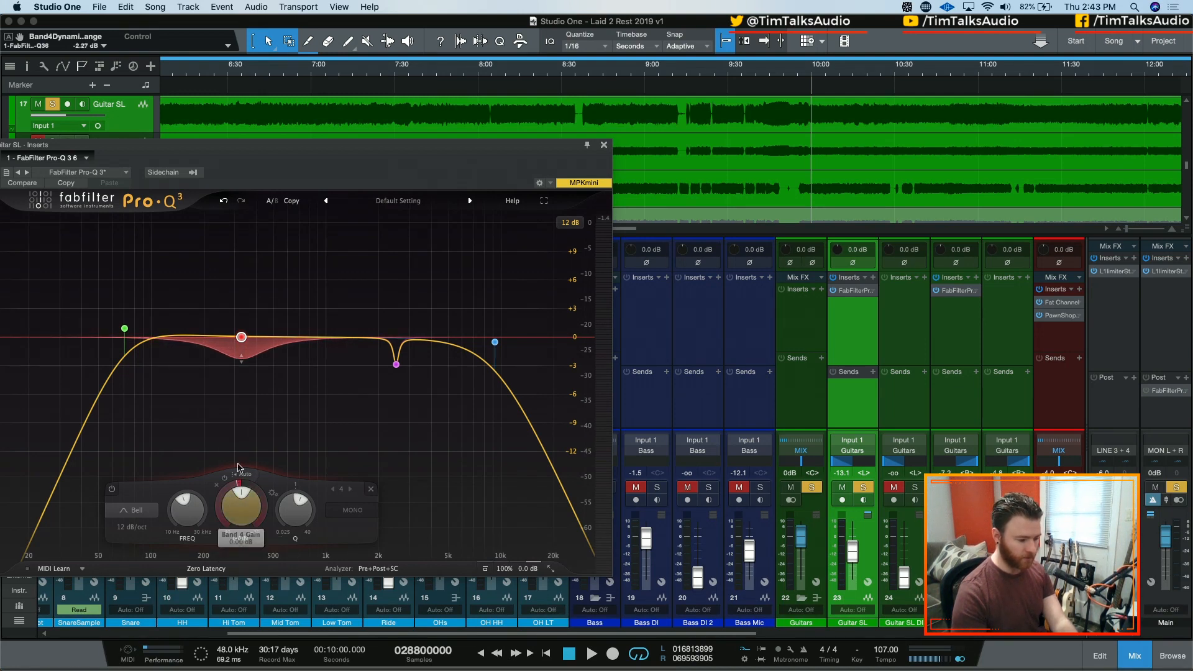
left_click(842, 75)
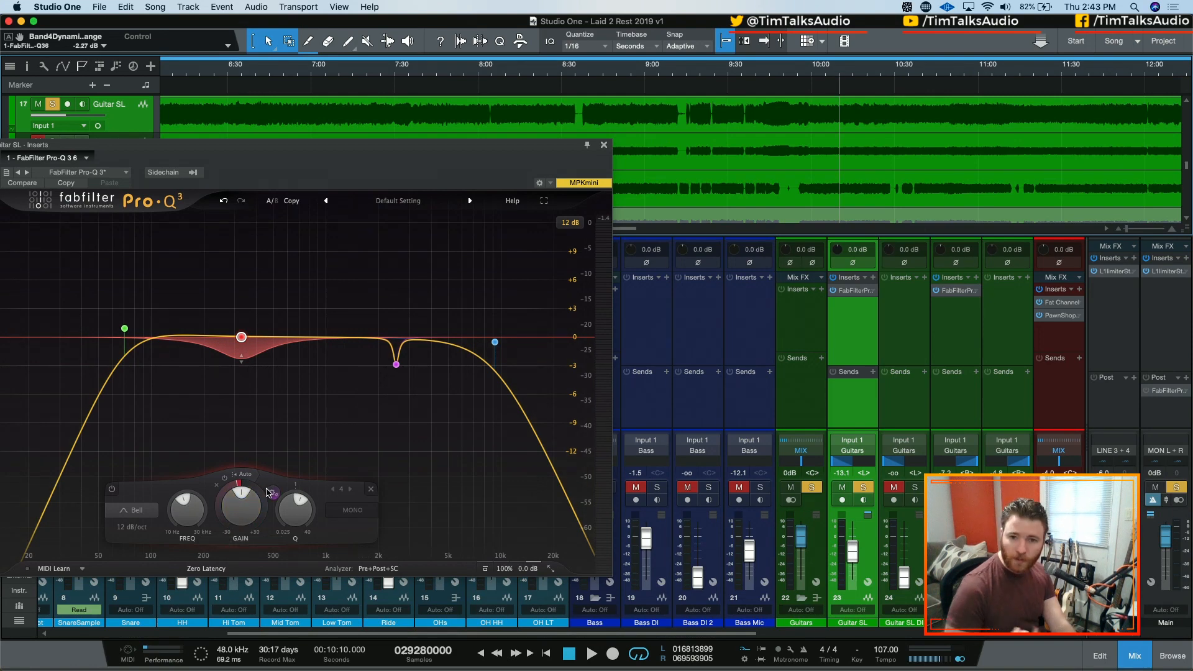
key("space")
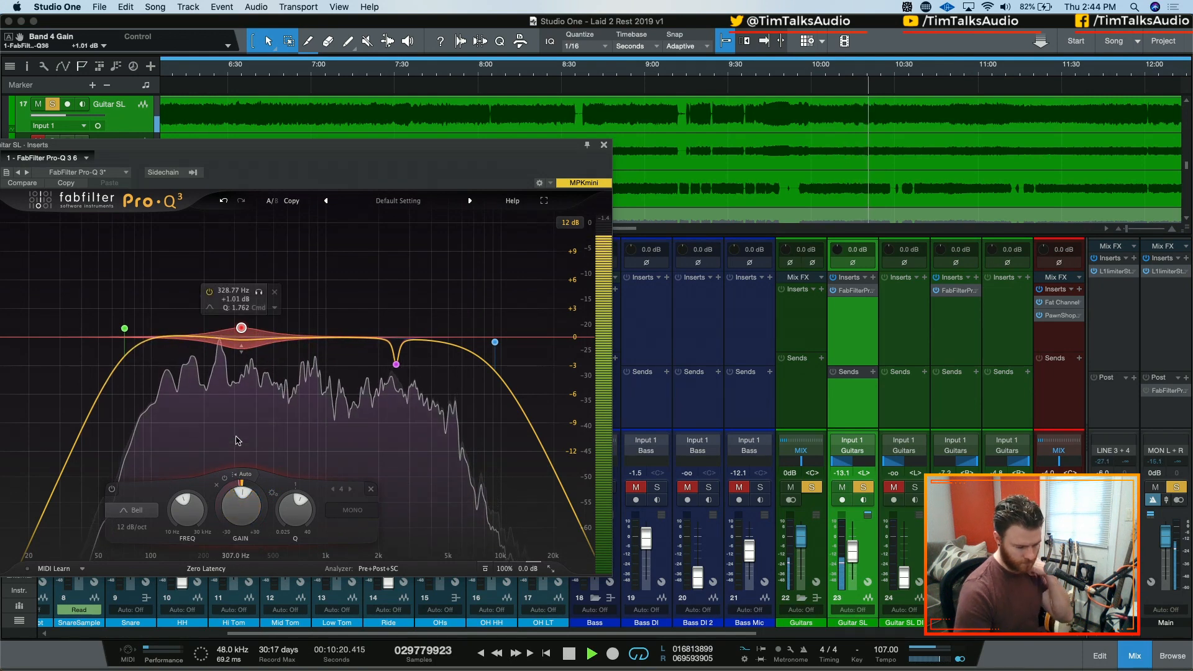
Step: Reset the low-mid band's gain to 0 dB, ease its dynamic range to about -1.19 dB, and return to the full mix
double_click(240, 512)
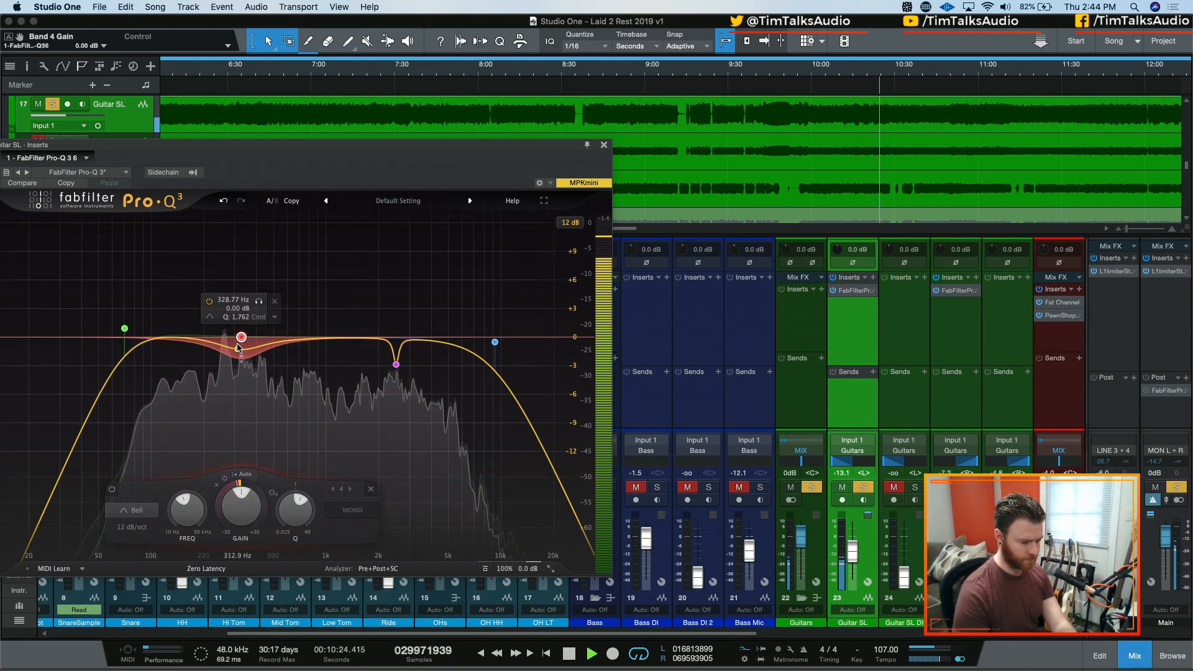
mouse_move(241, 338)
left_mouse_down()
mouse_move(239, 326)
mouse_move(244, 339)
left_mouse_up()
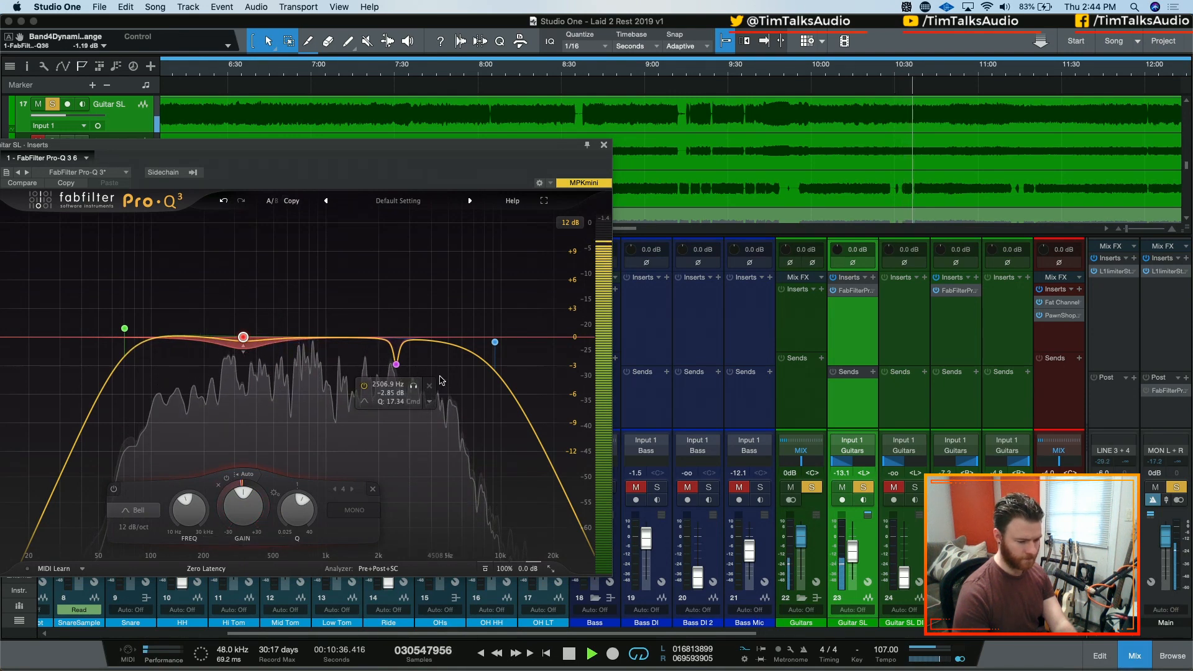
key("s")
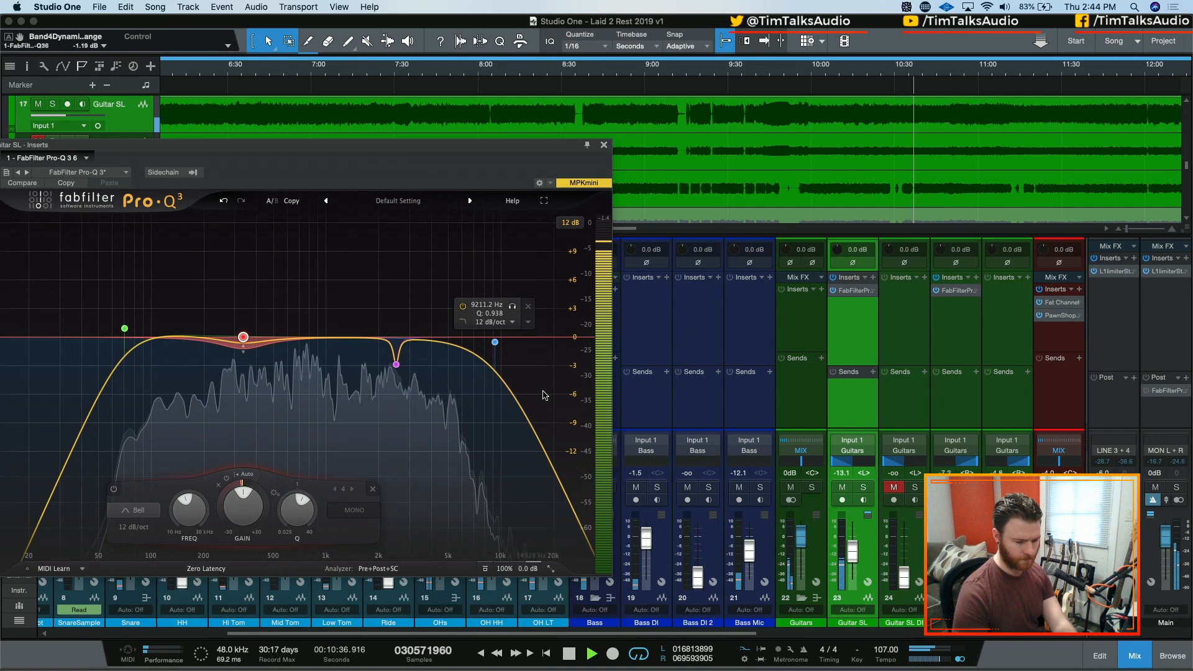
left_click(603, 146)
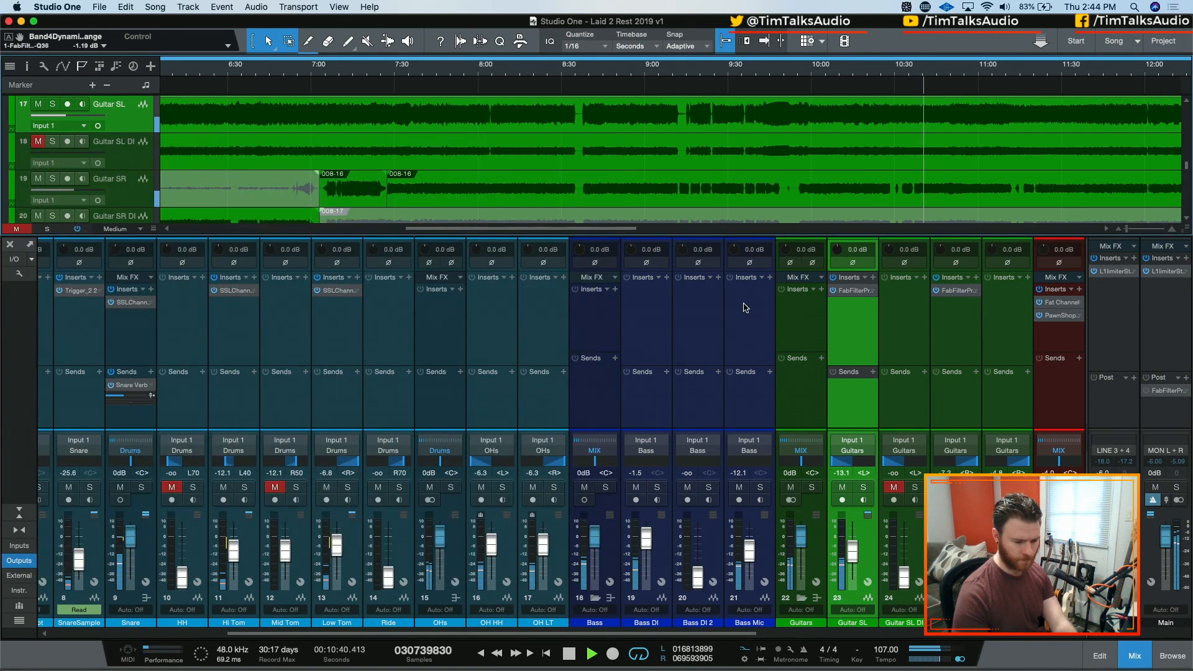
Step: Add a bell boost of about 2.57 dB at 199.47 Hz to Guitar SR's EQ and solo the track
left_click(955, 295)
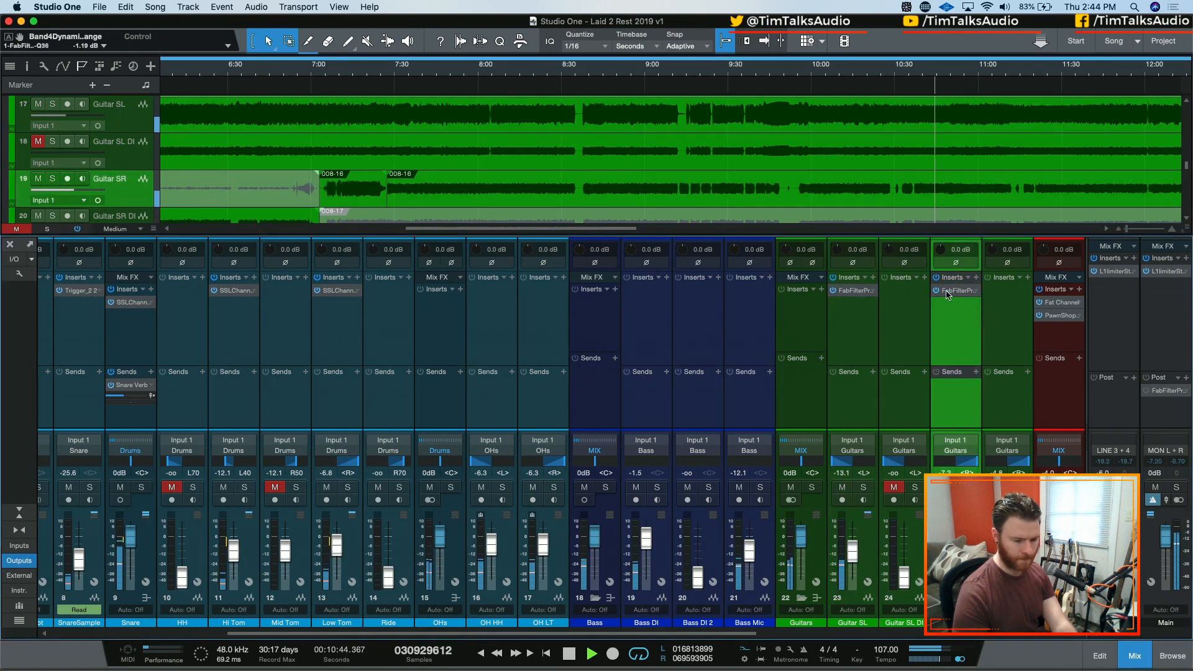
double_click(946, 294)
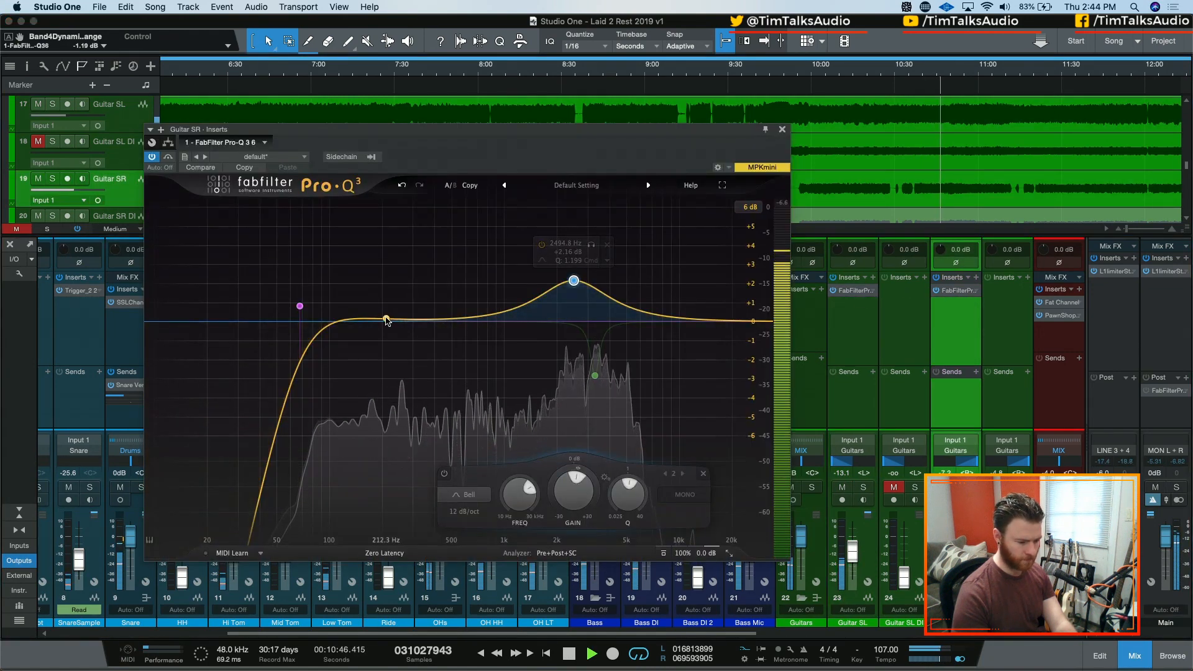
left_click_drag(386, 319, 402, 247)
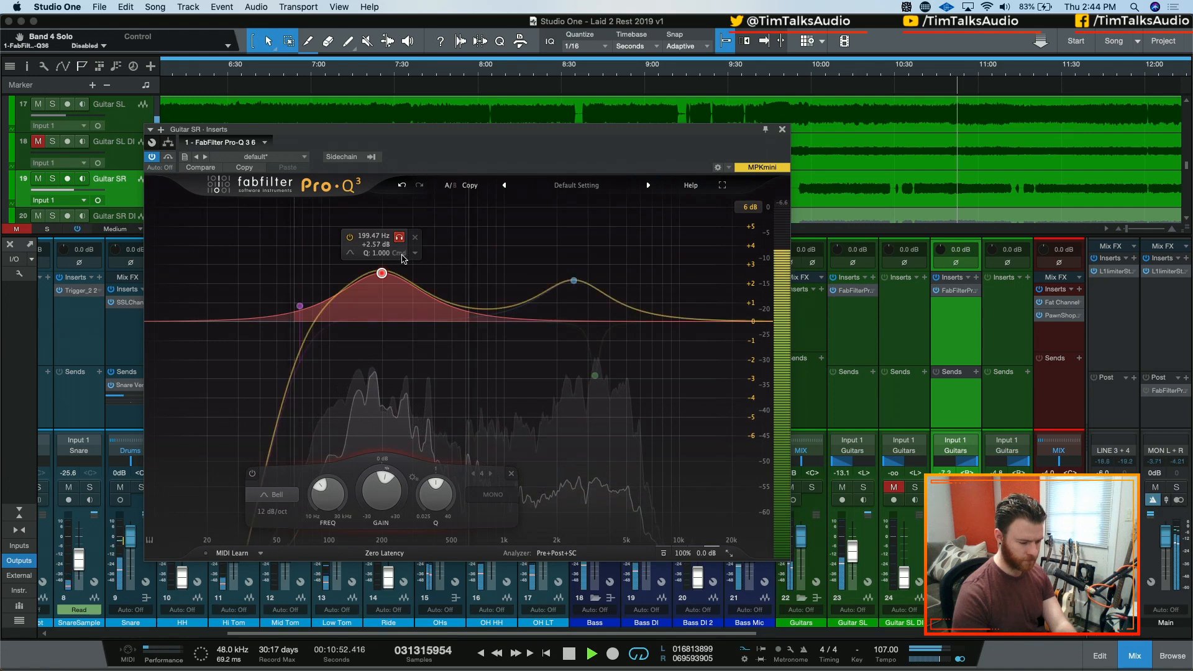
key("s")
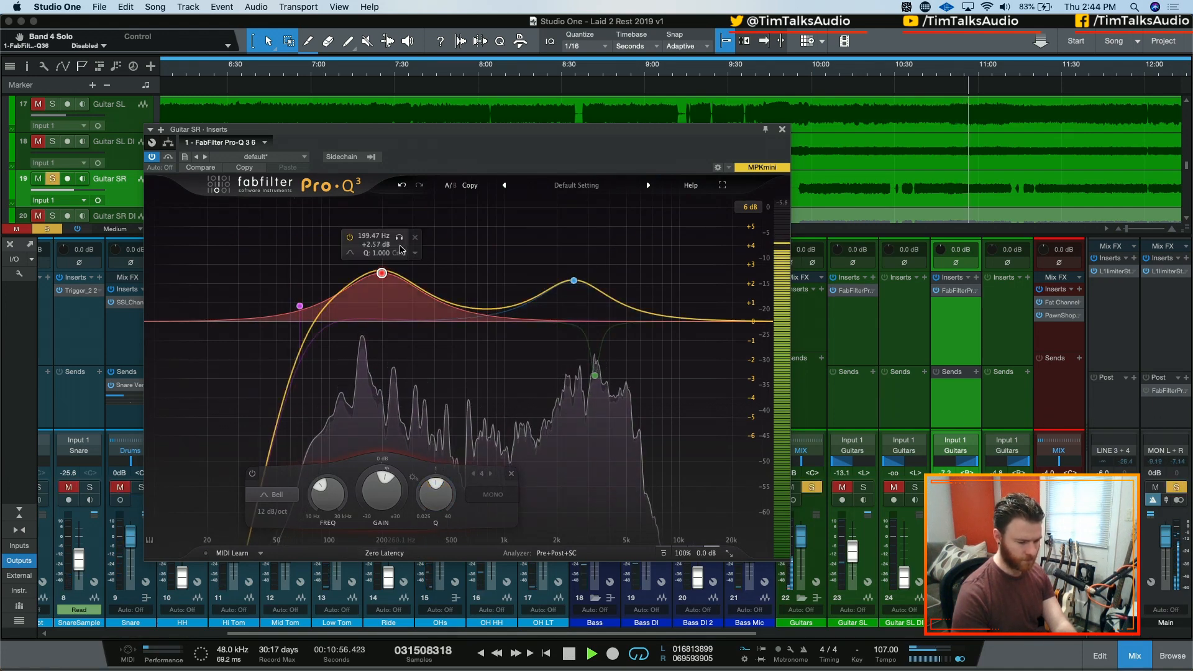
Step: Sweep Guitar SR's low-mid band below 182.42 Hz with a Q of about 2.287, and reset its gain to 0 dB
left_click_drag(402, 240, 394, 240)
left_click_drag(425, 512, 427, 494)
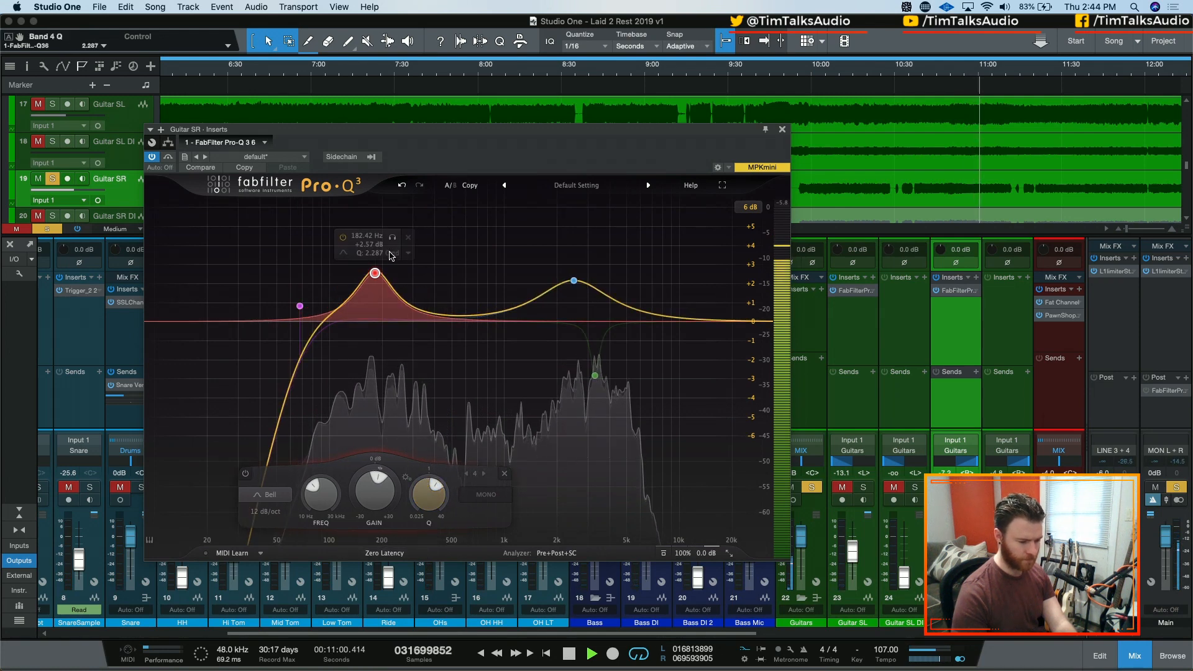
left_click_drag(391, 238, 383, 243)
double_click(366, 493)
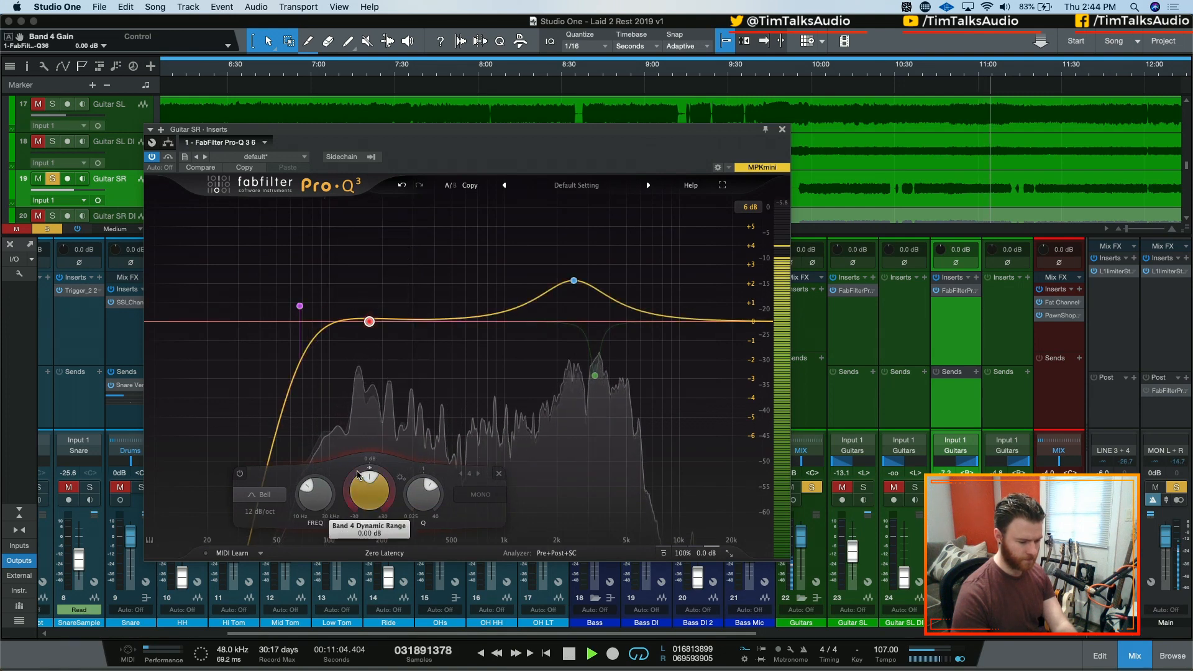
Step: Give Guitar SR's low-mid band a dynamic range of about -0.99 dB, and audition it with Guitar SL and in the full mix
left_click_drag(356, 505, 353, 514)
key("space")
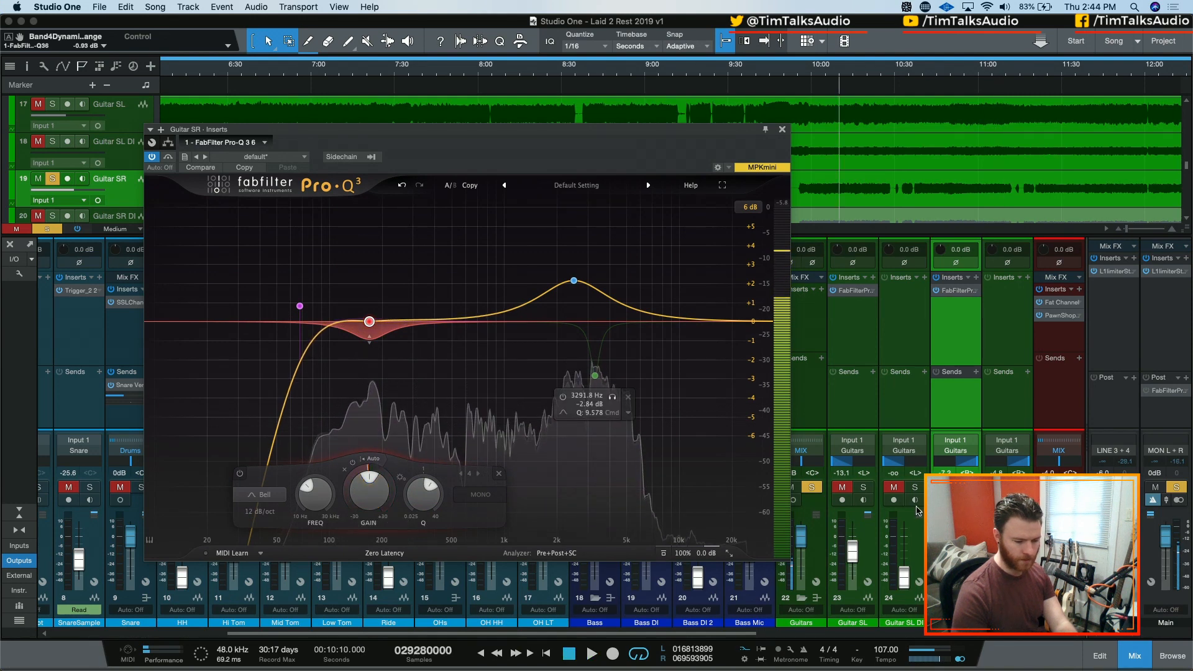
left_click(863, 489)
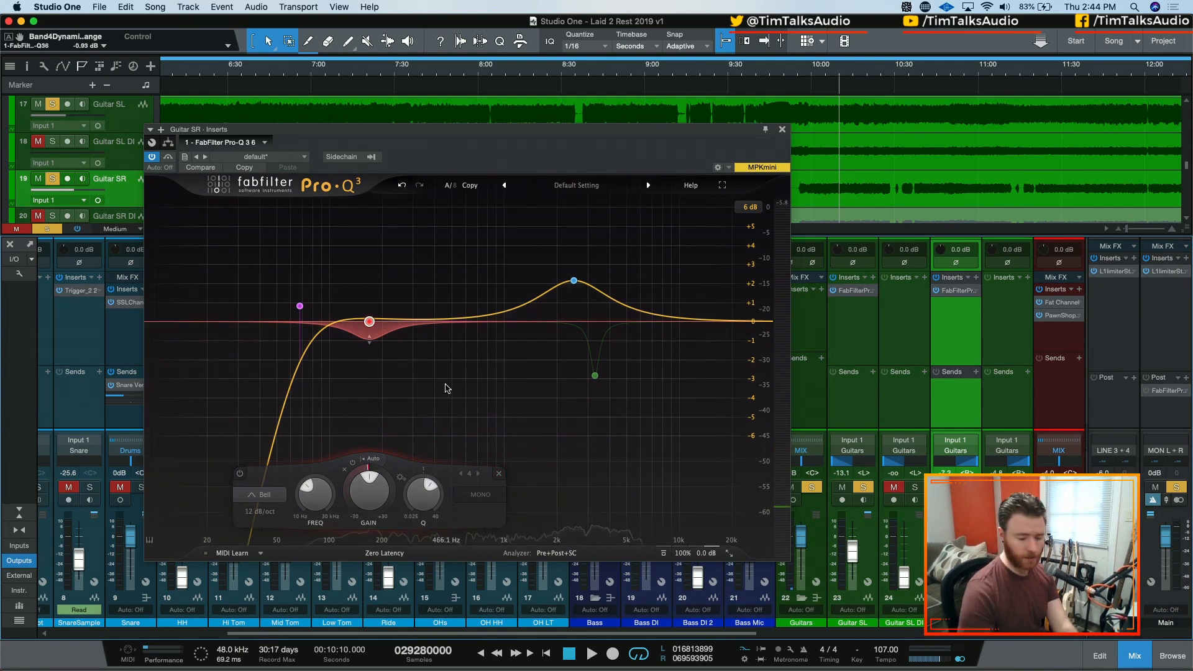
key("space")
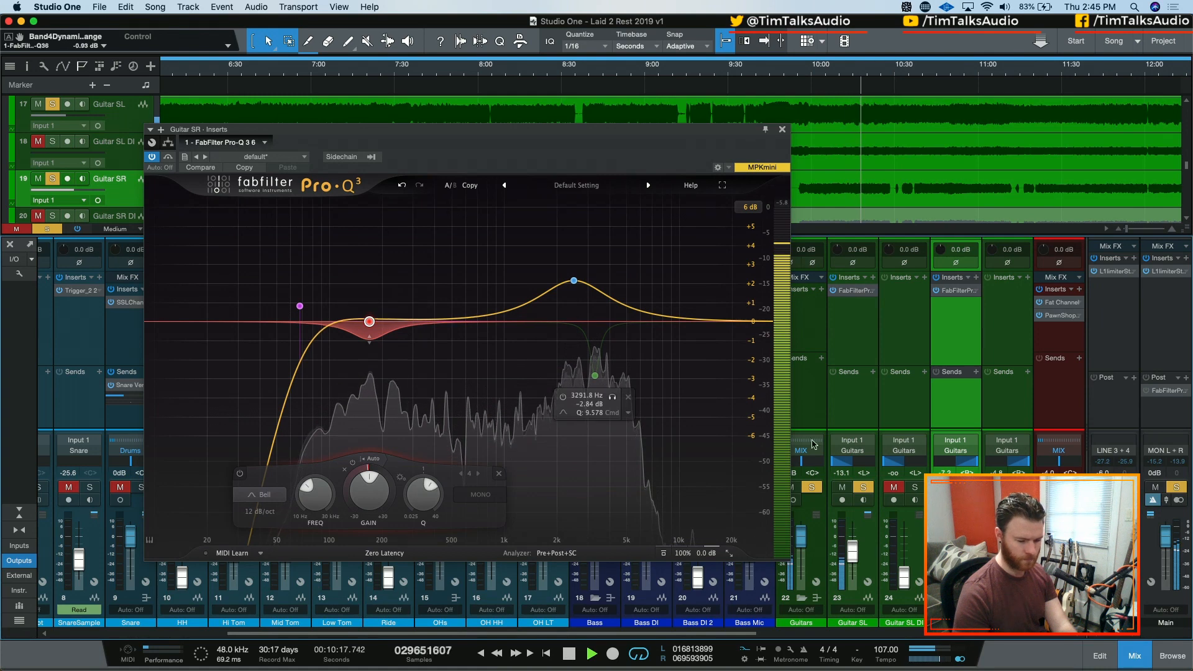
left_click(812, 487)
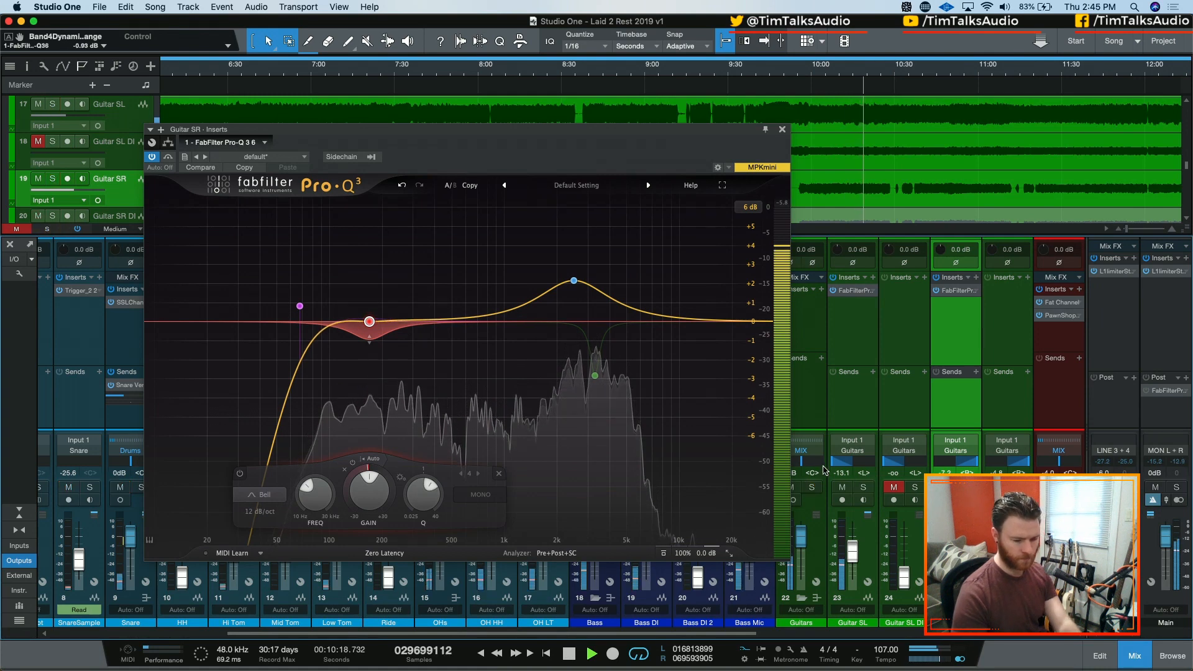
left_click(782, 130)
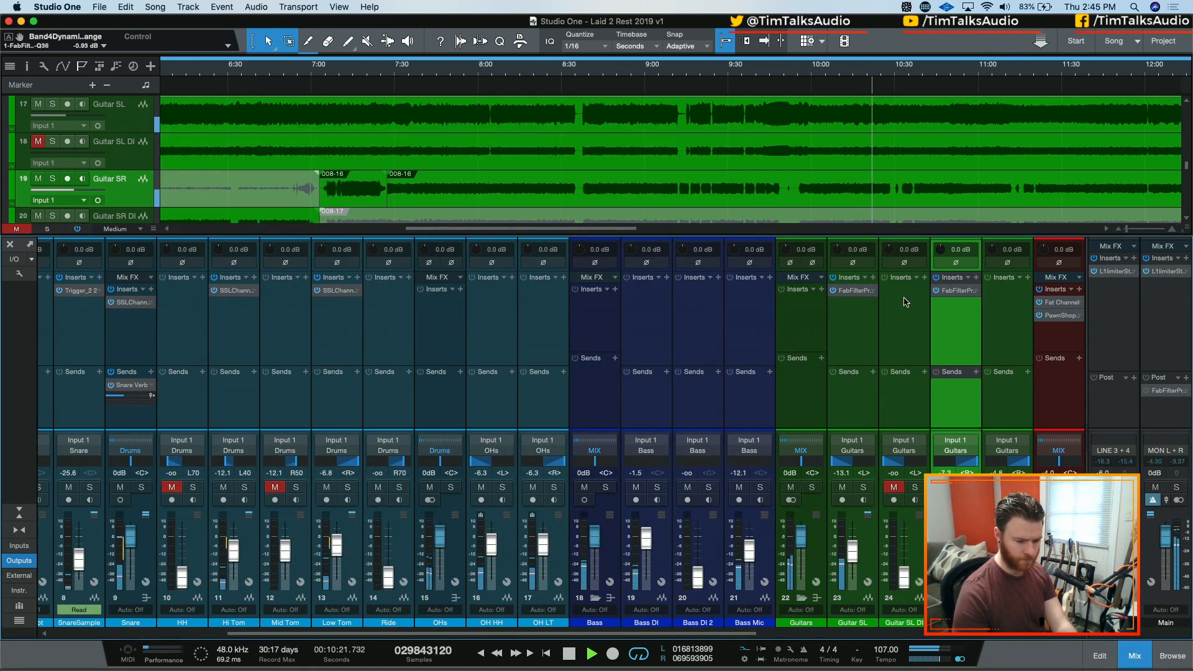
Step: Insert the C4 Stereo multiband processor on the Guitars bus
left_click(821, 289)
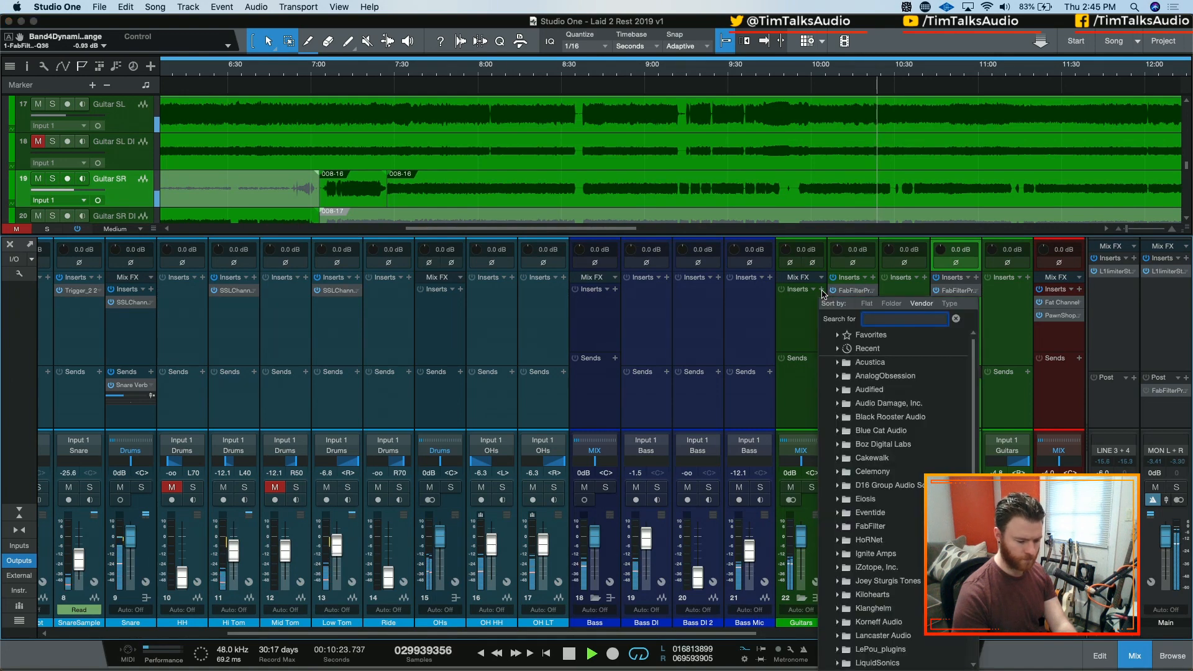
type("c4")
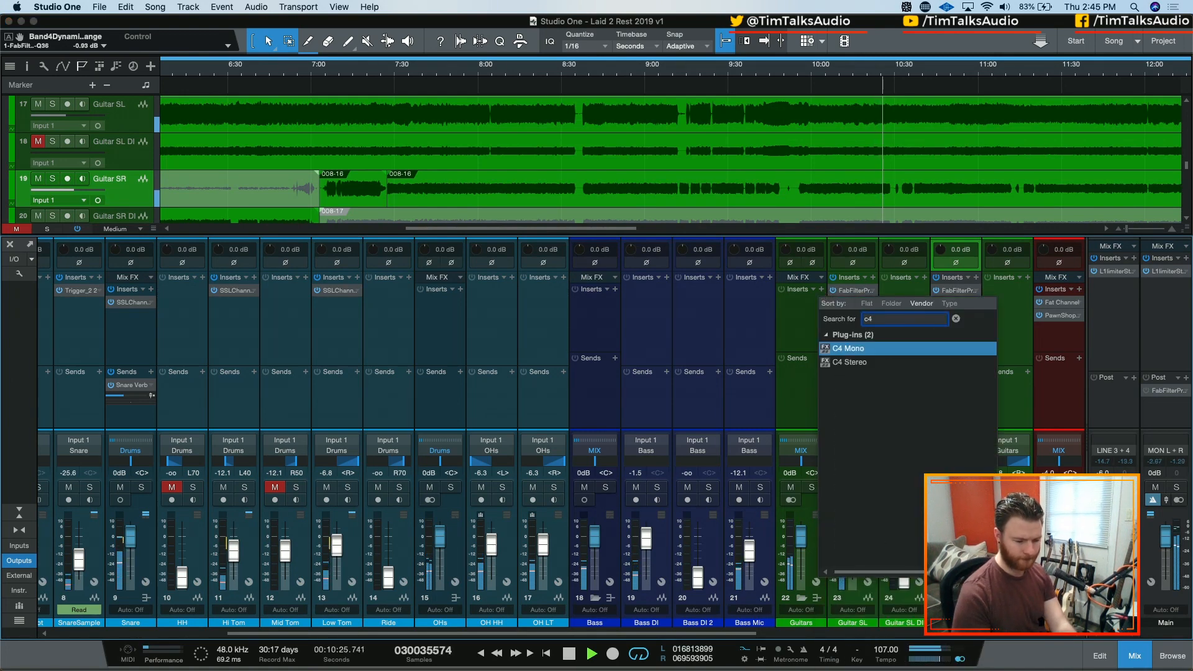
key("Down")
key("Return")
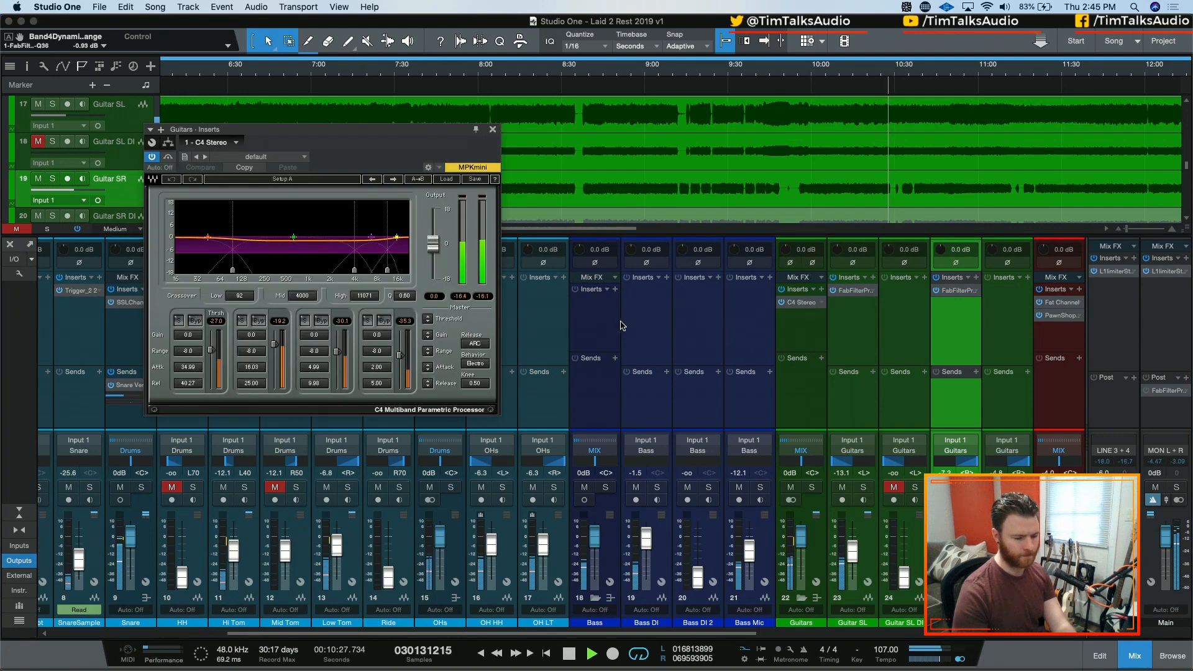
Step: Bypass bands 1, 3 and 4 of the C4, keep band 2 active, and stop playback
left_click(259, 320)
left_click(320, 321)
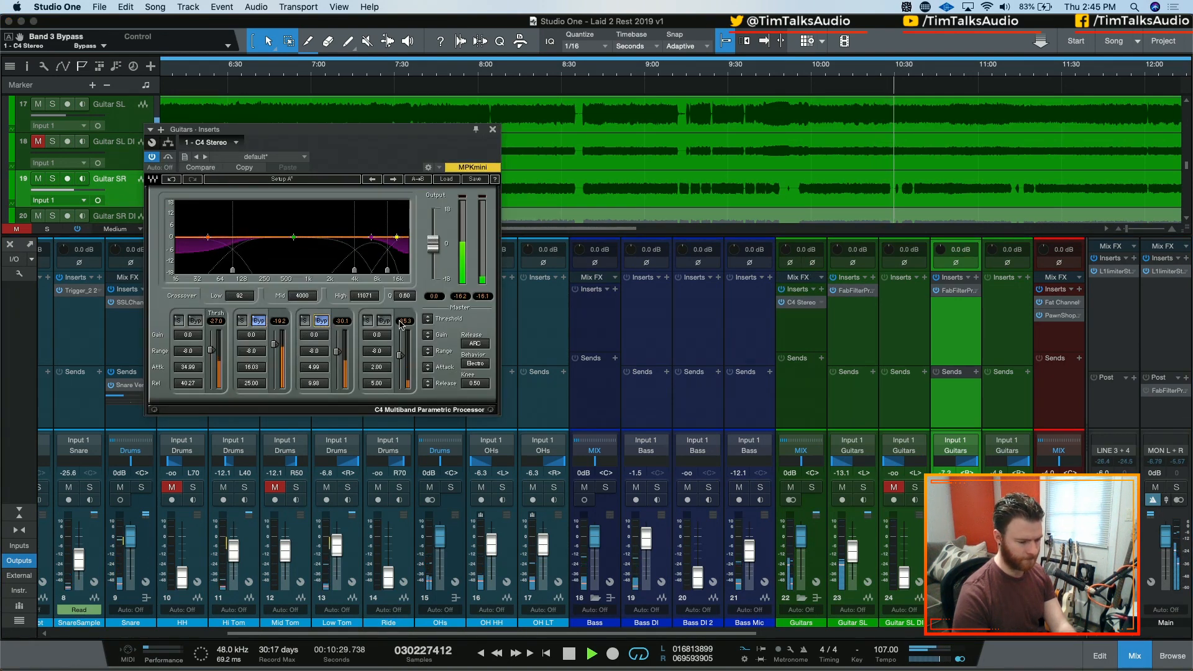
left_click(384, 321)
key("space")
left_click(259, 320)
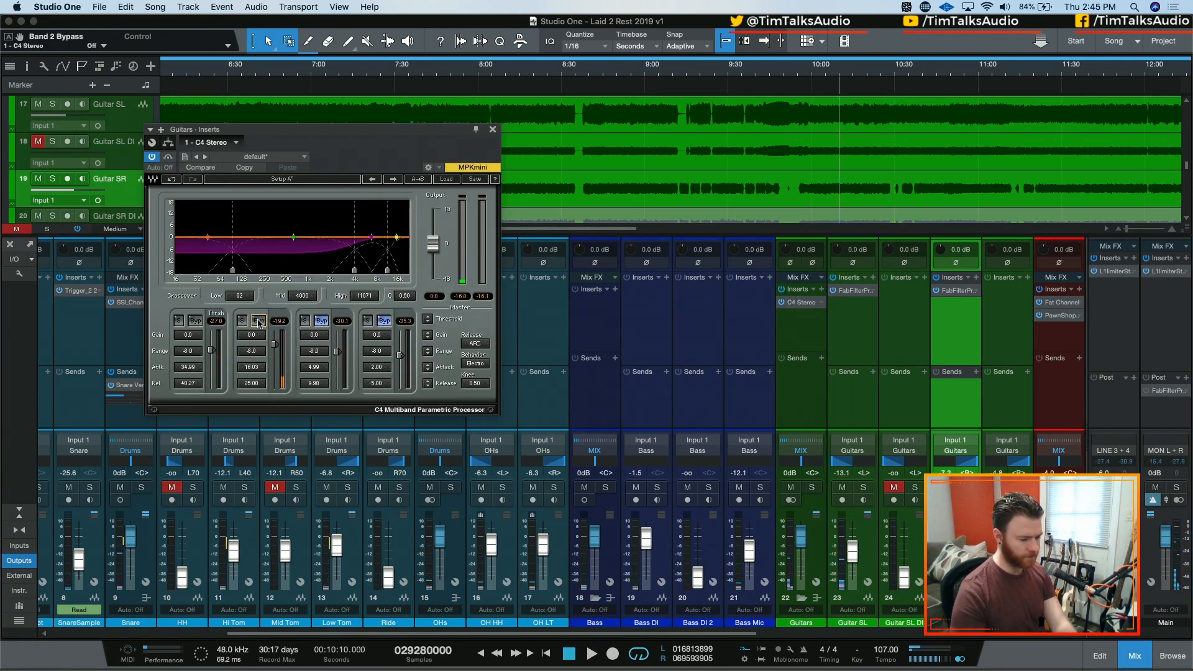
left_click(195, 320)
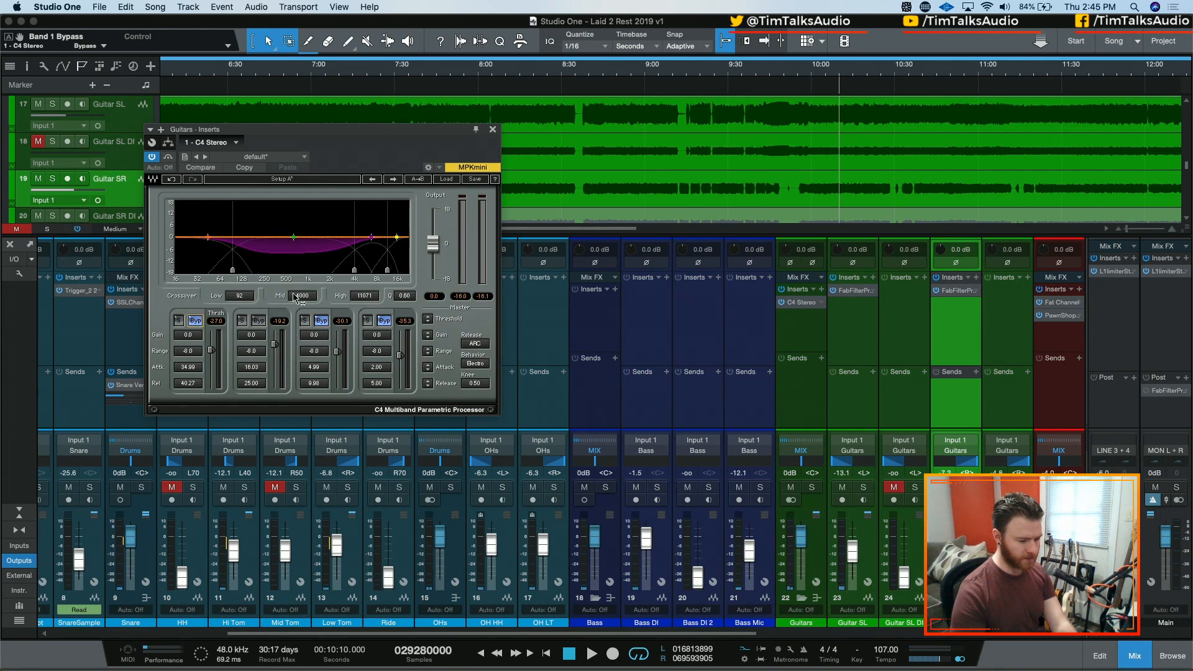
Step: Set the C4's mid crossover to 500 Hz and its low crossover to 200 Hz
left_click_drag(303, 299, 303, 317)
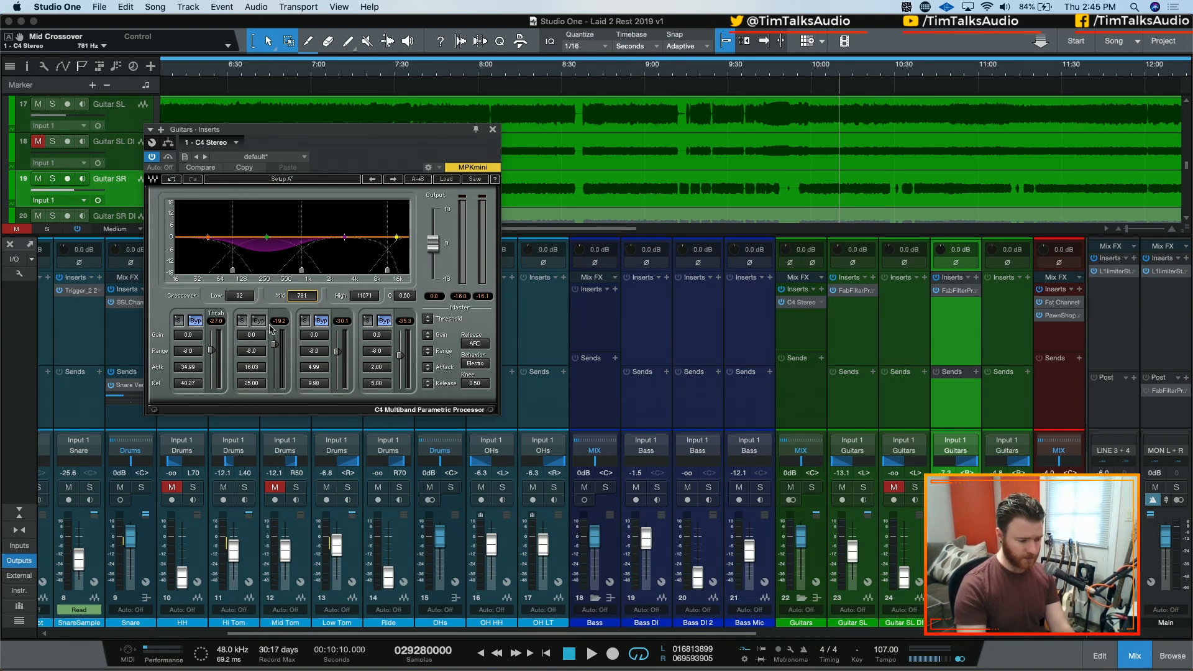
left_click_drag(303, 272, 293, 271)
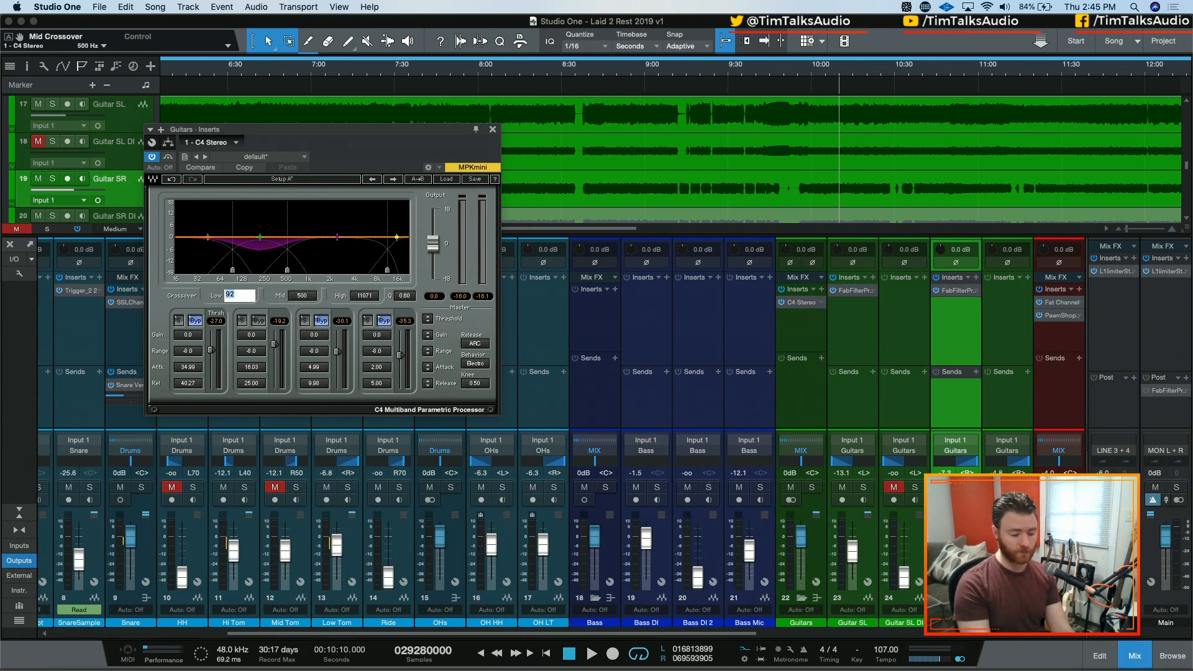
key("Return")
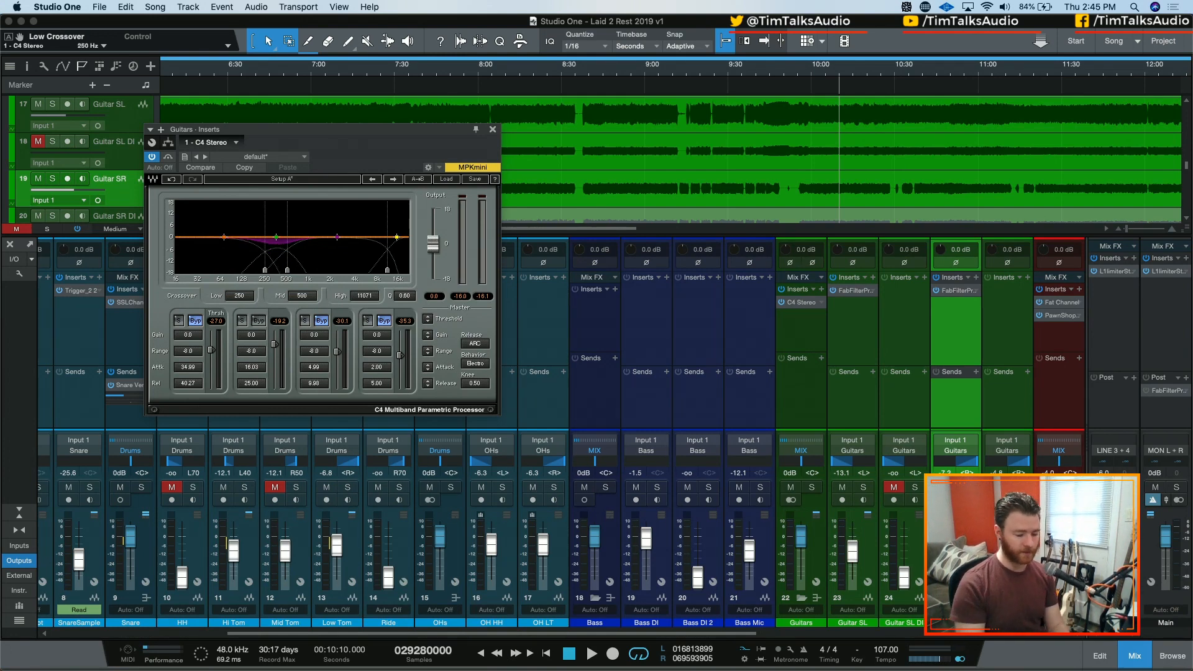
left_click(302, 295)
left_click(248, 298)
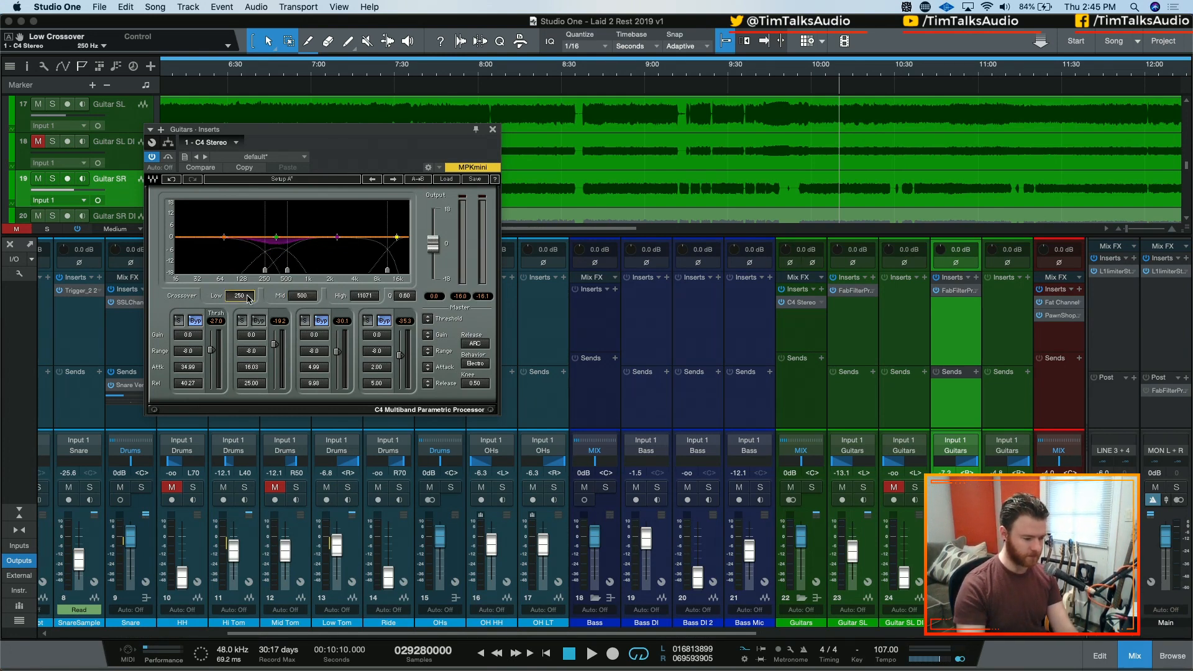
left_click(253, 296)
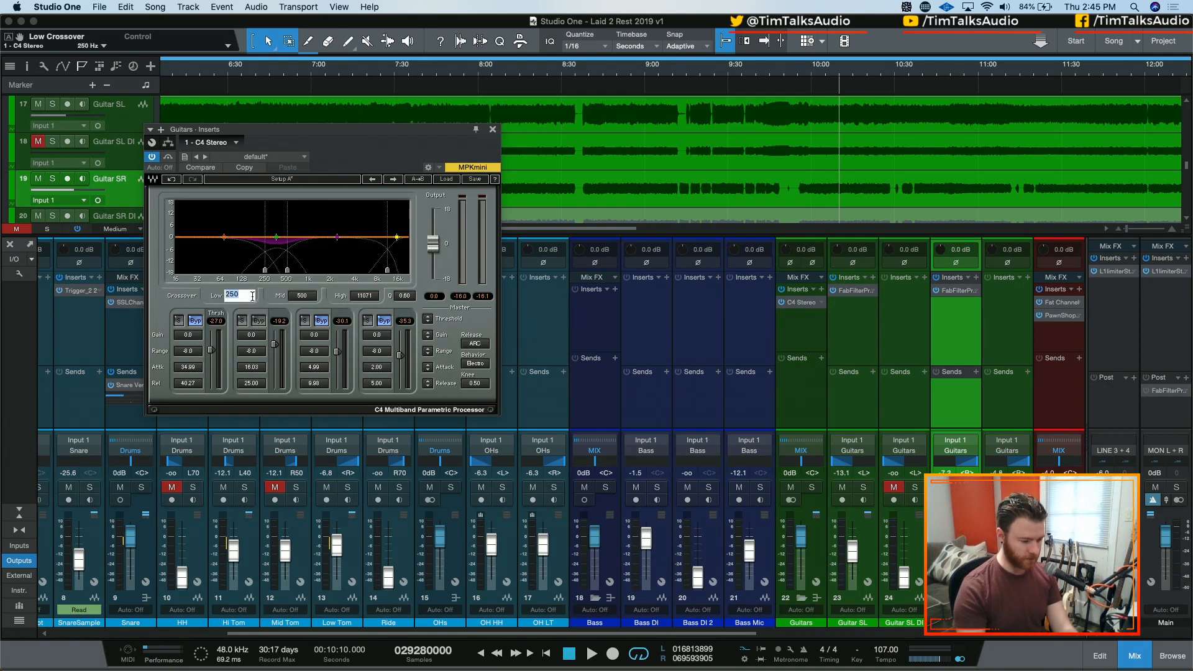
type("200")
key("Return")
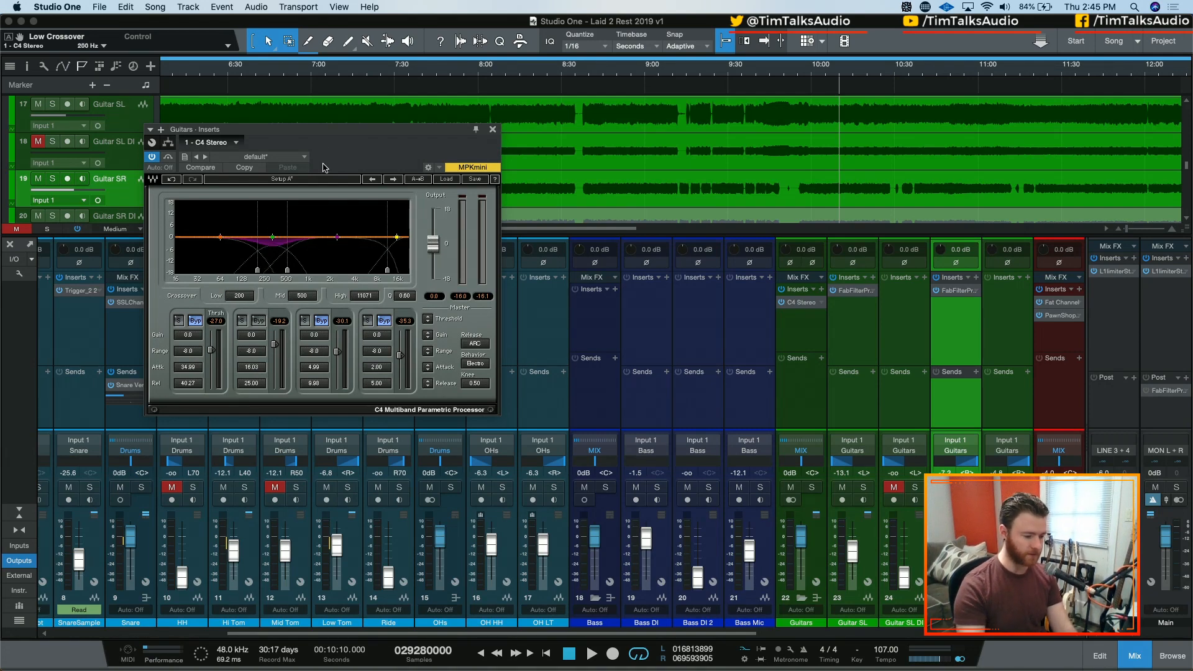
Step: Solo C4 band 2 and the Guitars bus, and lower the band's threshold to about -29.4 dB during playback
left_click(242, 320)
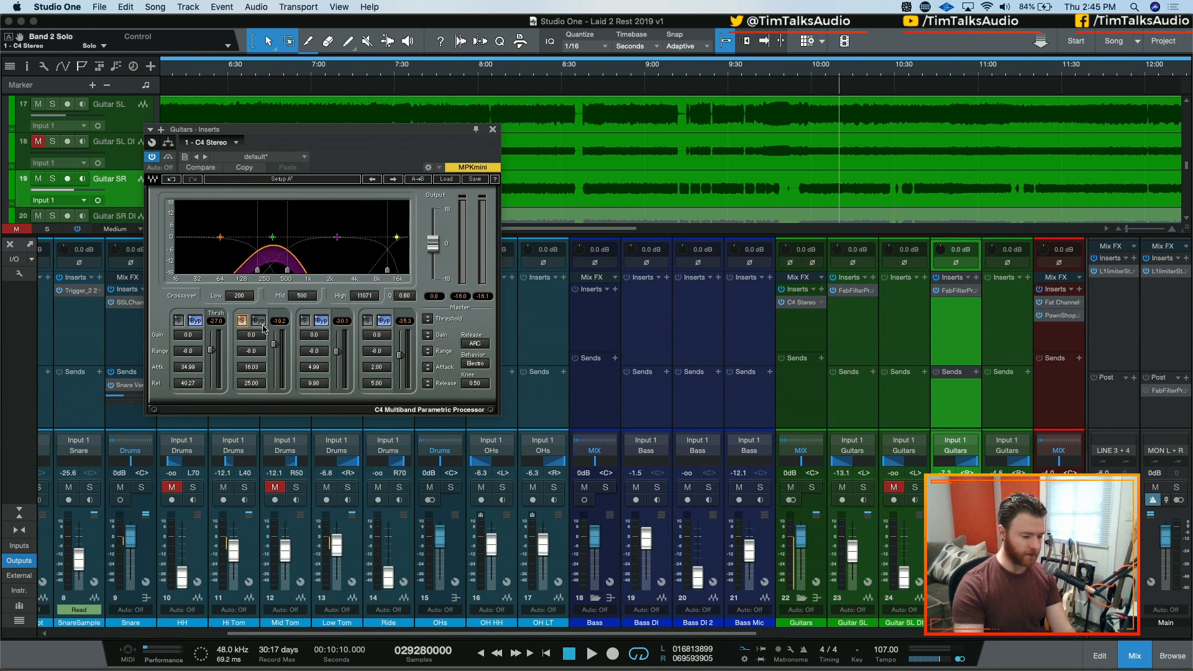
left_click(812, 487)
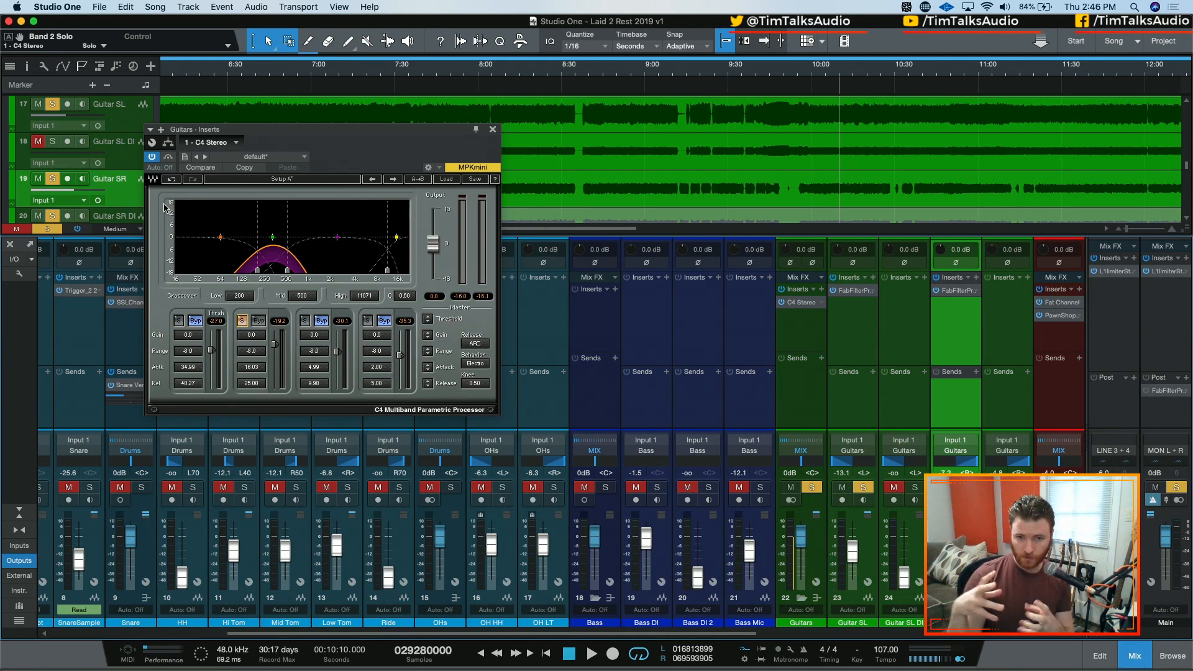
key("space")
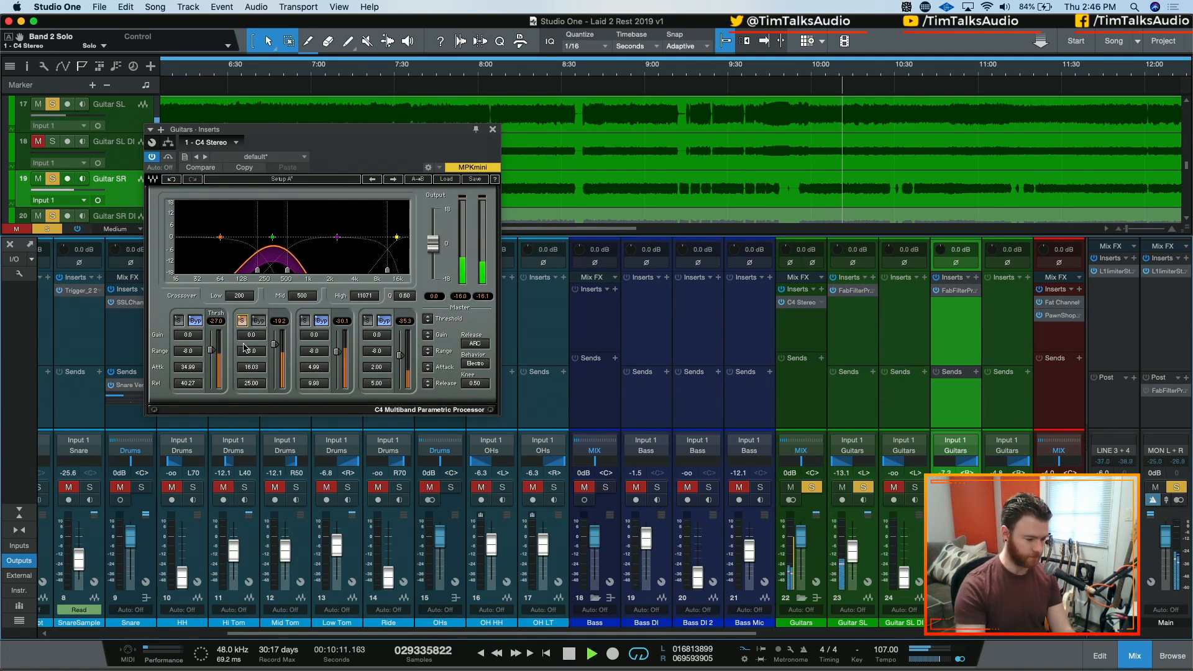
left_click_drag(274, 344, 274, 351)
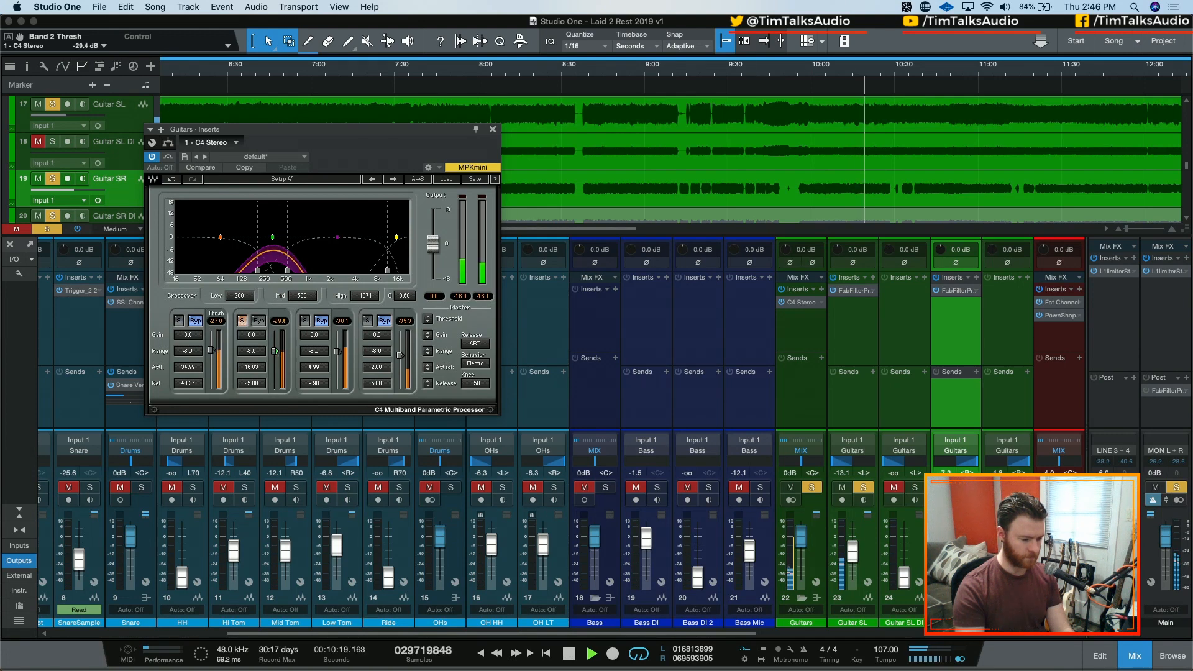
Step: Unsolo C4 band 2, lower its threshold to about -32.1 dB, and return to the full mix with the plug-in window closed
left_click(241, 321)
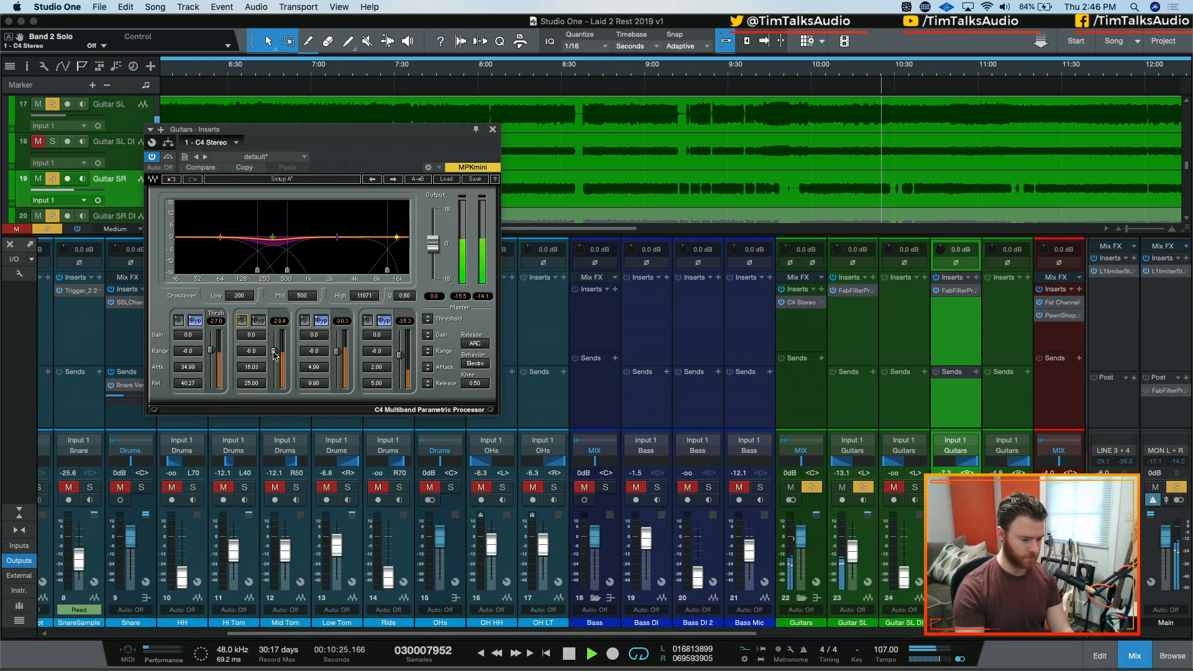
scroll(275, 354, "down", 3)
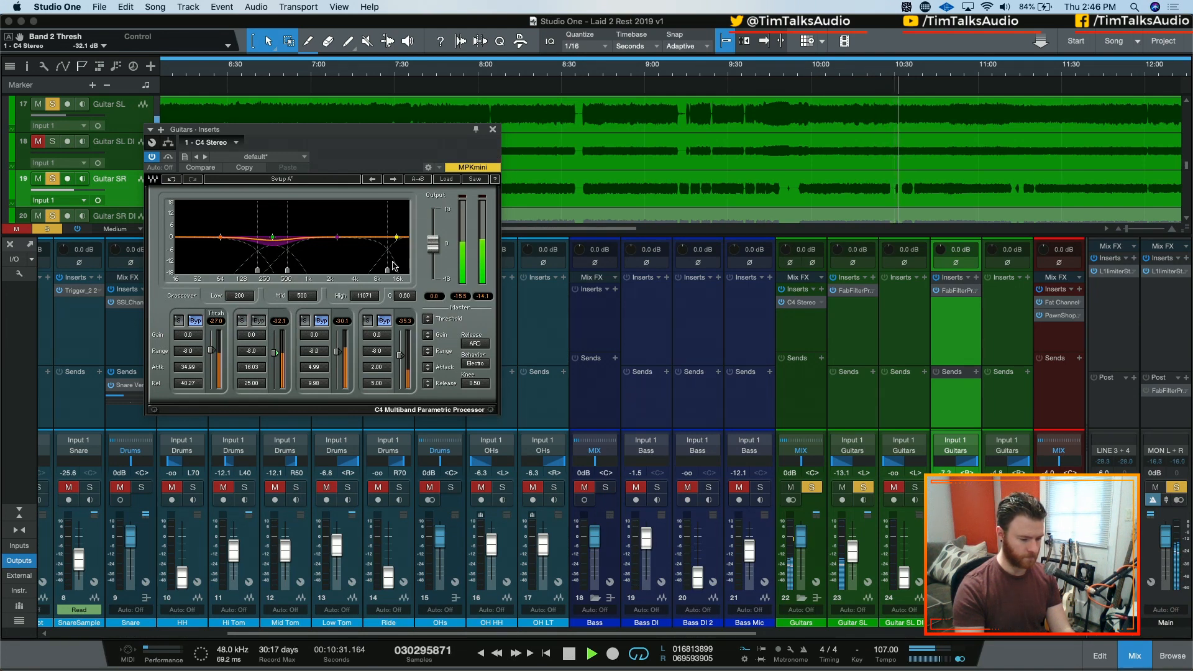
left_click(816, 486)
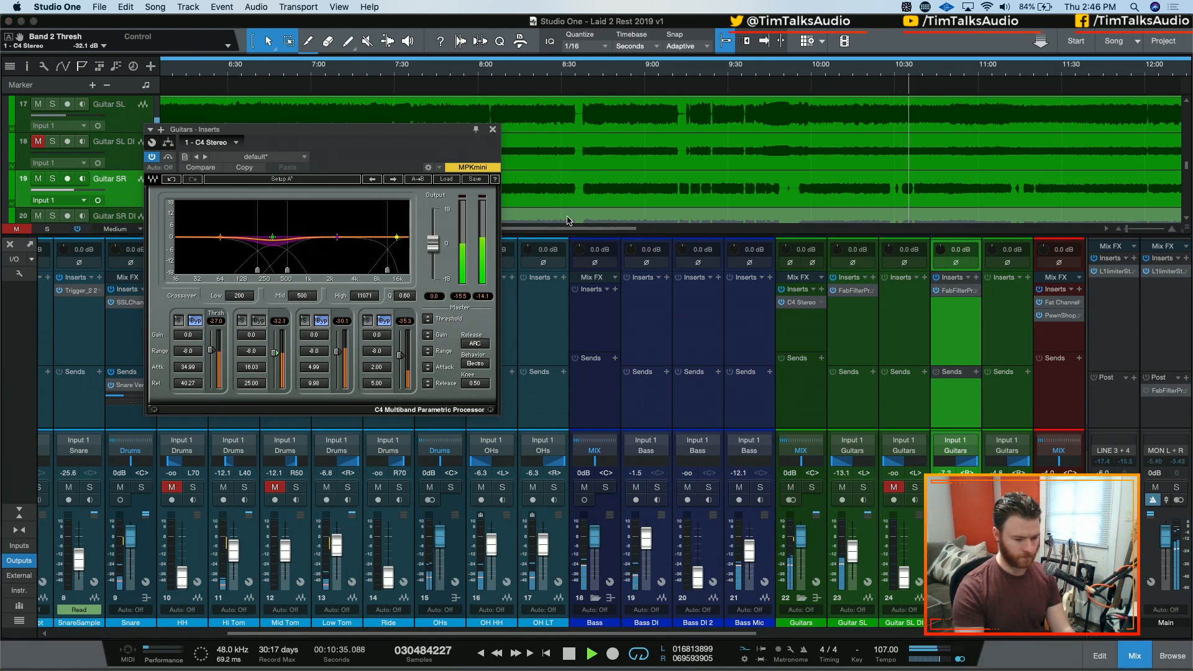
left_click(493, 129)
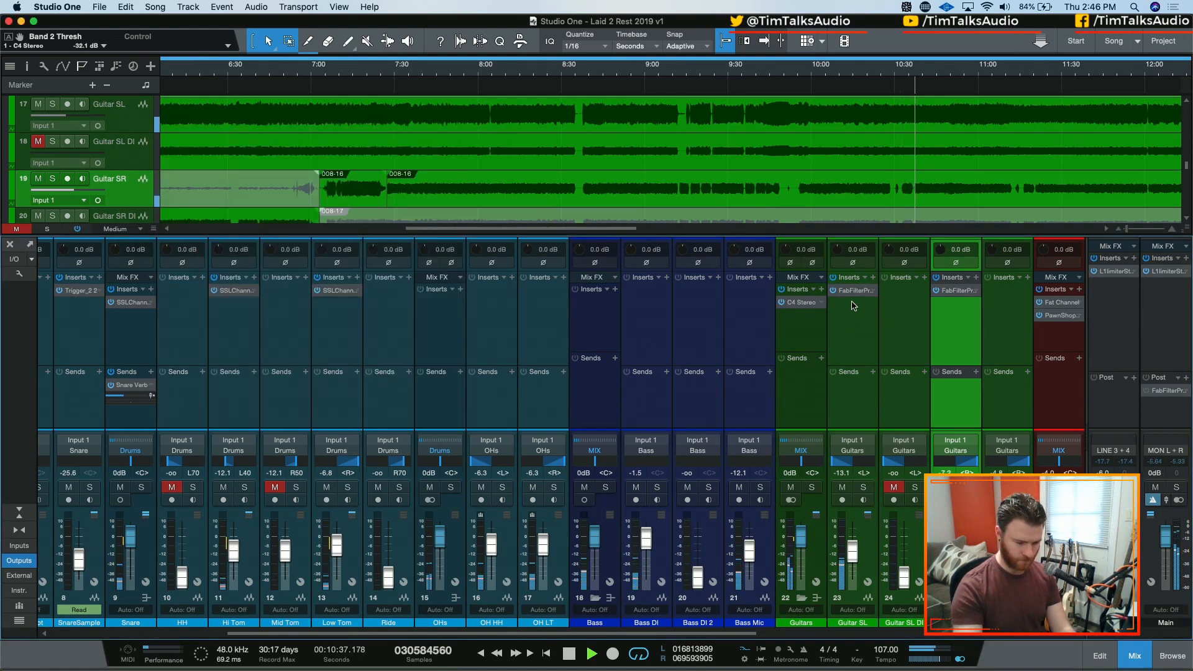
Step: Insert the CLA-3A Stereo compressor after the C4 on the Guitars bus
left_click(822, 289)
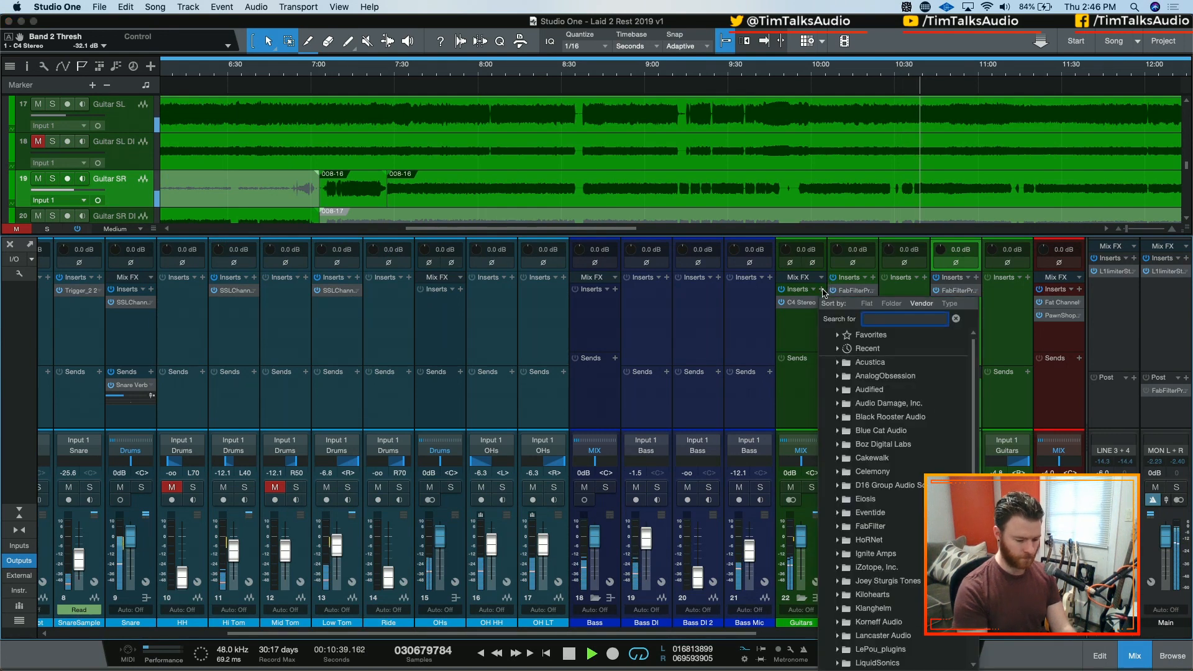
type("cla-")
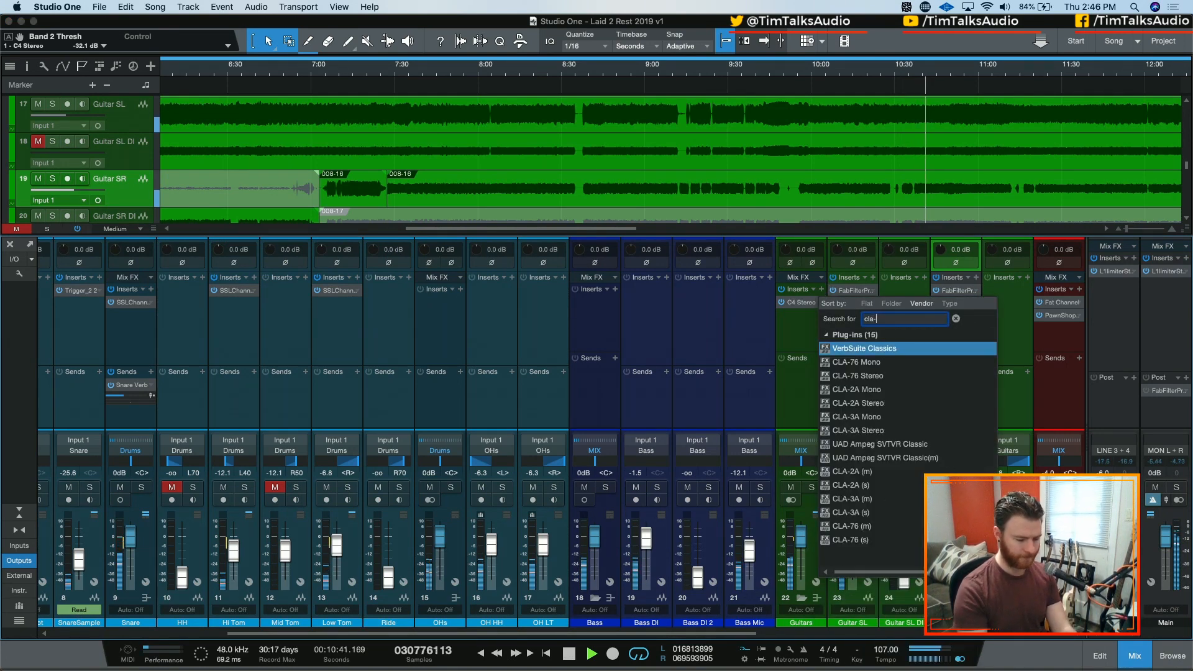
type("3a")
left_click(897, 363)
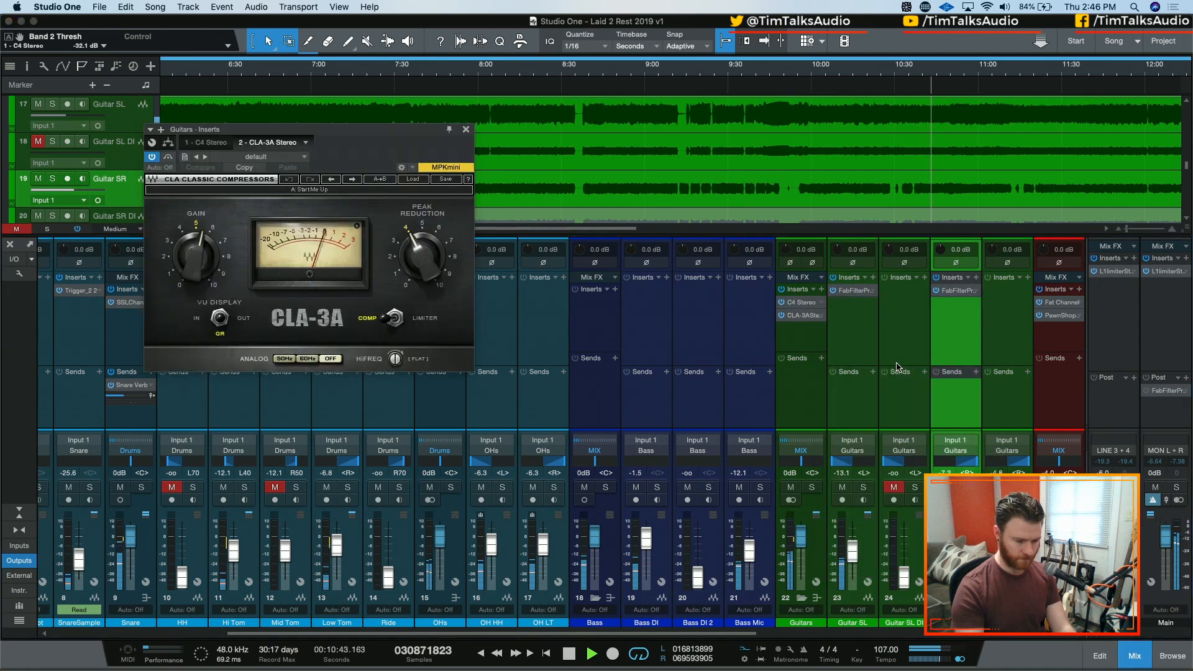
Step: Set the CLA-3A's gain to about 4.88 and peak reduction to about 5.45, and switch it to Limiter mode
left_click_drag(202, 259, 203, 275)
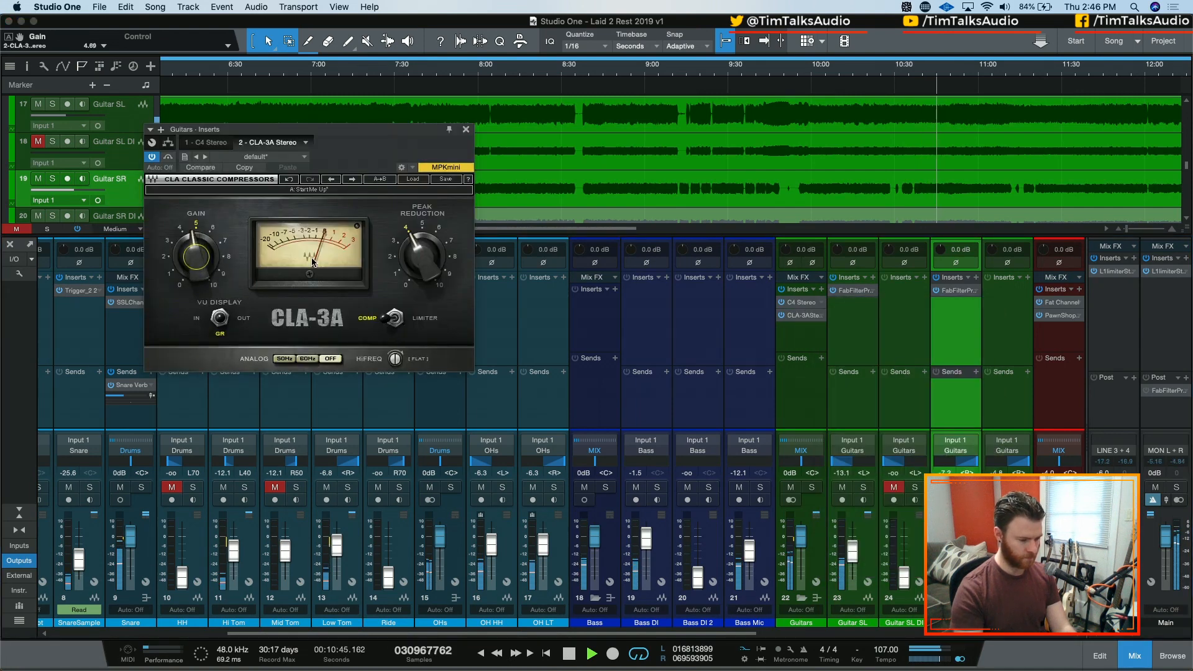
left_click_drag(423, 258, 423, 238)
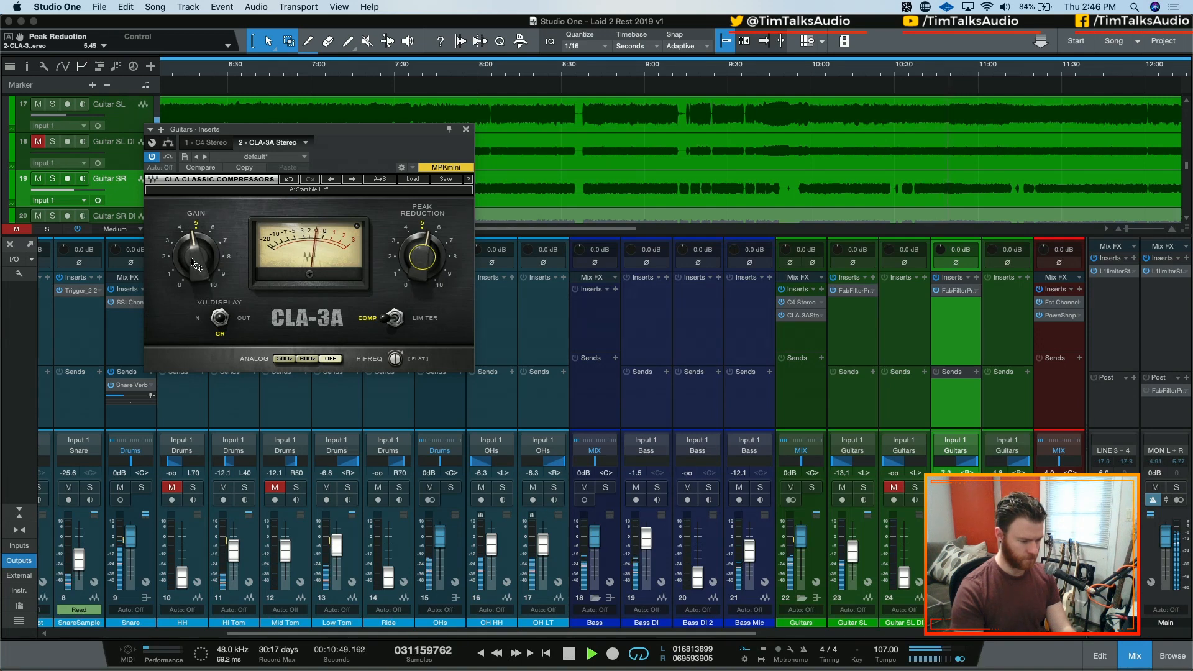
left_click_drag(197, 273, 197, 271)
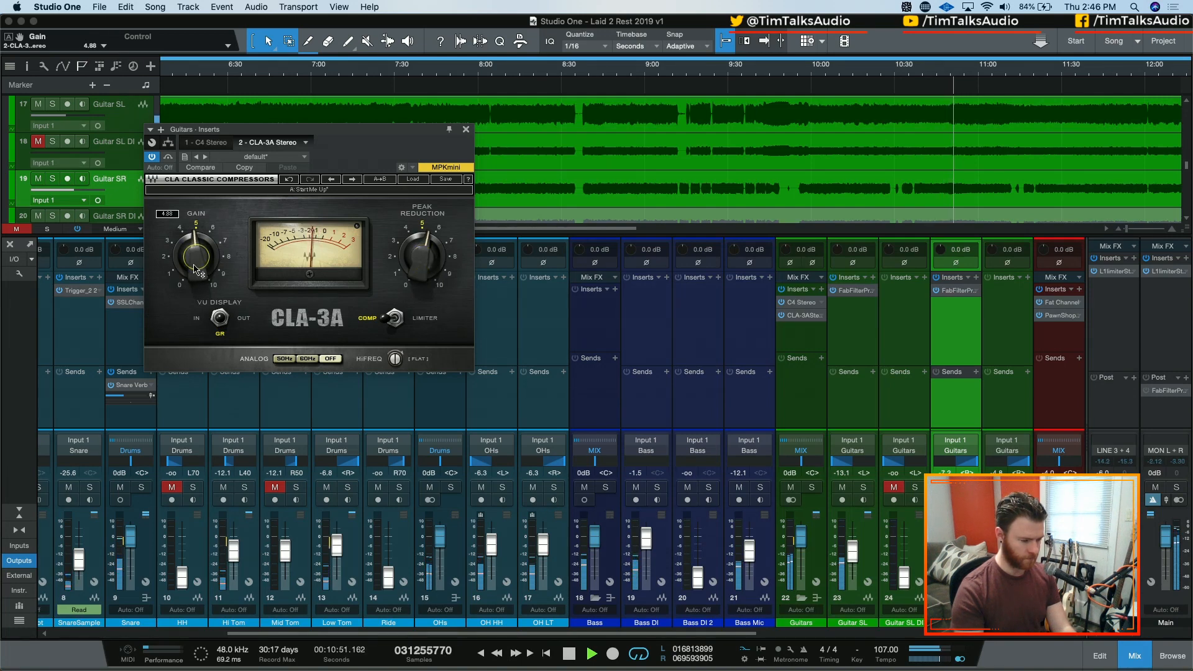
left_click(394, 318)
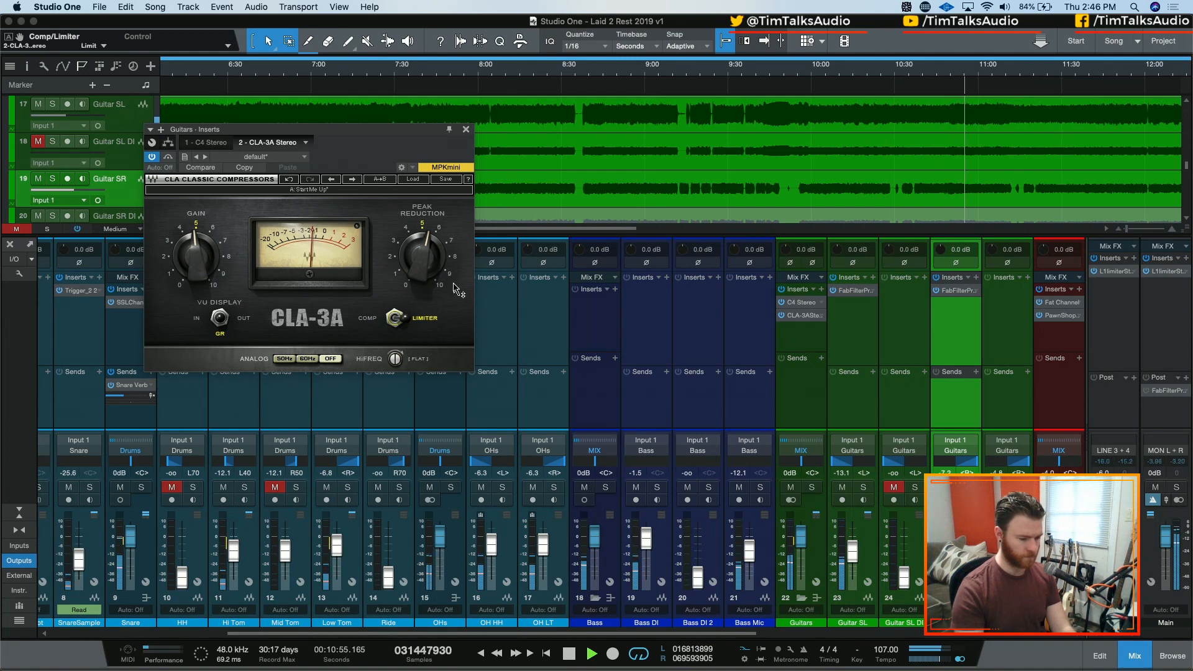
Step: Compare the CLA-3A bypassed and active on the soloed Guitars bus, trim its gain to about 4.52, and return to the full mix
left_click(812, 488)
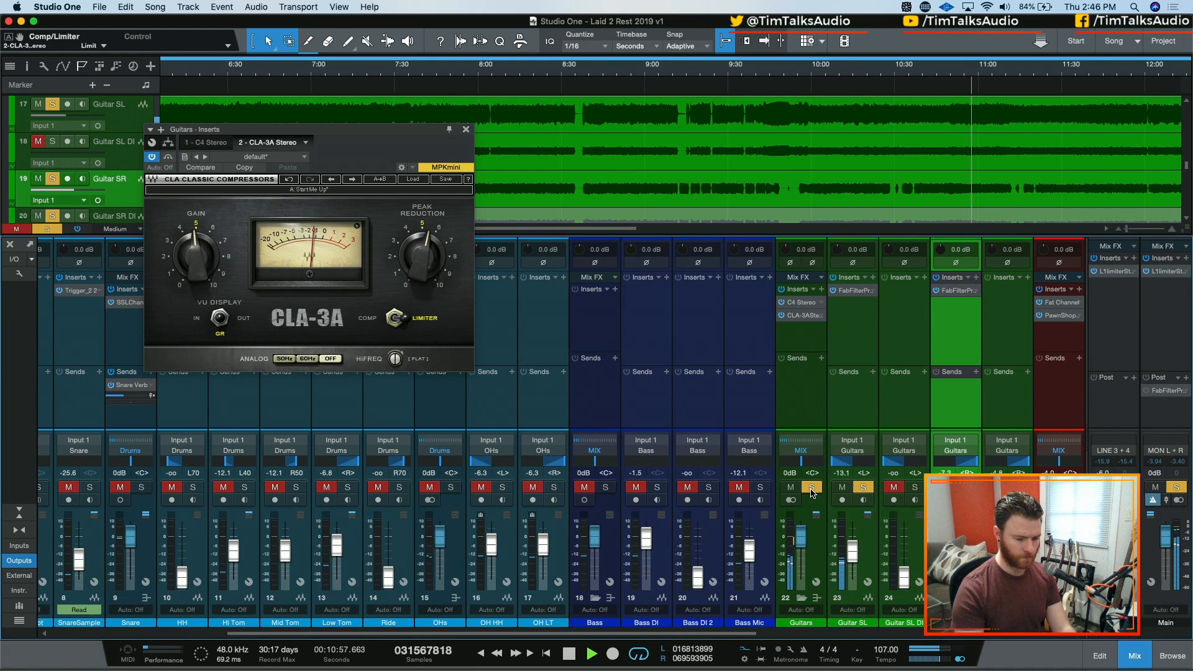
left_click(153, 157)
left_click(153, 158)
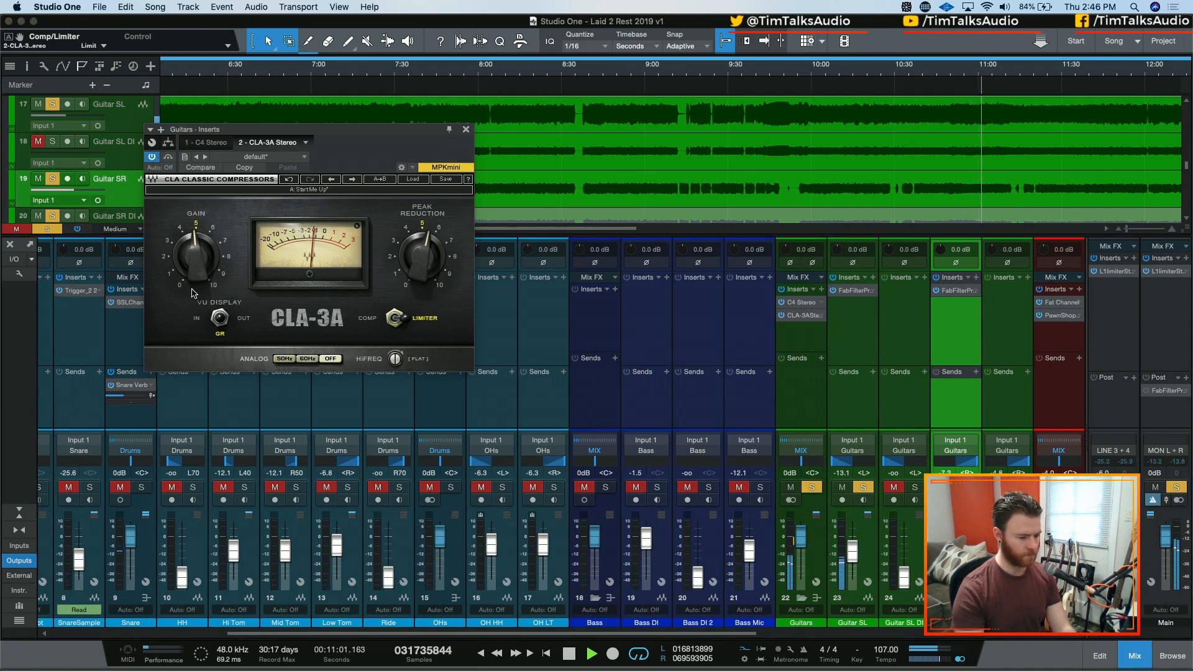
left_click(155, 157)
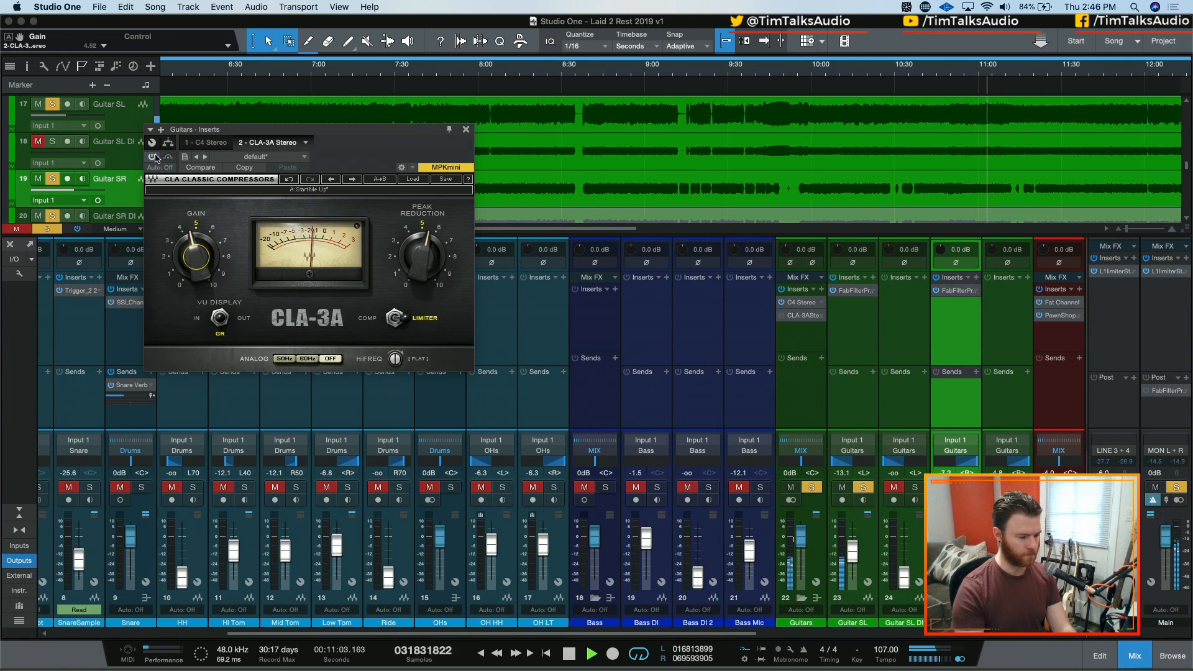
left_click(155, 158)
key("space")
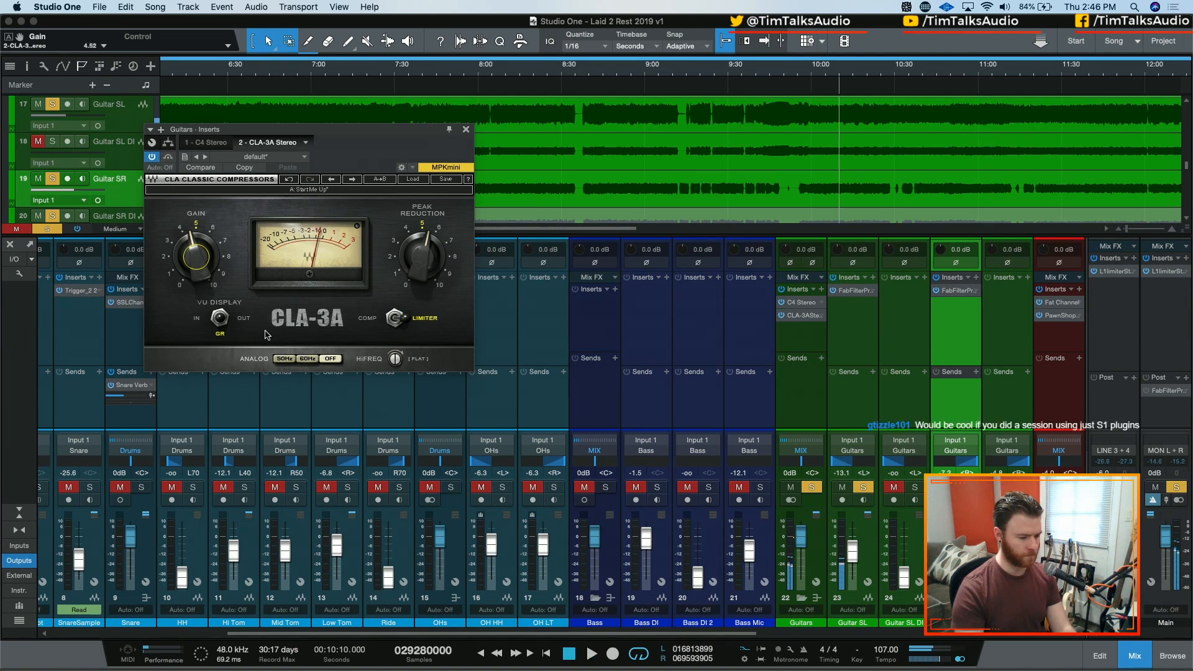
left_click(824, 501)
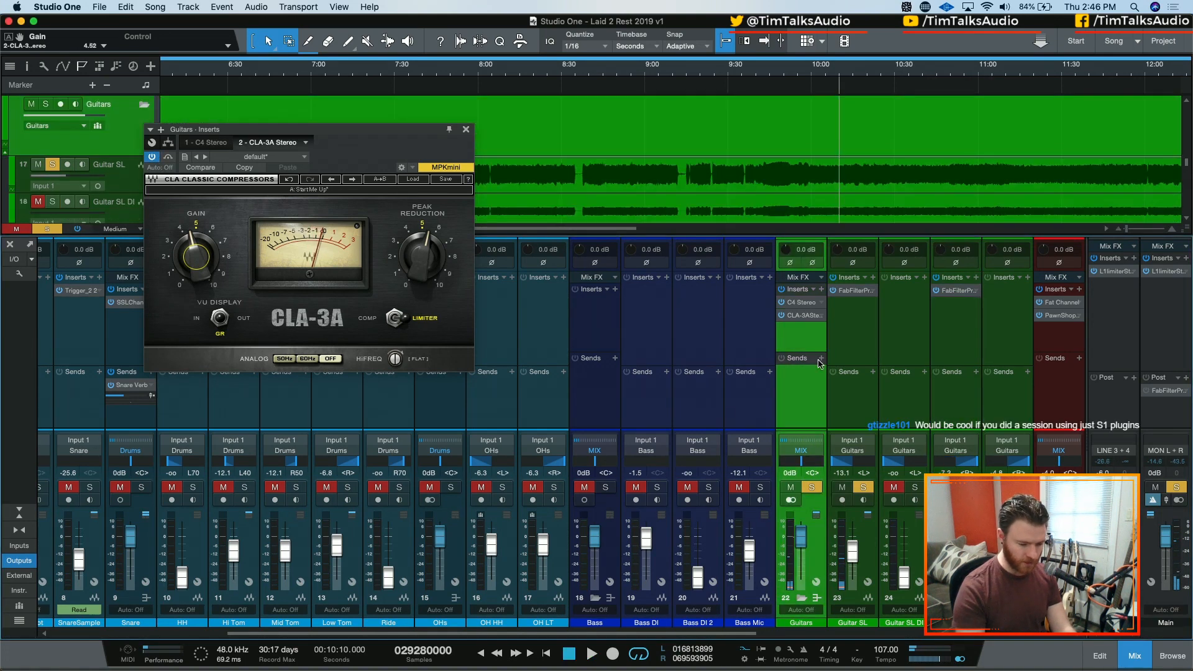
left_click(814, 488)
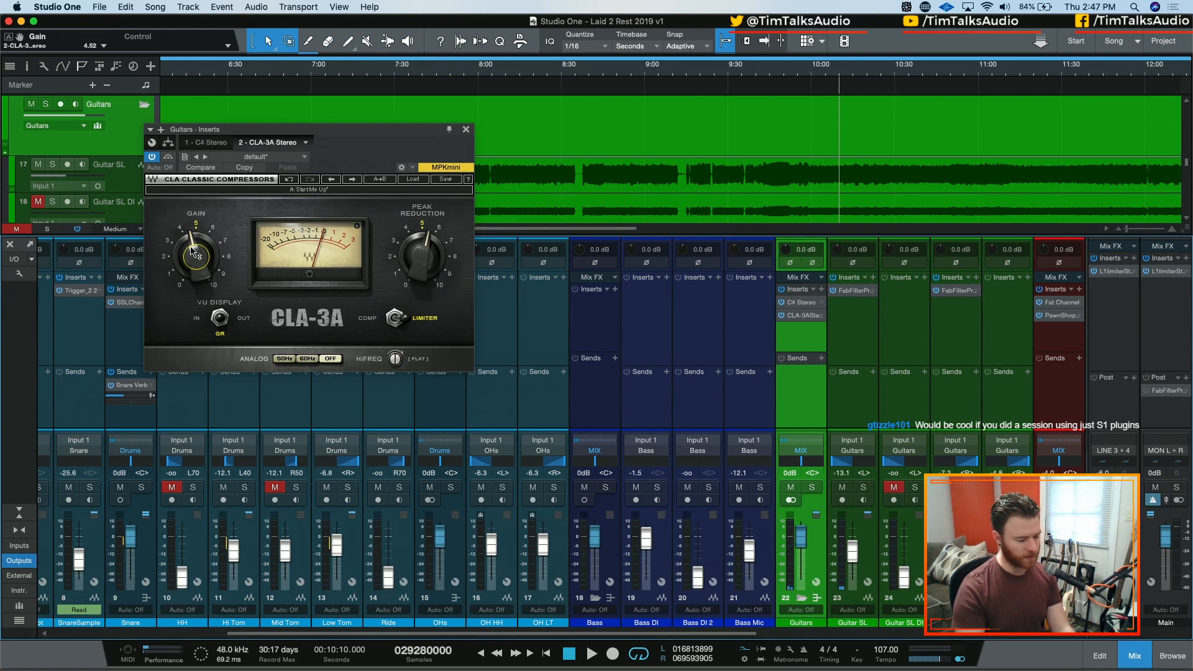
Step: Review the C4 and CLA-3A settings on the Guitars bus, and close the plug-in window once playback is running
mouse_move(193, 253)
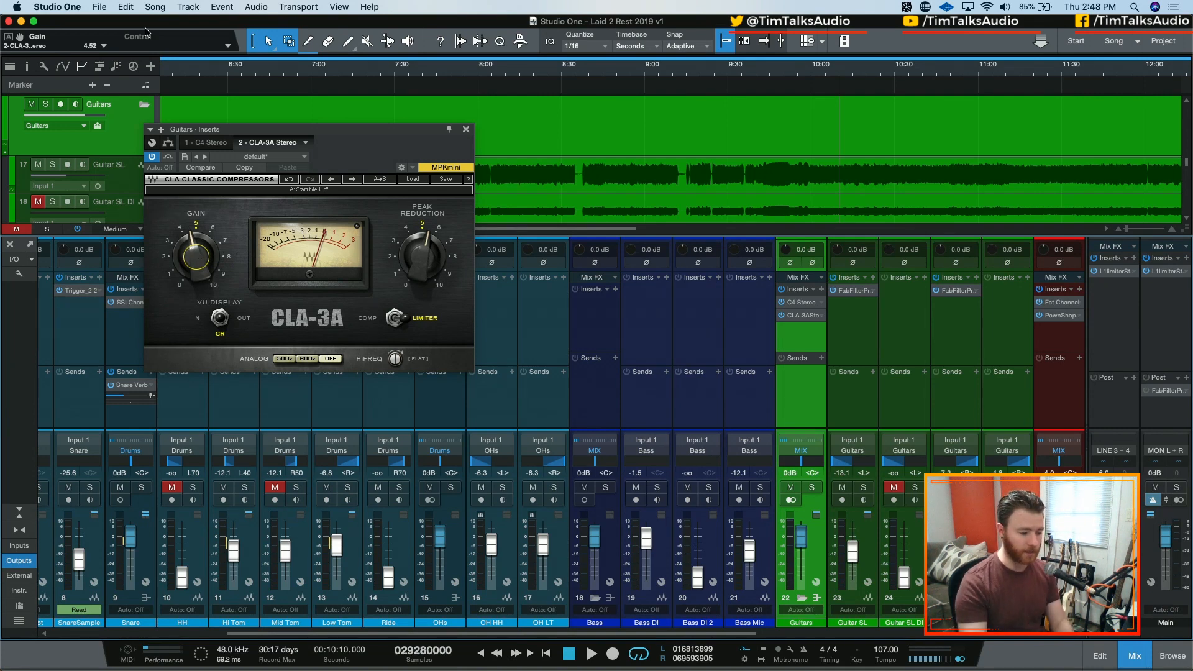
left_click(206, 143)
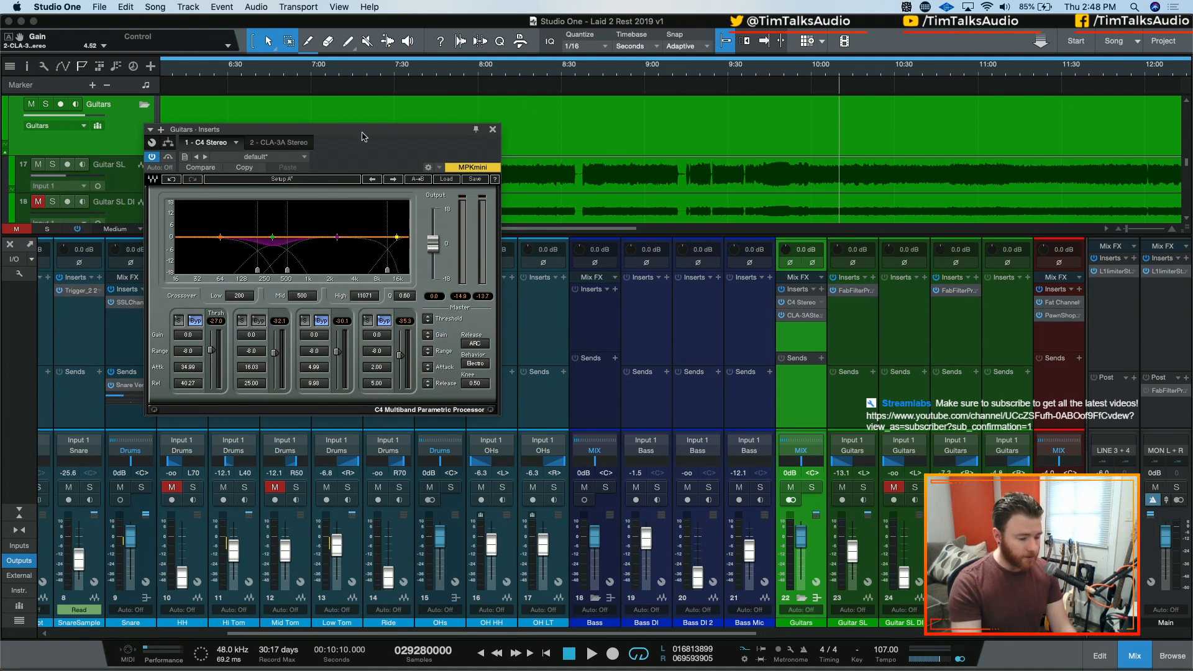
left_click(298, 143)
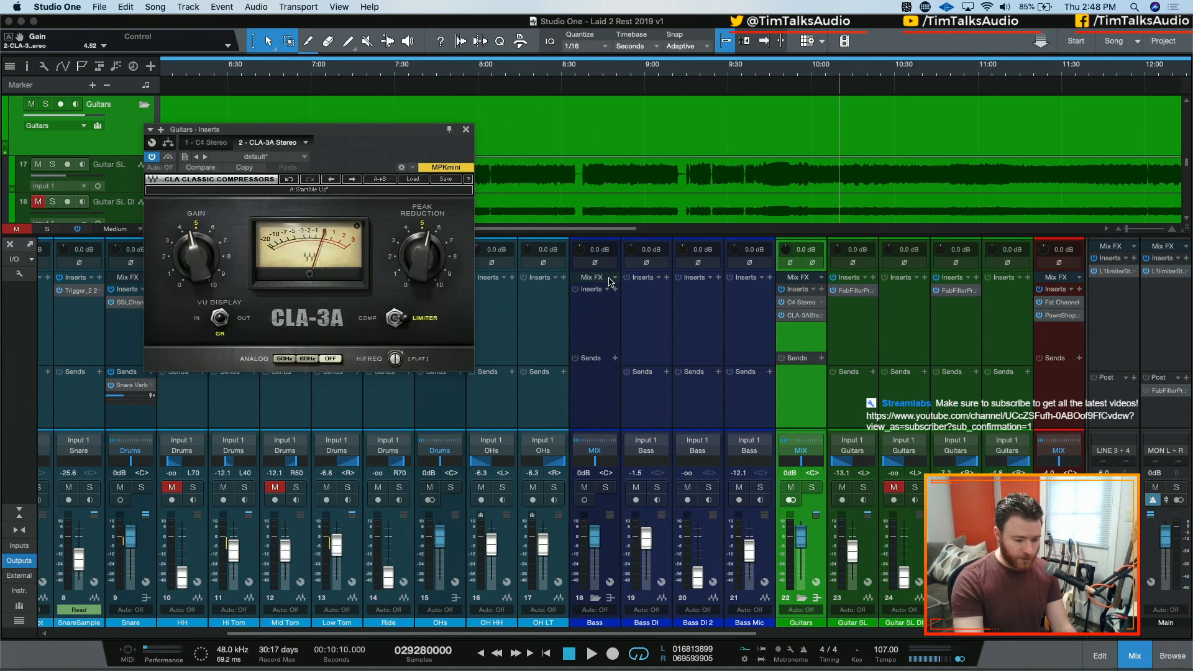
key("space")
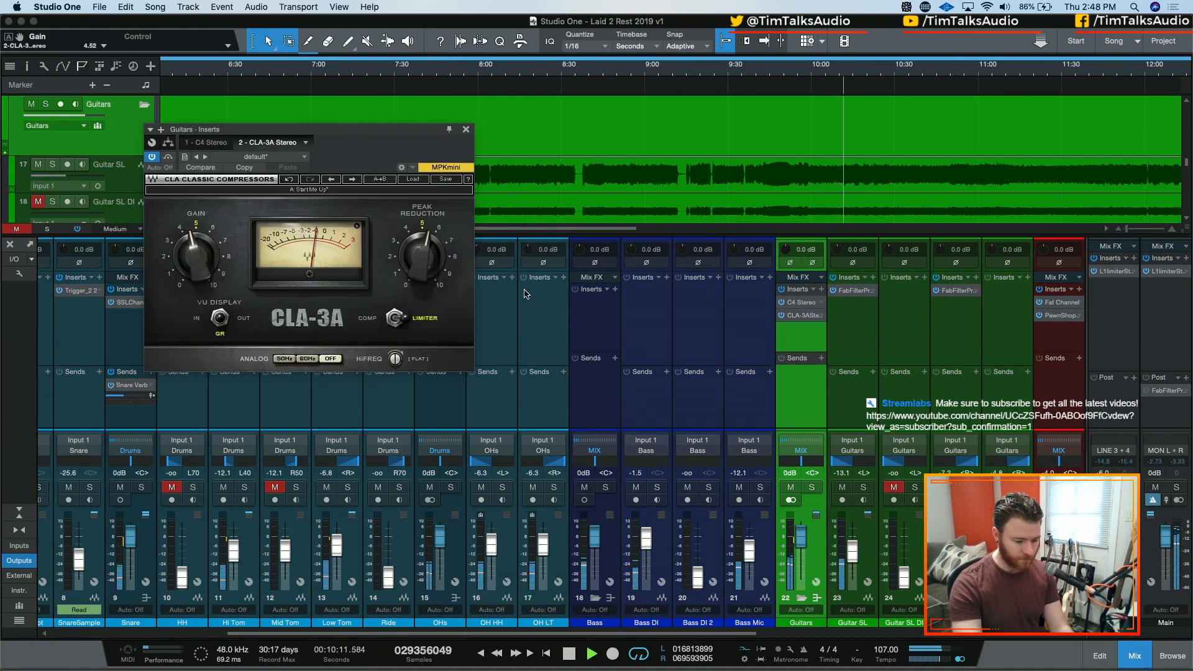
left_click(467, 130)
Step: Listen to the Bass bus and the Bass Mic channel, each soloed in turn and compared with the full mix
left_click(606, 487)
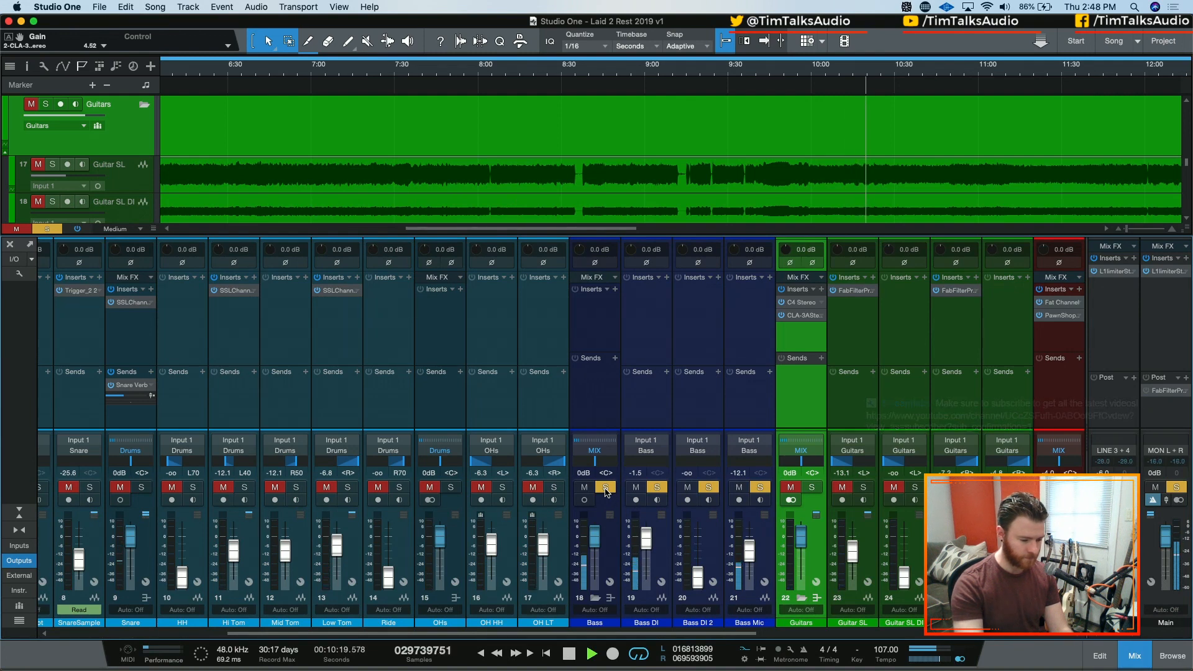
left_click(606, 488)
key("space")
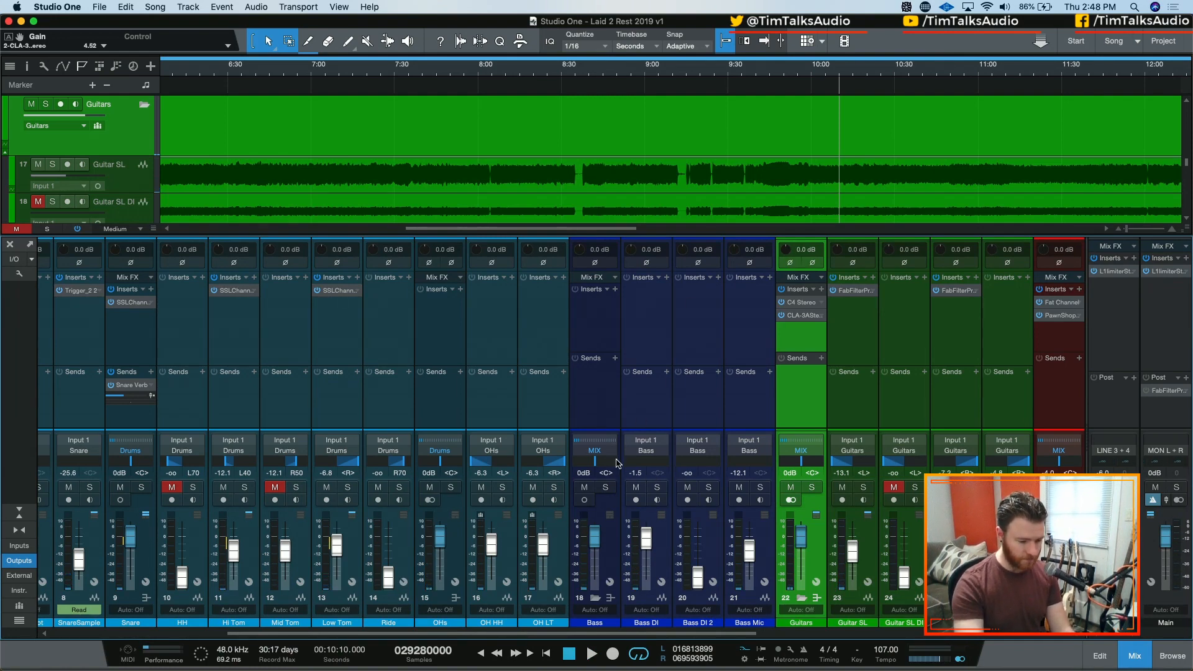
key("space")
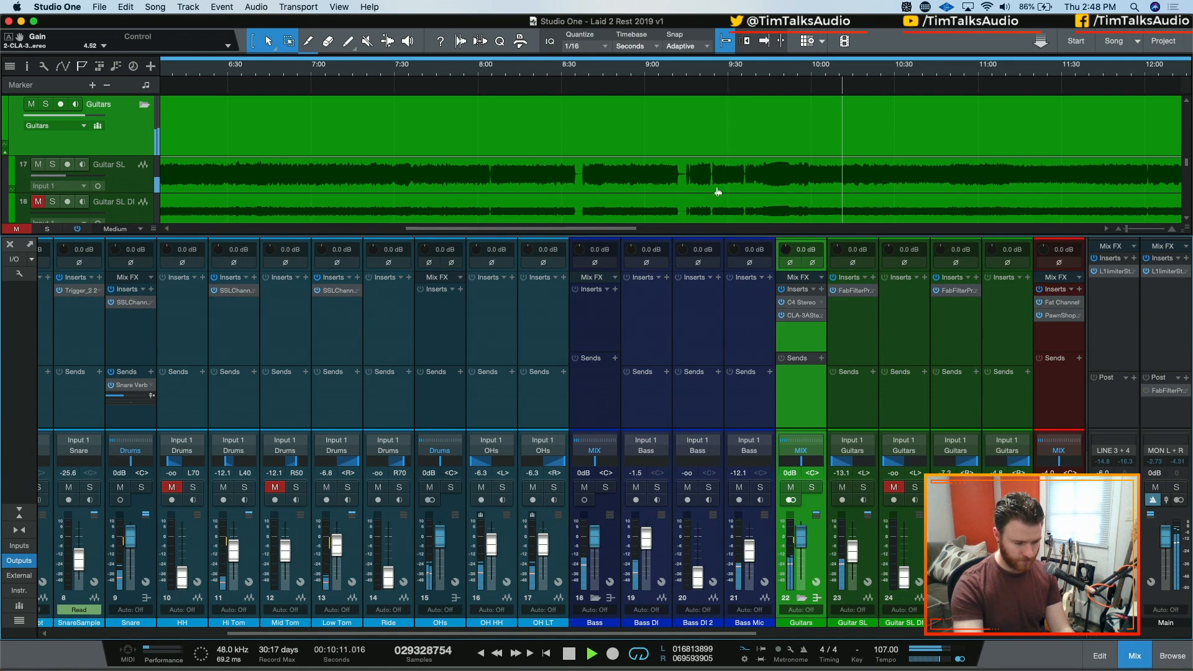
scroll(713, 192, "right", 5)
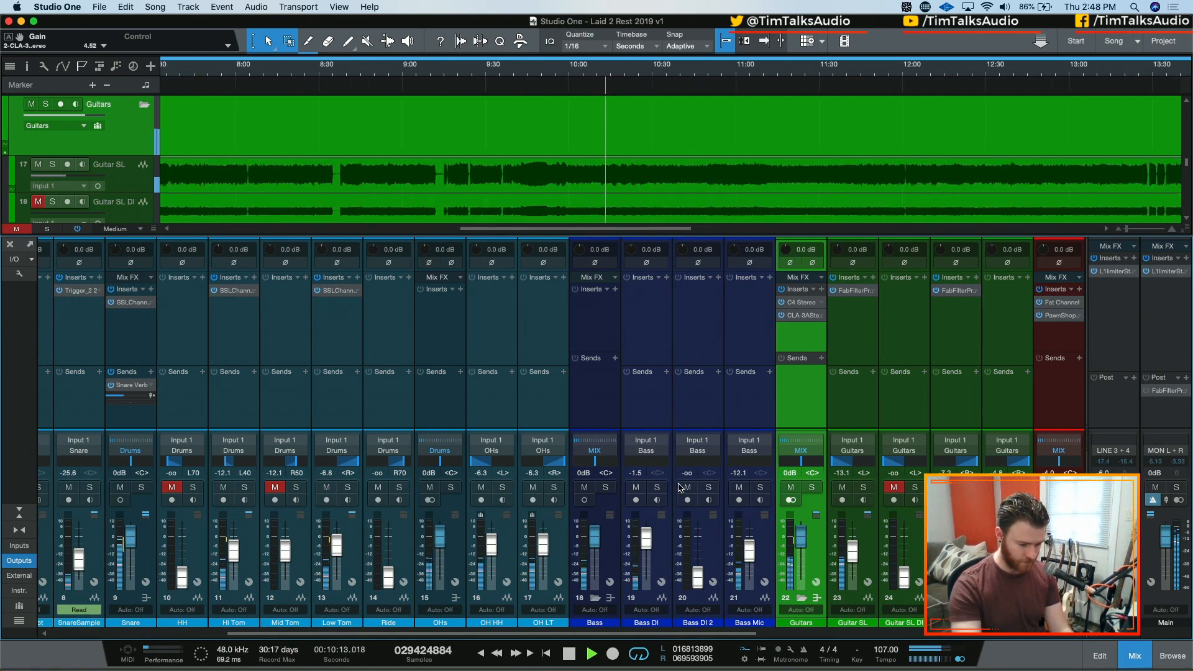
left_click(761, 488)
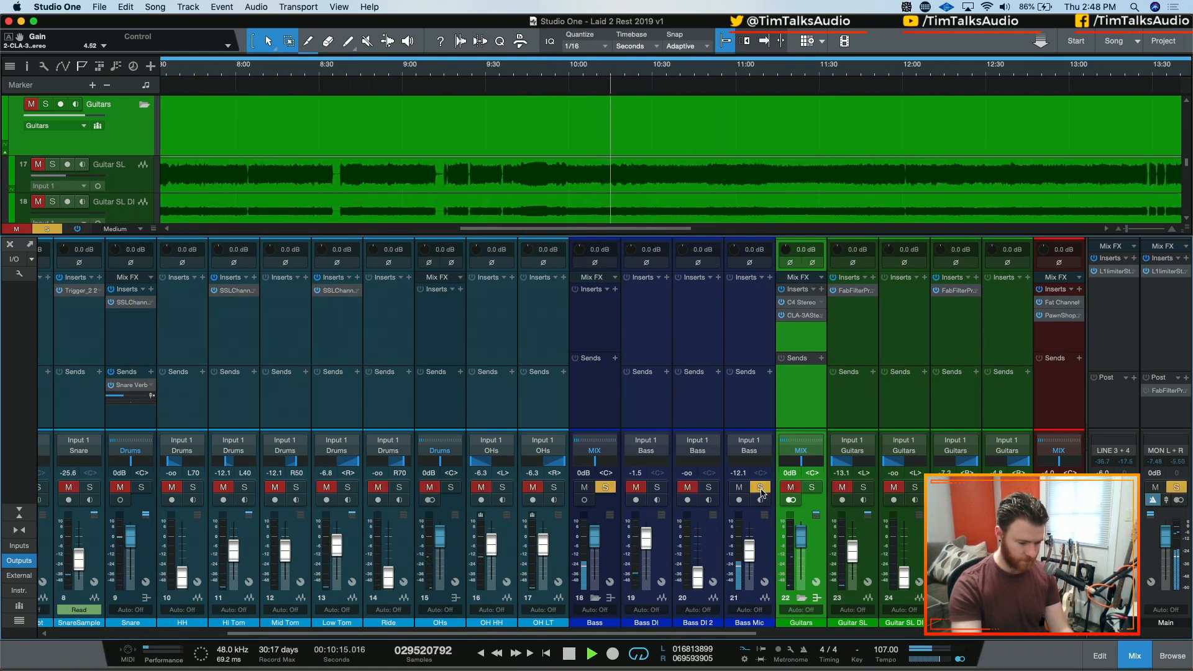
left_click(761, 489)
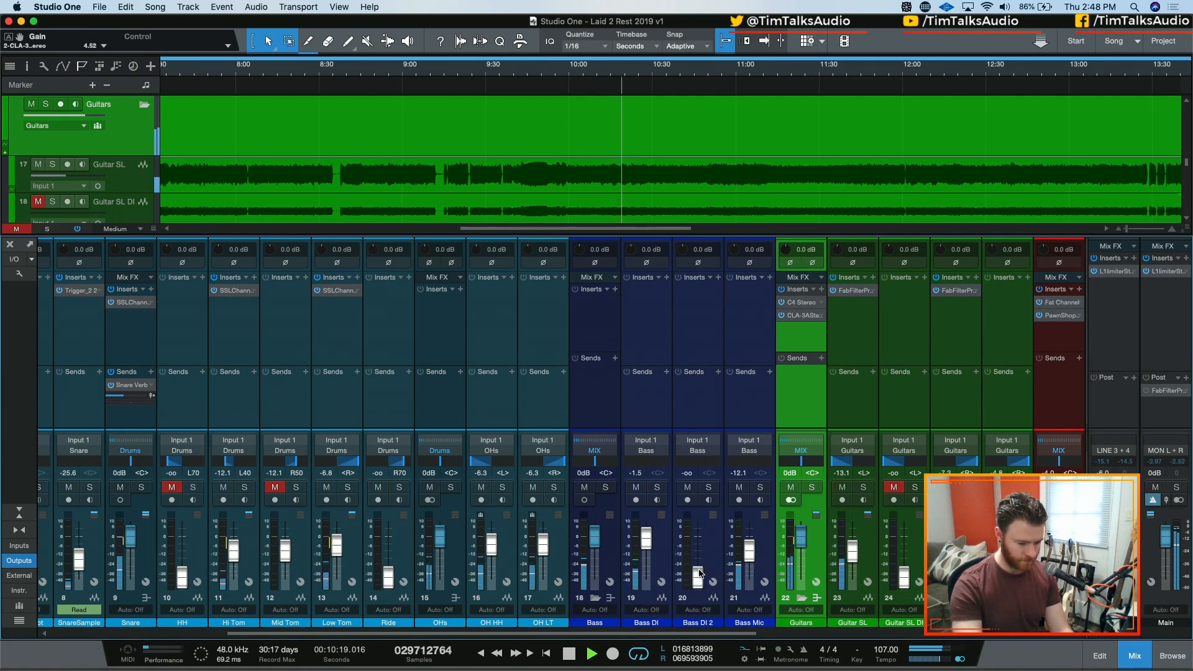
key("space")
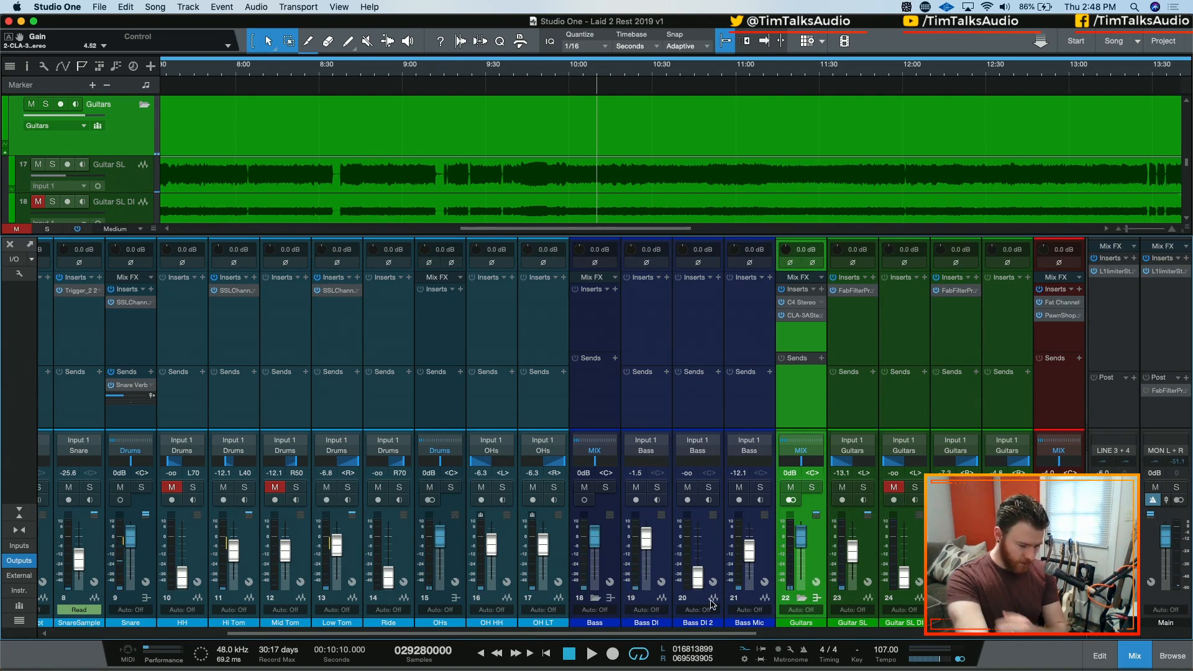
Step: Select the Bass DI 2 channel and insert FabFilter Pro-Q 3 on it
left_click(718, 563)
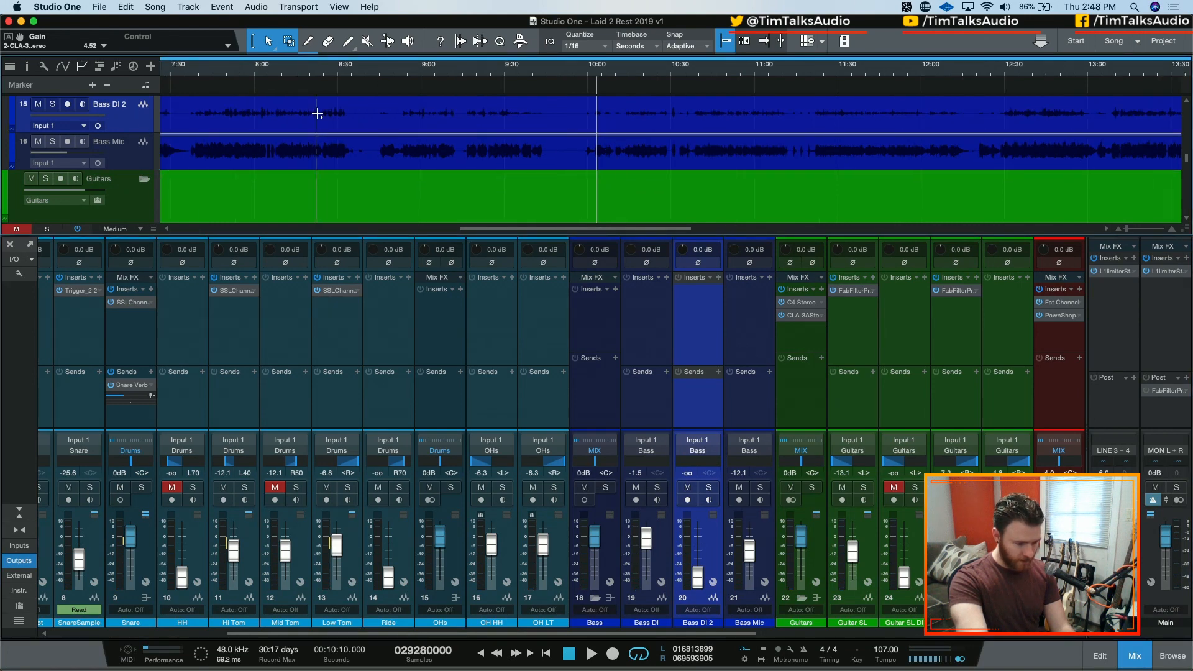
scroll(353, 144, "up", 4)
scroll(373, 138, "down", 4)
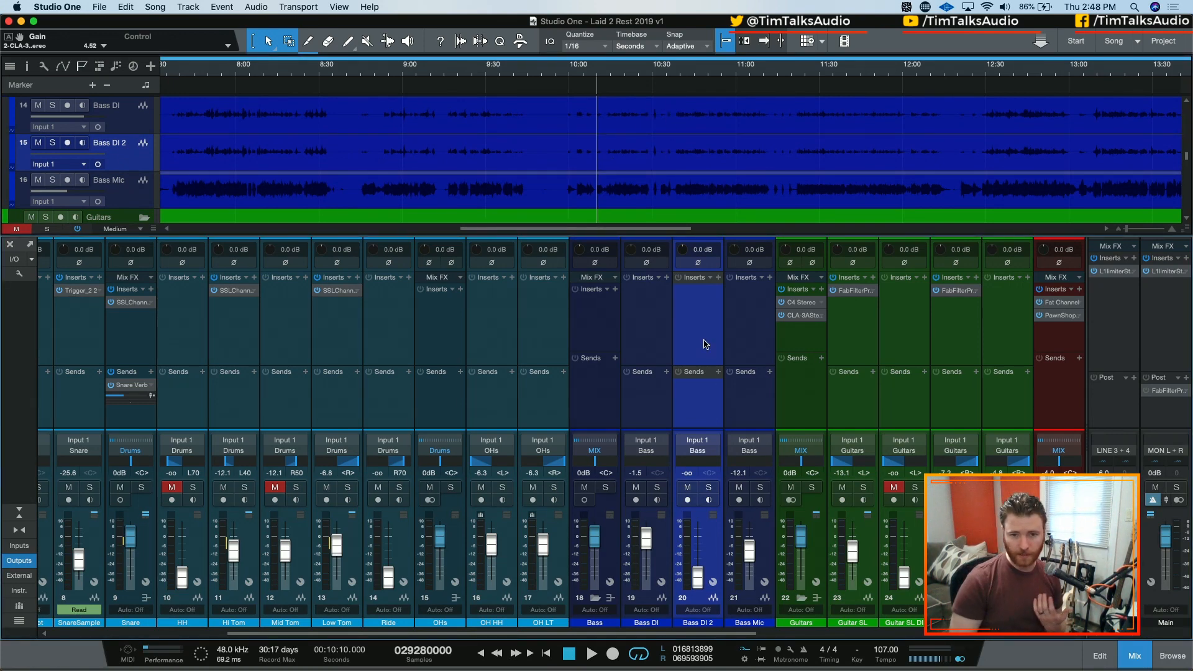
left_click(718, 277)
type("fab")
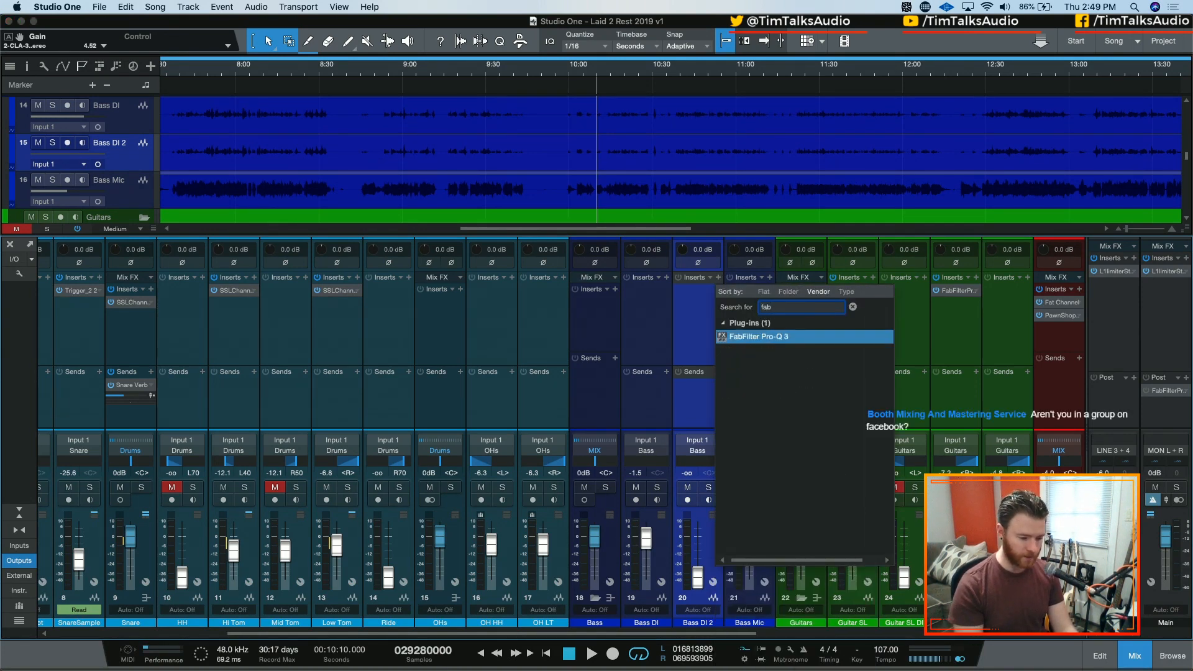
key("Return")
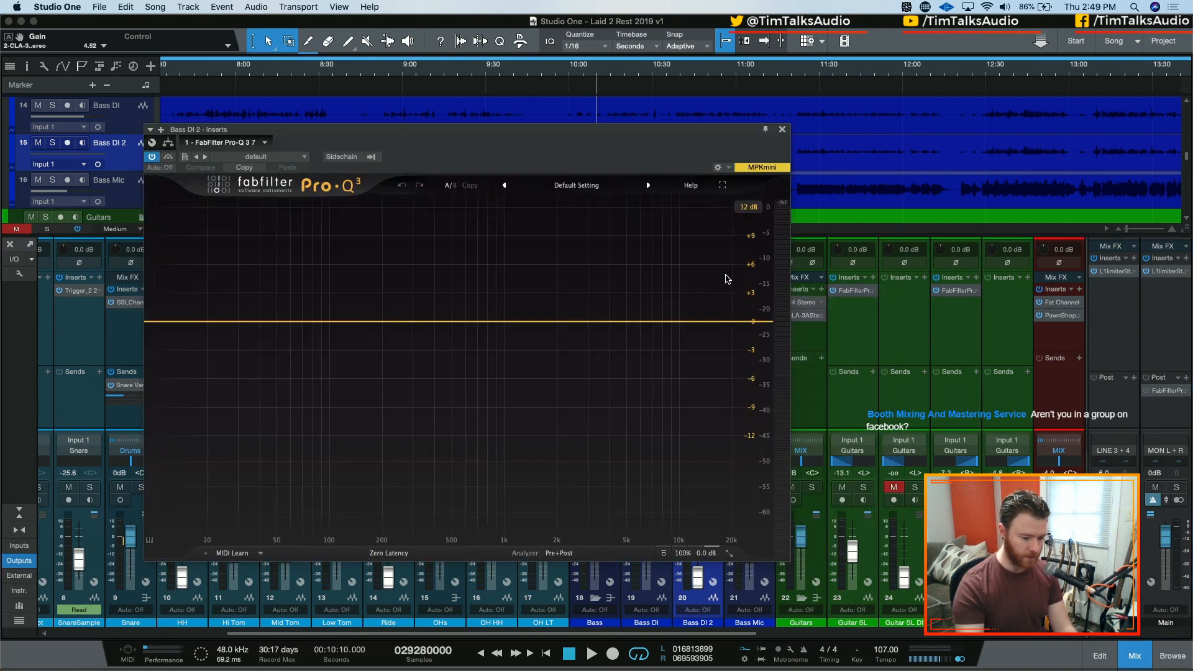
Step: Raise the Bass DI 2 fader to 0 dB and solo the channel during playback, keeping its Pro-Q 3 window open
key("space")
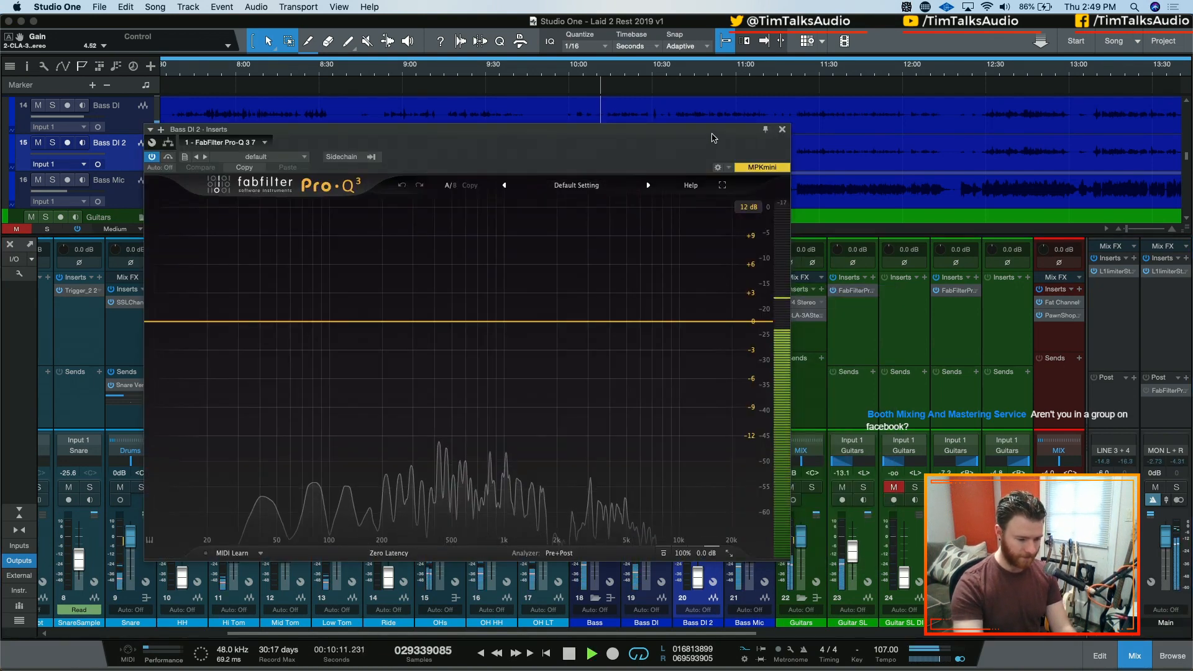
left_click_drag(749, 151, 510, 422)
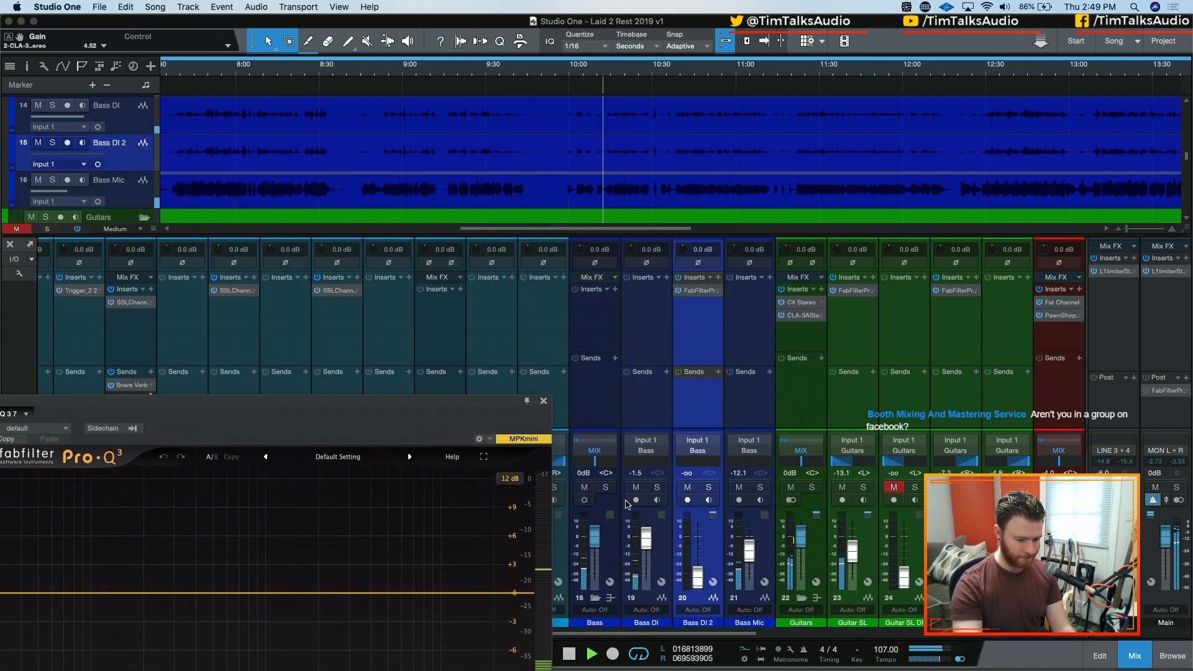
left_click(698, 575, "super")
left_click(708, 489)
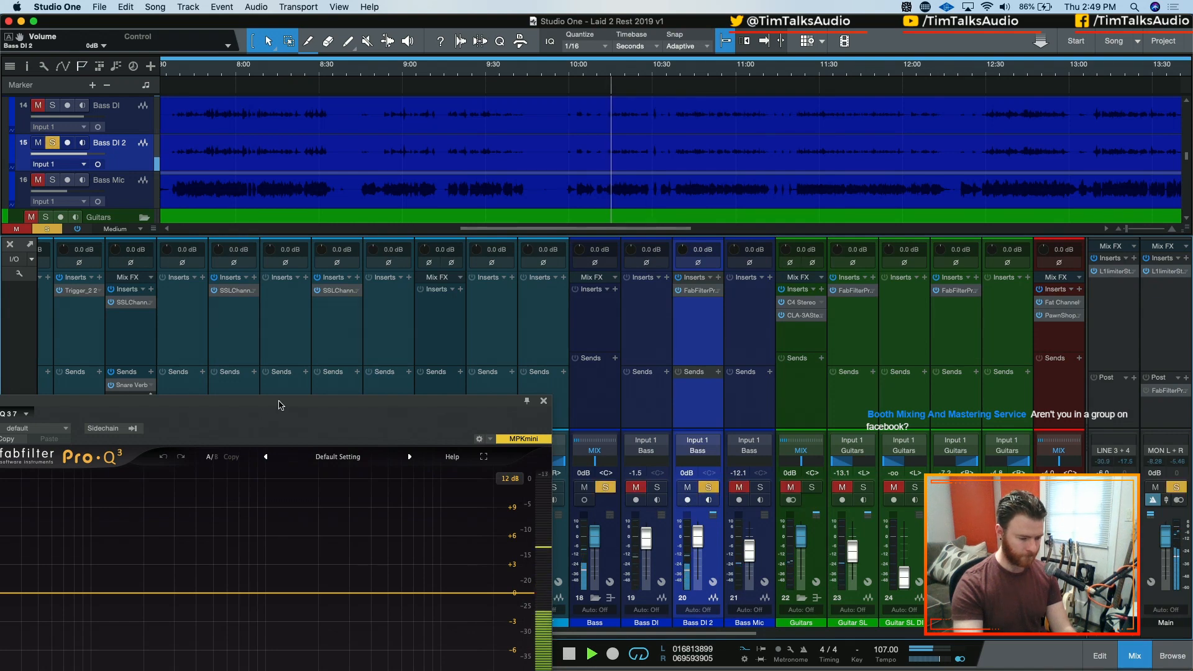
left_click_drag(282, 408, 568, 112)
Step: Add a low cut at about 46.7 Hz, a high cut at about 6150 Hz and a 7.2 dB bell boost near 110 Hz
left_click_drag(248, 293, 324, 293)
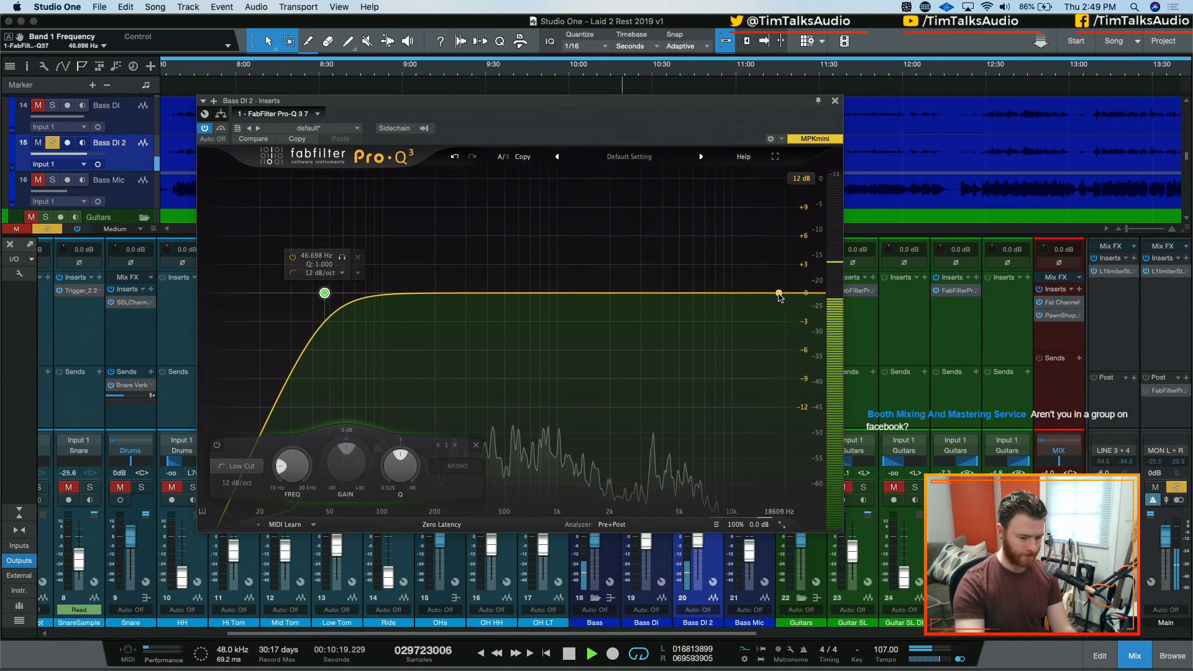
left_click_drag(777, 294, 683, 302)
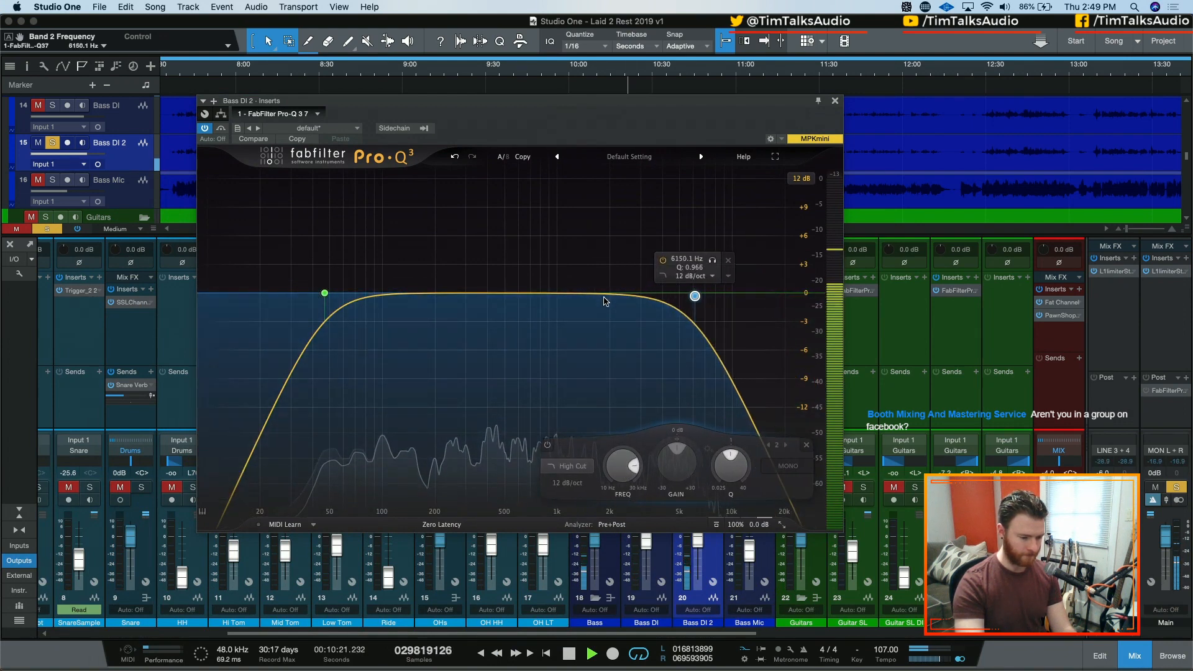
left_click_drag(589, 293, 389, 225)
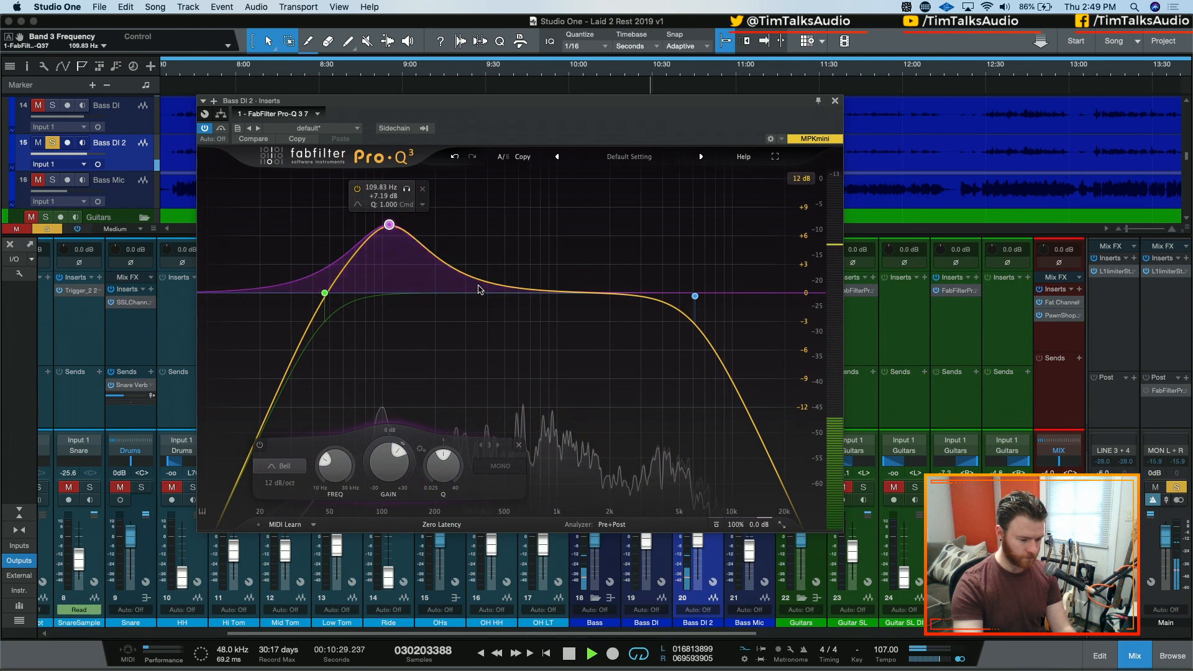
Step: Add a fourth bell band, sweep it through the low mids, and settle on a narrow cut of about 3.6 dB at 595 Hz
left_click_drag(504, 289, 503, 370)
key("space")
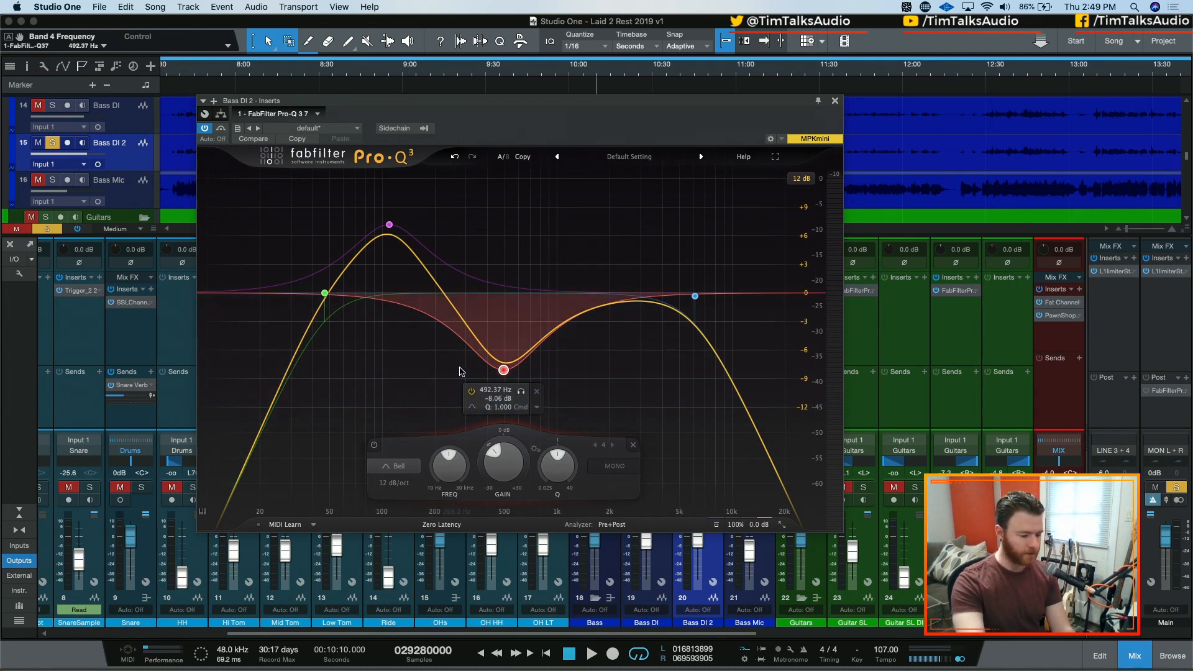
left_click_drag(504, 371, 494, 337)
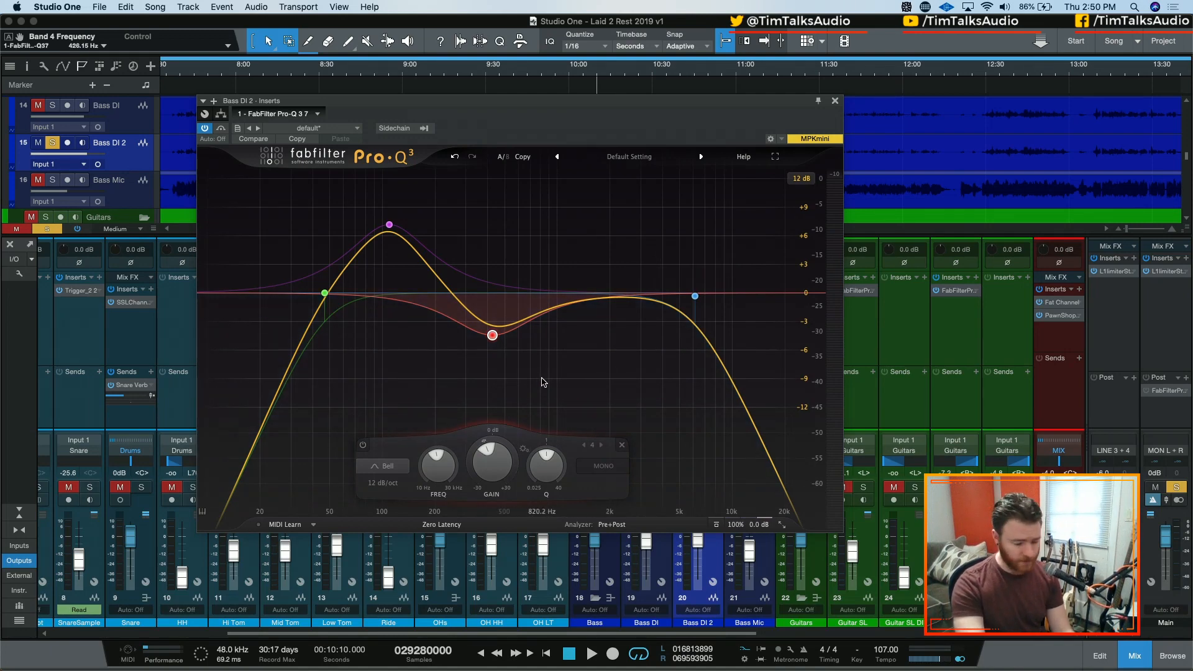
key("space")
left_click_drag(492, 335, 535, 239)
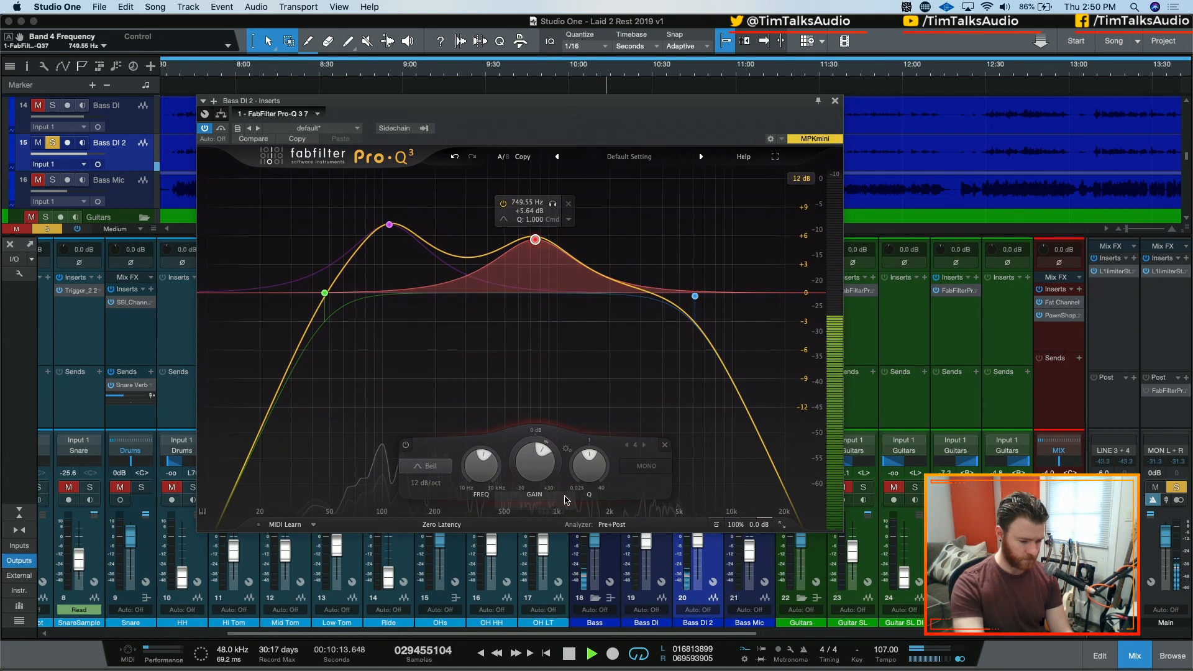
left_click_drag(589, 469, 467, 483)
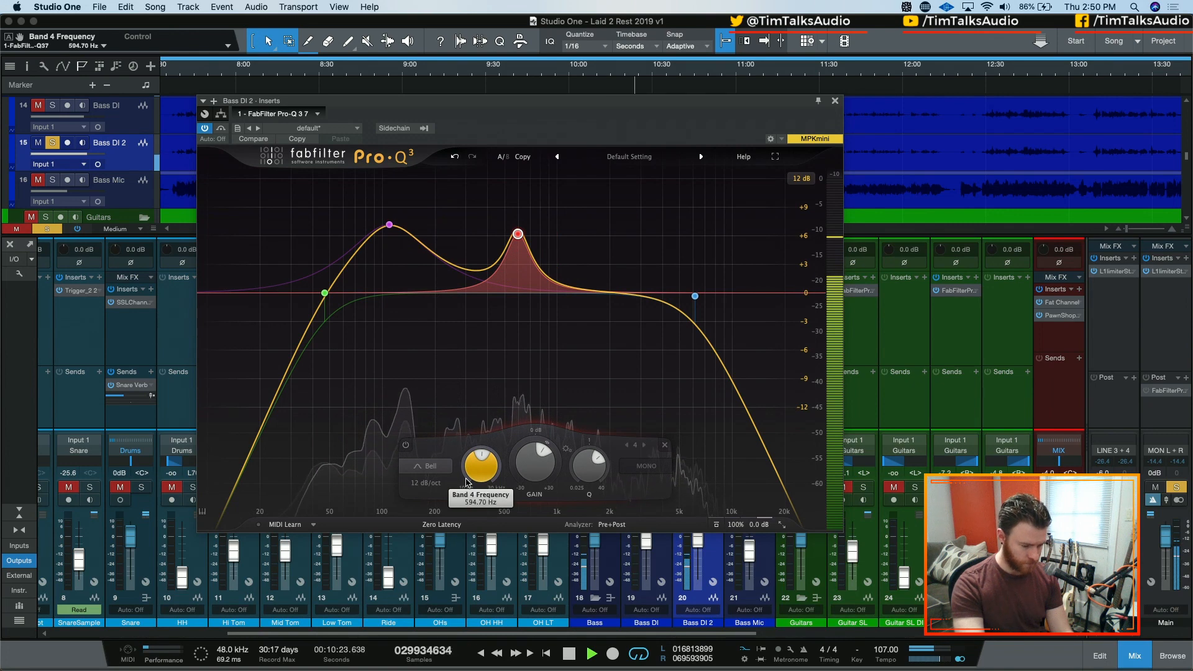
left_click_drag(533, 465, 526, 562)
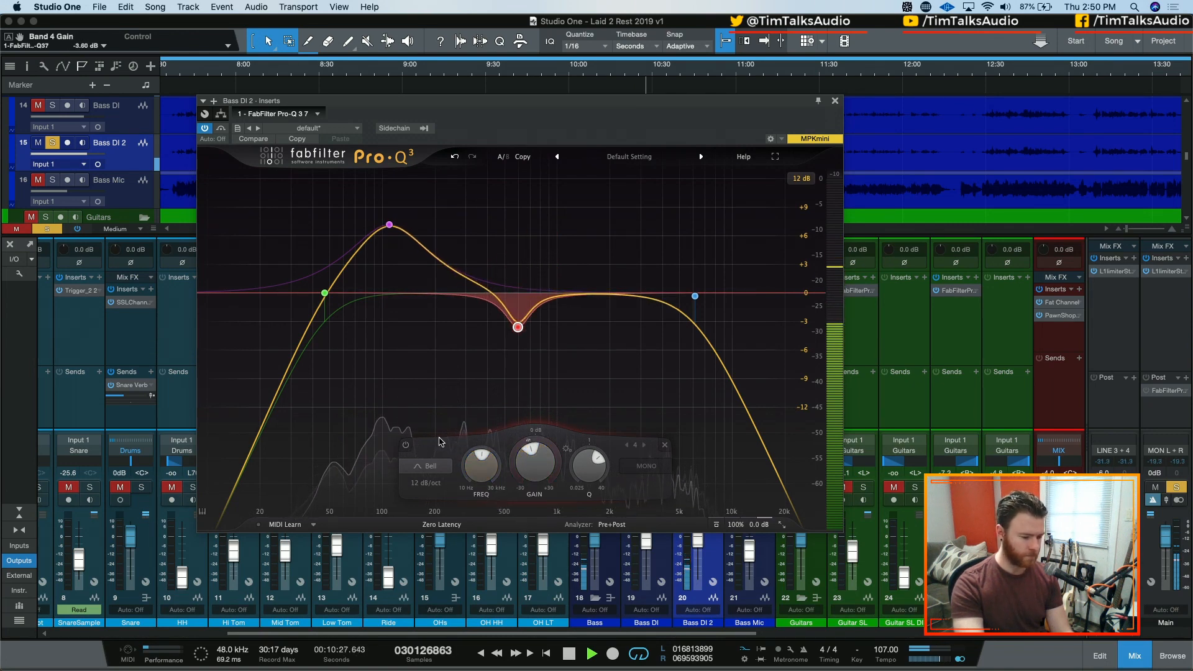
Step: Shift the low bell boost to about 123 Hz and add a bell boost of about 5.1 dB near 2.2 kHz
left_click_drag(389, 225, 398, 227)
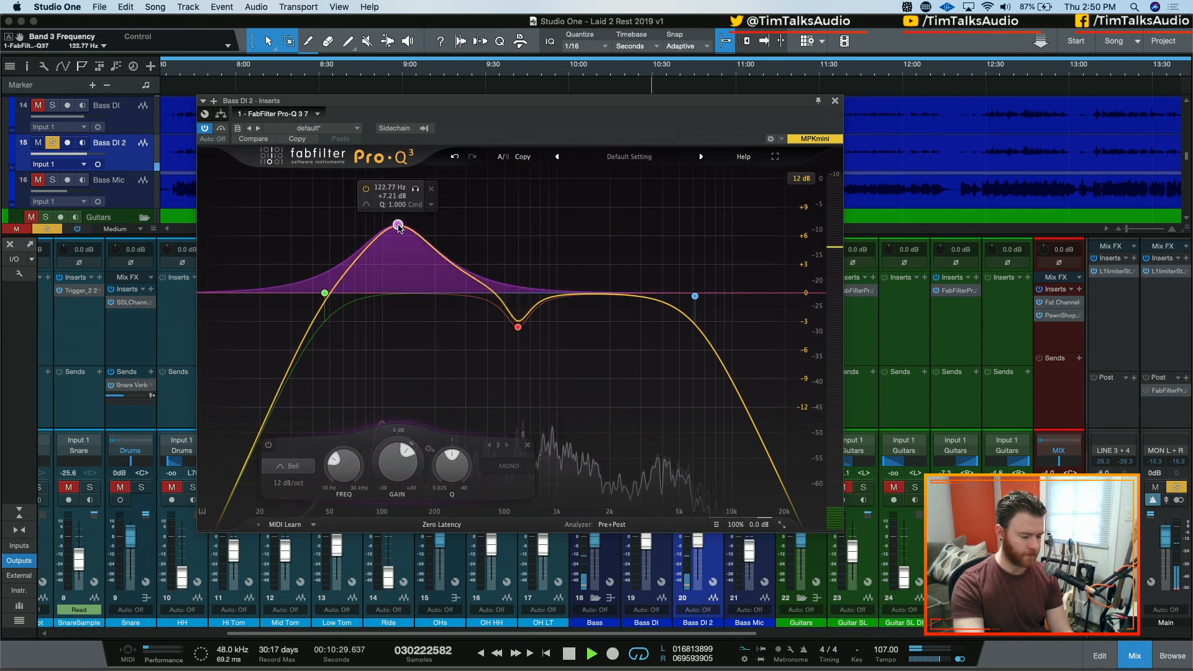
key("space")
double_click(618, 257)
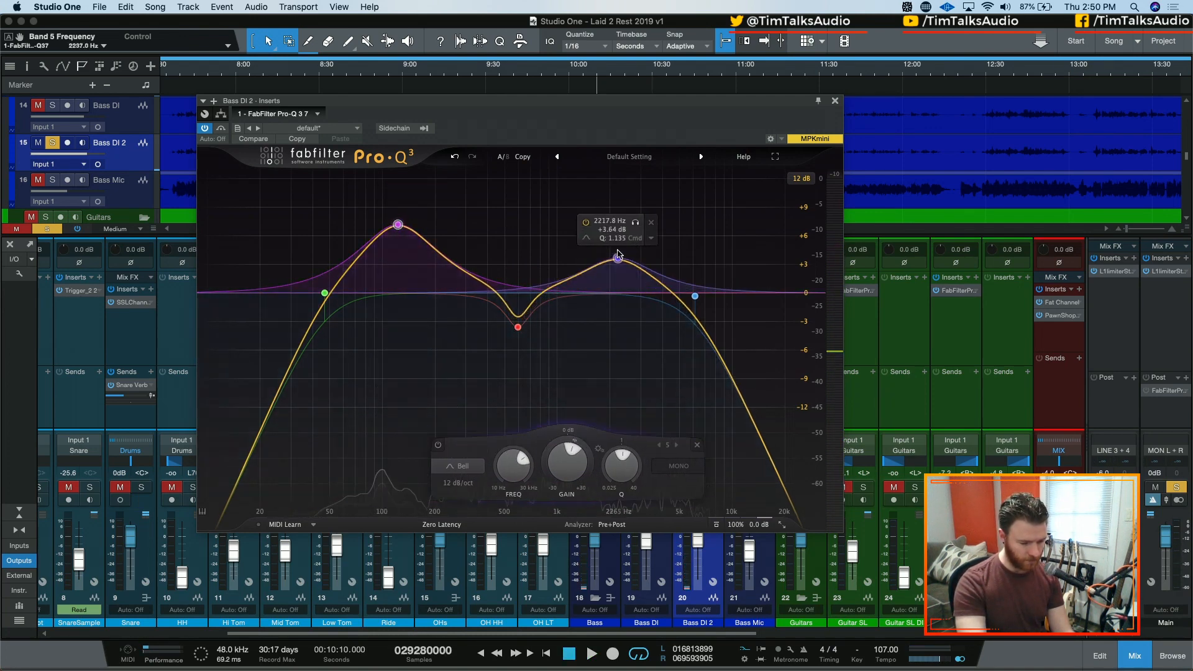
left_click_drag(617, 253, 616, 245)
key("space")
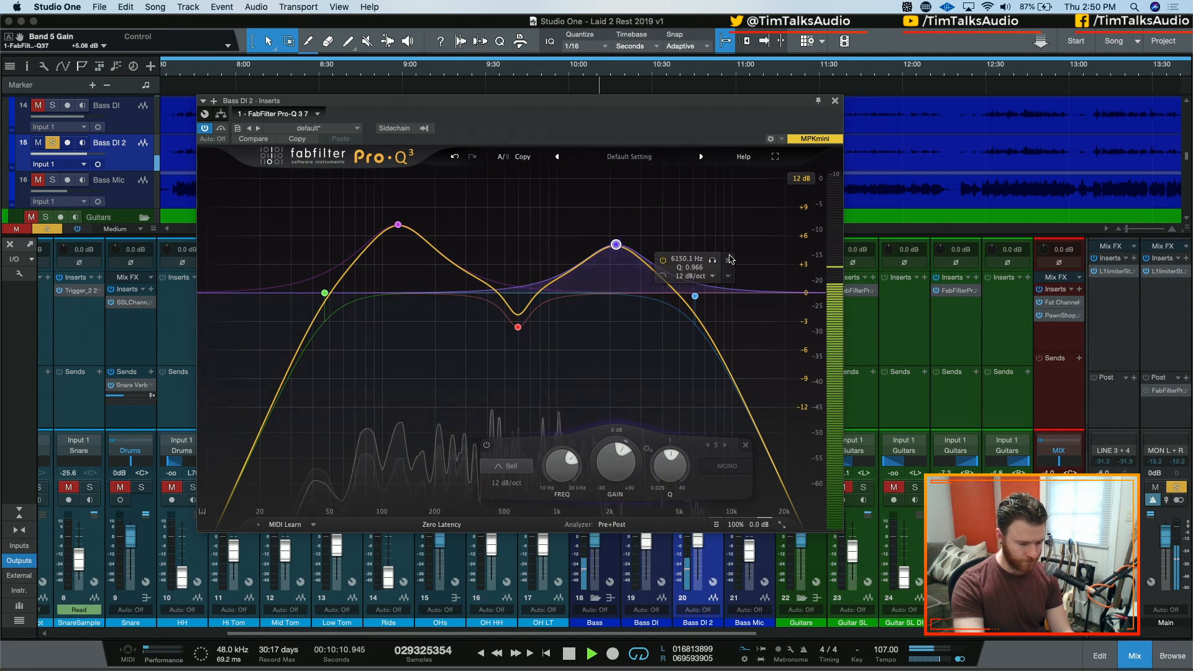
Step: Move the upper bell boost to about 2618 Hz and +6.1 dB, convert it to a high shelf, and restore it after trying its removal
left_click_drag(616, 245, 630, 234)
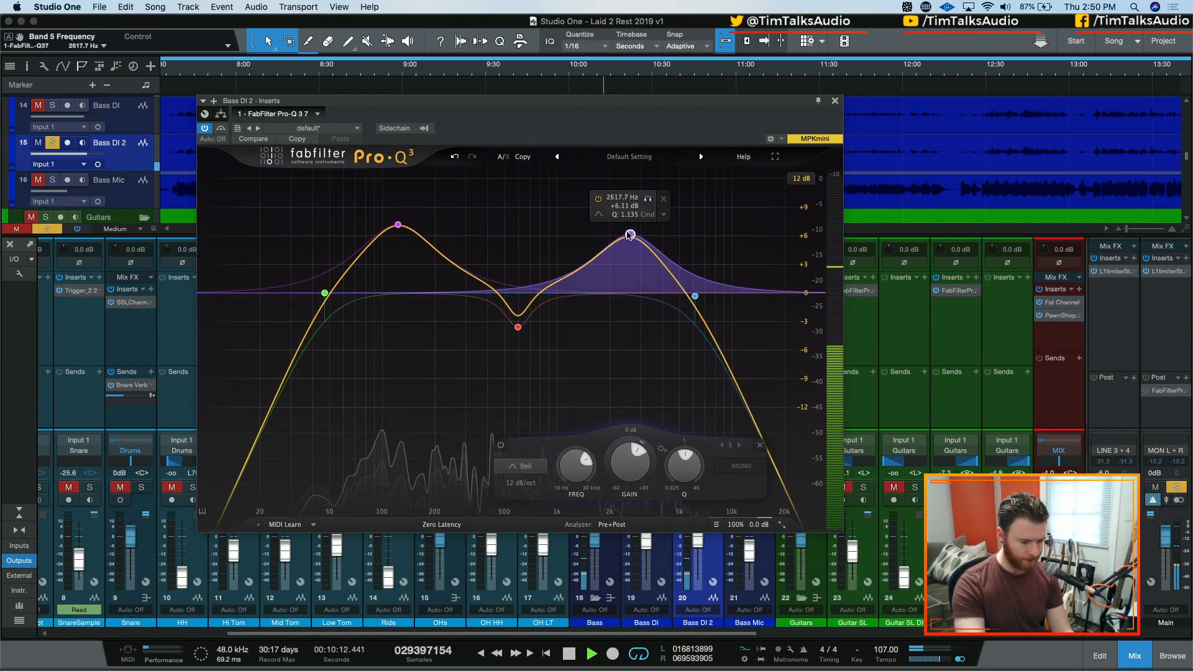
left_click(662, 214)
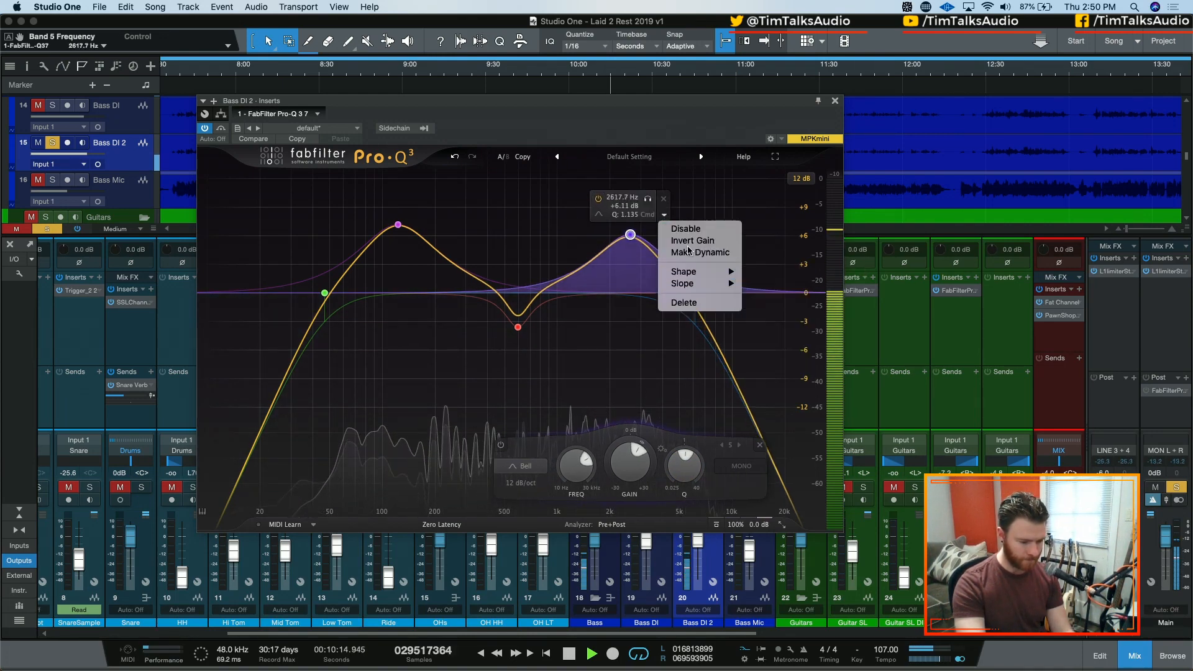
left_click(599, 214)
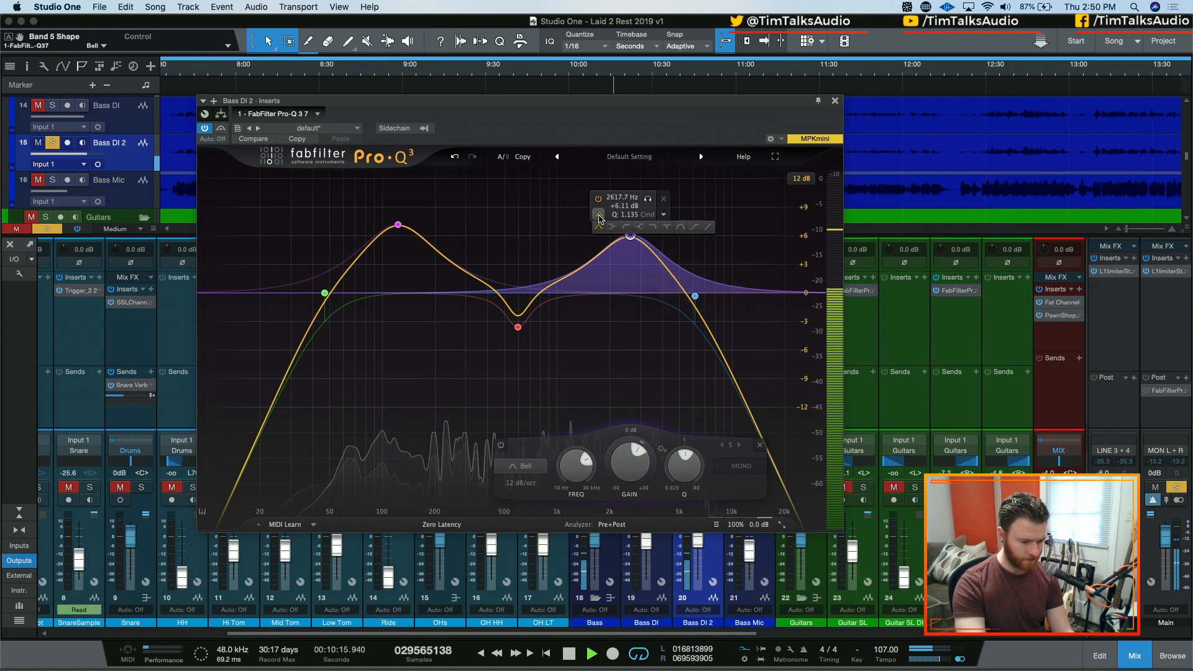
left_click(660, 228)
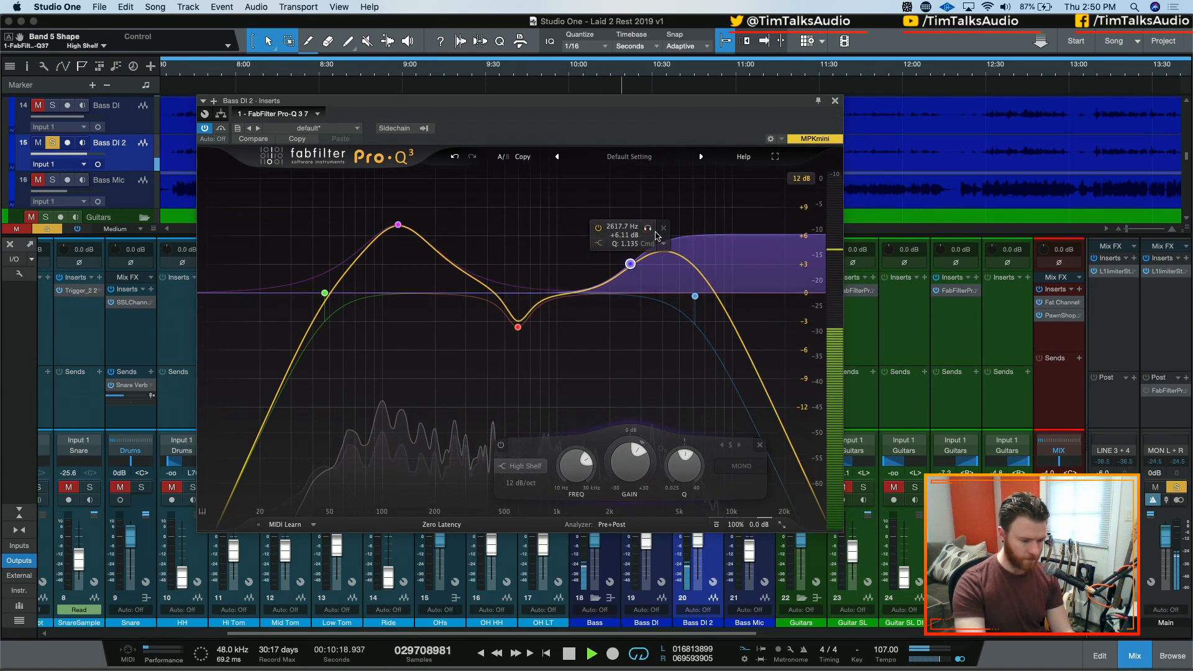
left_click(663, 228)
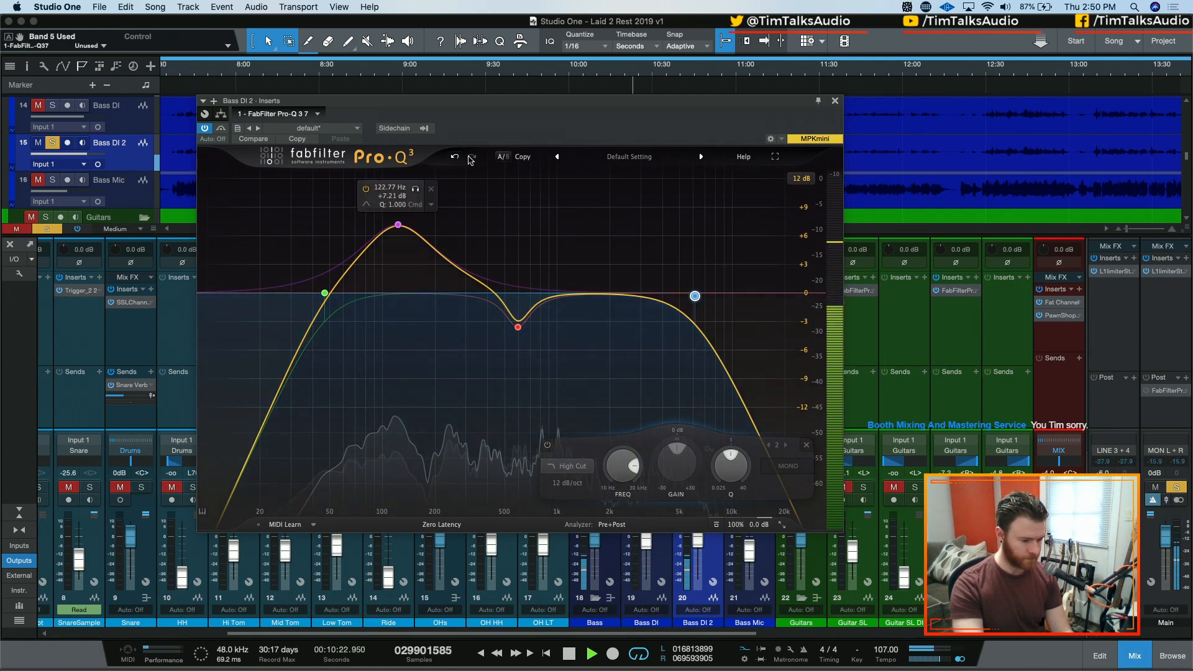
left_click(455, 157)
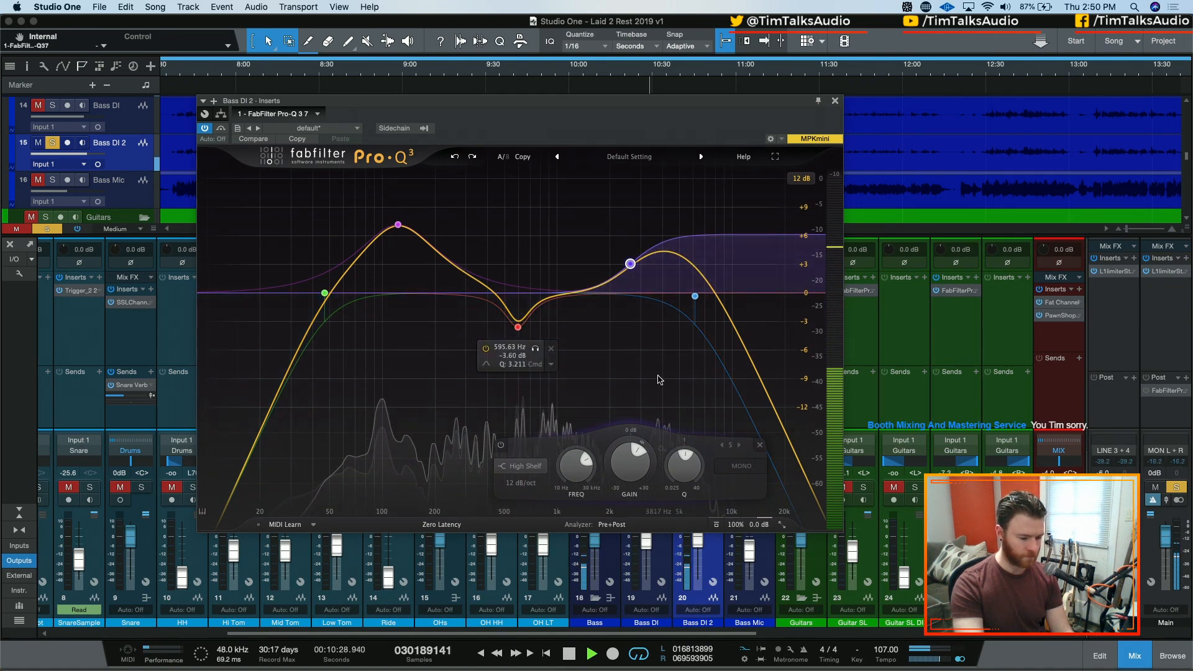
Step: Stop playback, unsolo Bass DI 2, and briefly play the full mix
key("space")
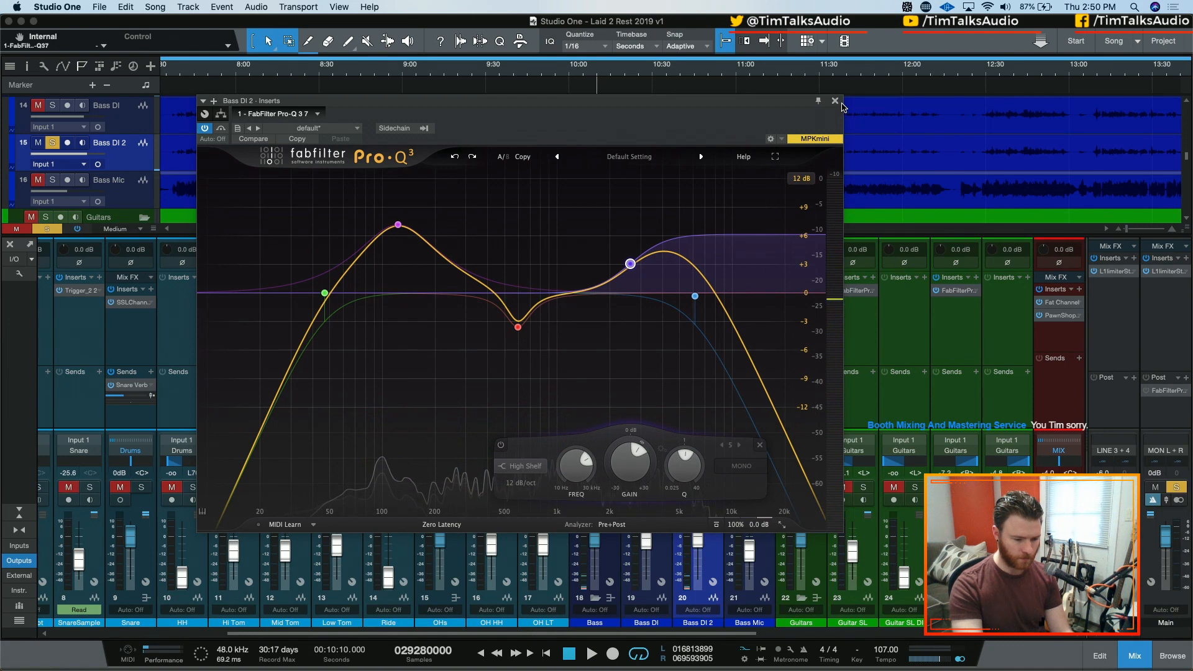
key("s")
key("space")
key("space")
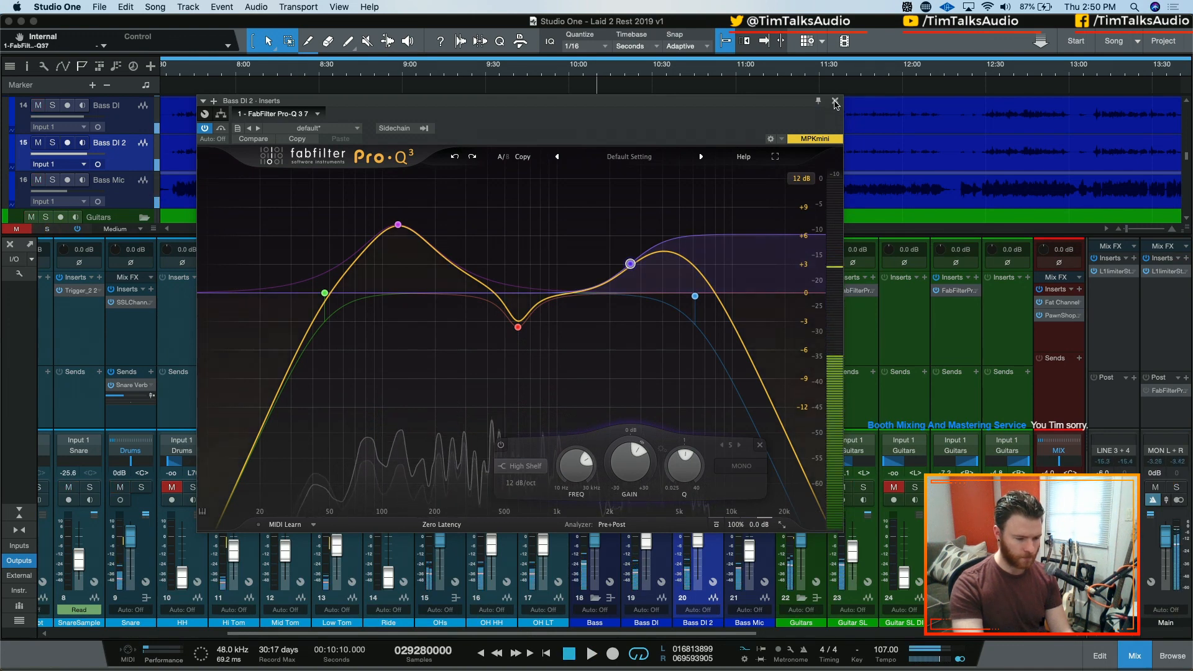
Step: Close the Pro-Q 3 window and add the Decapitator plug-in after it on Bass DI 2
left_click(835, 100)
left_click(718, 278)
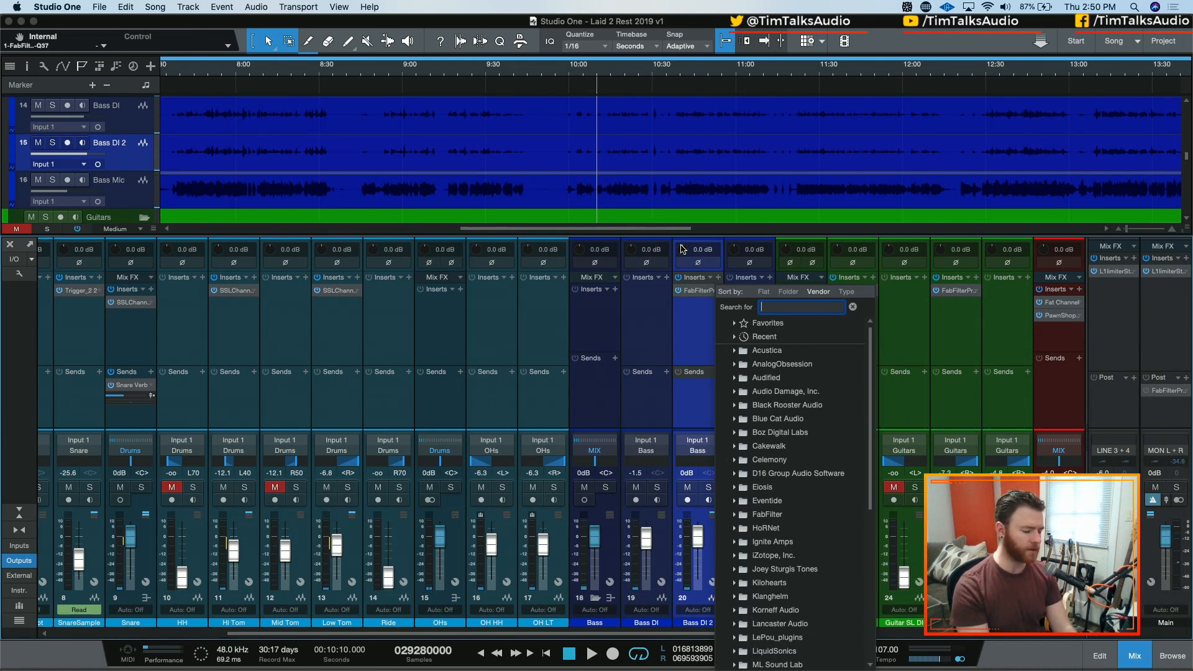
type("decap")
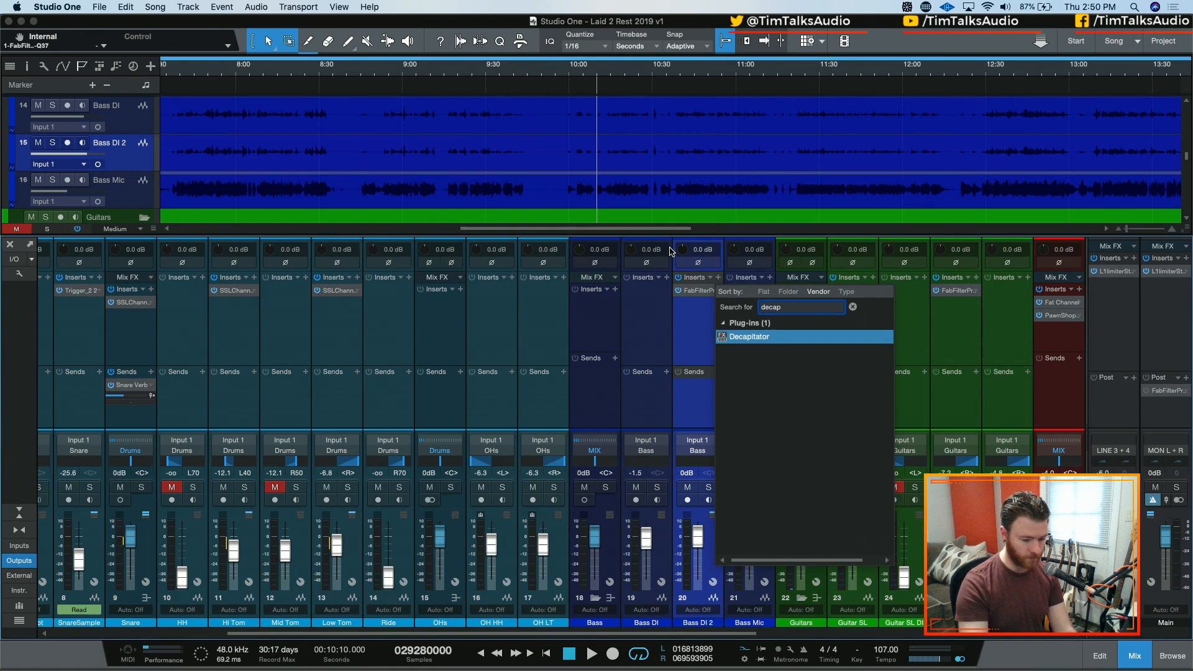
key("Return")
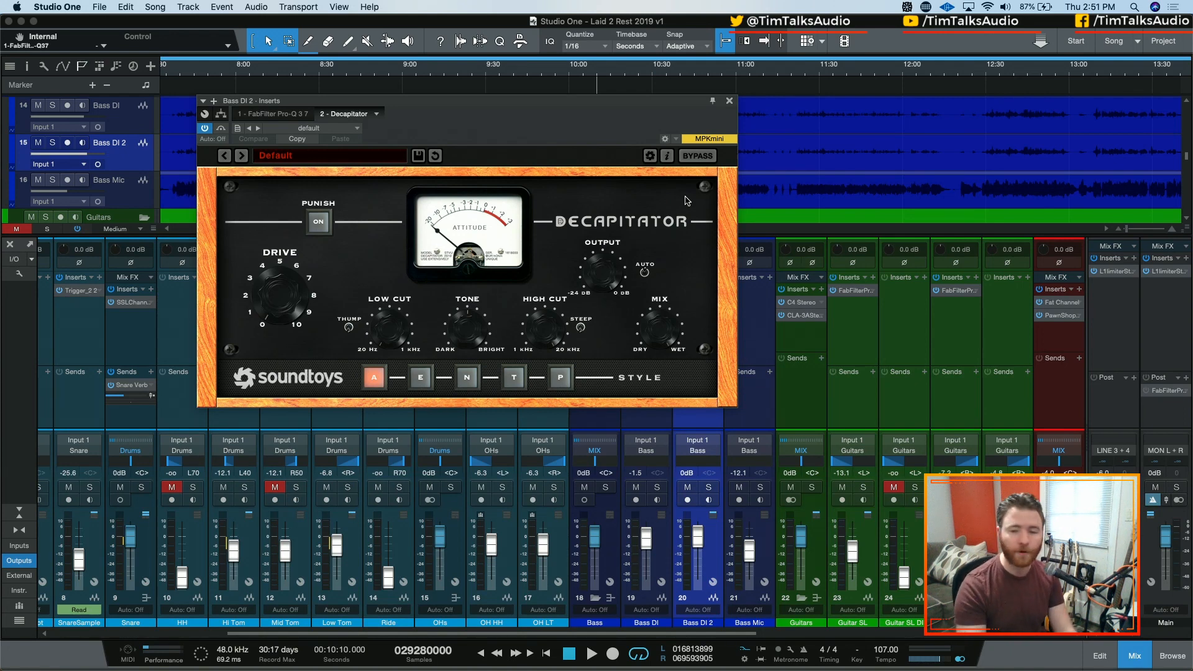
Step: With Bass DI 2 soloed in playback, adjust Decapitator's drive, set its low cut to 110.9 Hz and its high cut to 6904.9 Hz
key("space")
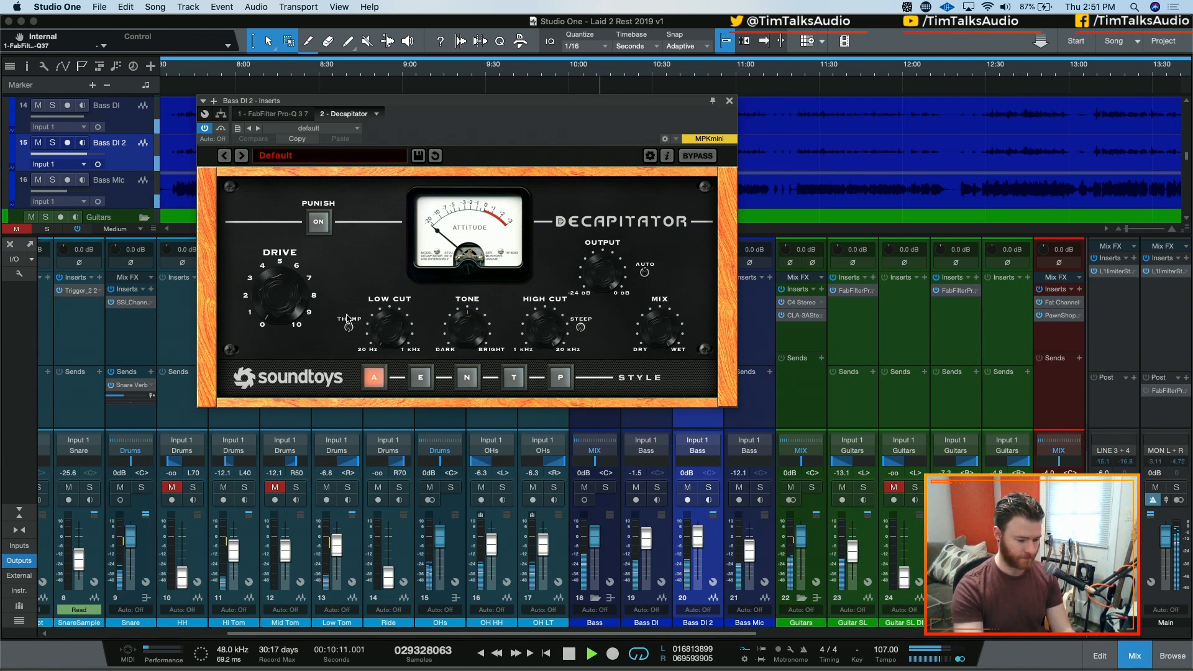
key("s")
left_click_drag(291, 310, 284, 238)
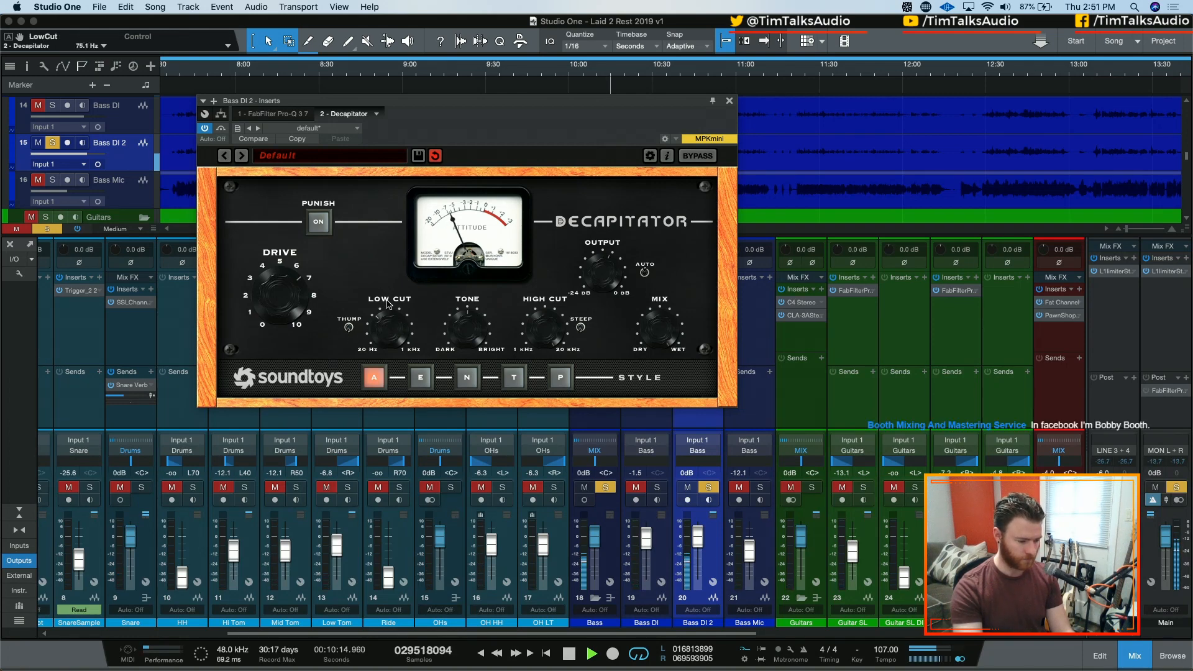
left_click_drag(387, 318, 387, 305)
mouse_move(553, 326)
left_mouse_down()
mouse_move(547, 369)
mouse_move(539, 339)
left_mouse_up()
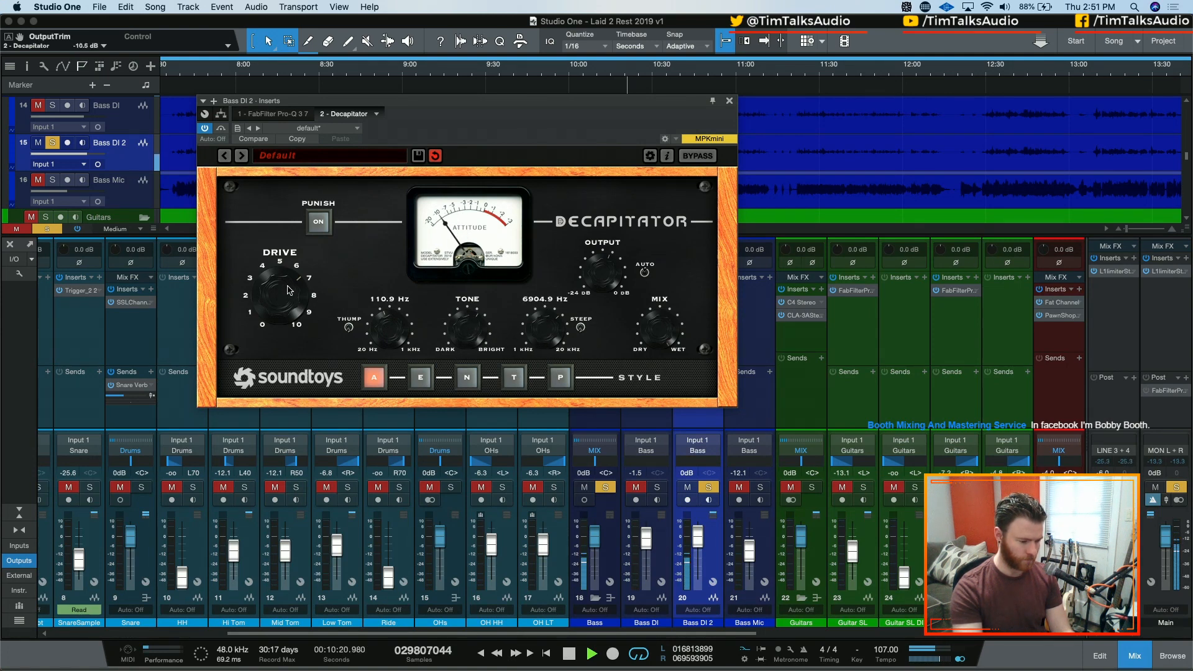
mouse_move(288, 290)
left_mouse_down()
mouse_move(315, 276)
mouse_move(296, 305)
left_mouse_up()
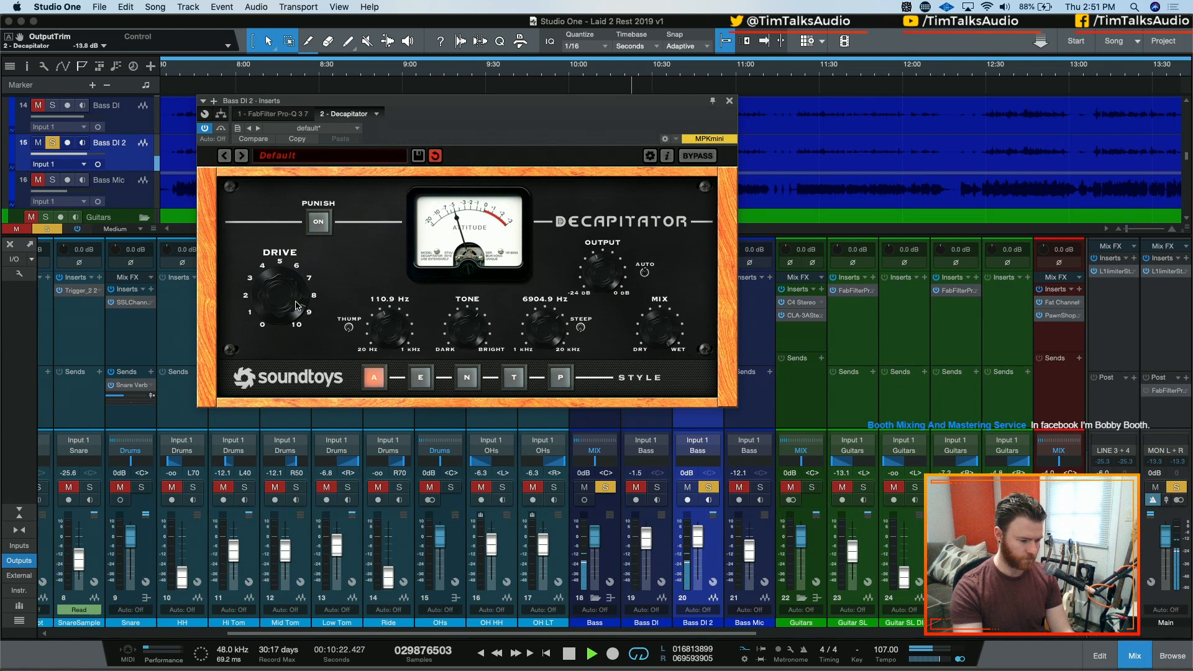
Step: Compare Decapitator's Punish setting and styles, choose style N, and enable Punish with the drive at 4.0
left_click(328, 222)
left_click(328, 222)
left_click(421, 377)
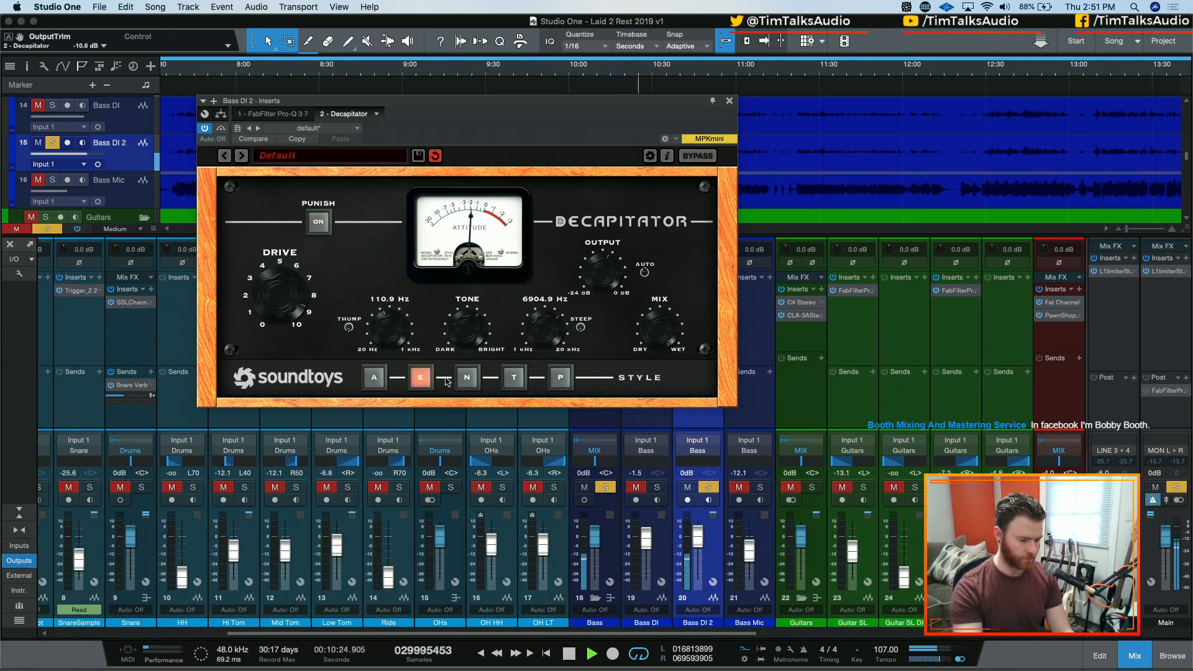
left_click(465, 376)
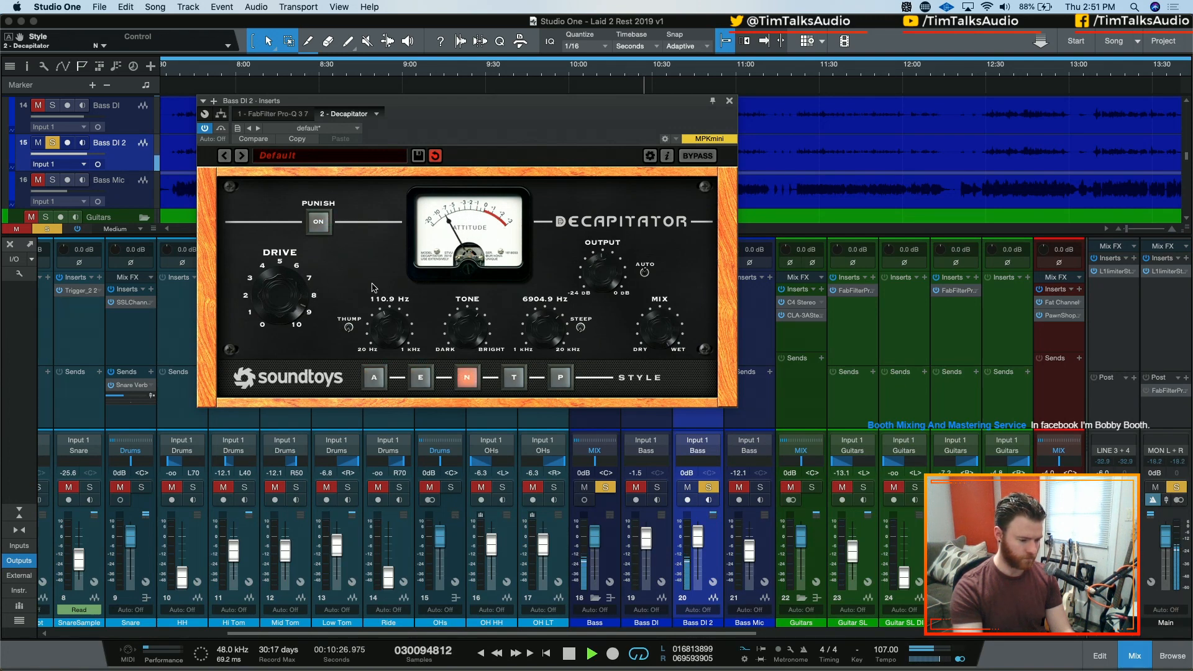
key("space")
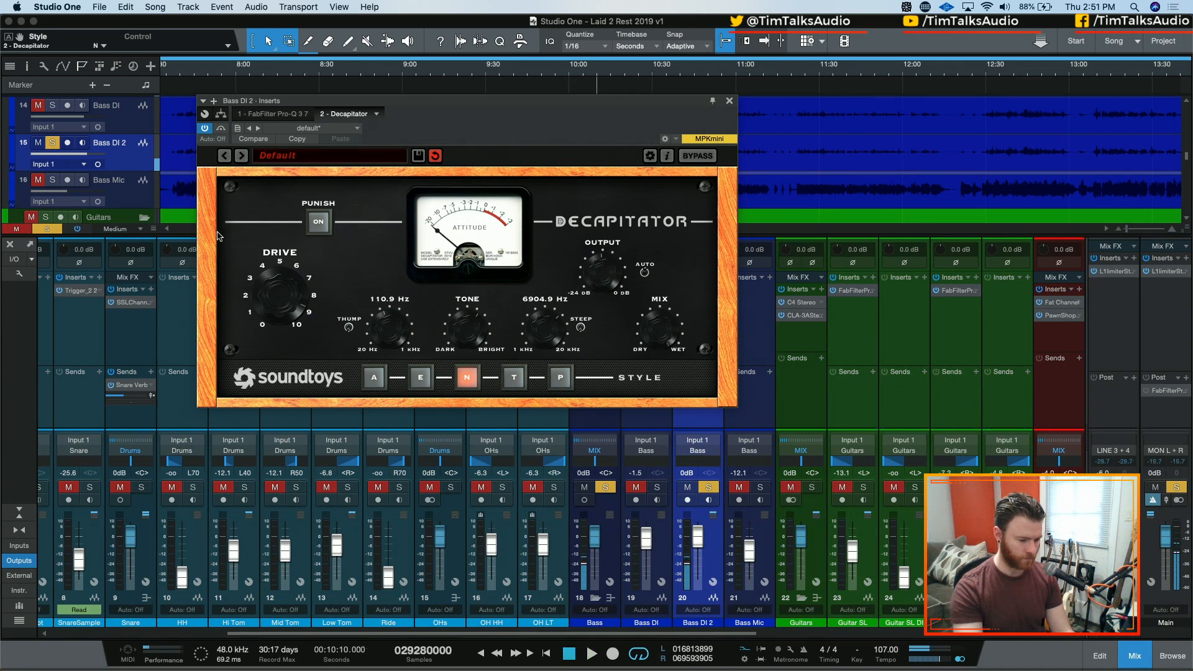
left_click(312, 224)
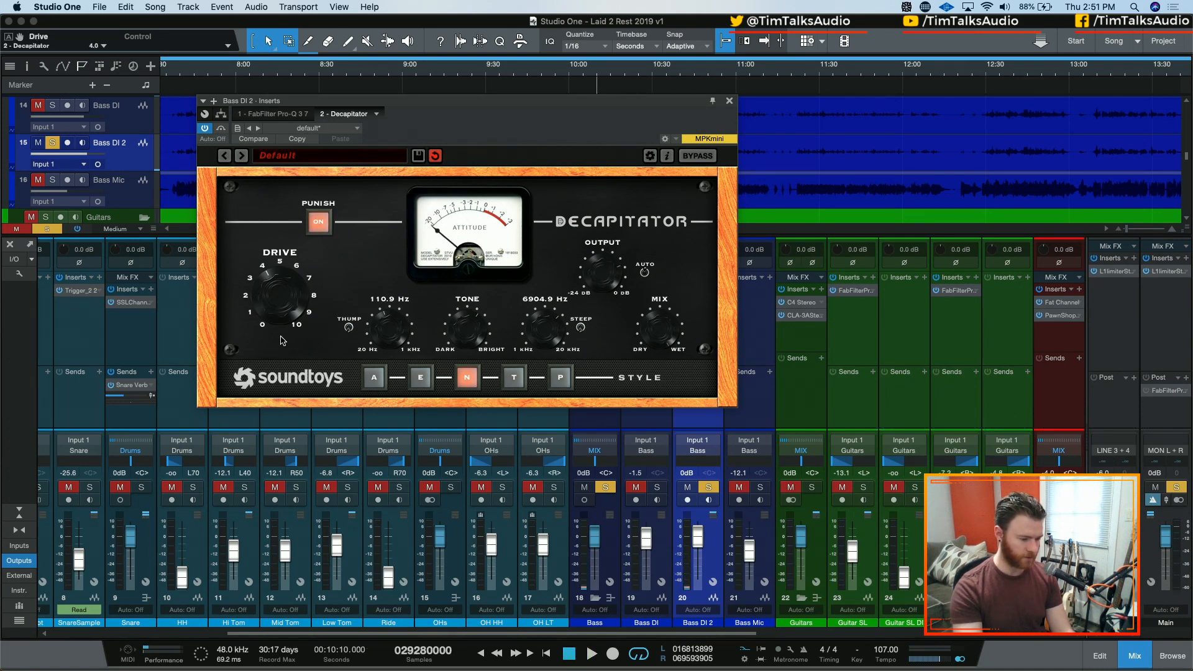
Step: Audition Decapitator styles E and A with Punish on, return to style N, and lower the drive
key("space")
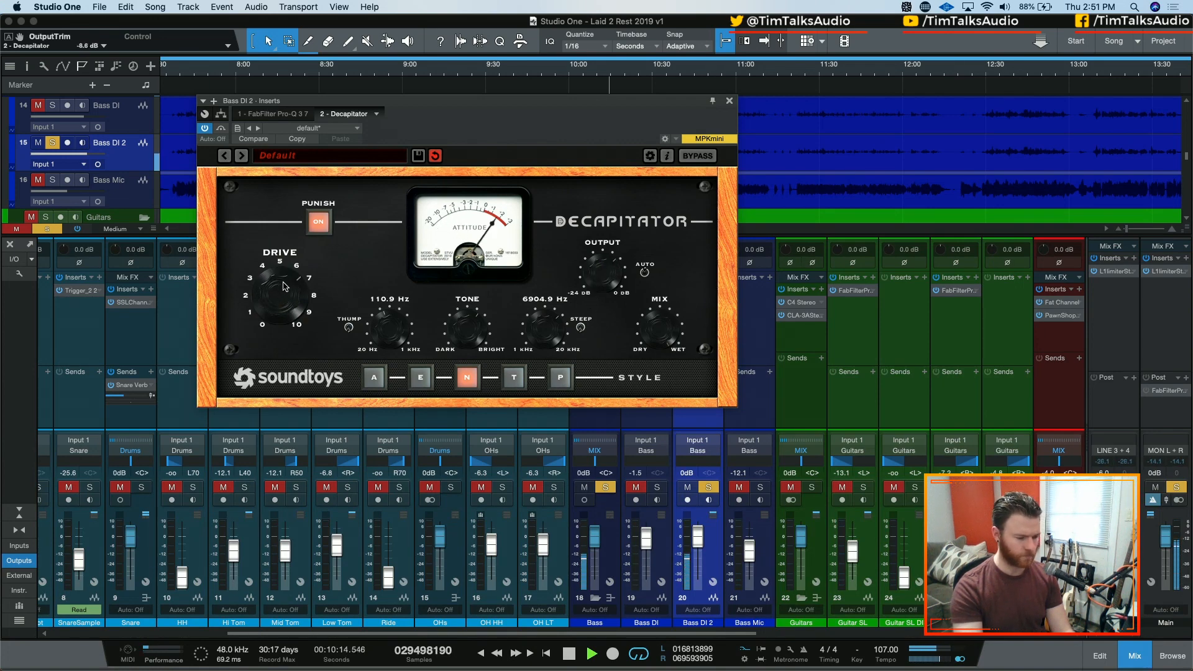
left_click(420, 377)
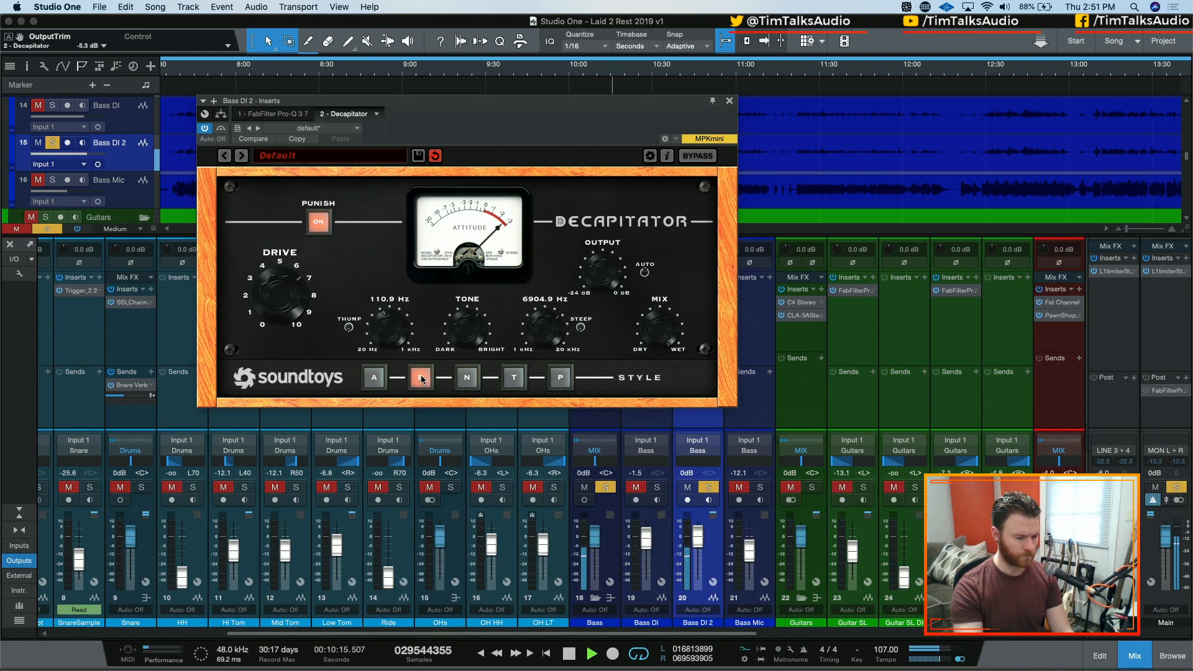
left_click(374, 377)
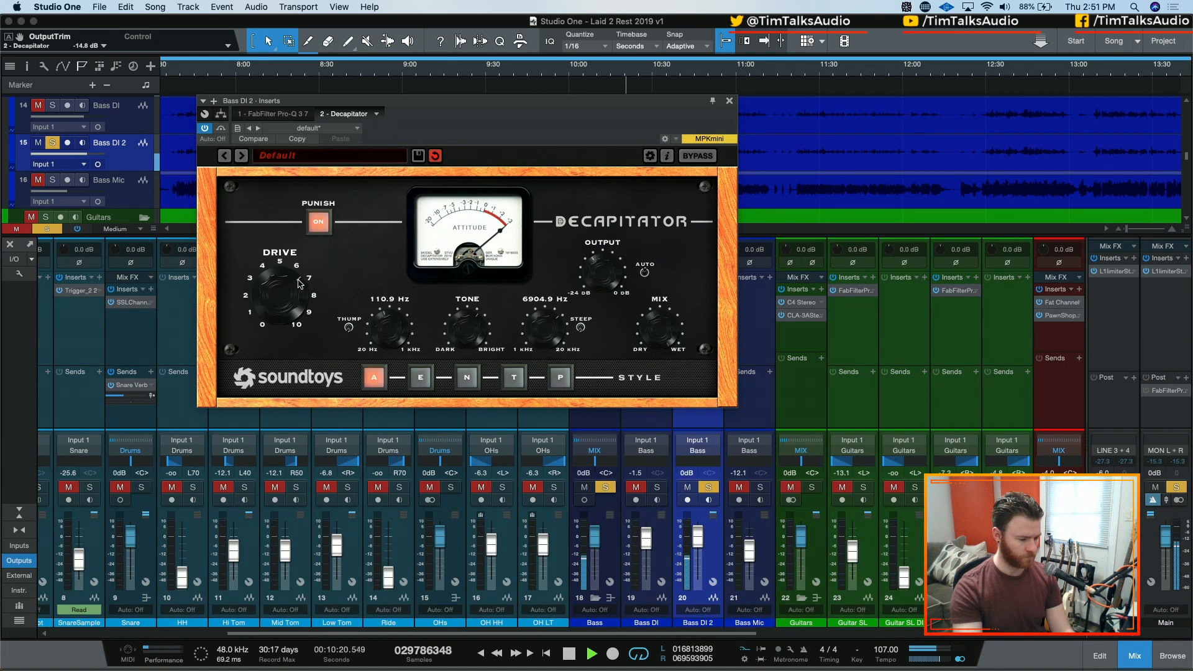
left_click(422, 381)
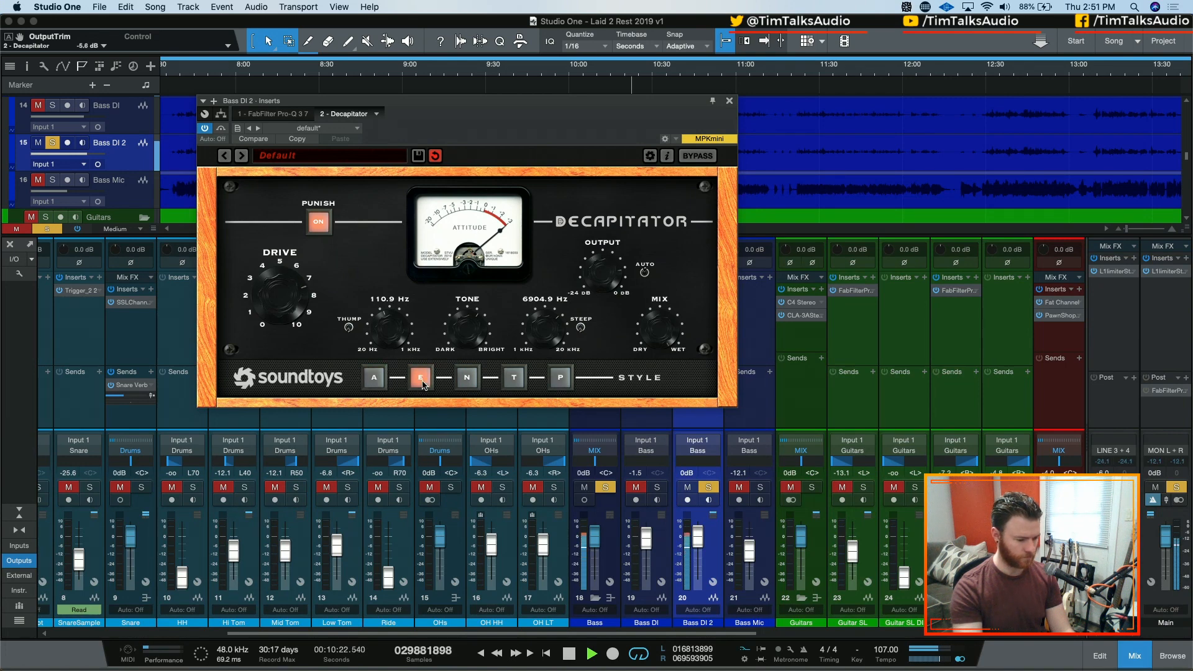
left_click(466, 378)
left_click_drag(292, 305, 289, 335)
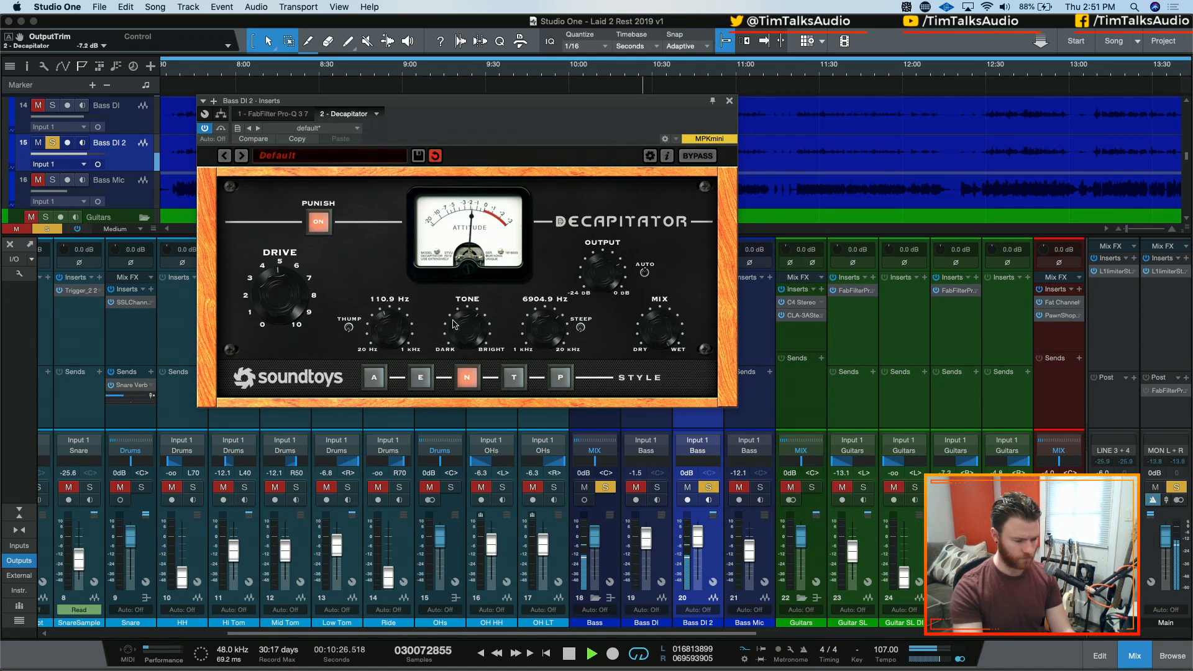
Step: Stop playback, add the Pulse cabinet plug-in after Decapitator on Bass DI 2, and move its window clear of the channel's inserts
key("space")
left_click(729, 101)
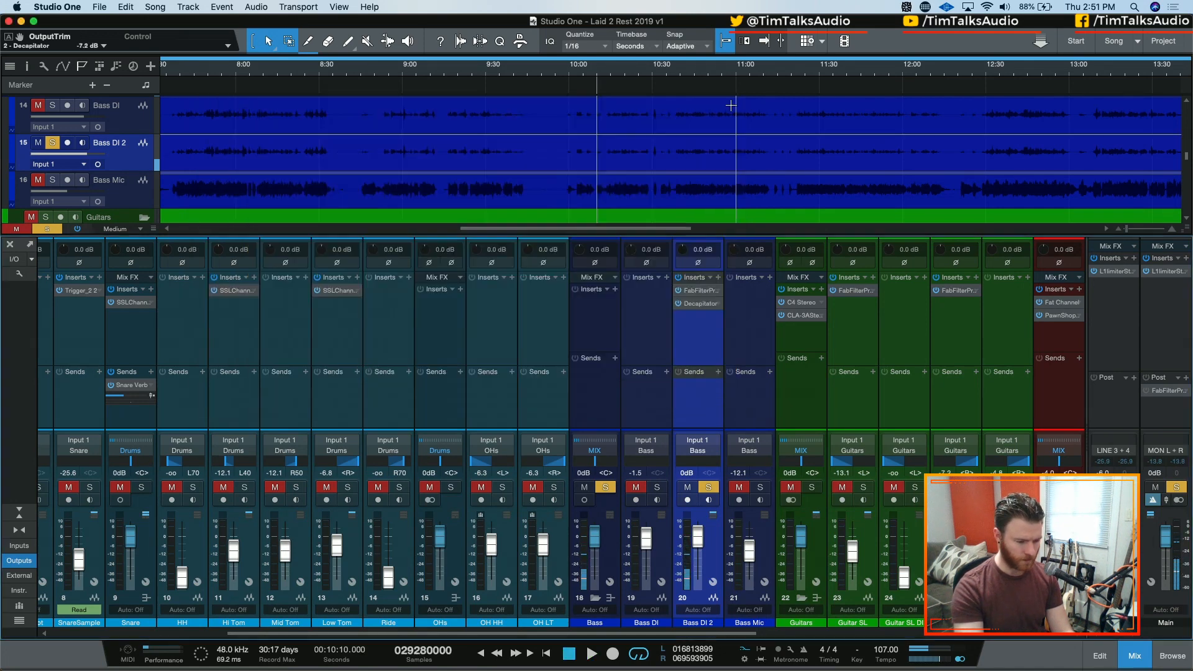
left_click(720, 278)
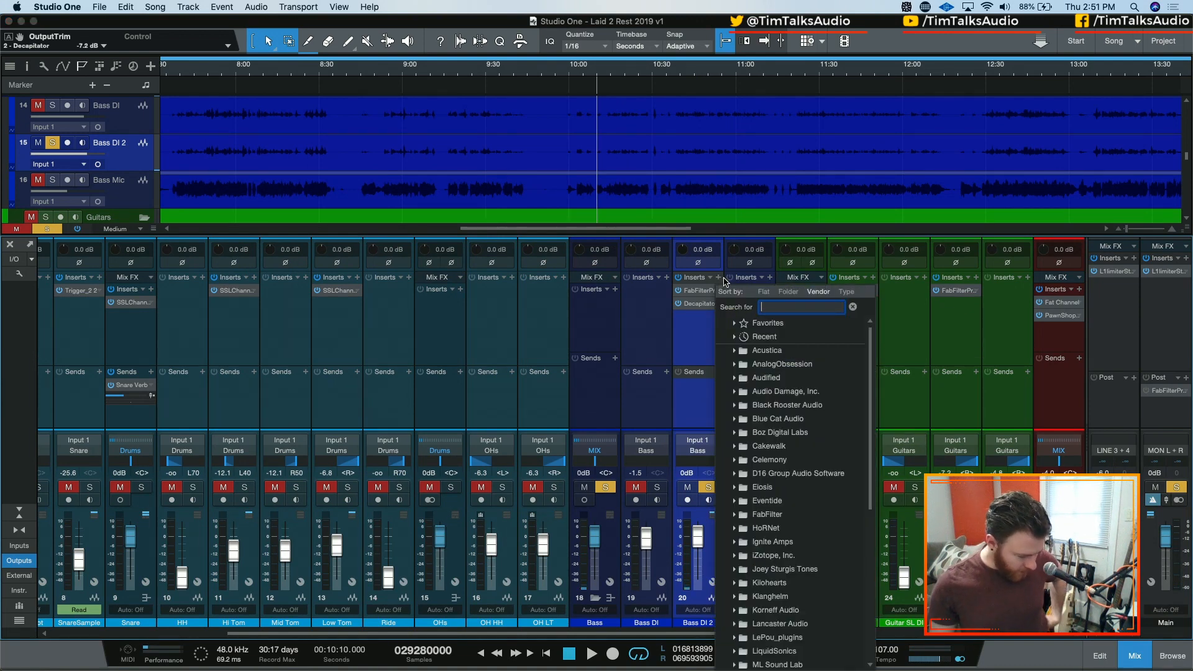
type("pulse")
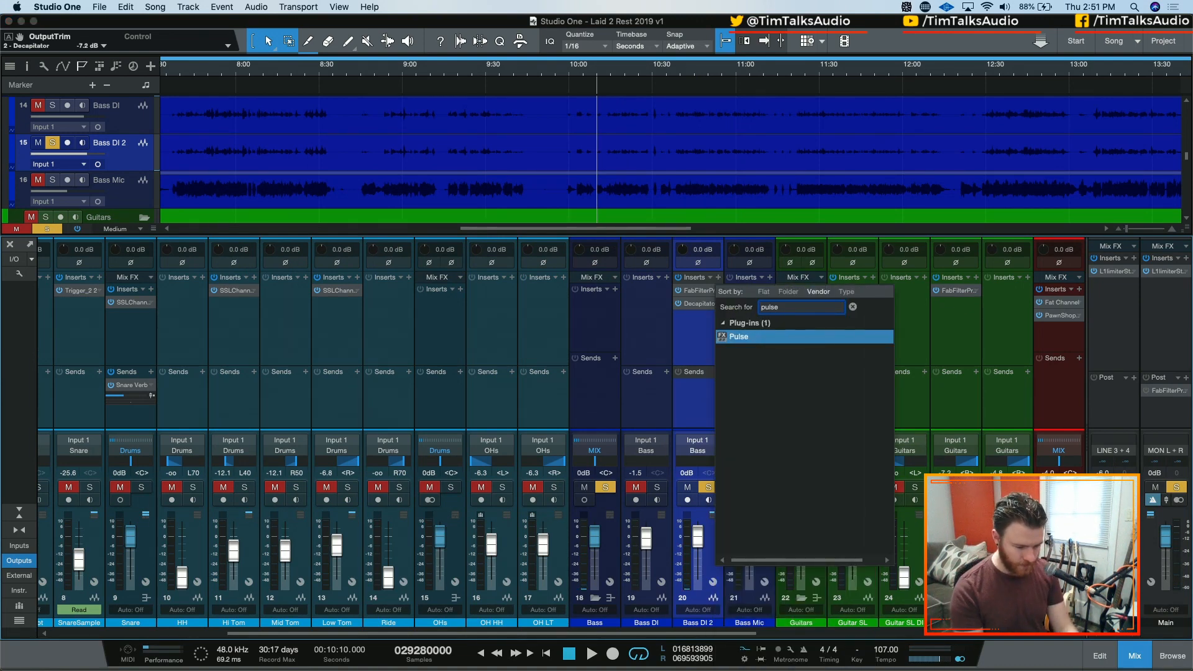
key("Return")
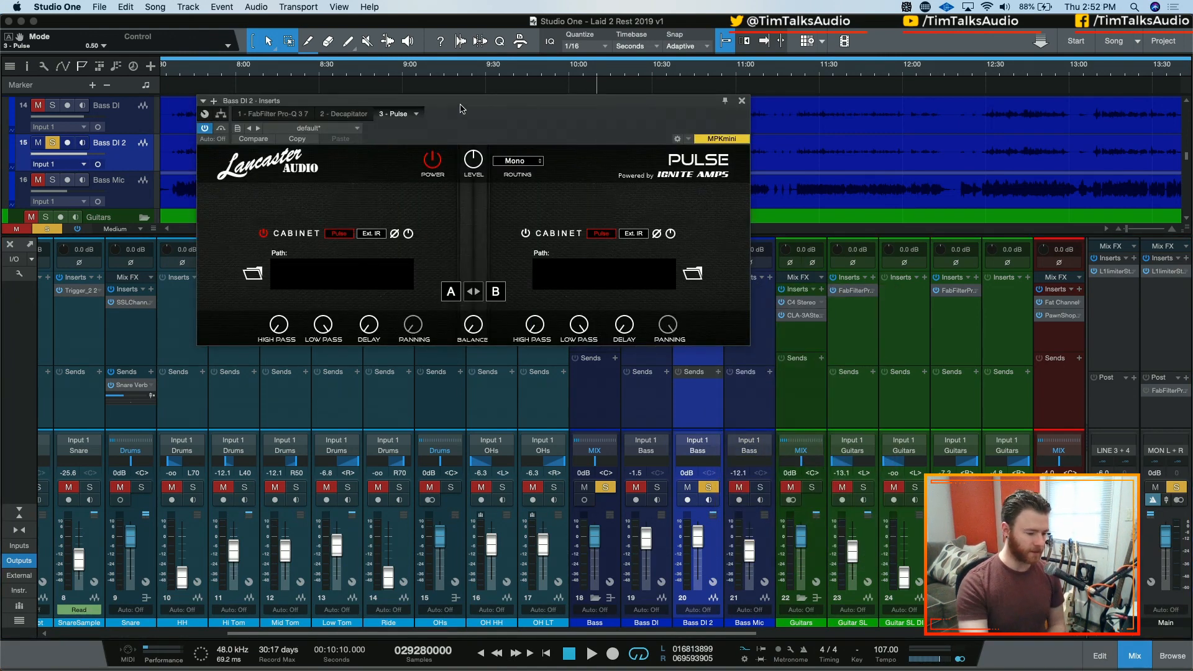
left_click_drag(460, 109, 398, 108)
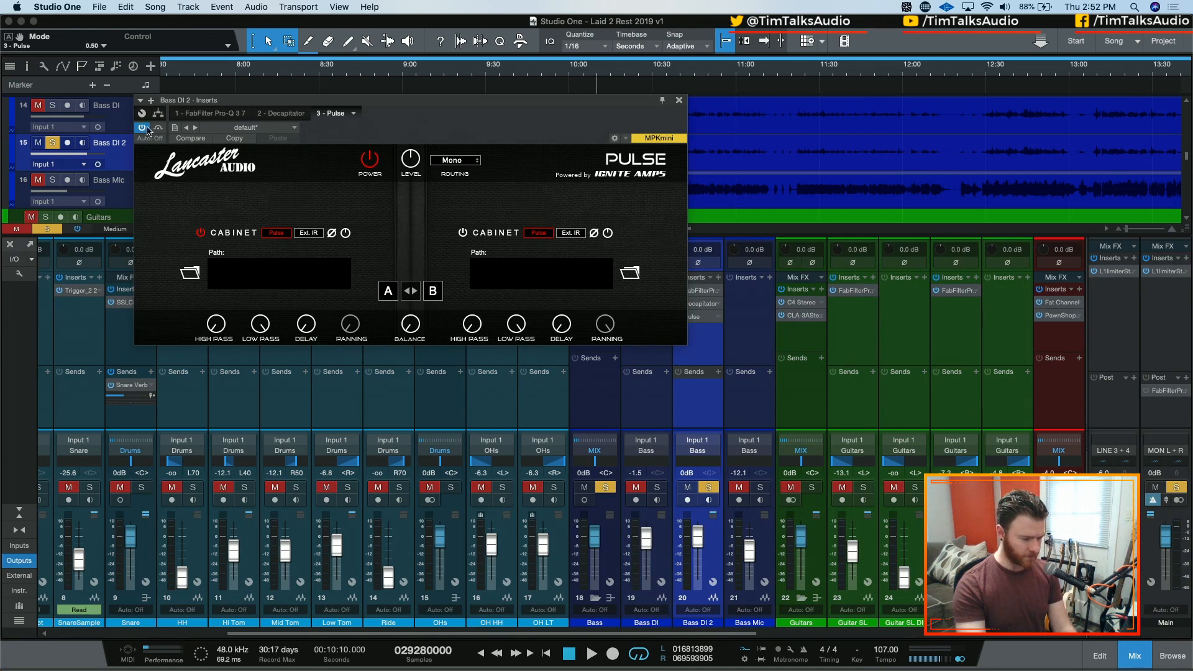
Step: Bypass Pulse, audition the soloed bass without it, and reopen the Pulse window after checking Pro-Q 3
key("space")
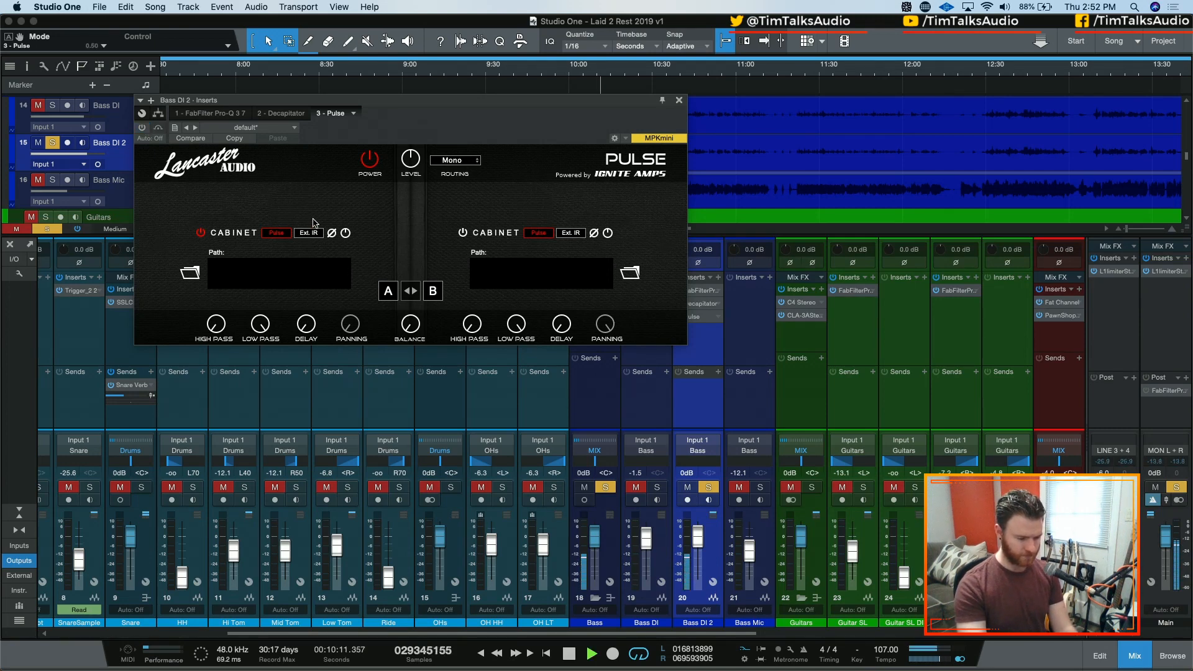
key("space")
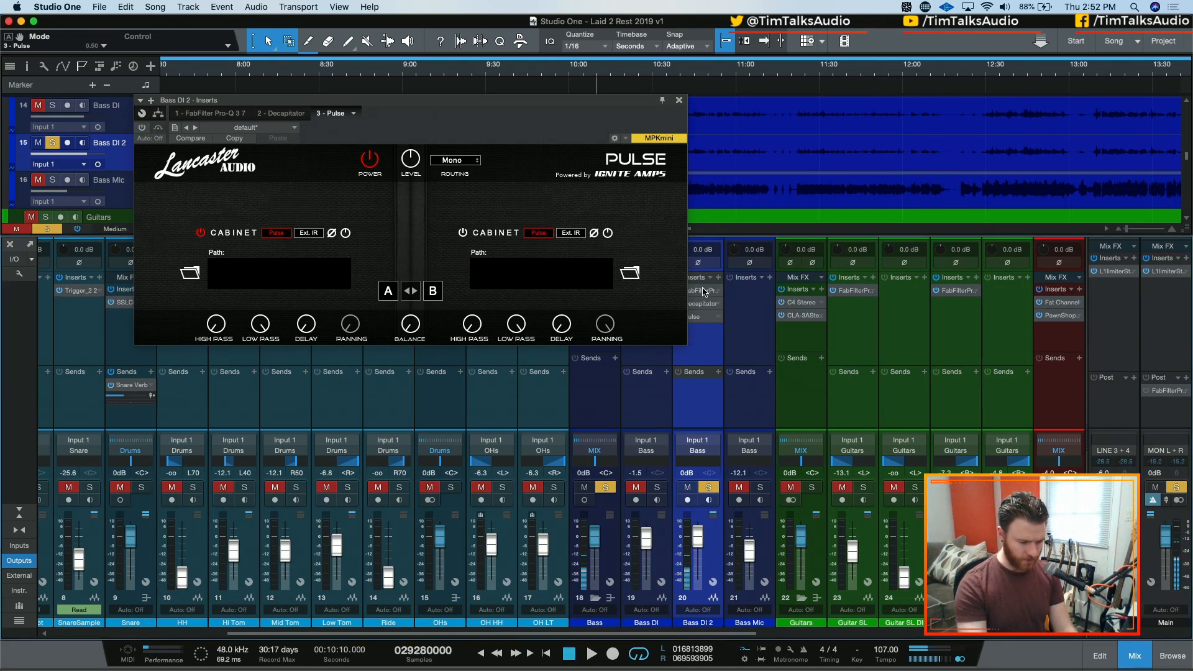
double_click(702, 292)
left_click(772, 100)
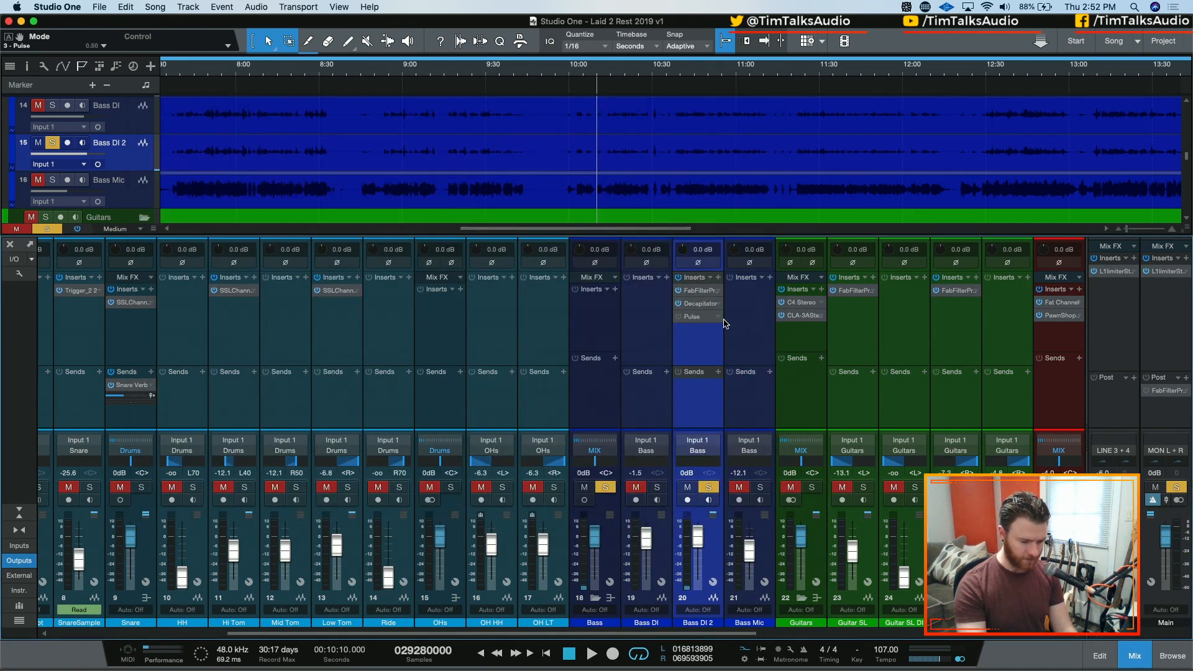
double_click(692, 317)
key("space")
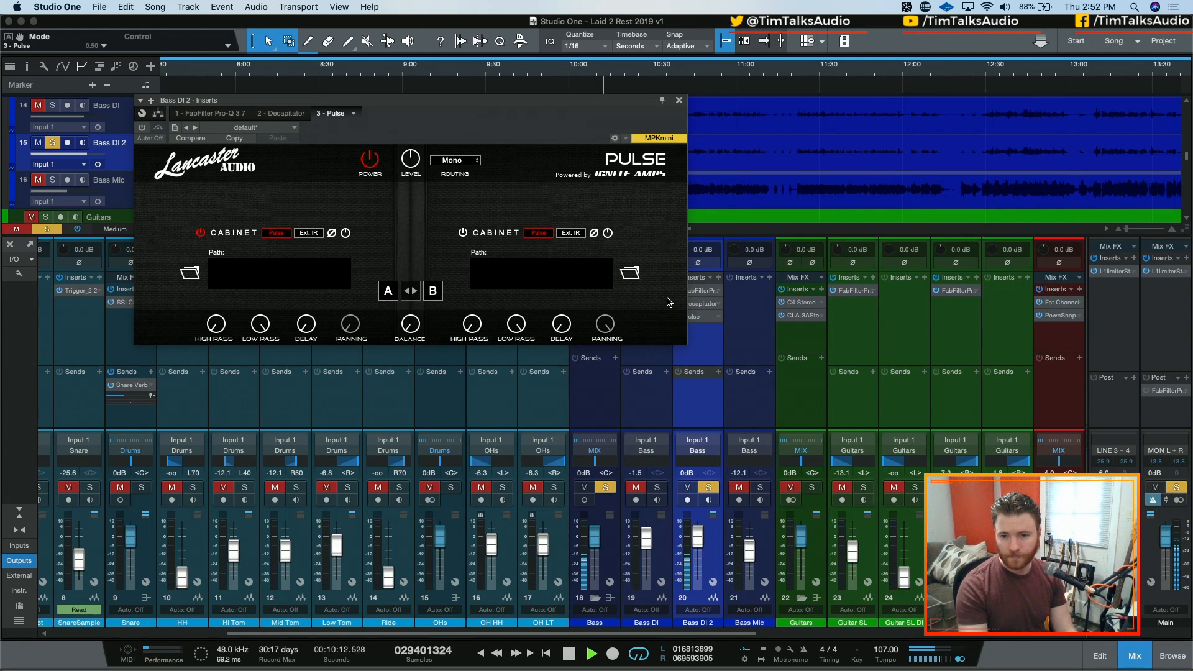
key("space")
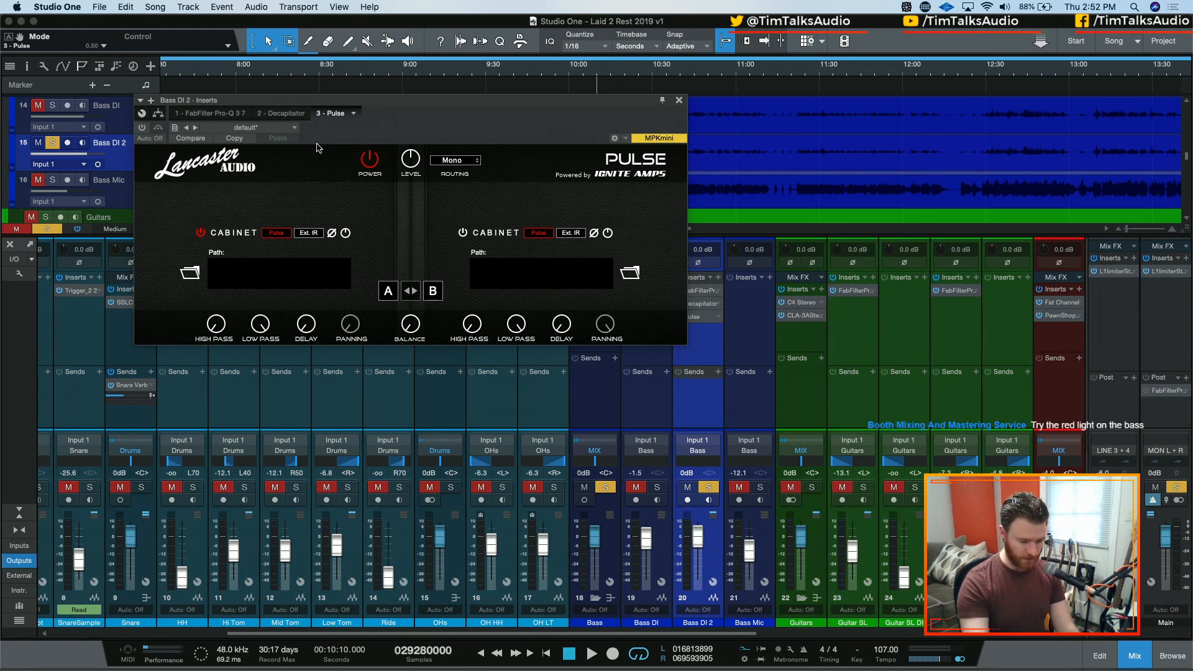
left_click(309, 233)
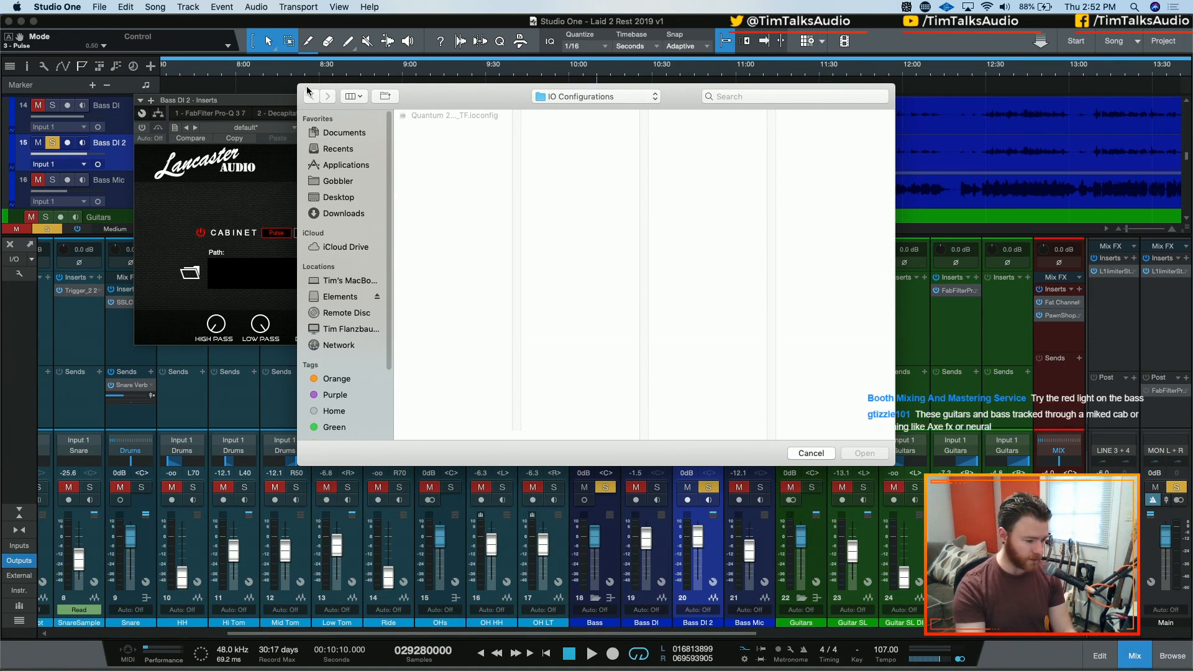
left_click(810, 453)
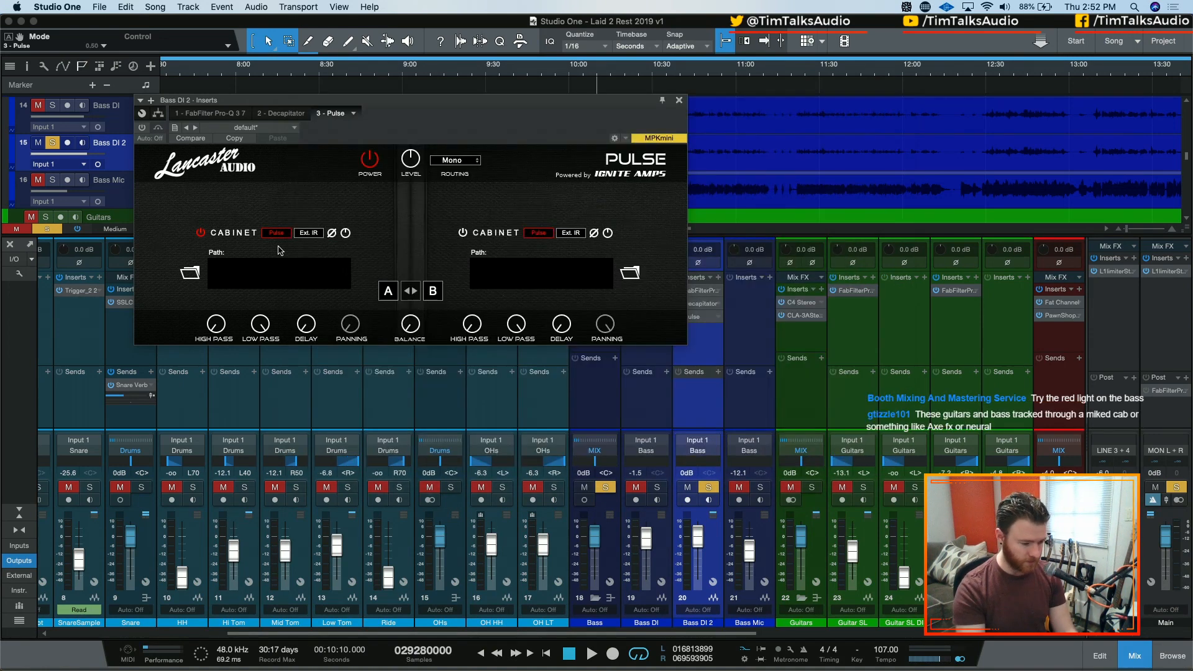
left_click(680, 100)
Step: Add the RedlightDist plug-in as the last insert on Bass DI 2
left_click(719, 277)
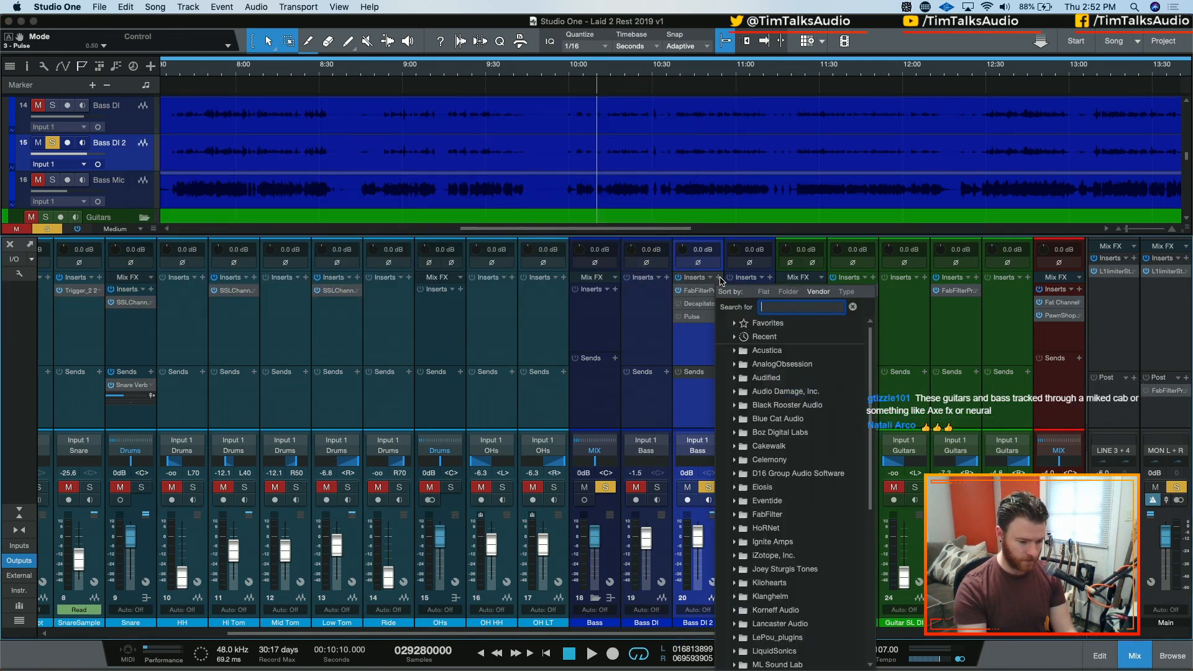
type("red")
key("Down")
key("Return")
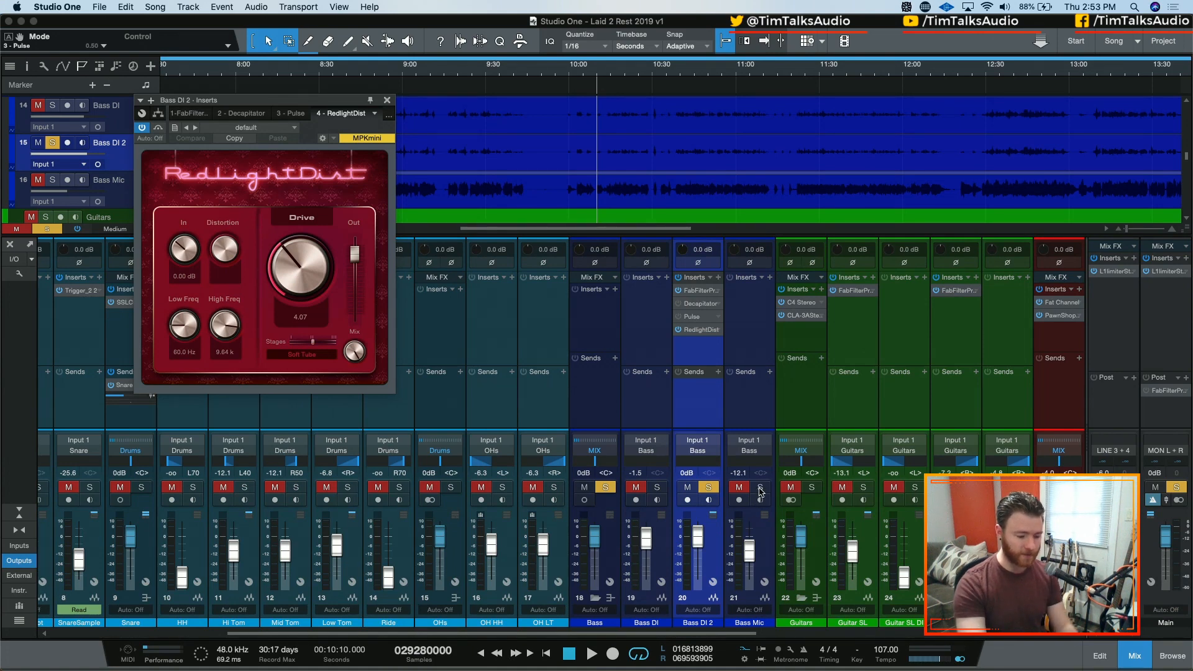
Step: Solo the whole Bass group, mute Bass DI 2, and audition the remaining bass tracks with the insert window closed
double_click(607, 487)
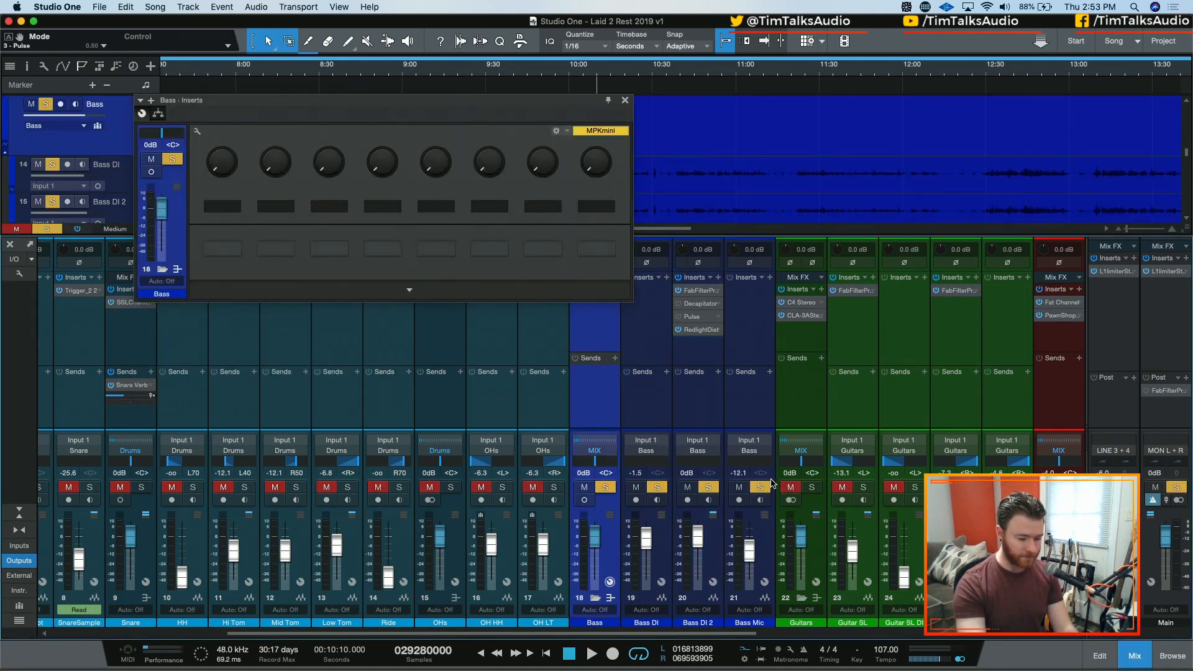
left_click(687, 487)
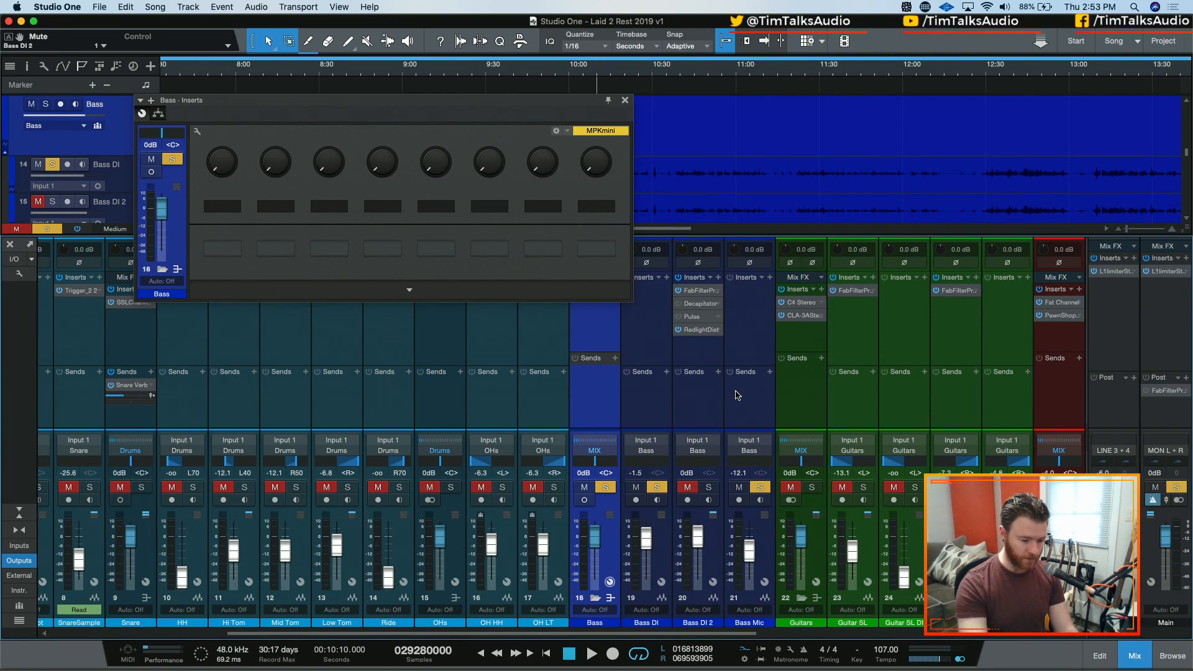
key("space")
left_click(626, 100)
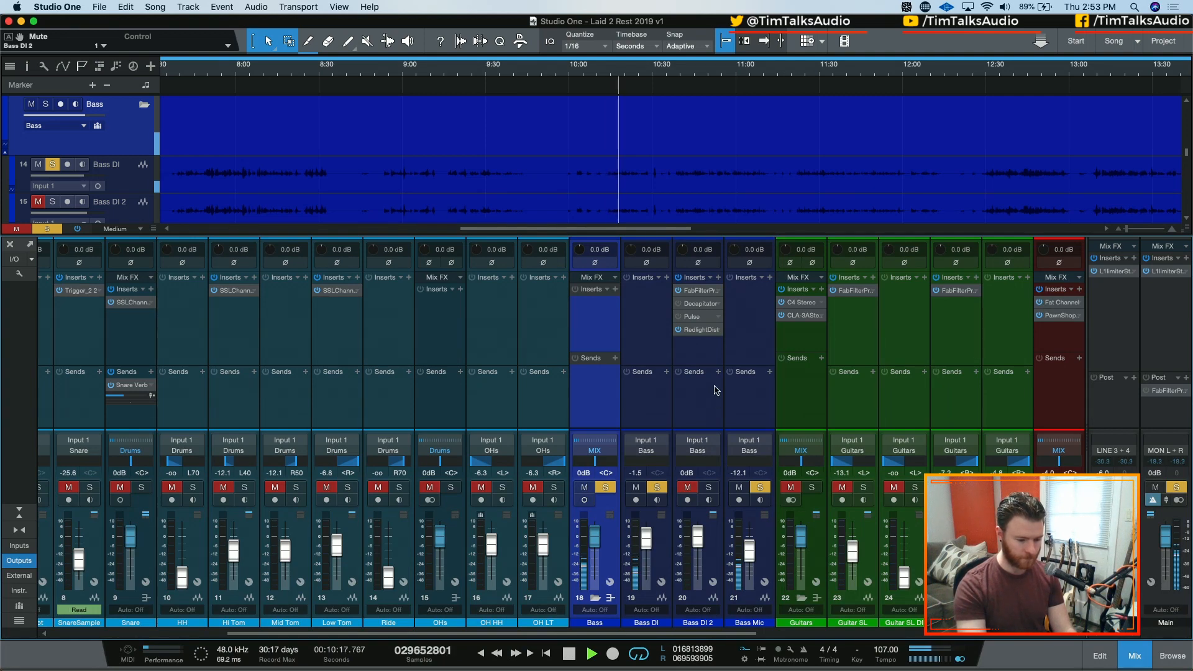
key("space")
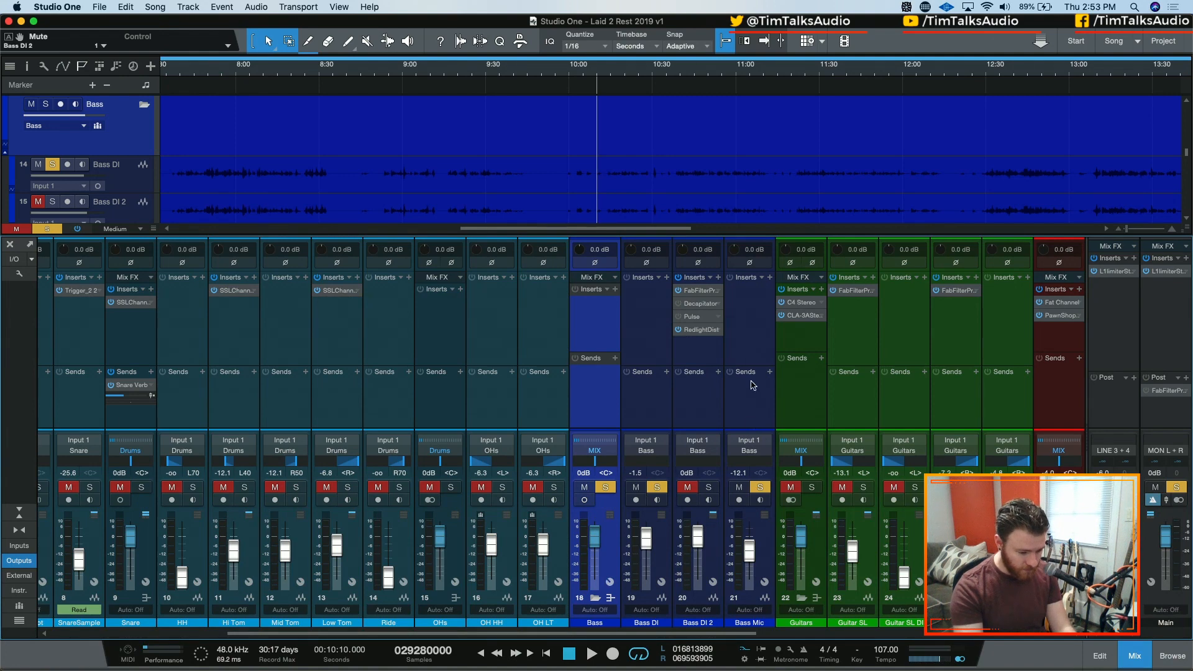
Step: Reopen RedlightDist, unmute Bass DI 2, mute Bass DI and Bass Mic, and briefly audition the distorted track alone
double_click(701, 330)
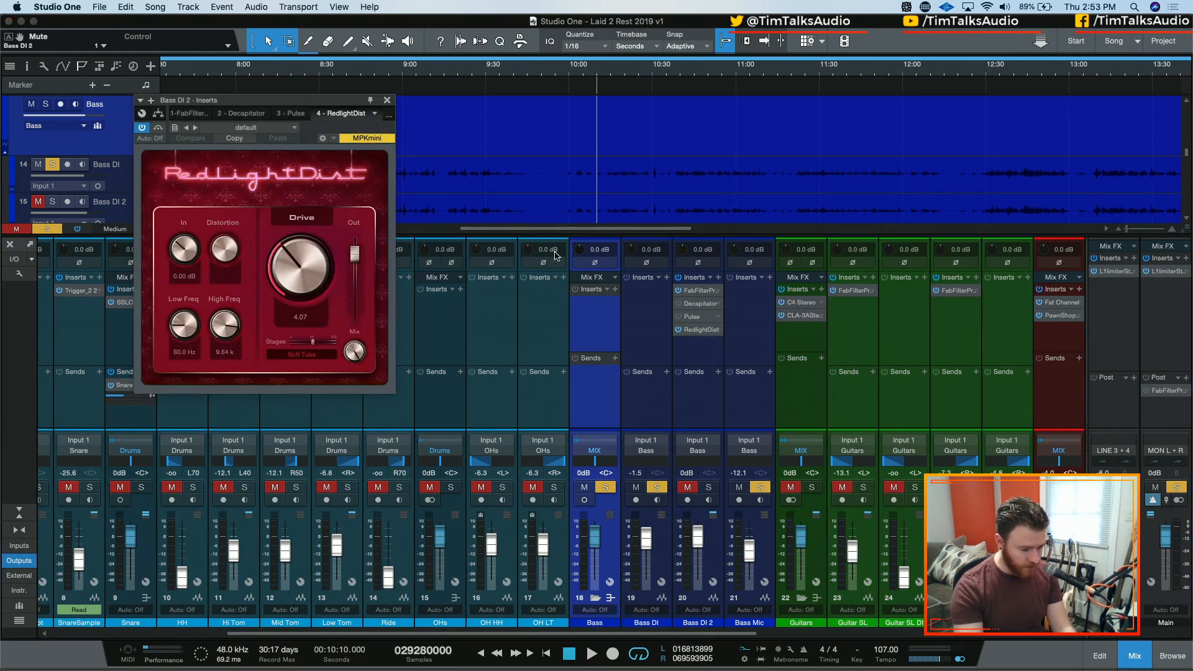
left_click(692, 487)
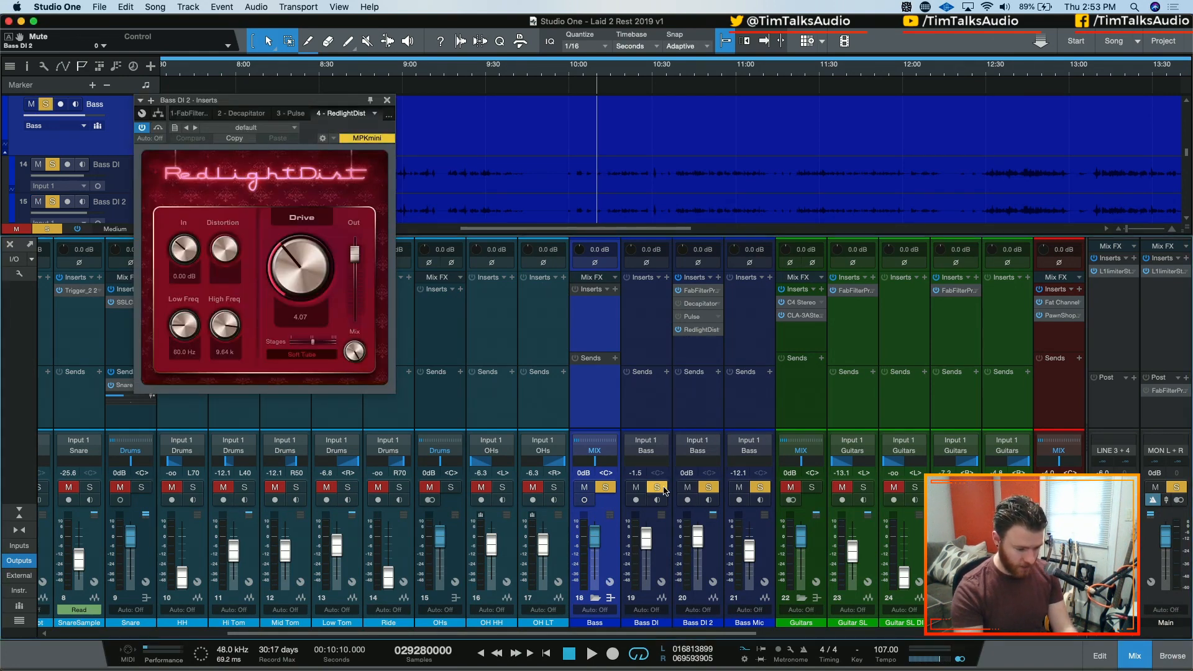
left_click(641, 489)
left_click(735, 488)
key("space")
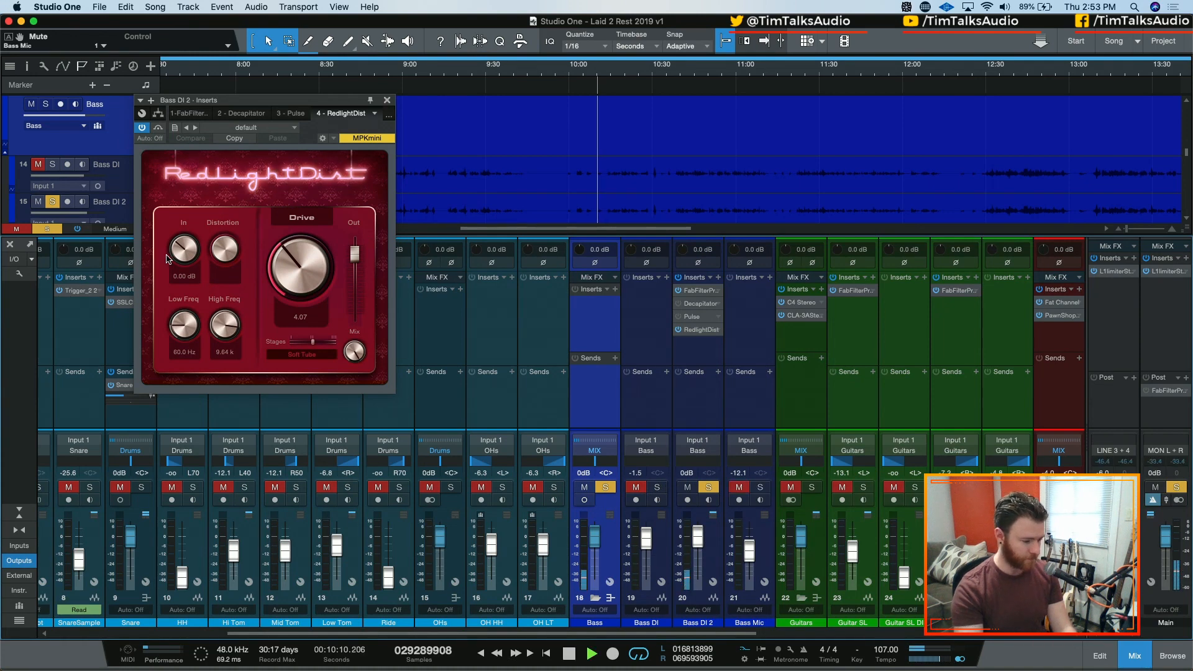
key("space")
Step: Load the Just Dirty preset in RedlightDist
left_click(232, 127)
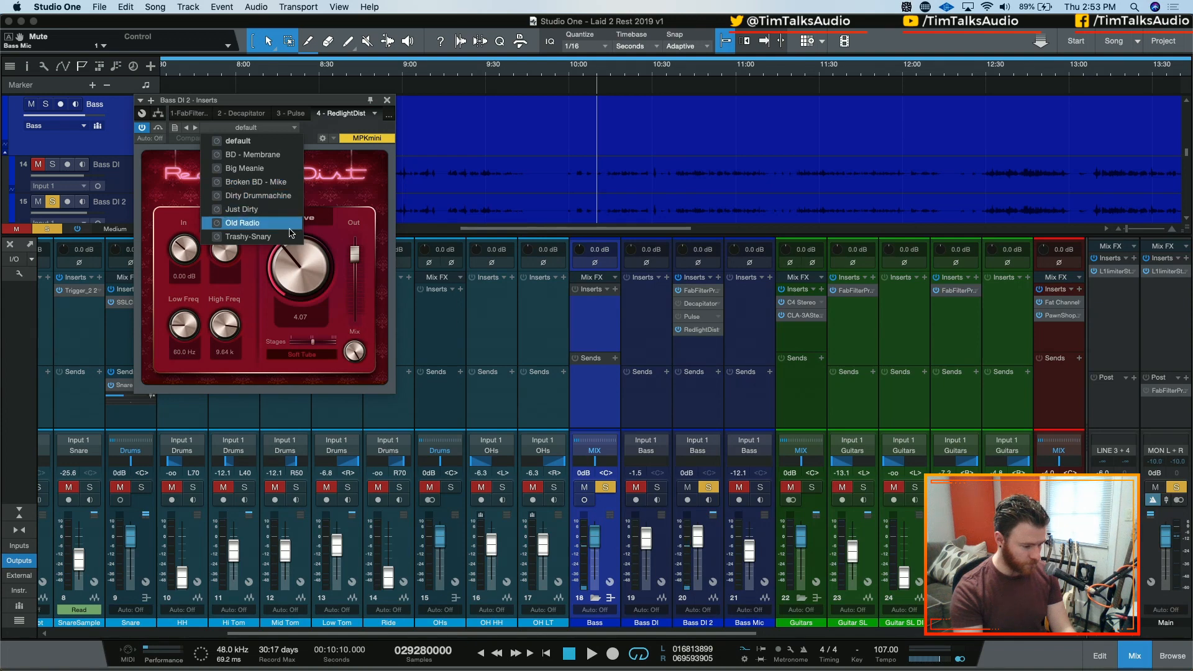
left_click(242, 210)
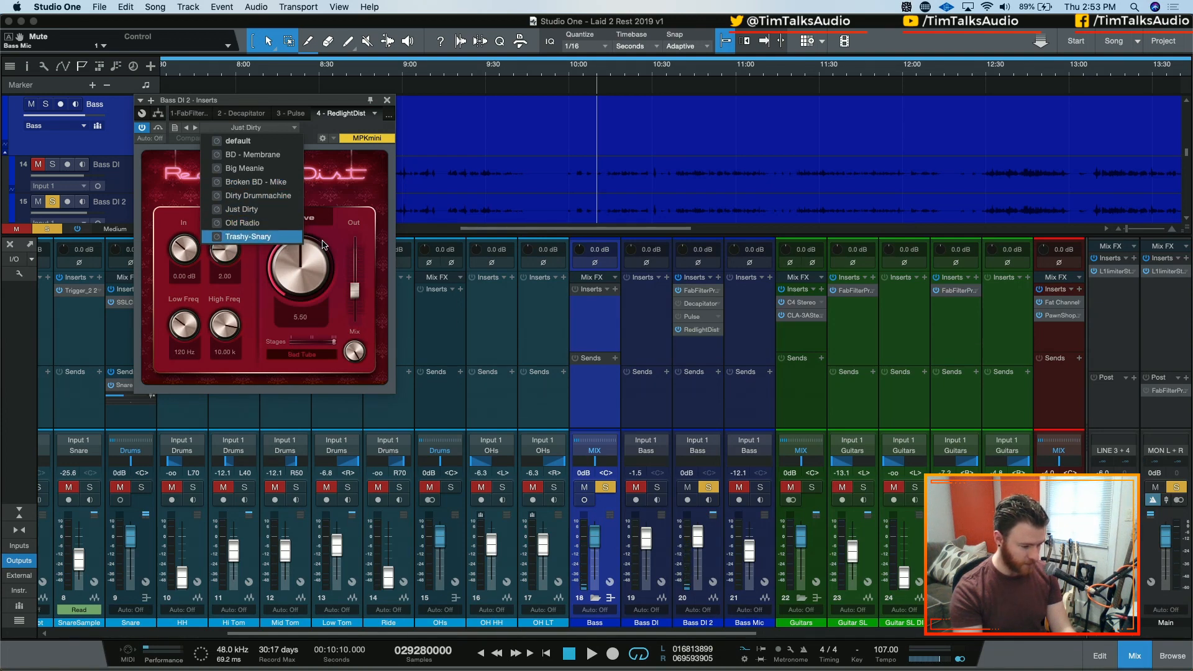
left_click(342, 209)
Step: During playback, set RedlightDist to 3 stages, raise Drive to 7.04, Distortion to 2.20 and Low Freq, and lower High Freq to 6.19 k
key("space")
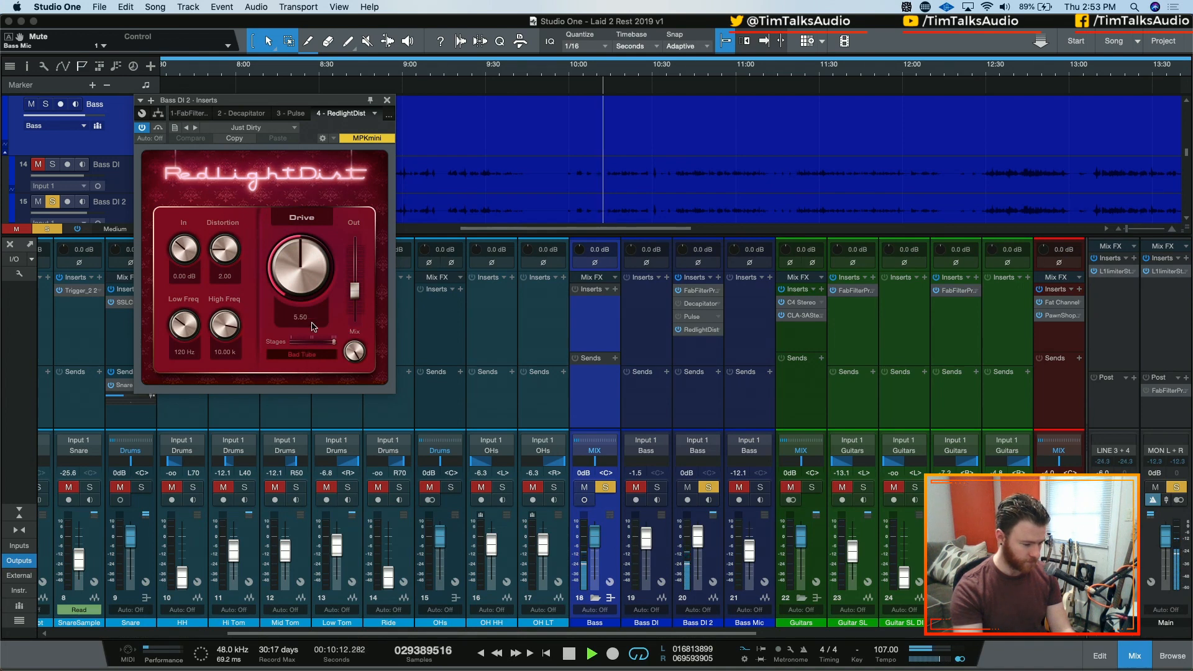
mouse_move(315, 342)
left_mouse_down()
mouse_move(299, 342)
mouse_move(334, 342)
left_mouse_up()
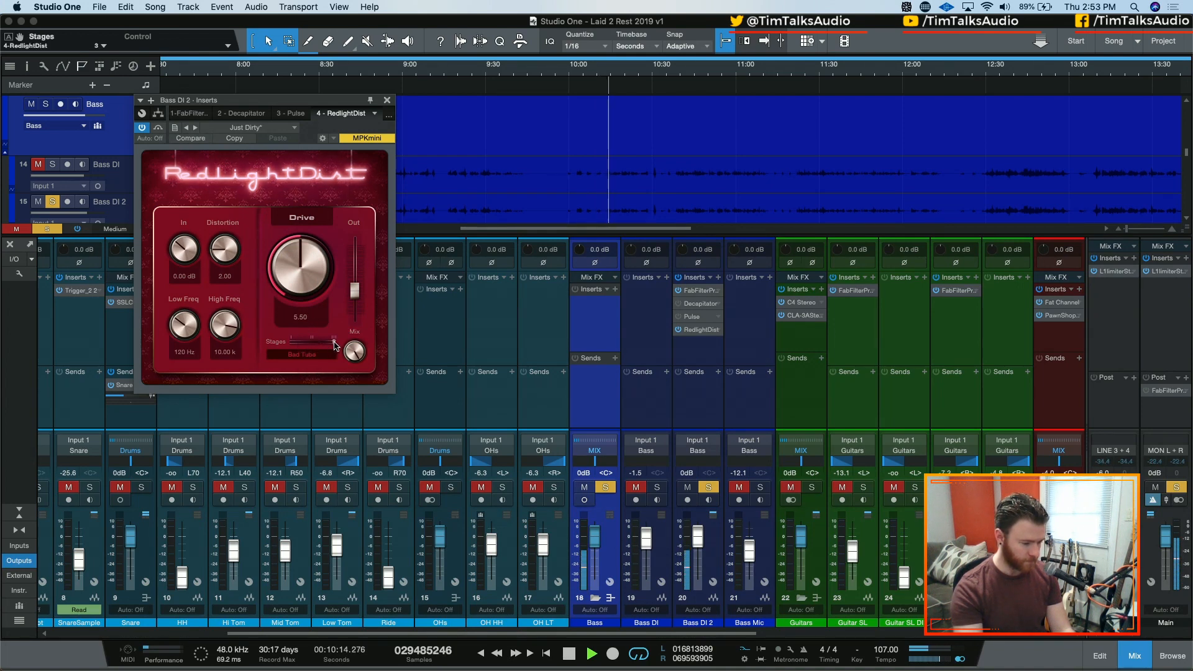
left_click_drag(297, 300, 305, 252)
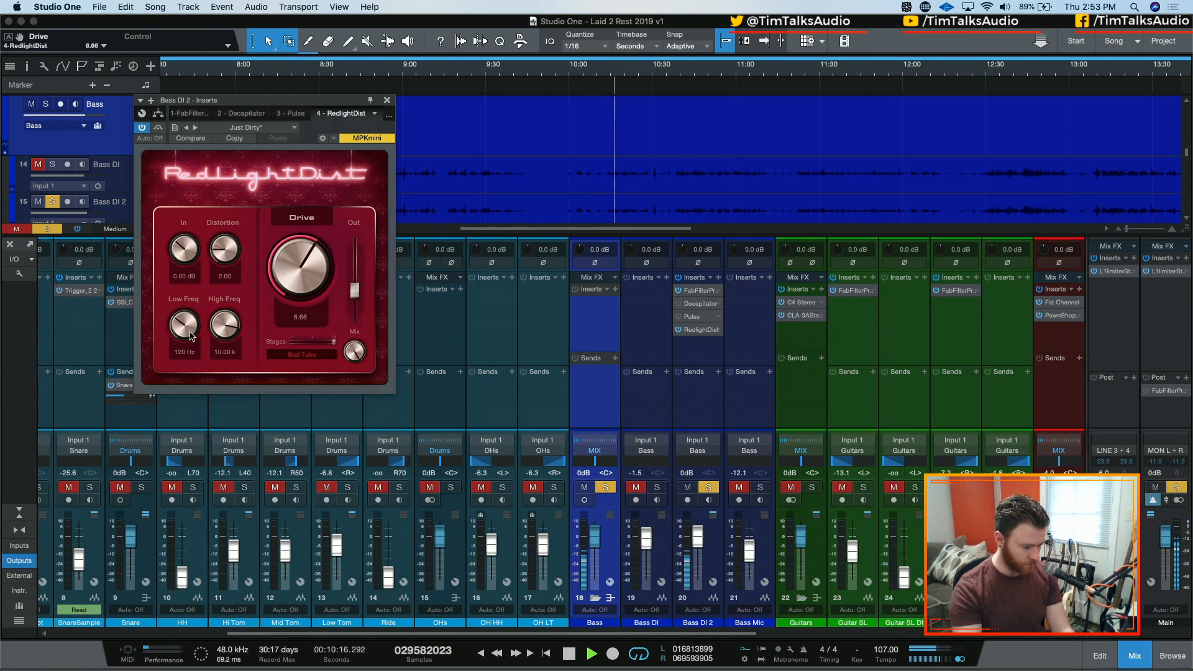
left_click_drag(219, 330, 181, 308)
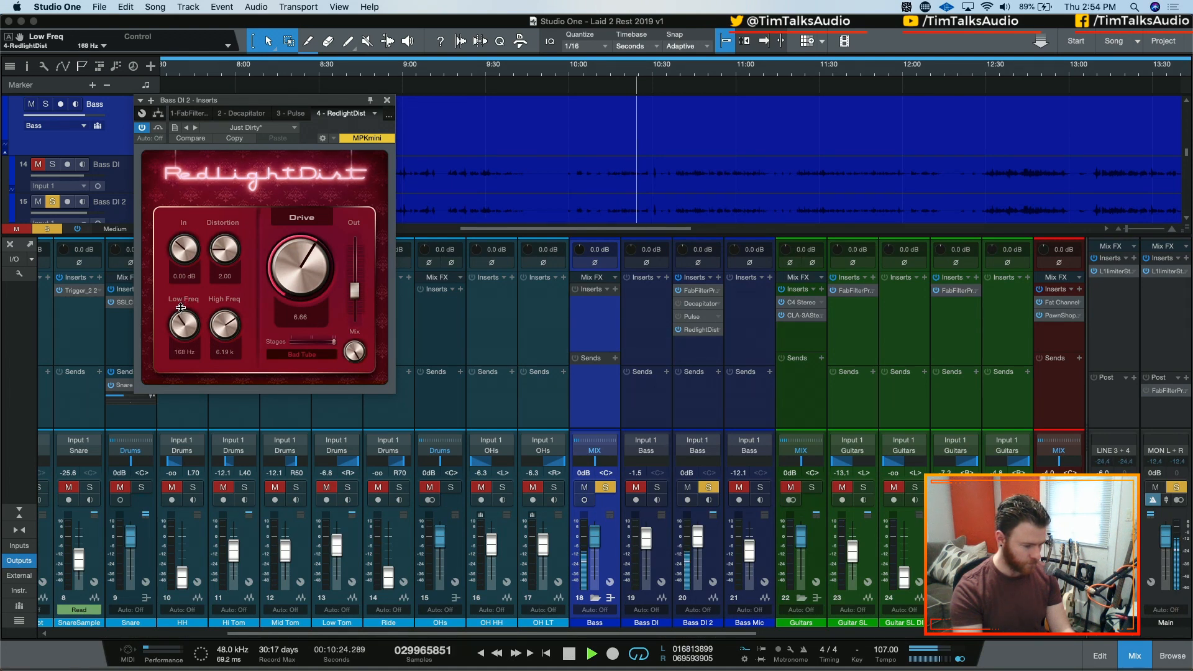
left_click_drag(218, 248, 222, 272)
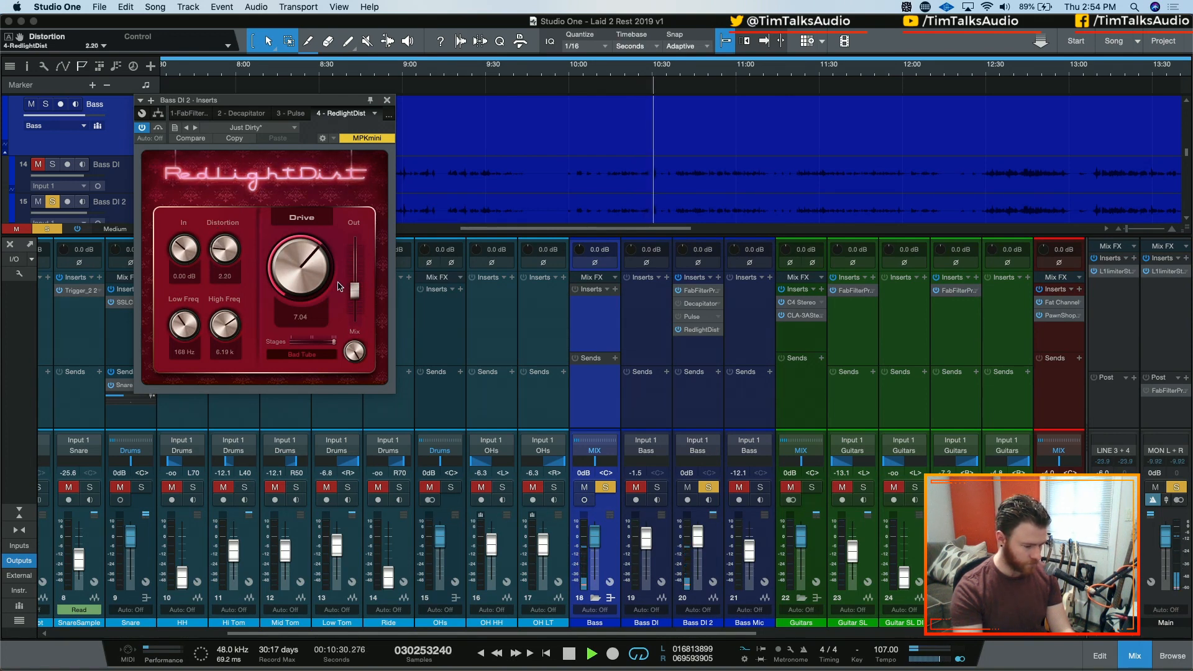
key("space")
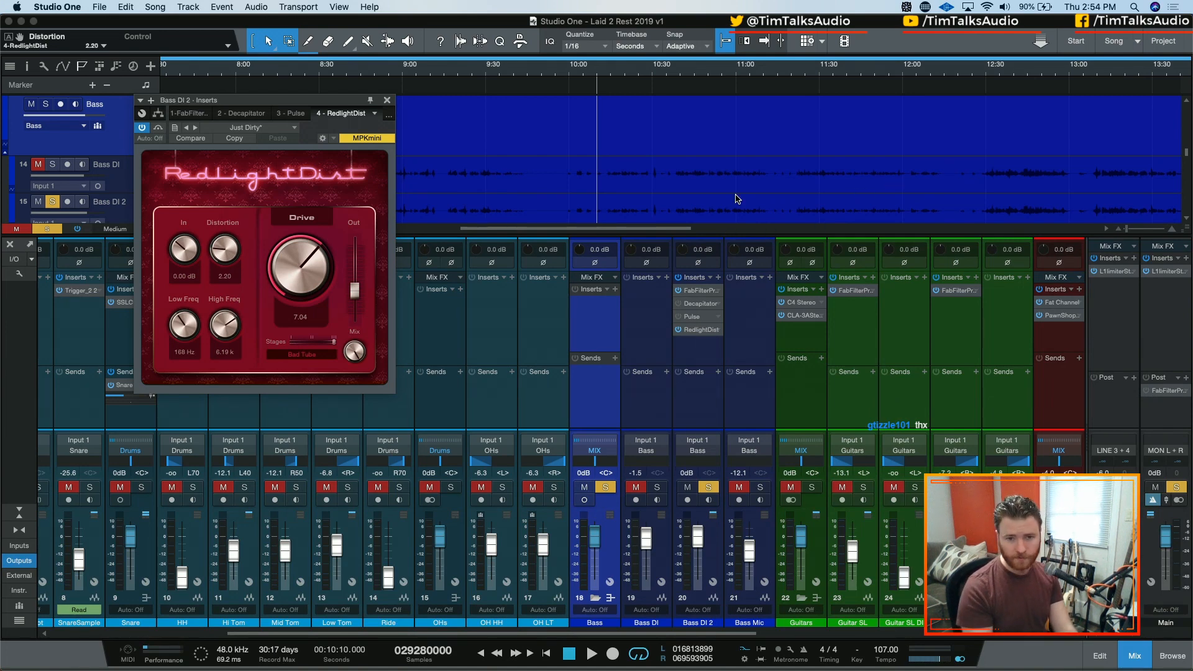
key("f")
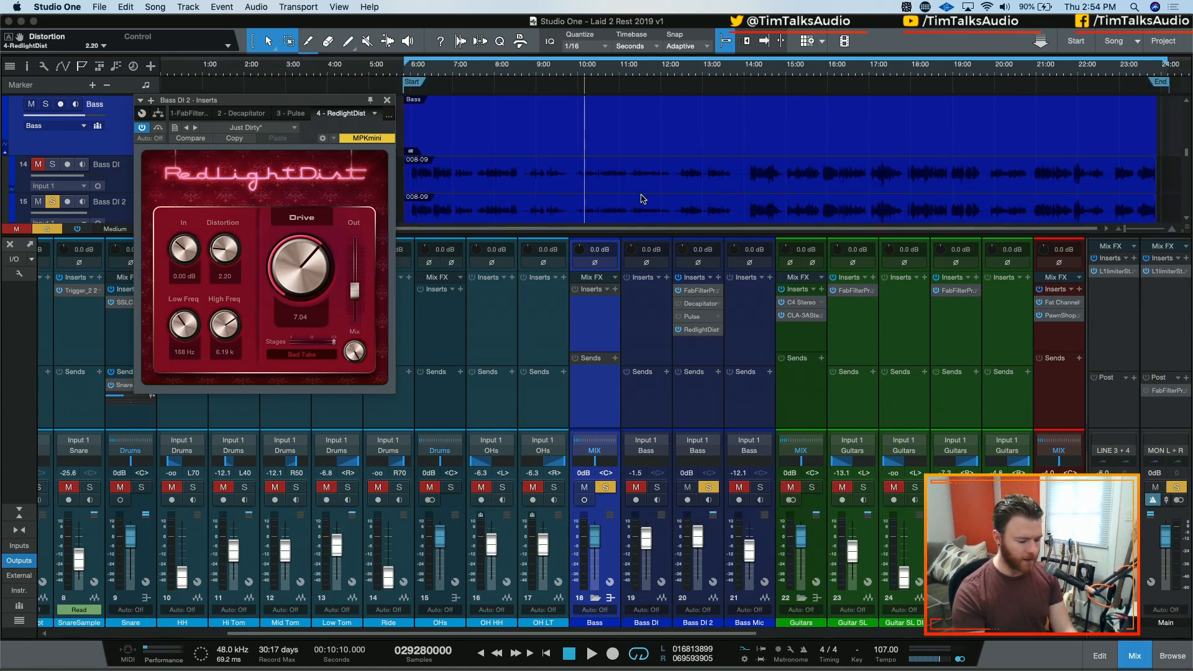
key("e")
key("e")
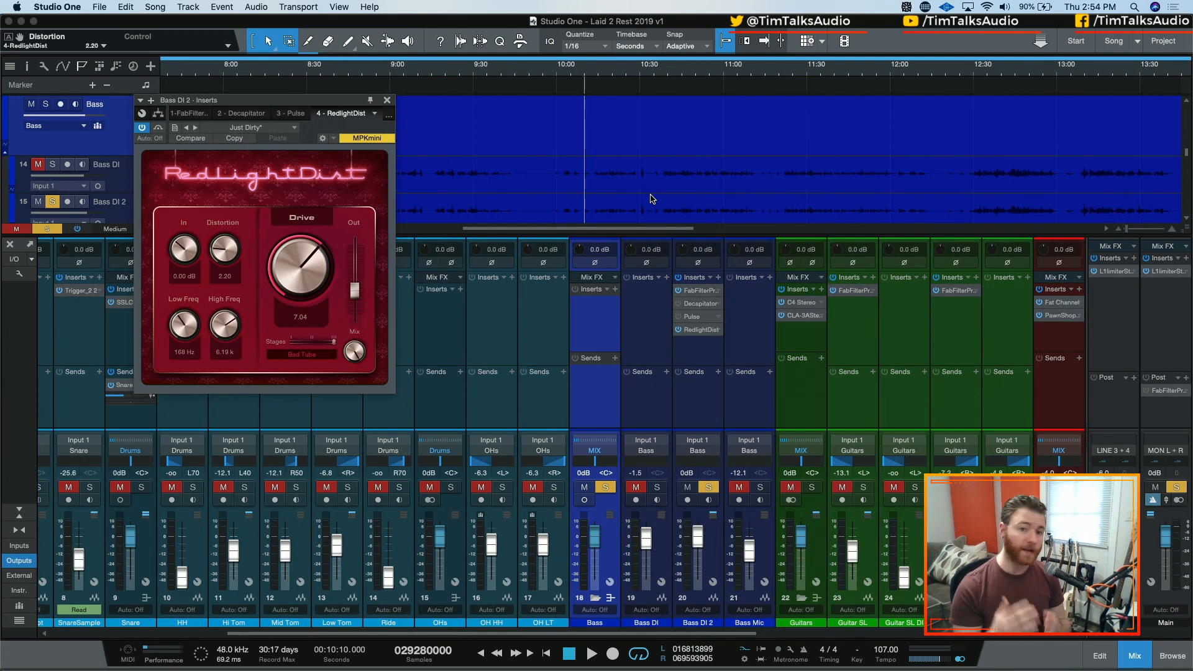
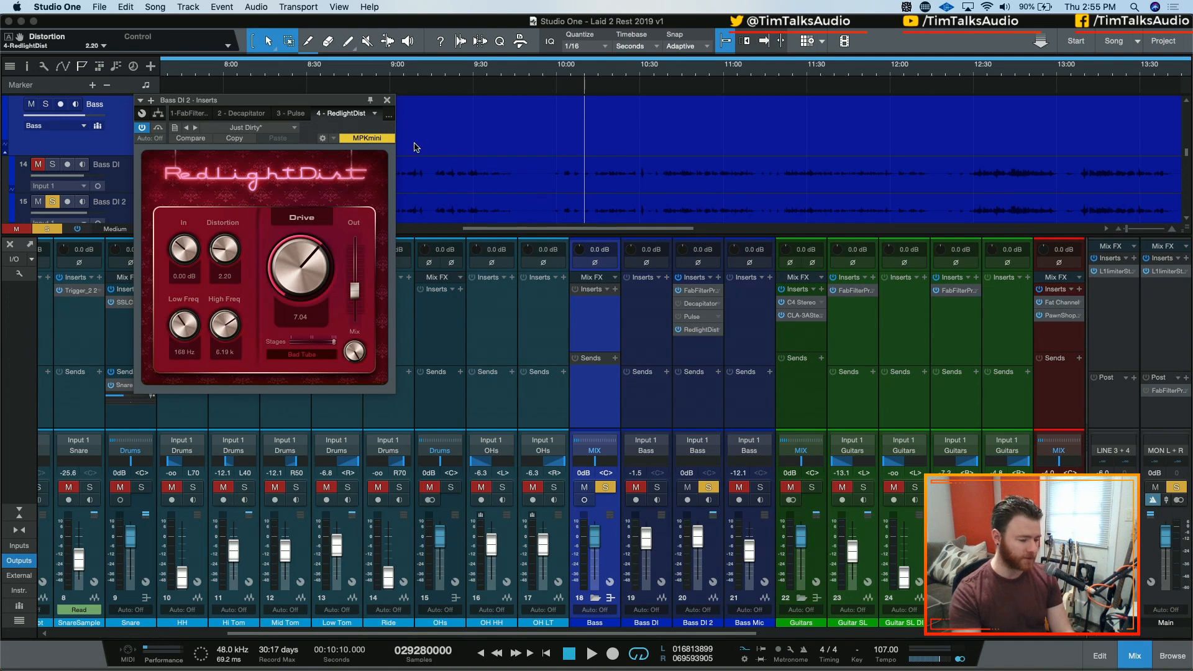
Step: Lower RedlightDist's Drive to about 6.88 during playback, then stop and set Low Freq to 200 Hz
key("space")
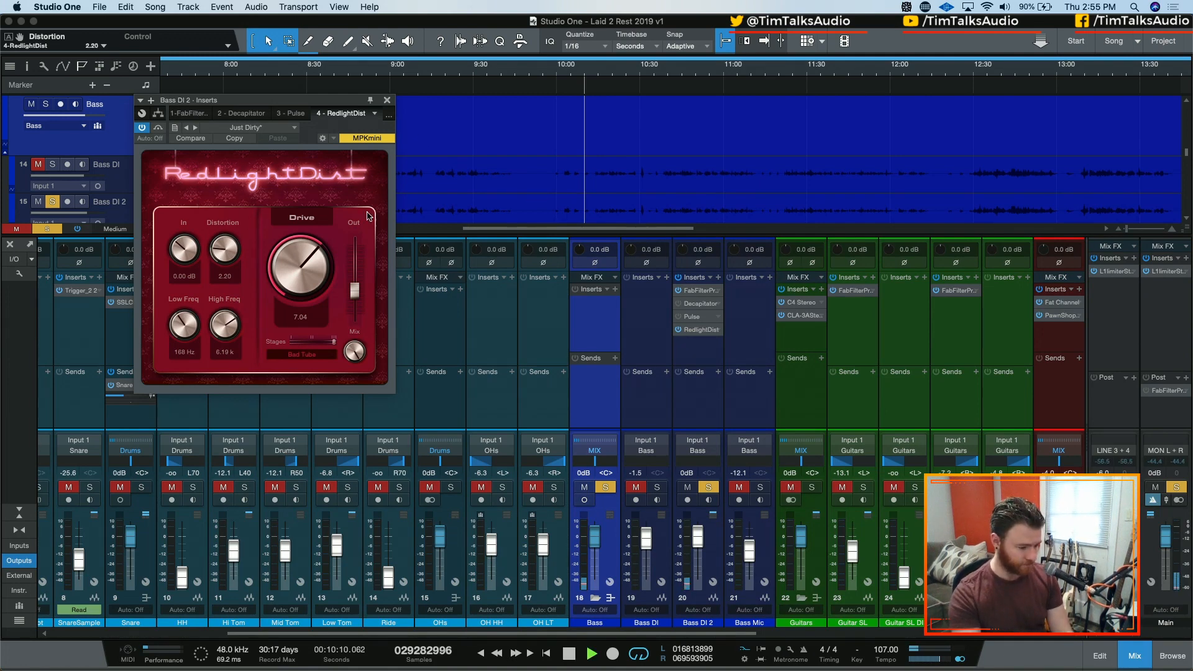
left_click_drag(285, 242, 293, 297)
left_click_drag(192, 309, 195, 327)
key("space")
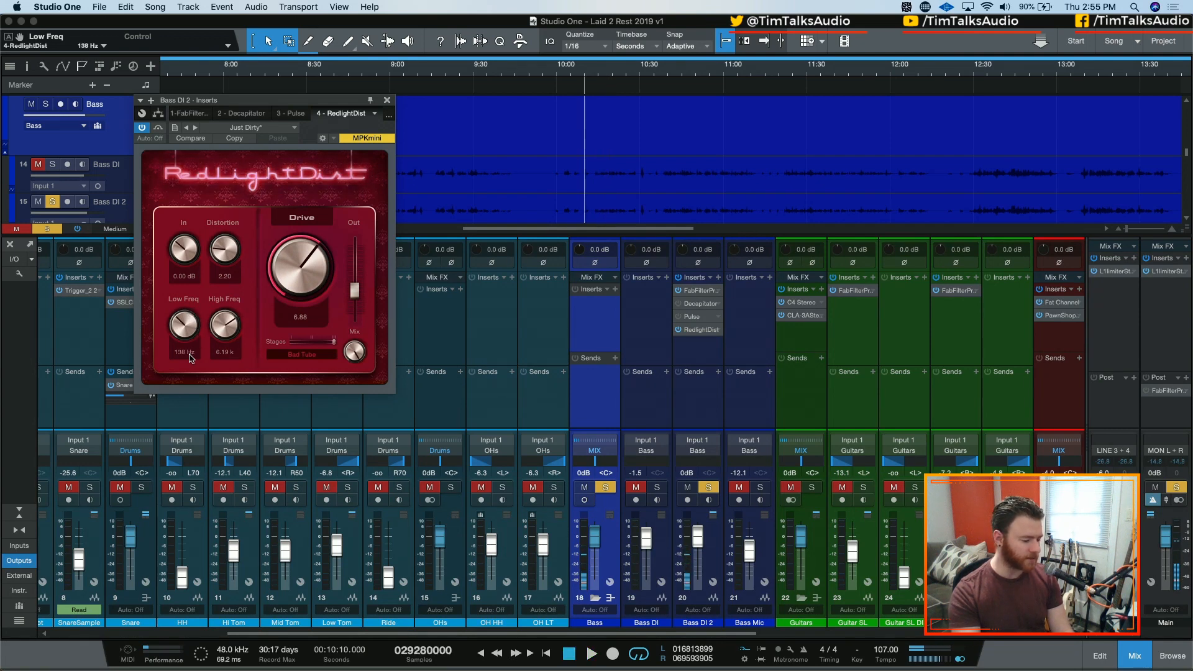
double_click(186, 351)
type("200")
key("Return")
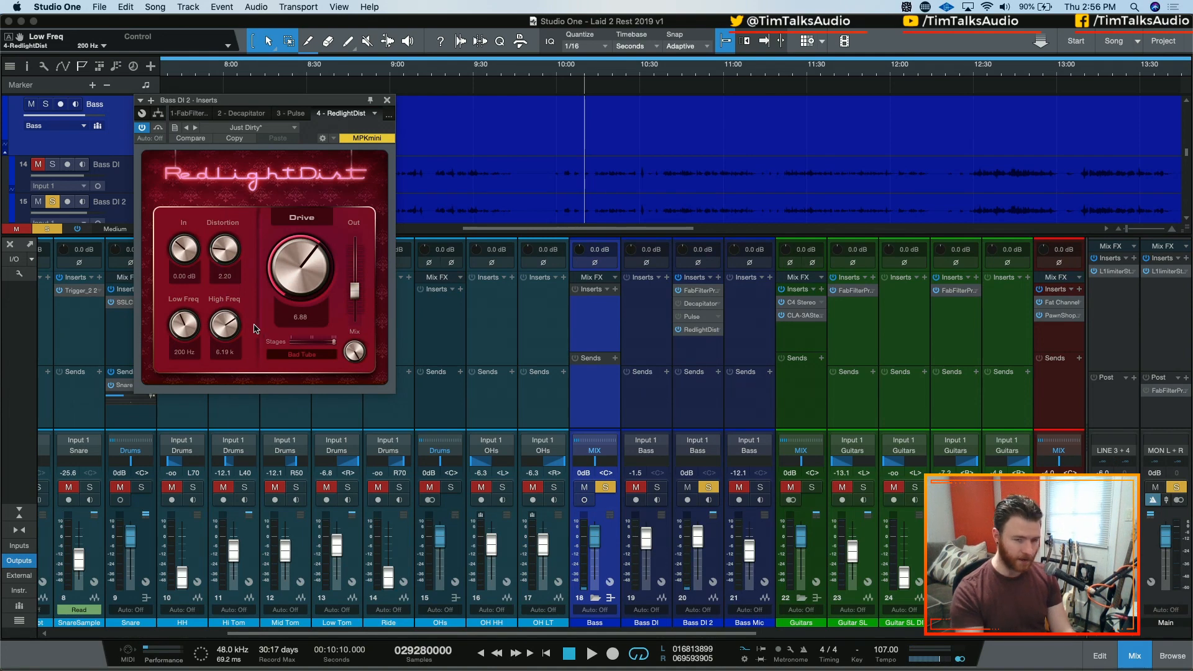
Step: During playback, raise RedlightDist's Distortion to 3.05 and compare the Stages settings, ending at 3
key("space")
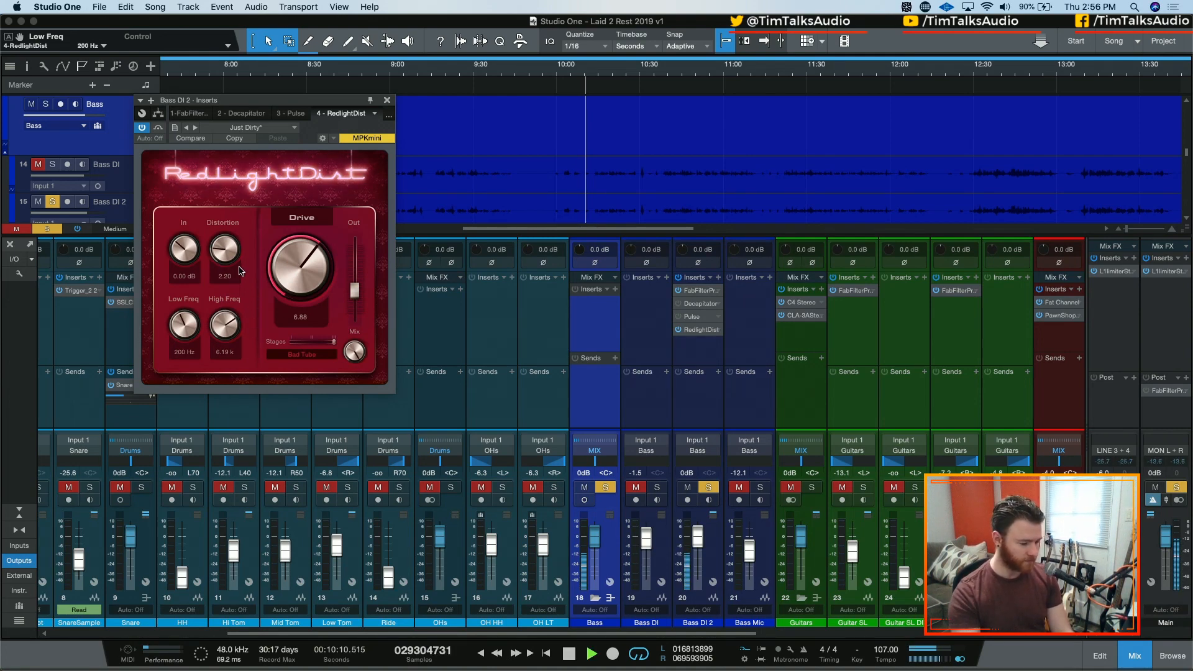
left_click_drag(224, 249, 224, 234)
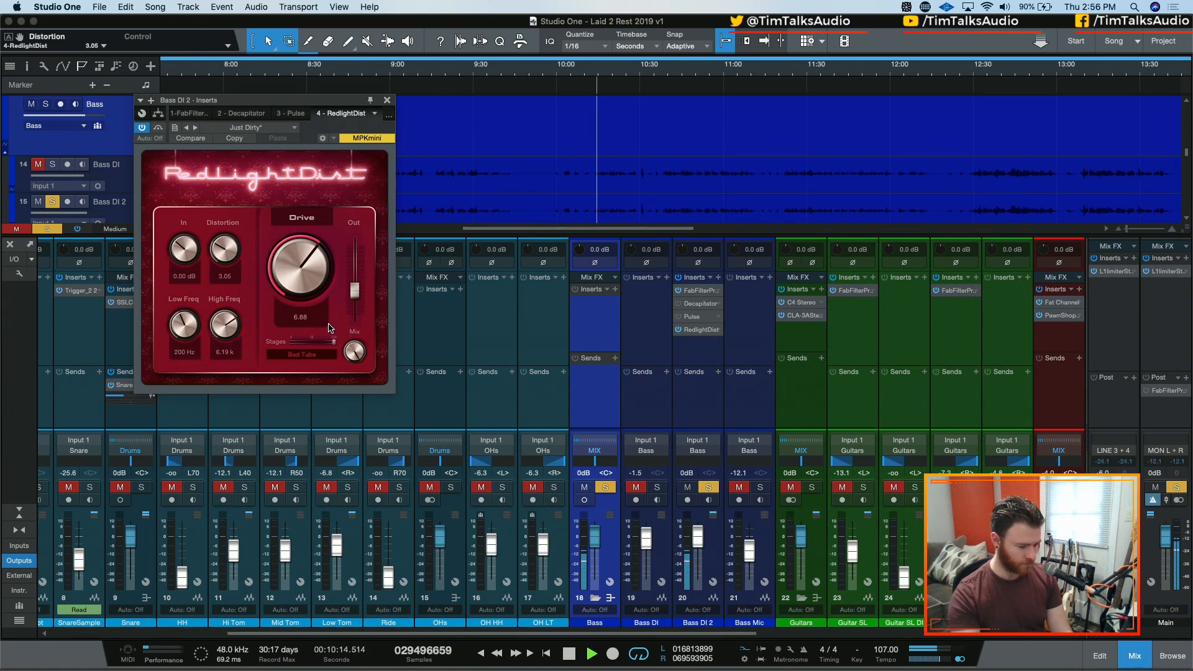
left_click(315, 344)
left_click_drag(275, 347, 435, 341)
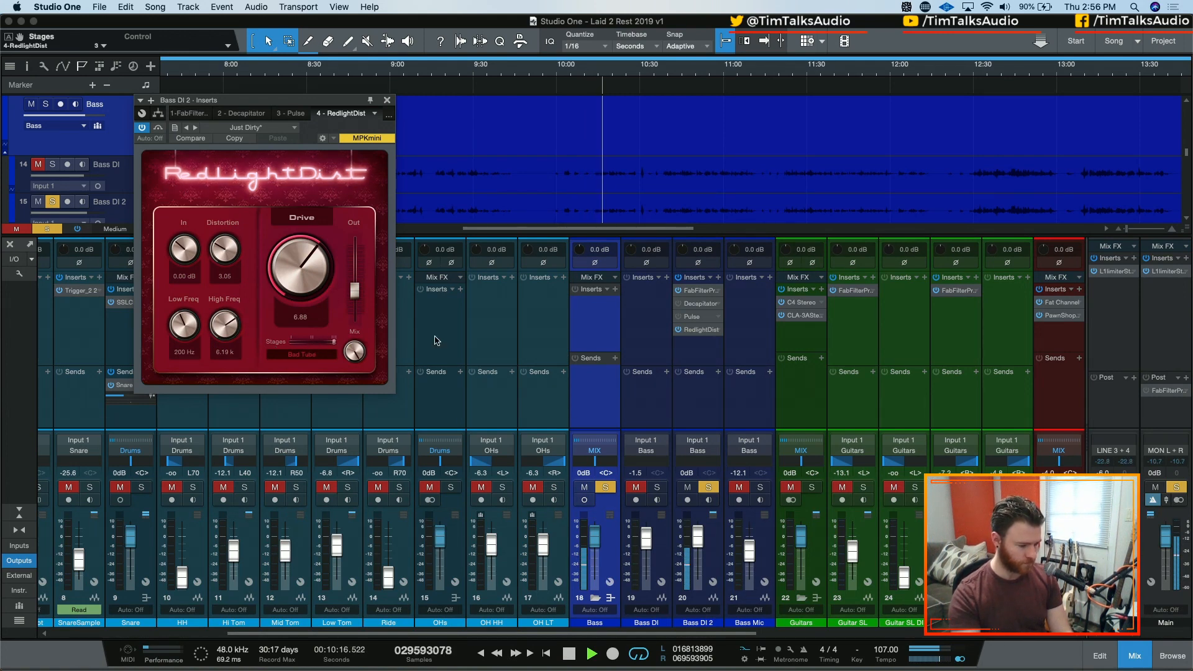
Step: Audition RedlightDist's Hard Tube type with Drive lowered to 5.22, and stop playback
left_click(328, 356)
left_click(314, 381)
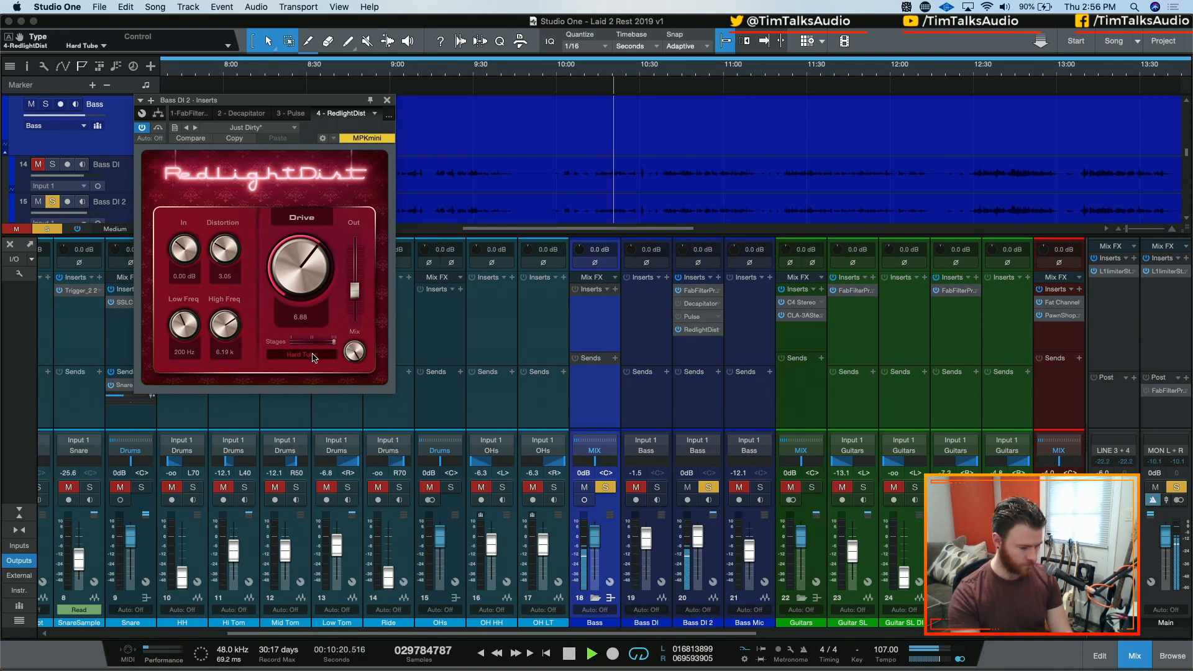
scroll(312, 323, "down", 5)
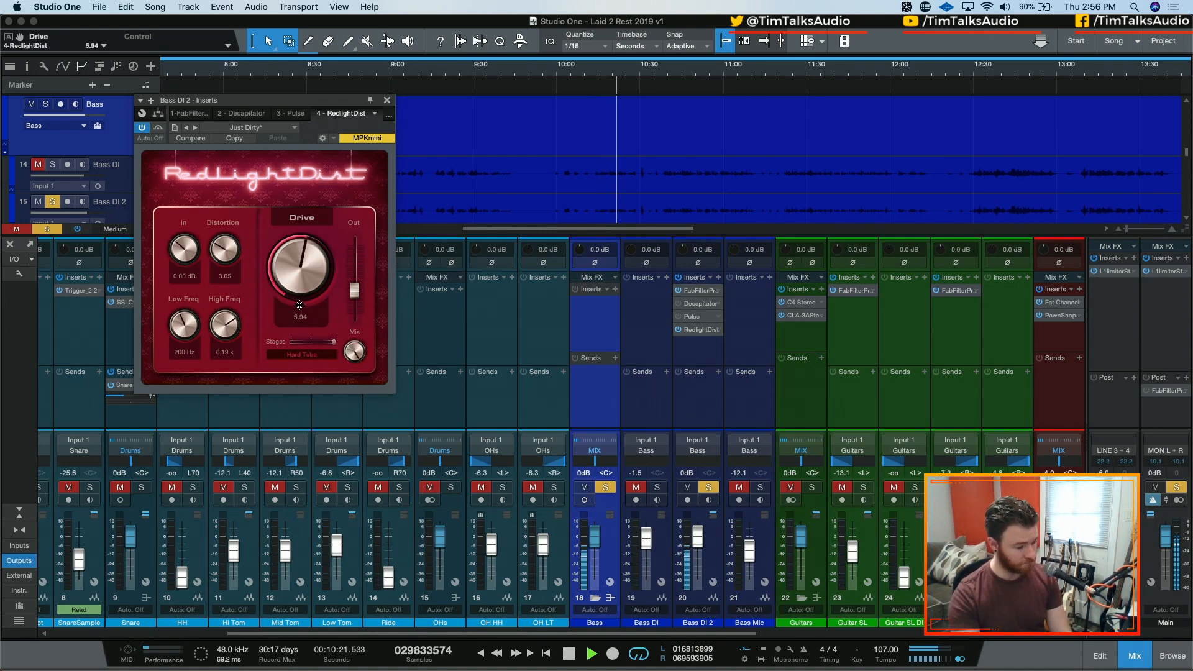
key("space")
Step: Audition RedlightDist's OpAmp type with Drive raised to 9.13, and switch the type to Soft Tube
left_click(306, 355)
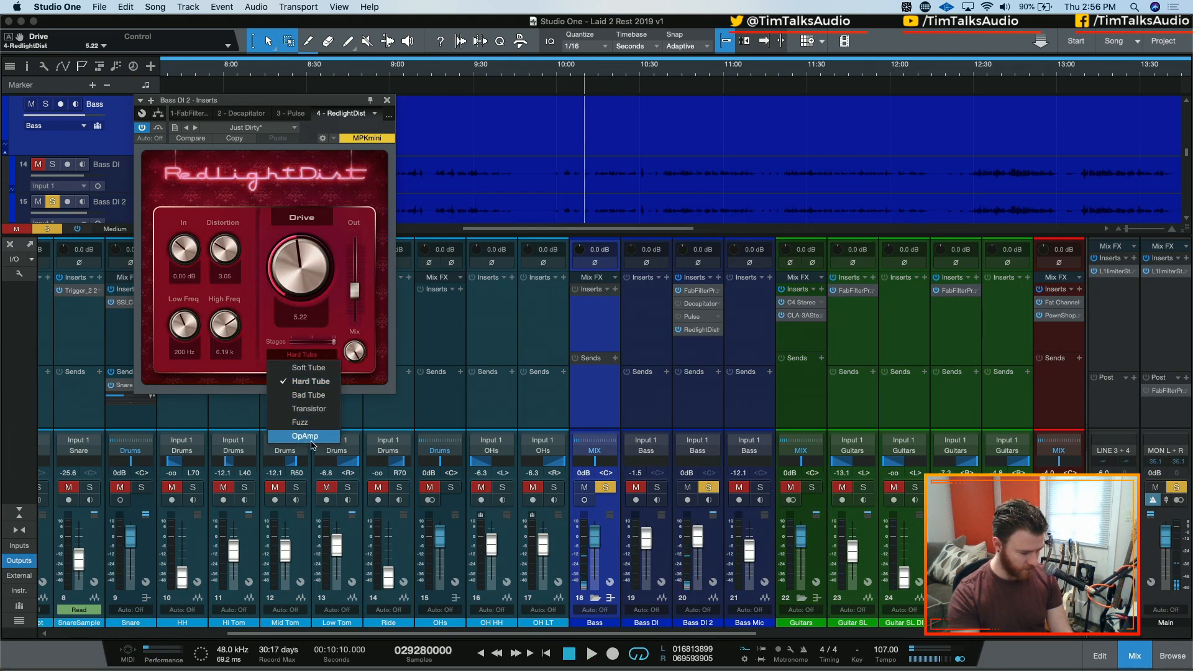
left_click(311, 442)
key("space")
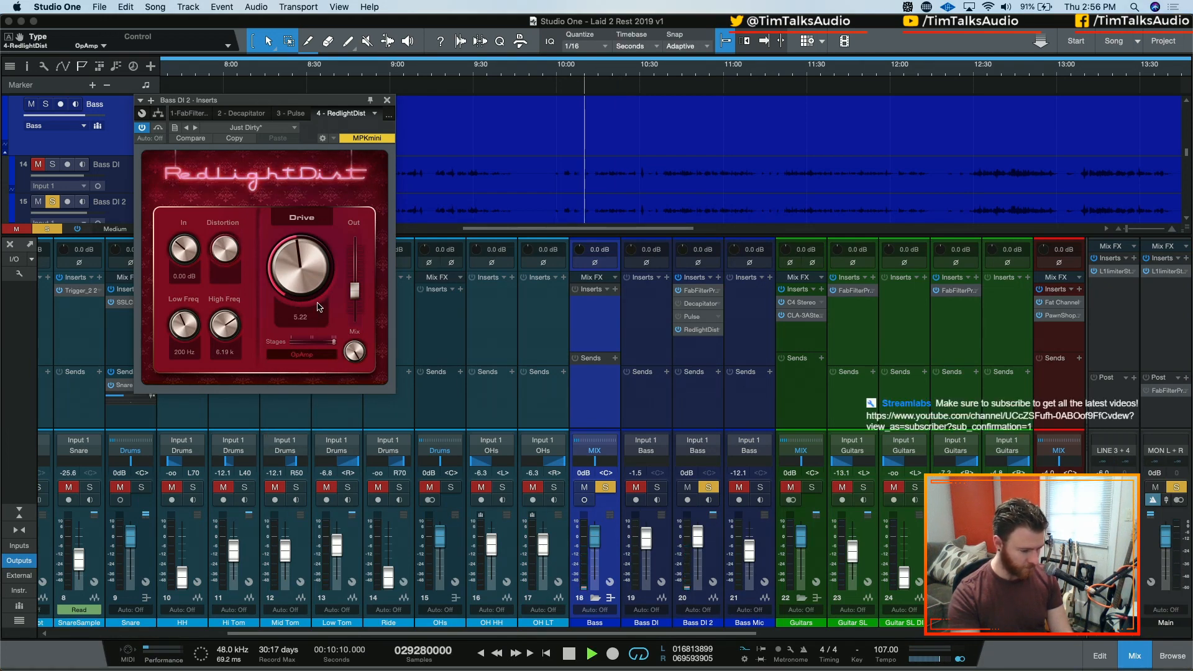
scroll(299, 252, "up", 12)
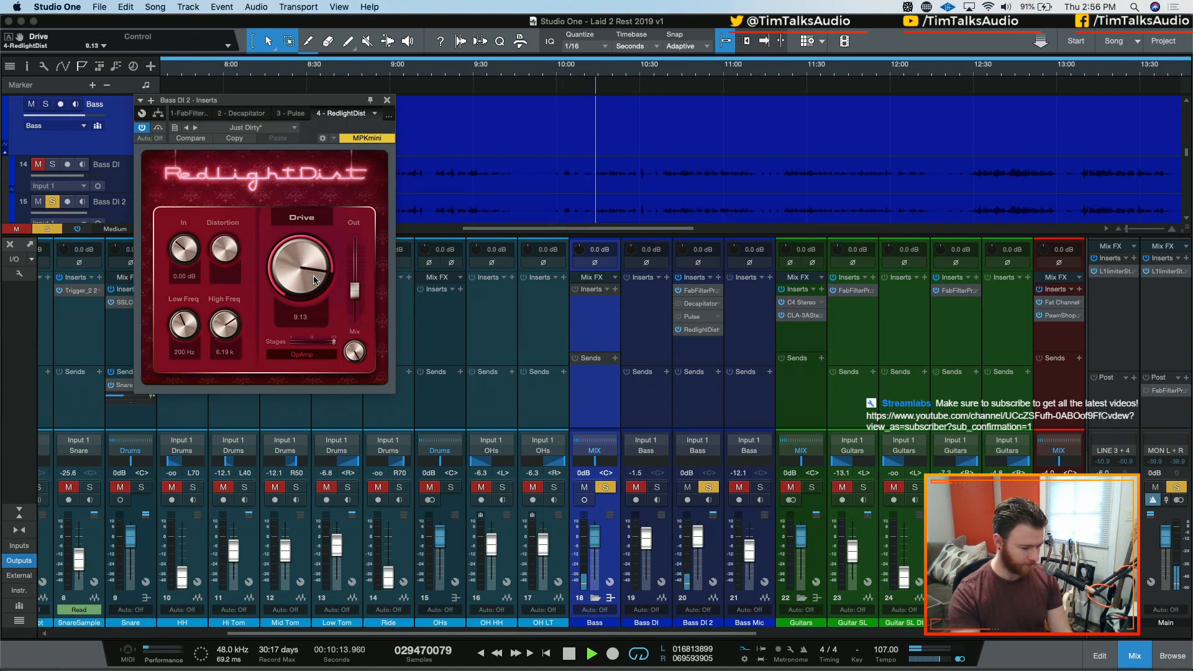
left_click(302, 354)
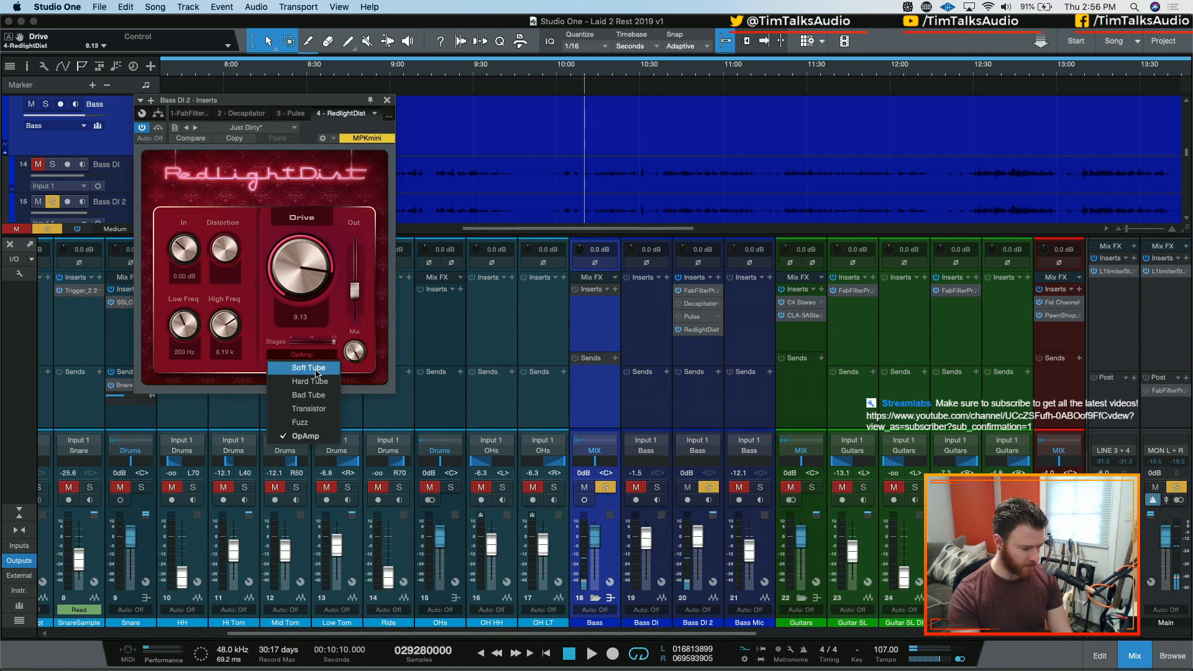
left_click(303, 368)
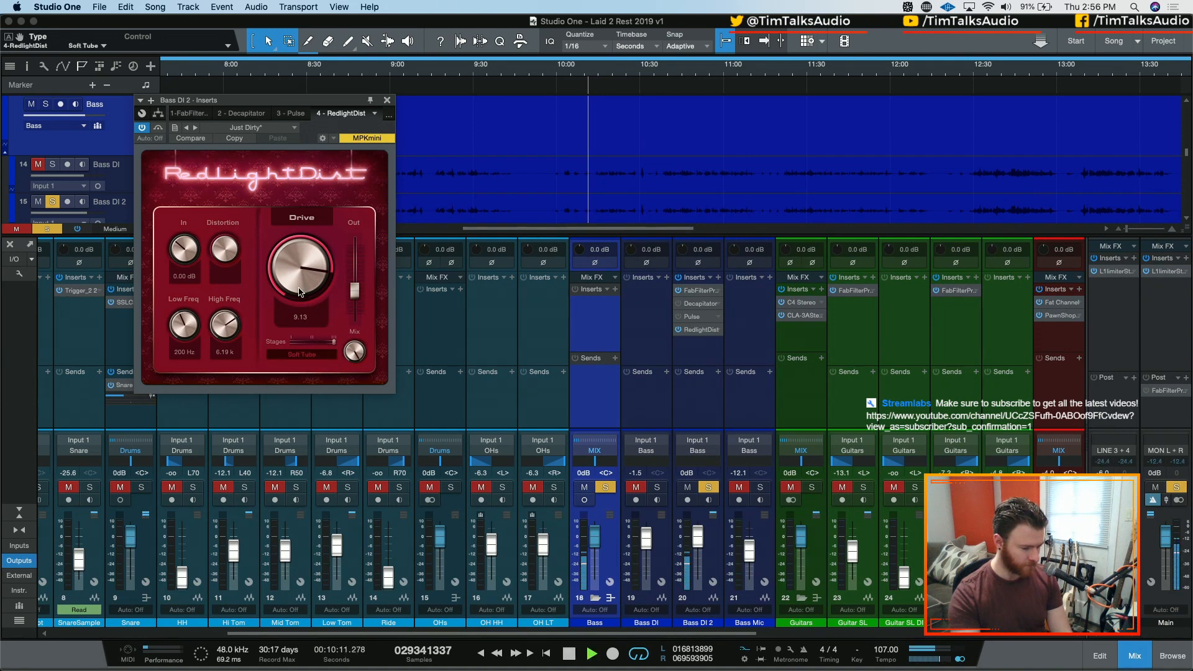
Step: Set the RedlightDist type on Bass DI 2 to Hard Tube, with distortion at about 1.80 and drive at about 8.41
left_click(306, 363)
left_click(308, 381)
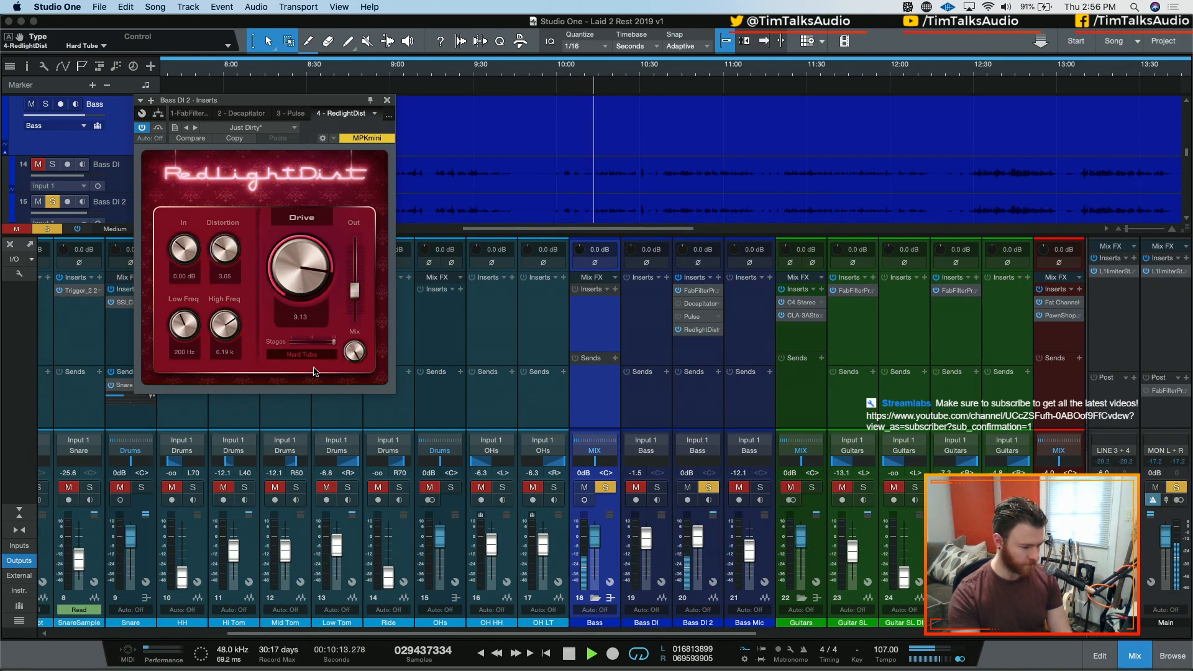
left_click_drag(230, 253, 299, 274)
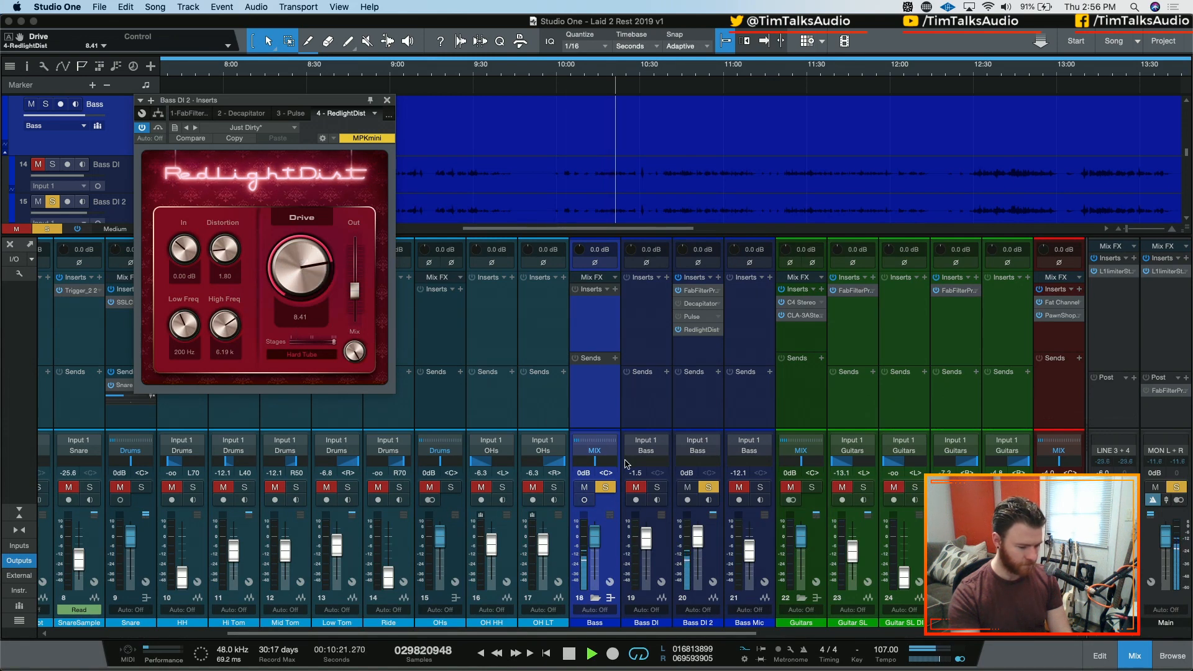
Step: Unmute and solo Bass DI and Bass Mic to hear them together with Bass DI 2, and stop playback
left_click(635, 487)
left_click(657, 487)
left_click(740, 487)
left_click(760, 487)
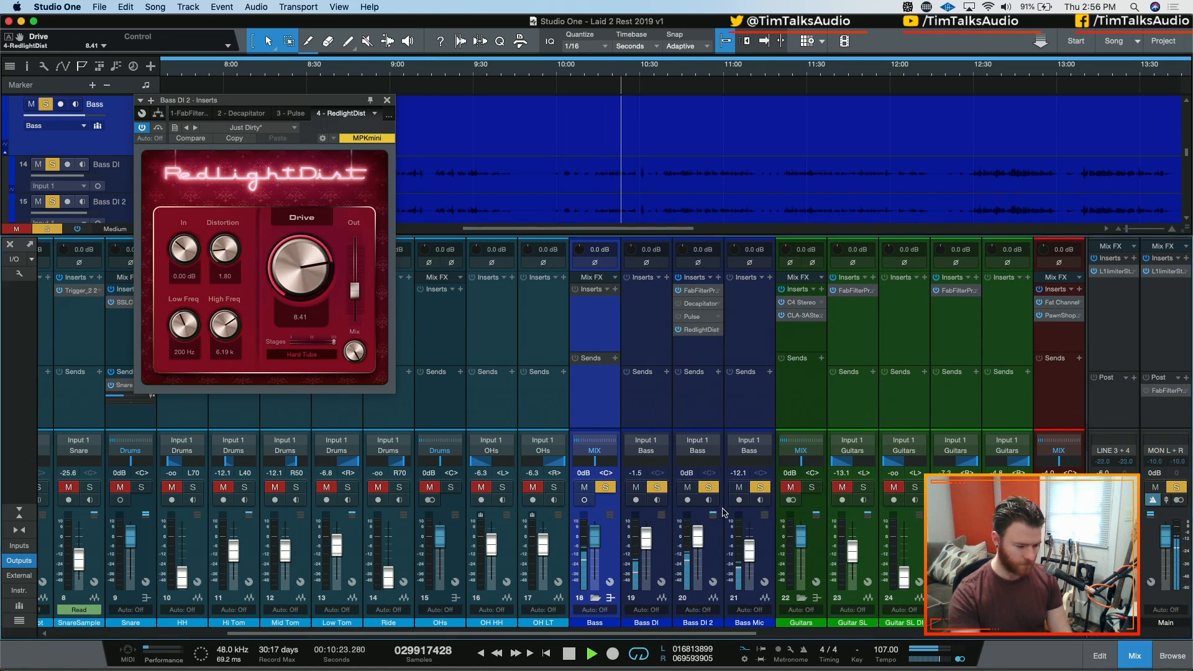
left_click(688, 487)
left_click(709, 487)
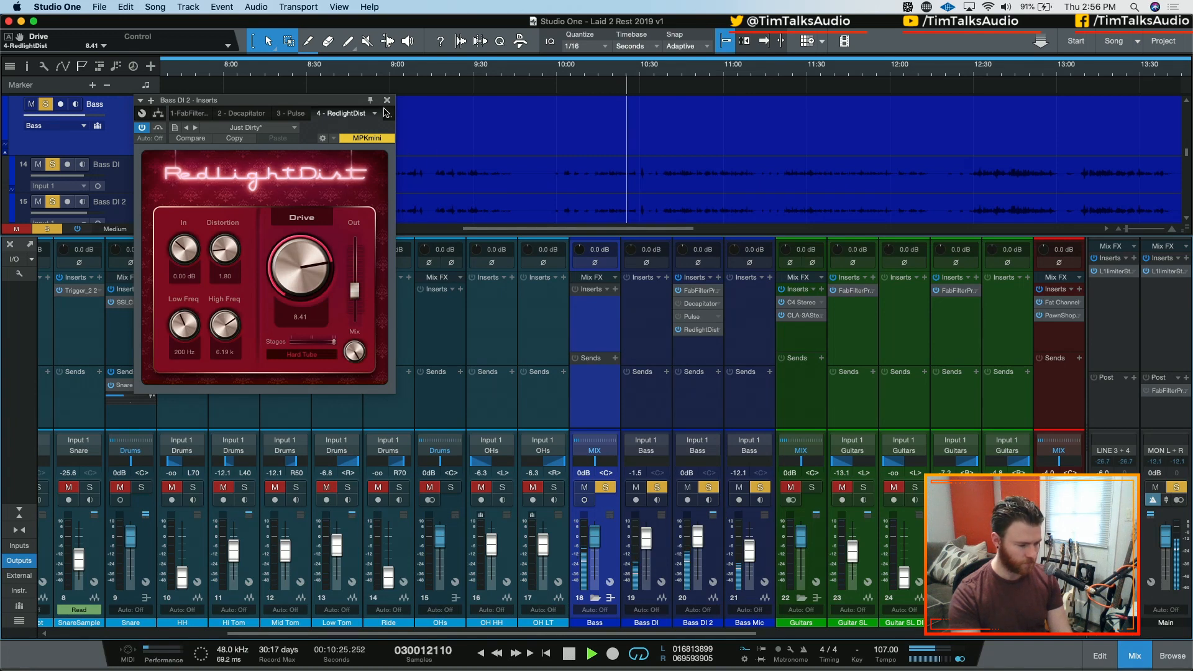
key("space")
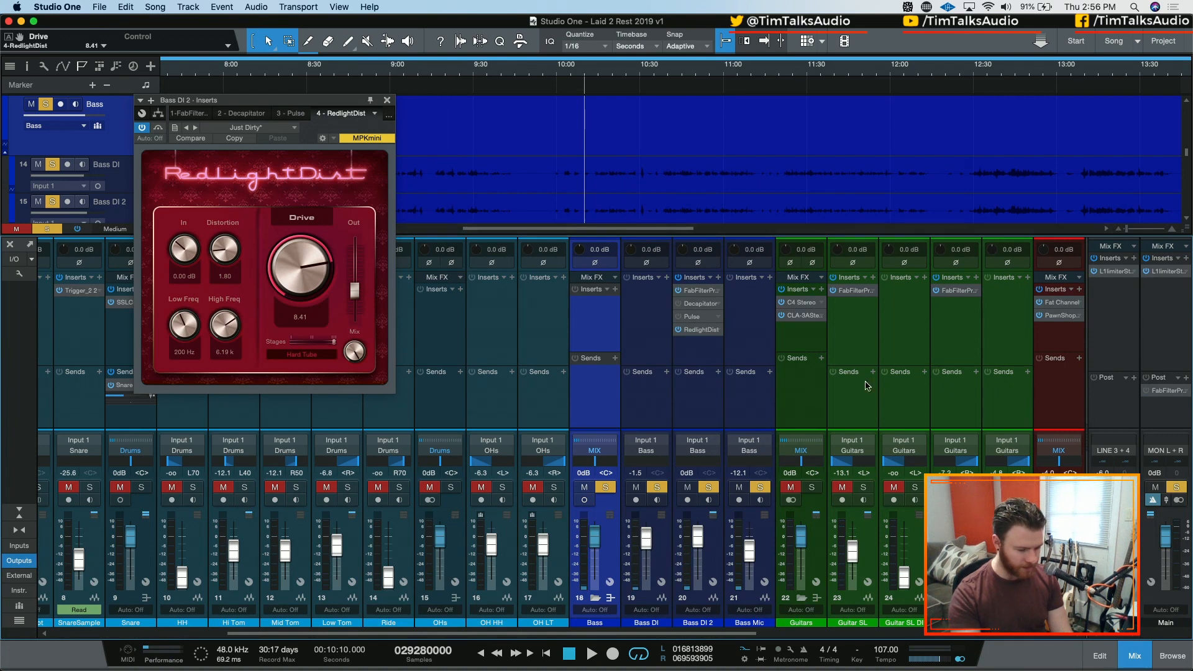
Step: Move RedlightDist above Pulse in the Bass DI 2 inserts and add the Gate plug-in to that channel
left_click_drag(700, 332, 702, 314)
left_click(718, 278)
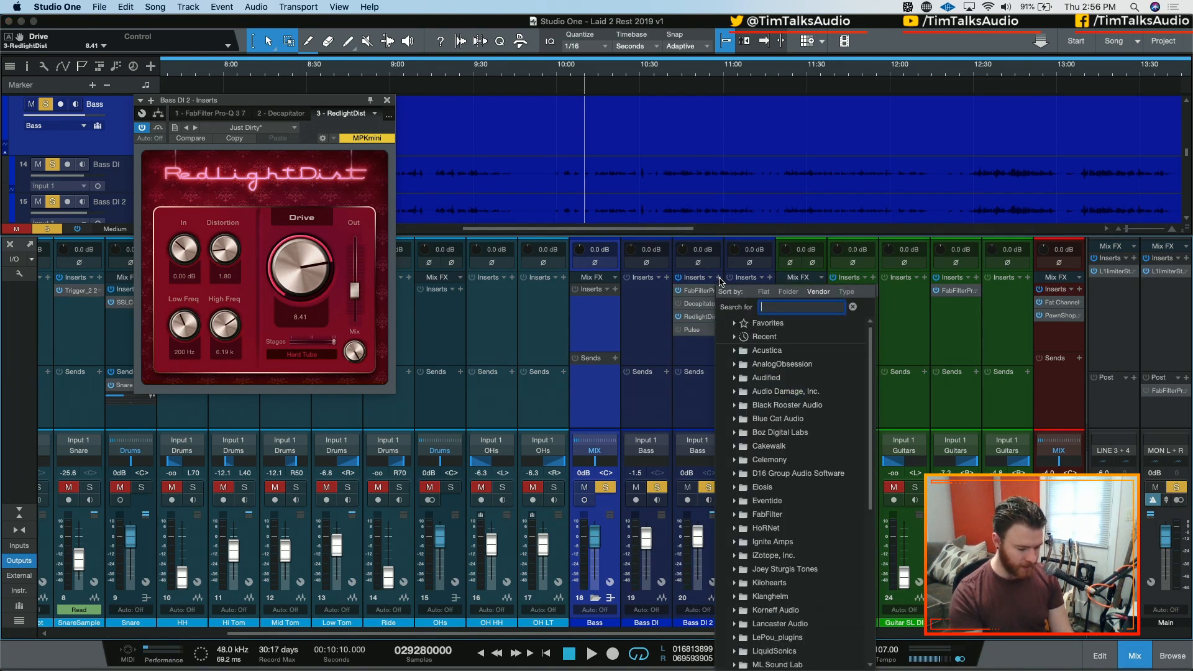
type("gate")
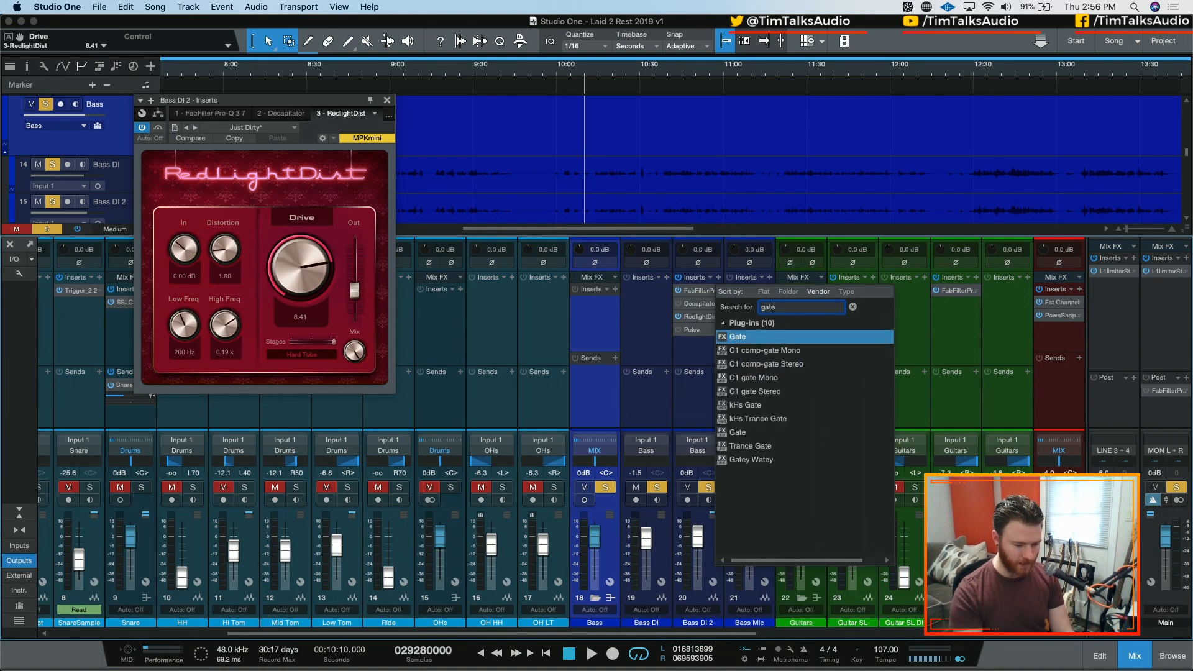
key("Return")
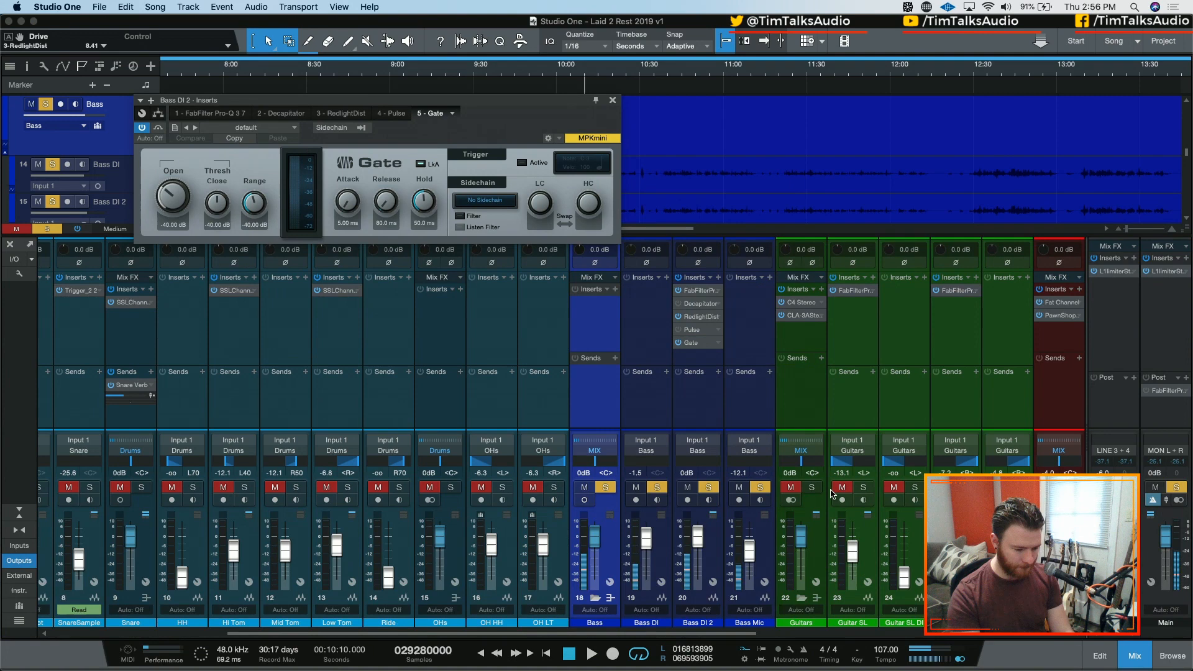
Step: Take Bass DI and Bass Mic out of solo, and place the Gate between RedlightDist and Pulse on Bass DI 2
left_click(657, 488)
left_click(760, 488)
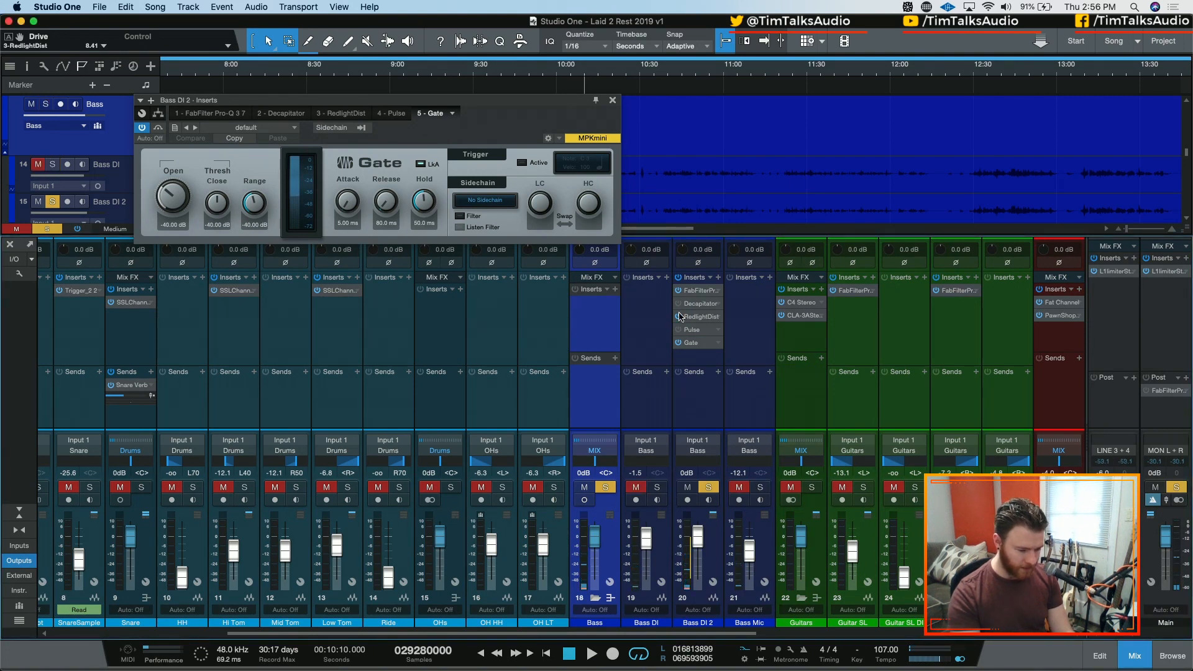
left_click_drag(693, 342, 701, 316)
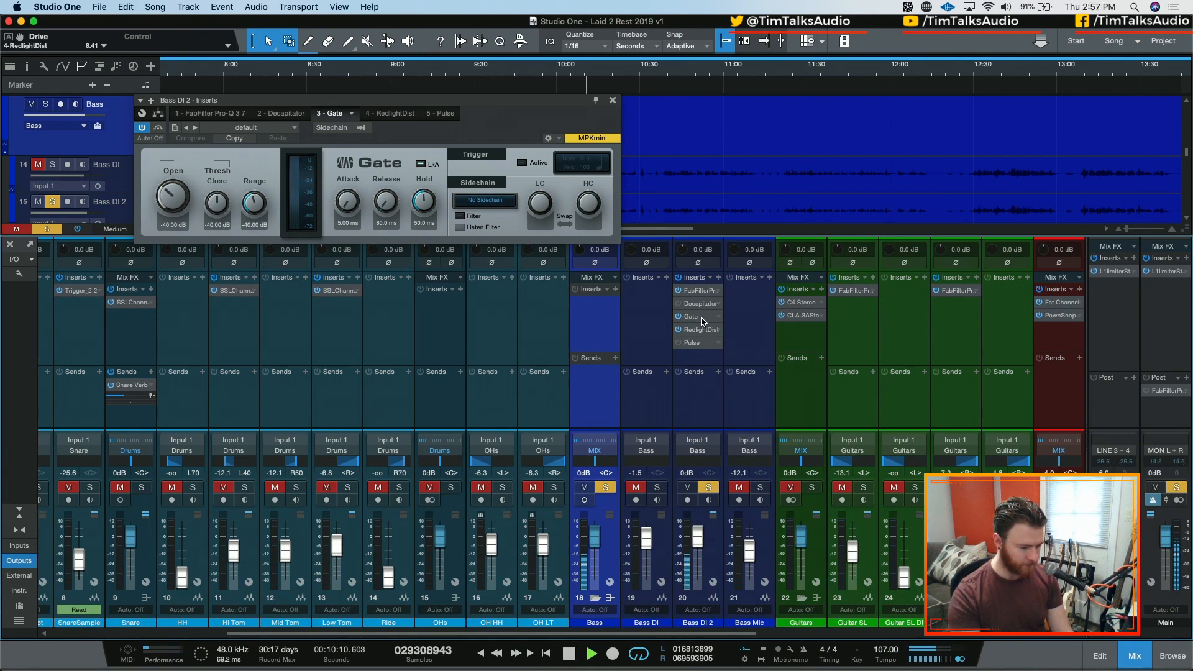
left_click_drag(701, 321, 702, 338)
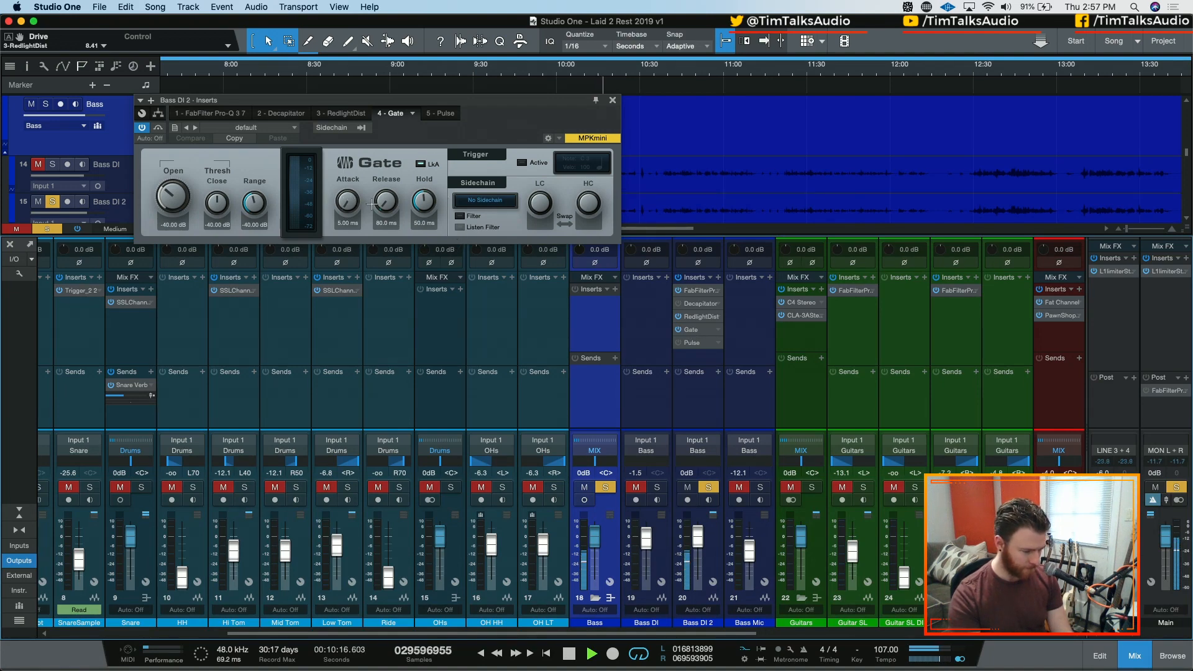
Step: Adjust the Gate's release to about 249 ms and its open threshold to about -27.4 dB, auditioning the bass from 11:10
left_click_drag(372, 205, 373, 194)
left_click_drag(173, 199, 174, 182)
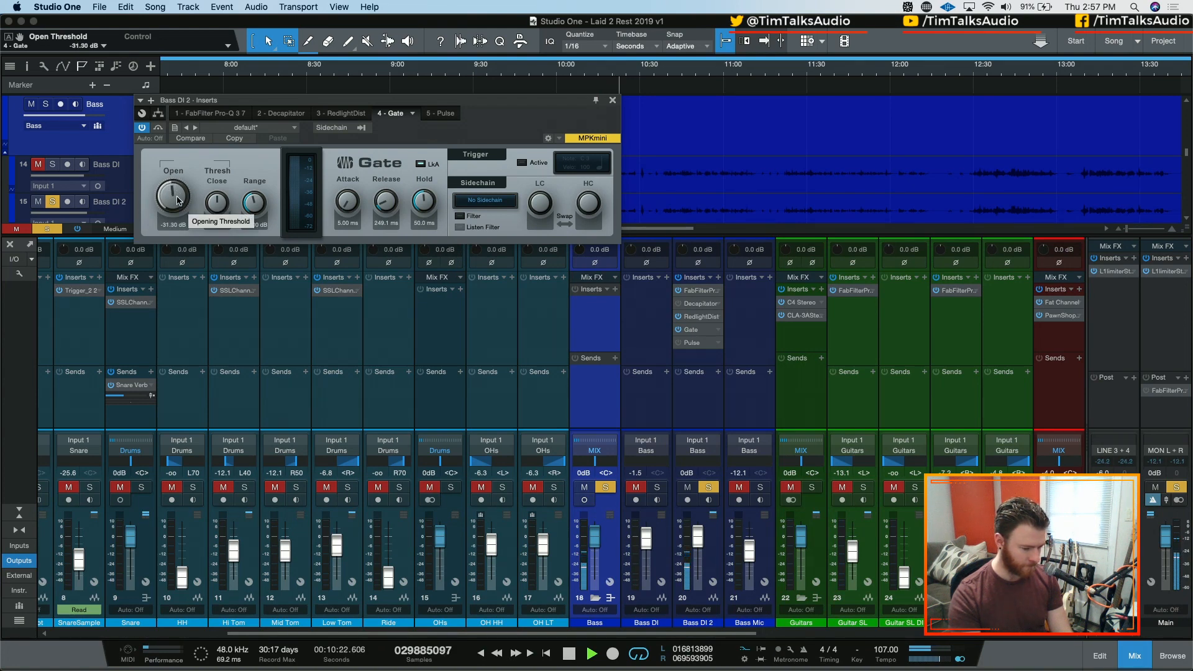
key("space")
left_click(749, 74)
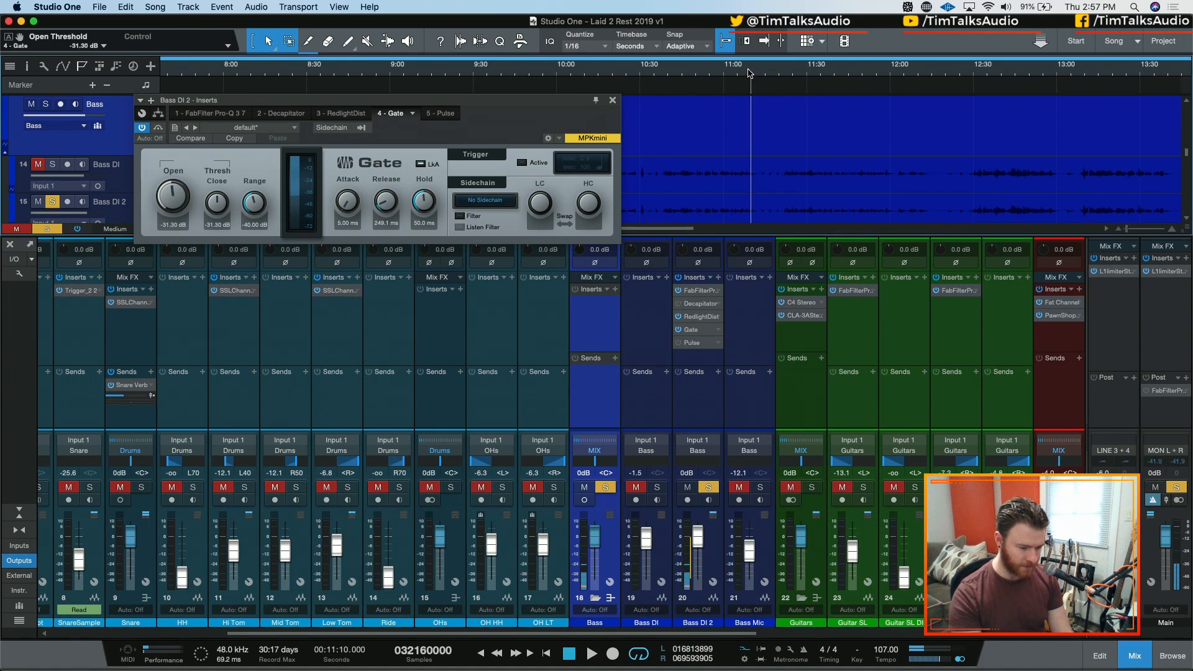
key("space")
key("space")
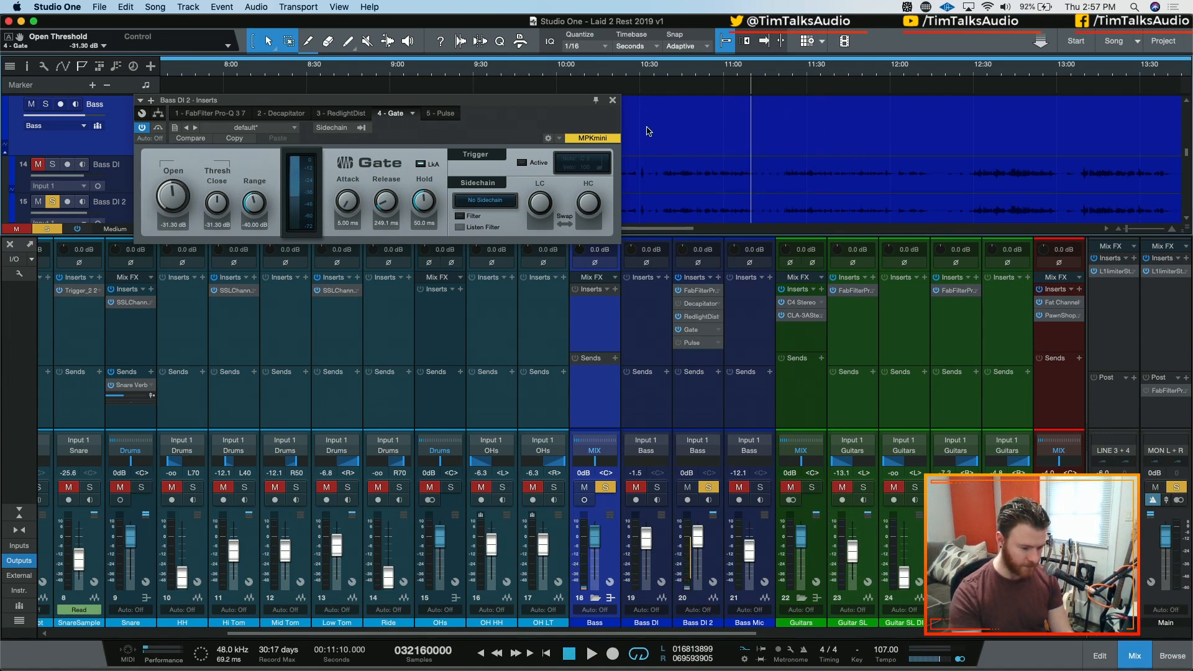
key("space")
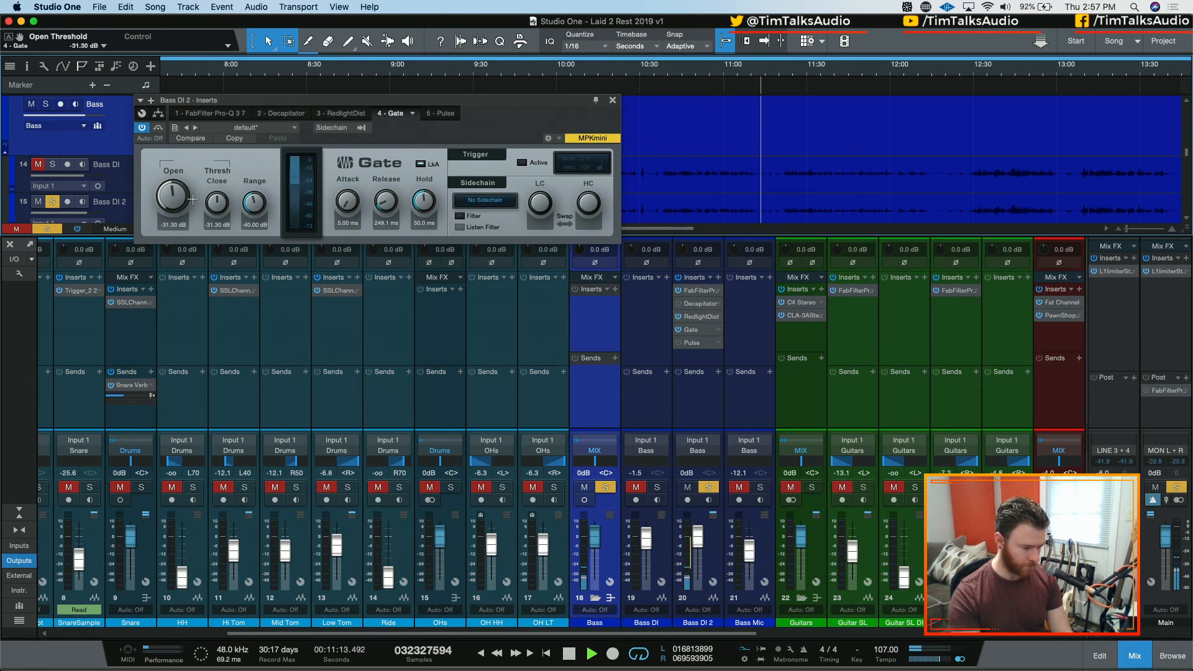
left_click_drag(178, 198, 178, 191)
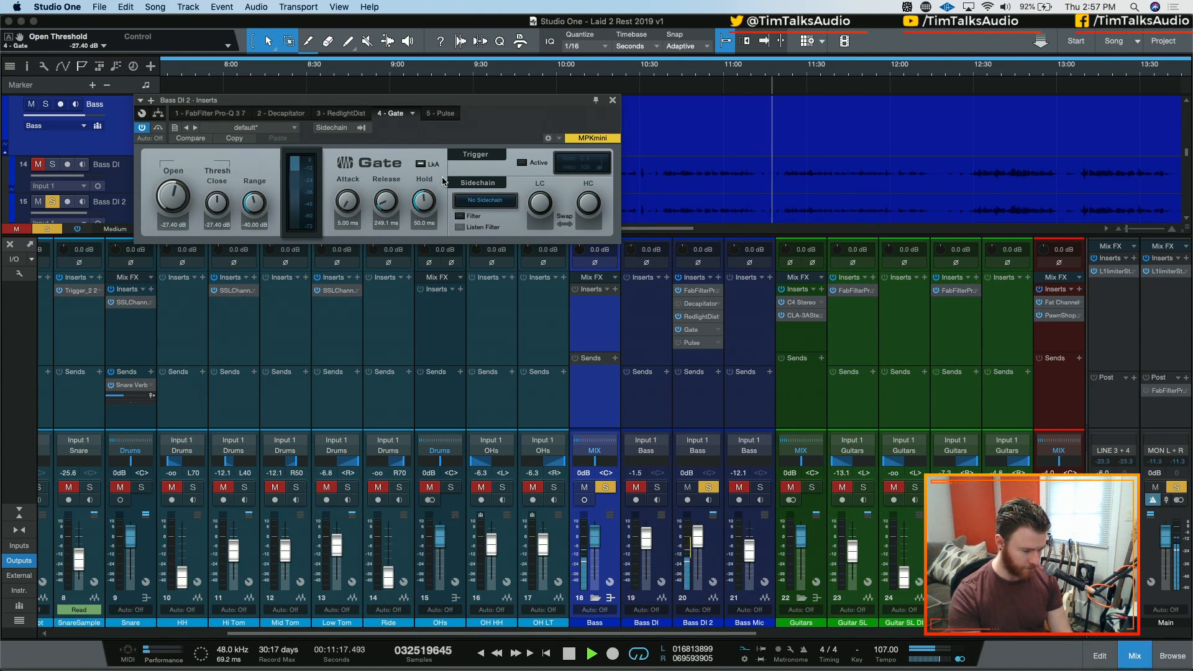
Step: Set the Gate's release to 250 ms, hold to 100 ms and range to -30 dB
double_click(386, 223)
type("2")
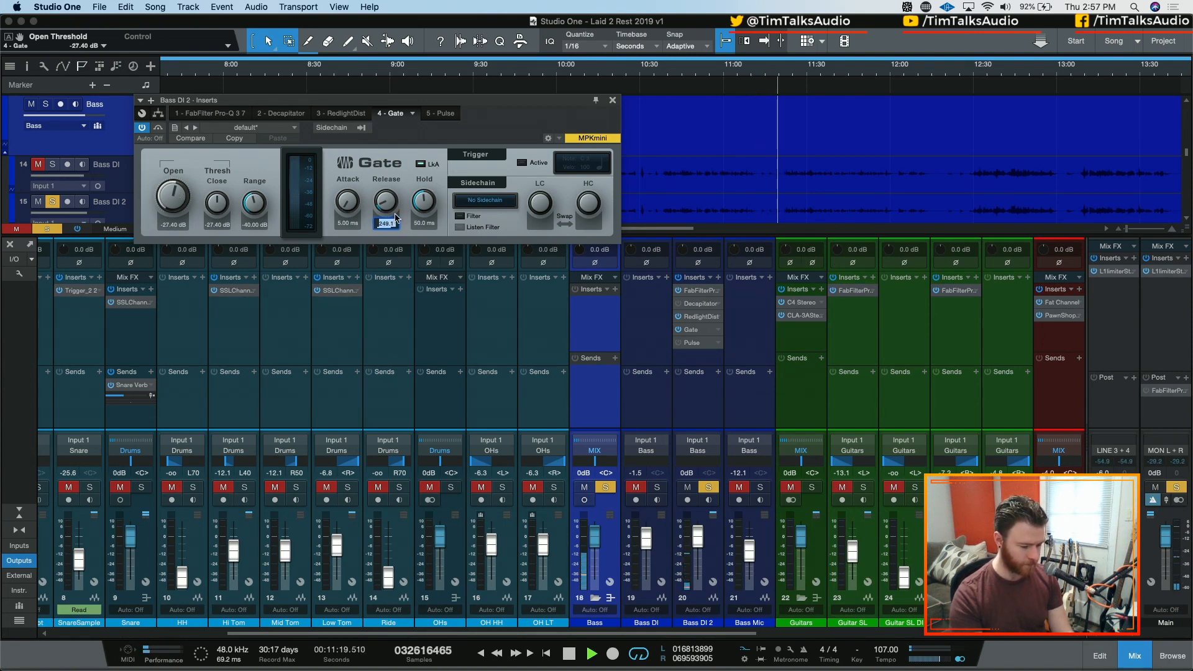
type("50")
key("Return")
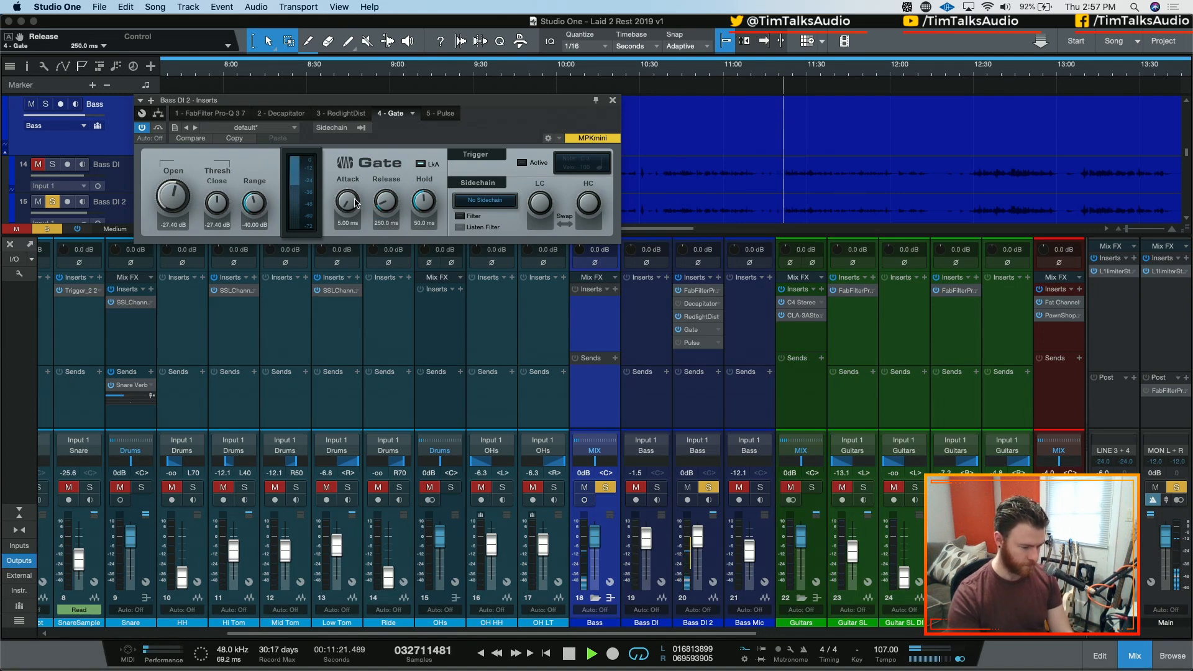
double_click(416, 223)
type("100")
key("Return")
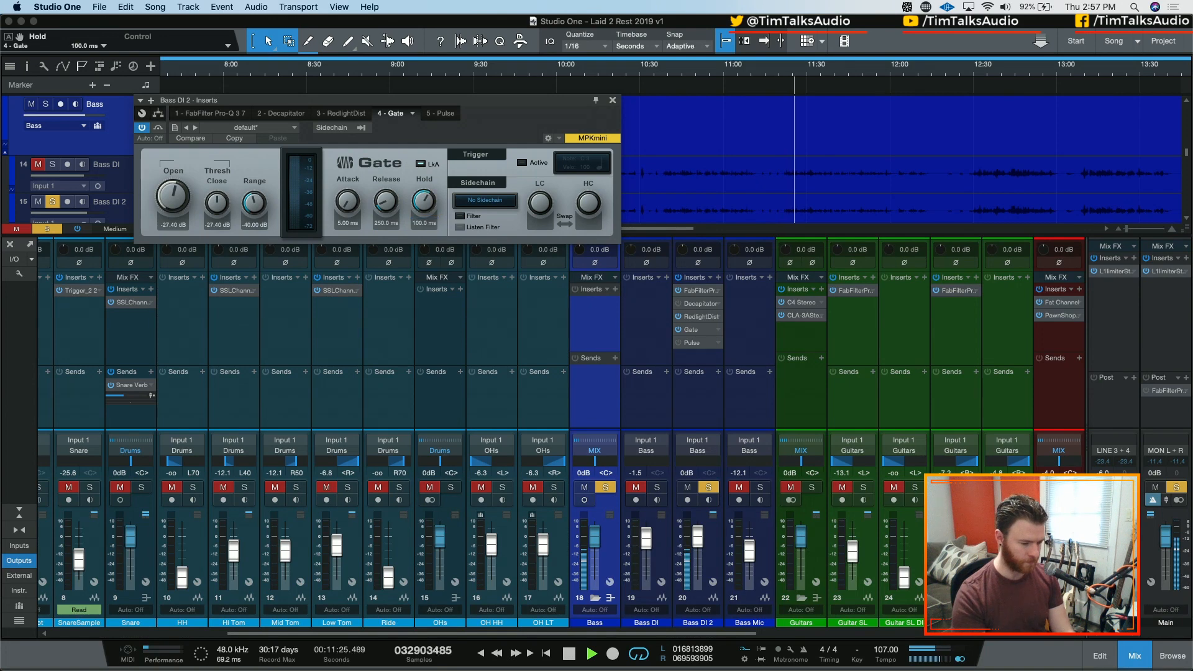
double_click(256, 224)
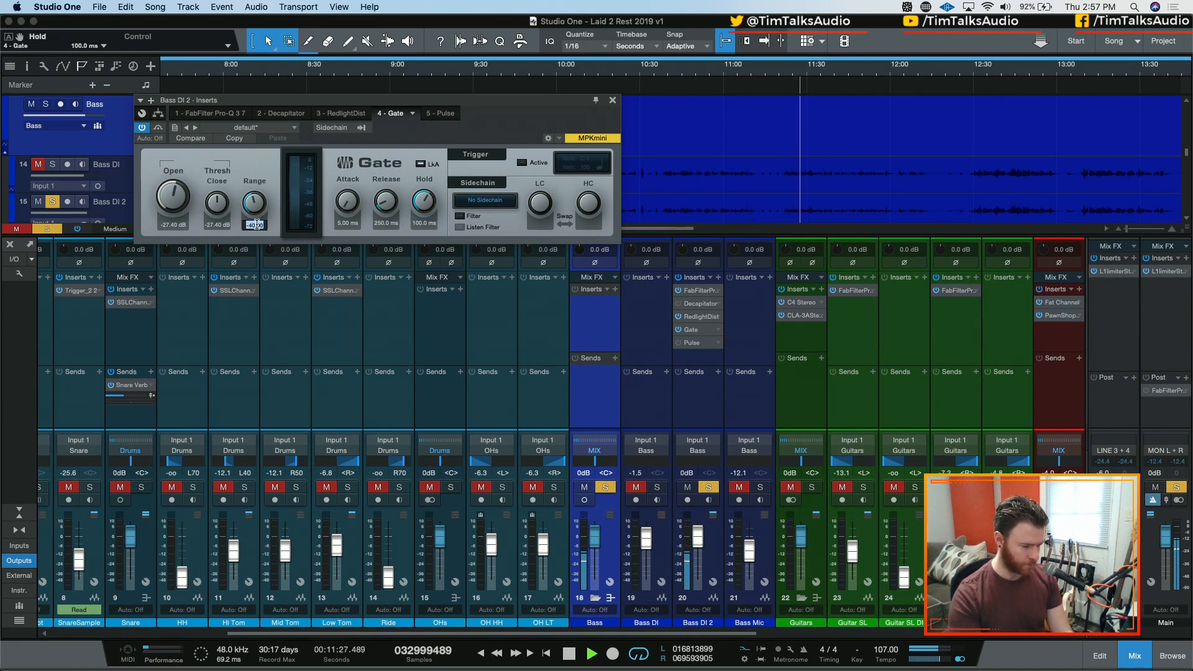
type("-30")
key("Return")
Step: Replay Bass DI 2 from 11:10 and again from 11:20 to check the gate
key("space")
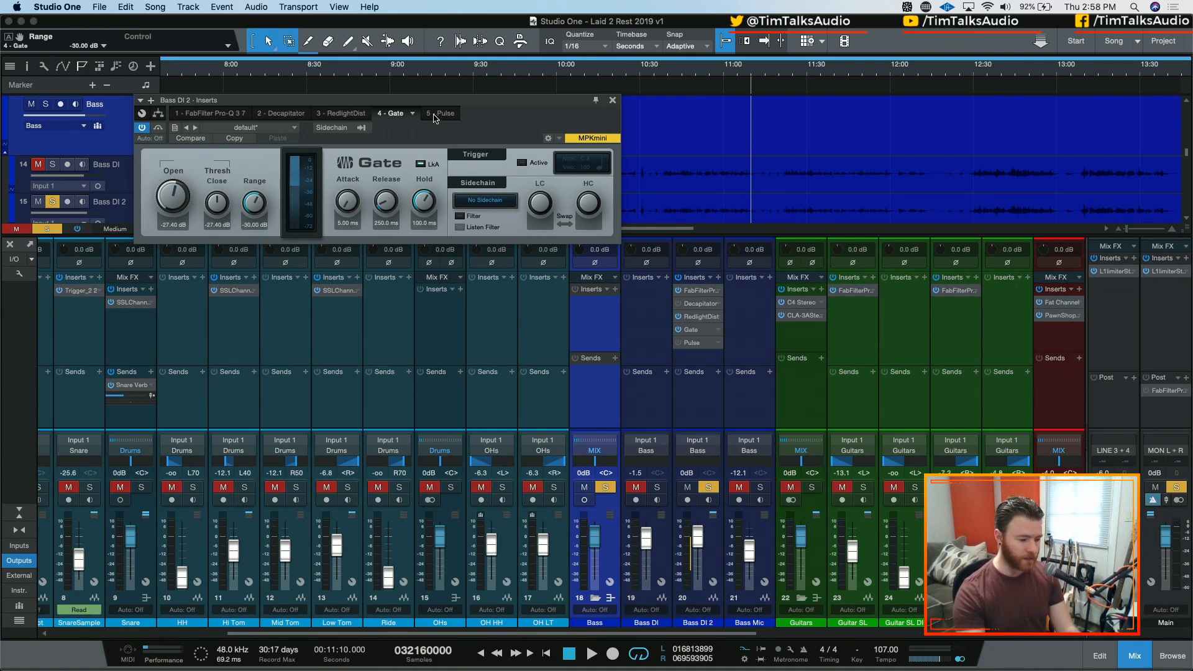
key("space")
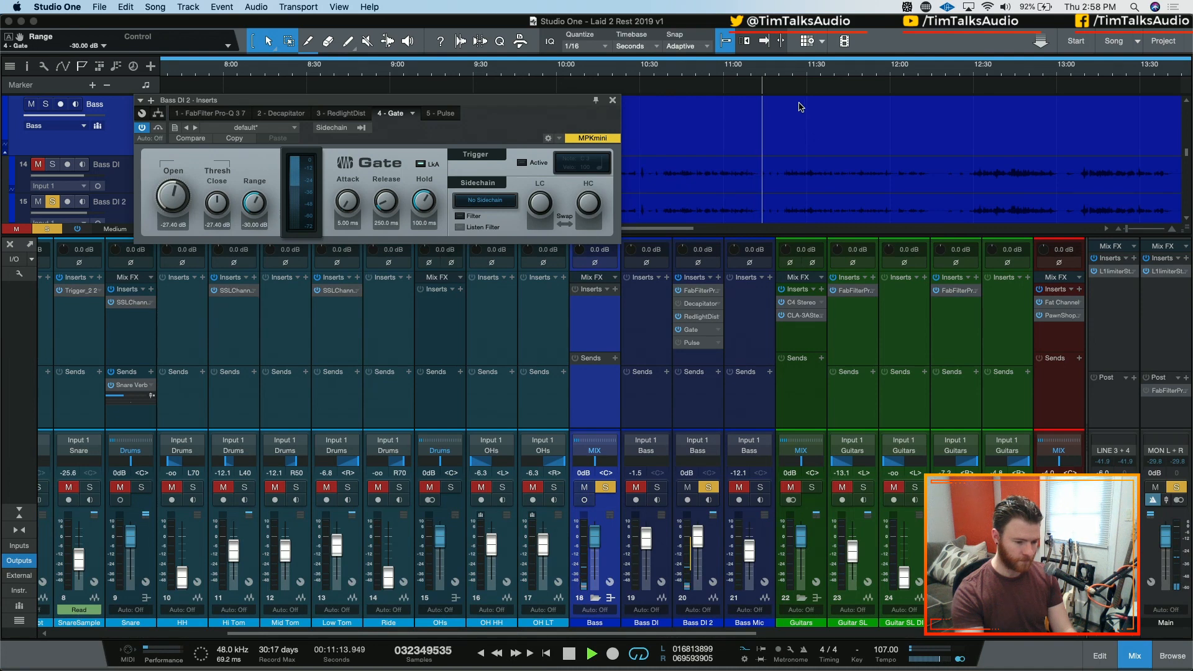
left_click(778, 72)
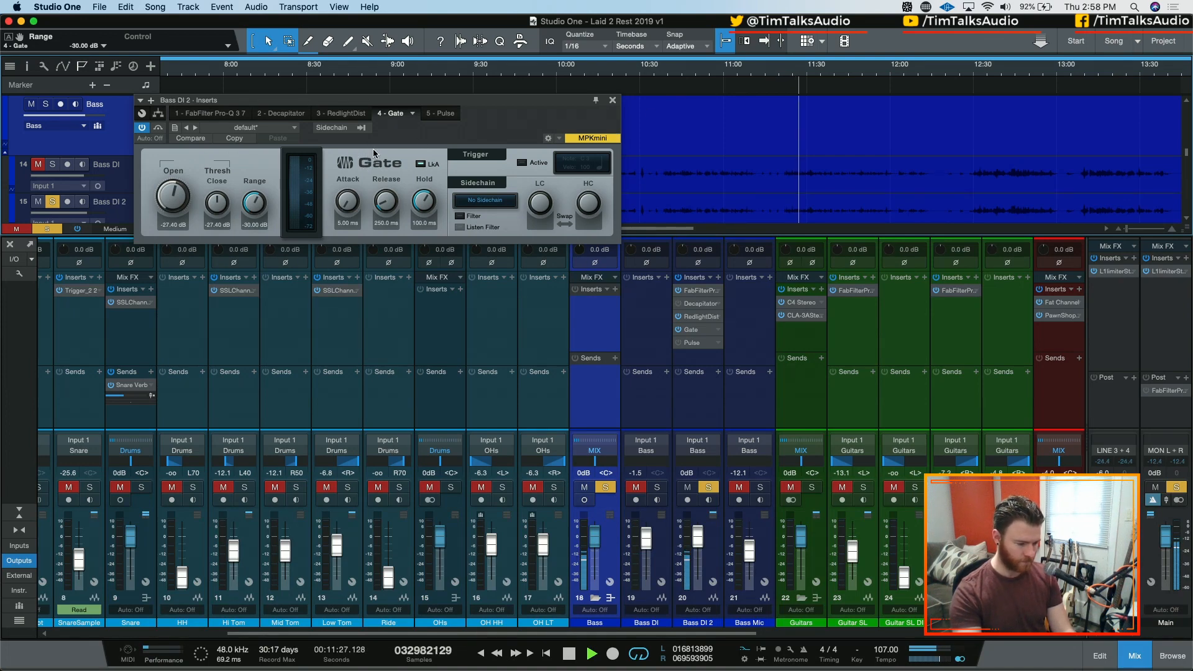
Step: Switch Pulse's first cabinet to an external IR and browse to Samples/Guitar IRs on the Elements drive
left_click(445, 113)
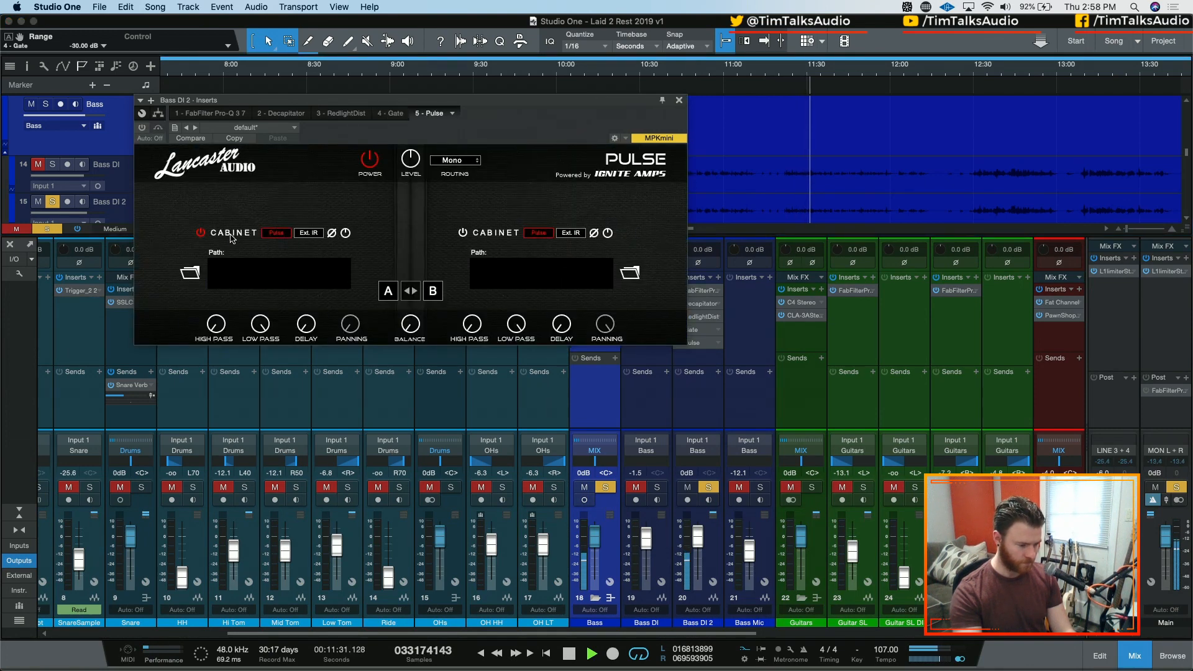
left_click(305, 233)
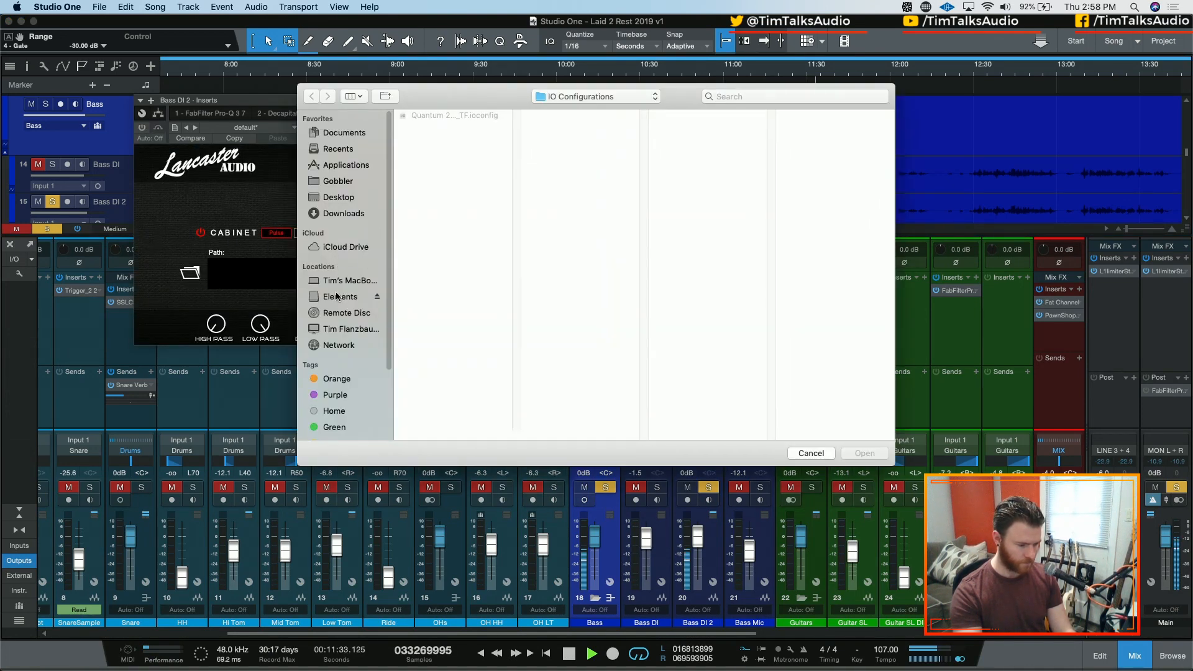
left_click(341, 298)
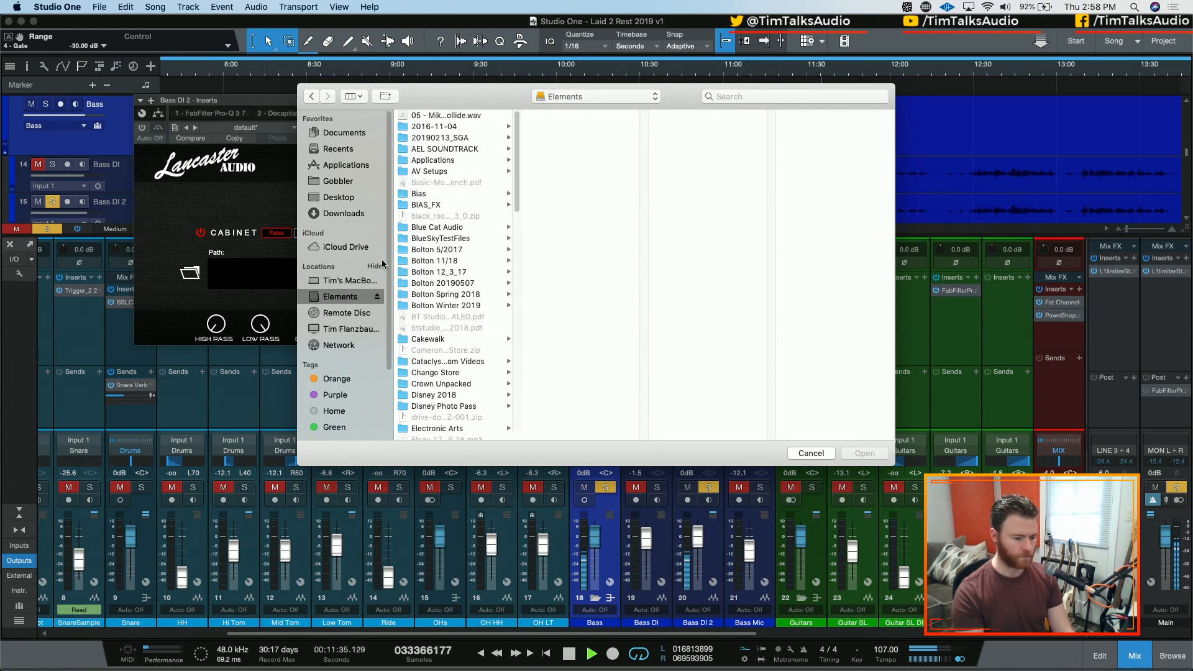
key("s")
key("Right")
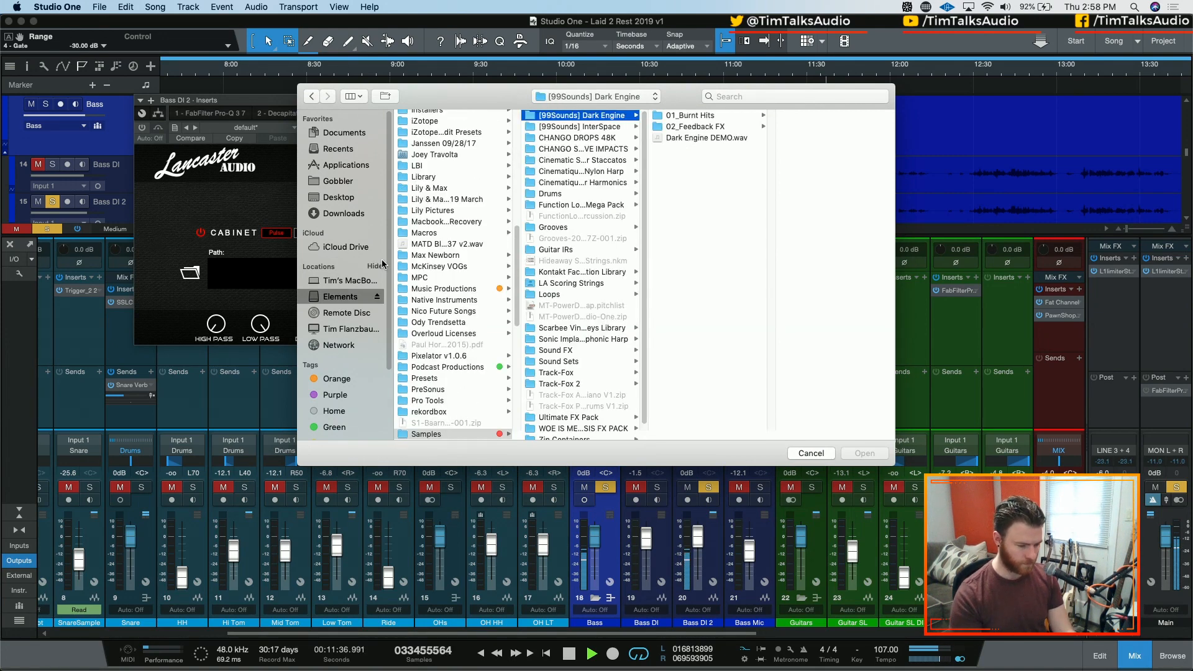
type("gu")
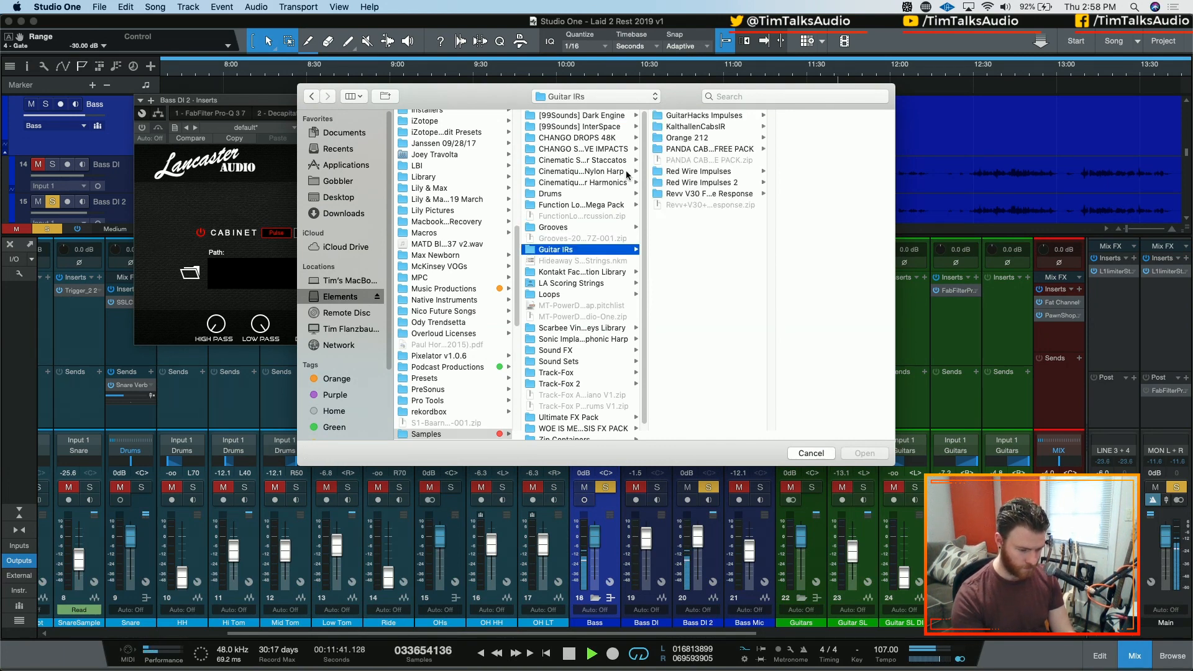
Step: Load Aggressive Cab Cn.A1.wav from the PANDA CABS - FREE PACK folder BASS CABS/Wav/Channel A as the cabinet impulse
left_click(704, 148)
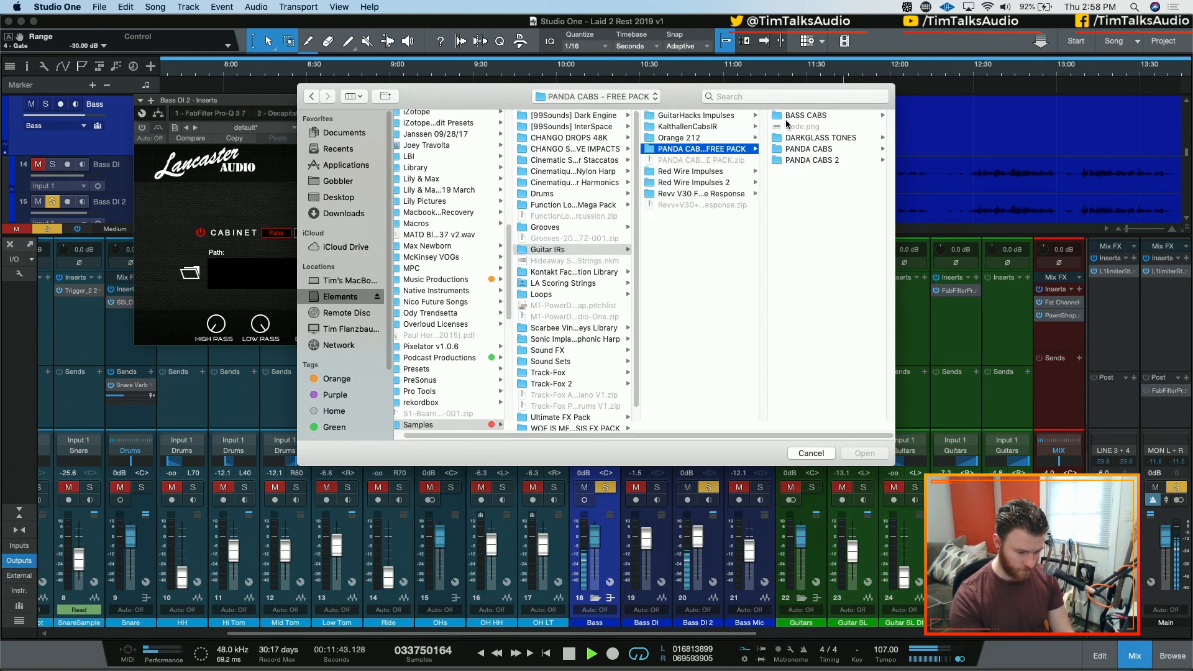
left_click(789, 117)
left_click(807, 151)
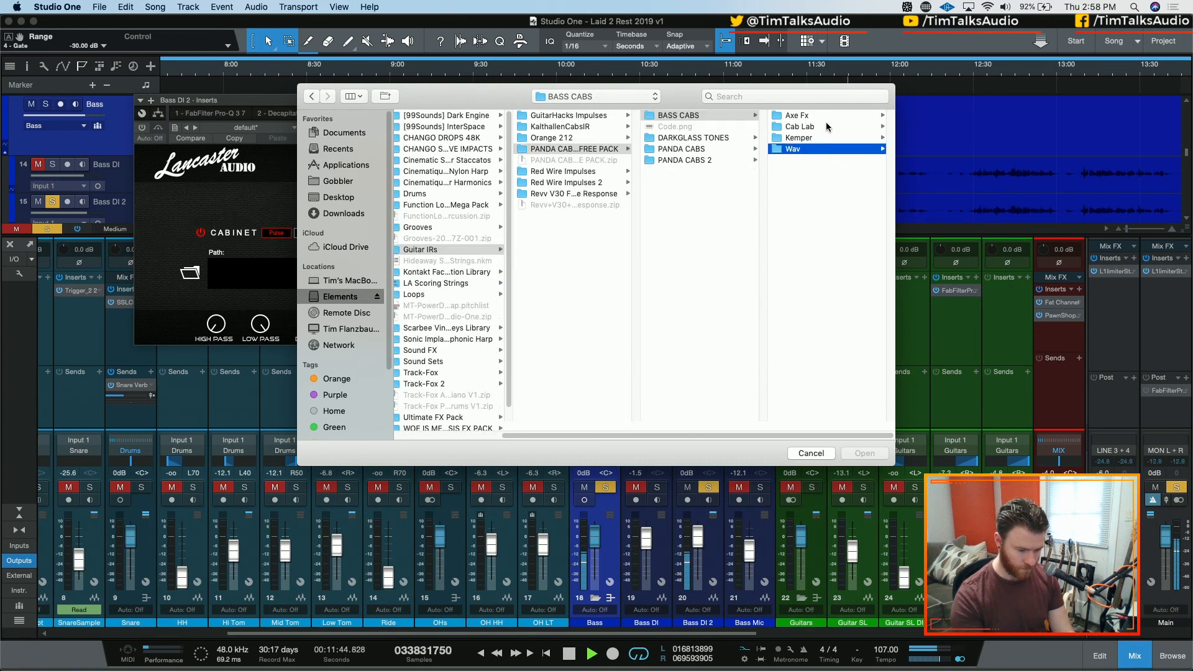
left_click(800, 117)
left_click(803, 117)
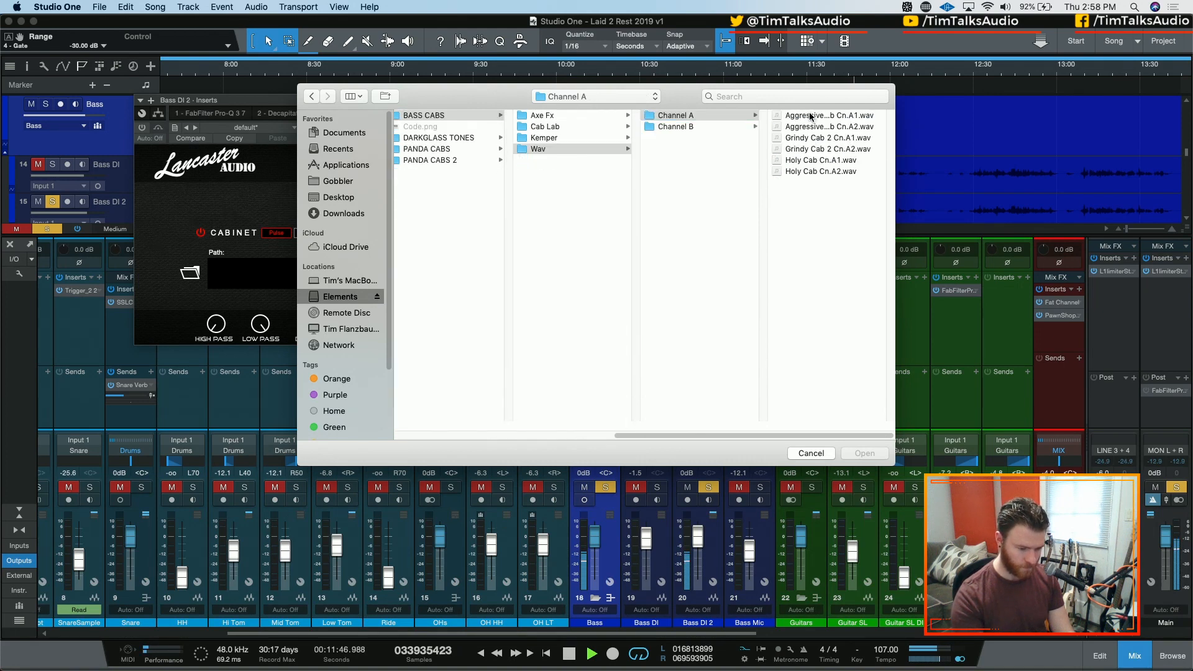
left_click(865, 453)
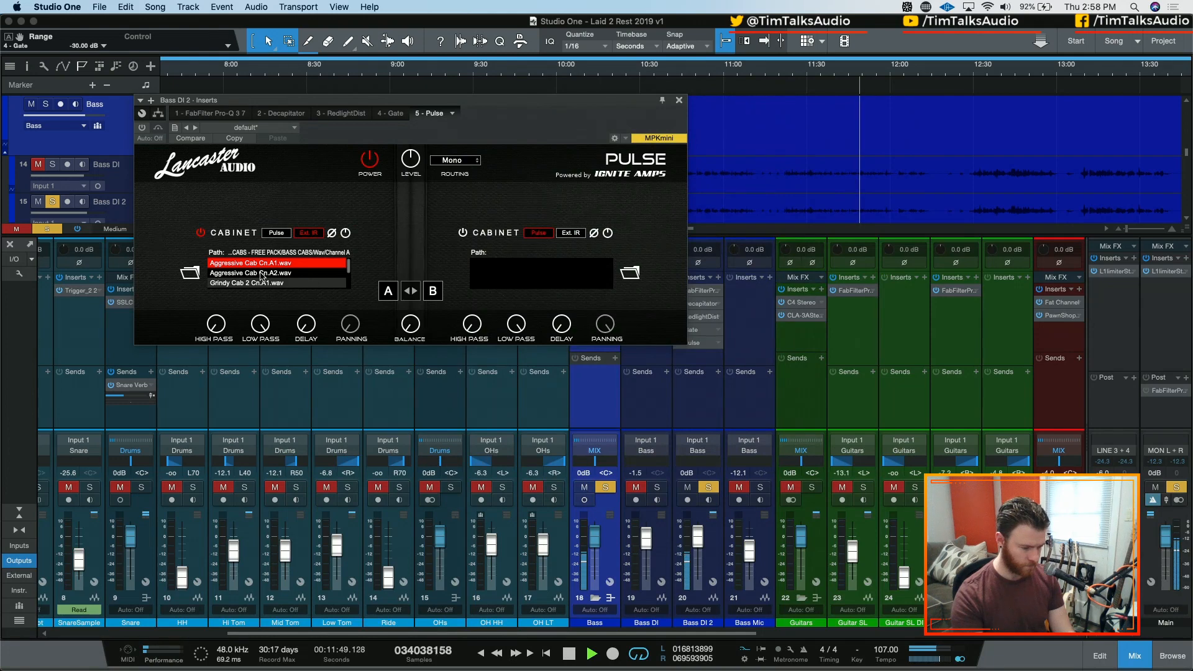
Step: Stop playback and set the playback position to 11:20
key("space")
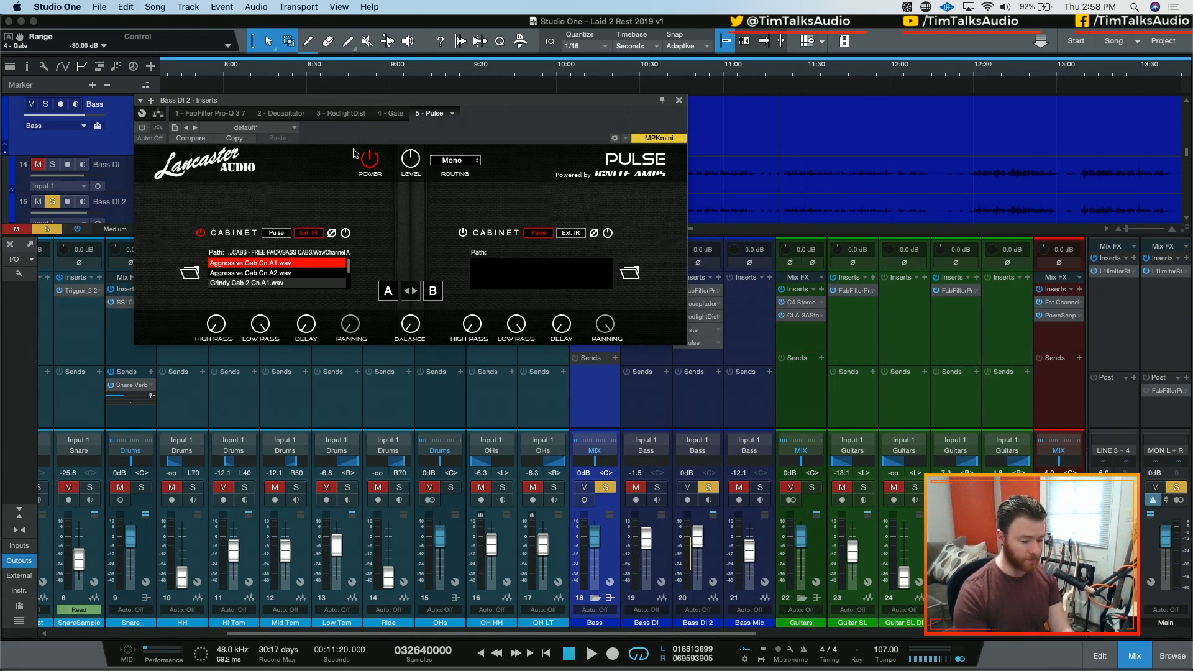
left_click(792, 71)
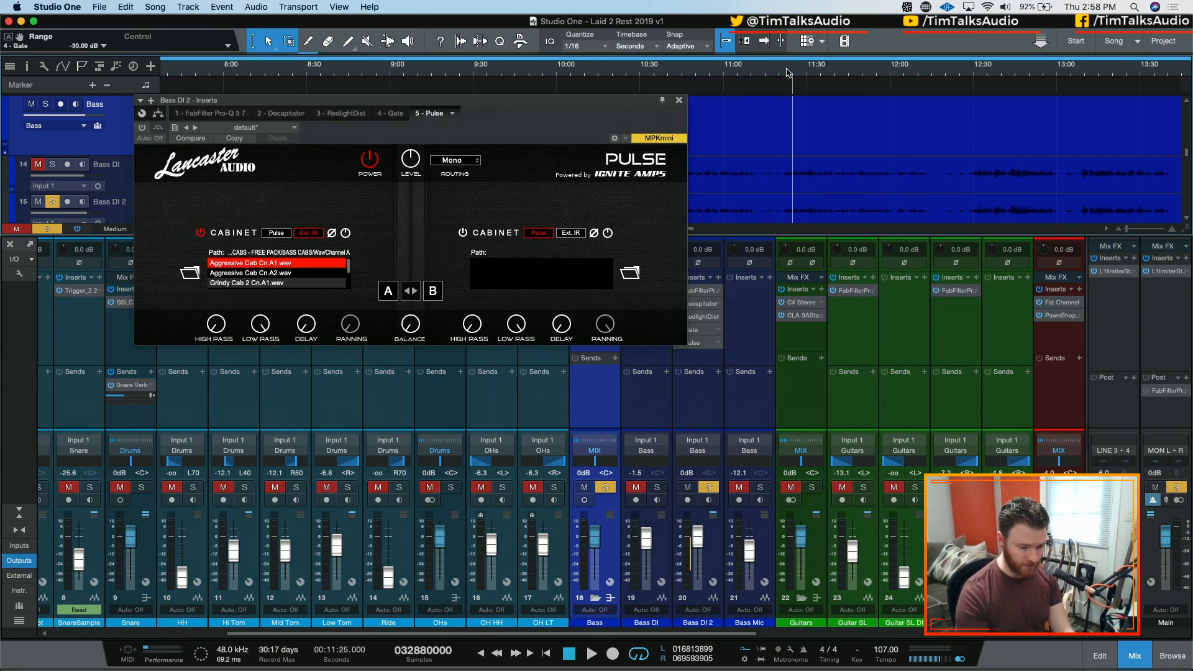
left_click(783, 71)
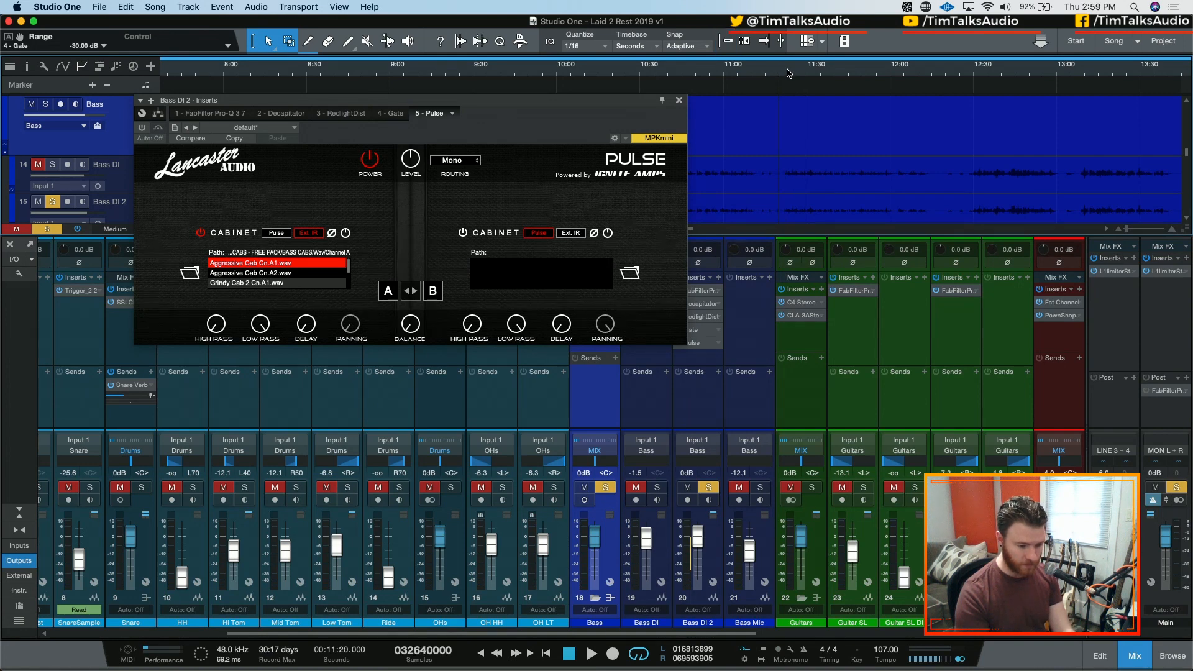
Step: Play Bass DI 2 from just after 11:20 and enable the Pulse insert
left_click(789, 71)
key("space")
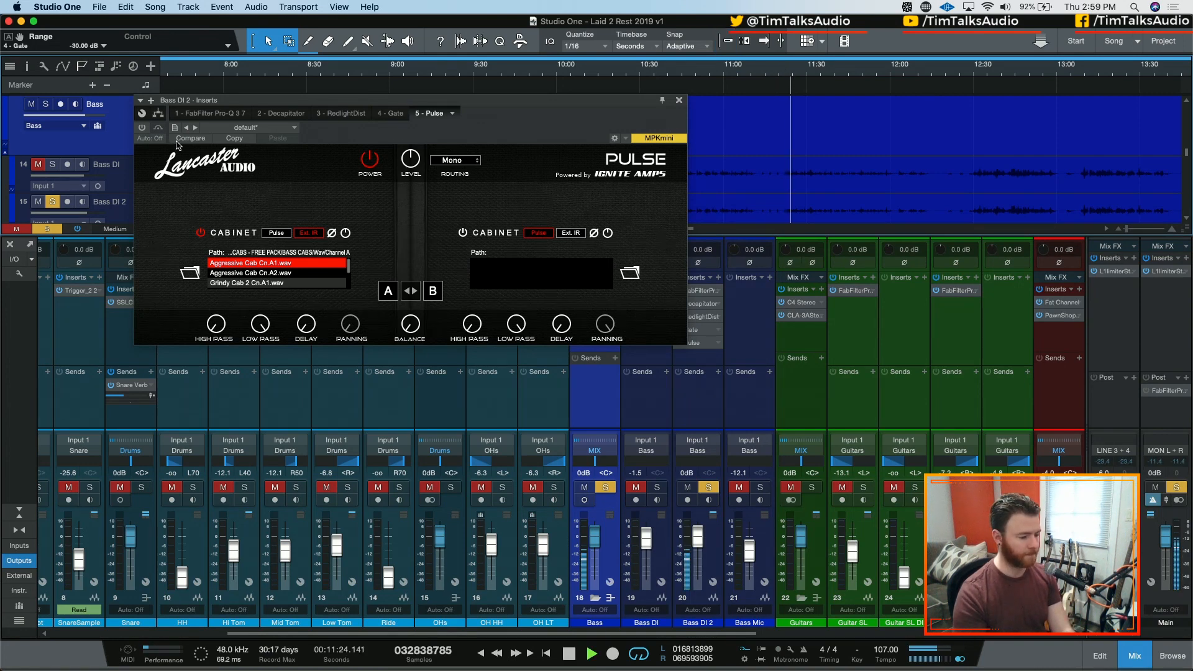
left_click(141, 128)
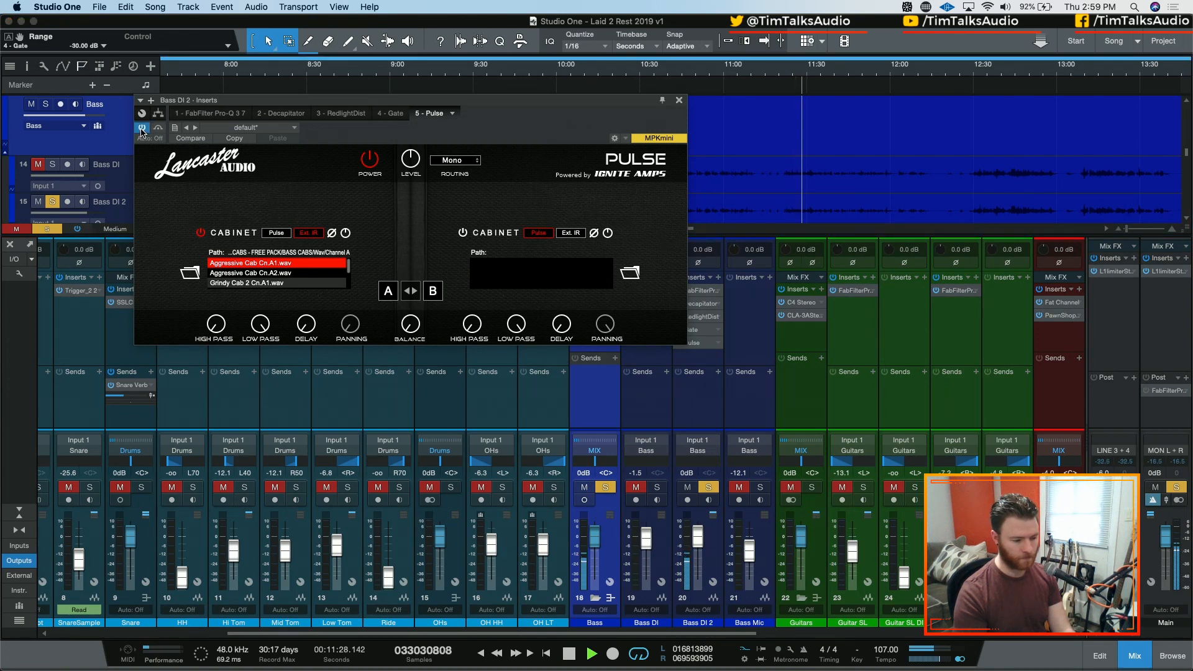
Step: Audition the other Channel A bass cabinet impulses in Pulse, ending on Holy Cab Cn.A2.wav
left_click(287, 273)
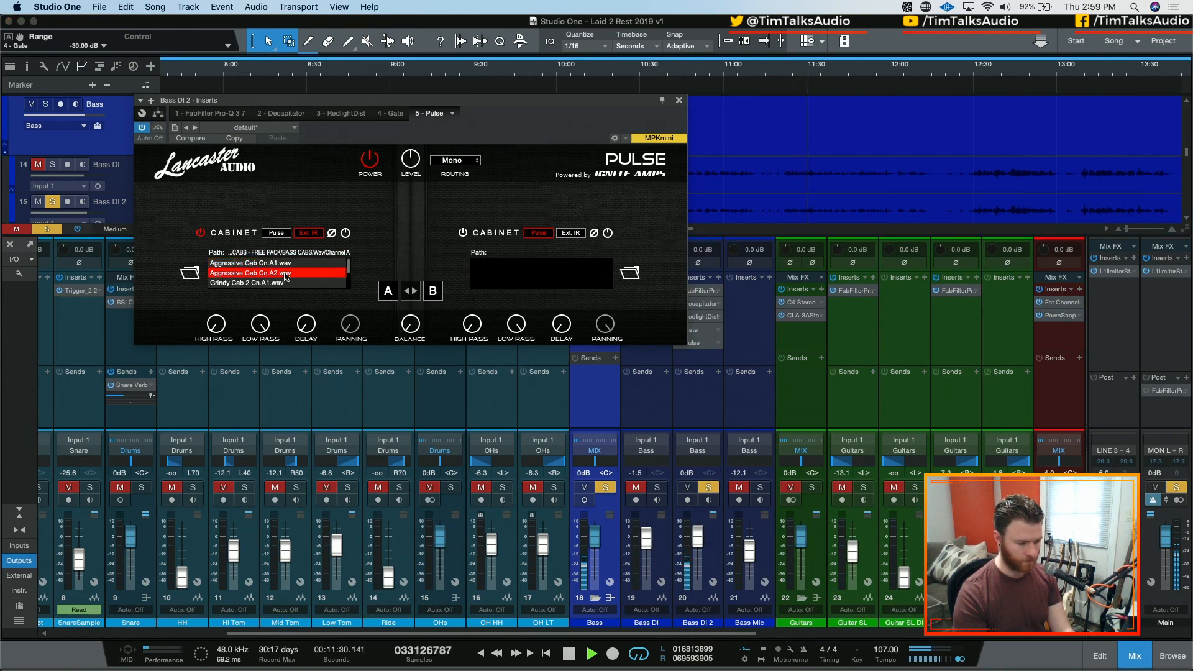
scroll(302, 277, "down", 1)
left_click(286, 280)
scroll(281, 278, "down", 1)
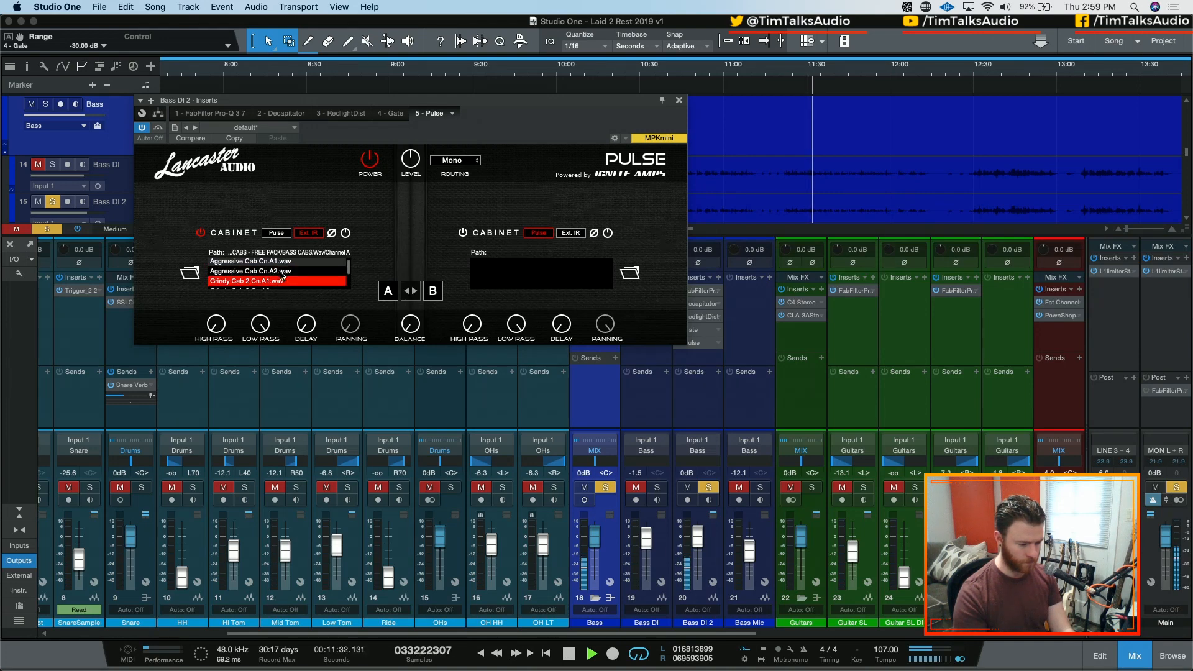
left_click(272, 286)
scroll(273, 279, "down", 1)
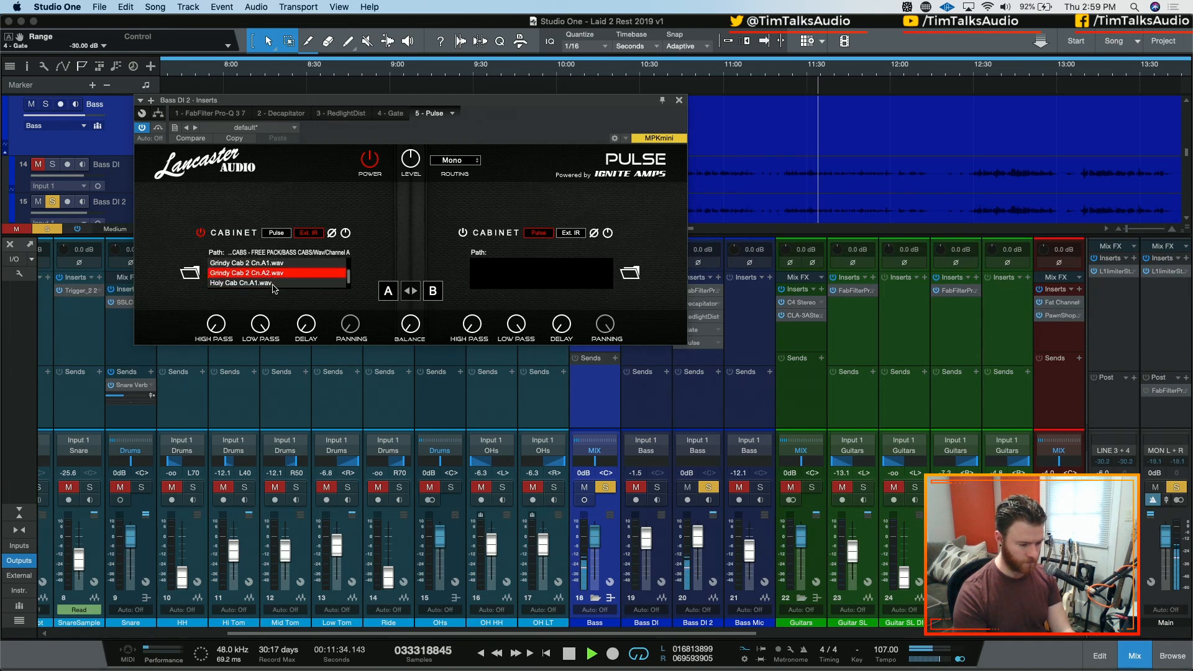
left_click(272, 284)
scroll(275, 280, "down", 1)
left_click(265, 284)
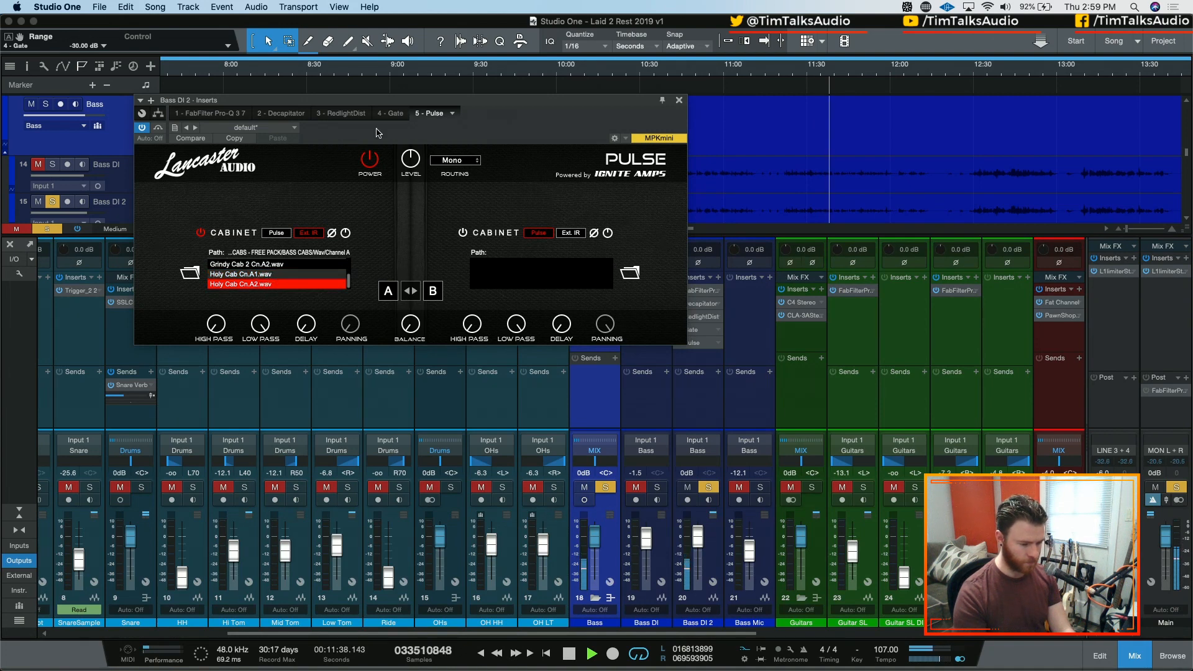
Step: Move the Gate ahead of RedlightDist in the Bass DI 2 inserts and replay from about 11:17
left_click_drag(396, 114, 336, 117)
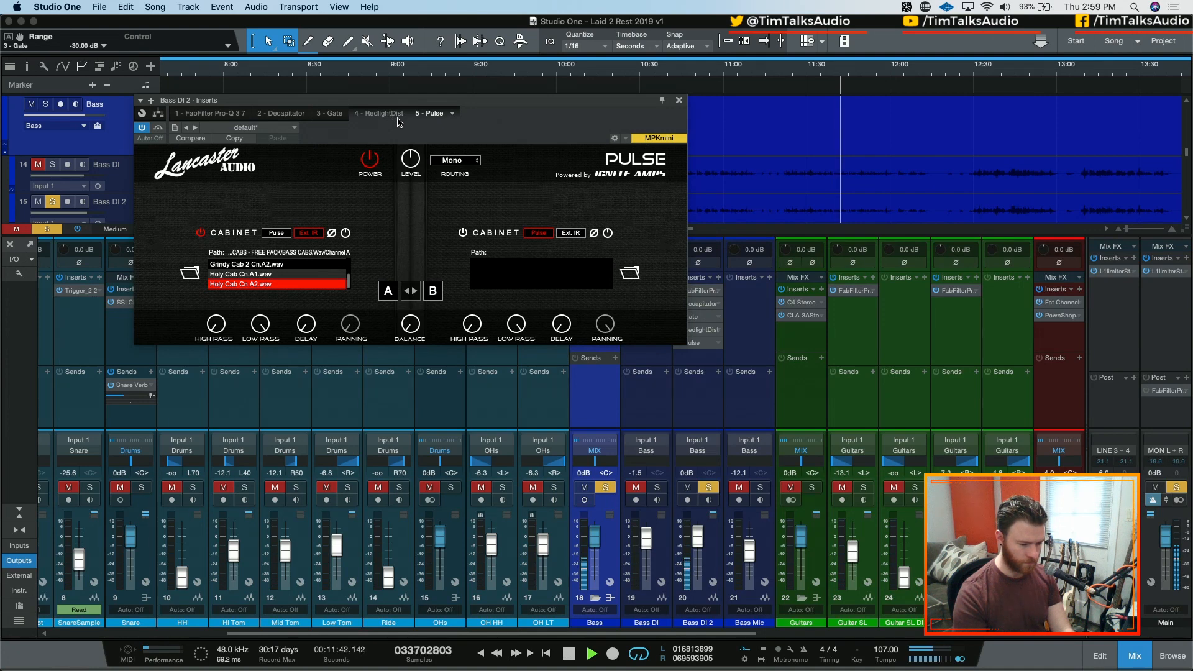
key("space")
left_click(771, 70)
key("space")
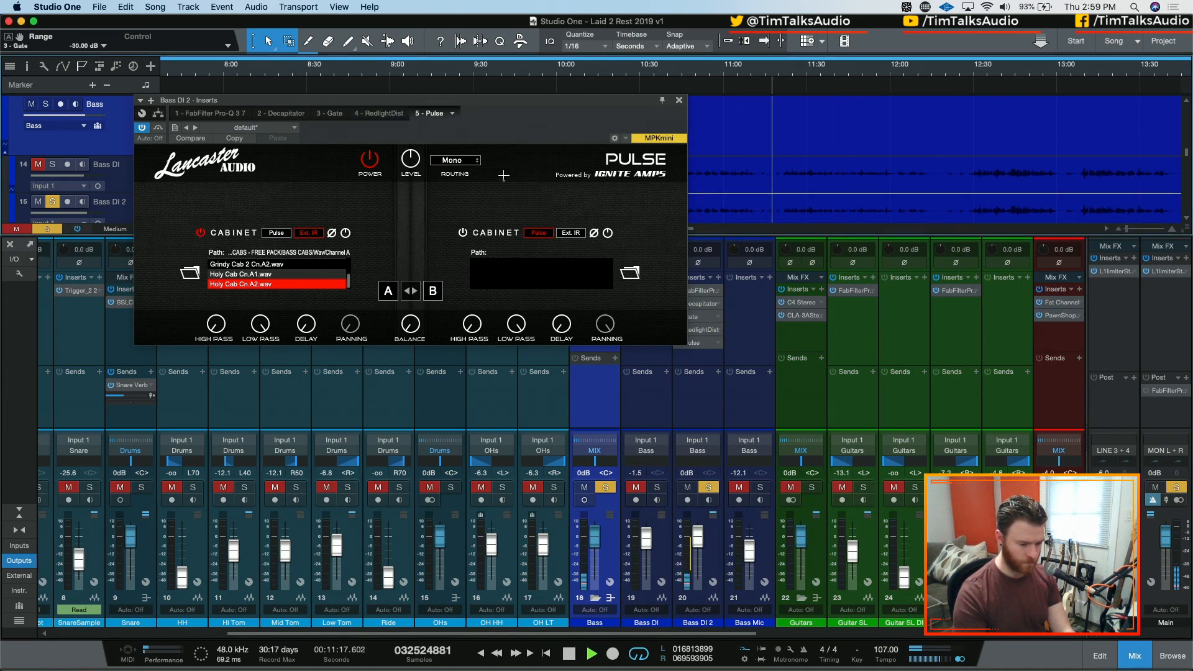
Step: Solo the Bass DI and Bass Mic channels together with Bass DI 2
left_click(636, 488)
left_click(656, 487)
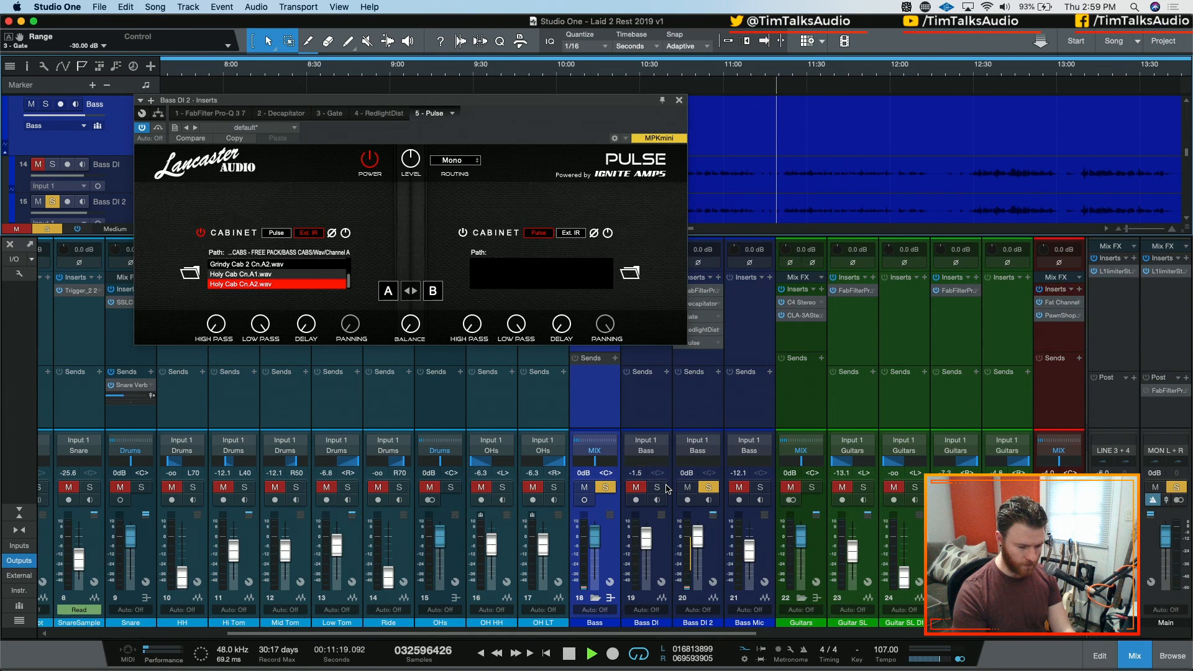
left_click(739, 488)
left_click(760, 487)
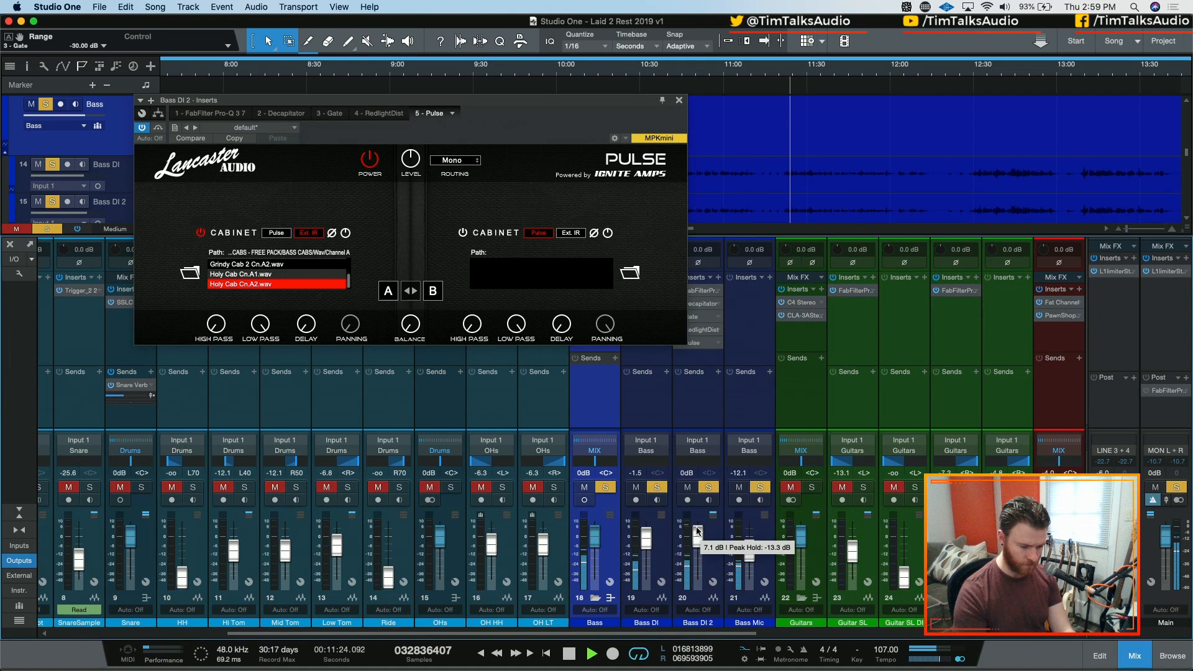
Step: Compare the bass blend with and without Bass DI 2, and lower that channel's fader to about -6.3 dB
left_click(709, 487)
left_click(689, 488)
left_click(692, 491)
left_click(709, 488)
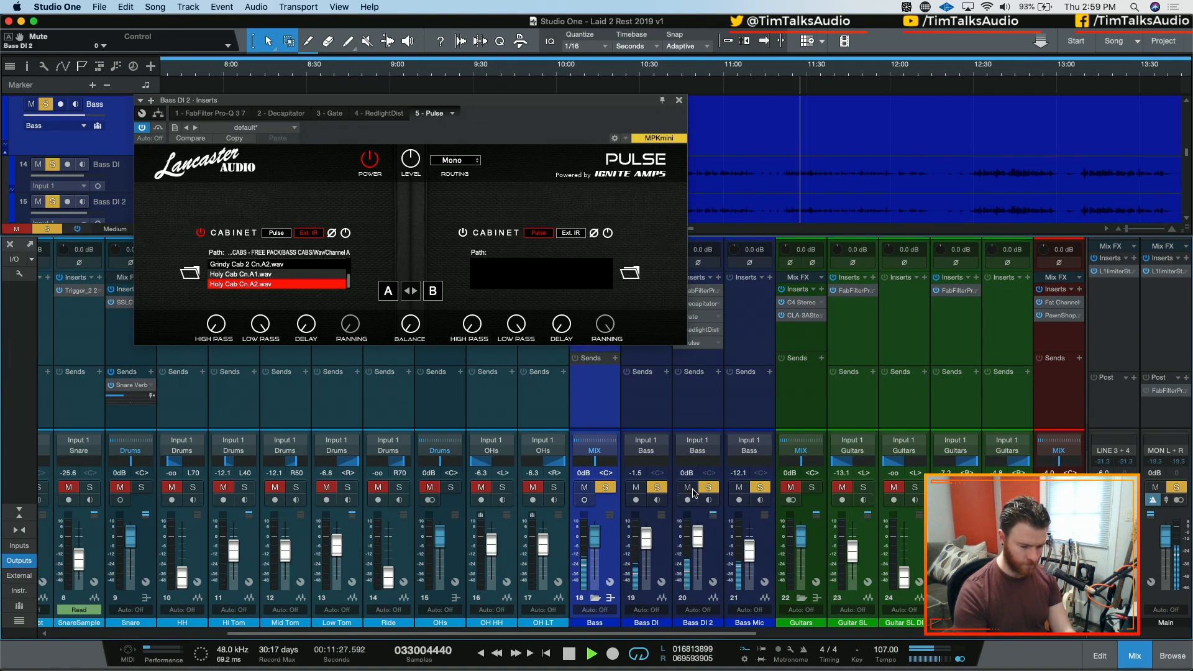
left_click_drag(697, 546, 698, 552)
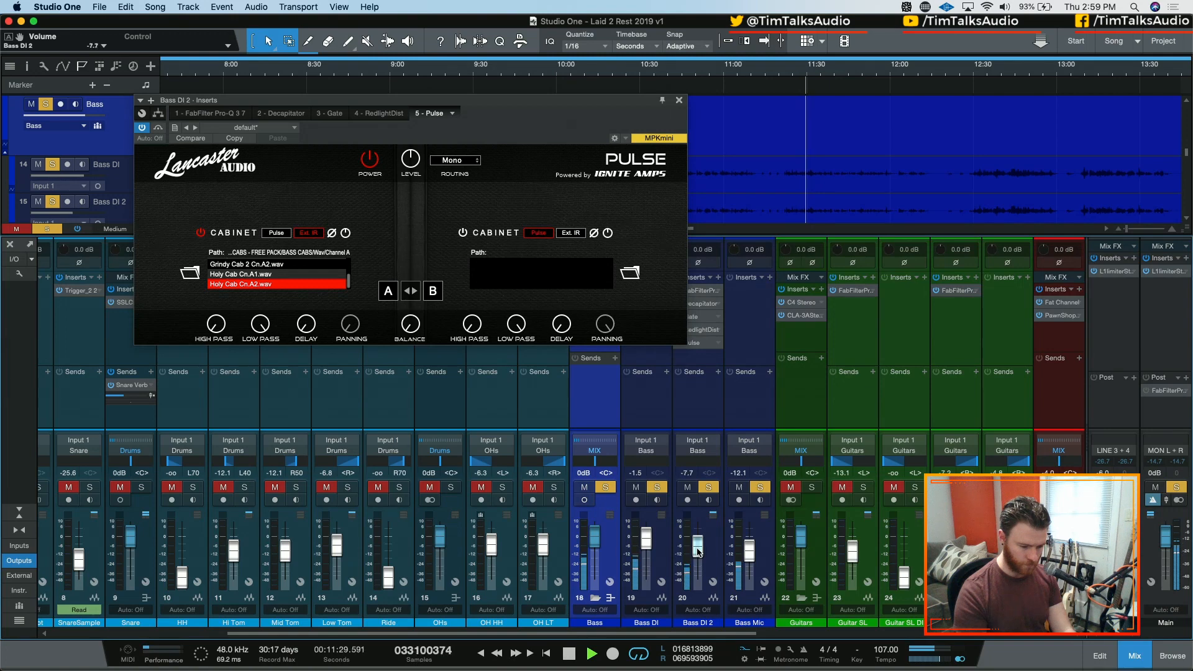
key("space")
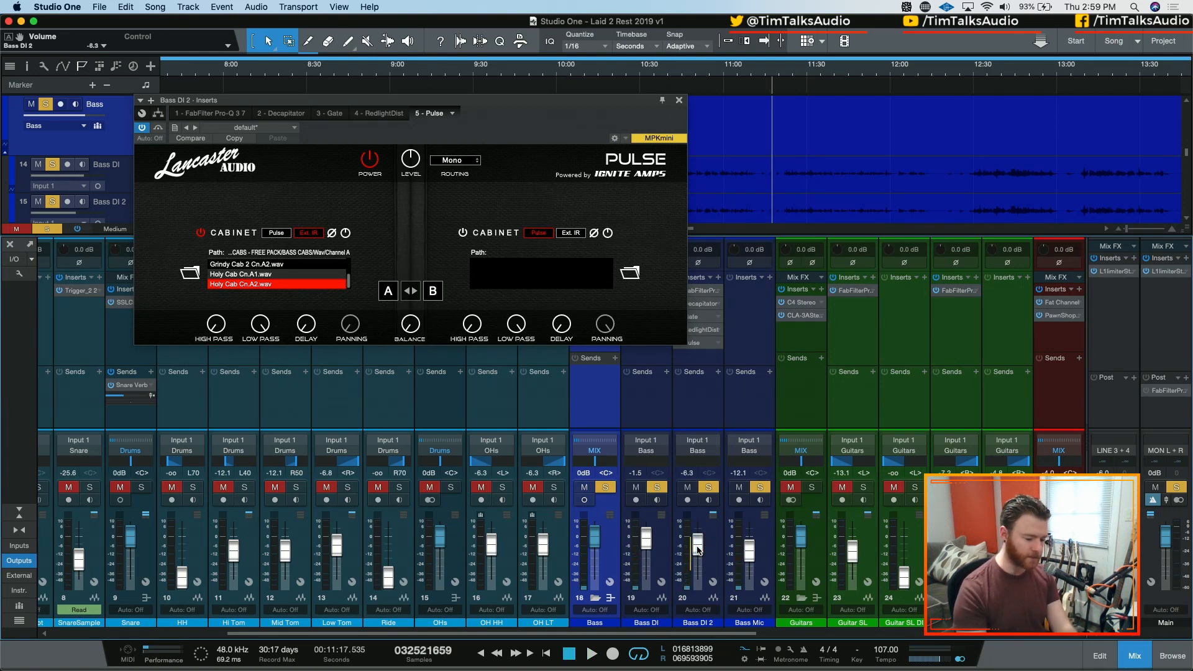
Step: Clear the bass solos, unmute Bass DI and Bass Mic, and close the Bass Mic inserts window
left_click(606, 487)
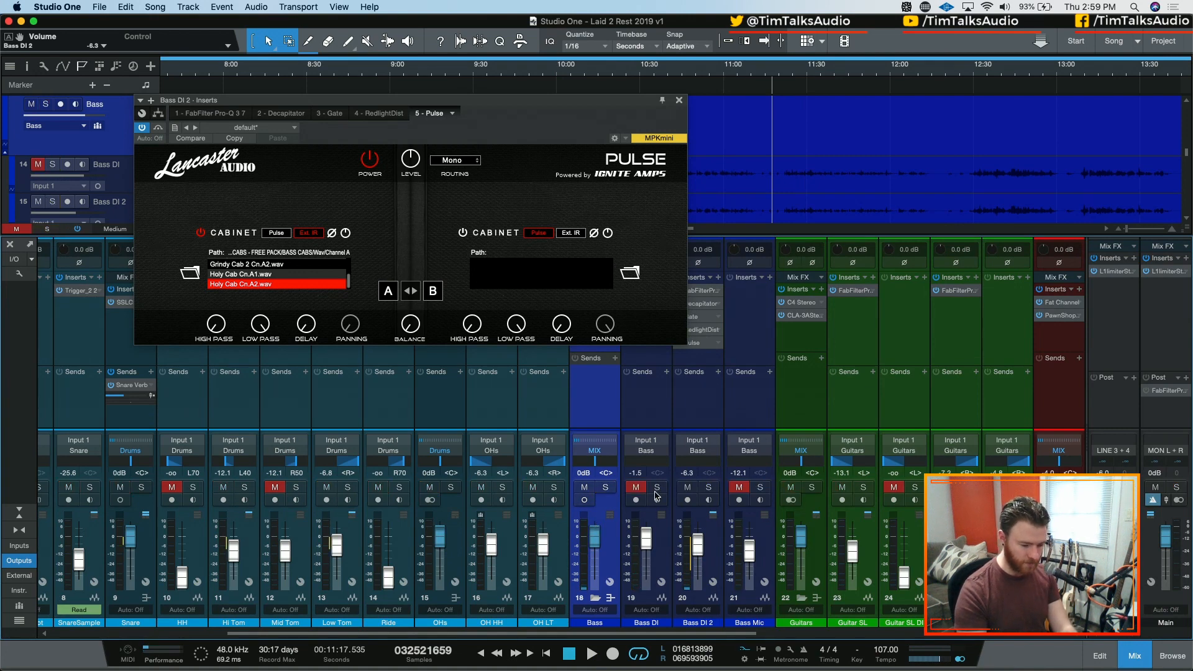
left_click(739, 487)
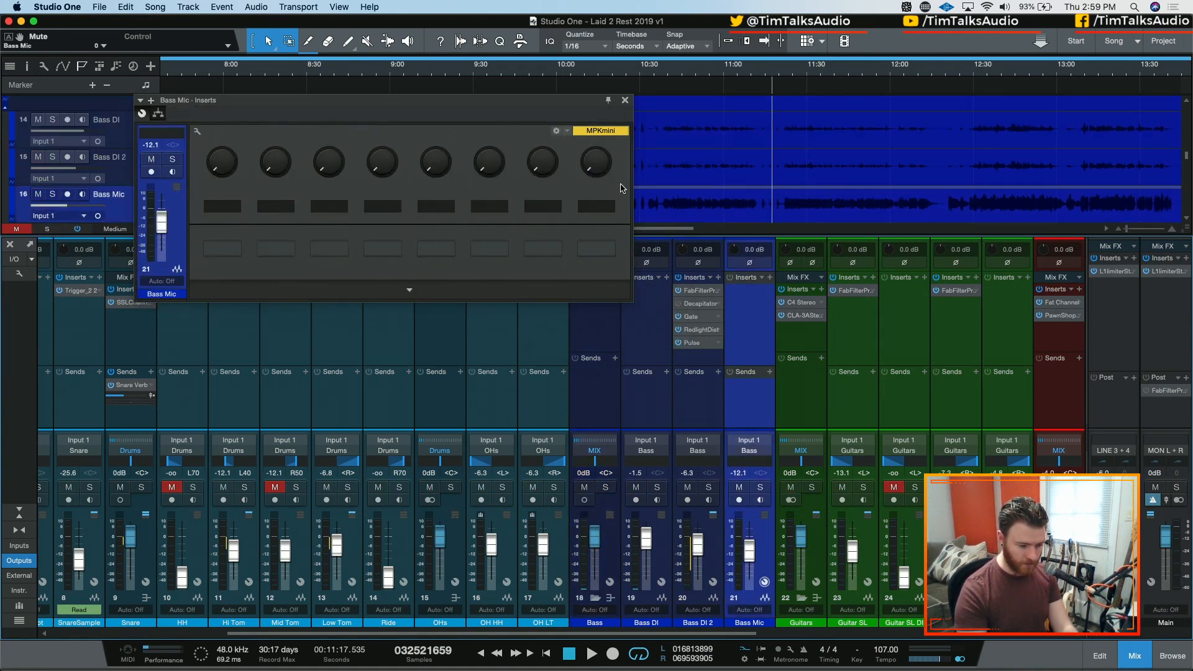
left_click(625, 100)
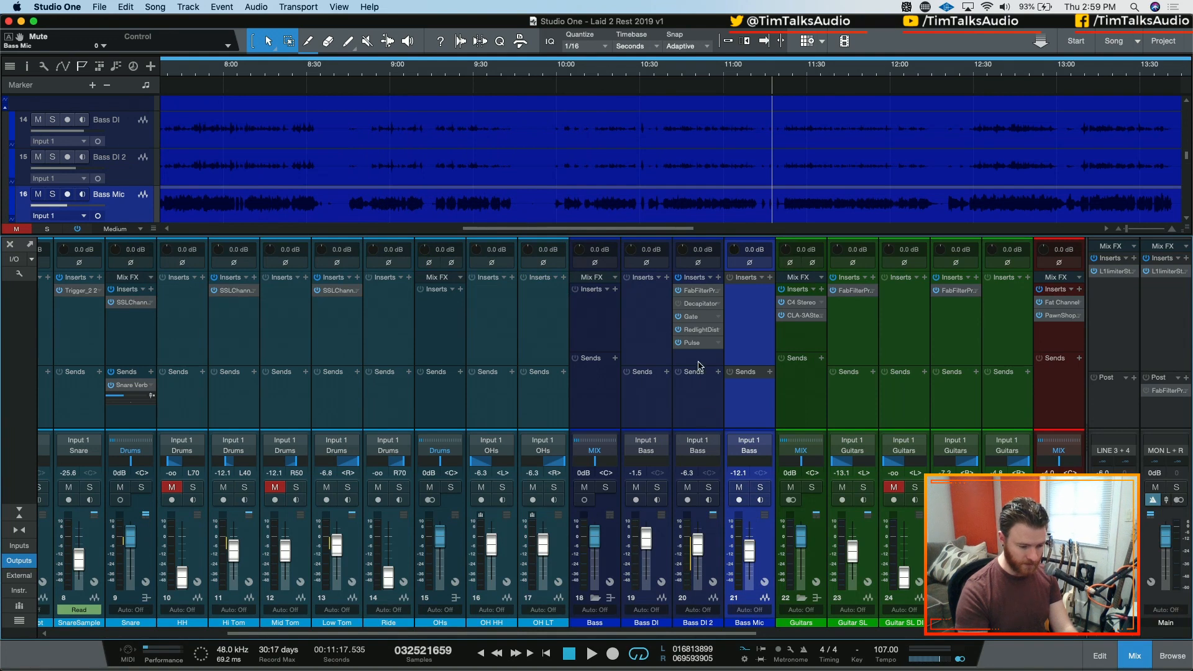
Step: Open the Bass DI 2 inserts and remove Decapitator from the chain
left_click(704, 291)
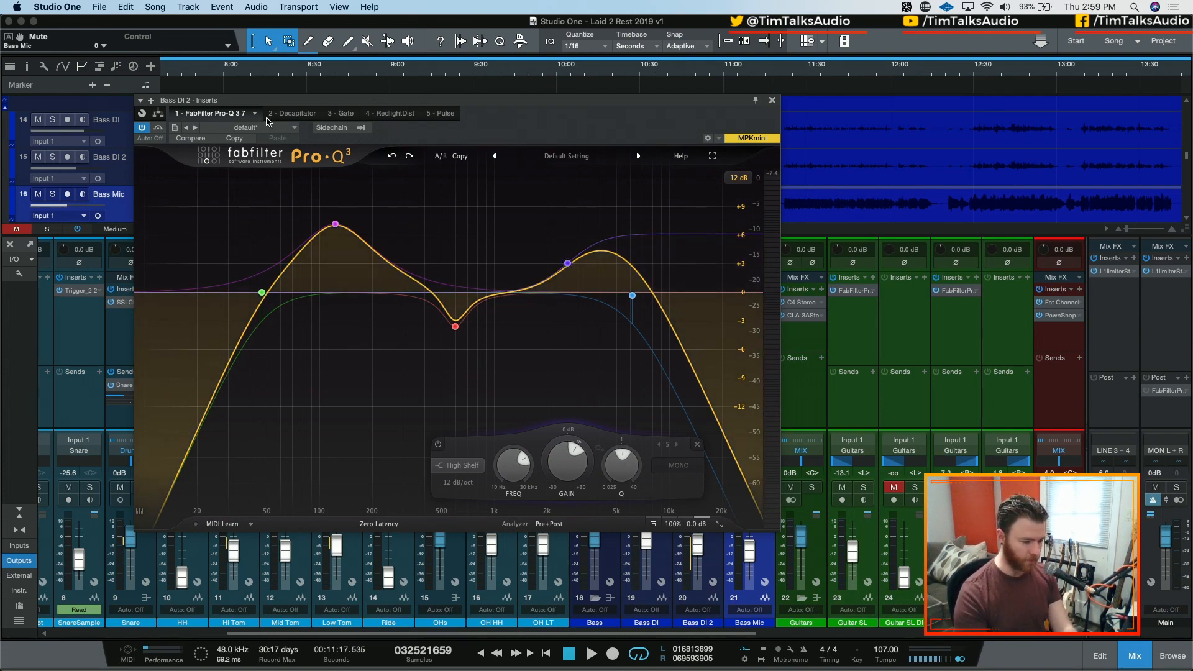
left_click(345, 113)
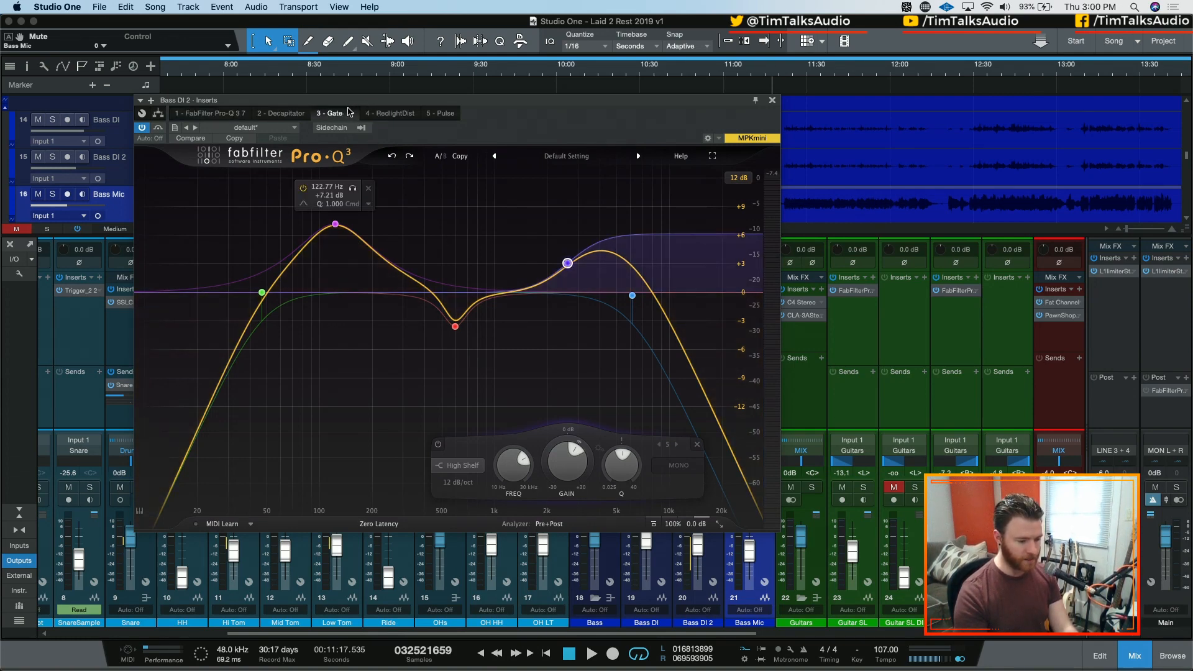
left_click(283, 115)
left_click(317, 113)
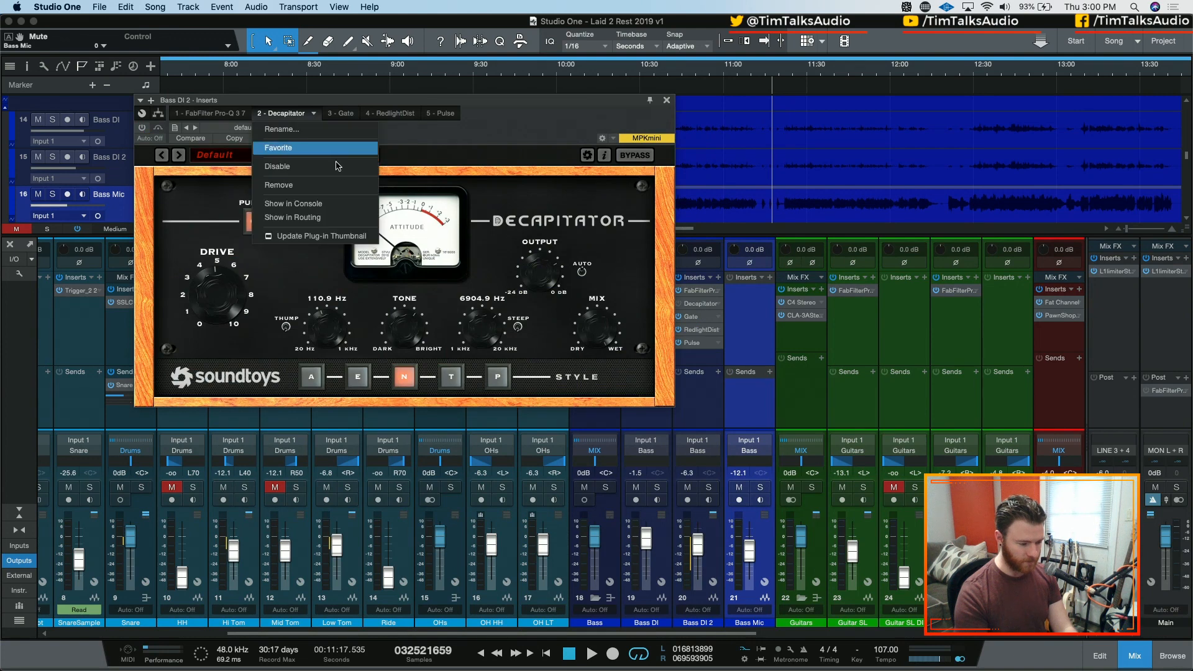
left_click(292, 186)
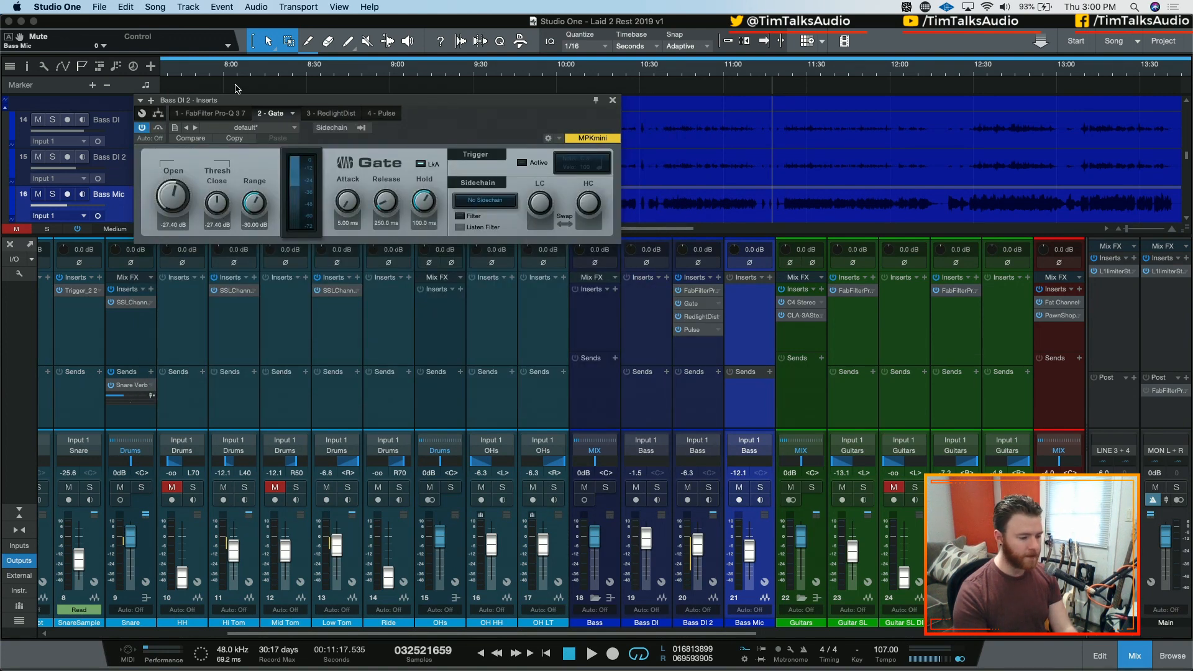
Step: Set the Bass DI 2 fader to about -5.3 dB against the full mix and move its Gate back after RedlightDist
left_click(331, 114)
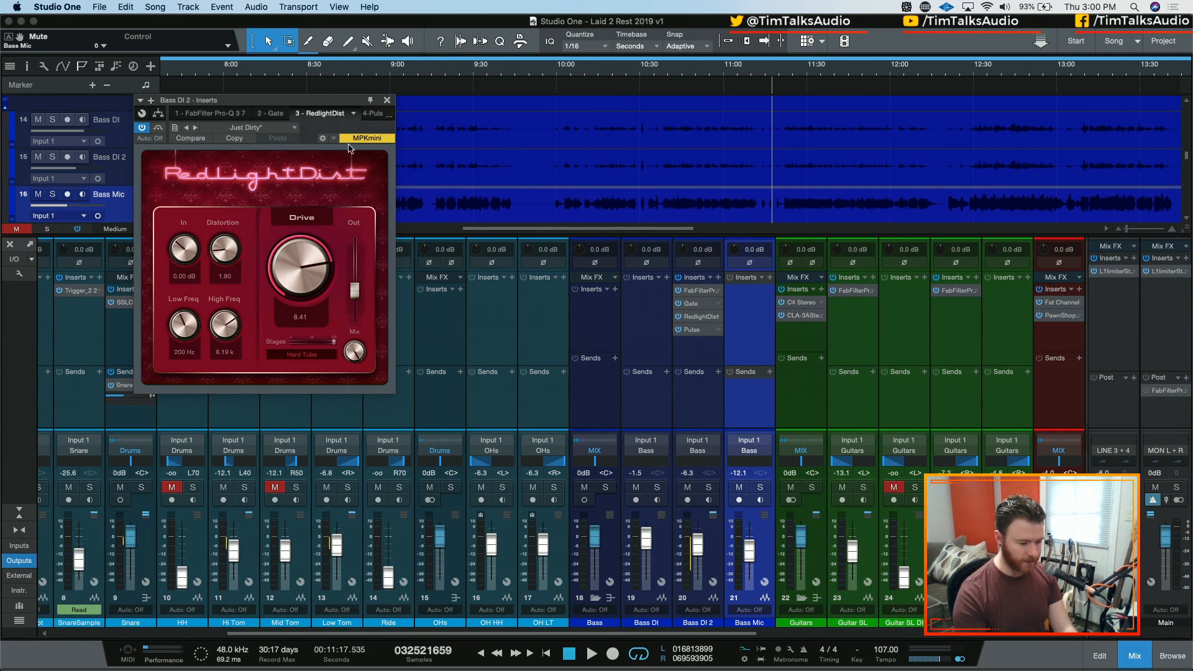
left_click(373, 114)
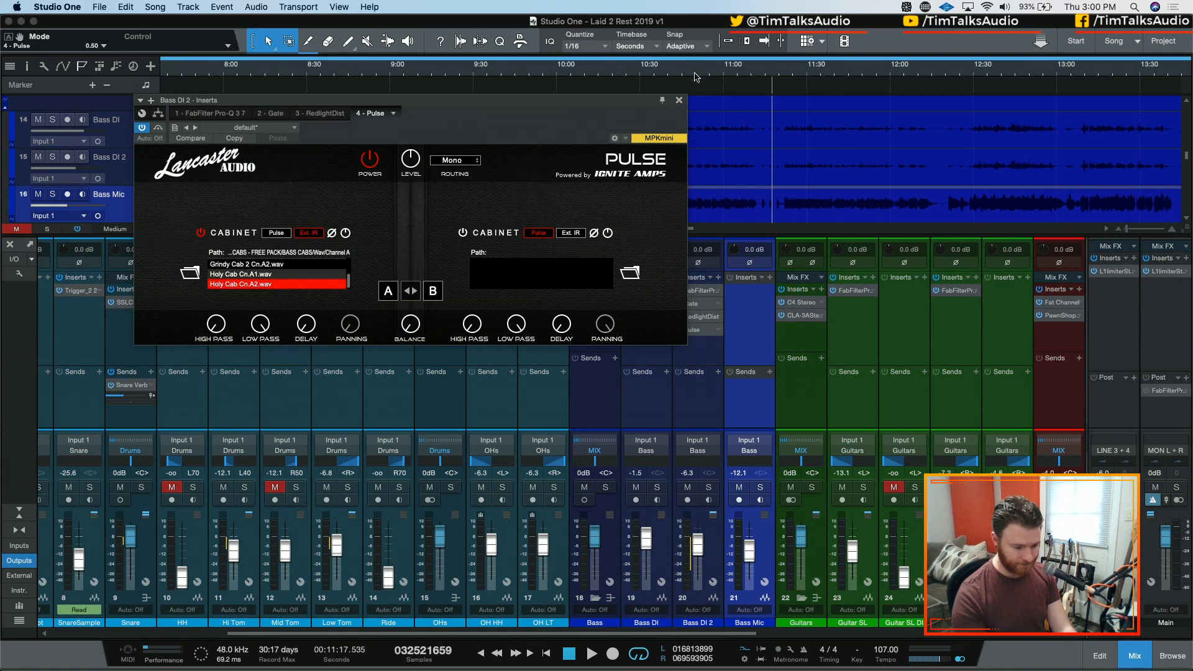
key("space")
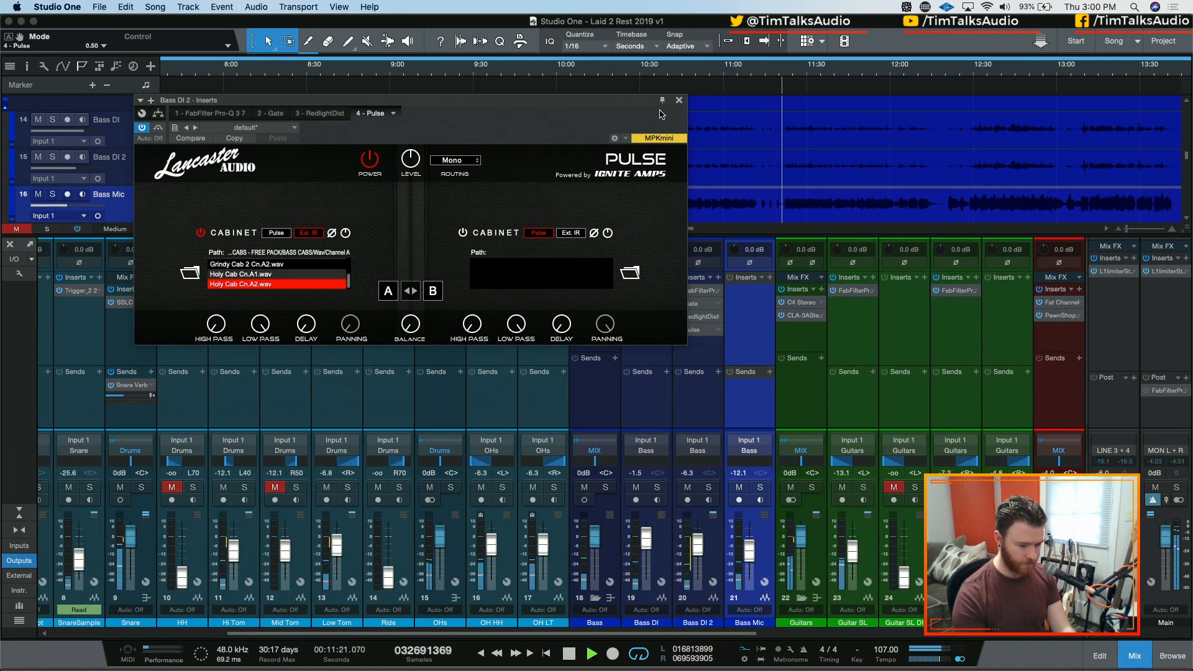
left_click(679, 100)
left_click_drag(698, 545, 700, 550)
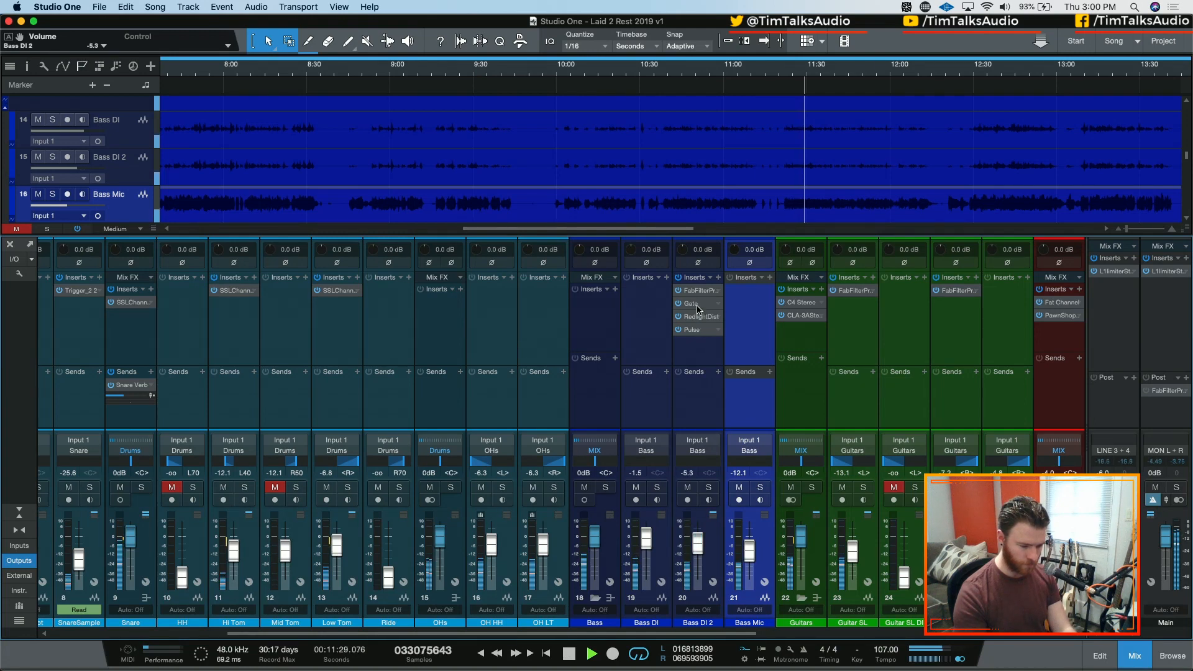
left_click_drag(699, 305, 701, 328)
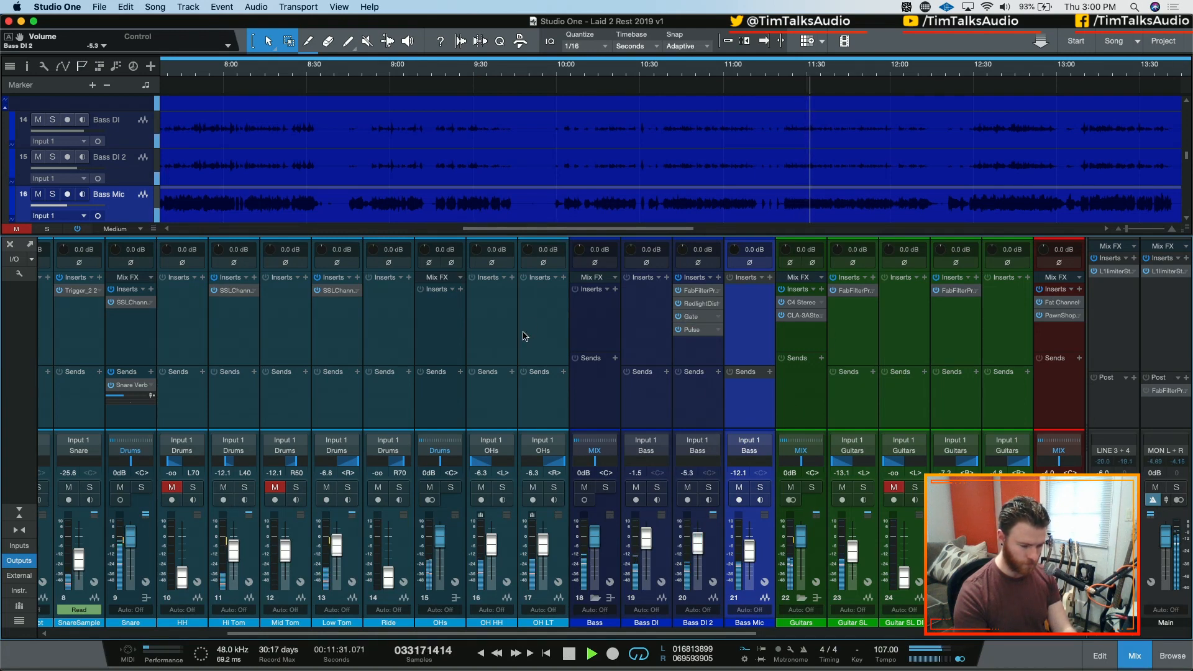
Step: Insert CLA-3A Mono on the Bass bus and set gain to 5, peak reduction to about 6 and the mode to Limiter
left_click(615, 290)
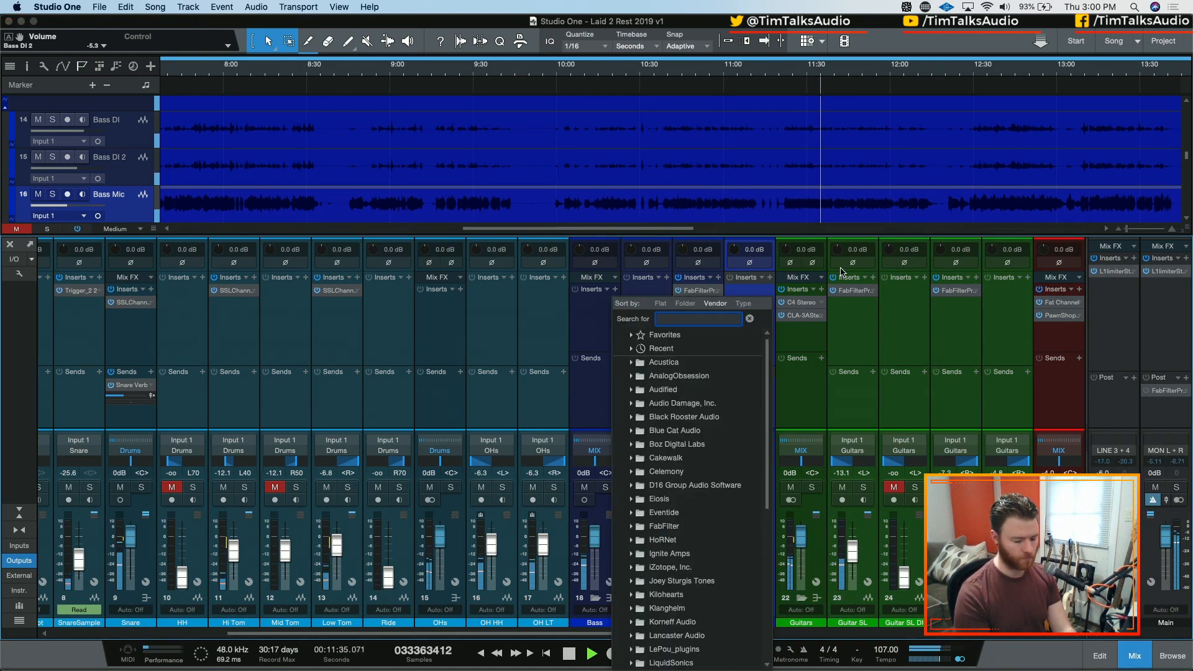
type("cla-3")
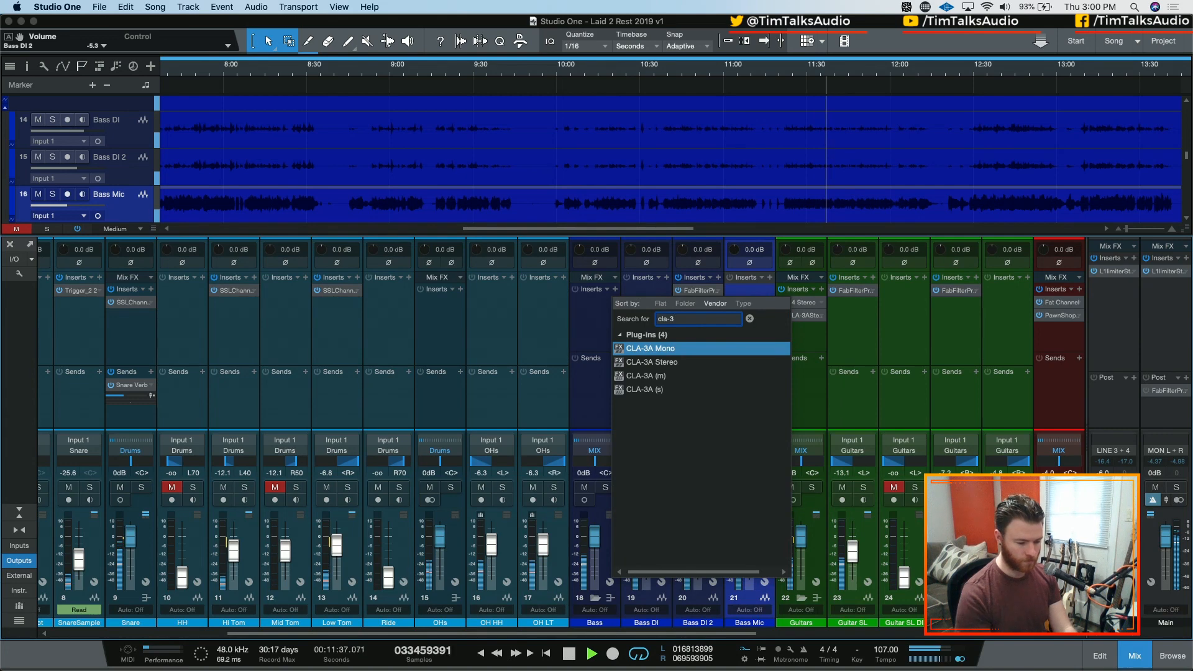
key("Return")
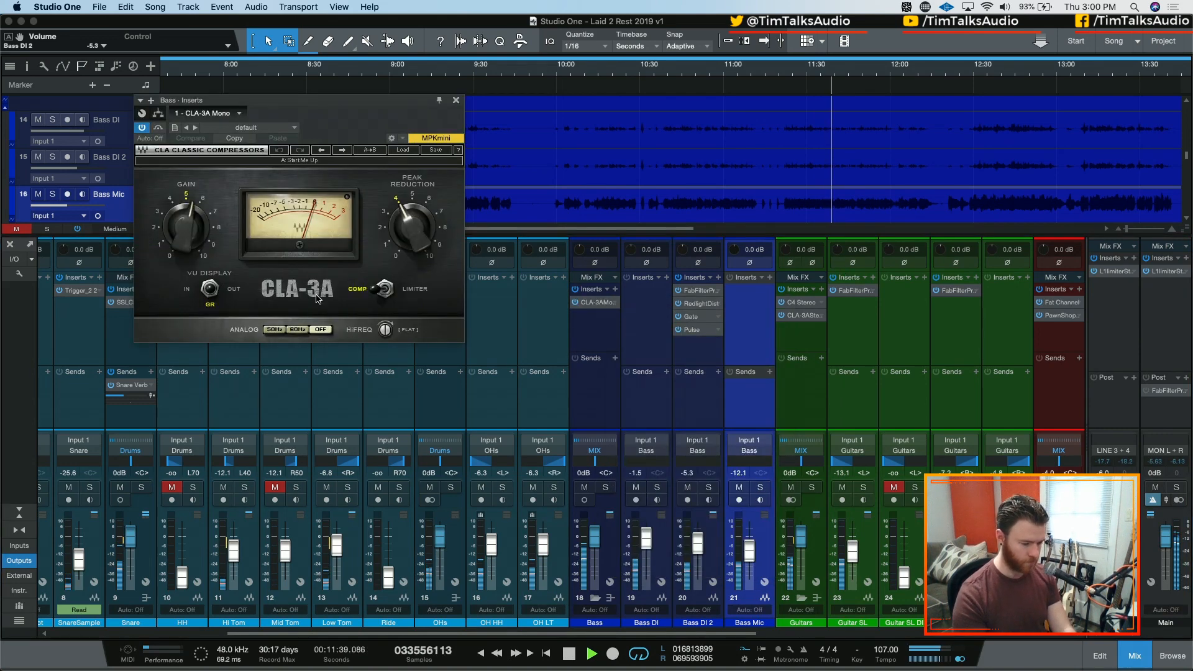
left_click_drag(193, 217, 194, 231)
left_click_drag(388, 227, 408, 244)
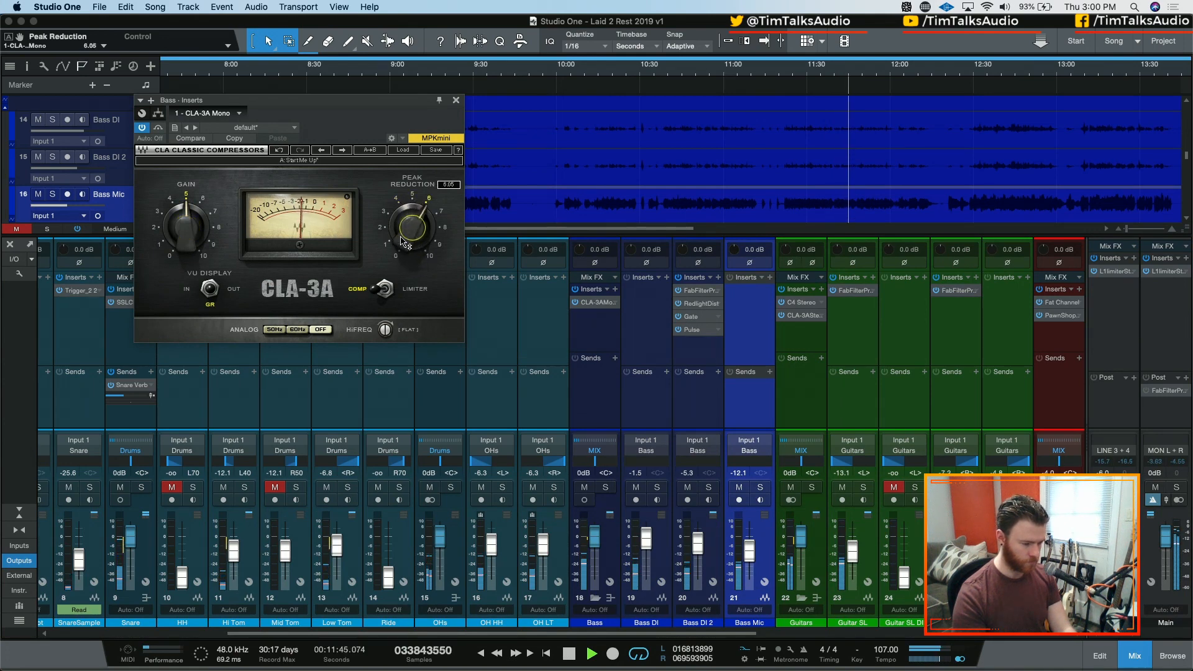
left_click(385, 289)
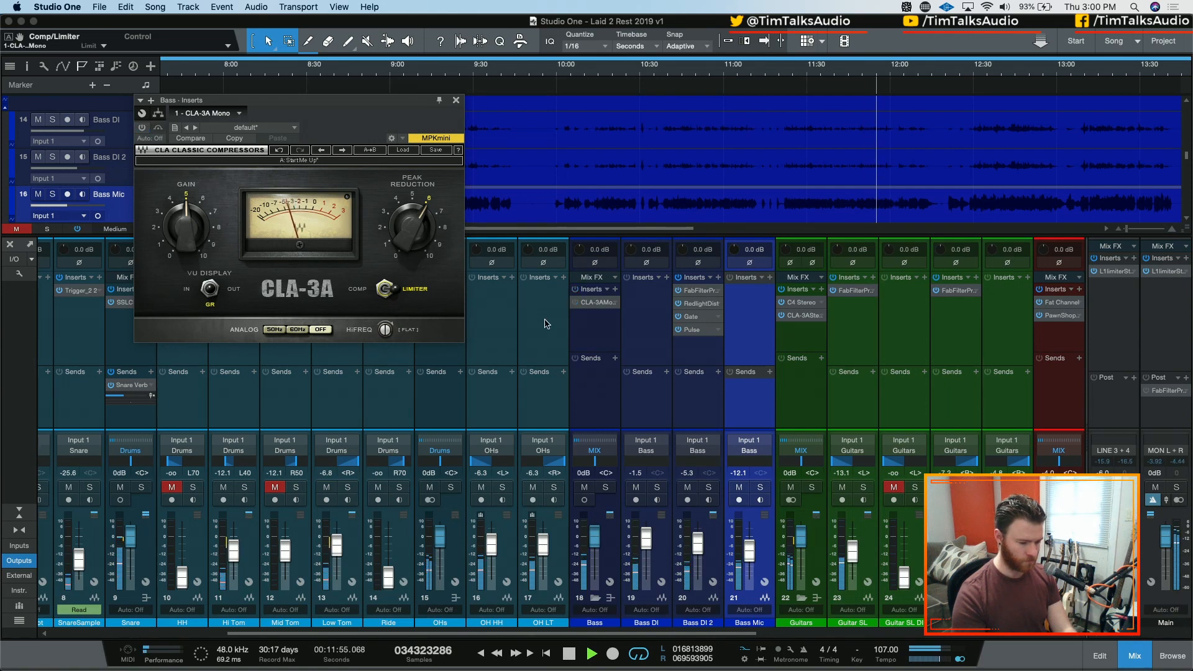
Step: Check the CLA-3A on the soloed Bass bus, return to the full mix, close the plug-in and stop playback
left_click(579, 333)
key("s")
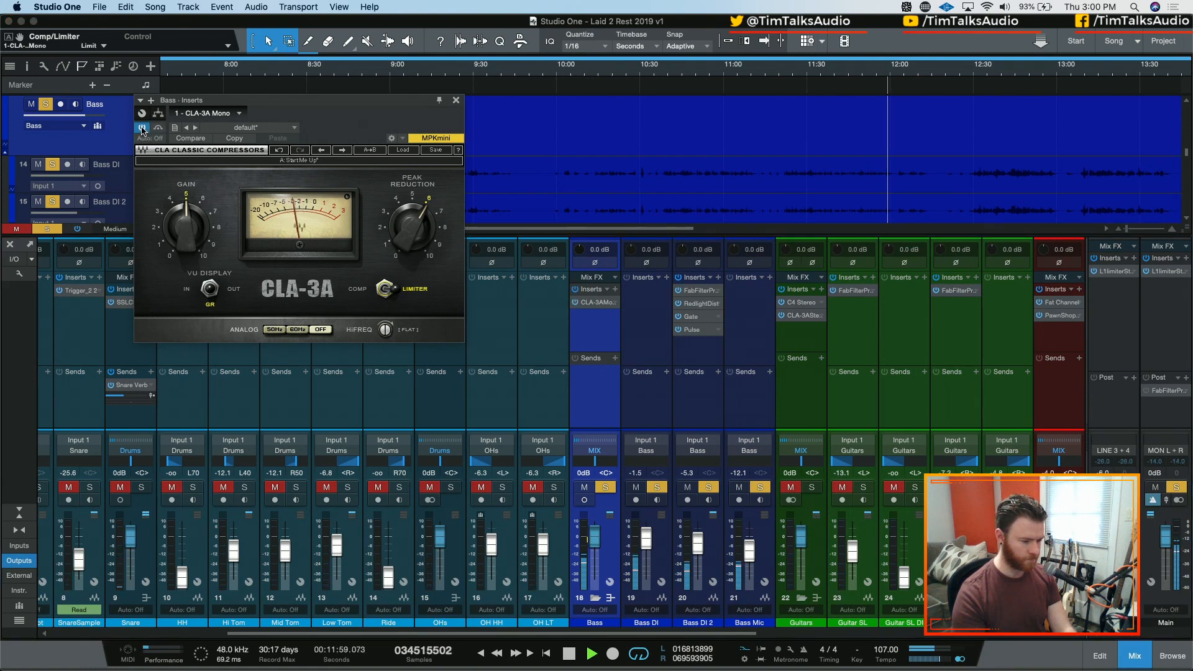
key("s")
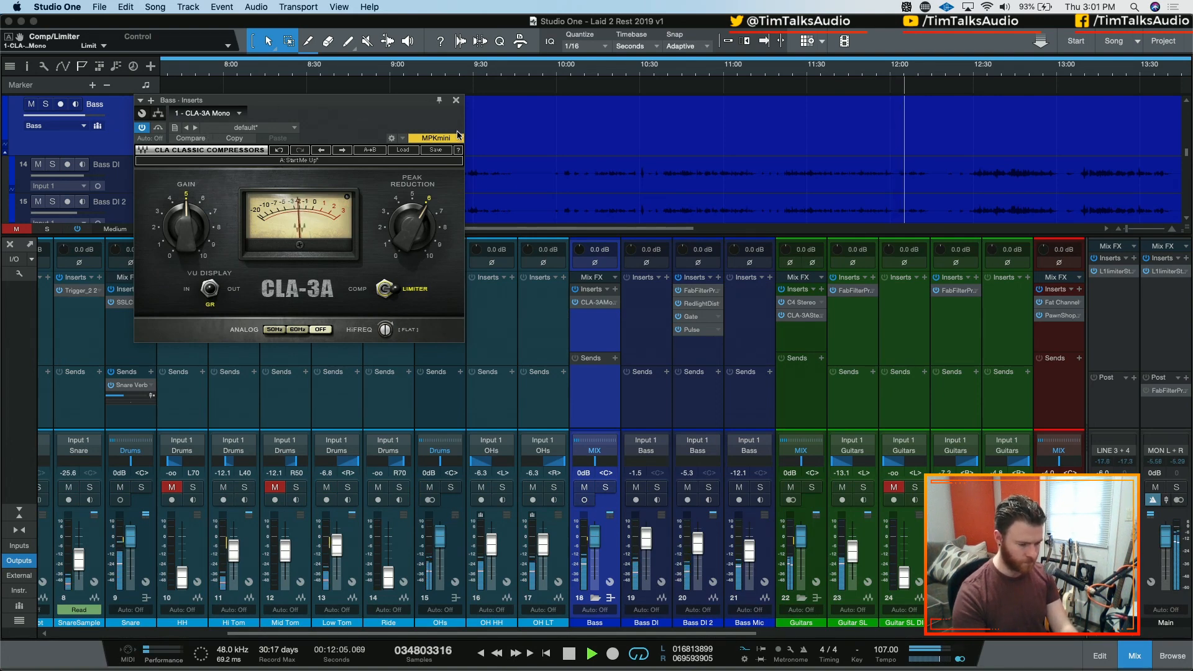
left_click(457, 101)
key("space")
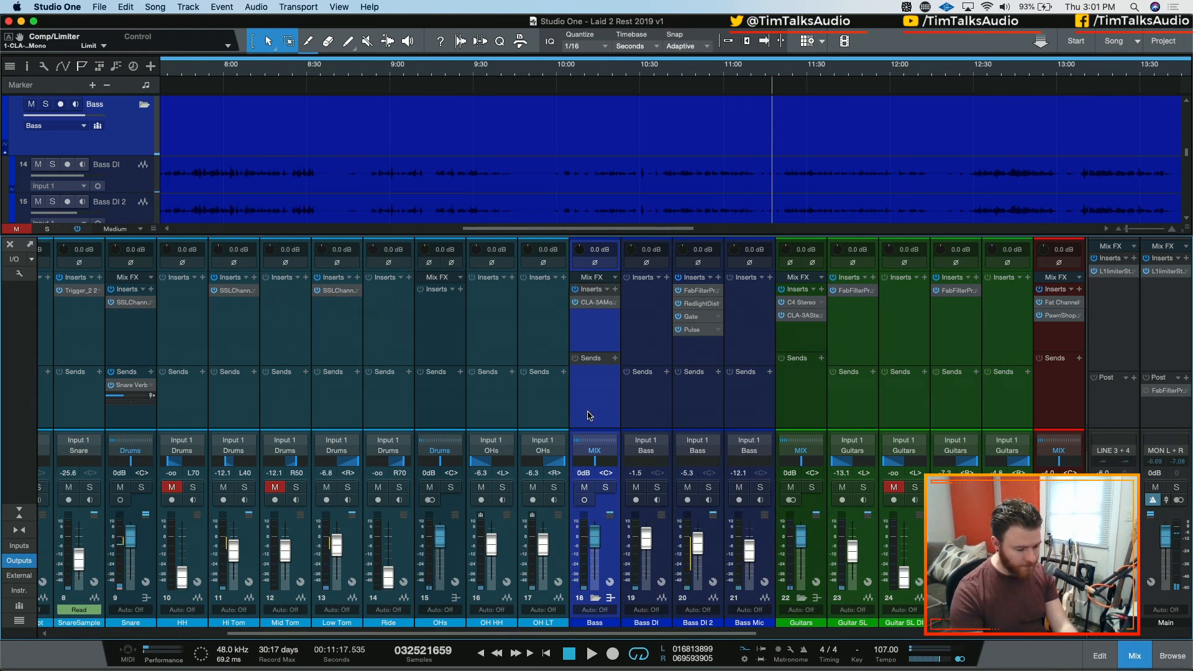
Step: Search the plug-ins for "jw" and insert JW BG-Bass on the Bass bus
left_click(616, 291)
type("jw-")
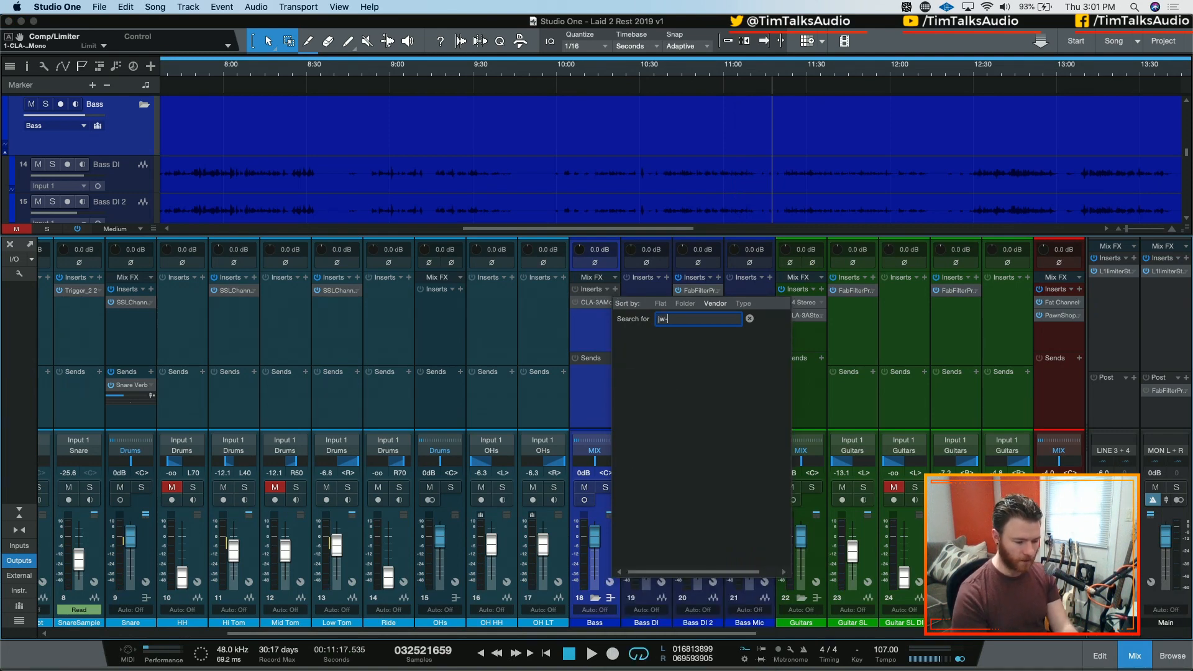
key("BackSpace")
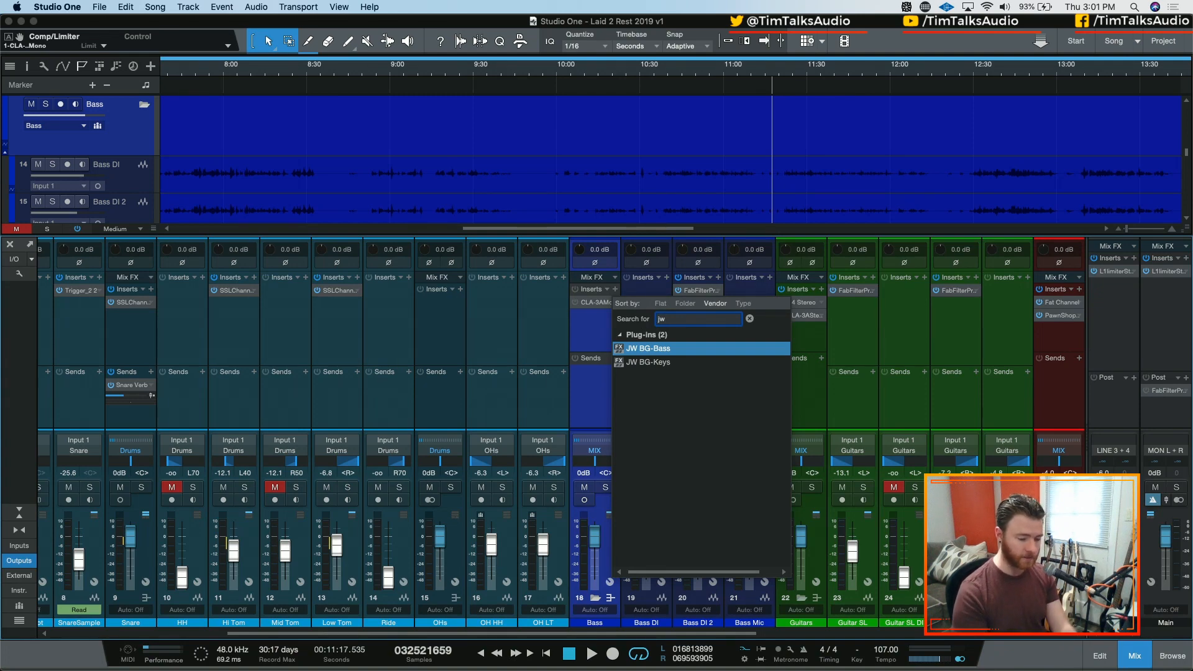
key("Return")
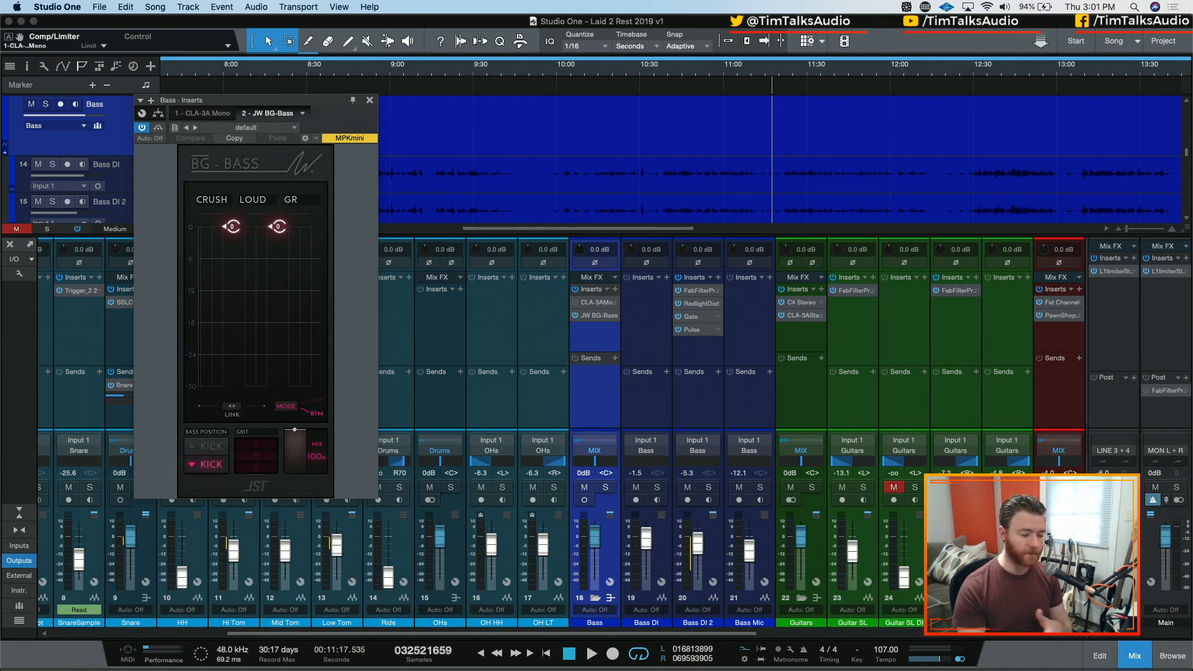
Step: Try both BG-Bass kick positions and both modes, settling on bass position Above and mode Bottom
left_click(207, 465)
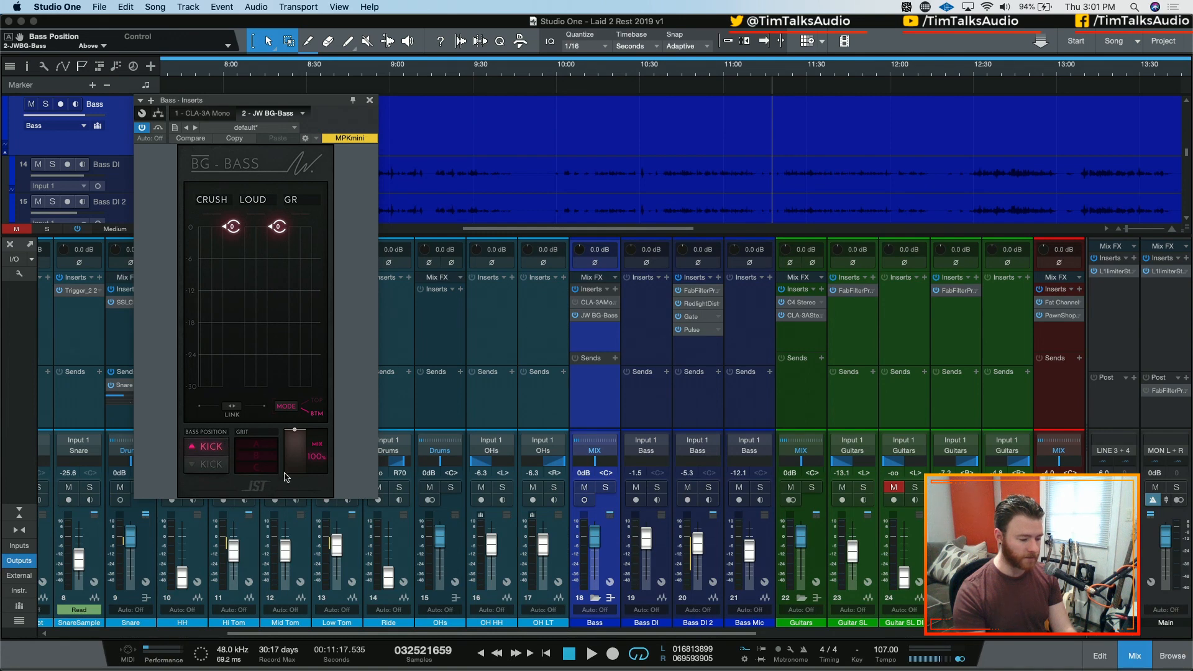
left_click(213, 465)
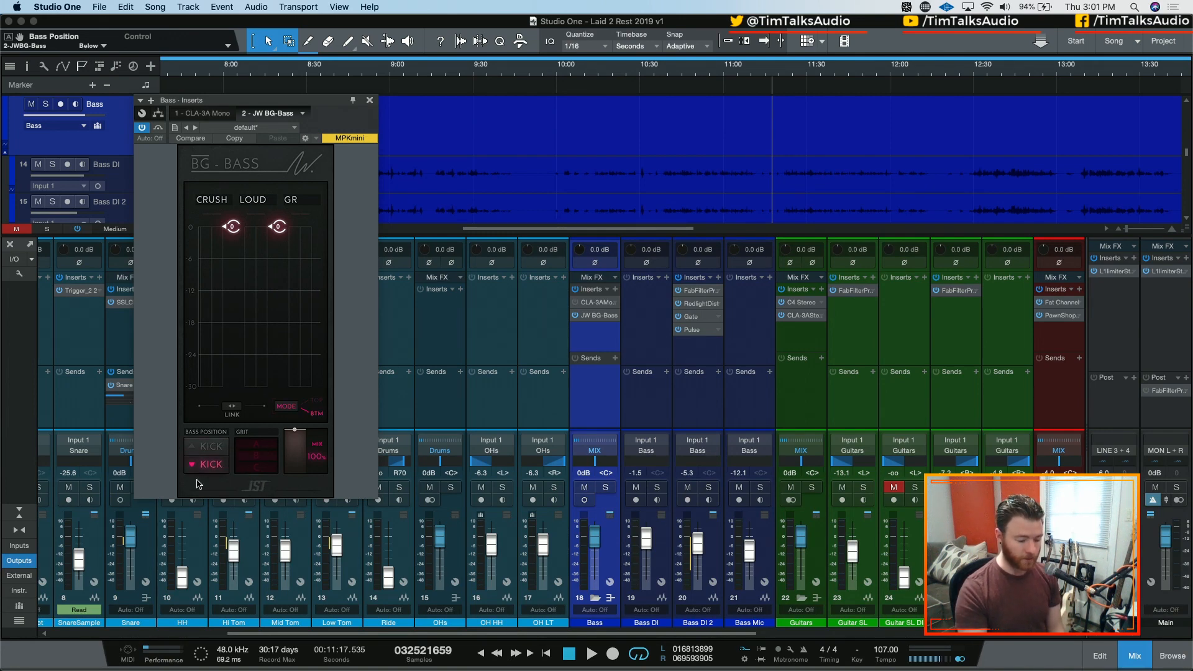
left_click(214, 451)
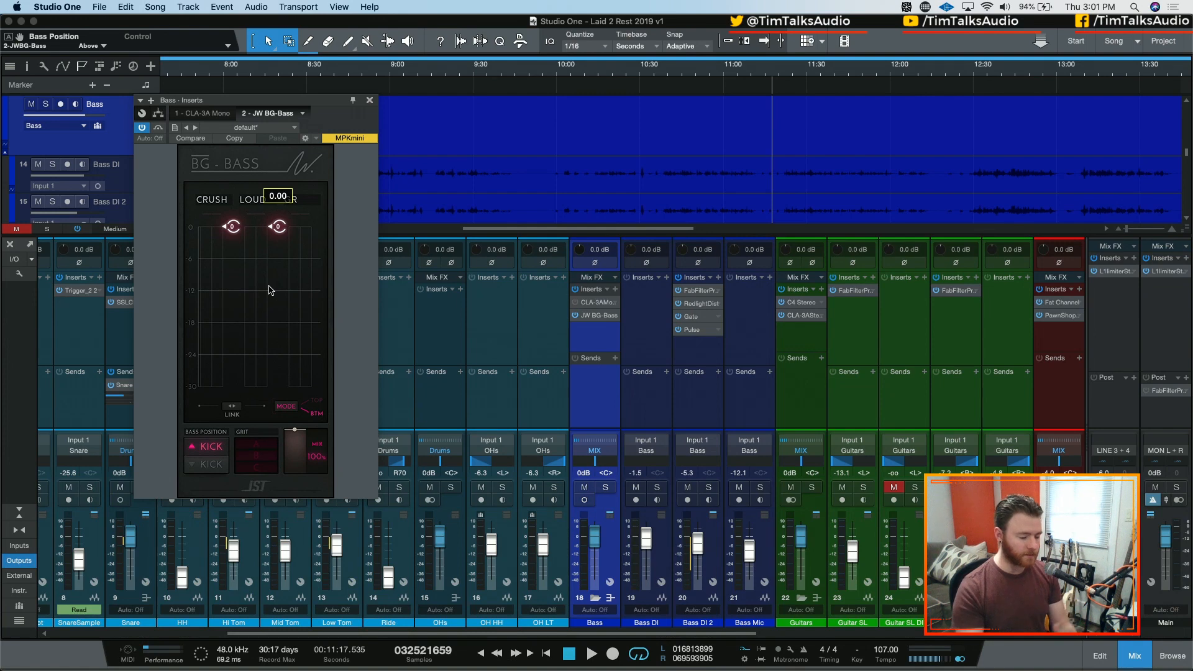
left_click(288, 407)
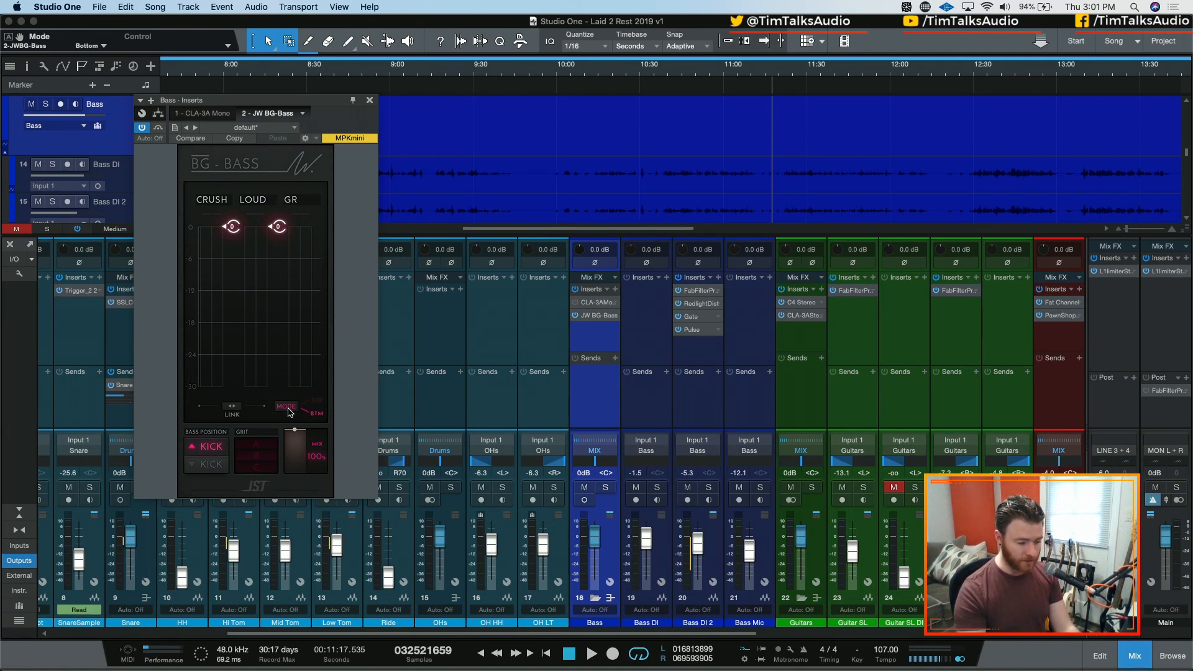
left_click(288, 407)
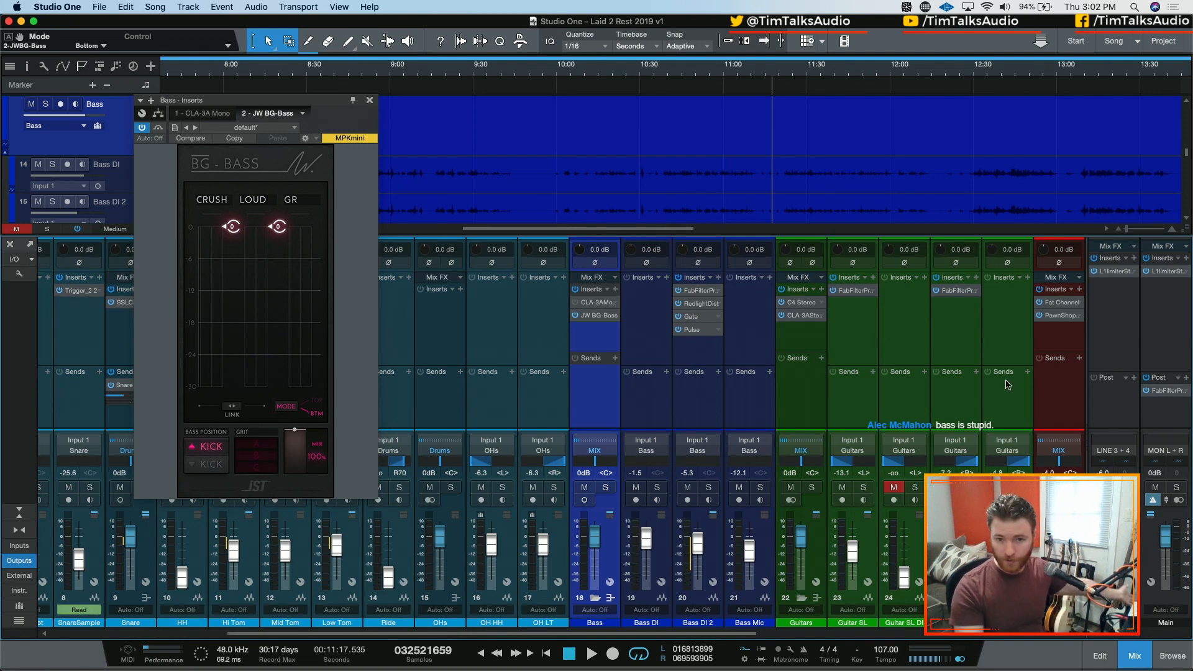
Step: View the Kali Room Correction EQ in the Main output's post-fader Pro-Q 3 and close it
left_click(1162, 391)
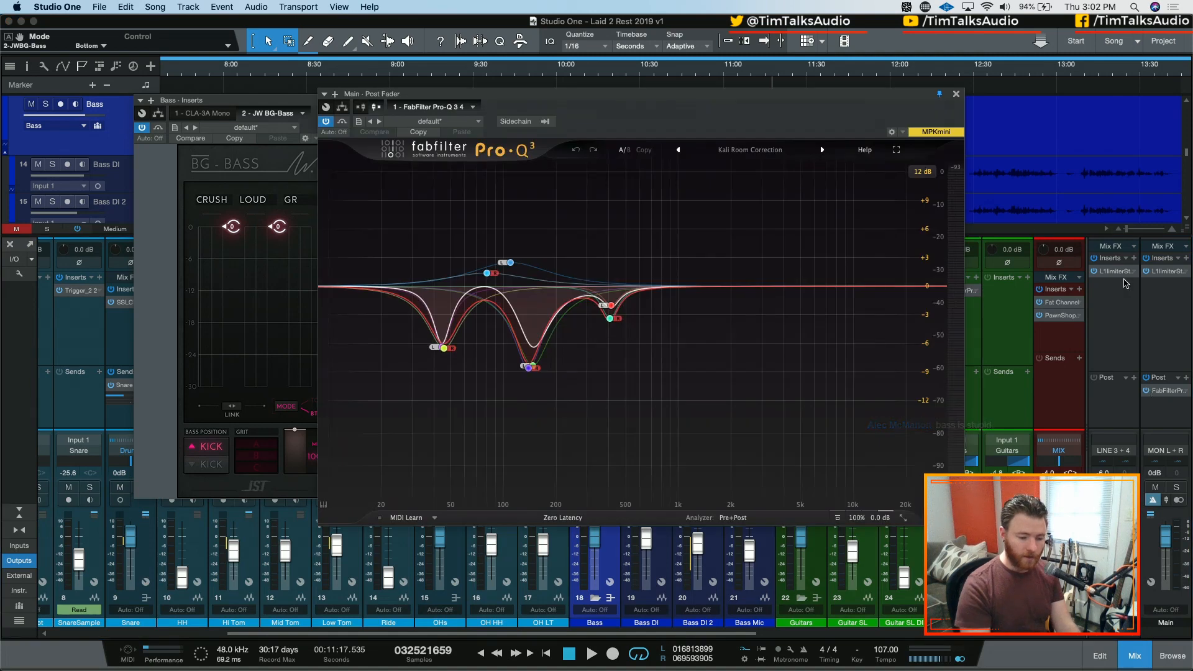
left_click(956, 95)
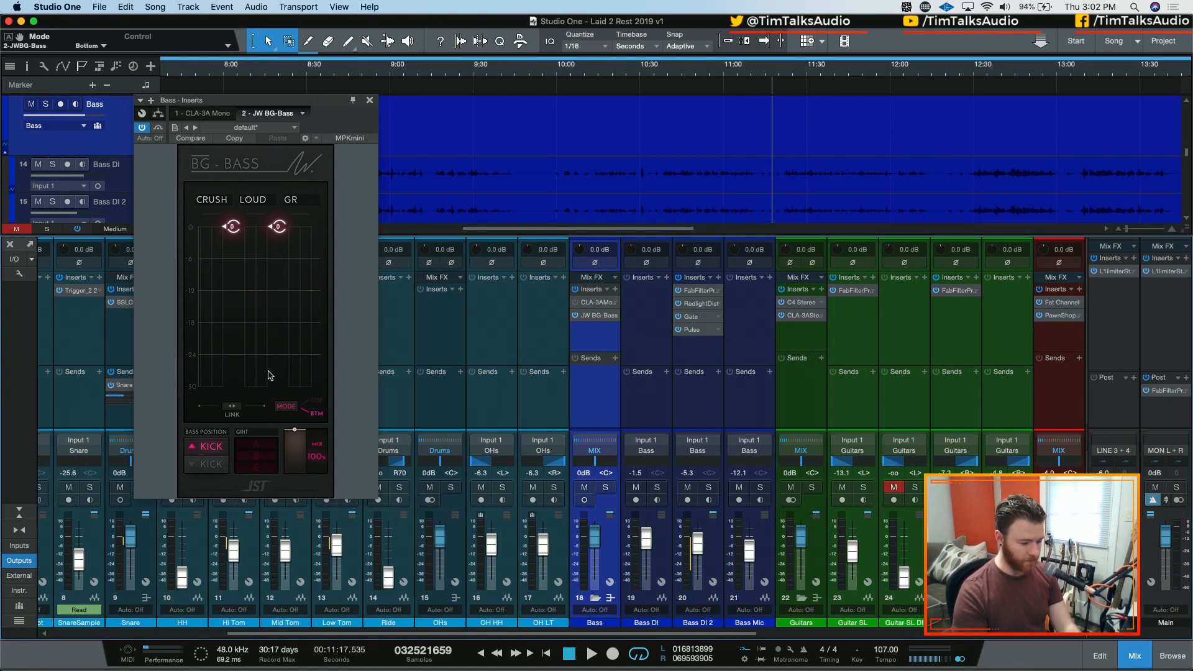
Step: On the soloed Bass bus, set BG-Bass low-end Crush to -30 and Loud to about -17, comparing kick positions and ending on Above
key("space")
key("s")
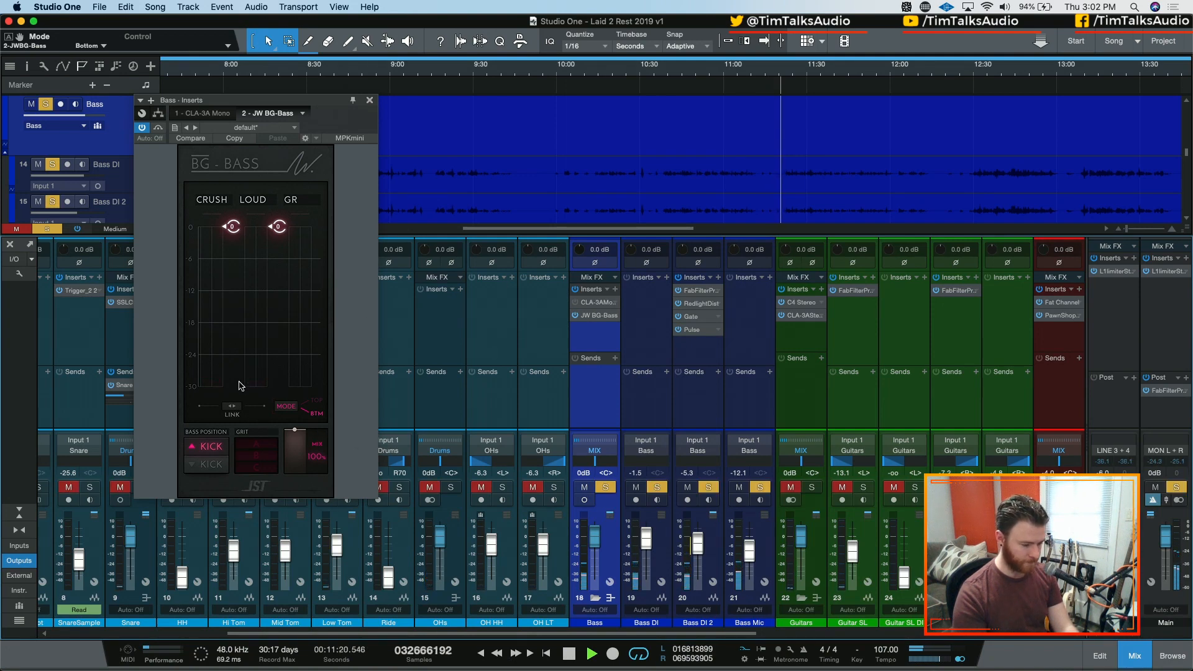
left_click_drag(231, 226, 232, 387)
left_click_drag(277, 225, 278, 322)
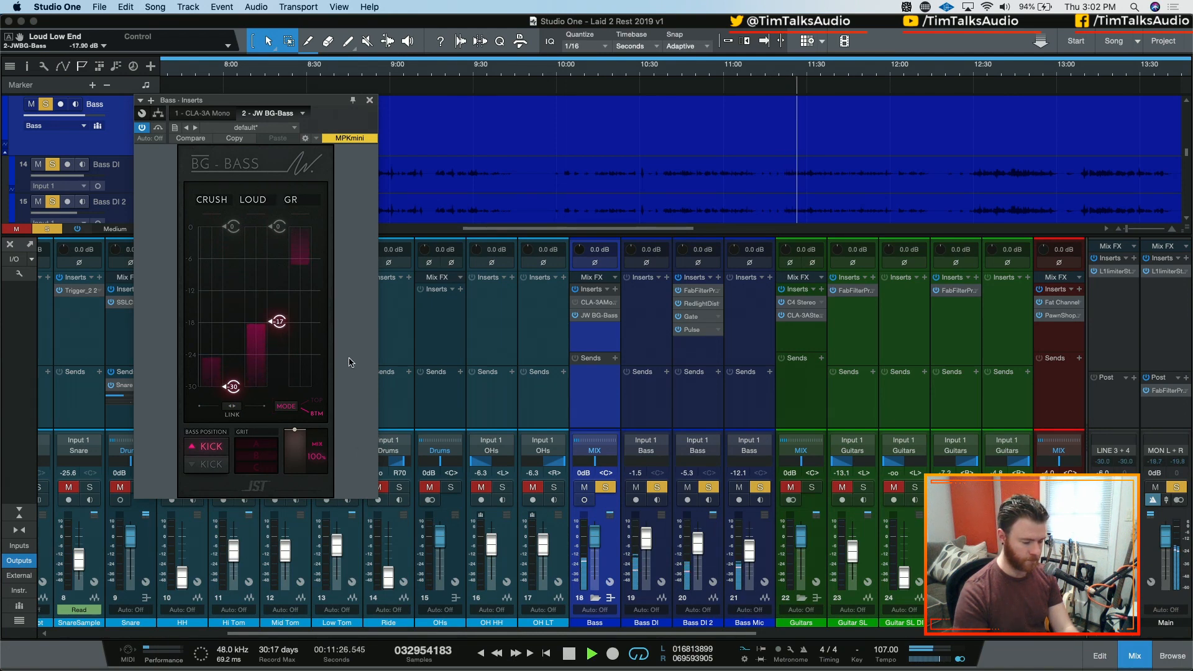
left_click(220, 460)
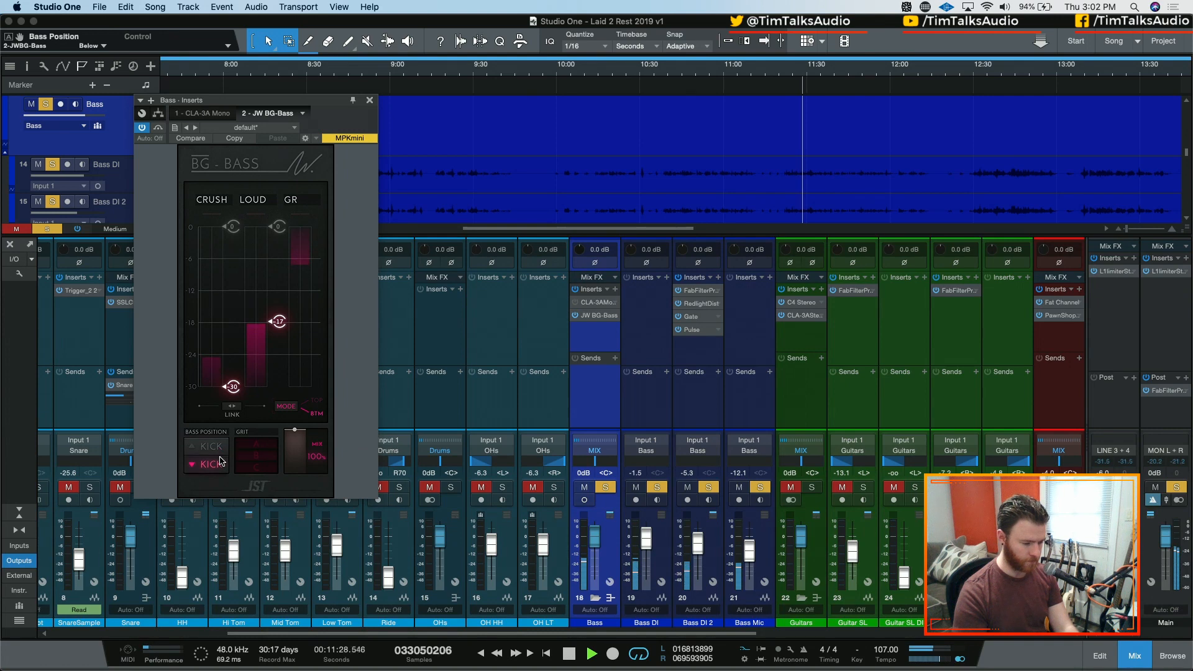
left_click(217, 446)
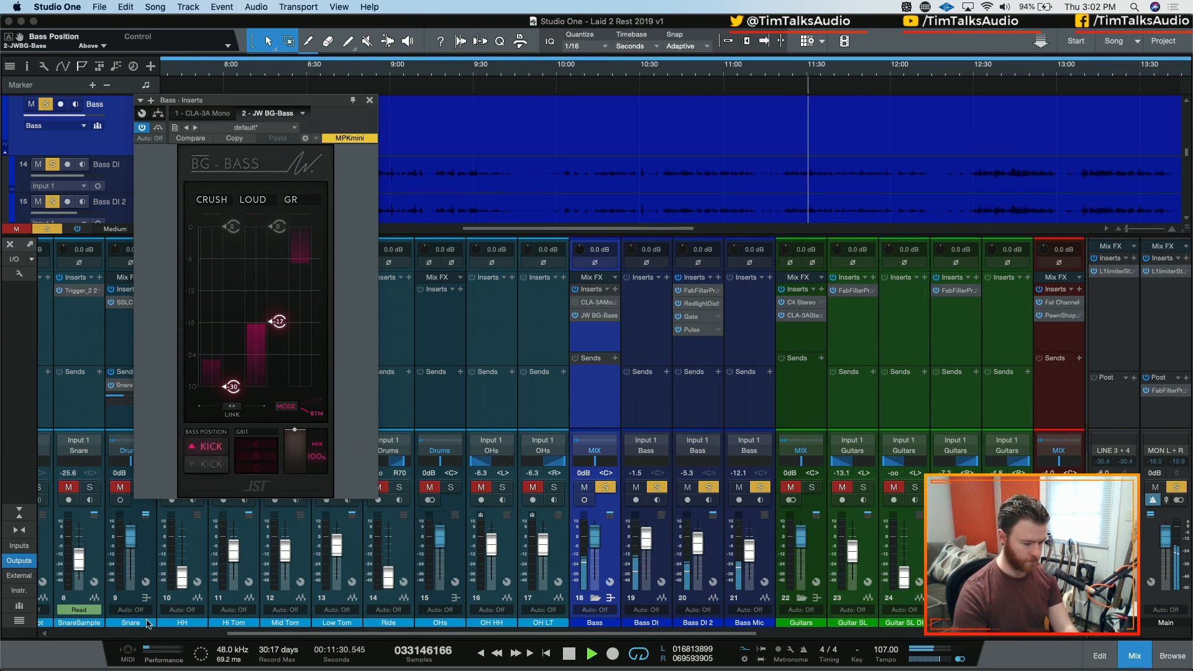
Step: Solo the Drums bus alongside the bass and set BG-Bass low-end Loud to about -15 dB
scroll(78, 544, "left", 7)
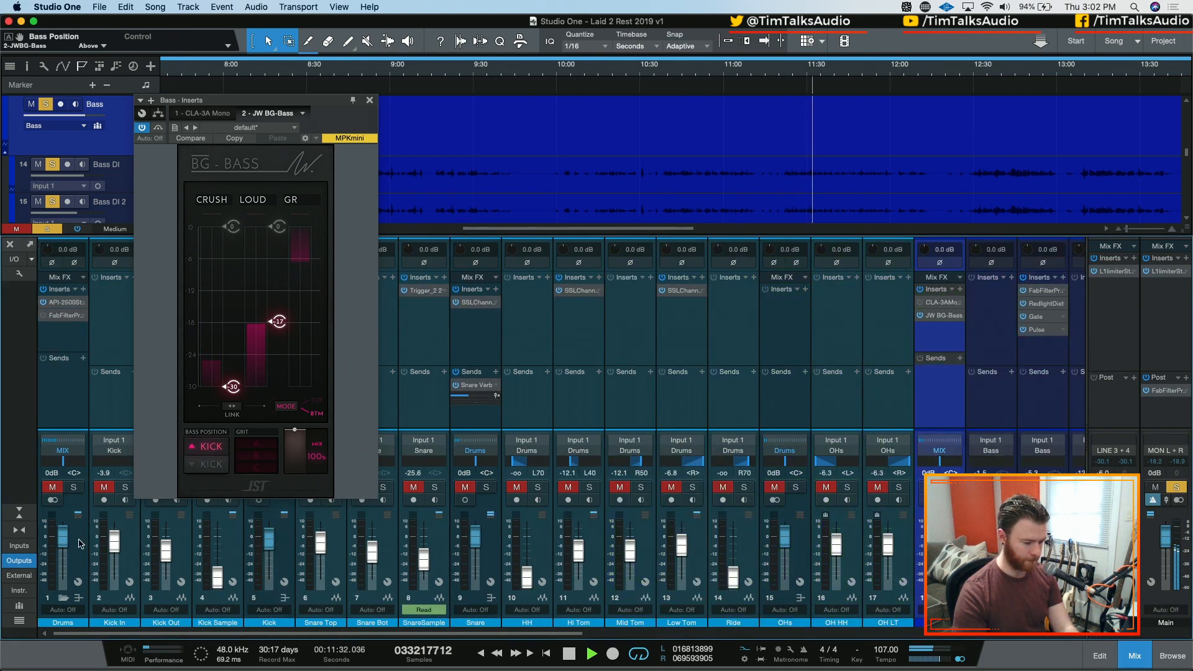
left_click(73, 487)
left_click_drag(137, 633, 386, 633)
left_click_drag(283, 331, 282, 308)
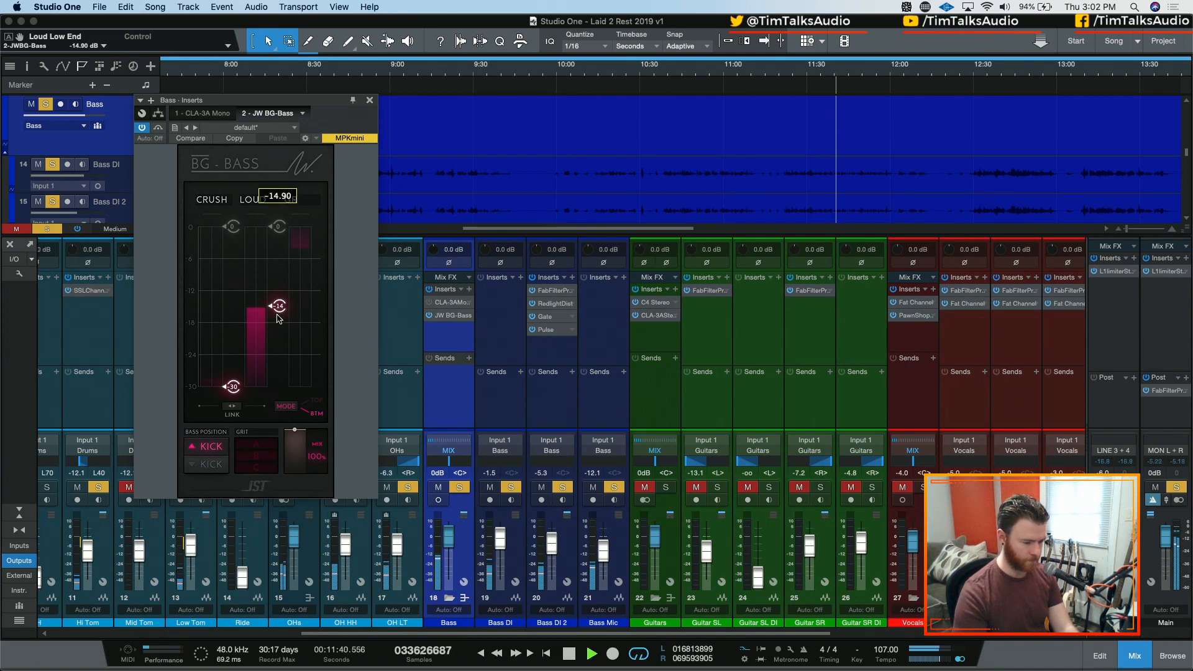
left_click_drag(278, 308, 278, 312)
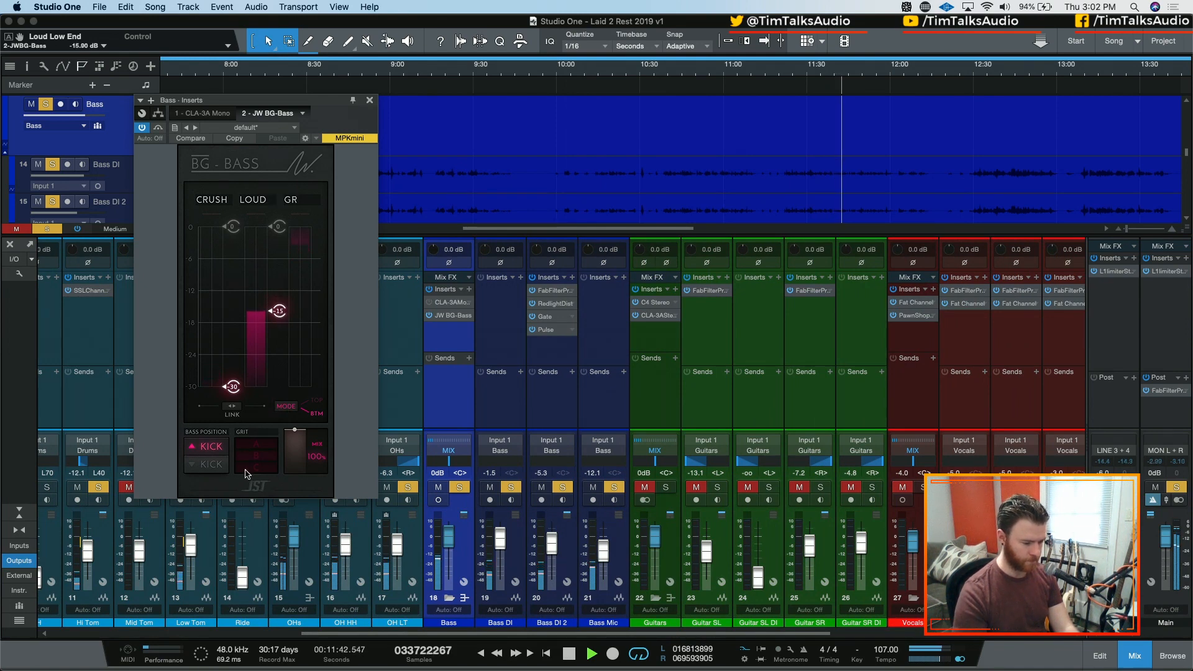
Step: Set BG-Bass Grit A gain to about 51%, check it in the full mix without solos, and stop playback
left_click_drag(246, 454, 249, 446)
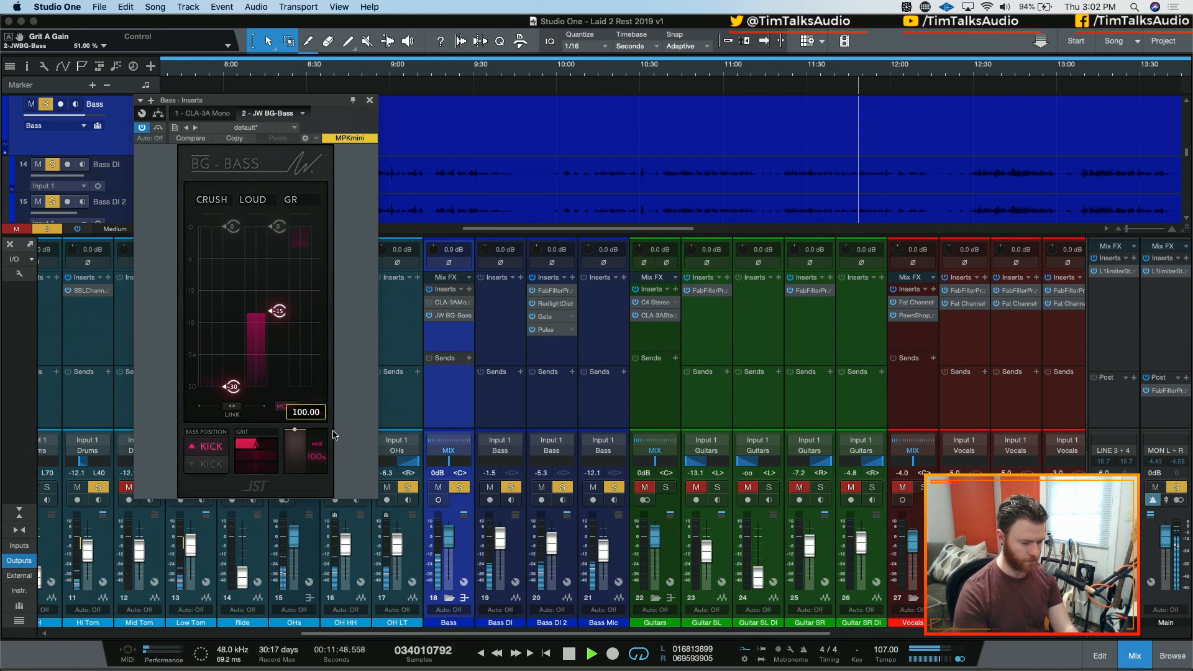
left_click(459, 487, "super")
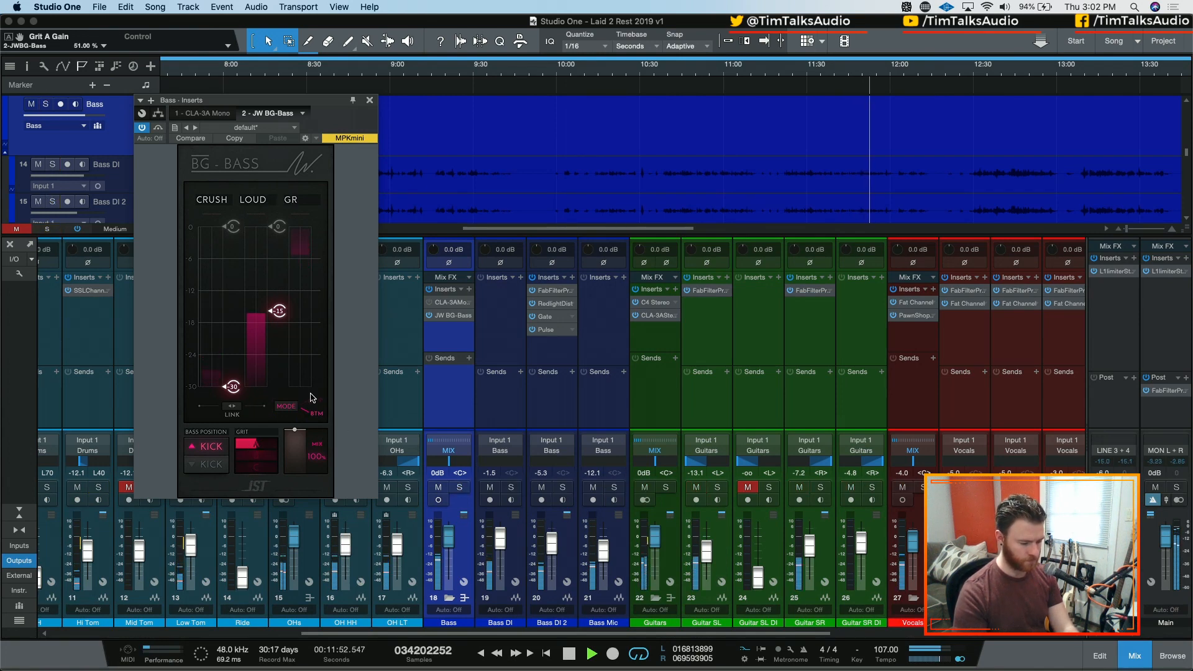
key("space")
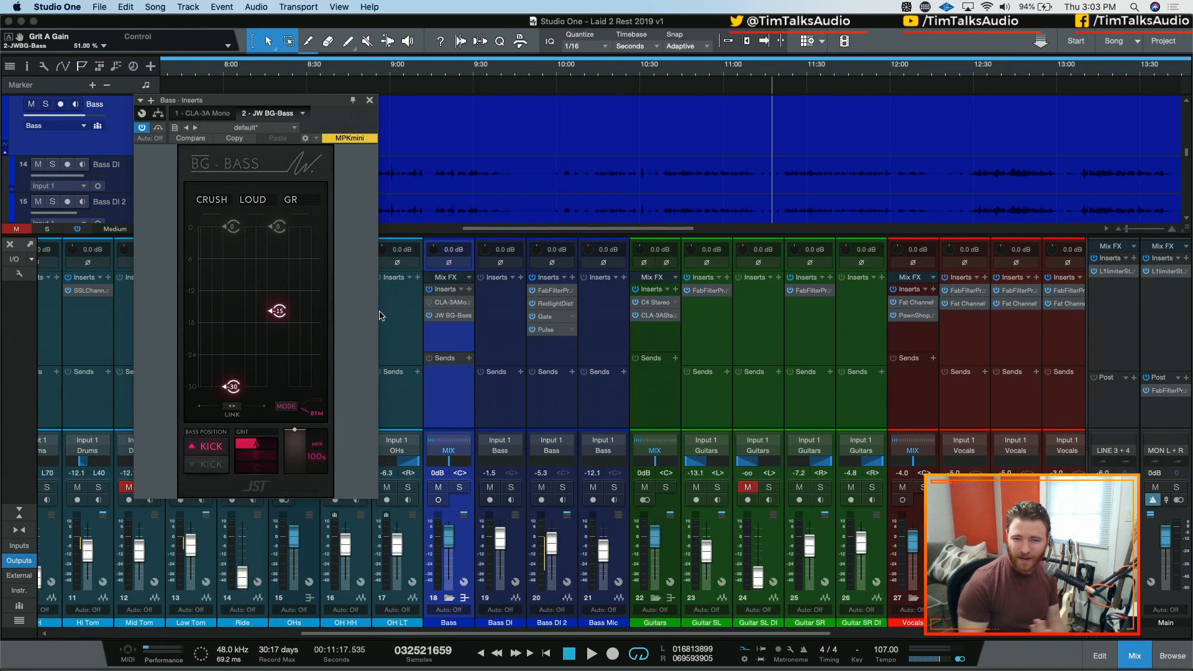
Step: Switch BG-Bass to Top mode and, during playback, try high-end Crush at about -21 and Loud at about -5
left_click(295, 410)
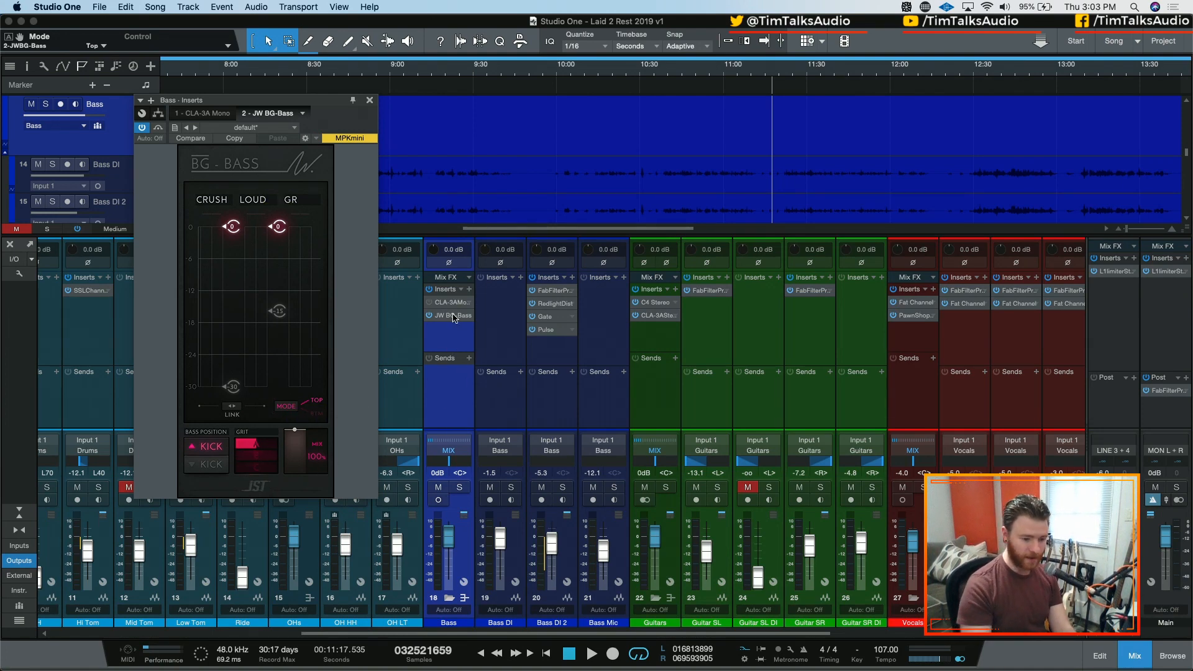
key("space")
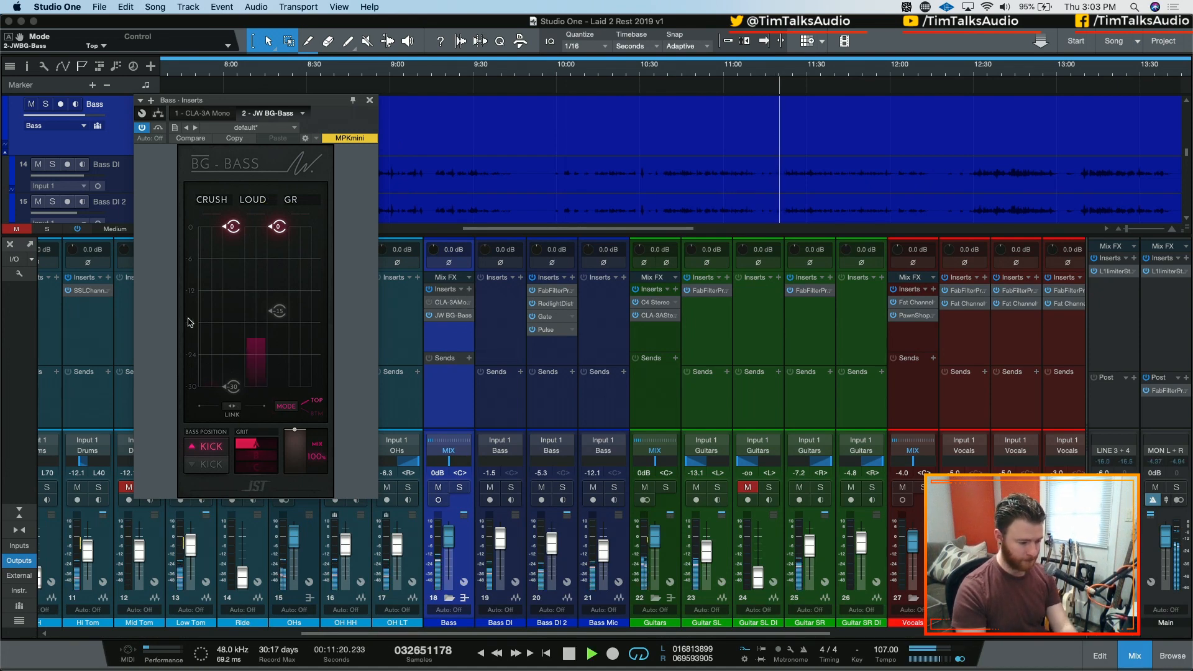
left_click(231, 405)
left_click_drag(232, 227, 276, 266)
left_click(232, 410)
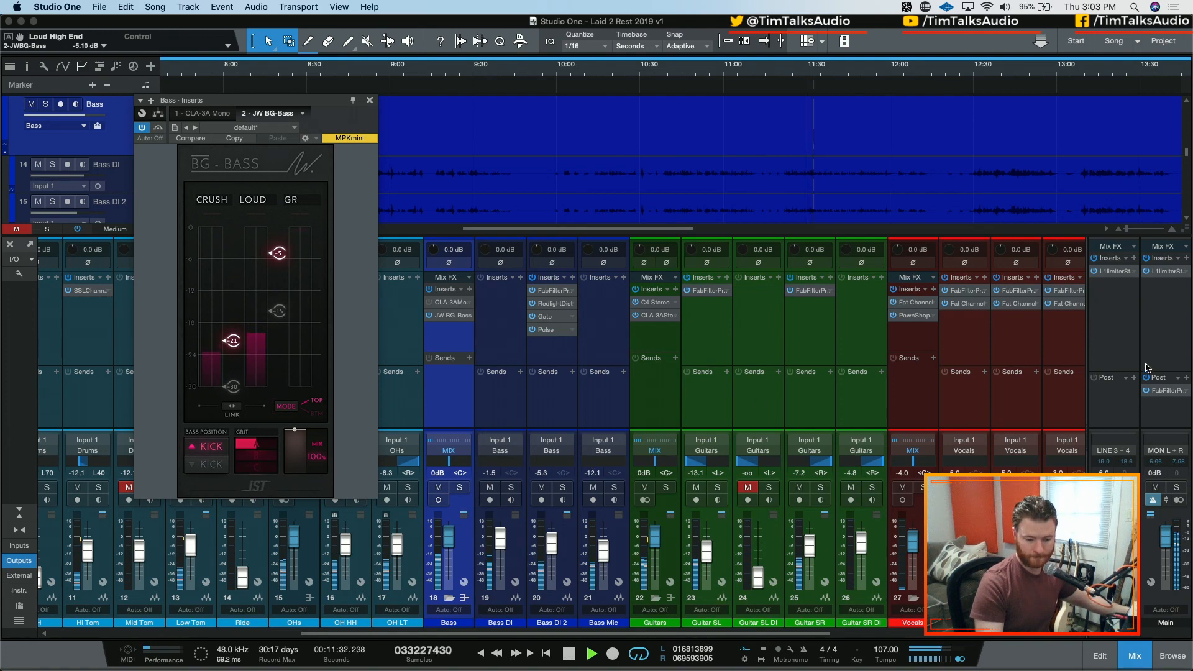
Step: Bypass the Main post-fader Pro-Q 3, solo the Bass bus and reset BG-Bass high-end Loud and Crush to 0
left_click(1146, 390)
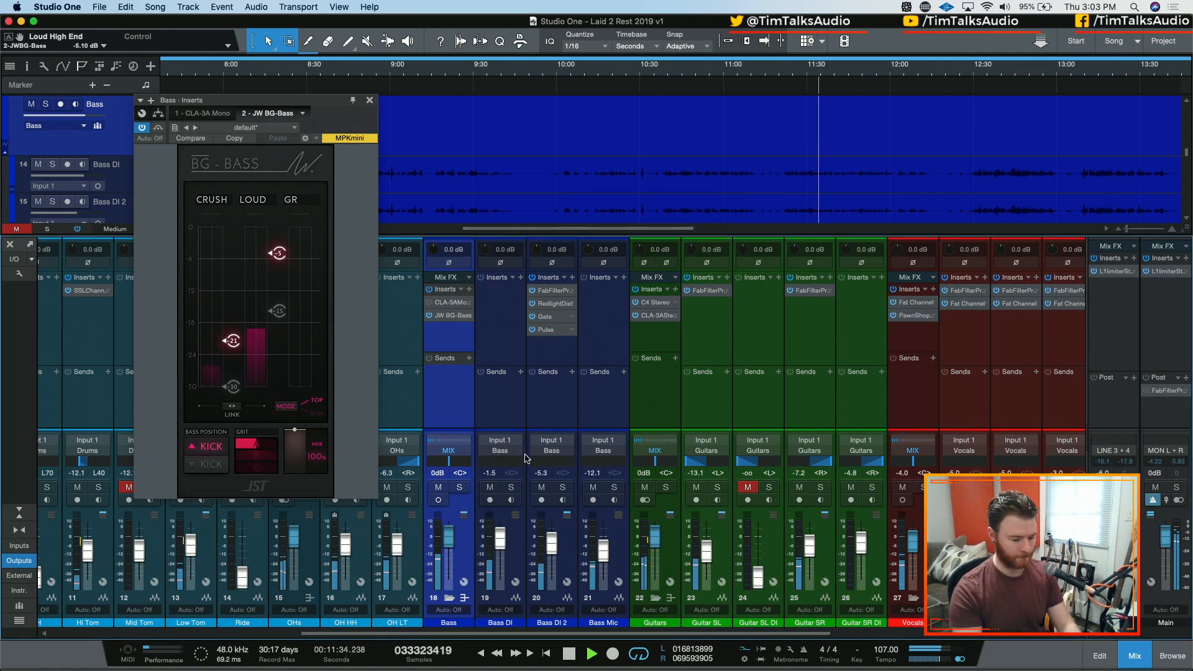
key("s")
left_click_drag(278, 253, 277, 386)
double_click(277, 386)
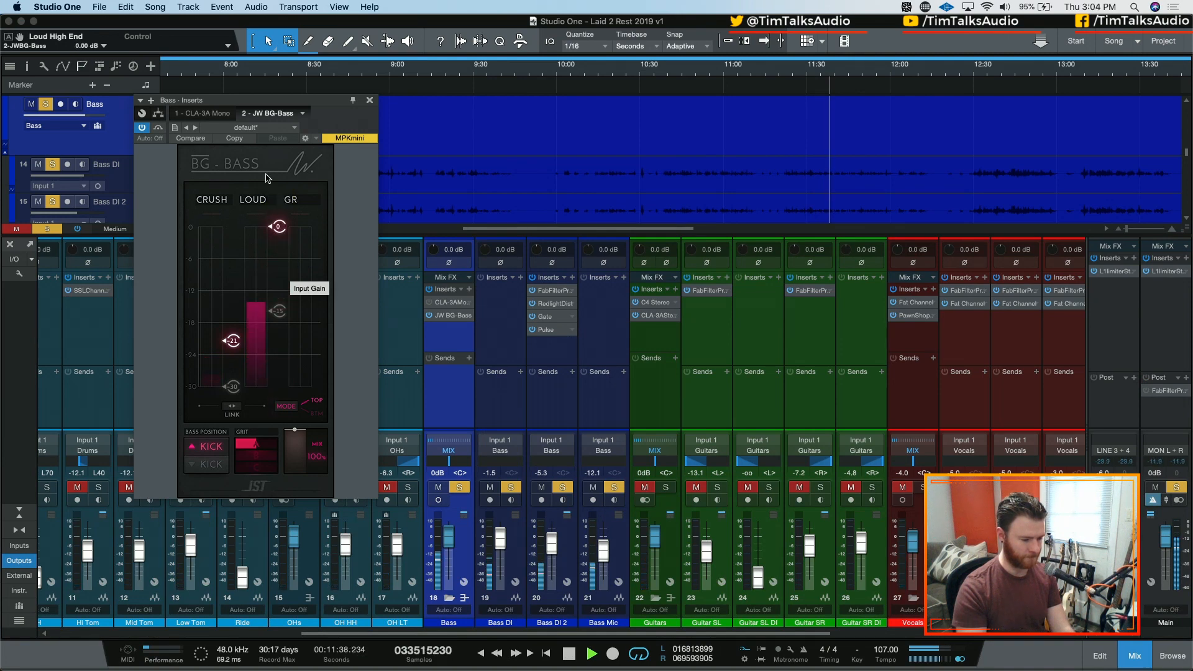
left_click_drag(238, 325, 234, 222)
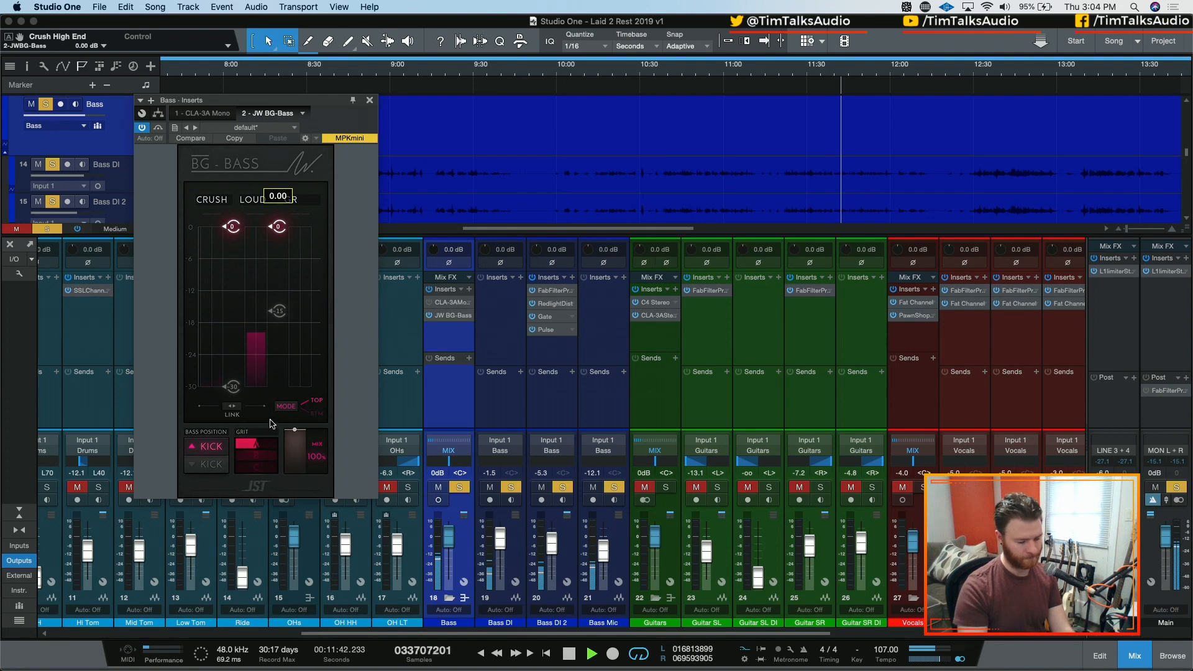
Step: Try high-end Crush at about -11 and Loud at about -6 in the full mix, reset both to 0 and stop playback
key("s")
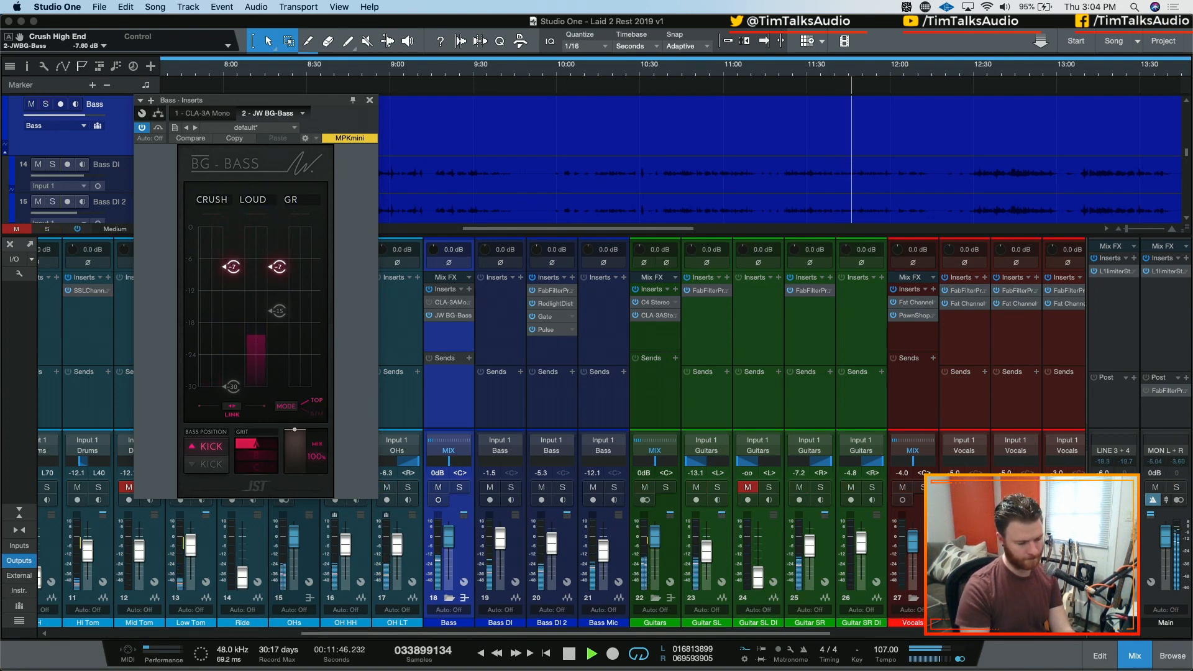
left_click_drag(278, 298, 281, 263)
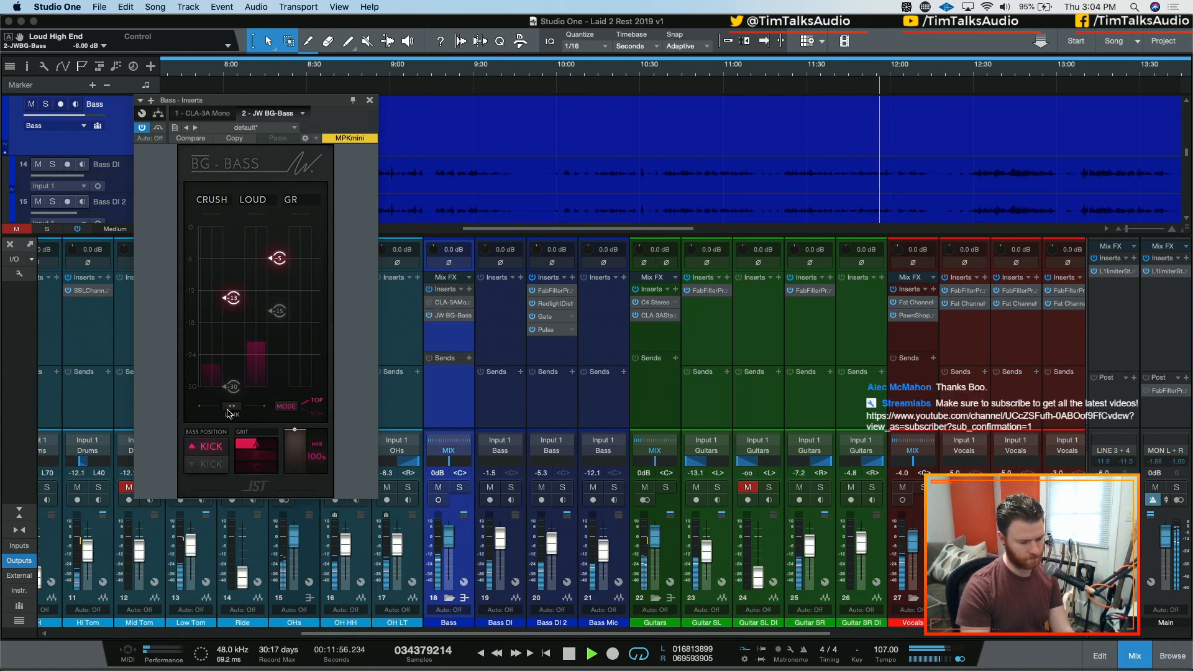
left_click_drag(233, 298, 233, 226)
key("space")
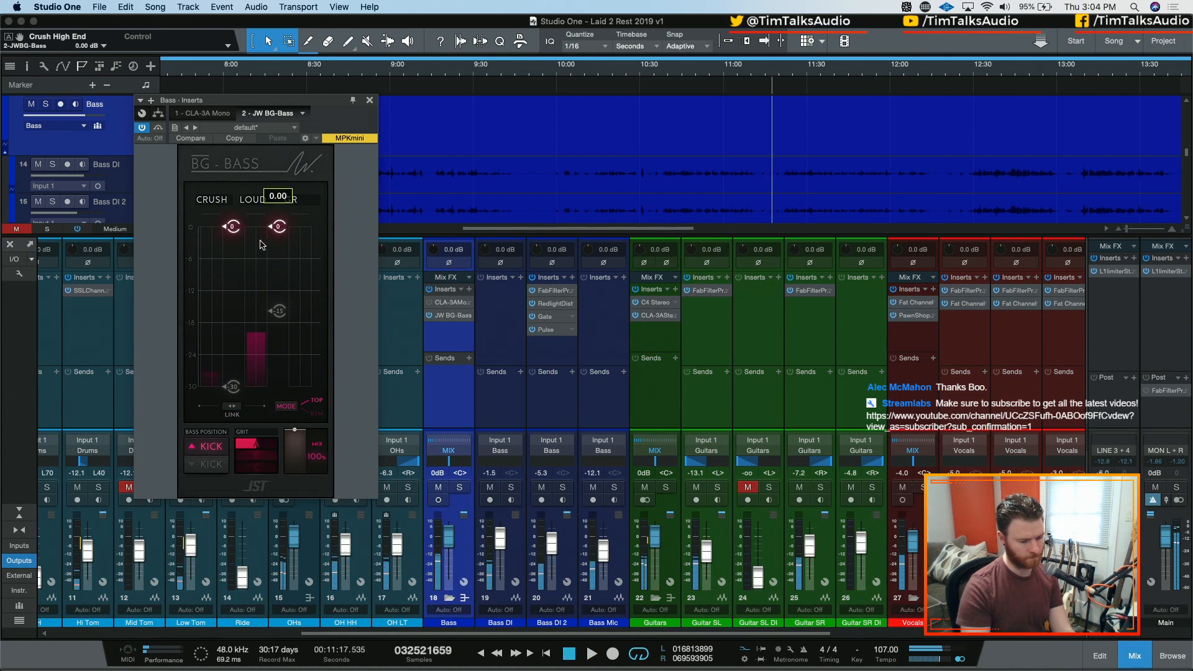
Step: Return BG-Bass to Bottom mode, remove CLA-3A Mono from the Bass bus during playback, and close the plug-in window
left_click(312, 406)
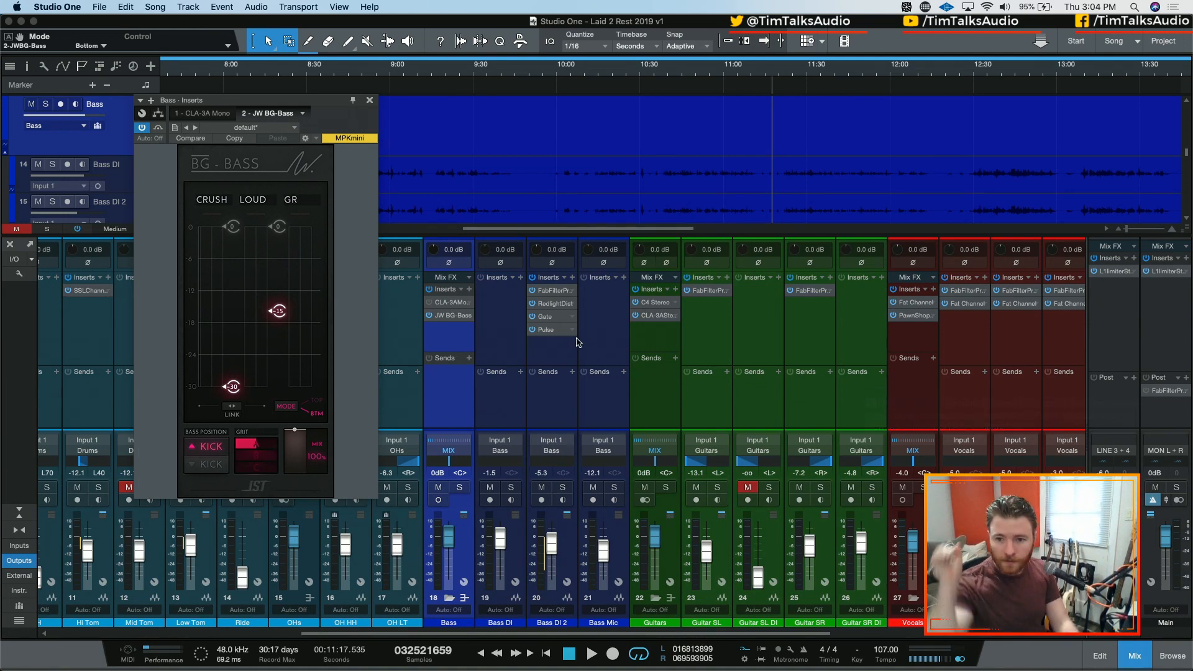
key("space")
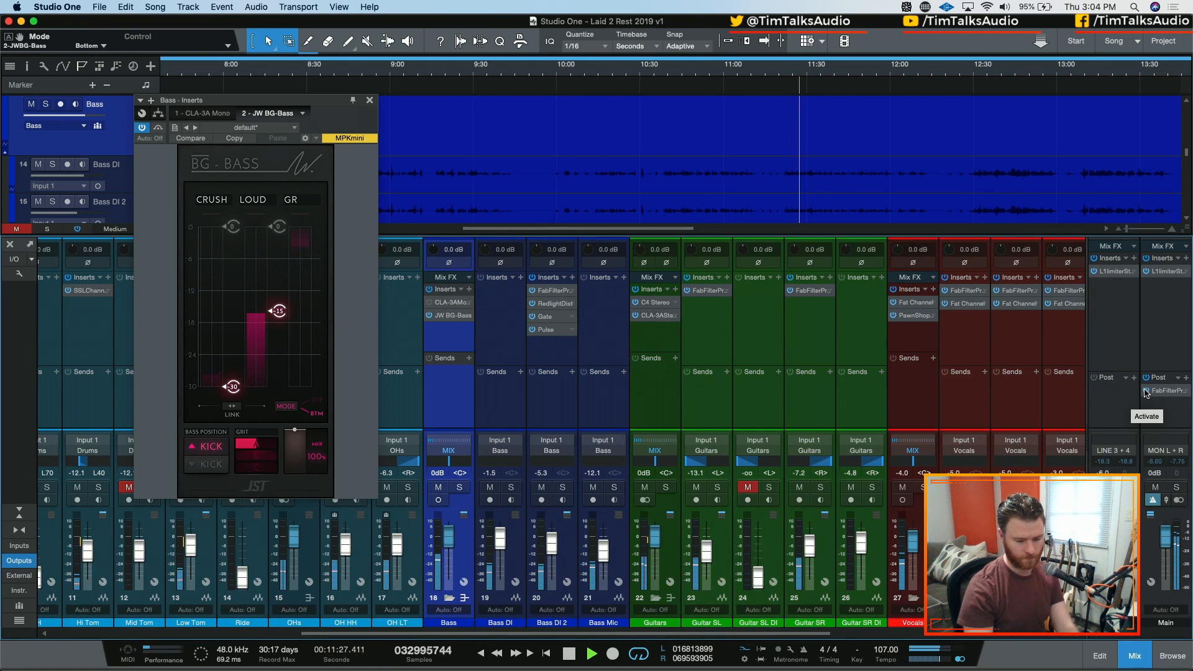
right_click(457, 304)
left_click(491, 428)
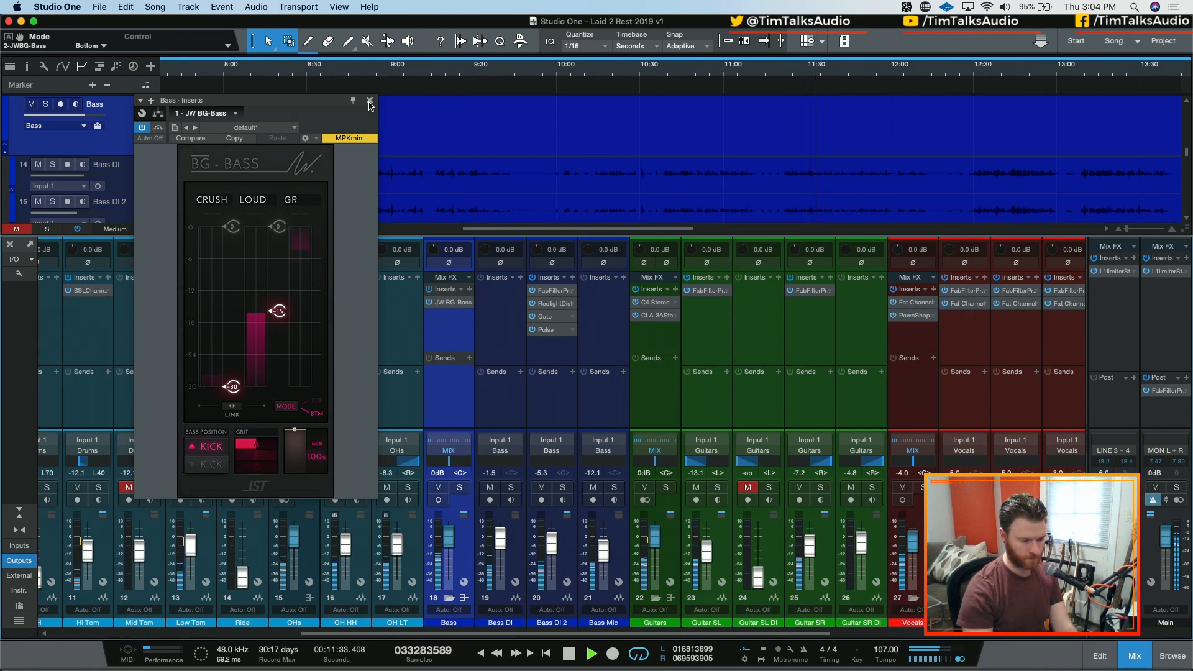
left_click(369, 101)
Step: Search the plug-ins for "comp" and add the Compressor to the Bass bus after JW BG-Bass
left_click(469, 290)
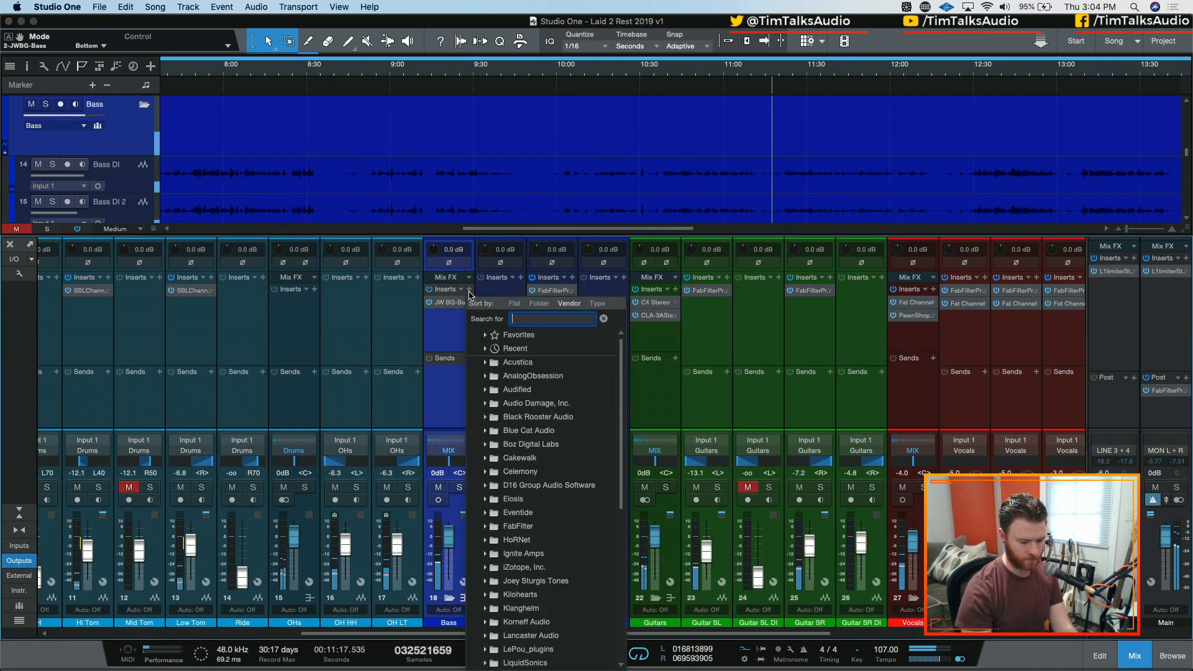
type("co")
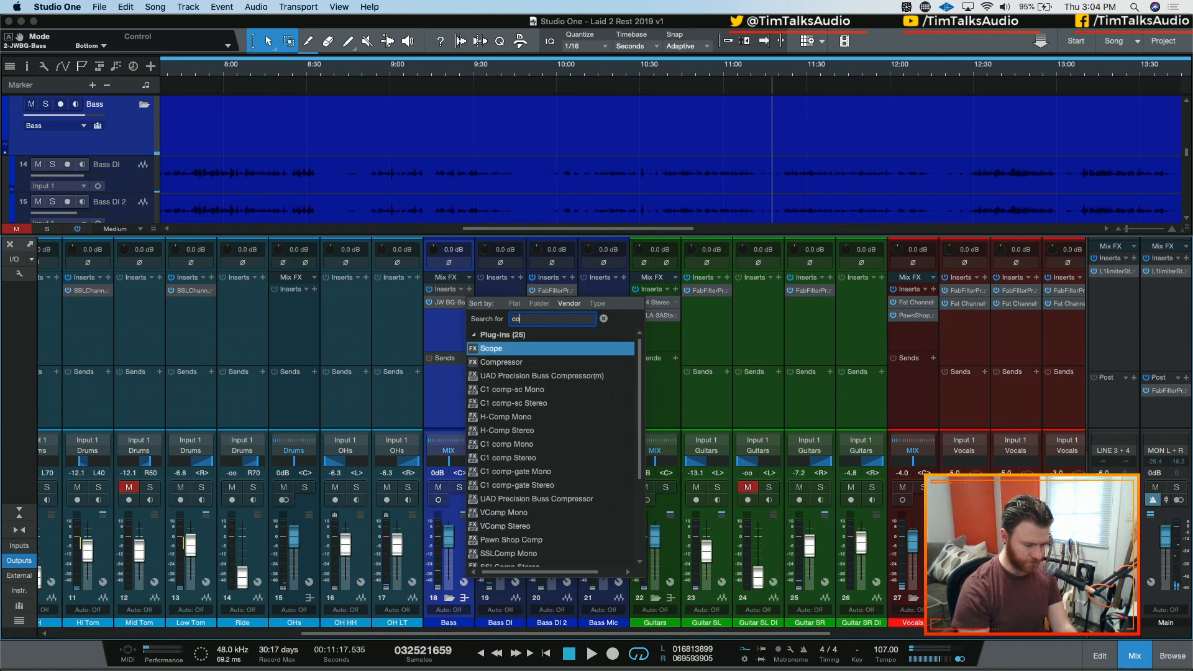
type("mp")
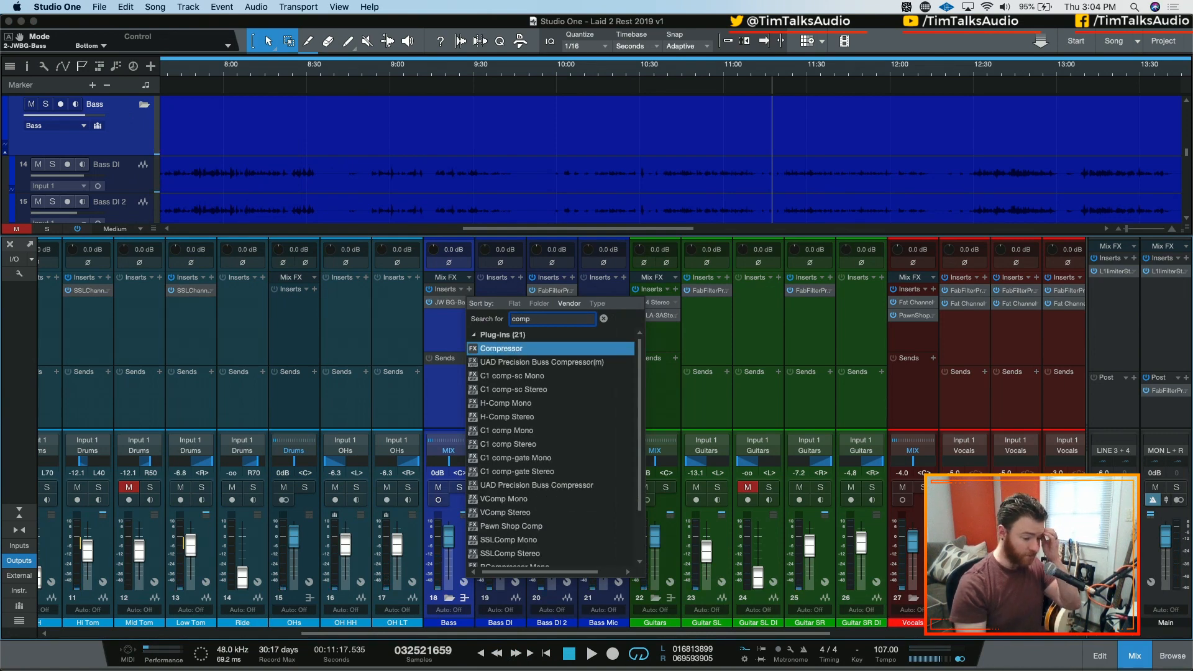
key("Return")
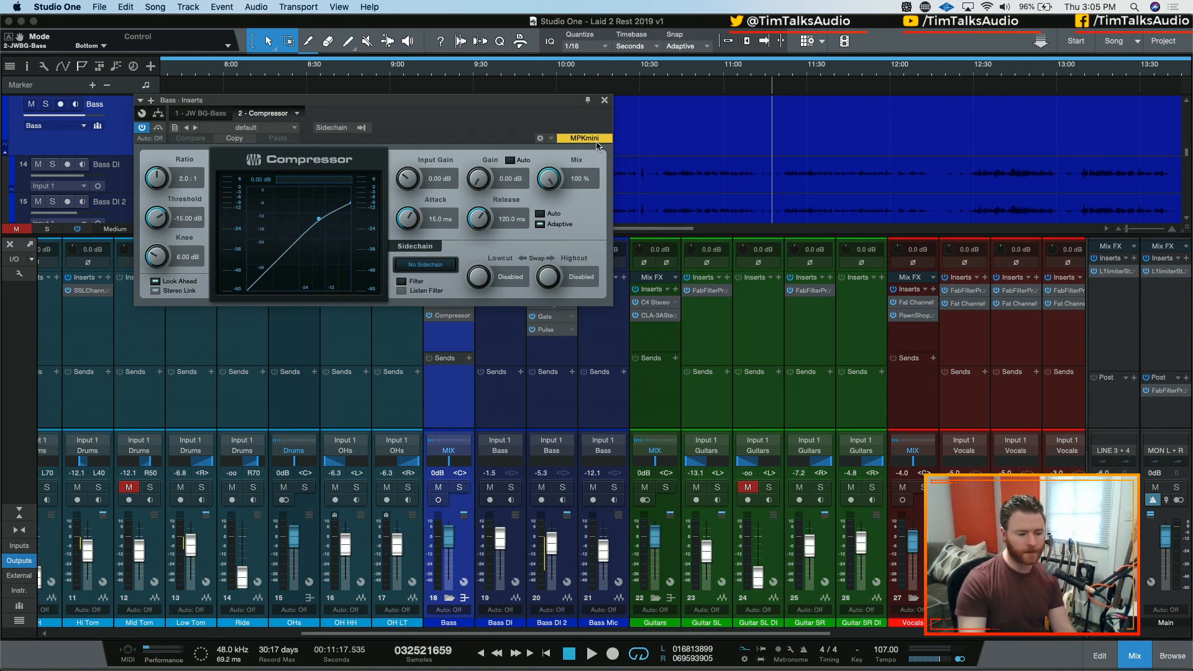
Step: Try Multiband Dynamics on the Bass bus in place of the bypassed Compressor, remove it and re-enable the Compressor
left_click(141, 127)
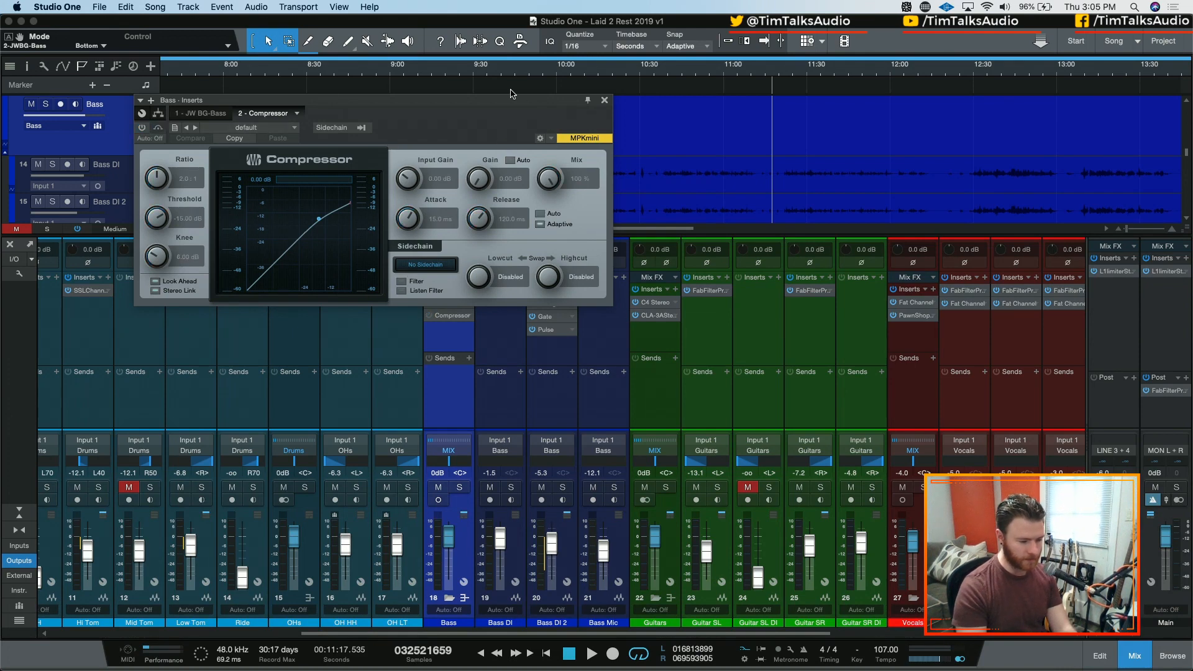
left_click(604, 100)
left_click(468, 289)
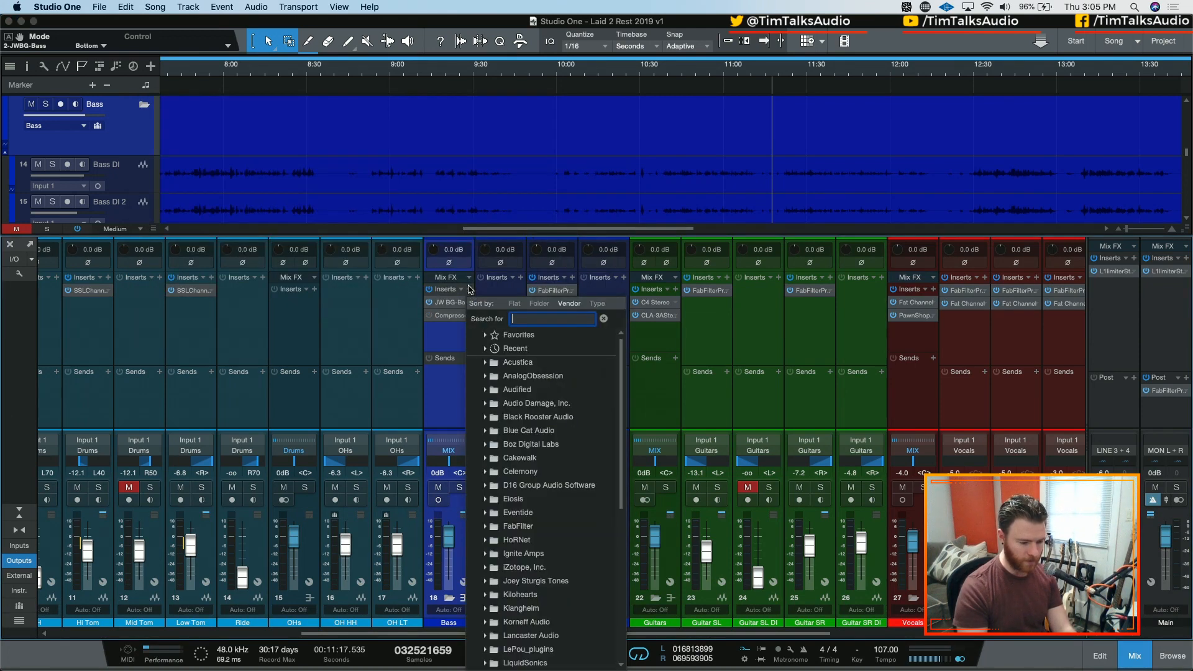
type("mul")
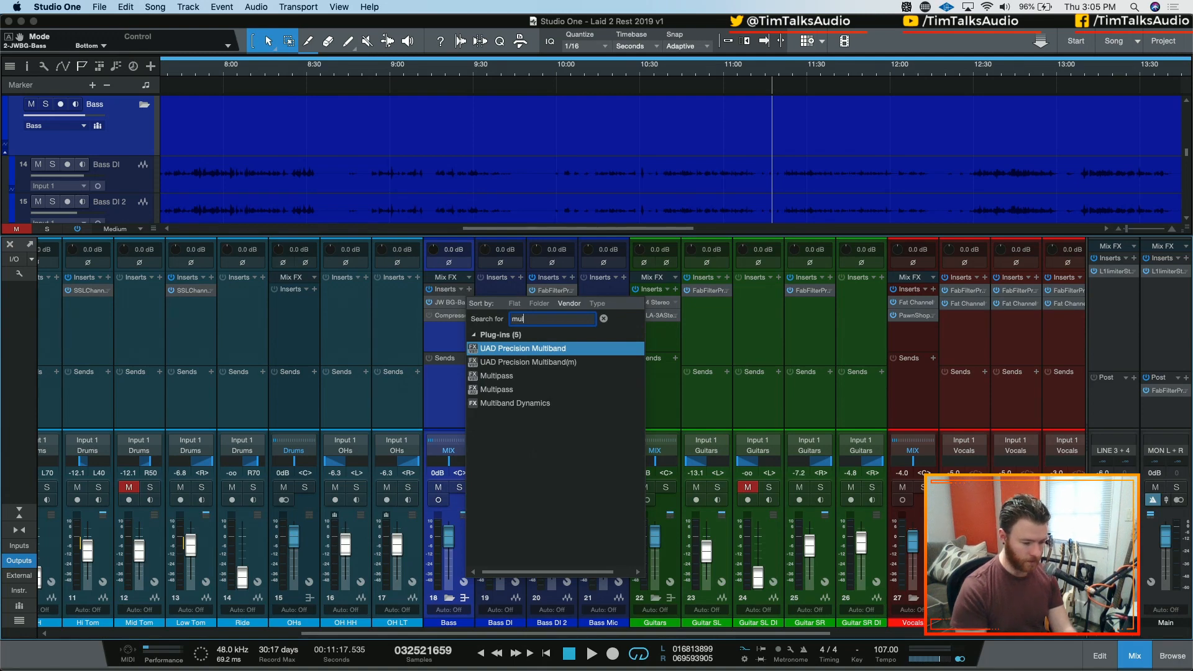
key("Down")
key("Down")
key("Down")
key("Down")
key("Return")
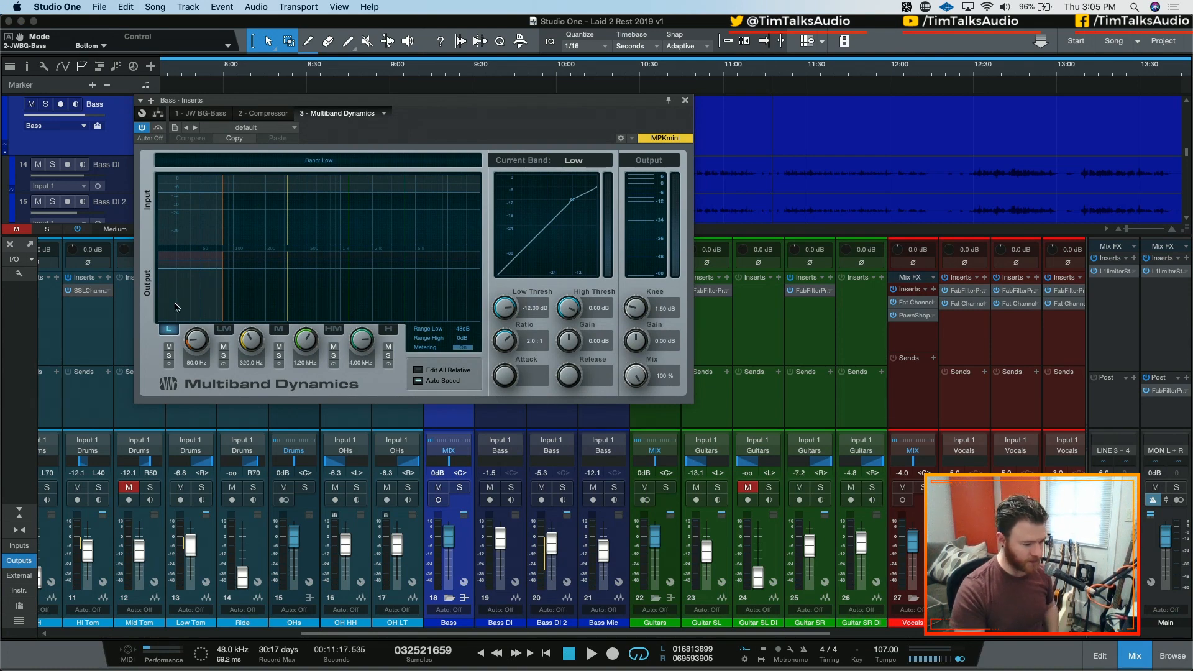
left_click(382, 112)
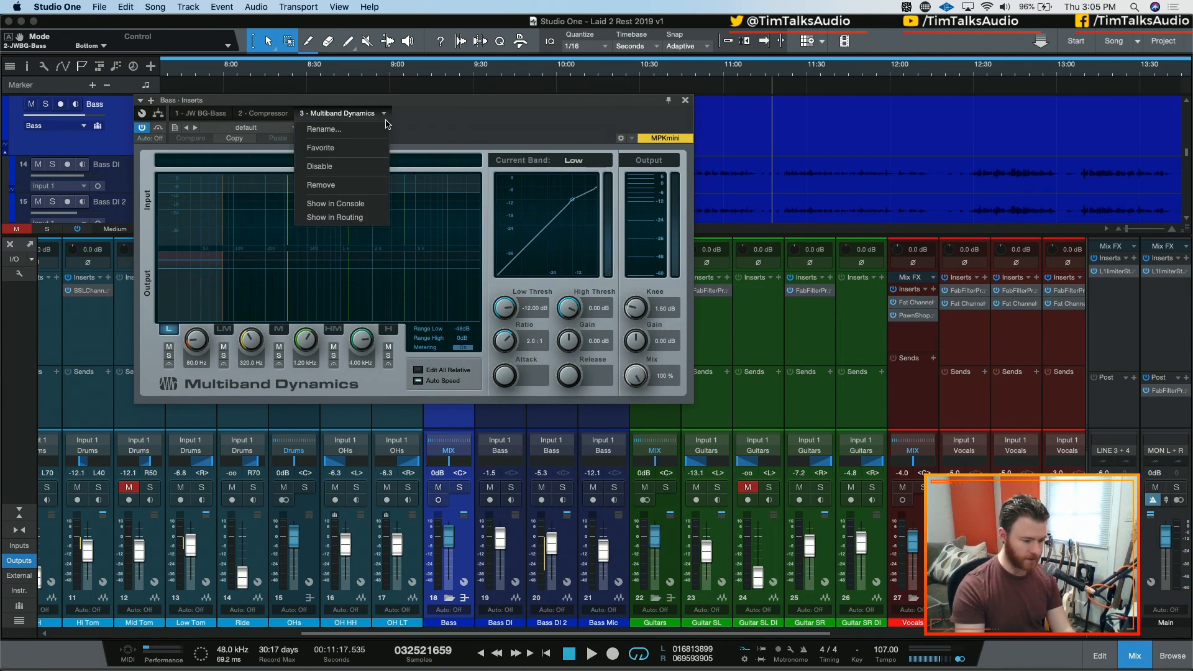
left_click(346, 185)
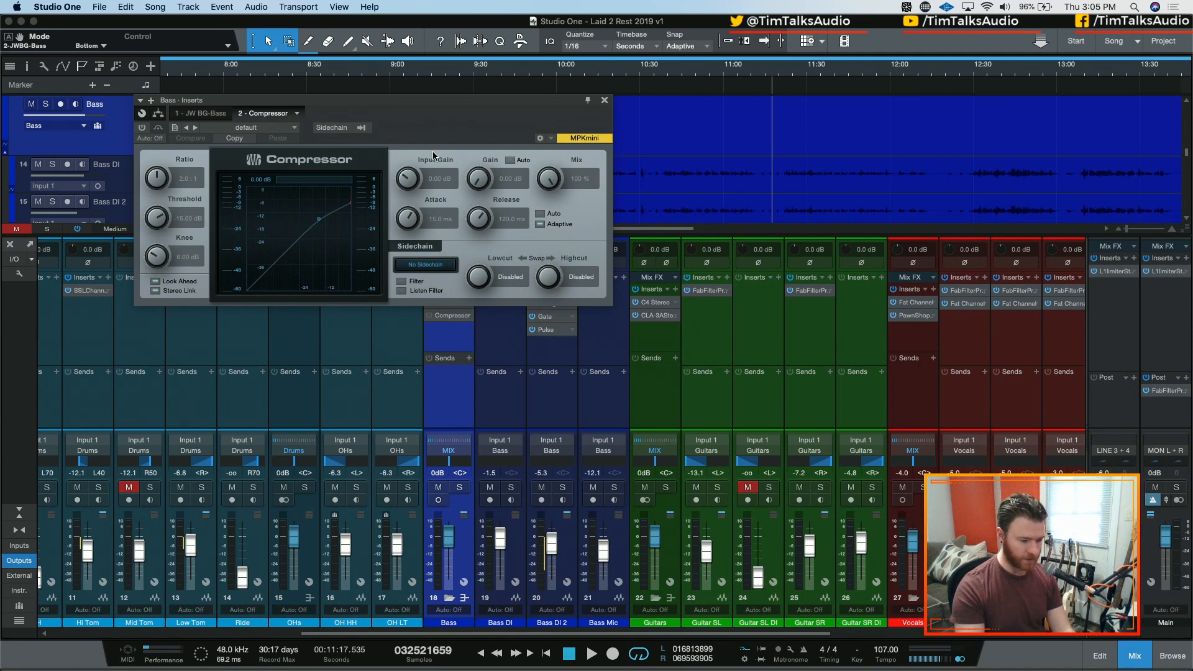
left_click(142, 127)
Step: Feed the Bass bus Compressor's external sidechain from the Kick bus and bring the Kick channel into view
left_click(361, 128)
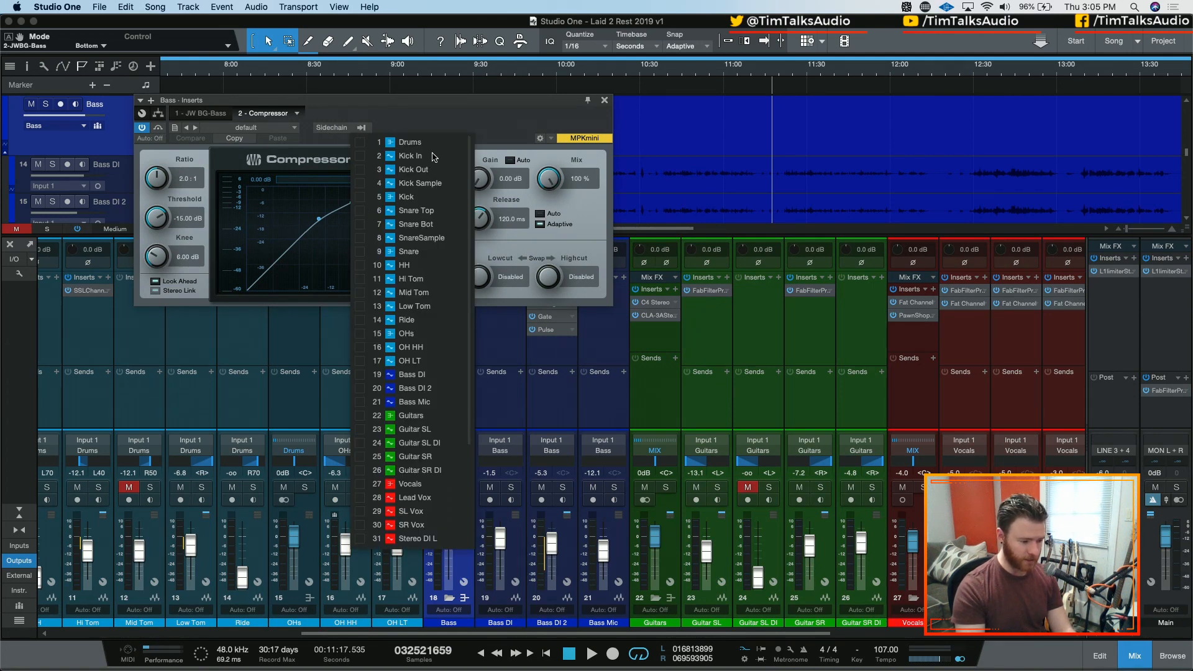
left_click(376, 198)
left_click(450, 124)
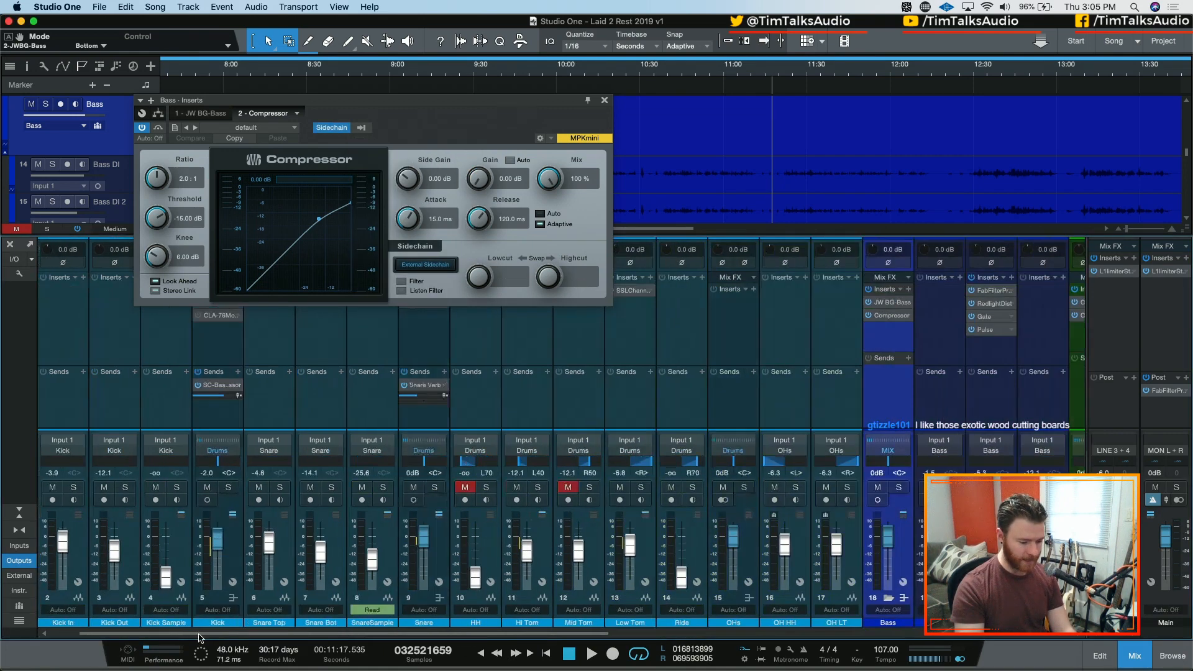
left_click_drag(473, 634, 224, 633)
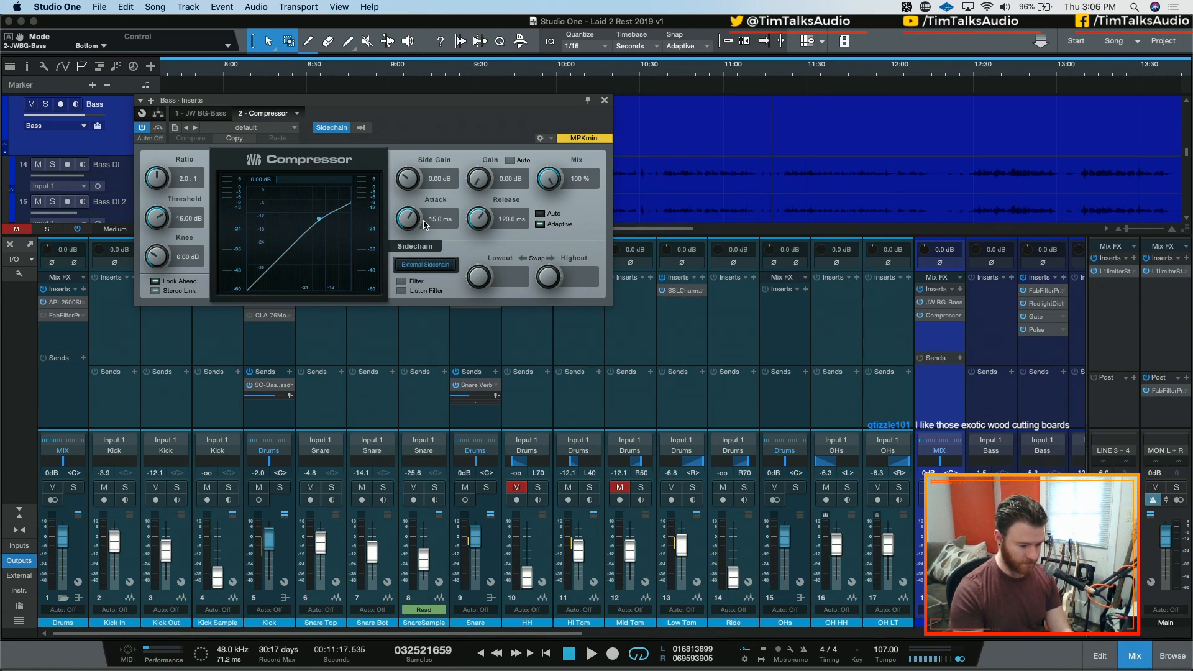
Step: Try a Compressor release of 34.2 ms during playback and stop
key("space")
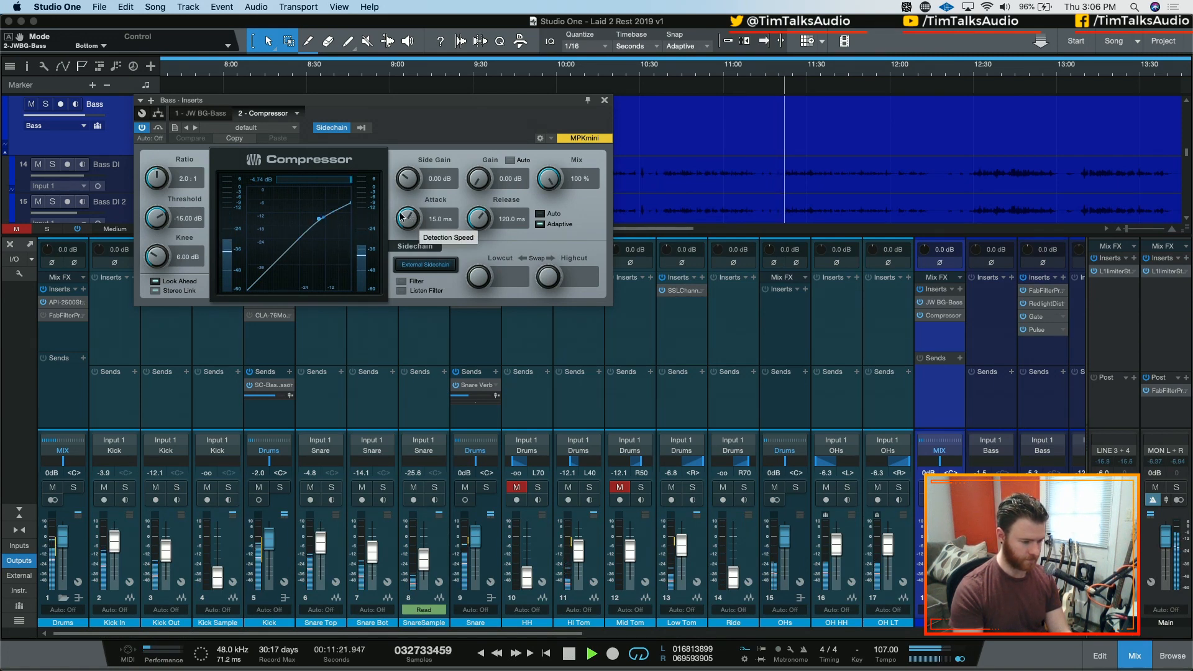
left_click_drag(478, 219, 479, 242)
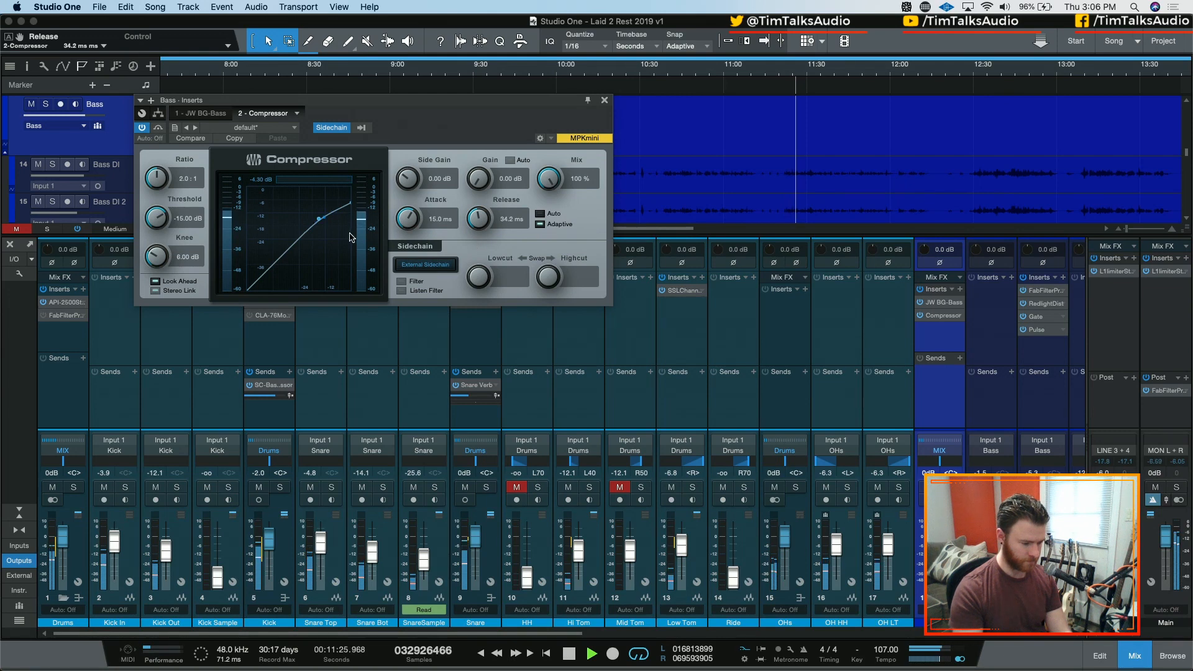
key("space")
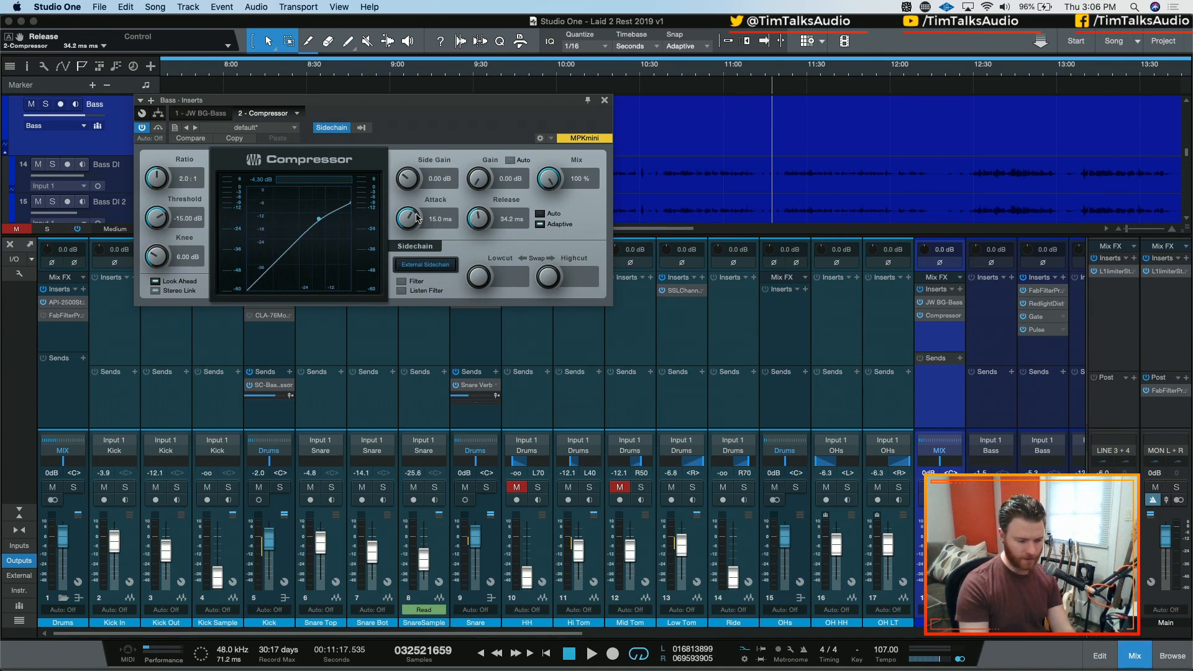
Step: Set the Compressor's attack to 7.41 ms, release to 85.3 ms and knee to 0.10 dB, with Adaptive and Look Ahead off
left_click_drag(416, 217, 409, 228)
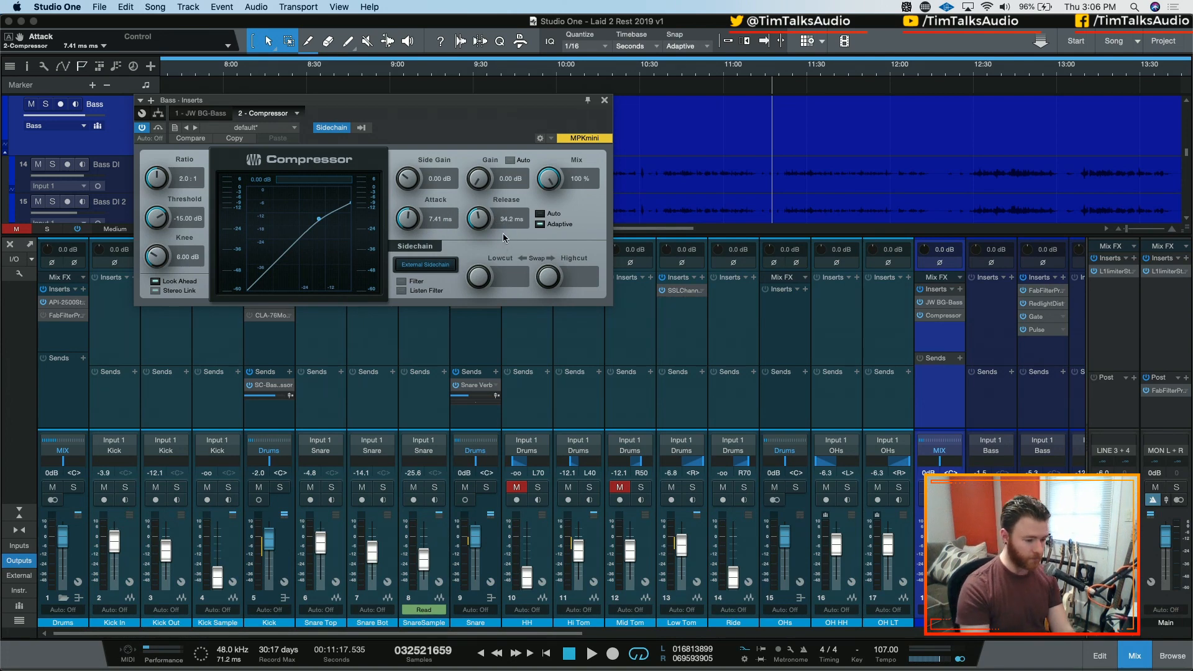
left_click_drag(480, 224, 482, 222)
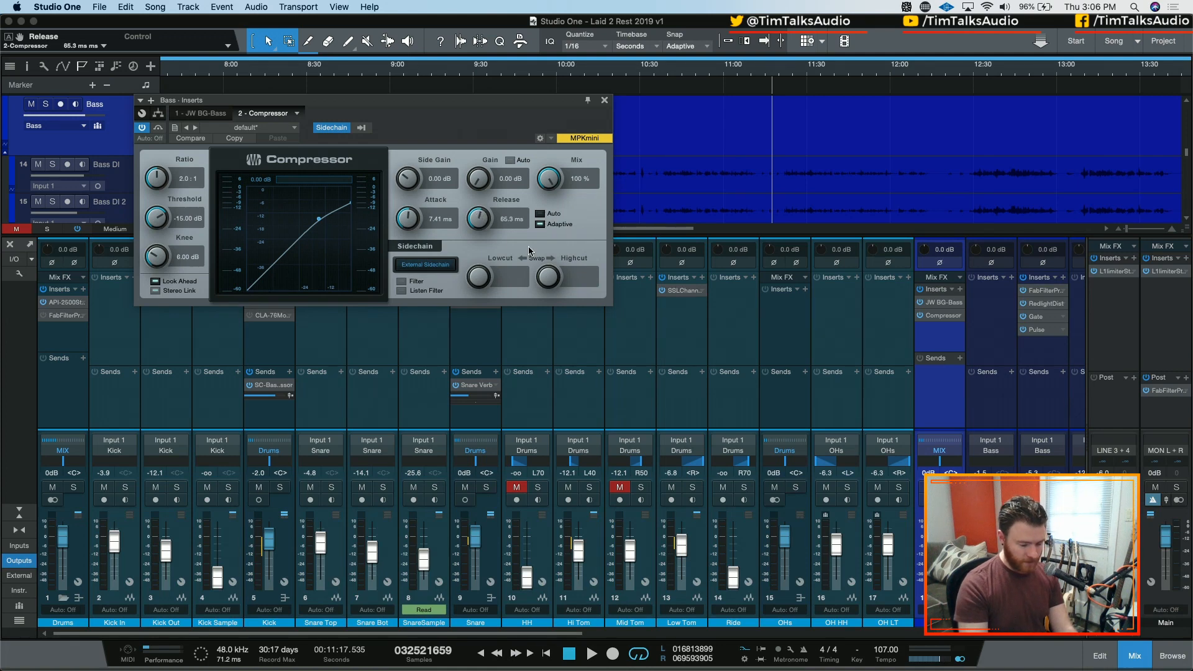
left_click(539, 224)
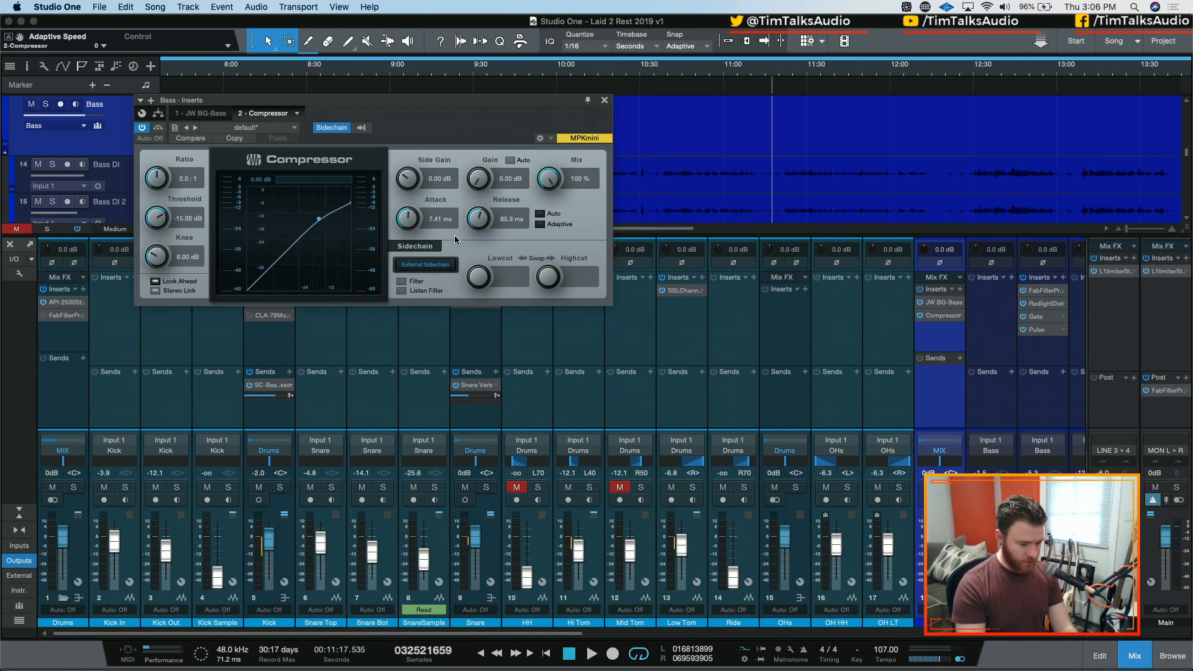
scroll(172, 257, "down", 10)
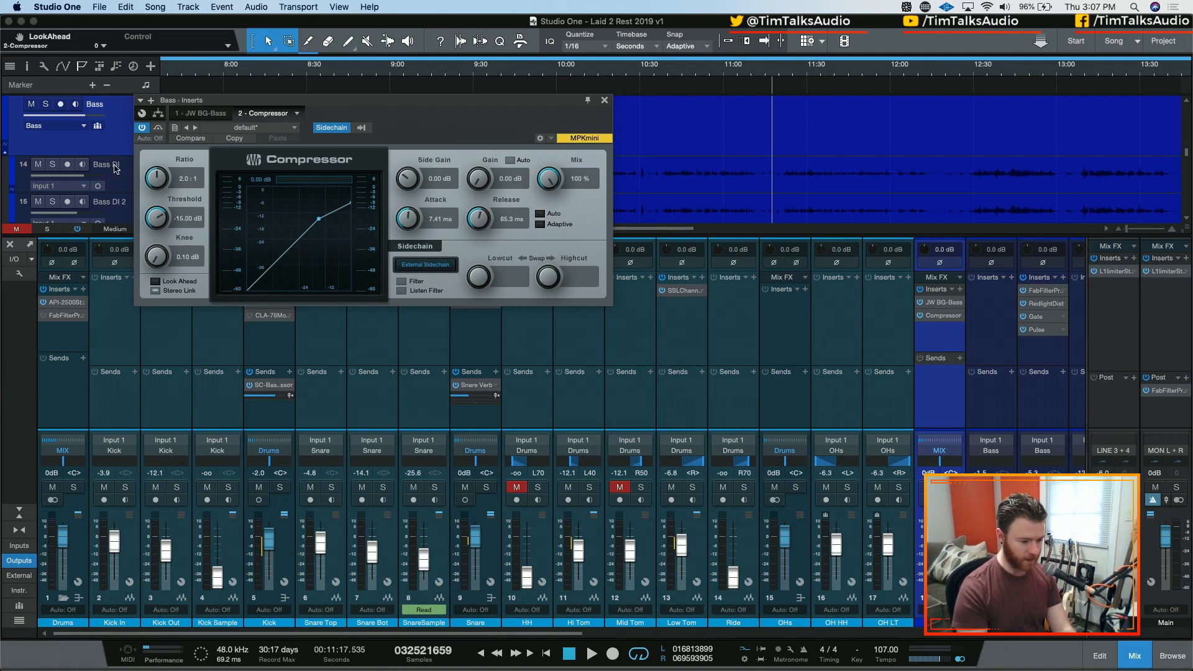
Step: During playback, lower the Bass bus Compressor's threshold to -17.76 dB
key("space")
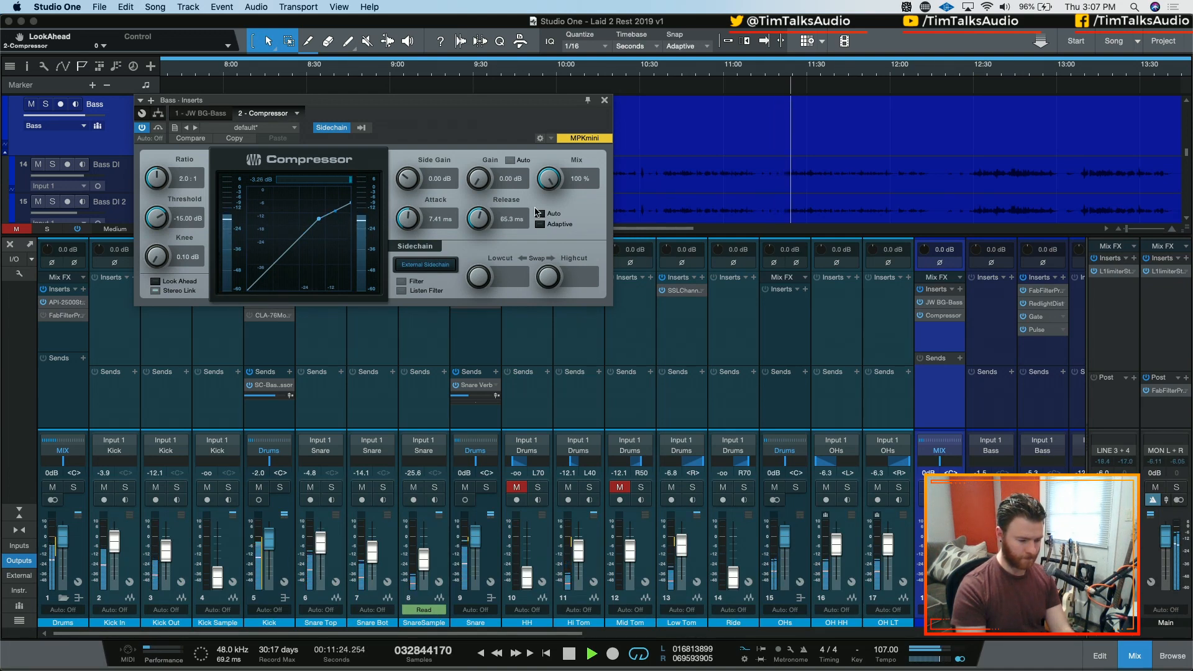
left_click_drag(160, 219, 160, 225)
scroll(161, 226, "down", 4)
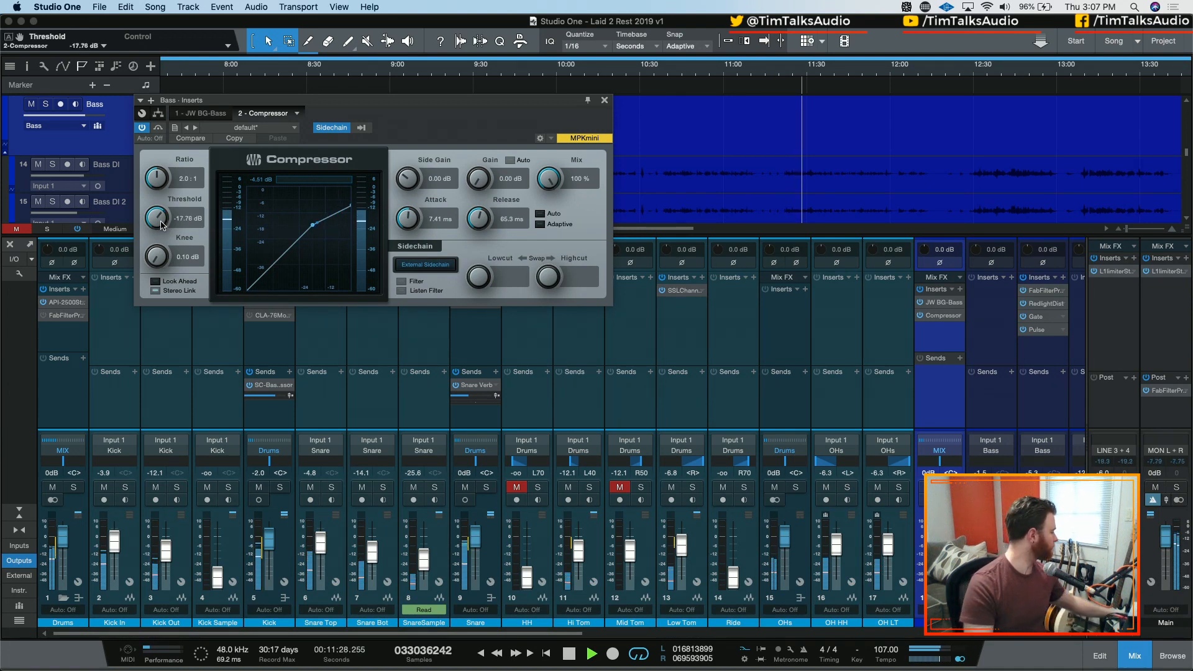
Step: Bypass the Main post-fader FabFilter Pro-Q 3, close the Compressor window and stop playback
left_click(1147, 391)
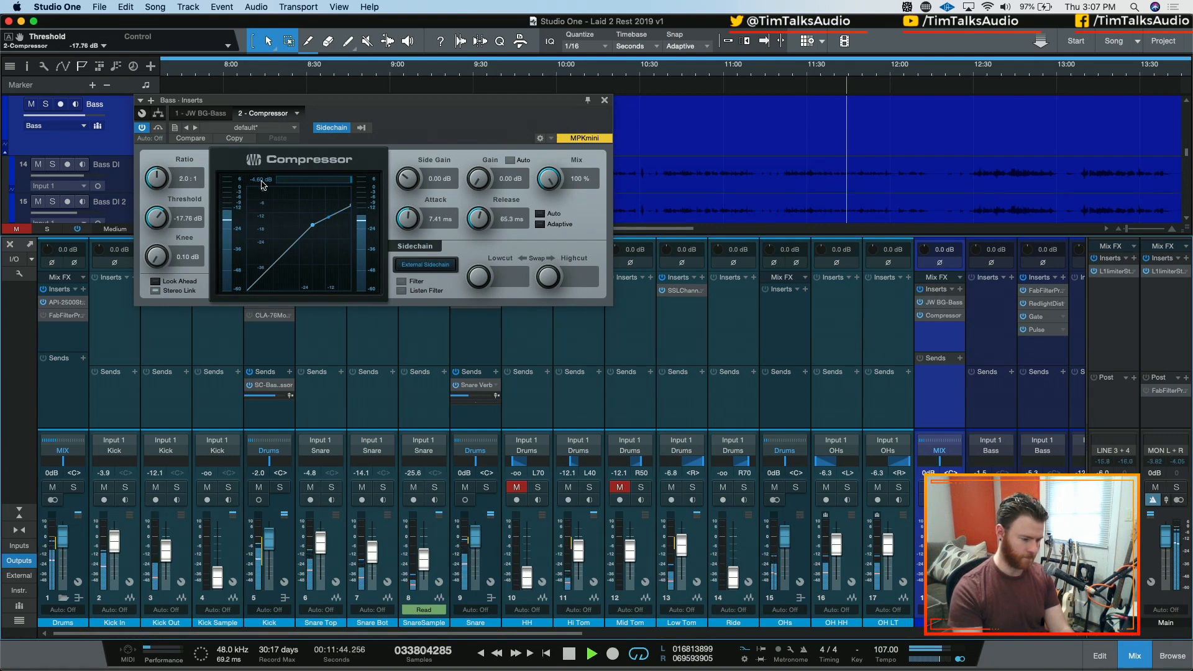
left_click(605, 100)
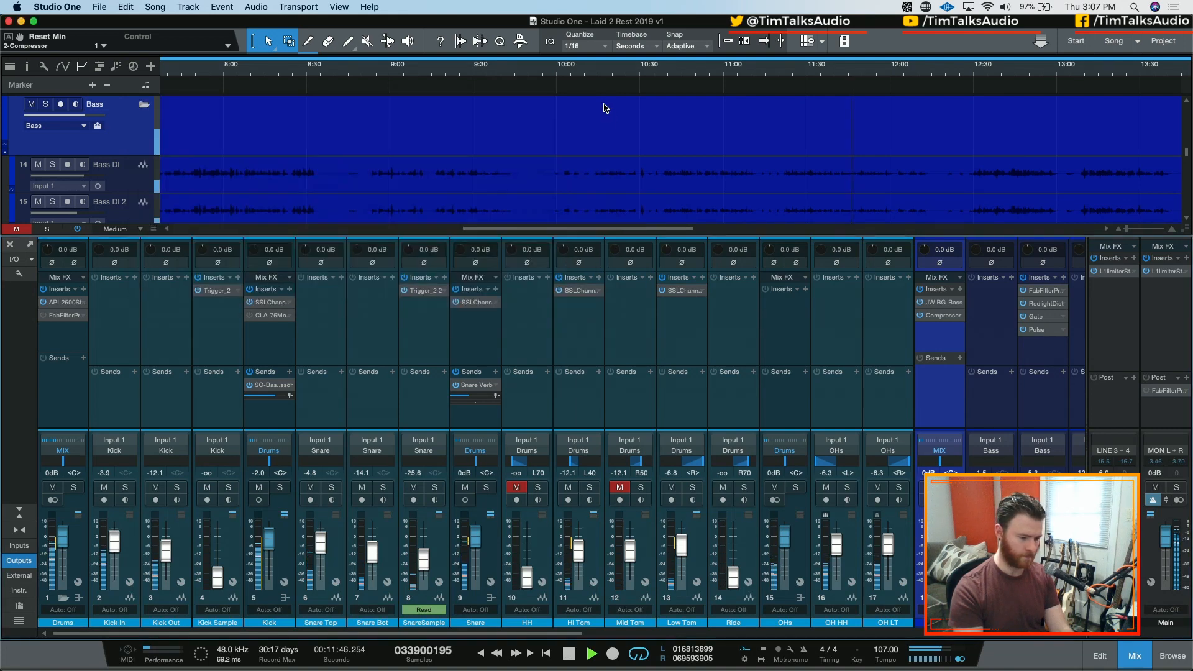
key("space")
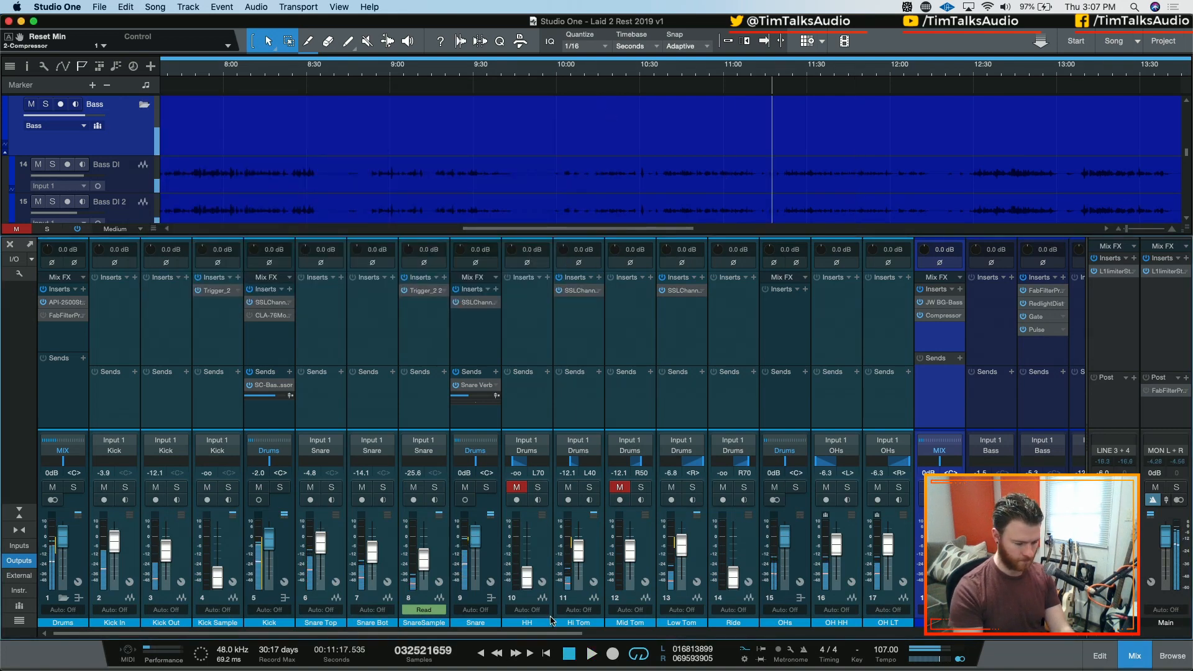
Step: Bring the bass and guitar channels into view and play the mix from about 12:30
left_click_drag(554, 633, 641, 631)
left_click_drag(565, 633, 650, 634)
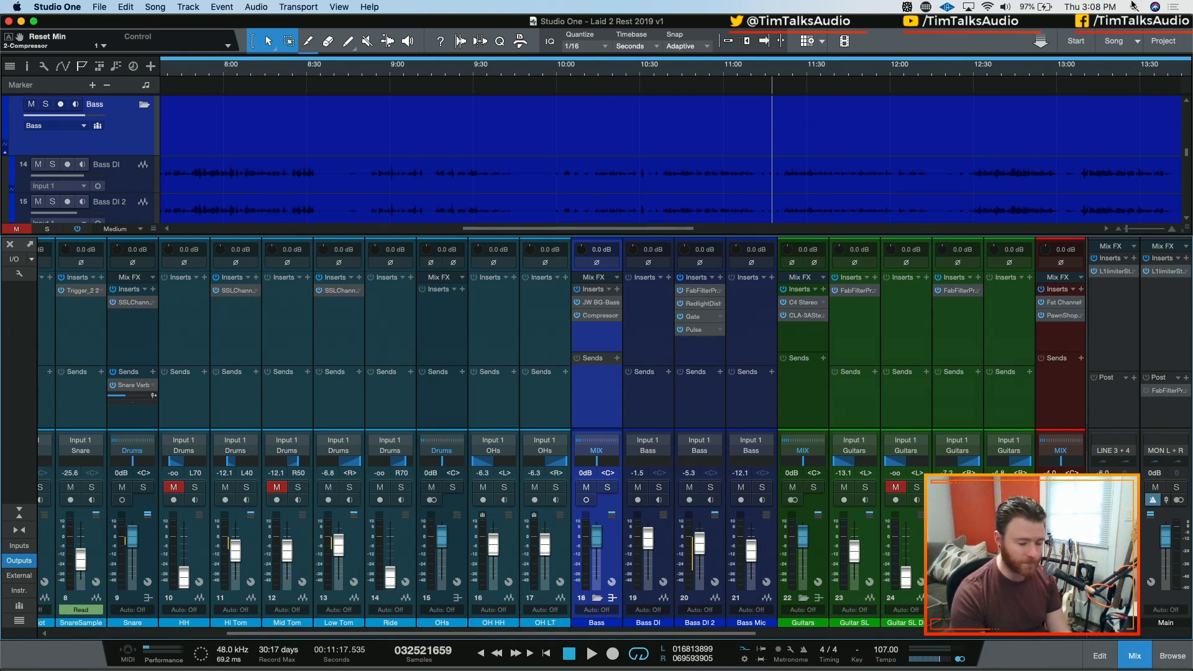
scroll(762, 149, "right", 5)
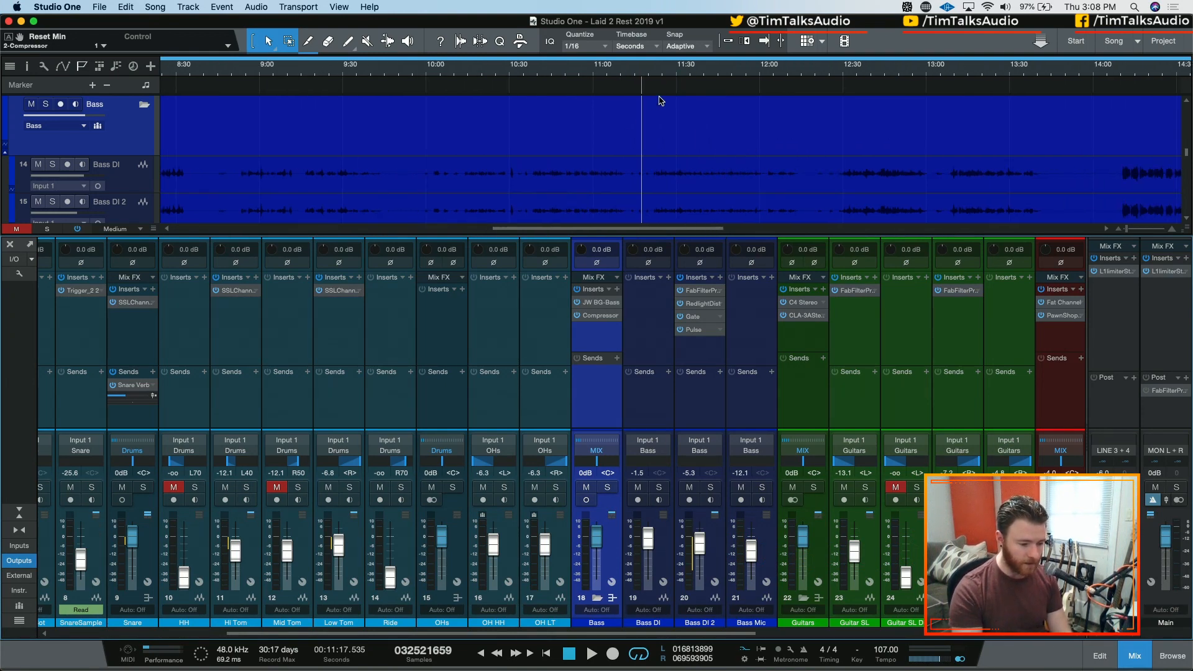
left_click(843, 67)
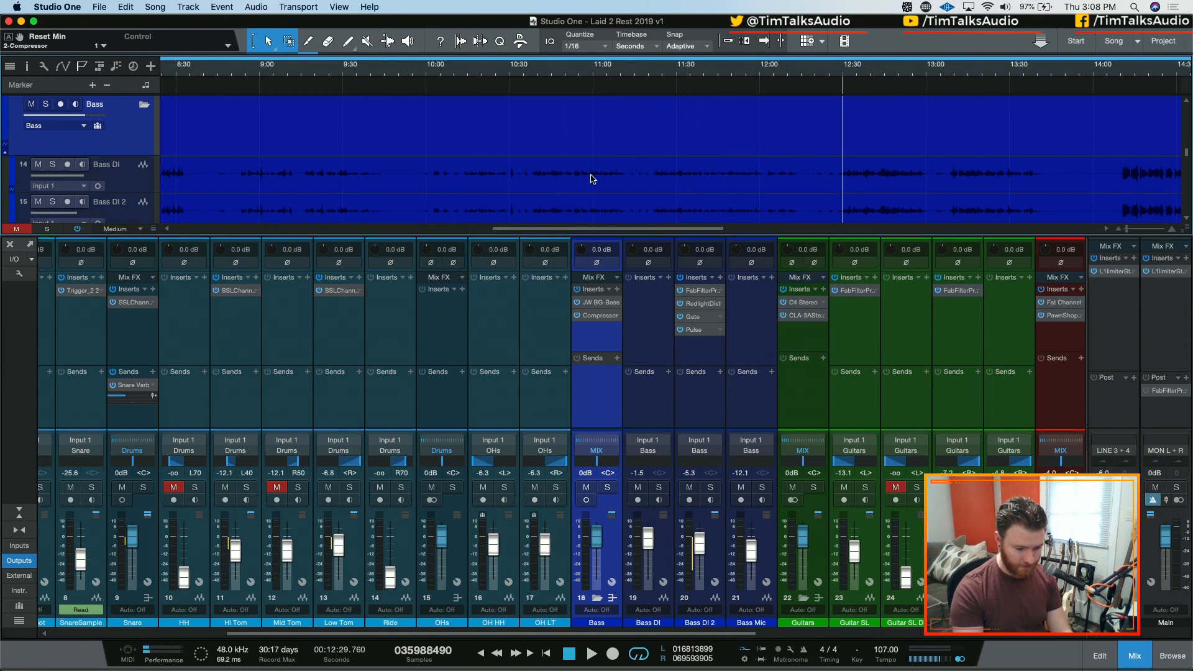
key("space")
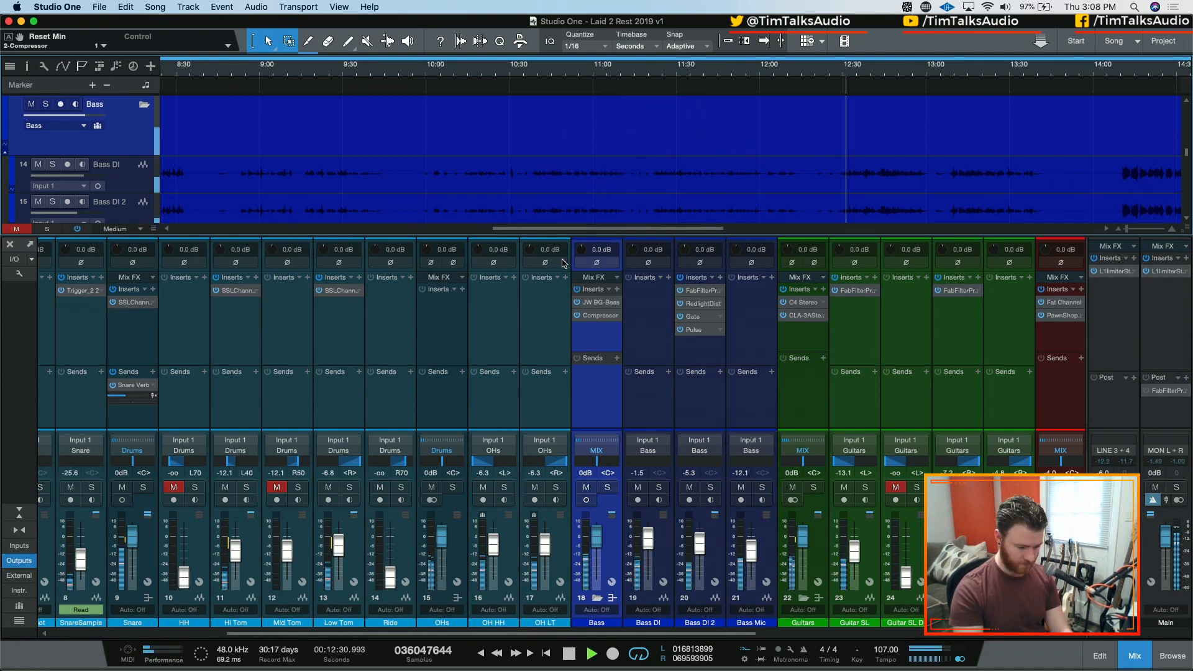
Step: Solo the ZOOM LR track during playback to hear it alone and unsolo it
scroll(745, 385, "right", 6)
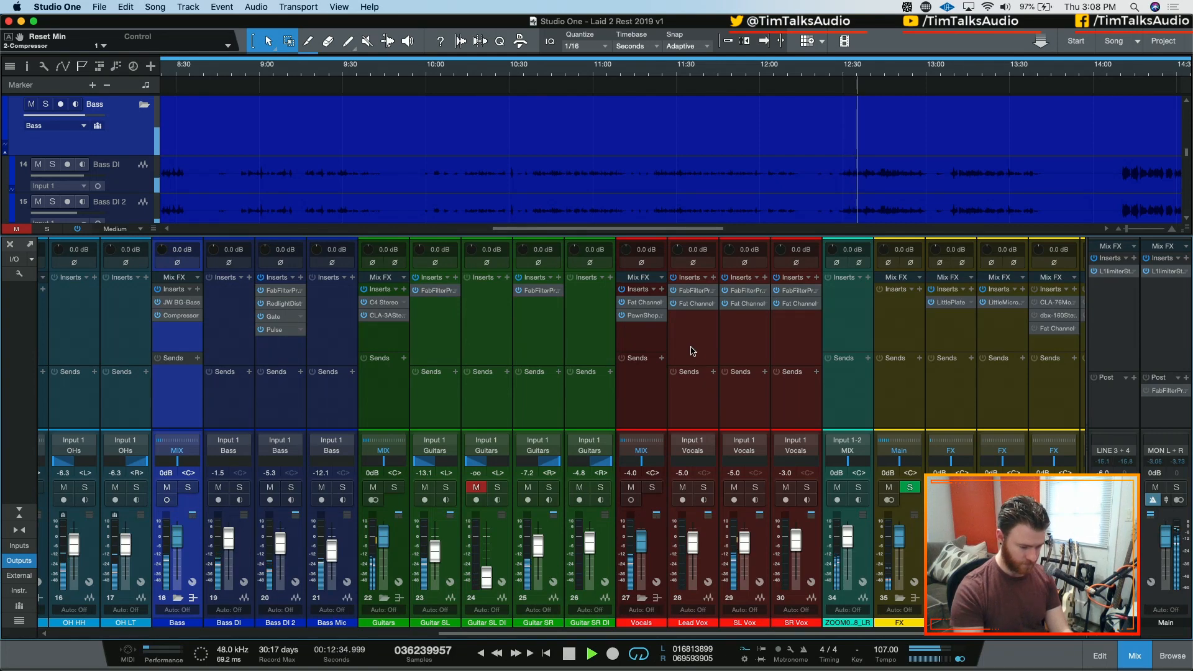
left_click(859, 488)
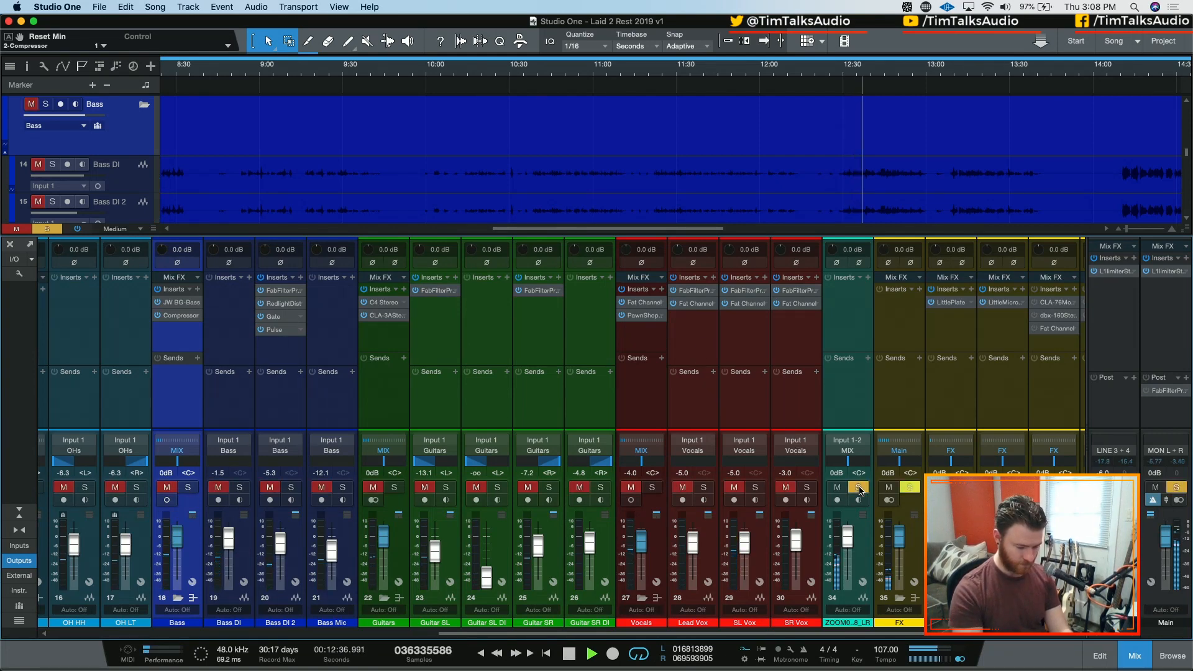
left_click(858, 488)
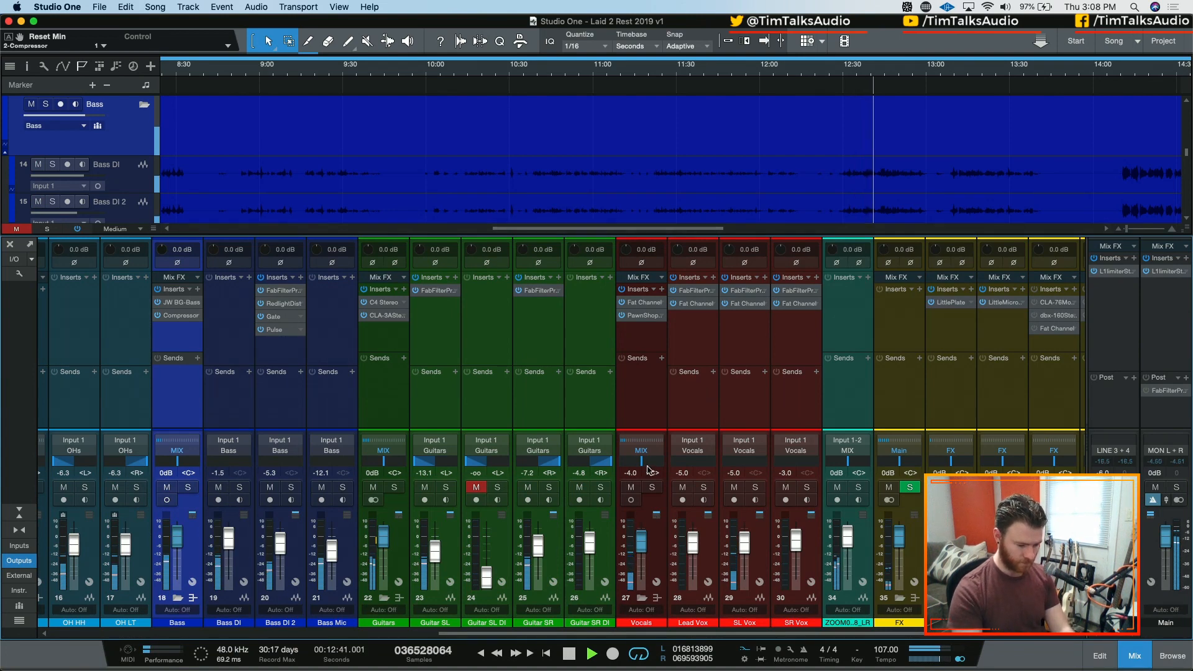
Step: Set the Bass bus volume to -3 dB during playback
left_click_drag(573, 632, 530, 632)
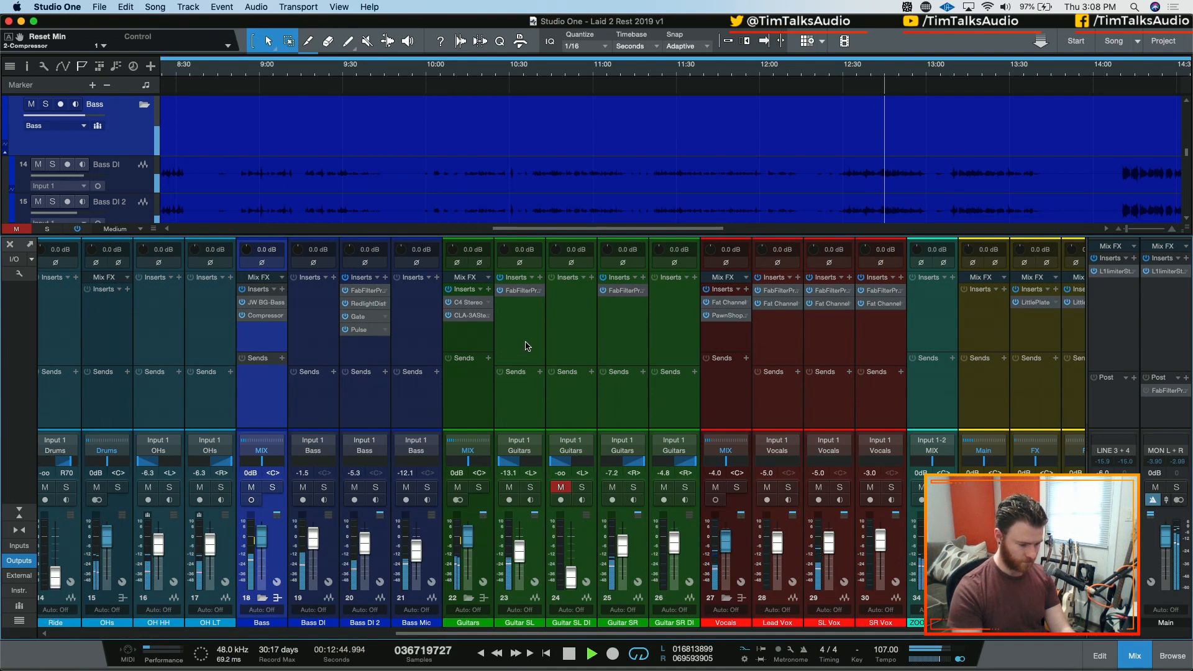
left_click(255, 474)
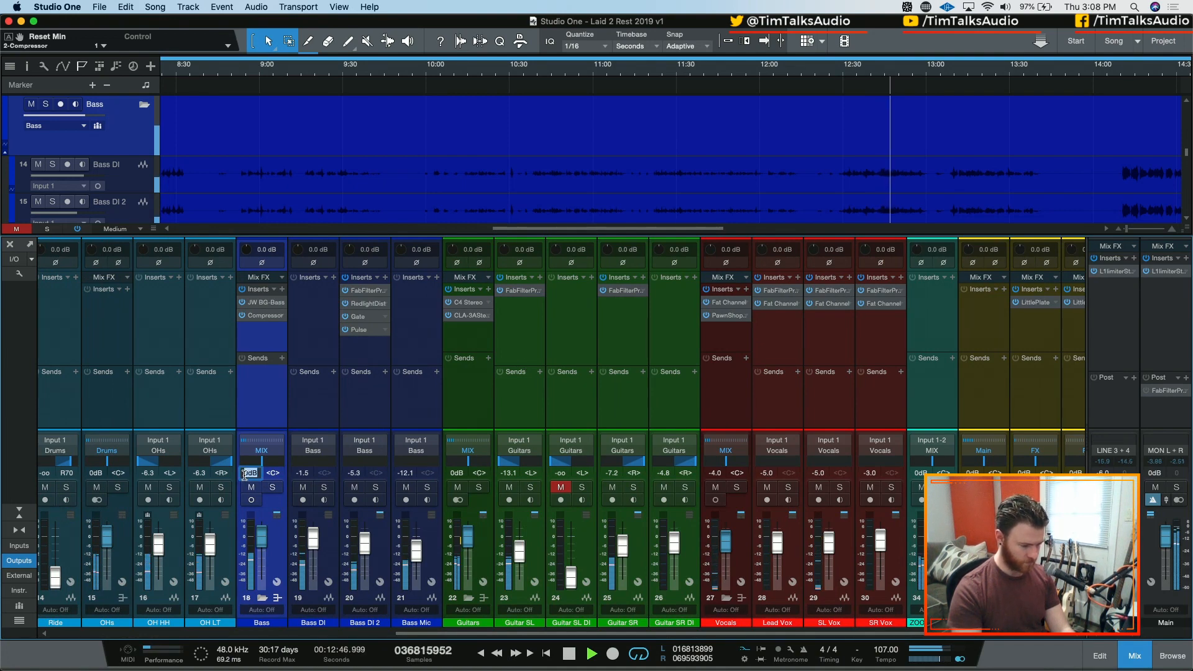
type("-3")
key("Return")
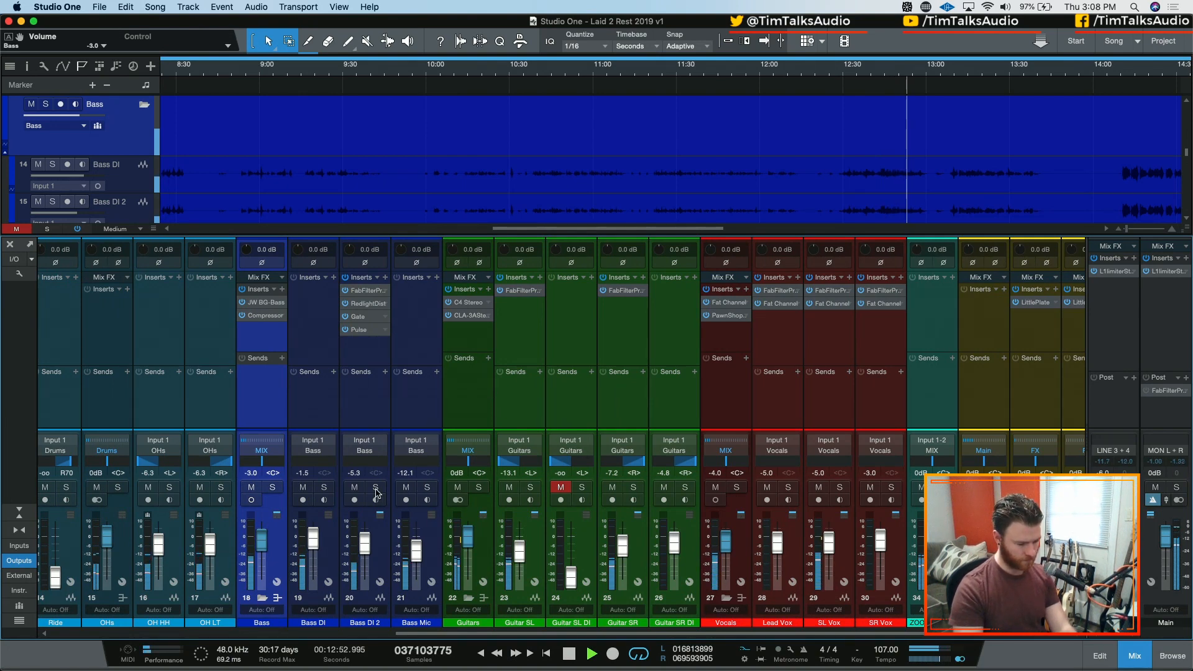
Step: Stop the mix and bring the vocal tracks into view
left_click_drag(655, 632, 601, 641)
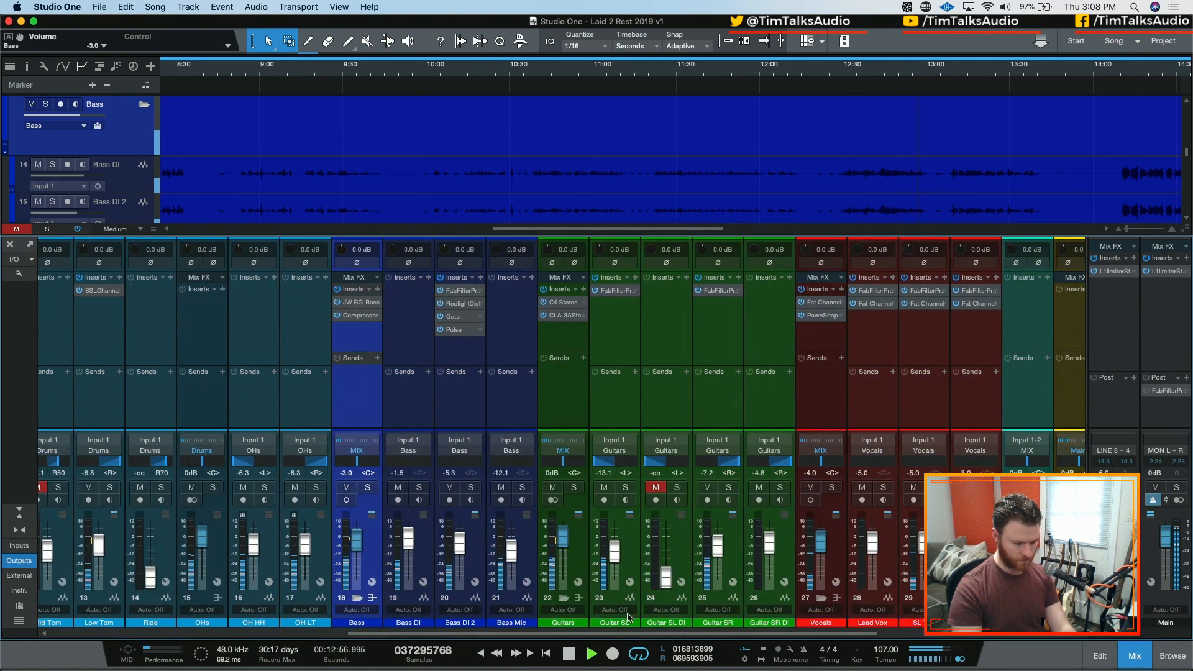
scroll(927, 156, "down", 10)
scroll(926, 156, "up", 7)
scroll(926, 156, "down", 8)
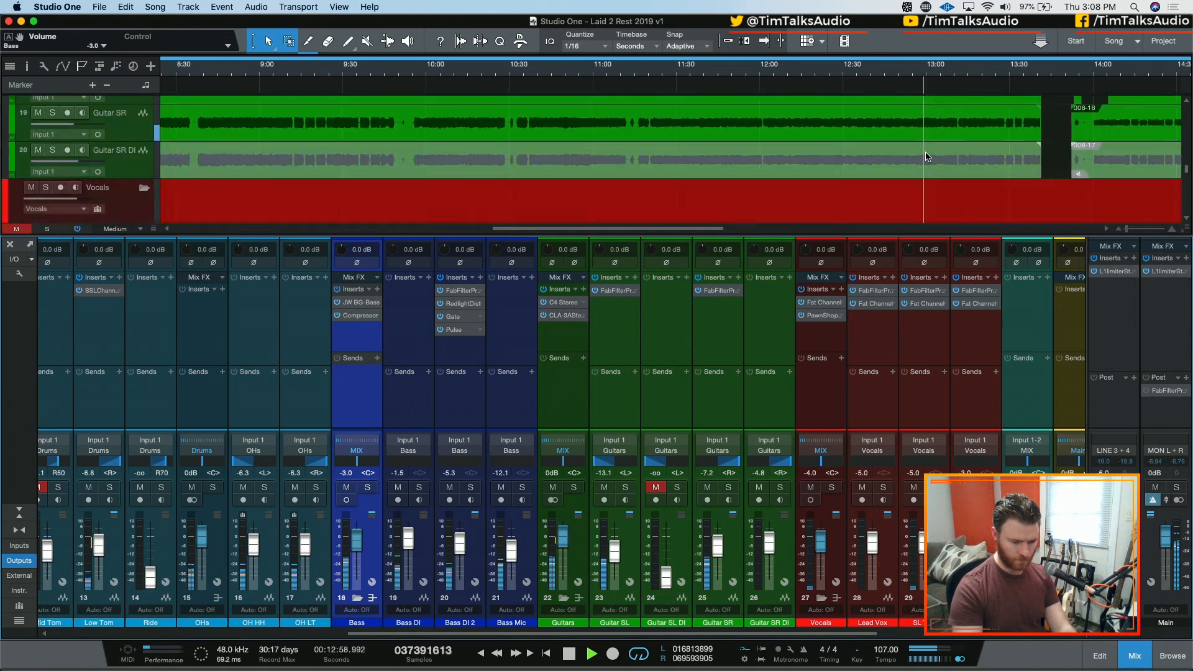
key("space")
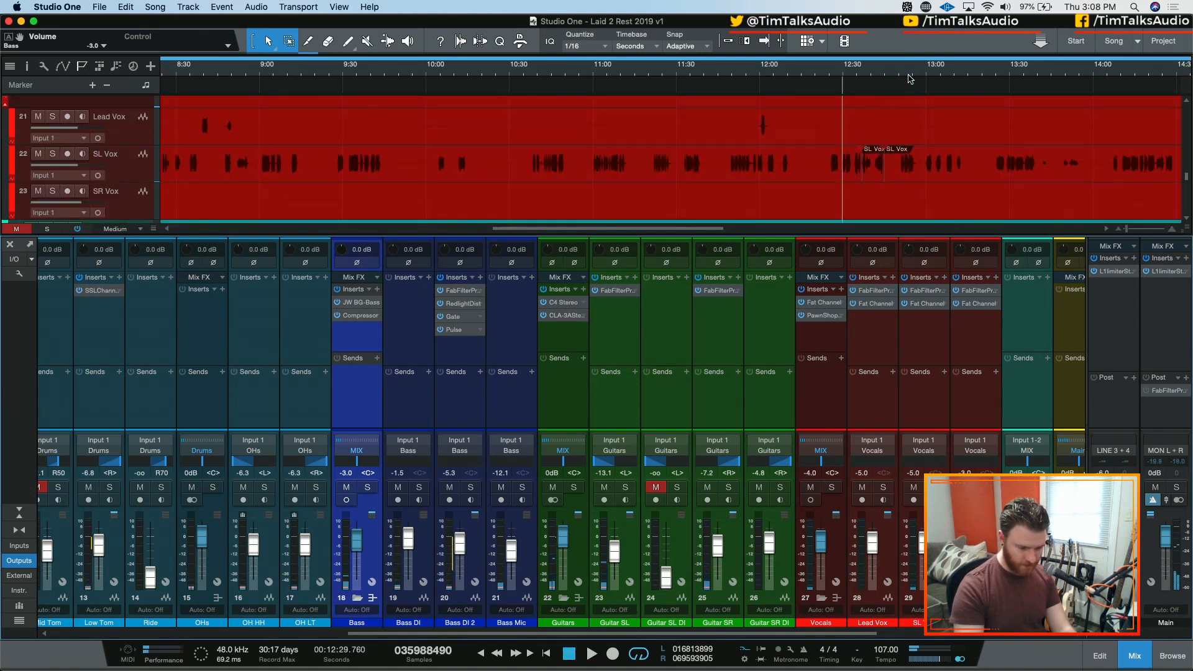
Step: Split off the quiet SL Vox phrase between about 12:55.5 and 12:56.5 and raise its clip gain
left_click(910, 75)
key("e")
key("e")
key("e")
left_click(951, 158)
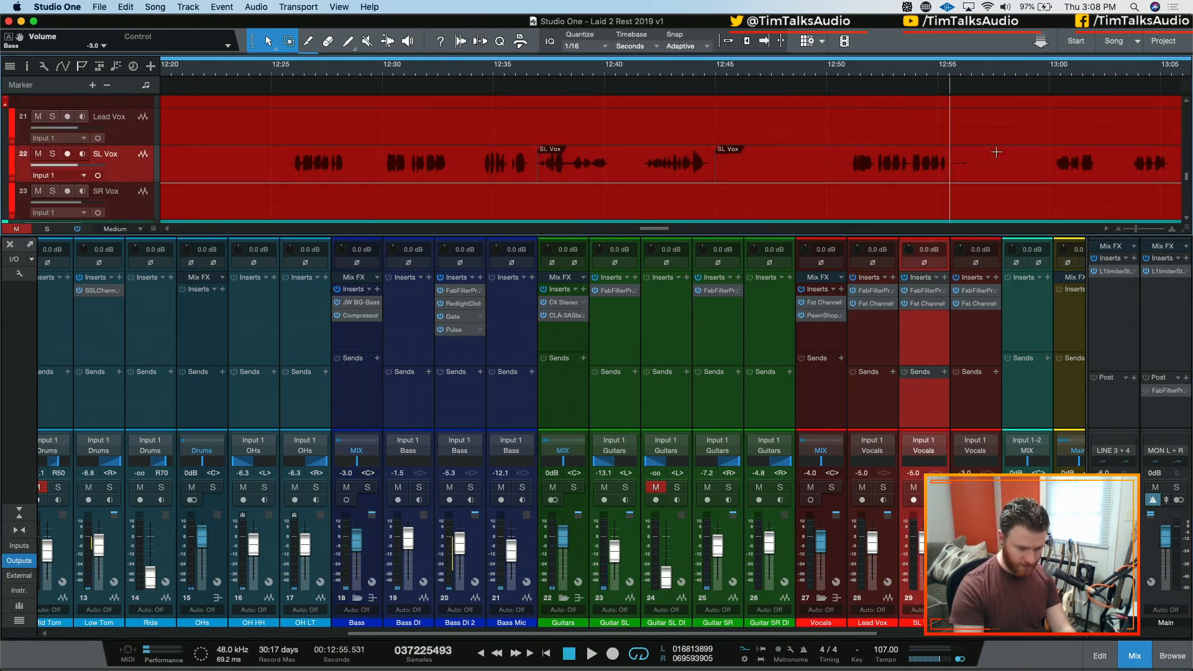
key("e")
key("e")
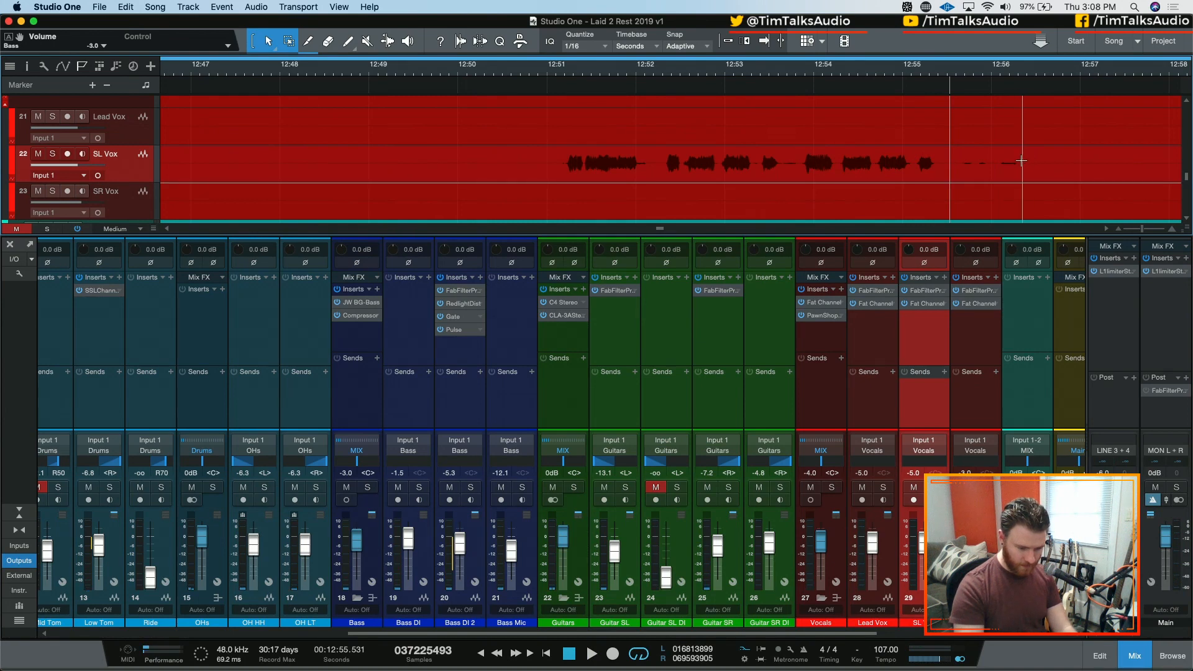
left_click_drag(950, 159, 993, 146)
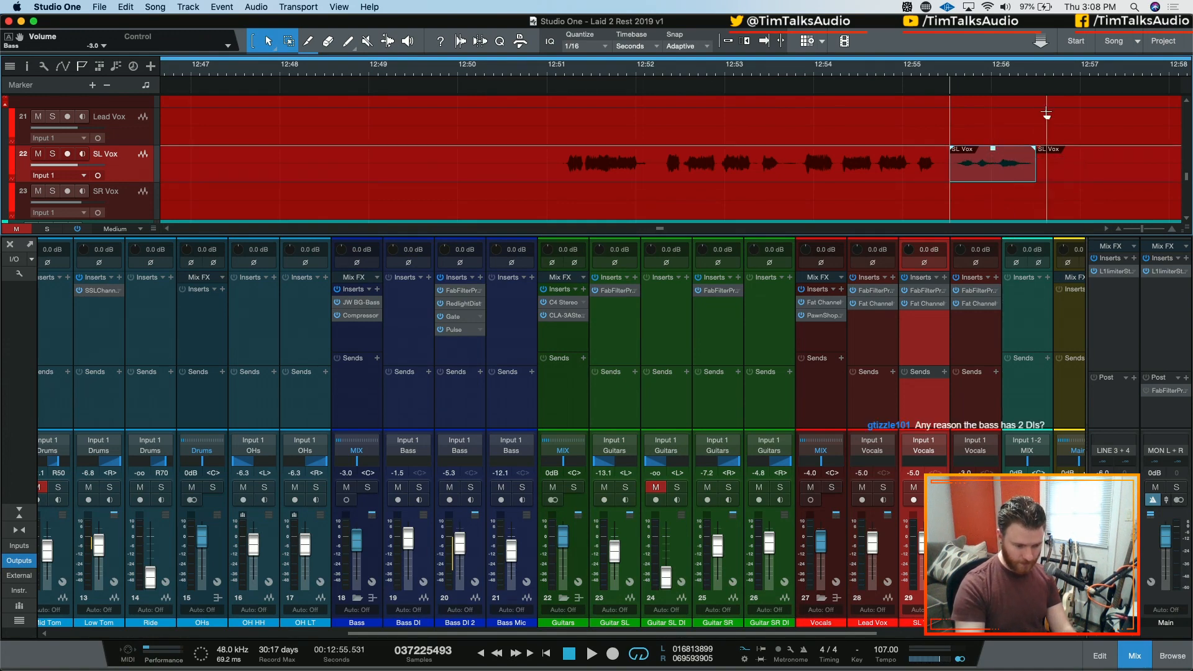
Step: Solo the Bass DI track, play it alone from about 12:54.7 and stop
key("w")
left_click(914, 74)
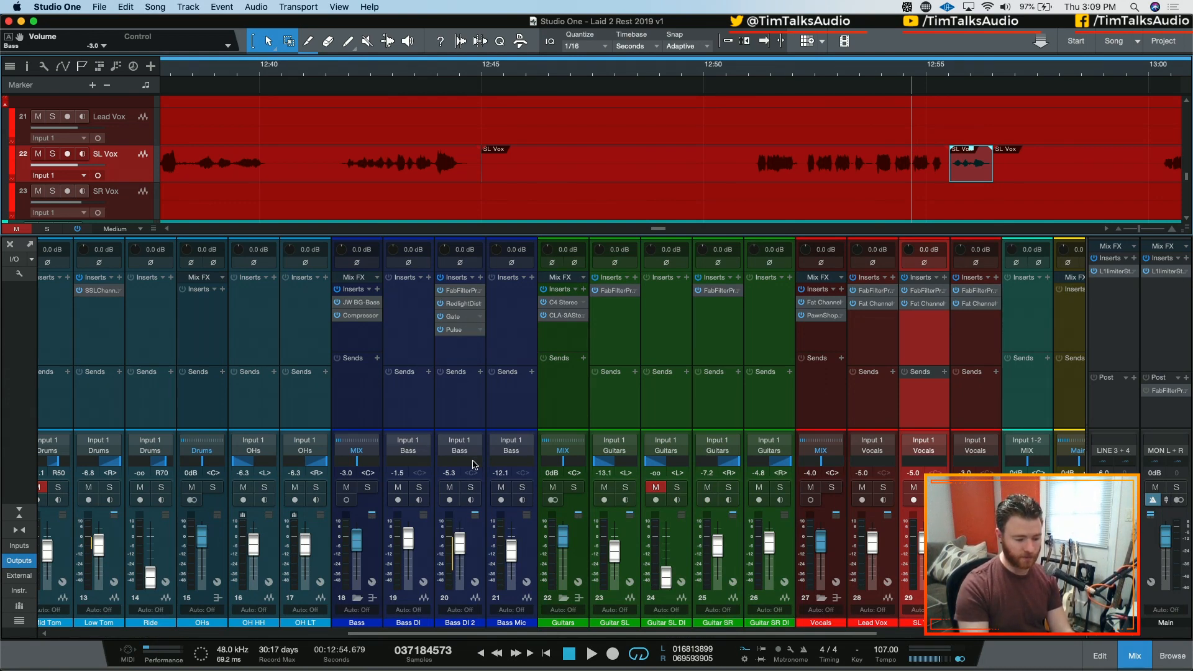
left_click(455, 402)
left_click(425, 407)
key("s")
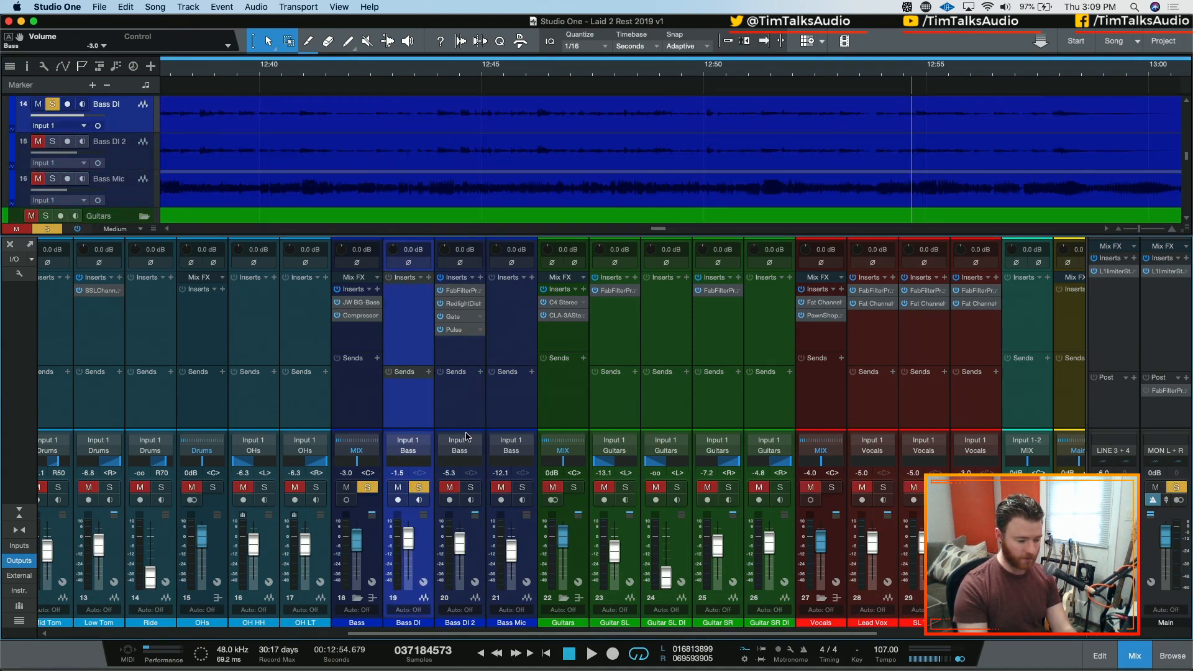
key("space")
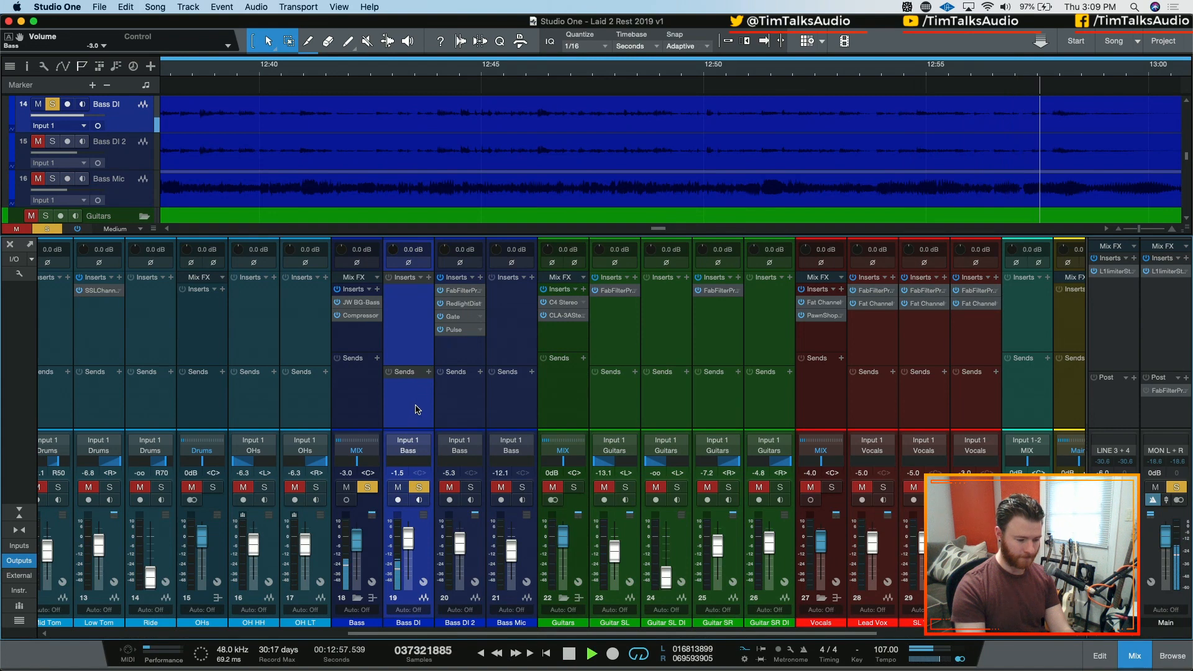
key("space")
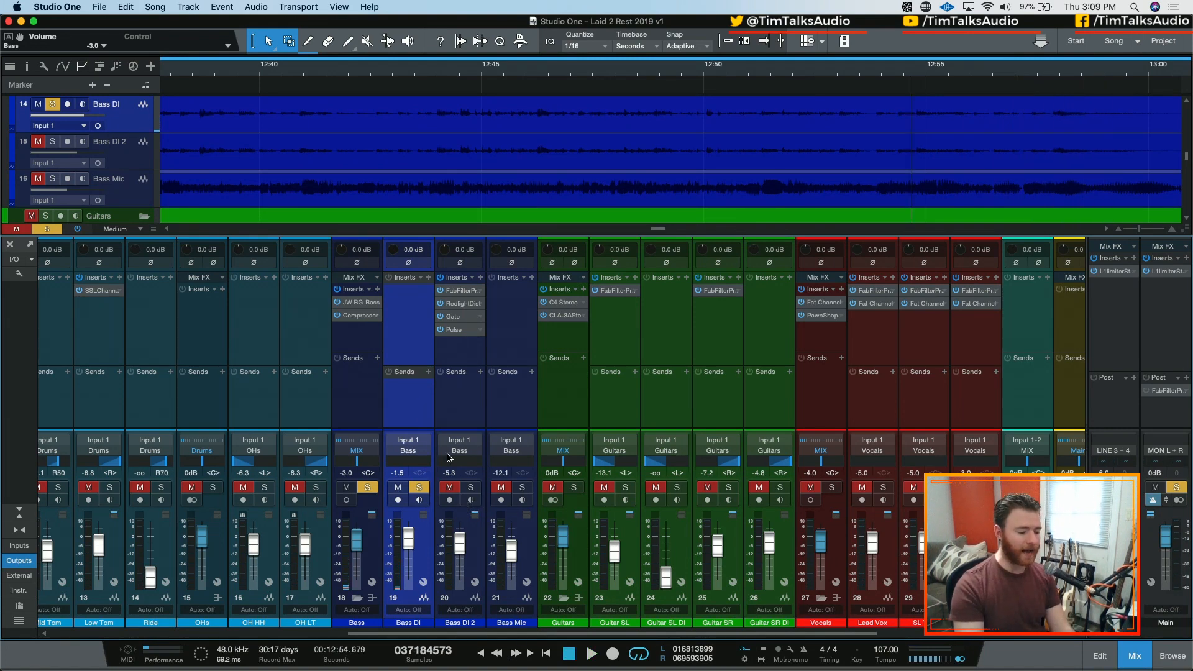
Step: Move the solo from Bass DI to Bass DI 2, mute Bass DI and play Bass DI 2 alone
left_click(471, 487)
left_click(450, 487)
left_click(419, 487)
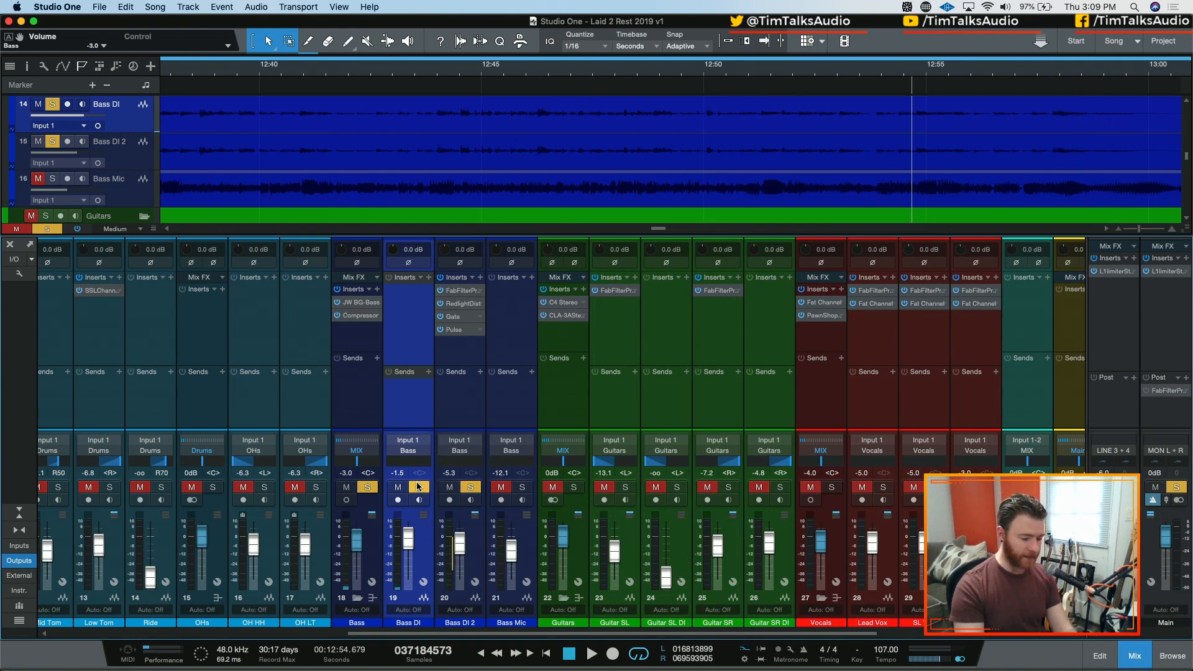
left_click(397, 487)
key("space")
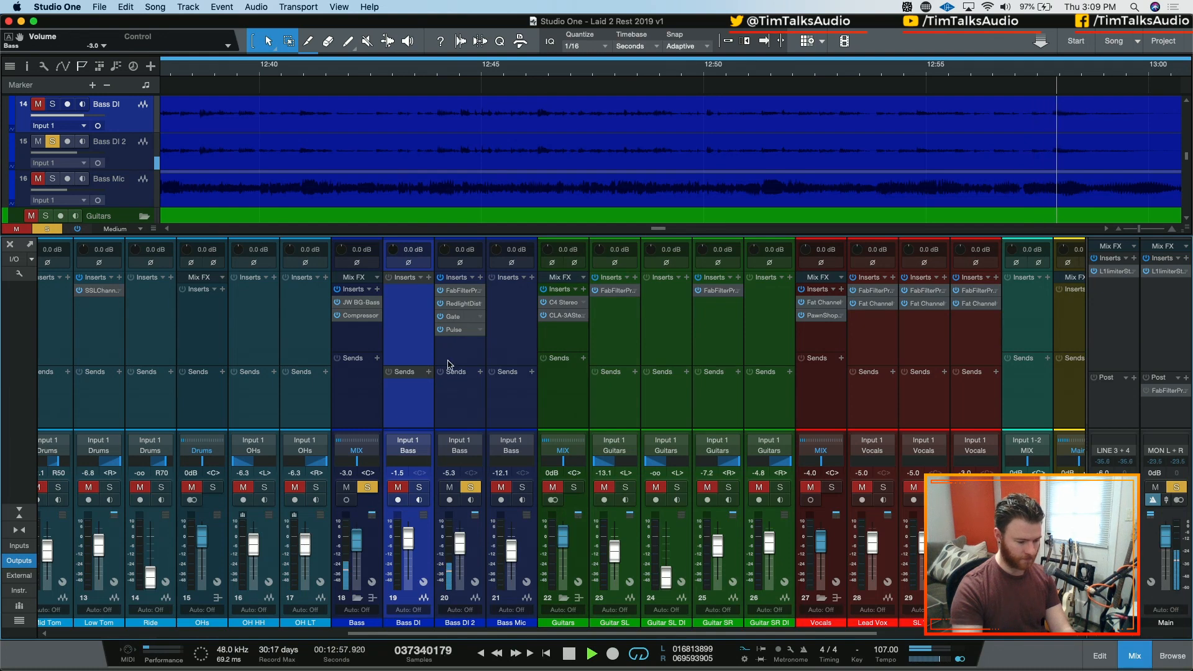
key("space")
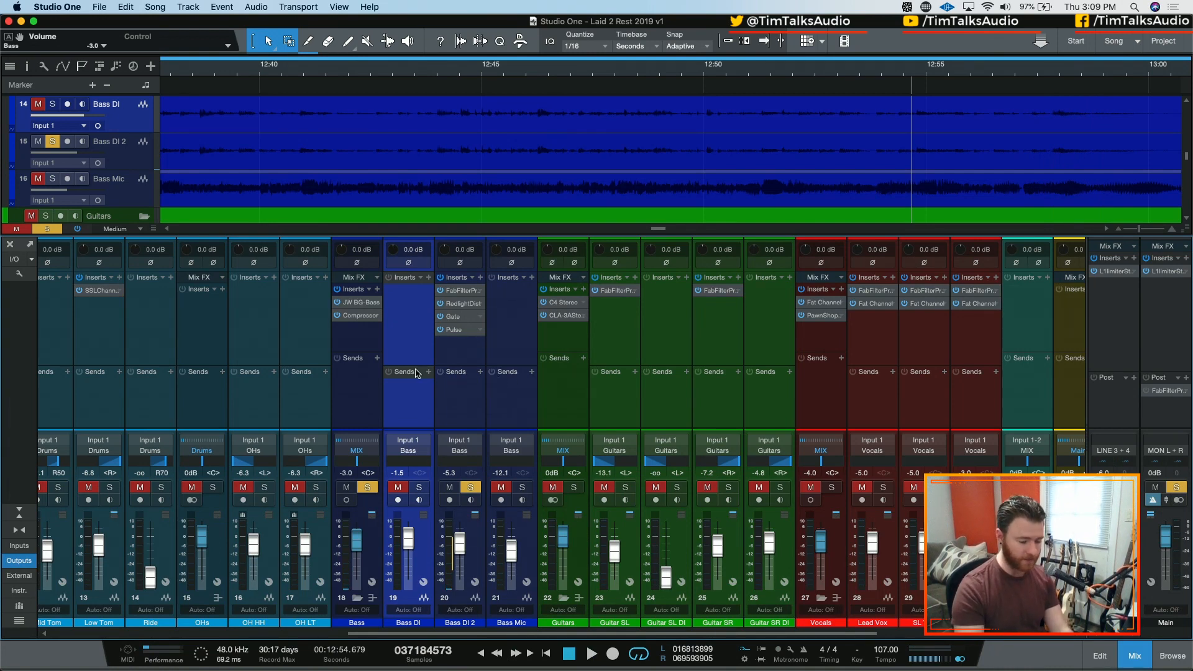
Step: Move the solo from Bass DI 2 to Bass Mic and play the Bass Mic track alone
left_click(522, 488)
left_click(476, 494)
left_click(471, 487)
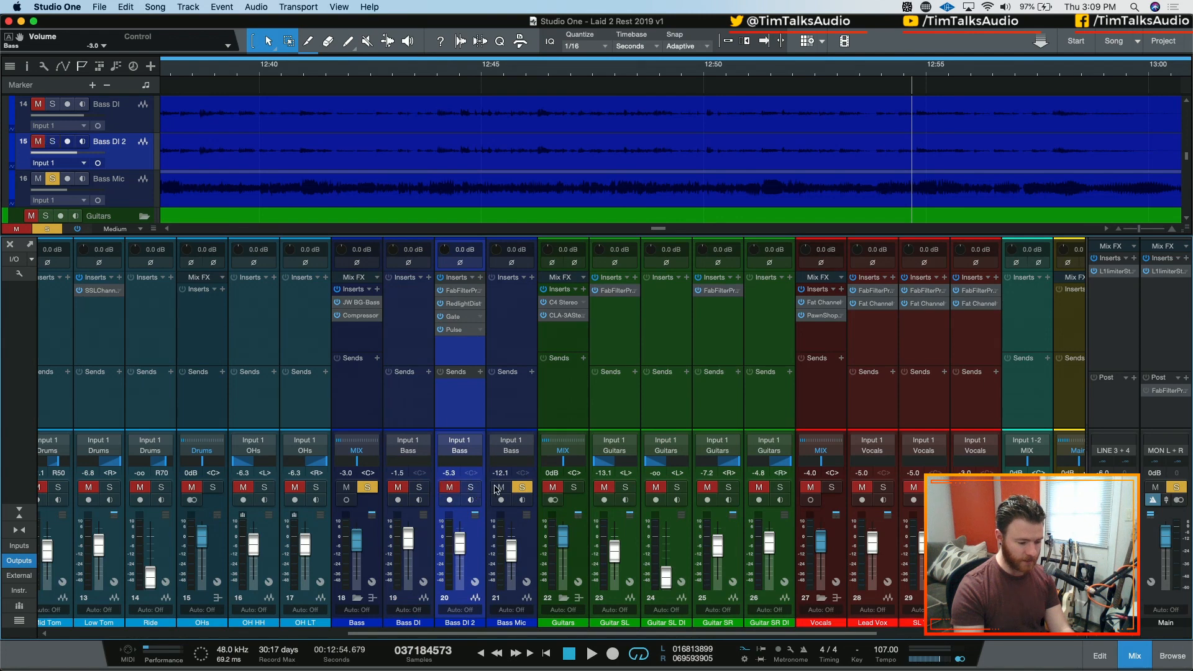
left_click(449, 488)
key("space")
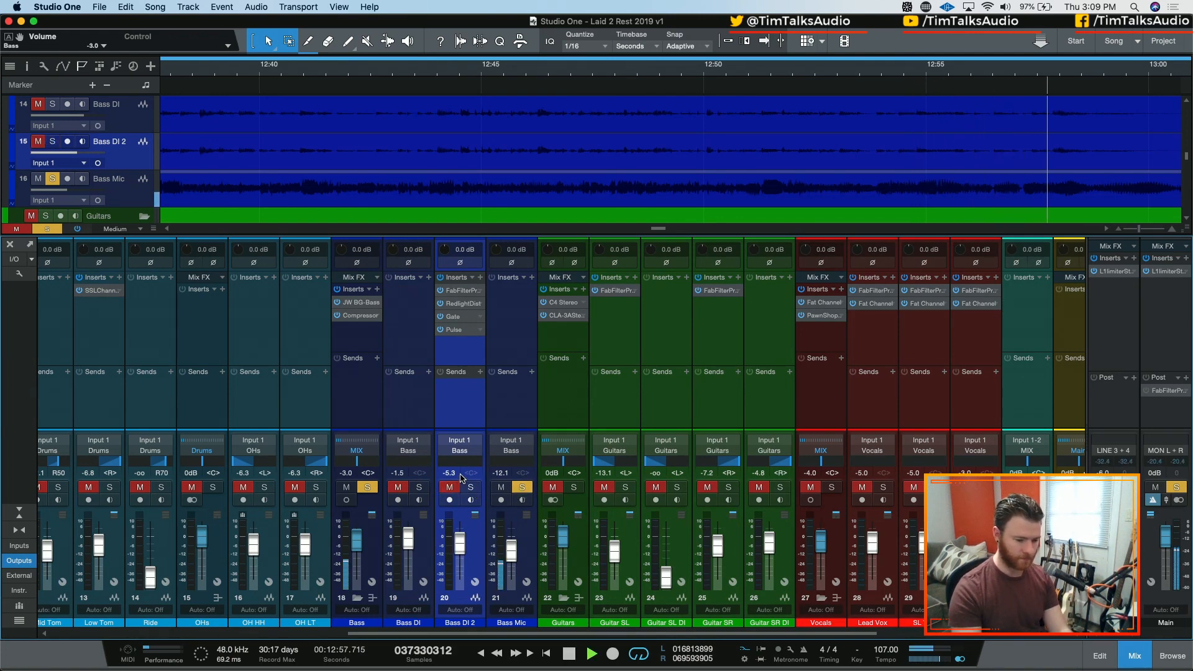
key("space")
Step: Solo Bass DI, Bass DI 2 and Bass Mic together and play the blended bass, repeating from an earlier position
left_click(470, 488)
left_click(450, 488)
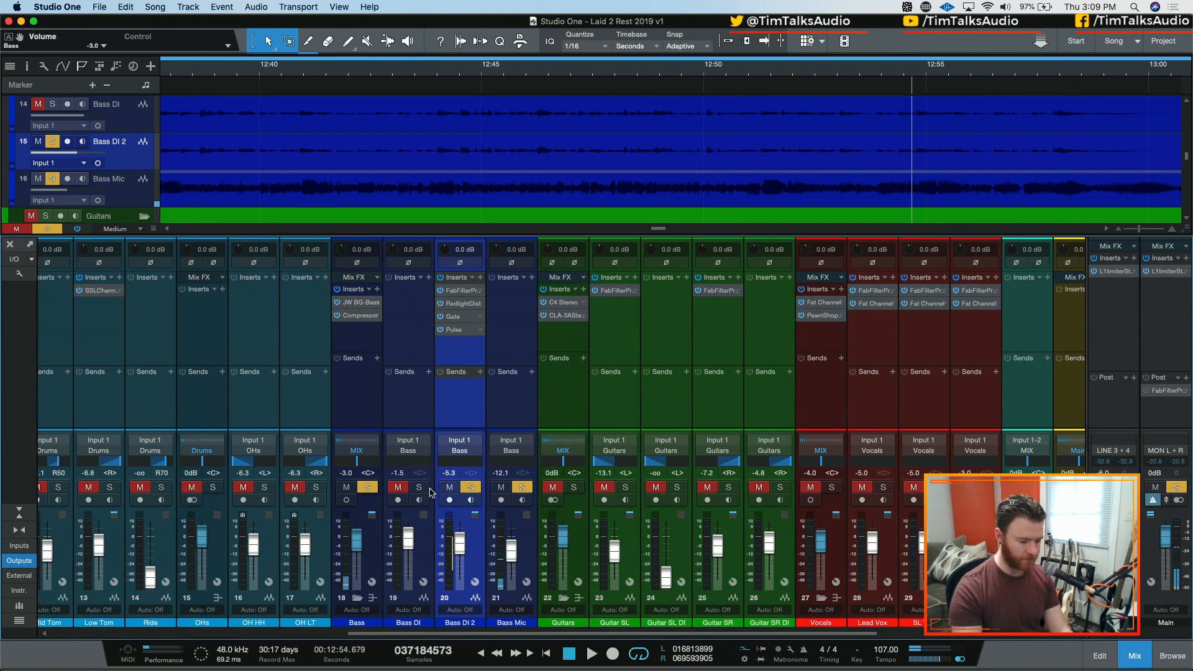
left_click(398, 487)
left_click(419, 487)
key("space")
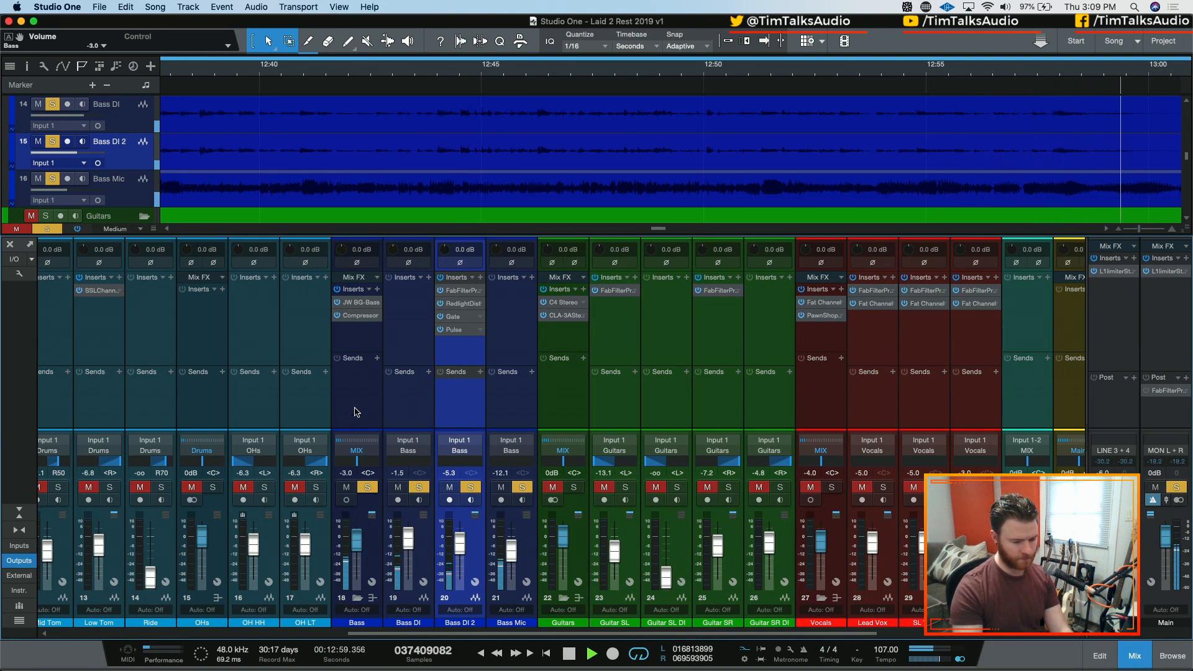
key("space")
left_click(460, 71)
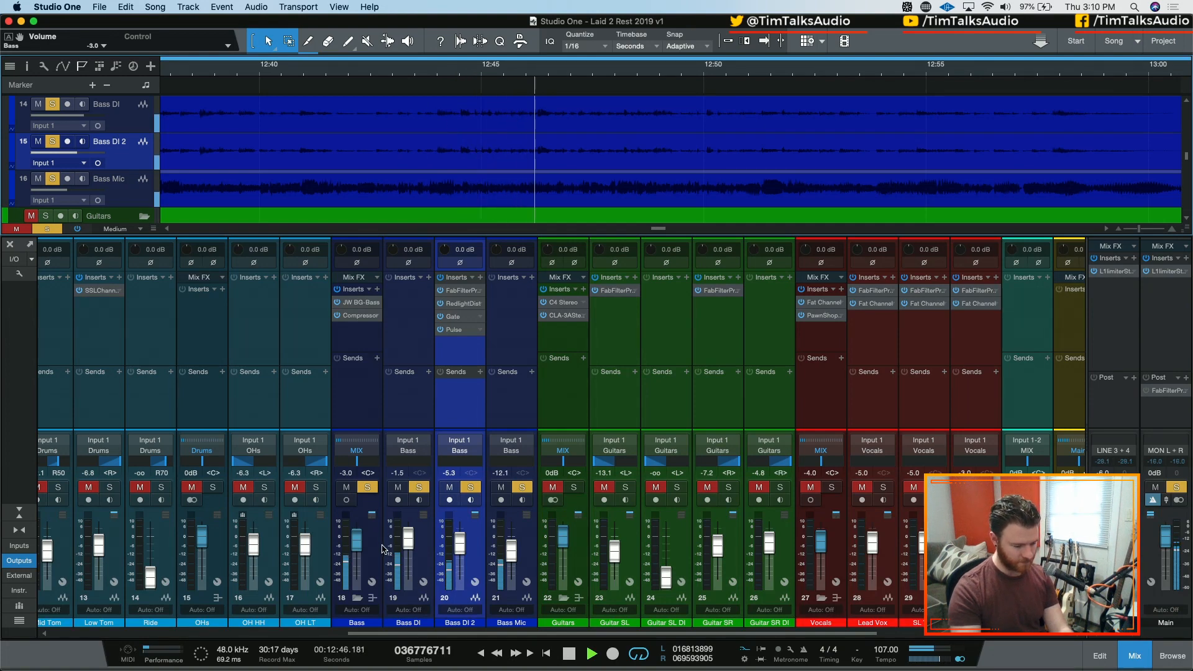
Step: Unsolo the Bass bus during playback, listen to the full mix and stop
left_click(367, 487)
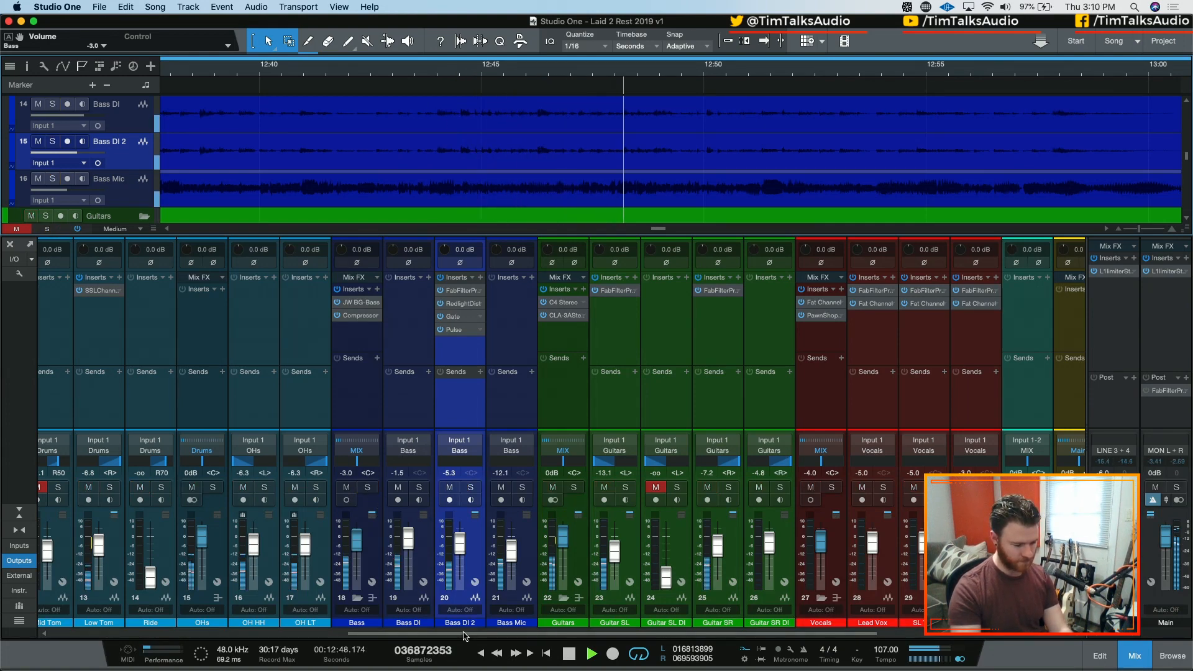
left_click_drag(464, 632, 488, 633)
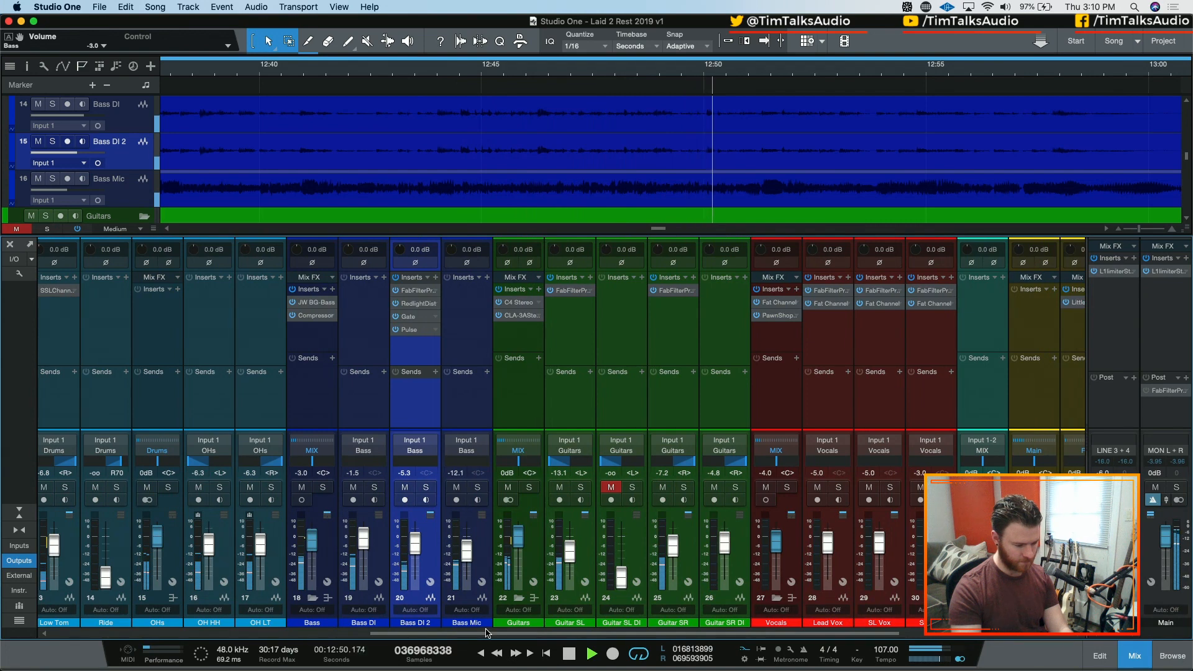
scroll(491, 485, "right", 5)
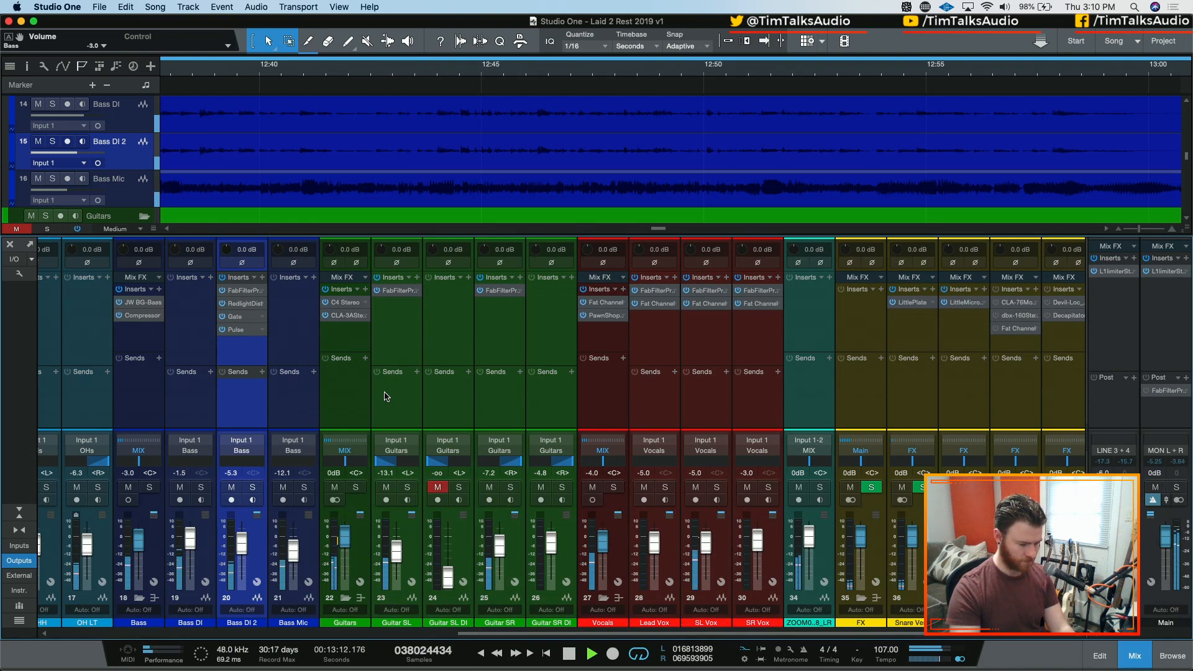
key("space")
Step: Locate the boosted SL Vox phrase and play the mix through it from about 12:51
scroll(652, 184, "down", 5)
key("w")
key("w")
key("w")
key("w")
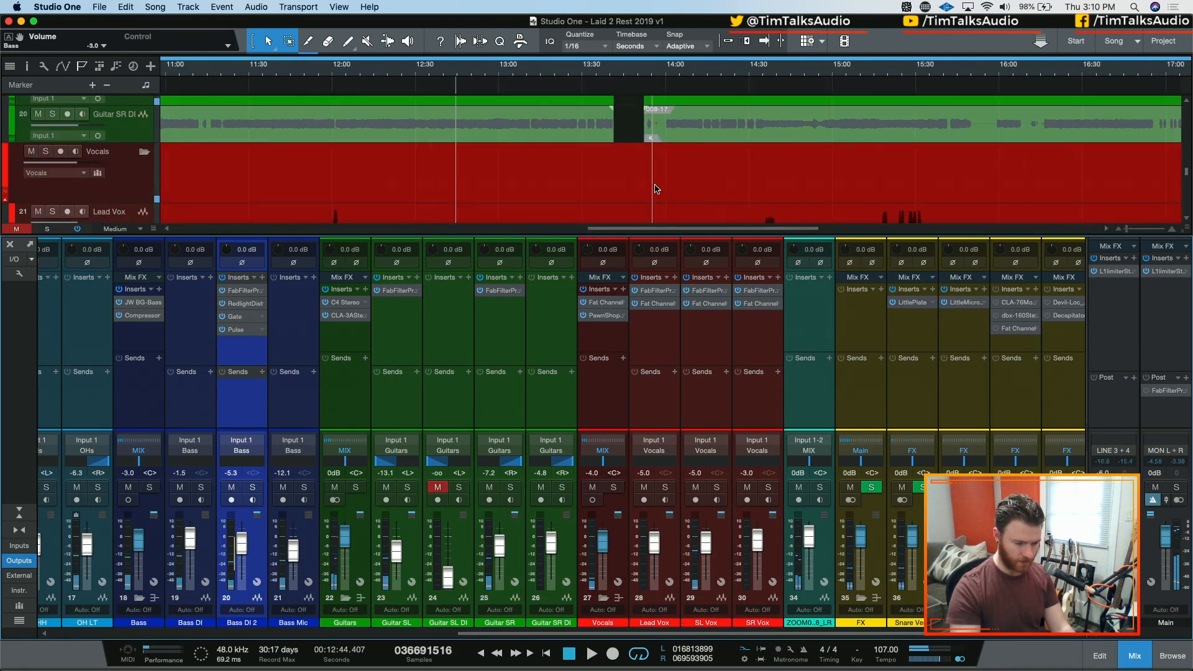
scroll(655, 189, "down", 5)
key("e")
key("e")
key("e")
key("e")
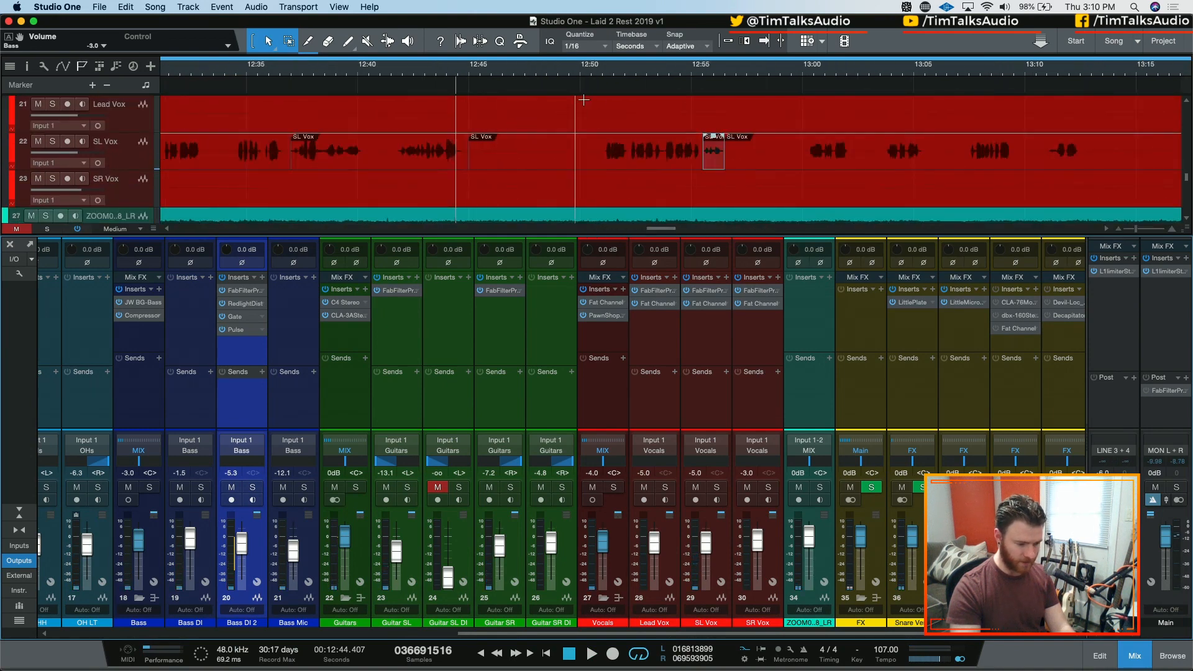
left_click(599, 75)
key("space")
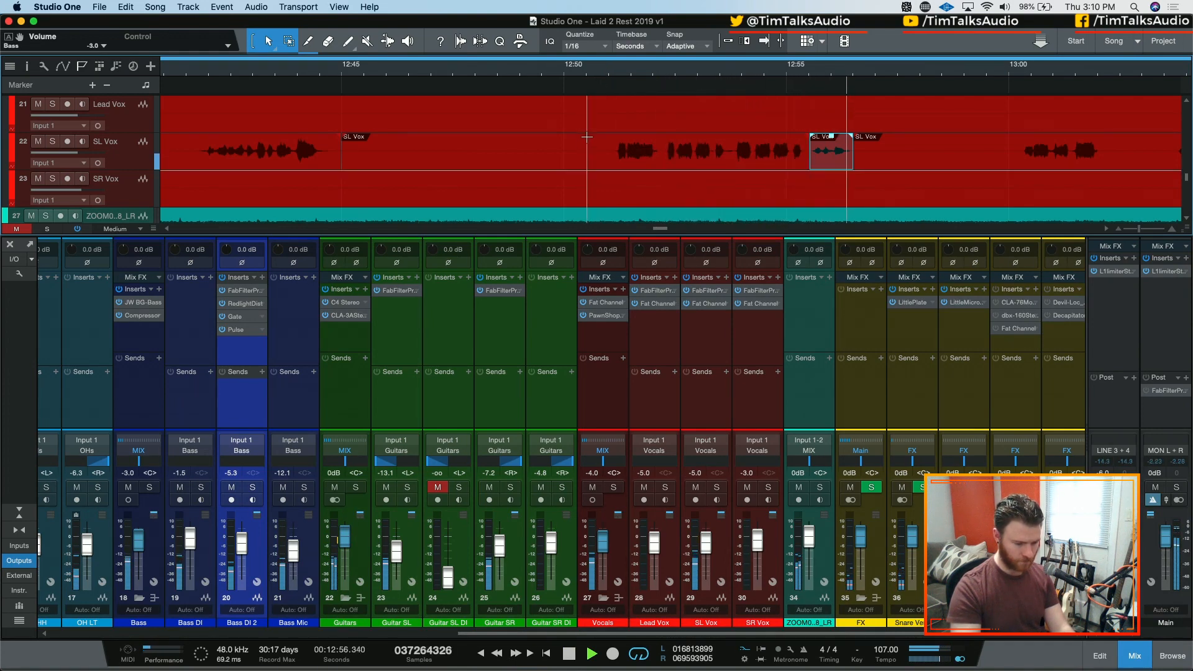
key("space")
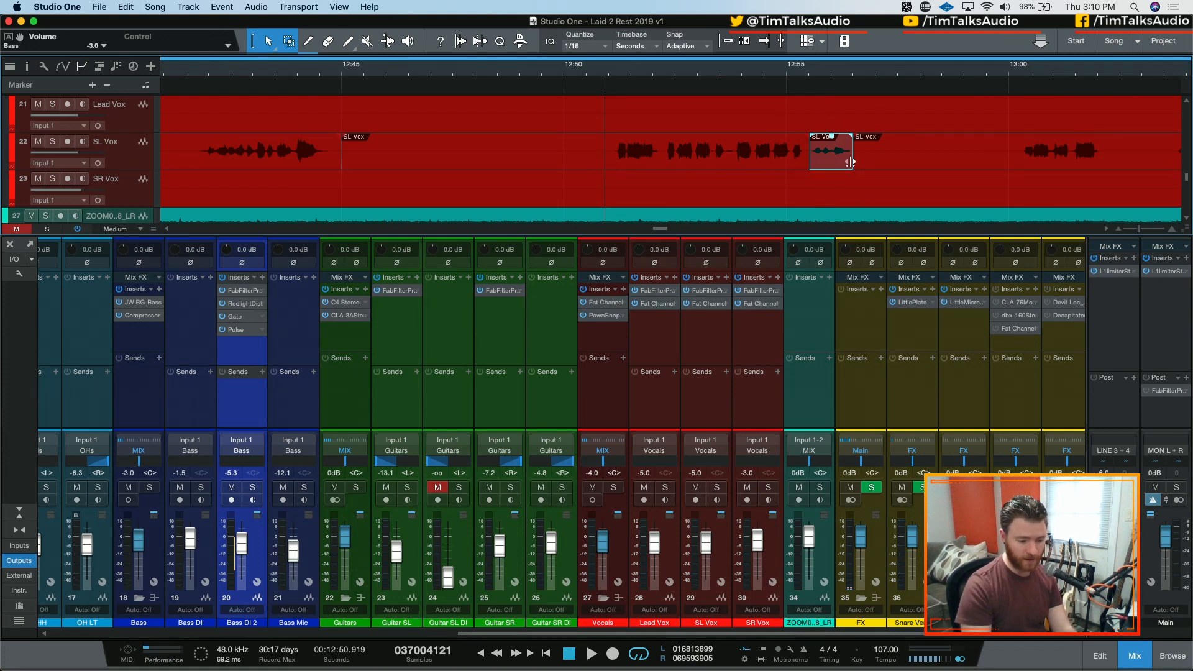
Step: Select the SL Vox channel and briefly play the mix
left_click(718, 333)
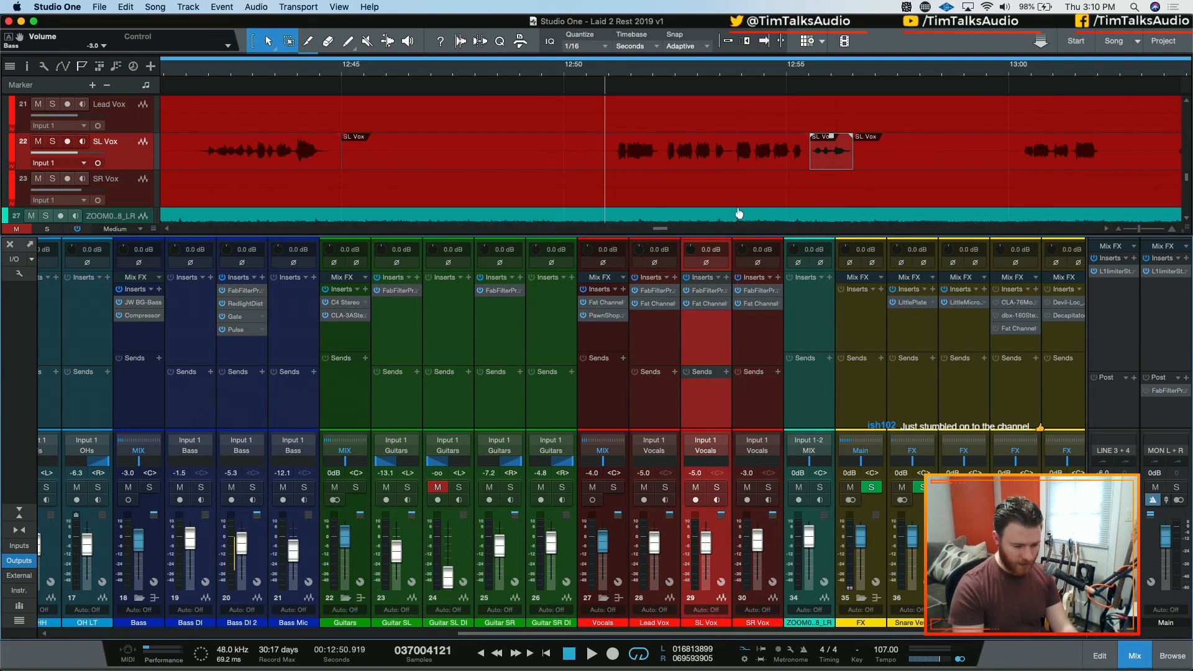
key("space")
key("space")
left_click(726, 278)
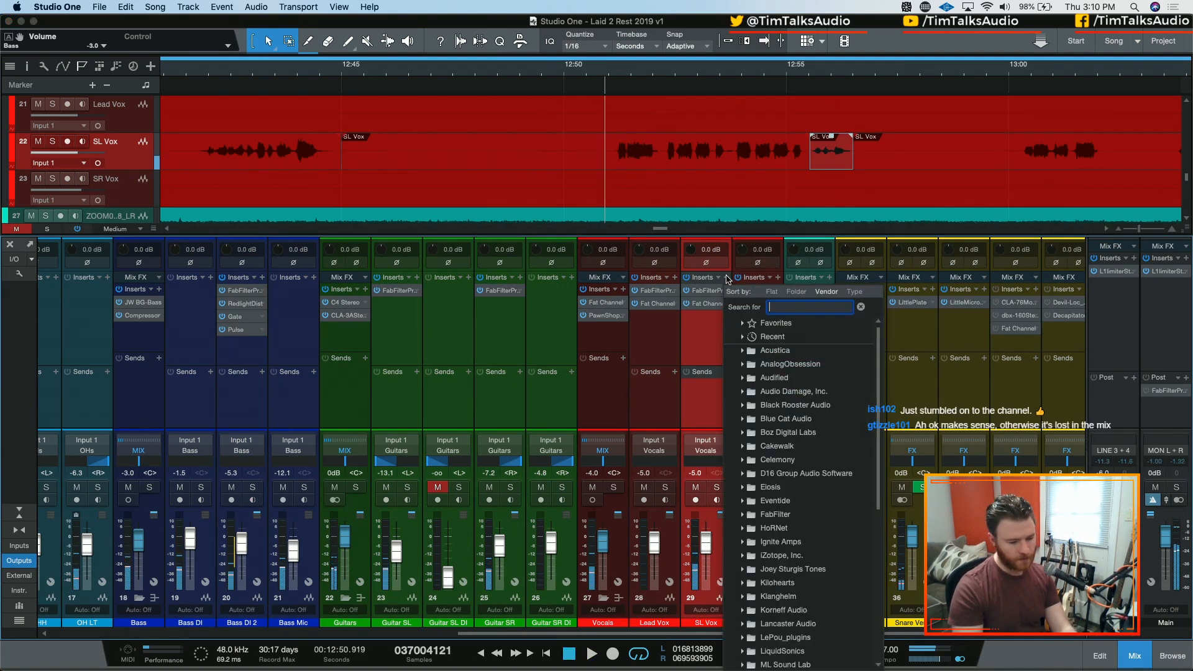
type("pro")
key("Return")
key("space")
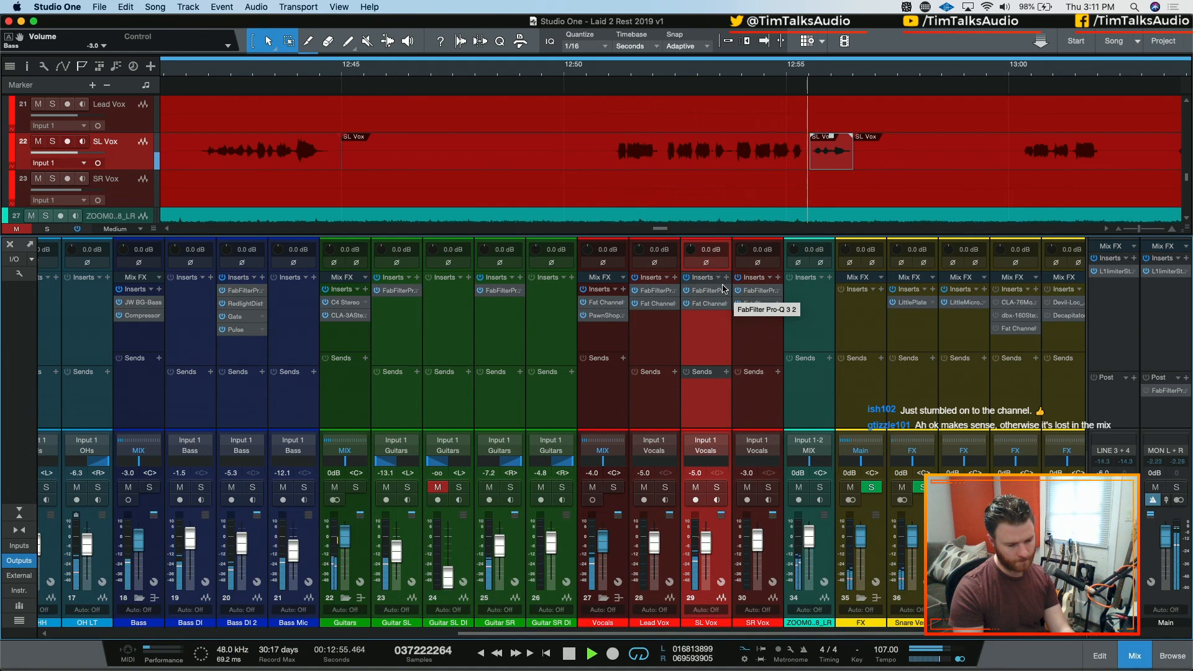
key("space")
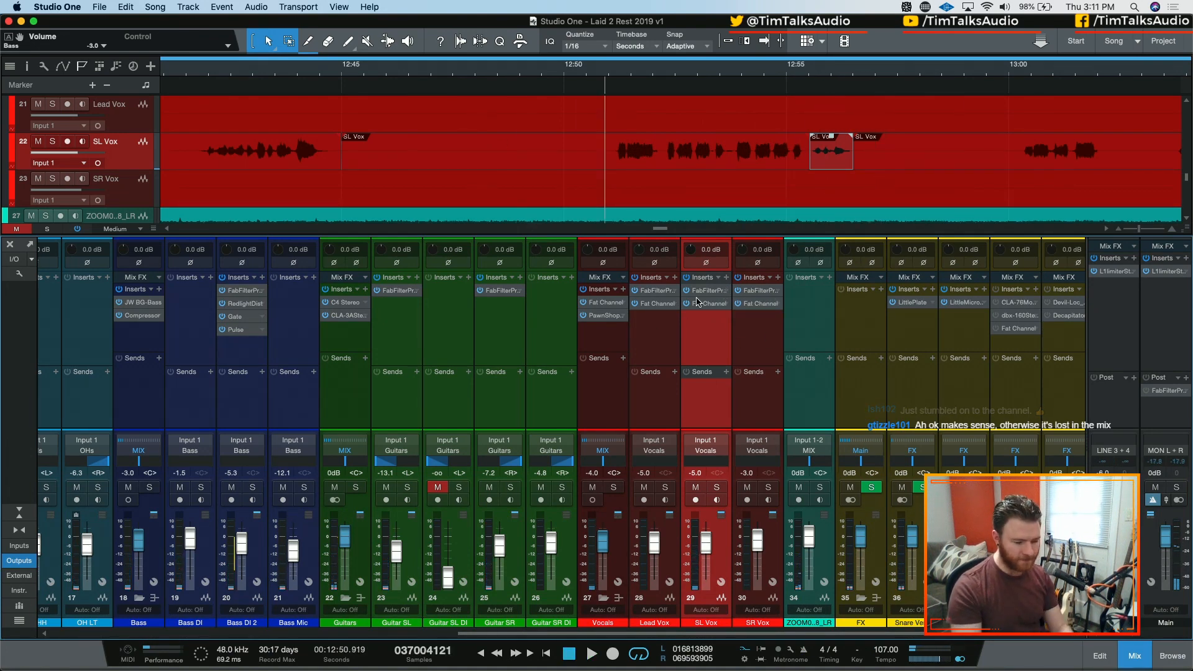
Step: Insert Room Reverb on the SL Vox channel and load its Medium Club preset
left_click(726, 278)
type("rever")
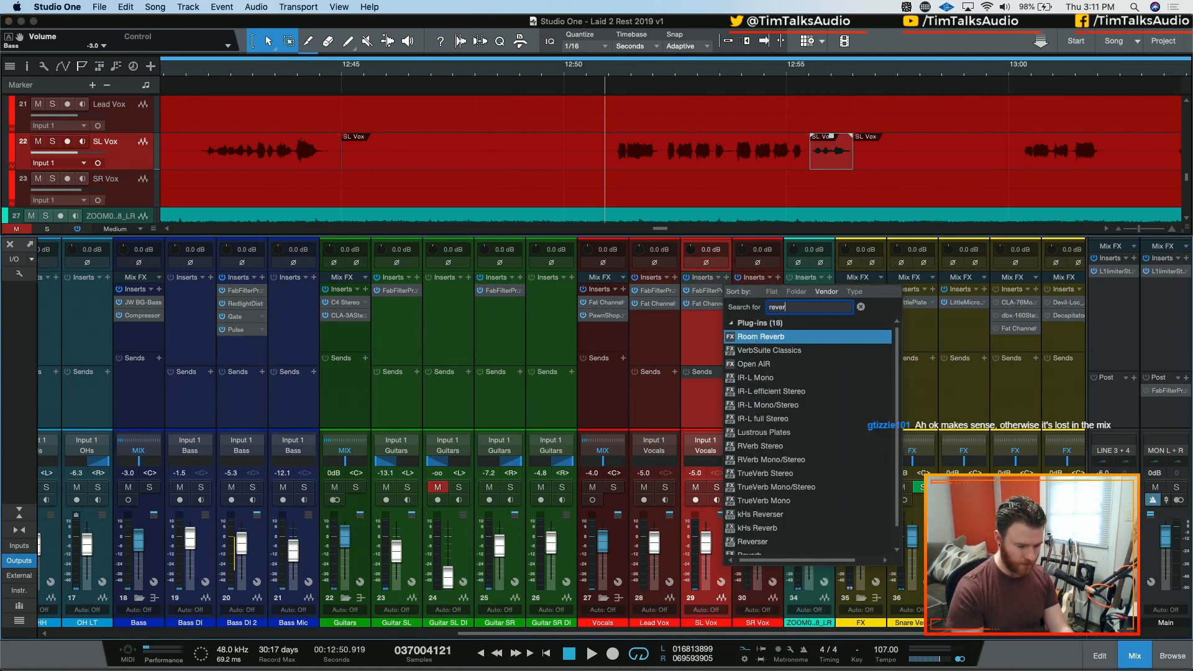
key("Return")
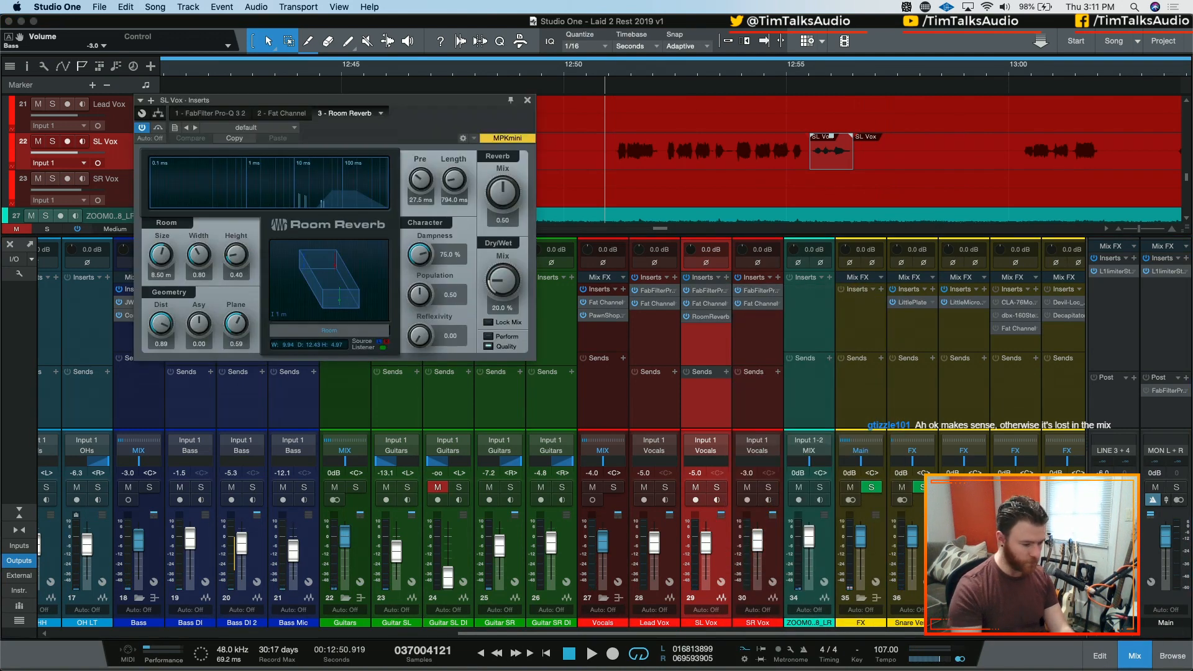
left_click(298, 128)
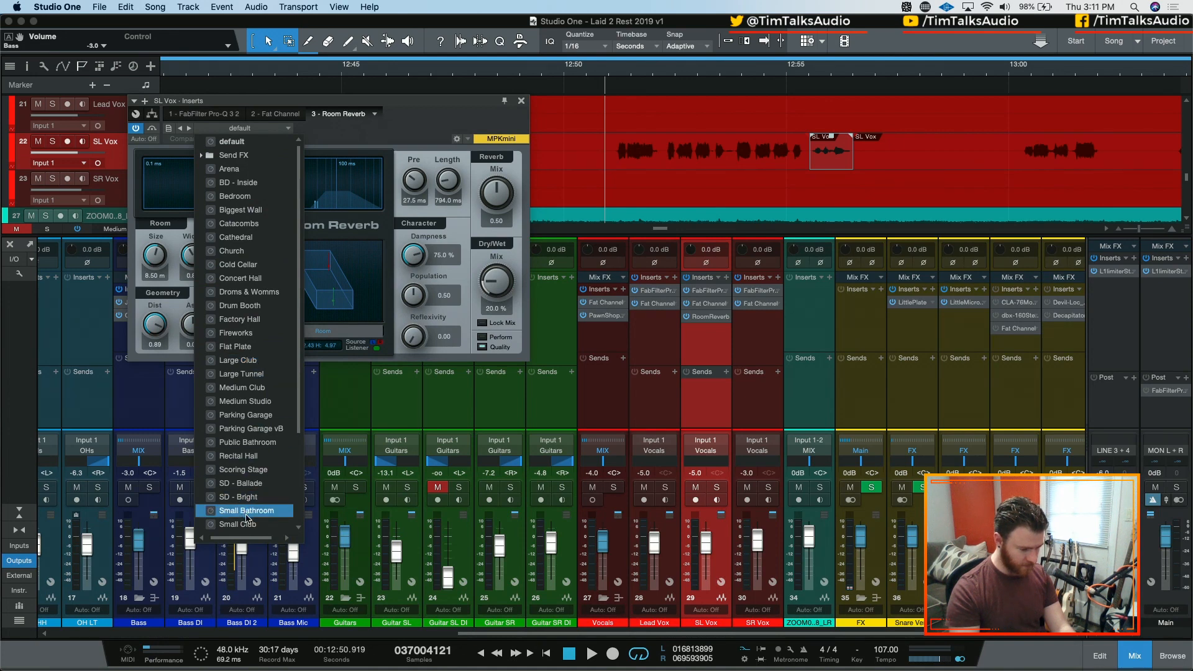
left_click(271, 390)
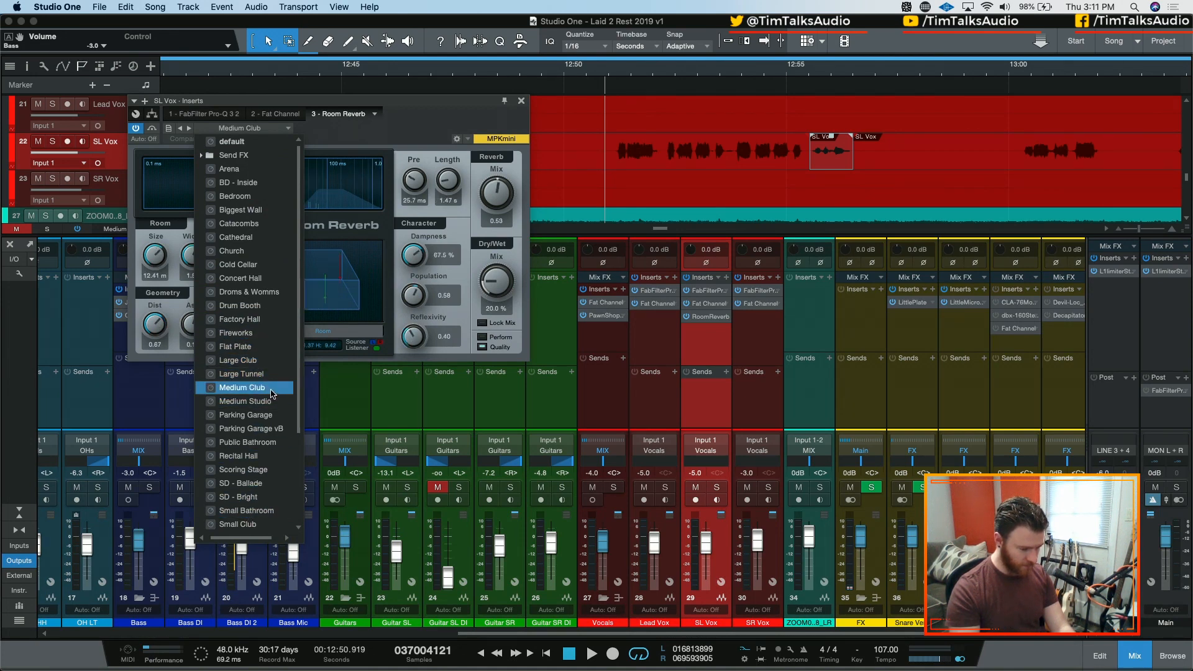
left_click(401, 134)
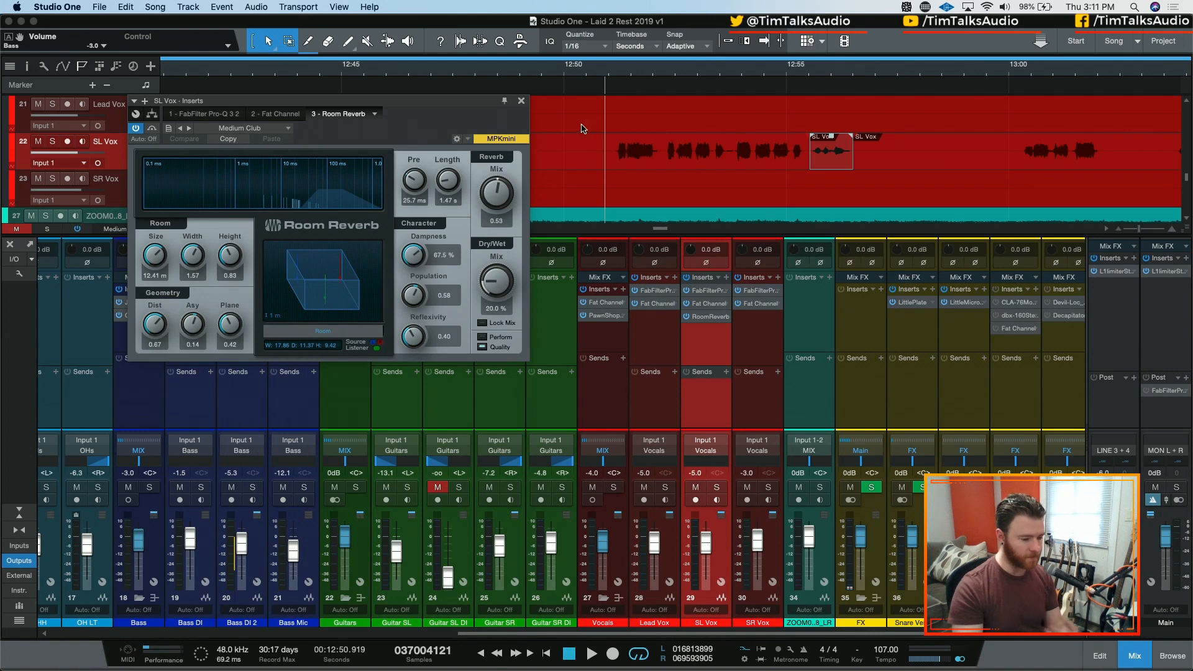
Step: Solo SL Vox, play the phrase and set the Room Reverb dry/wet mix to 13.5%
key("s")
key("space")
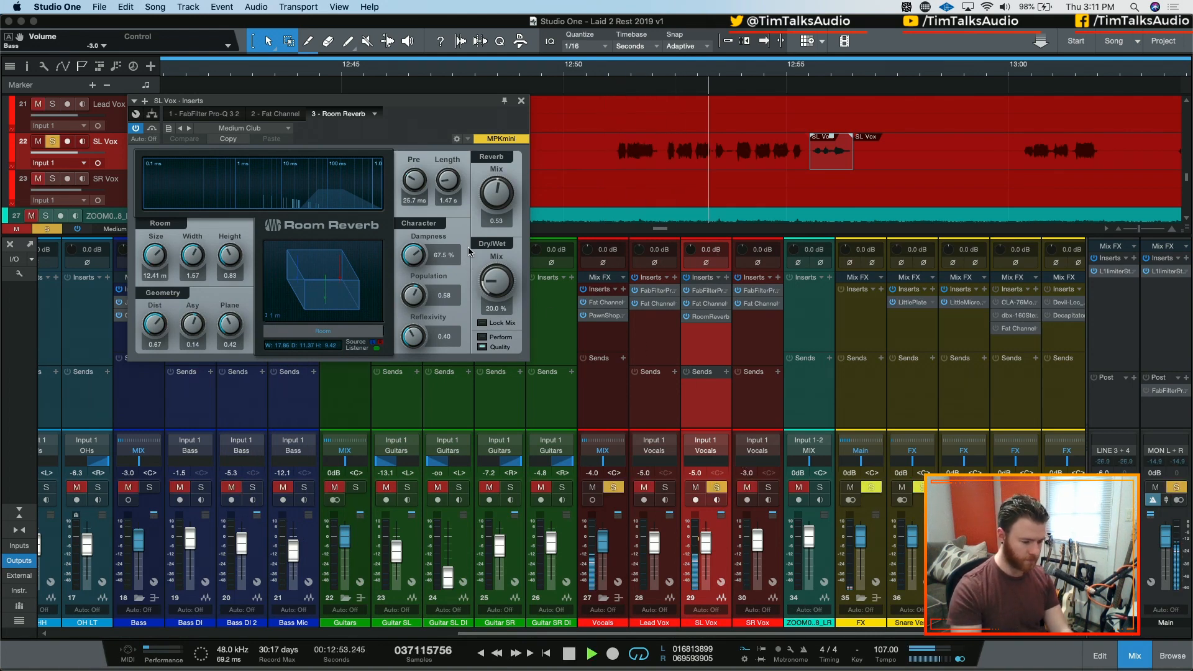
left_click_drag(484, 273, 483, 284)
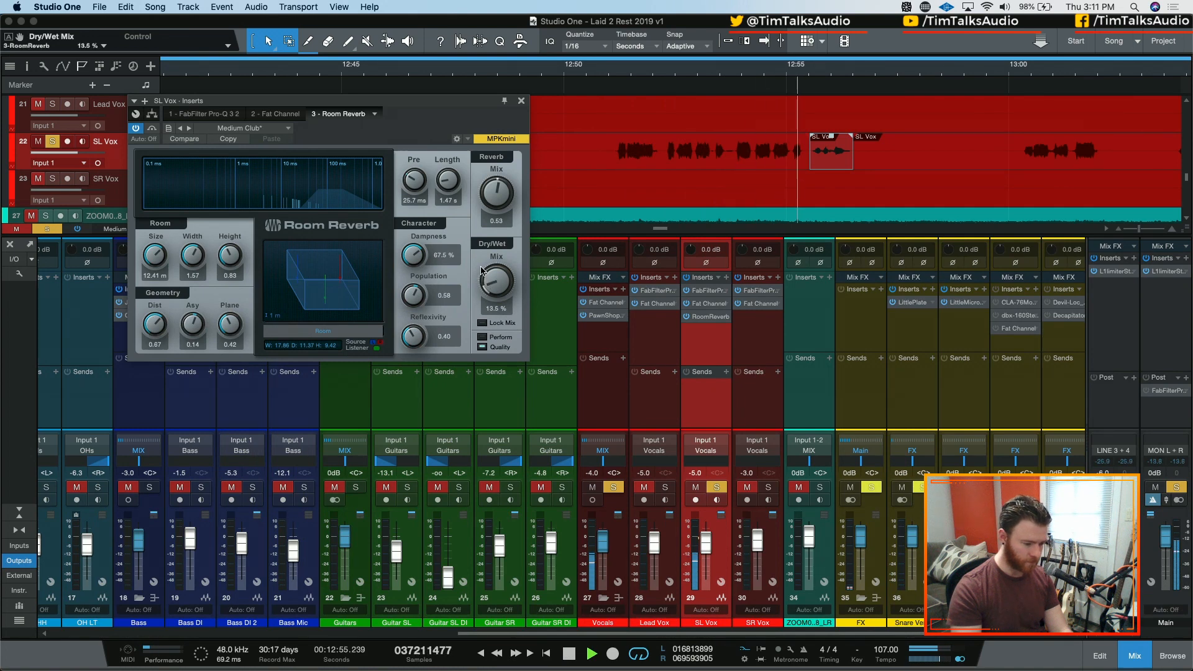
key("space")
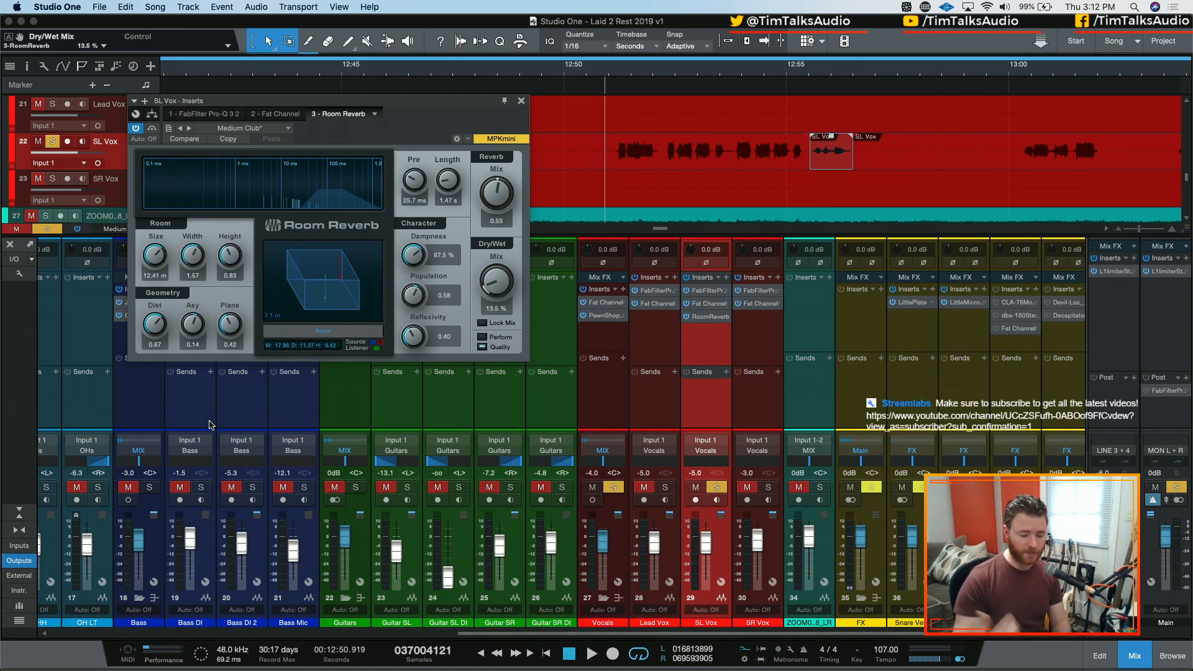
Step: Solo the Bass bus and its tracks, move the compressor window aside, listen to the bass briefly and close the window
left_click(149, 398)
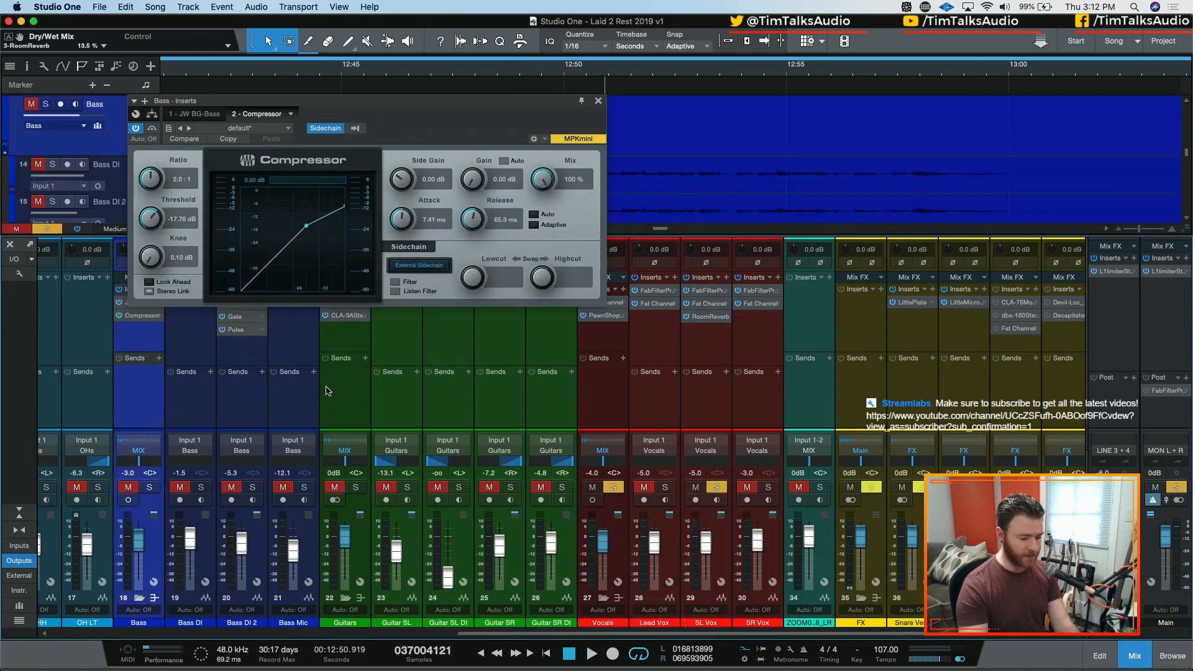
left_click_drag(149, 487, 304, 487)
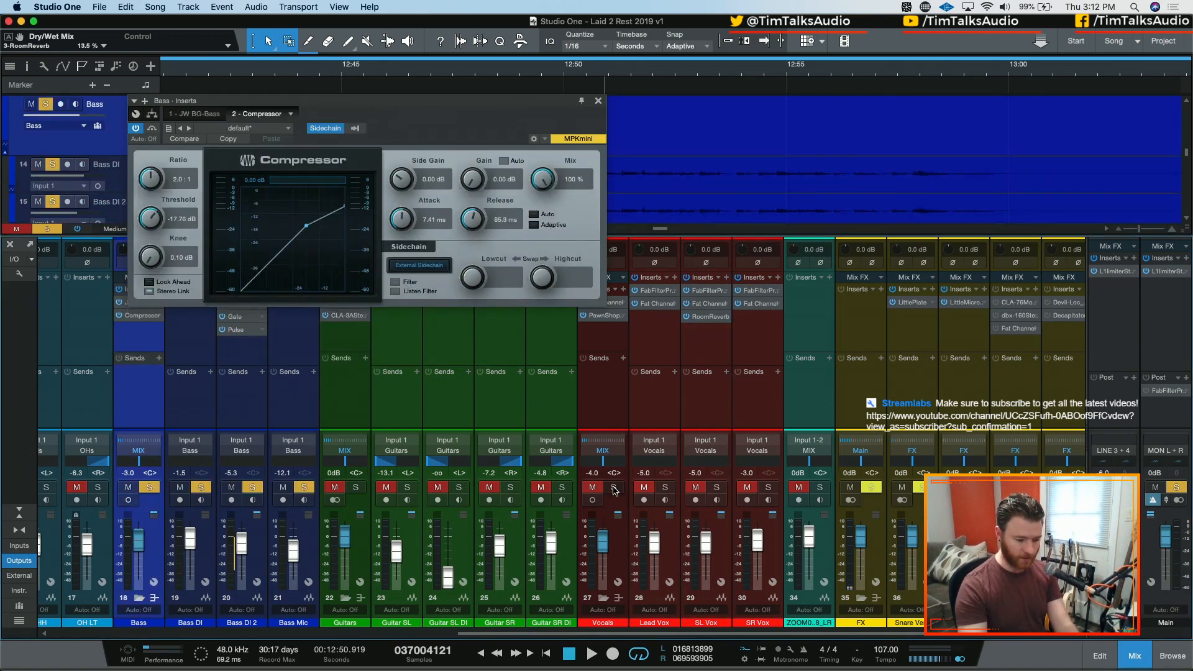
left_click_drag(464, 102, 682, 90)
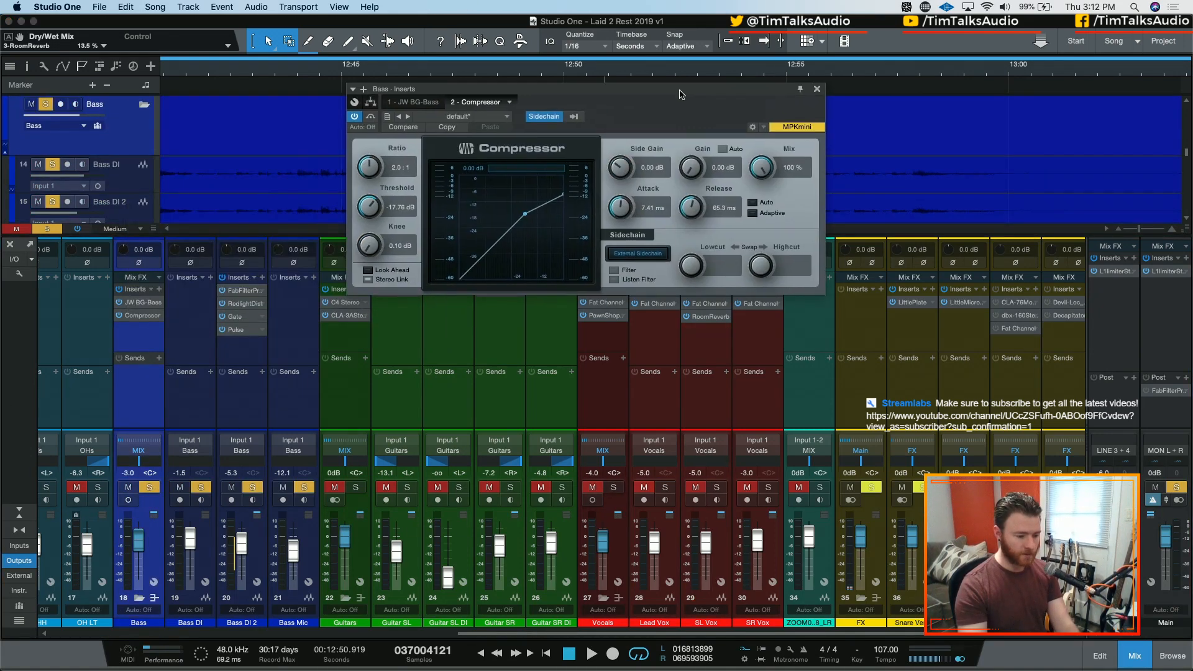
left_click_drag(525, 90, 773, 46)
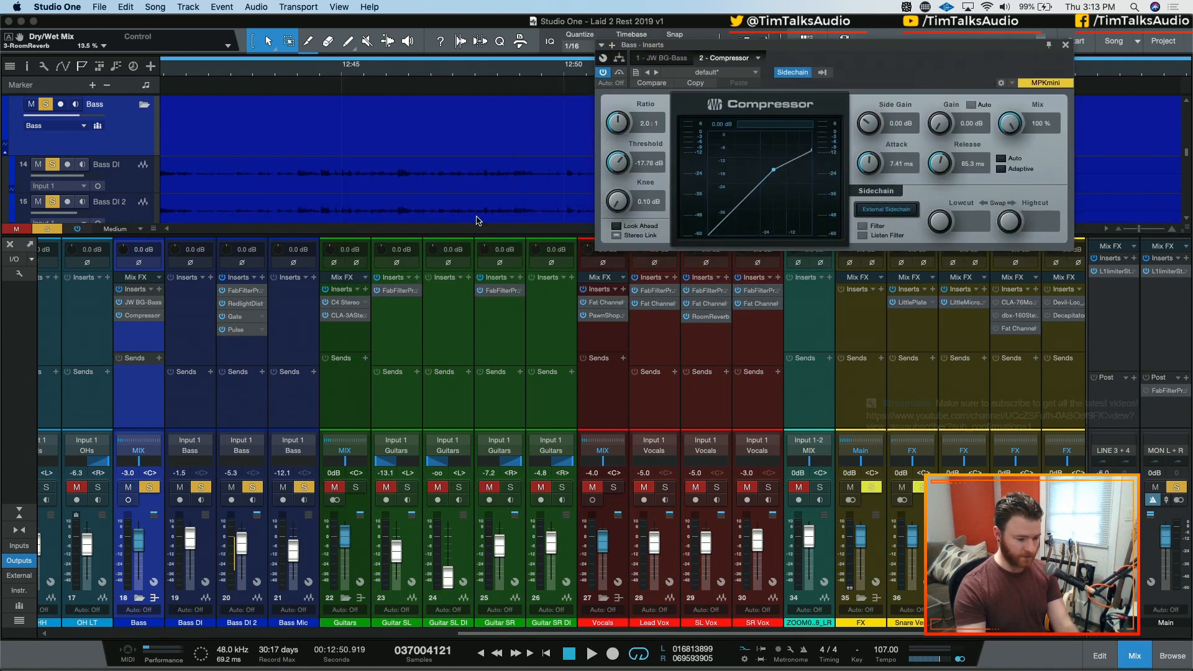
key("space")
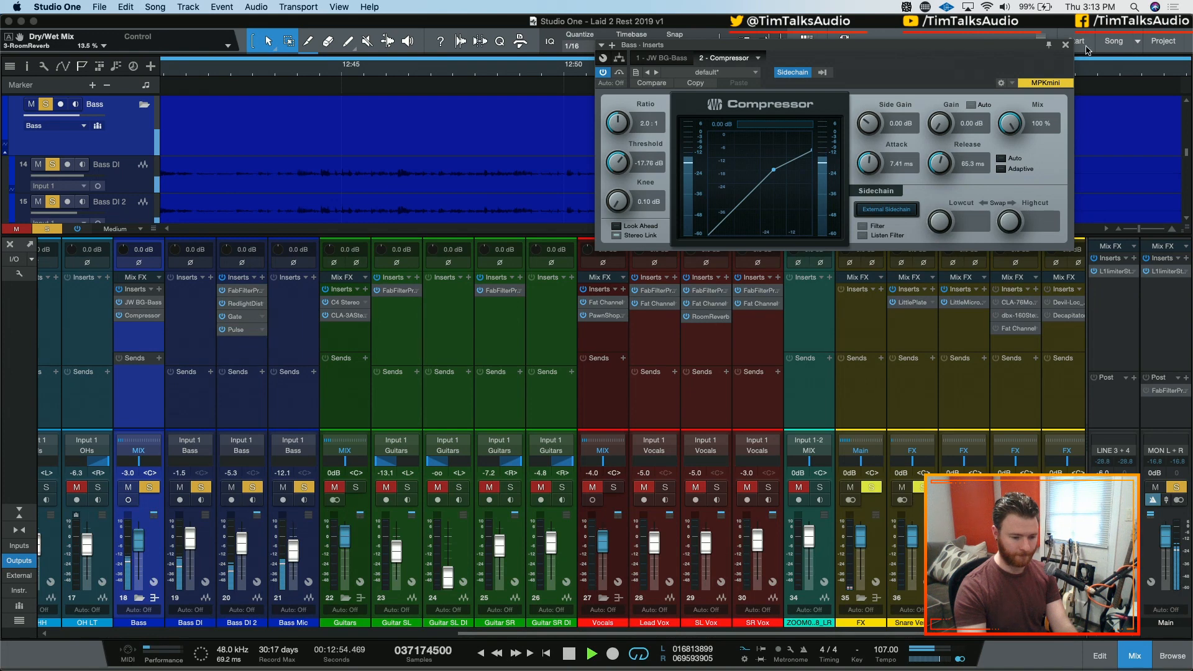
left_click(1067, 45)
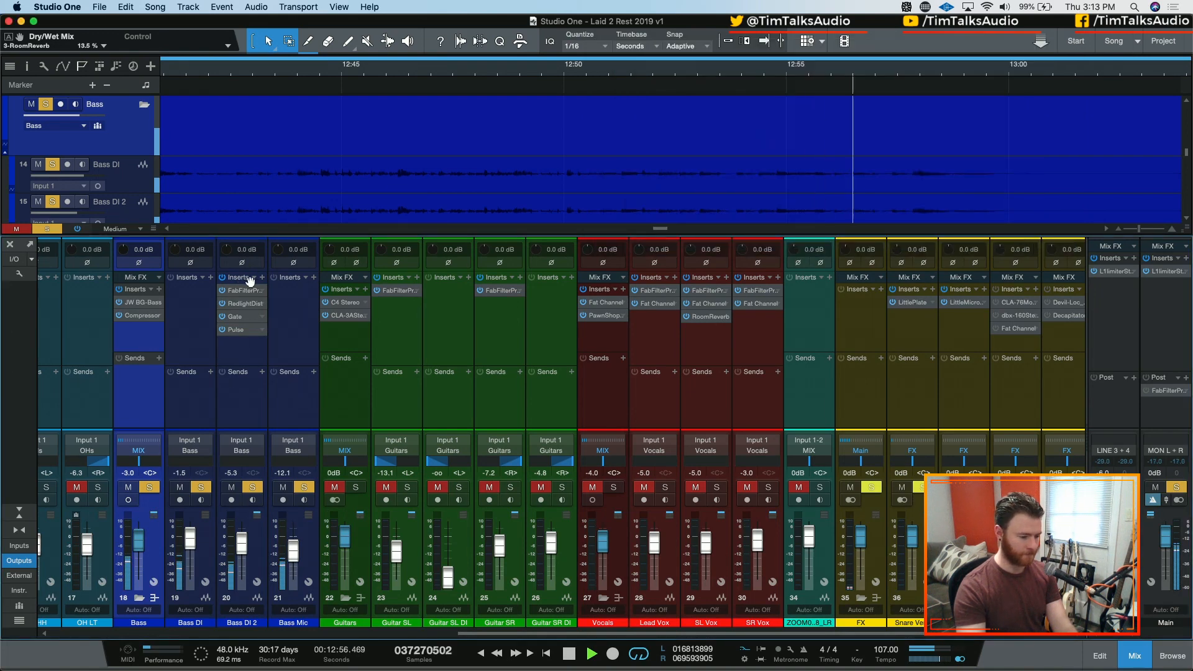
key("space")
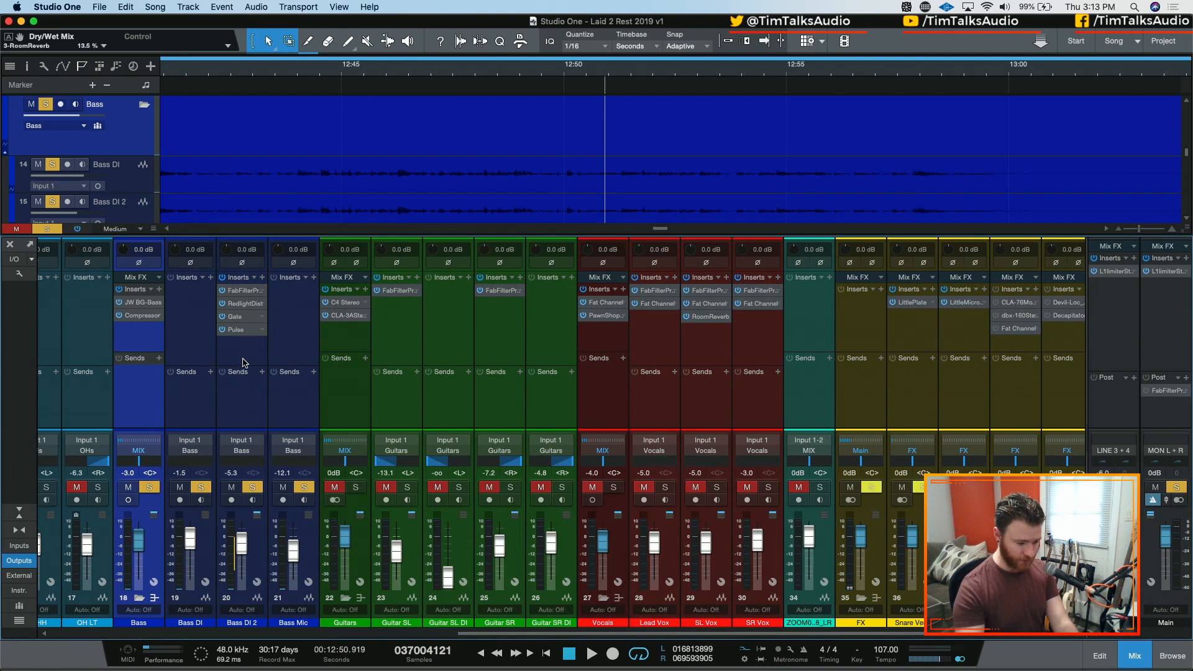
Step: Insert FabFilter Pro-Q 3 at the end of the Bass DI 2 chain and play the bass to examine its spectrum
left_click(262, 277)
type("fab")
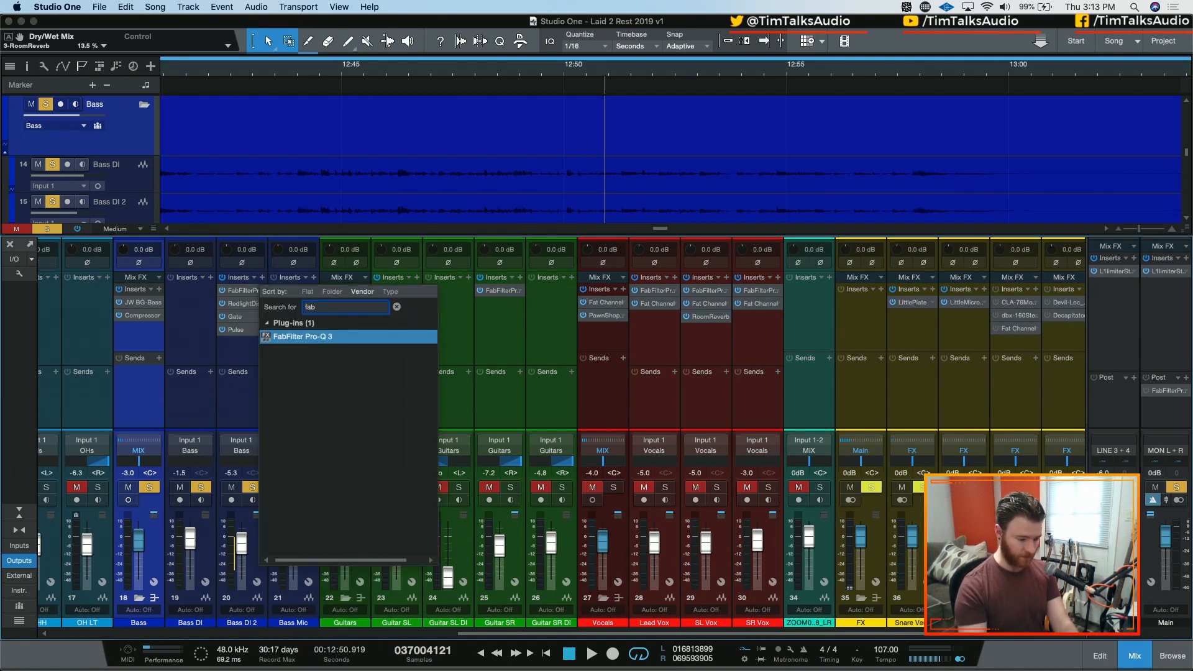
key("Return")
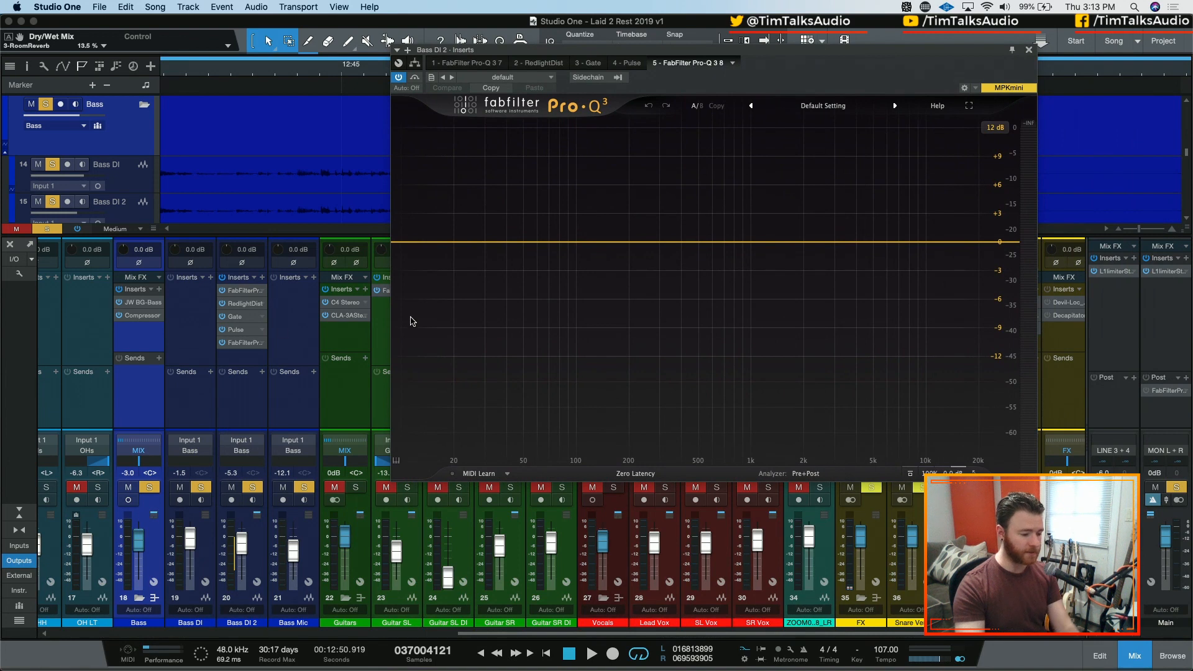
key("space")
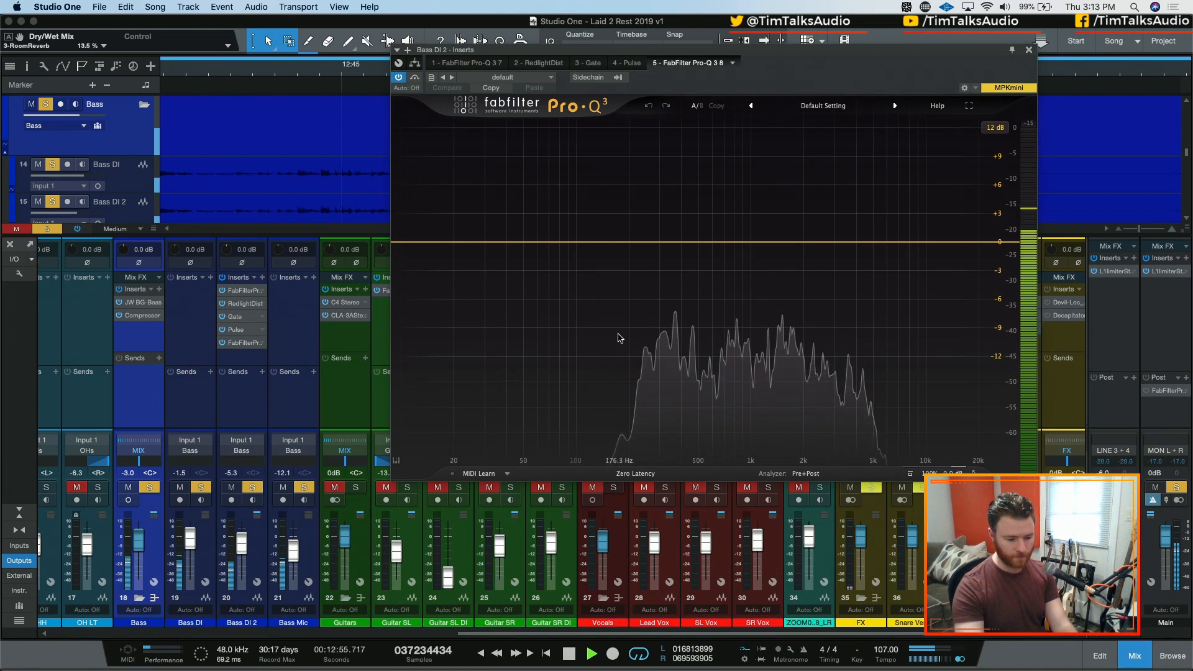
key("space")
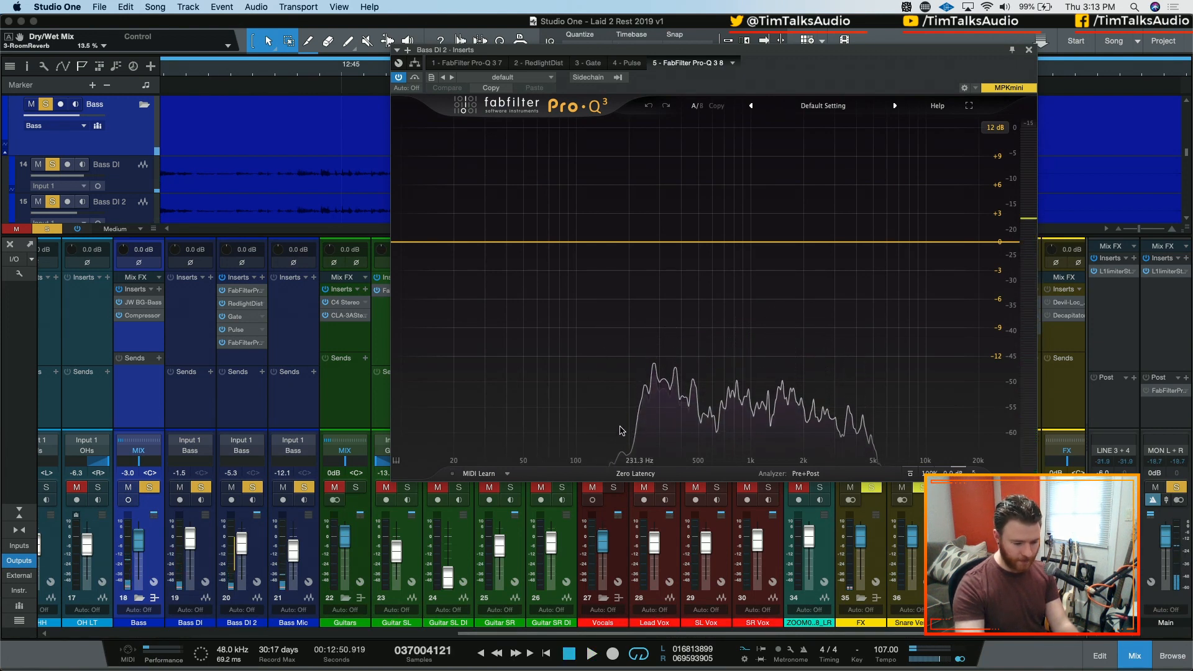
mouse_move(629, 419)
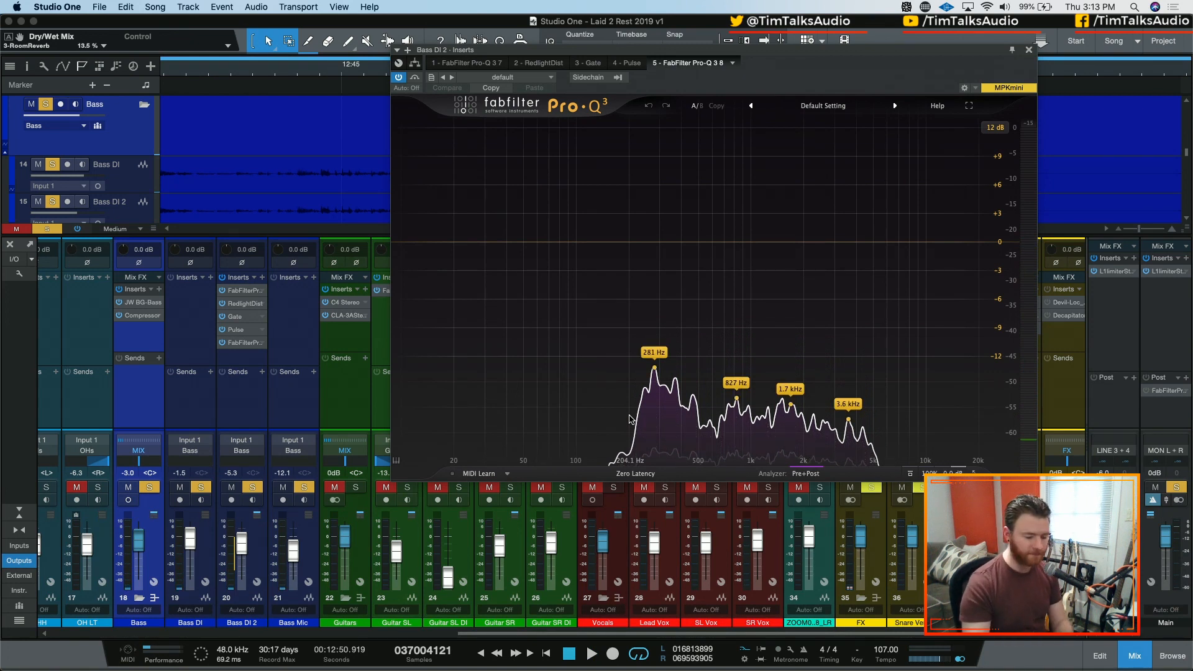
Step: Copy the Pro-Q 3 from Bass DI 2 to the Bass bus and play to examine the combined bass spectrum
left_click_drag(242, 342, 142, 338)
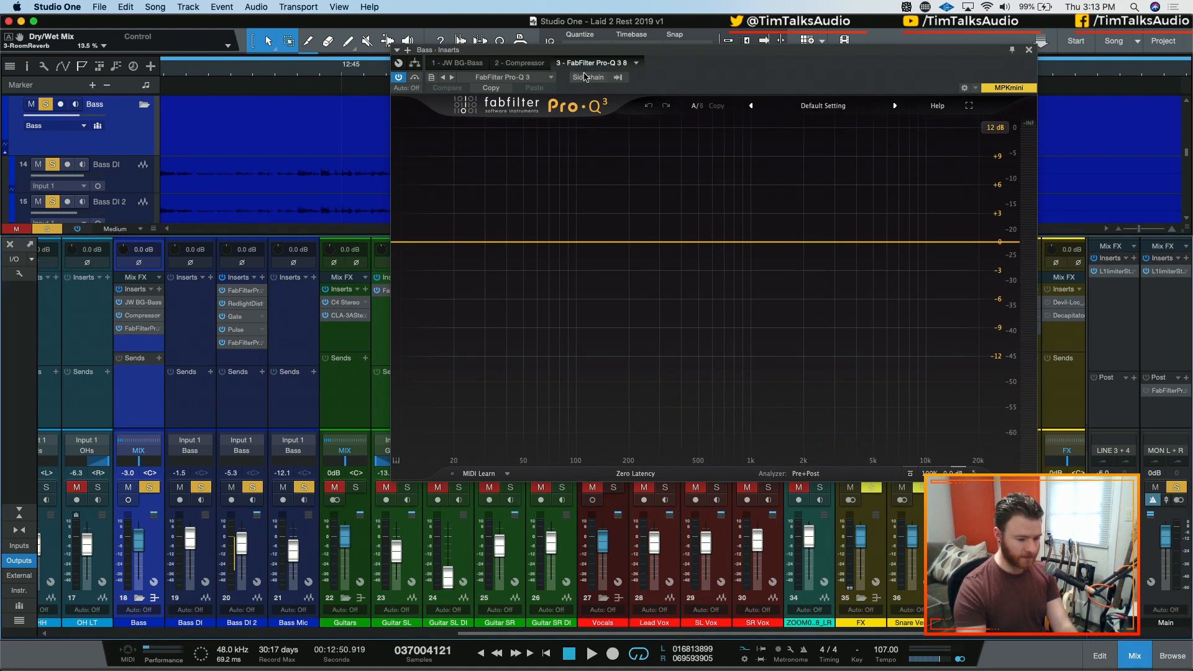
key("space")
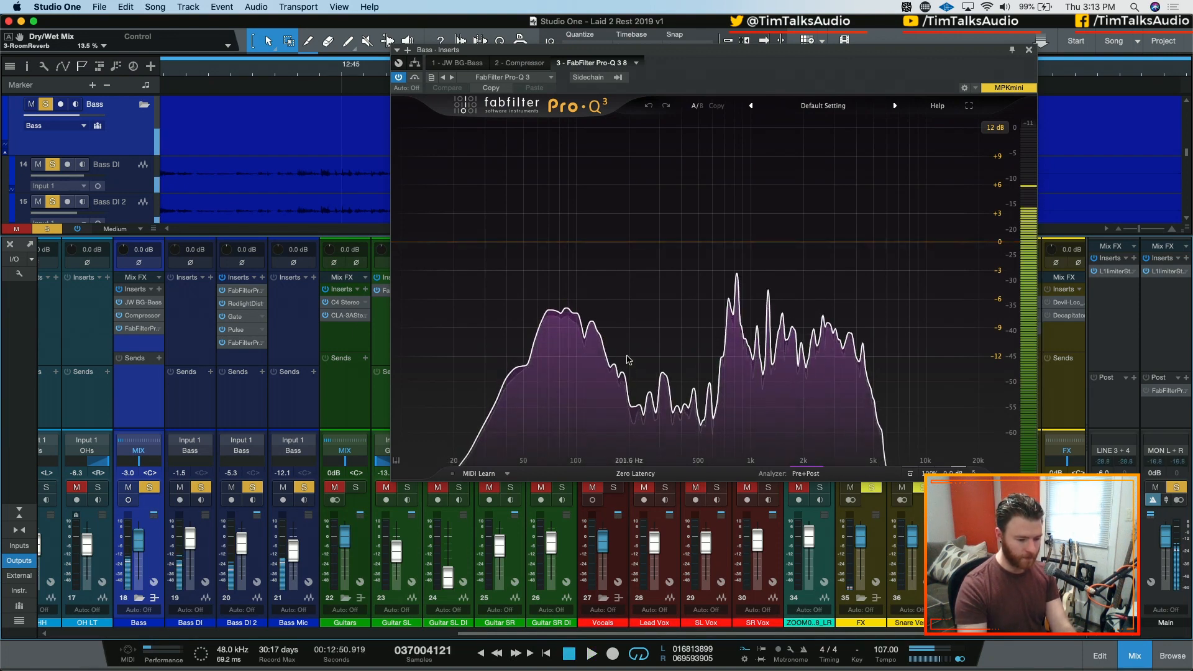
key("space")
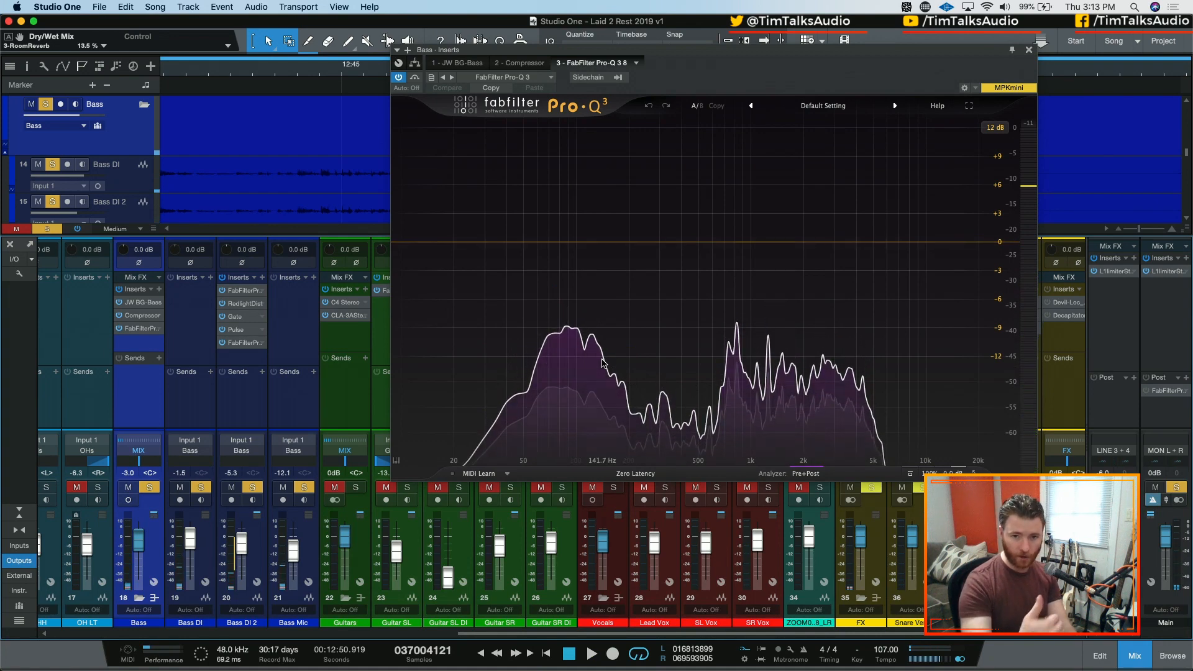
mouse_move(602, 360)
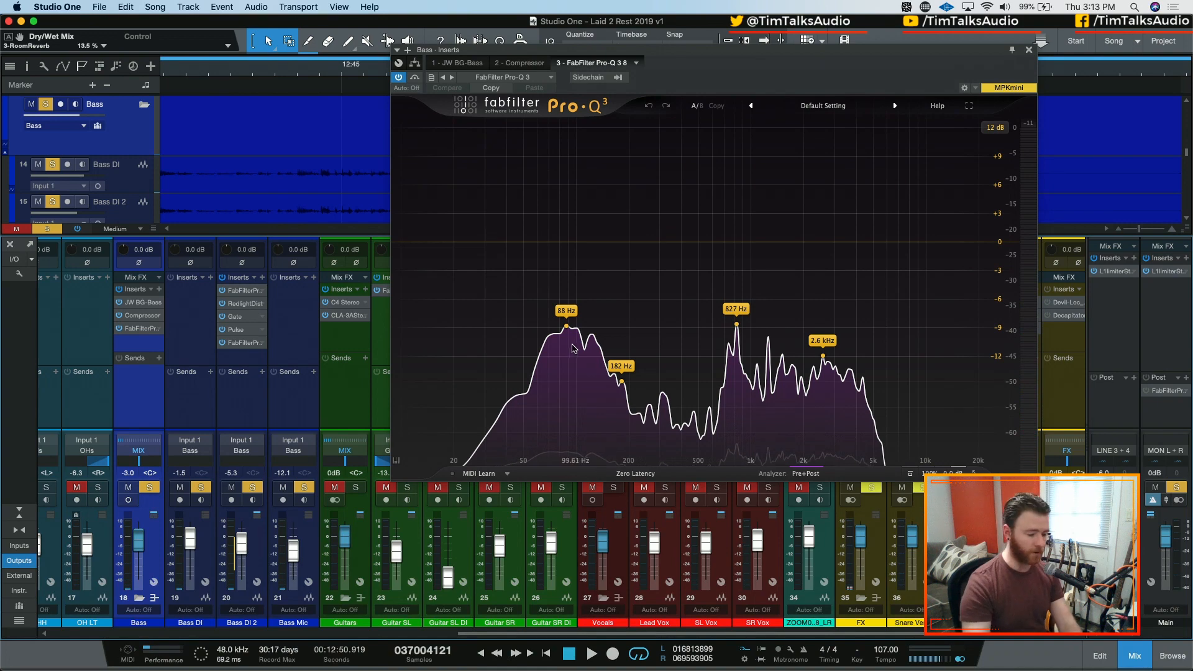
Step: Remove the added Pro-Q 3 analyzers from the Bass DI 2 channel and the Bass bus
right_click(266, 346)
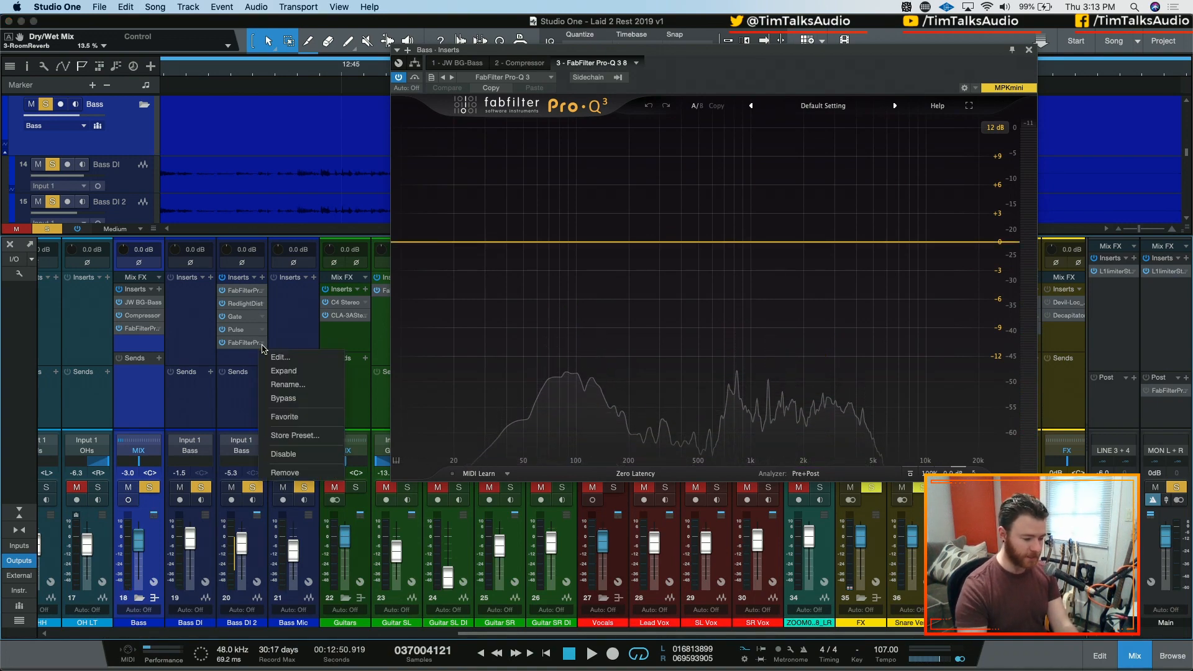
left_click(292, 474)
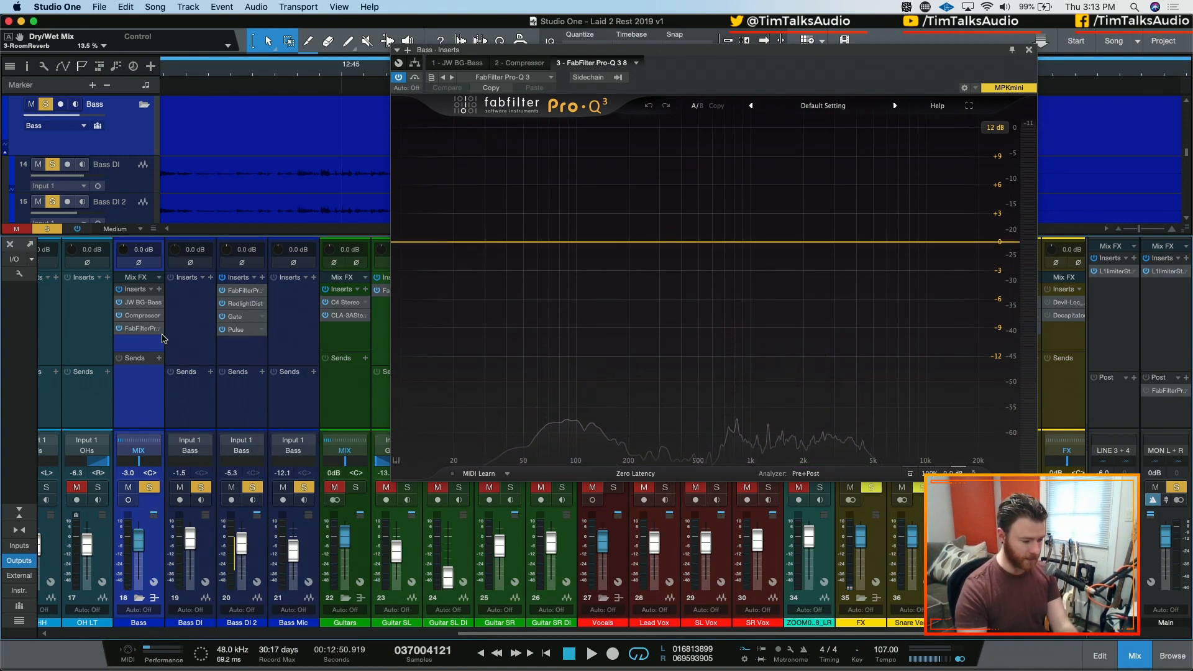
right_click(154, 328)
left_click(194, 465)
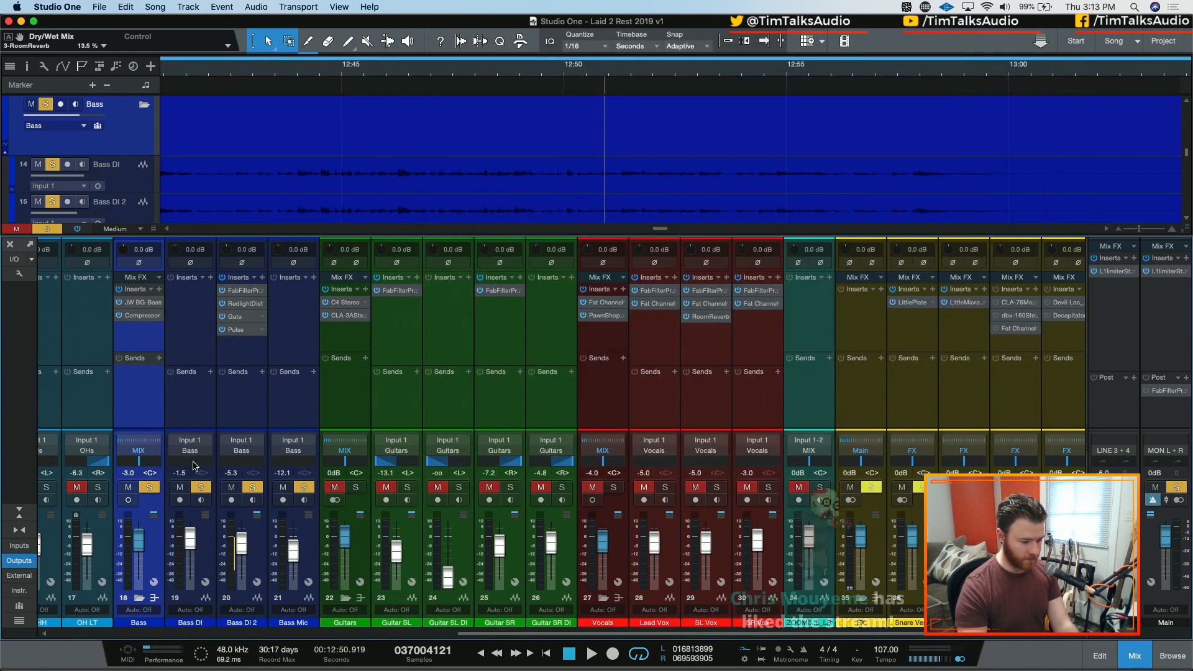
Step: Play the soloed bass from about 12:44 and switch the Bass DI 2 polarity on and off to compare the sound
left_click(230, 351)
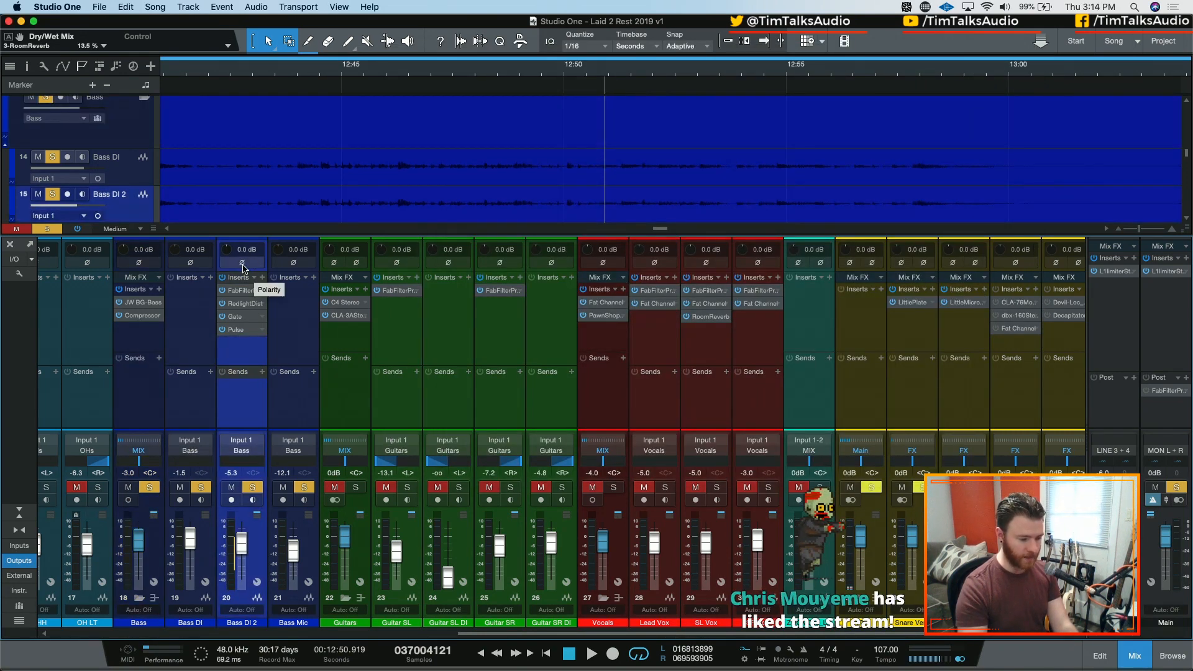
left_click(294, 72)
key("space")
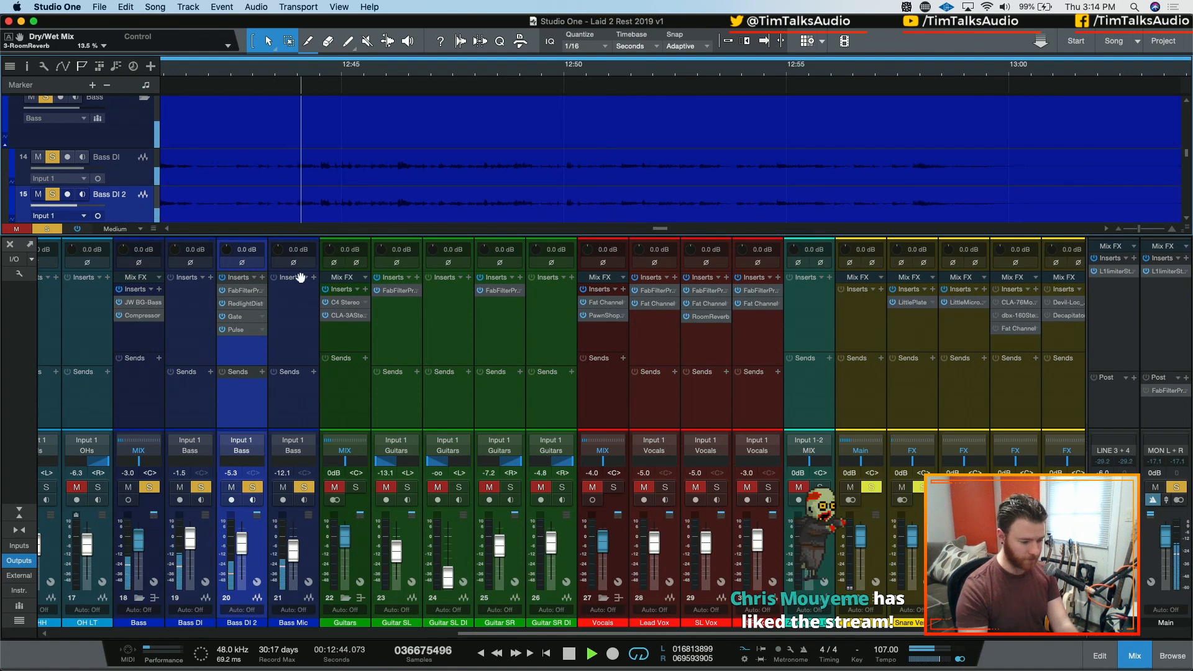
left_click(251, 265)
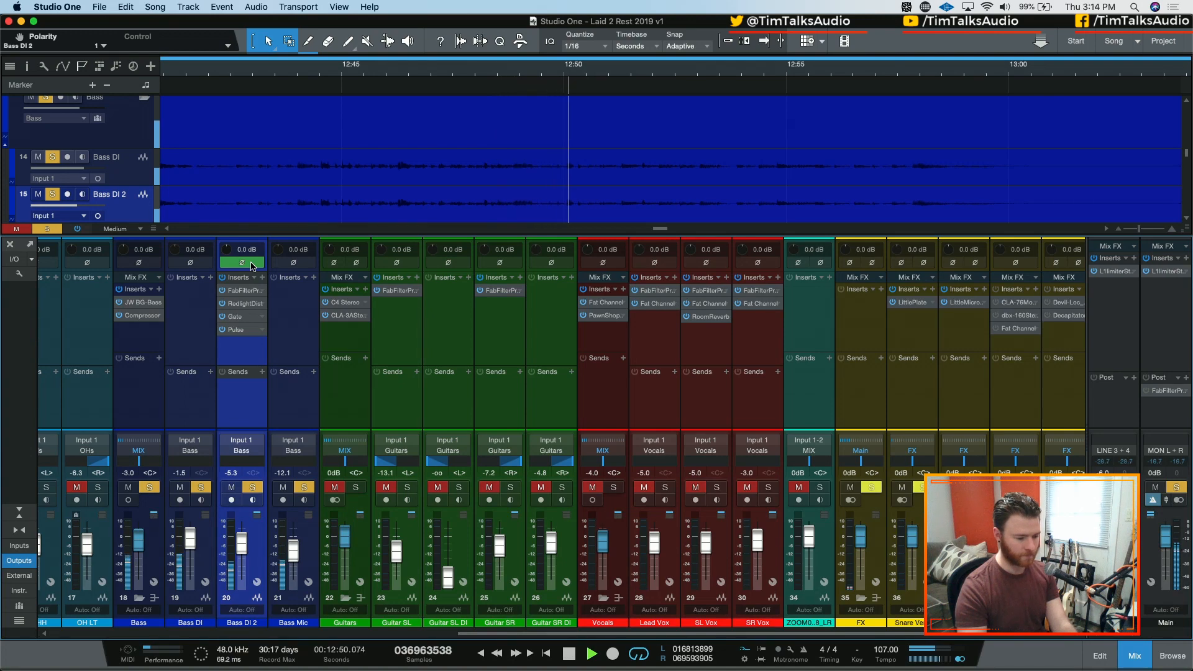
left_click(251, 265)
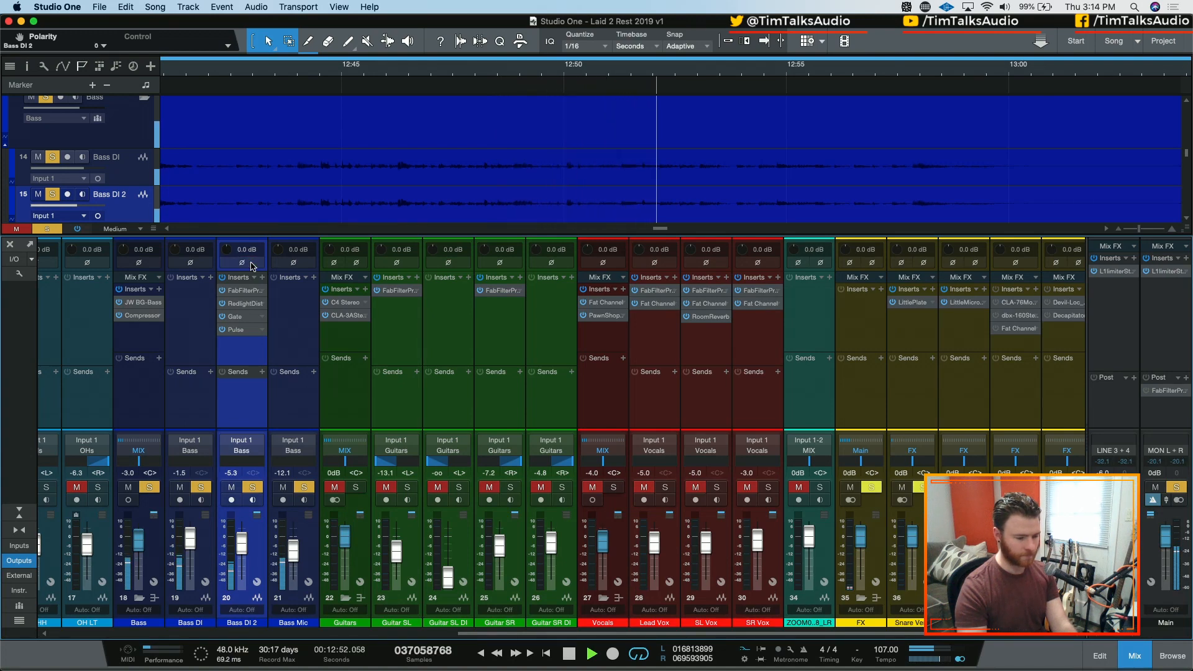
left_click(251, 265)
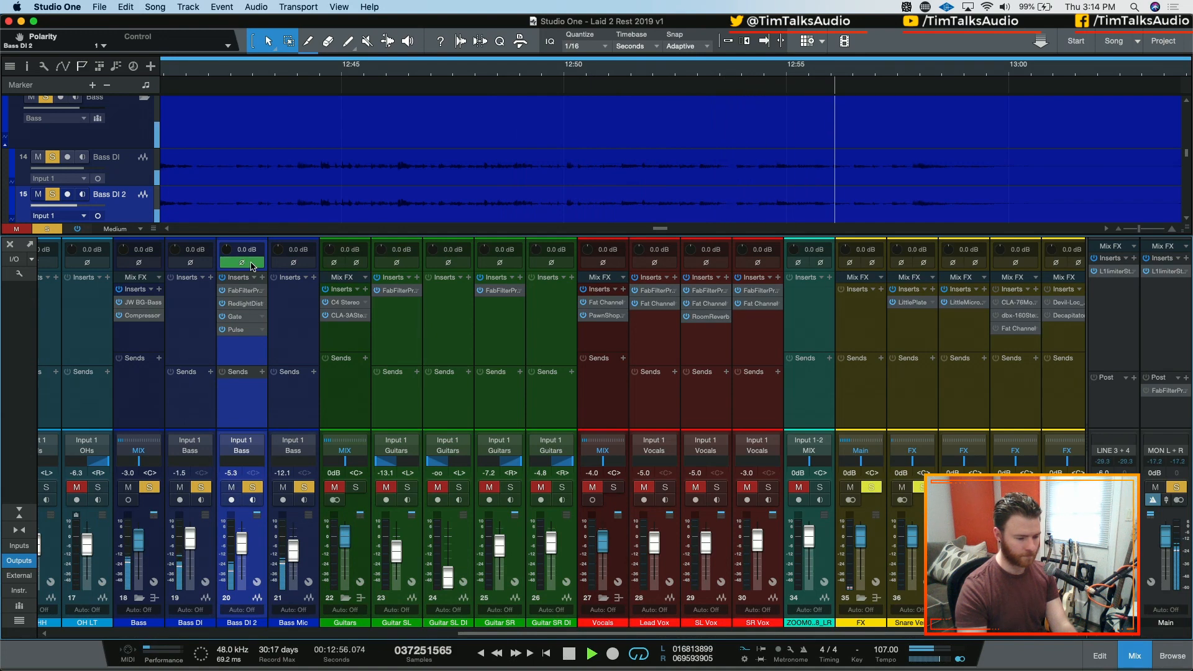
left_click(252, 265)
key("space")
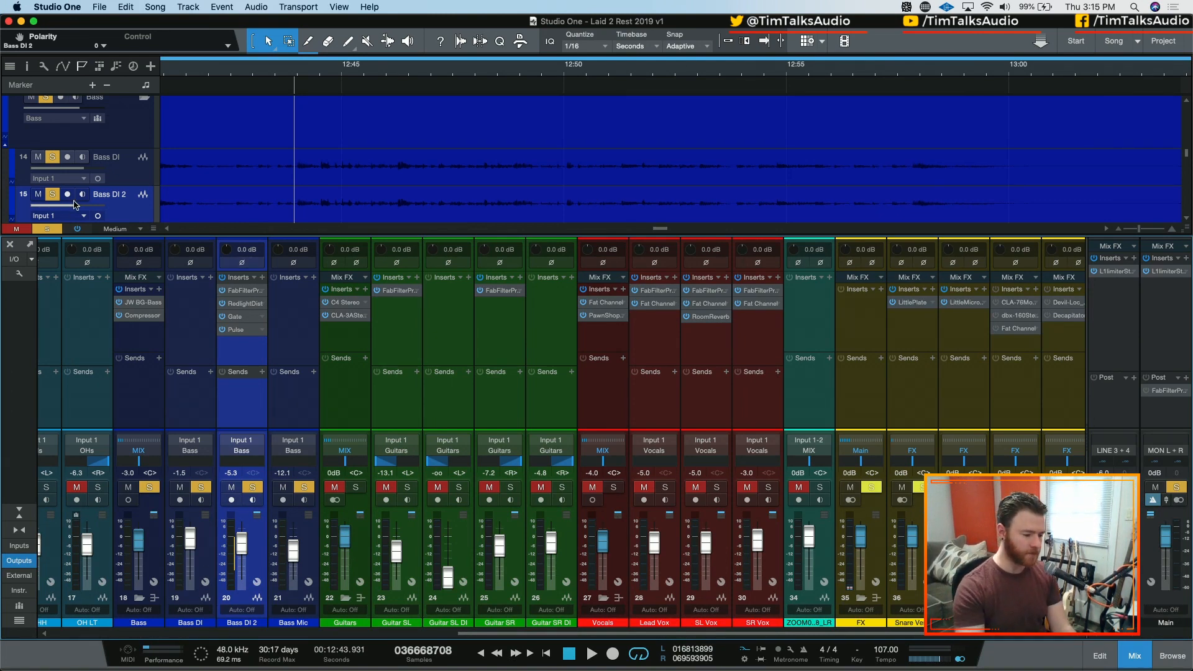
Step: Clear the bass solos, select the SL Vox channel and place the playhead at about 12:51
left_click(149, 488, "alt")
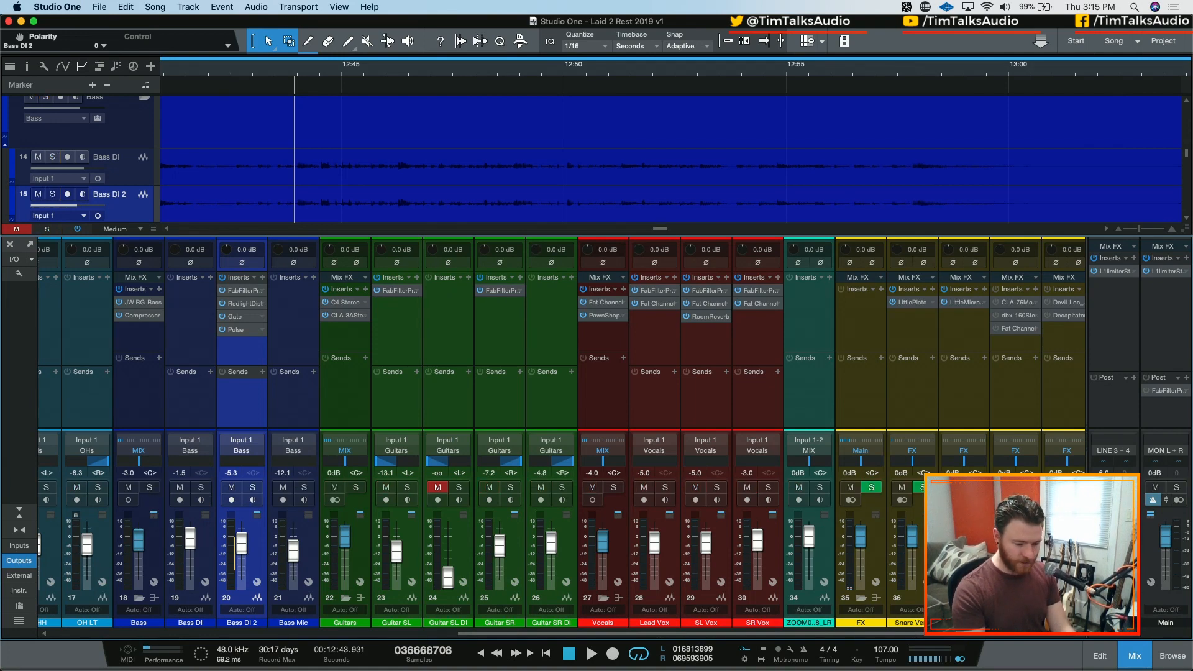
left_click(709, 403)
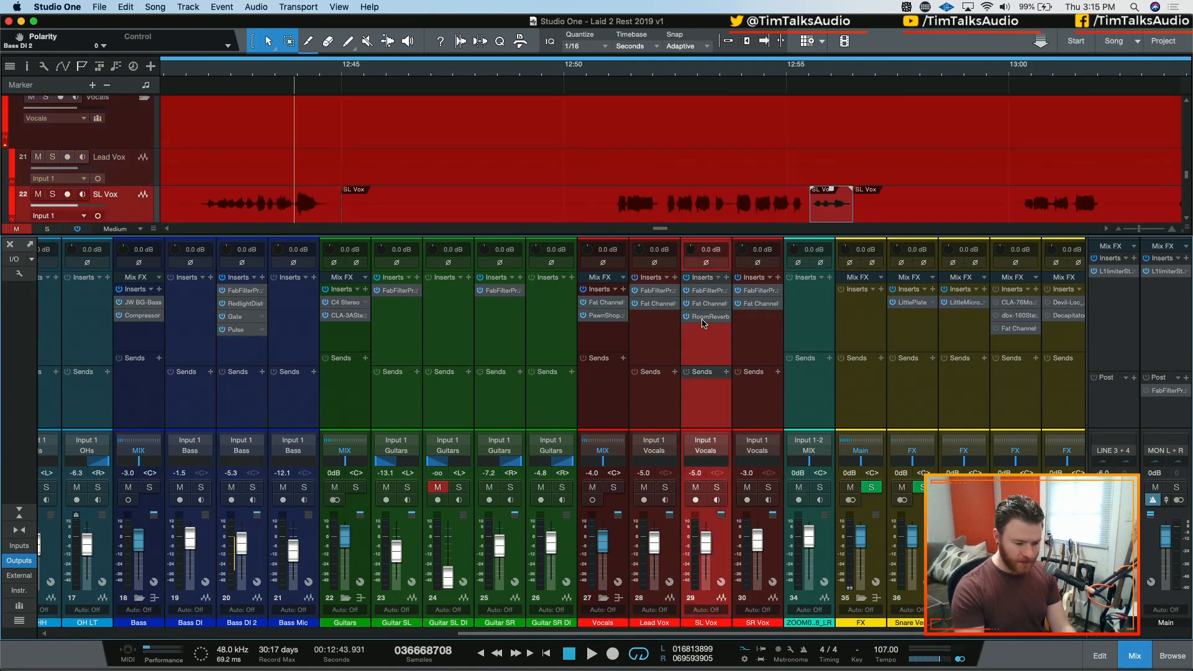
left_click(608, 69)
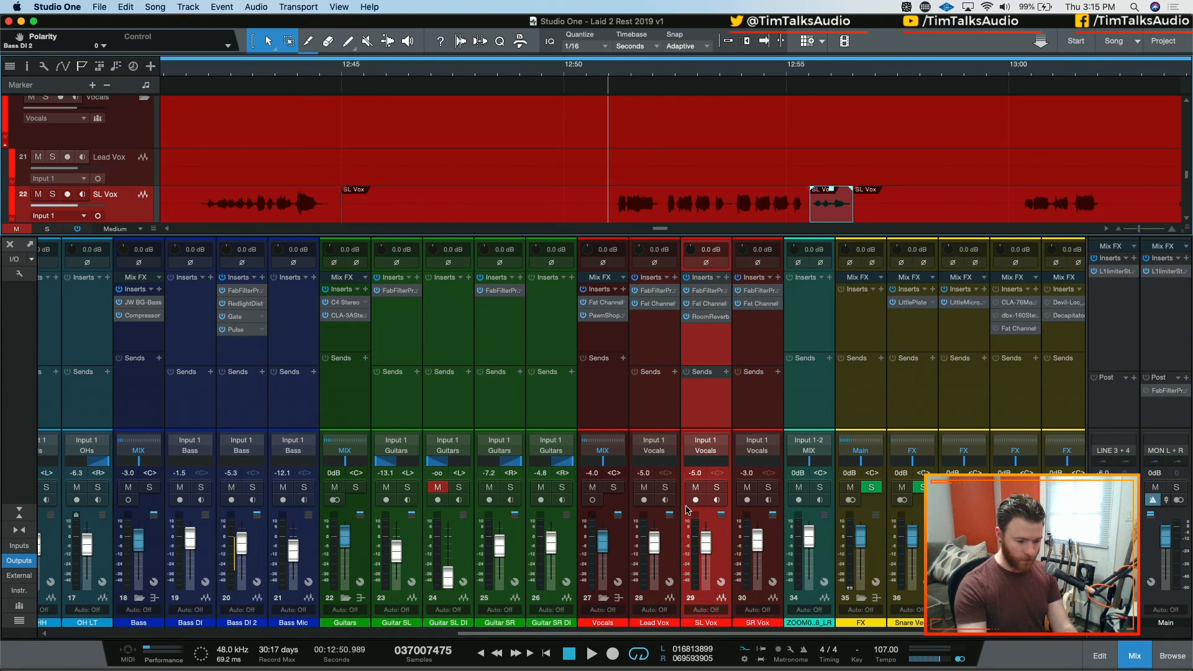
Step: Bypass the Room Reverb on SL Vox, play the phrase in the mix and solo the channel to hear it dry
left_click(687, 318)
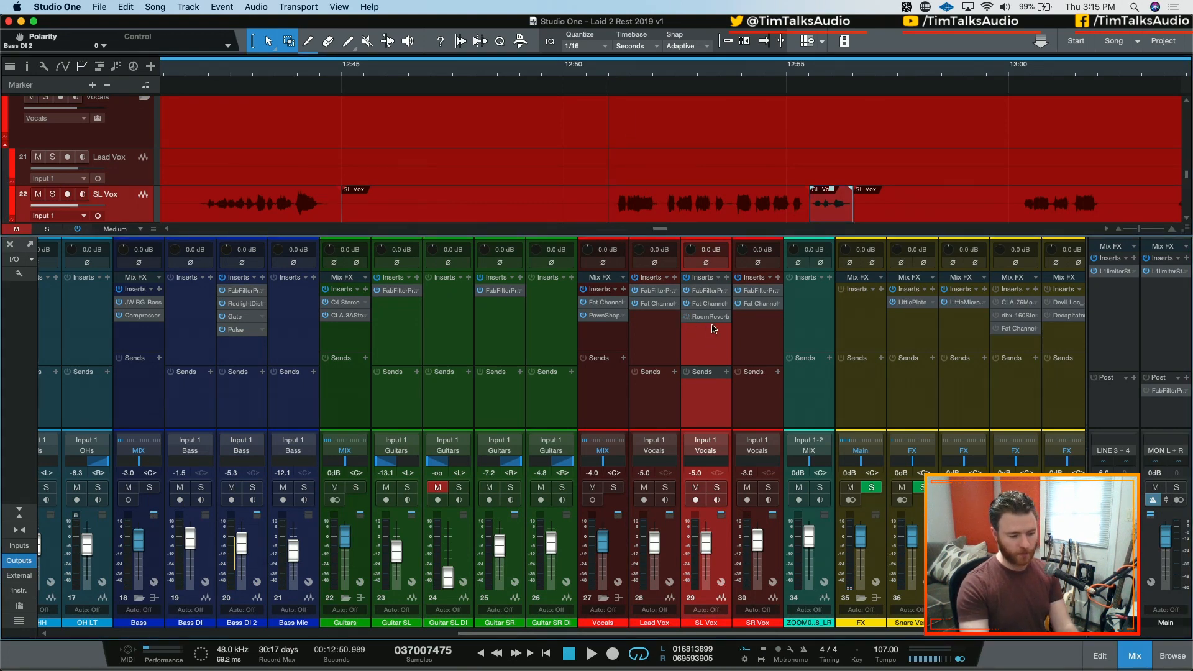
key("space")
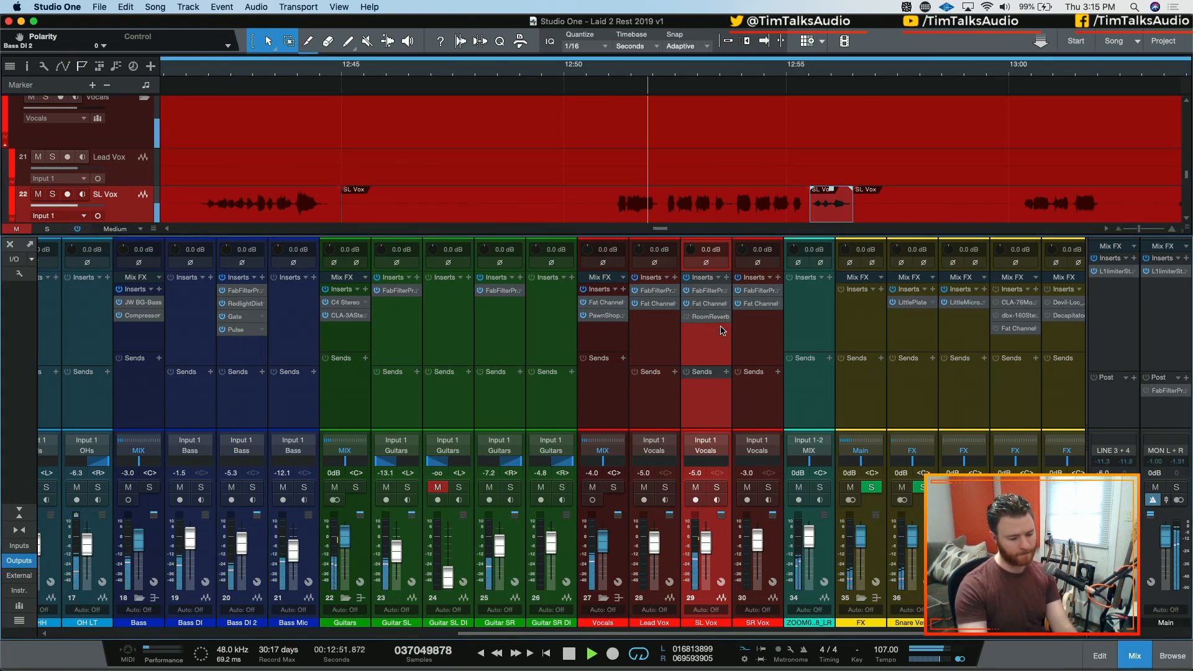
key("s")
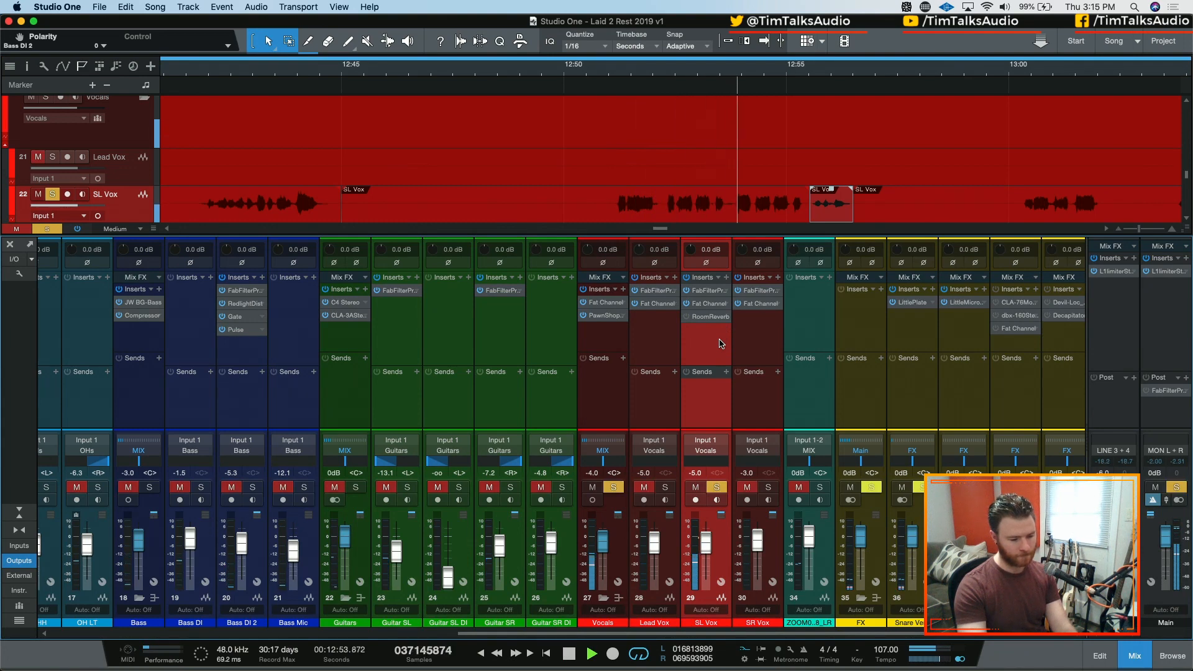
key("space")
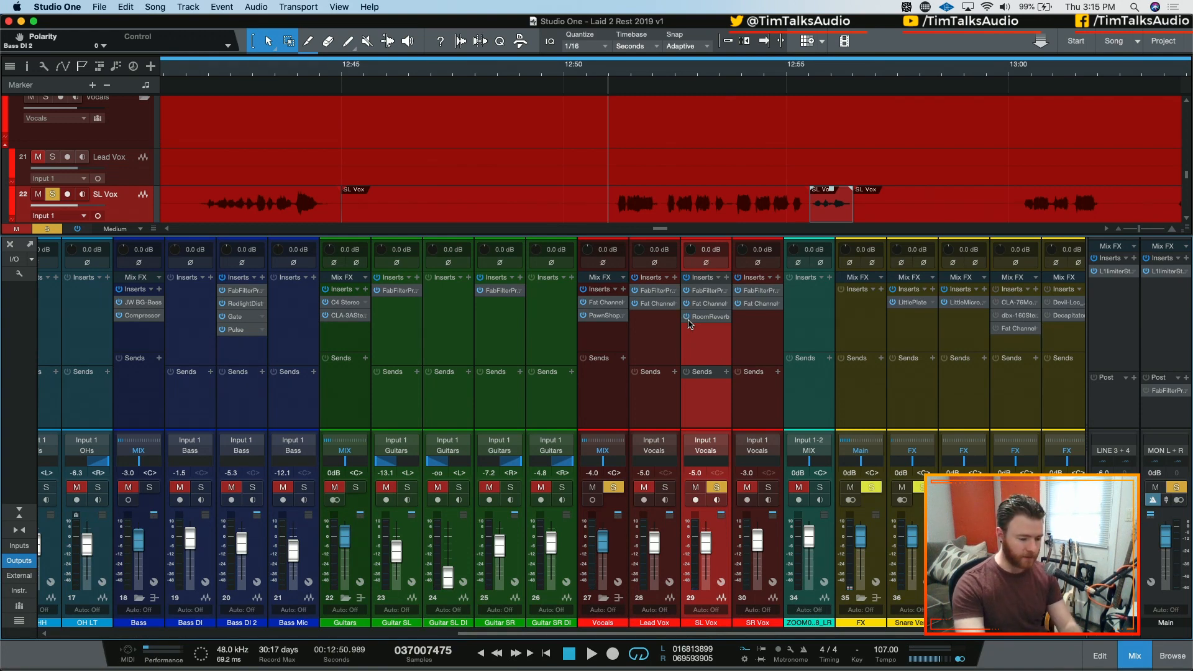
Step: Open the Room Reverb on SL Vox and play the soloed phrase from about 12:51 with the reverb on
left_click(718, 318)
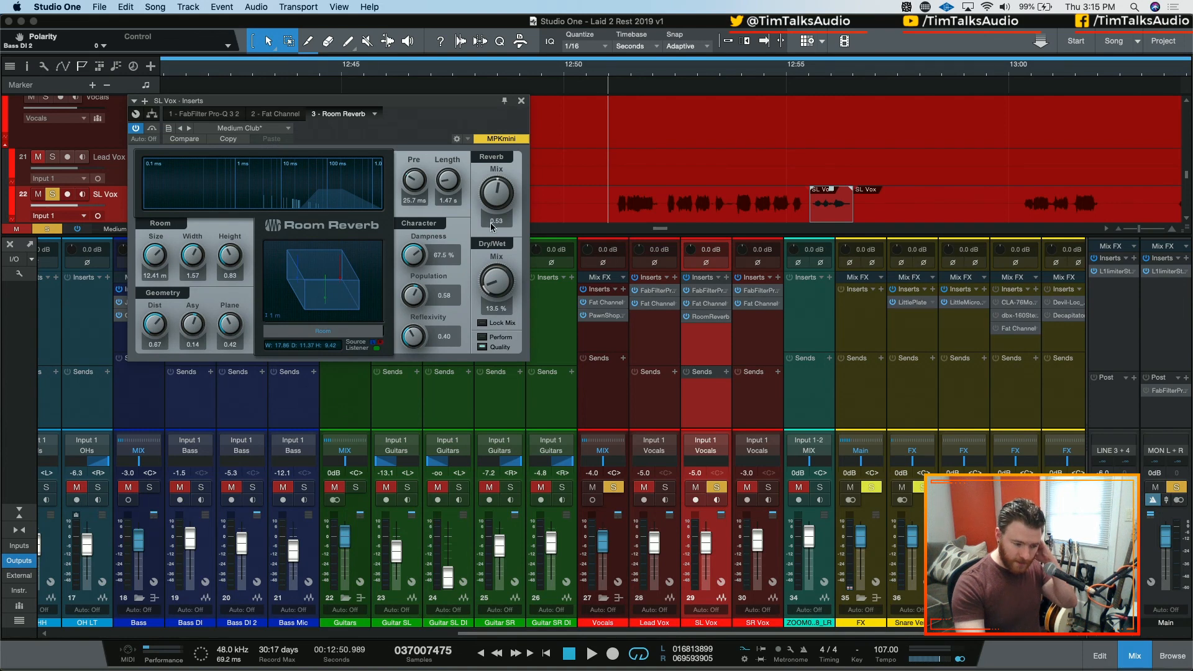
key("space")
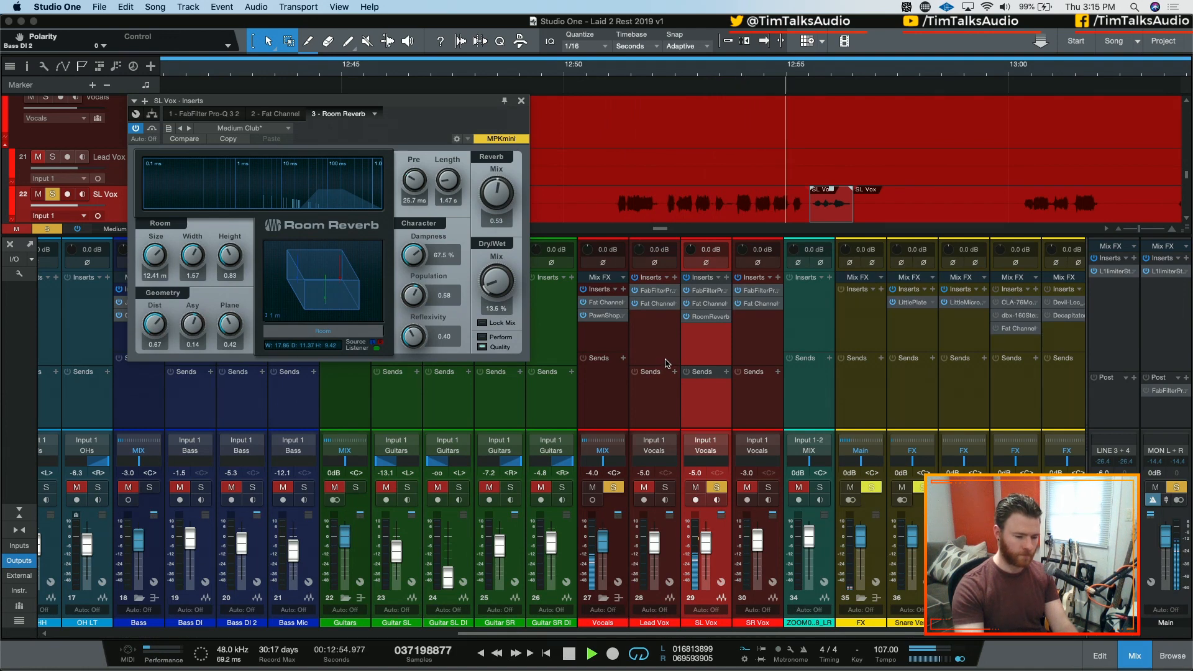
key("space")
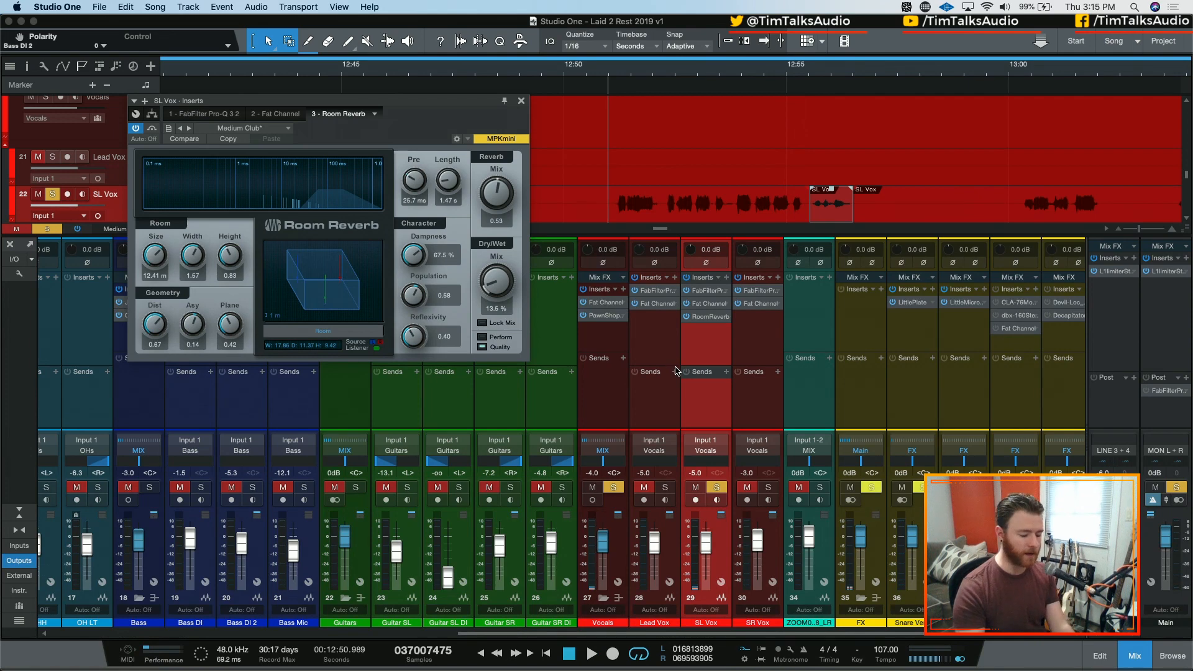
Step: Clear the SL Vox solo and set its Room Reverb's Dry/Wet mix to about 9 %, checking the phrase in the full mix
key("s")
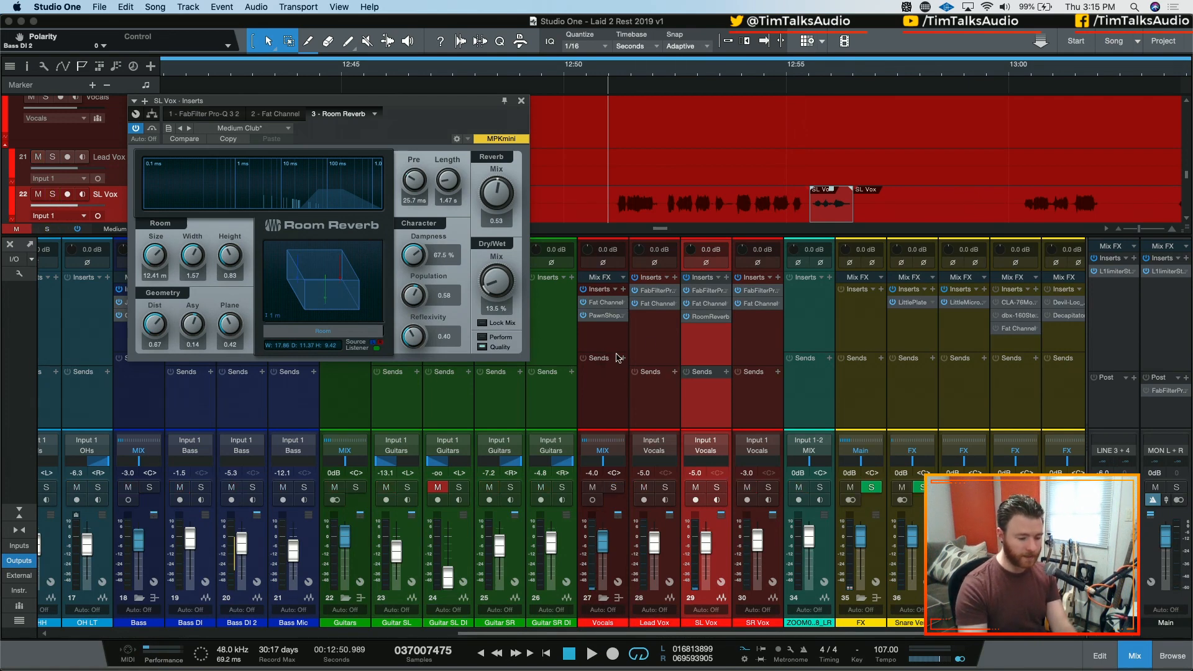
key("space")
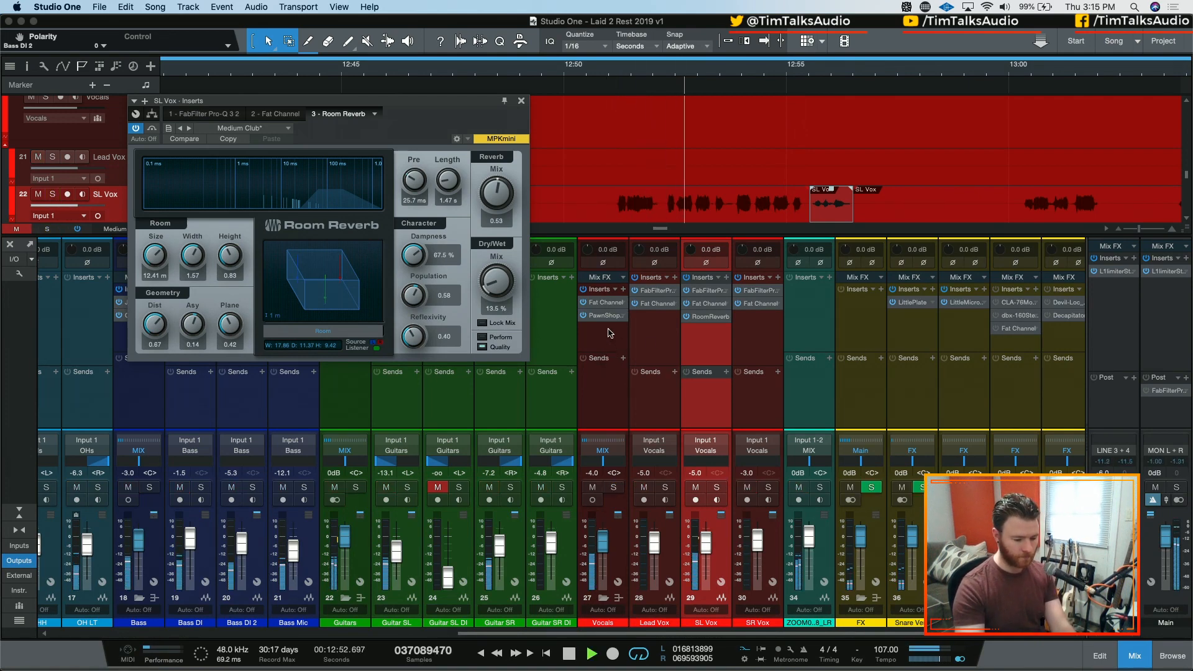
key("space")
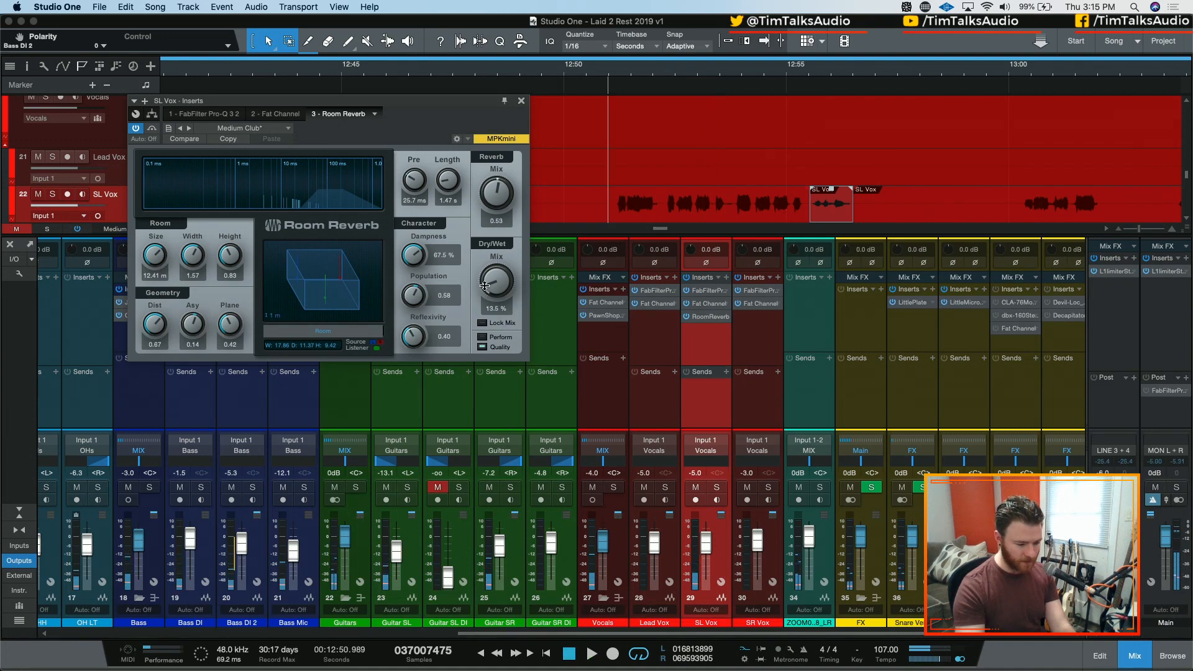
left_click_drag(485, 286, 485, 296)
key("space")
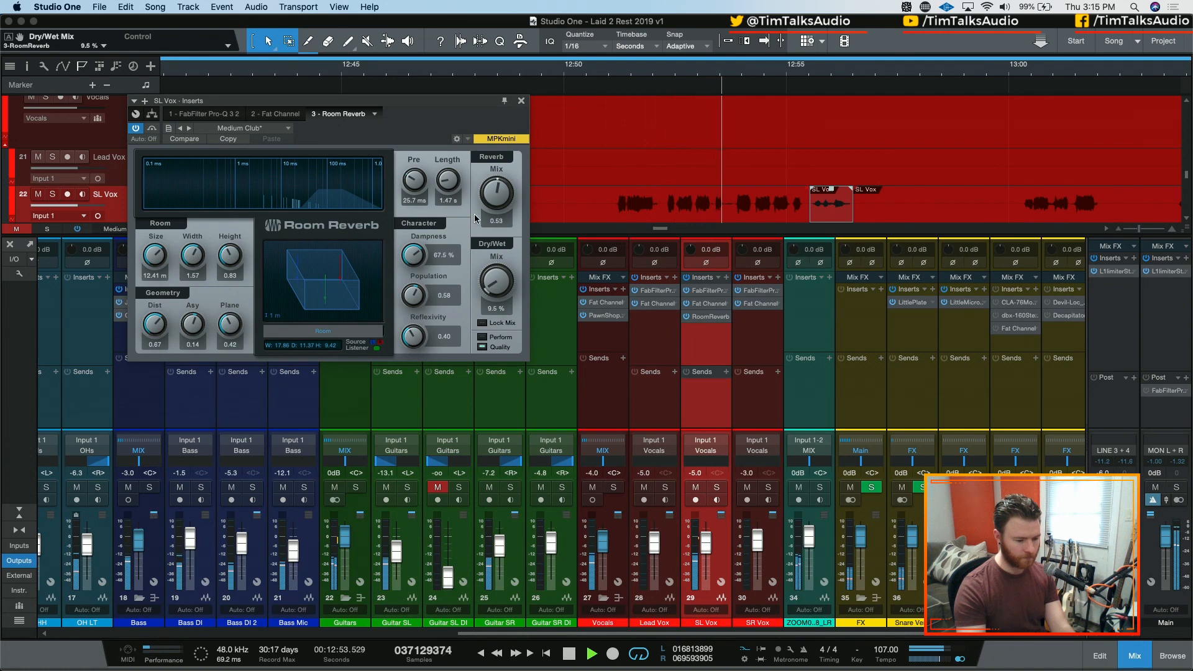
key("space")
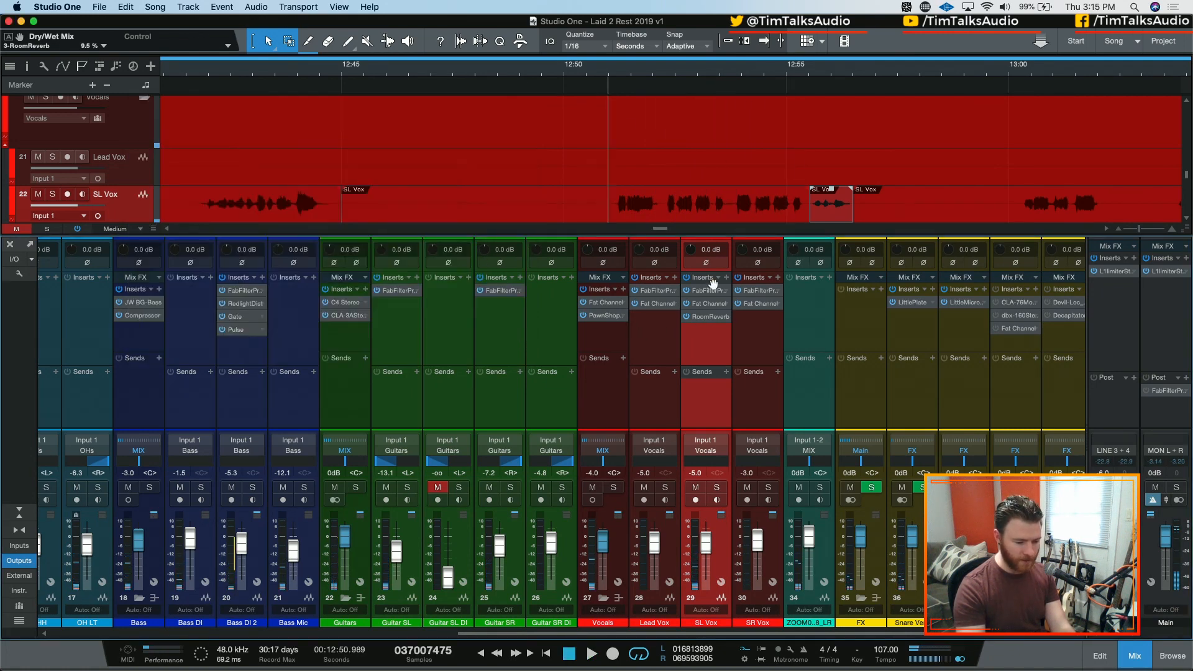
left_click(521, 100)
Step: Examine the Fat Channel and Pawn Shop Comp settings on the Vocals bus and play the phrase through them
left_click(608, 305)
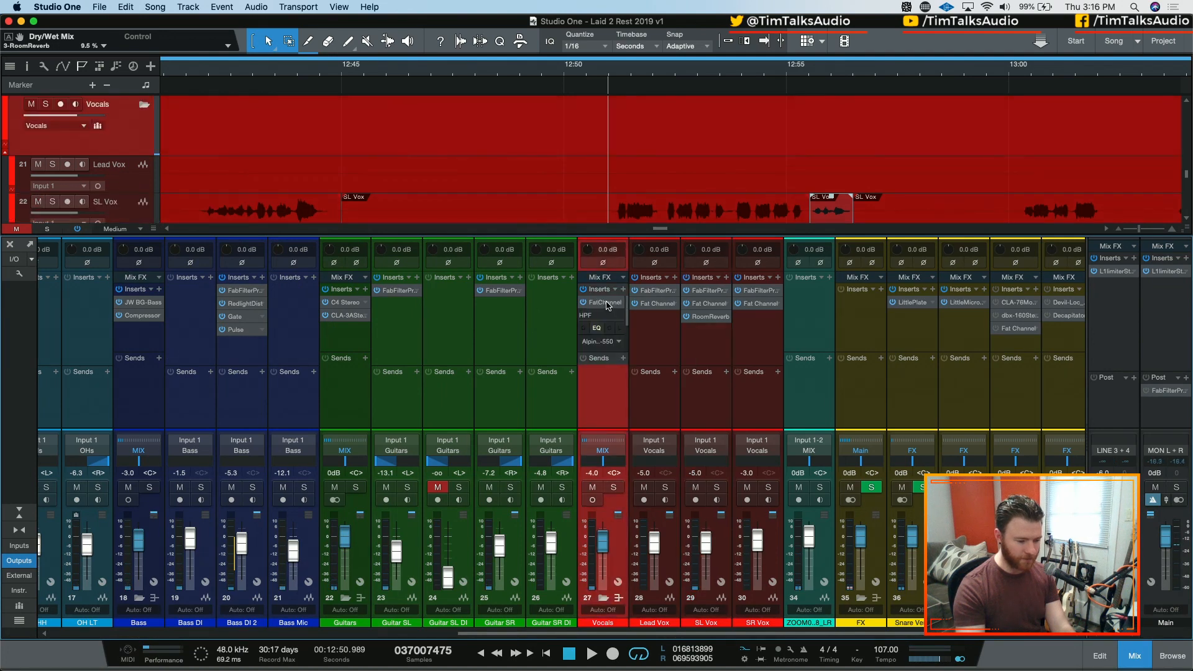
left_click(606, 303)
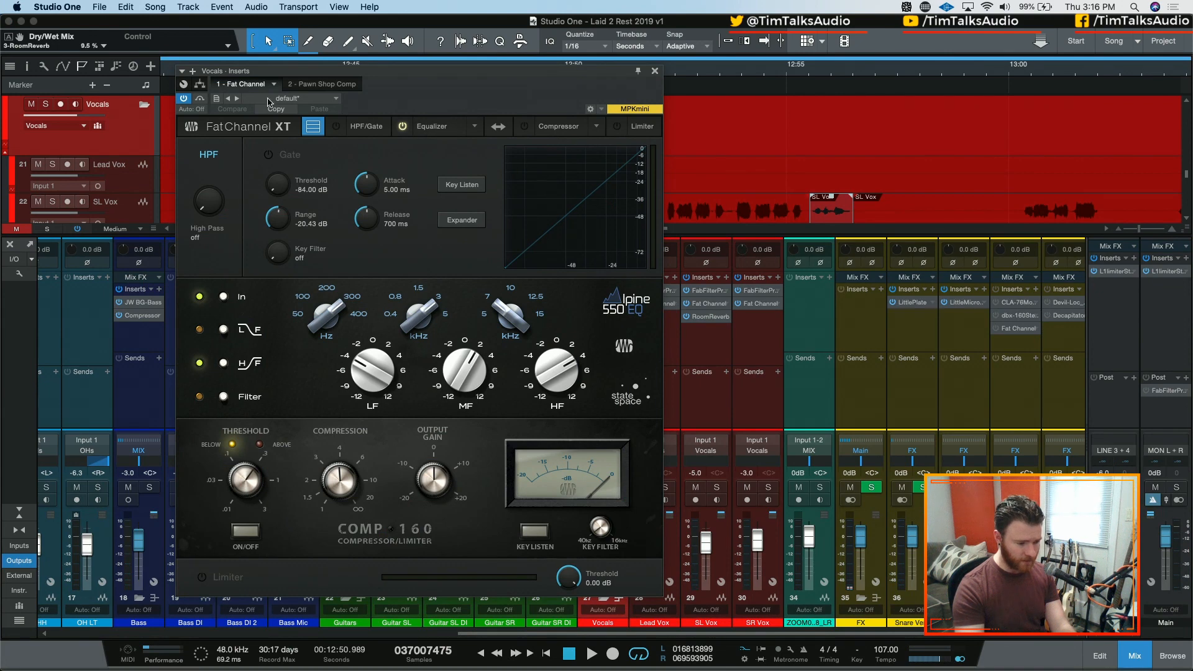
left_click(320, 84)
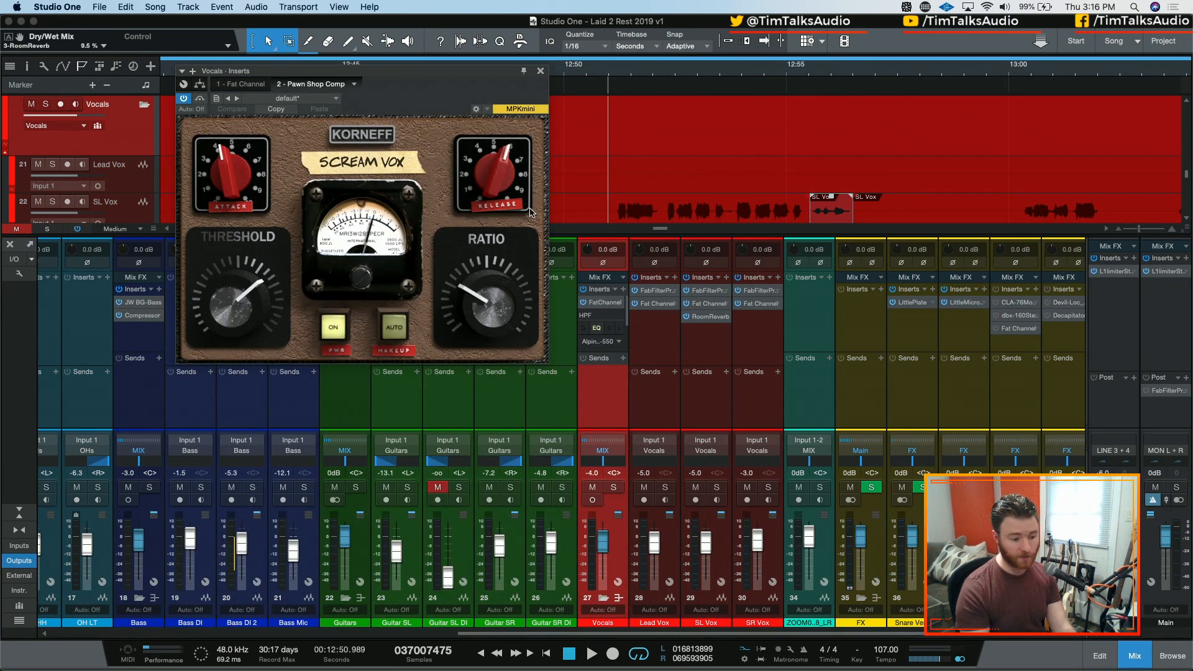
key("space")
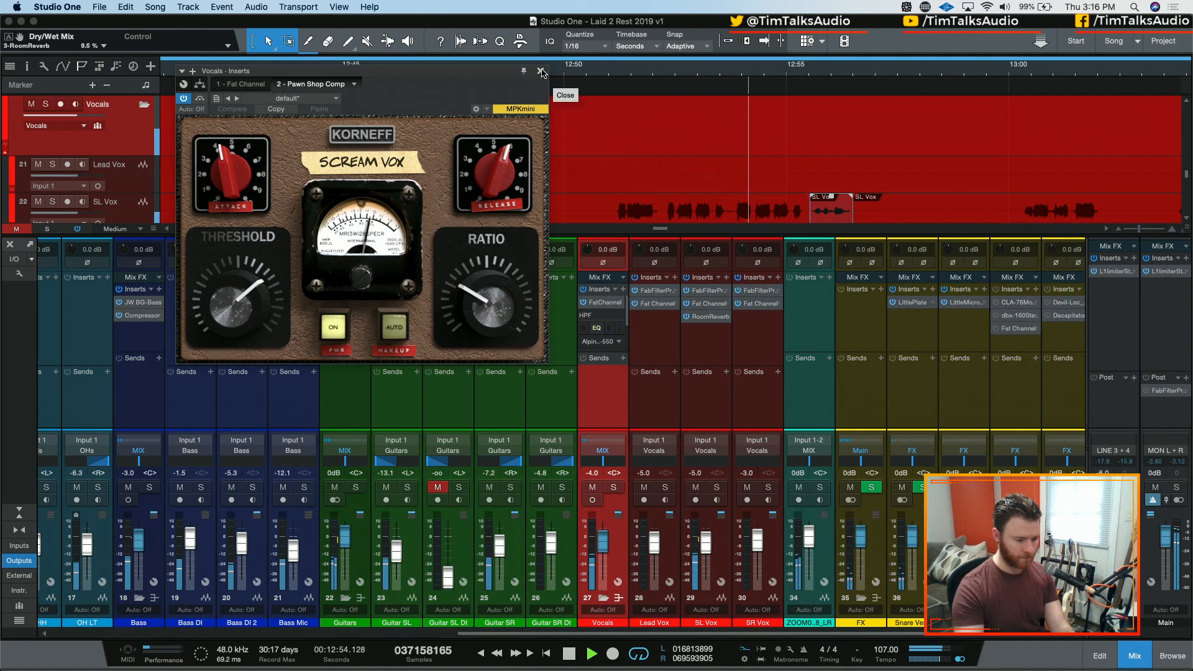
key("space")
left_click(668, 345)
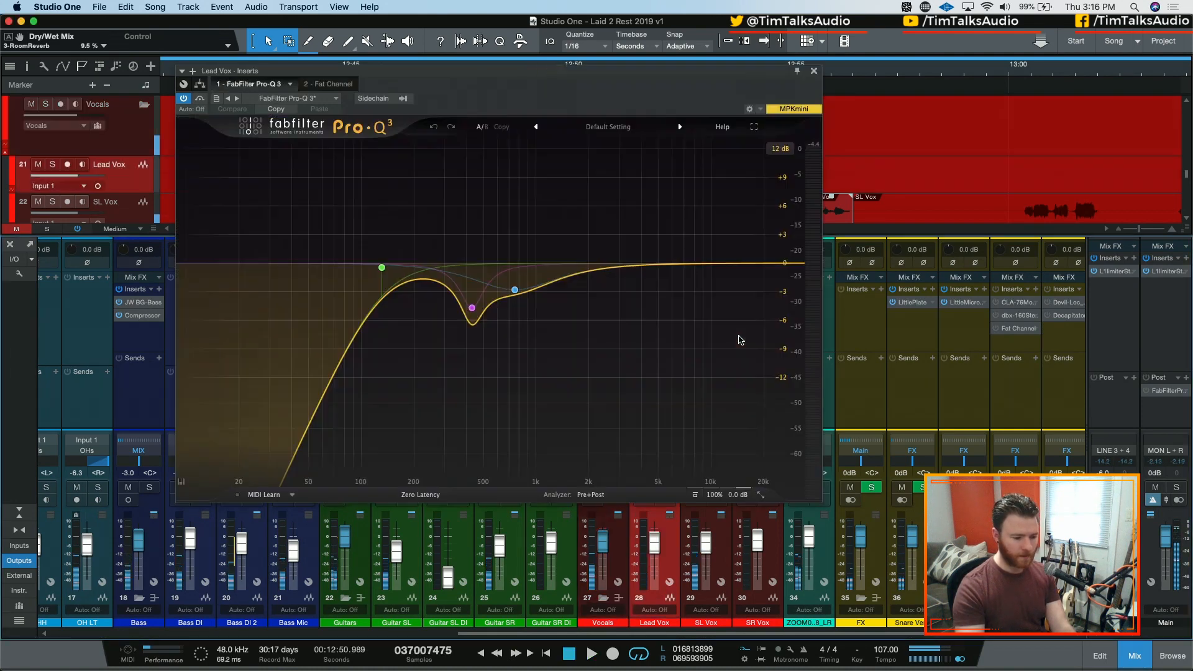
left_click(810, 71)
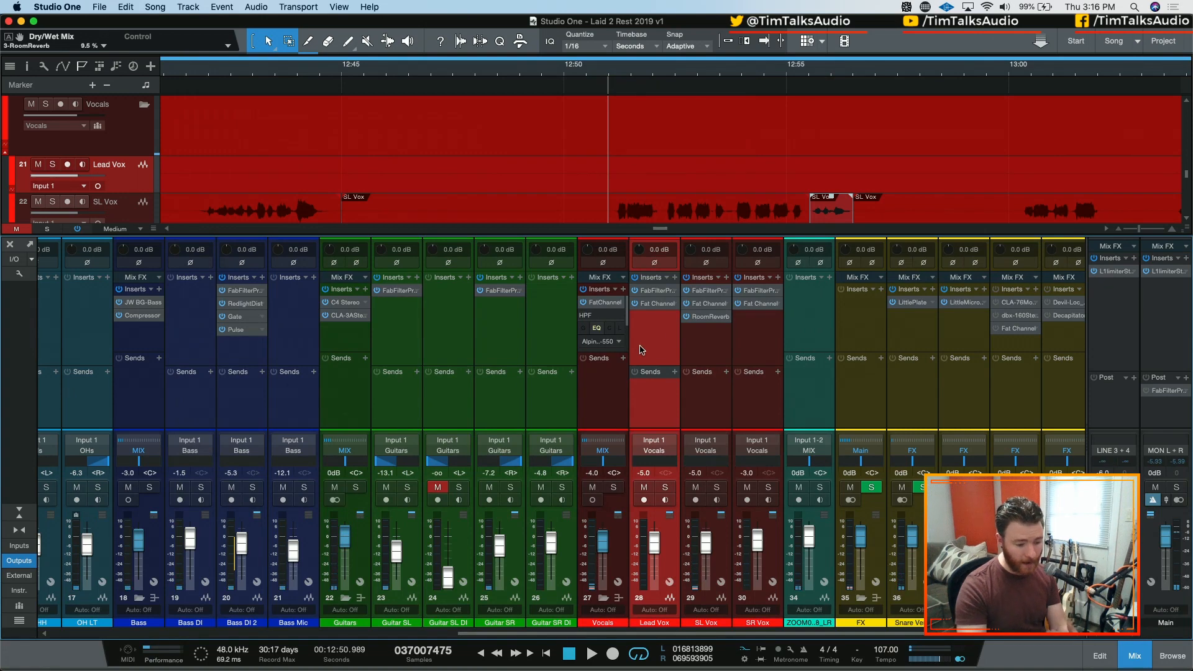
left_click(611, 304)
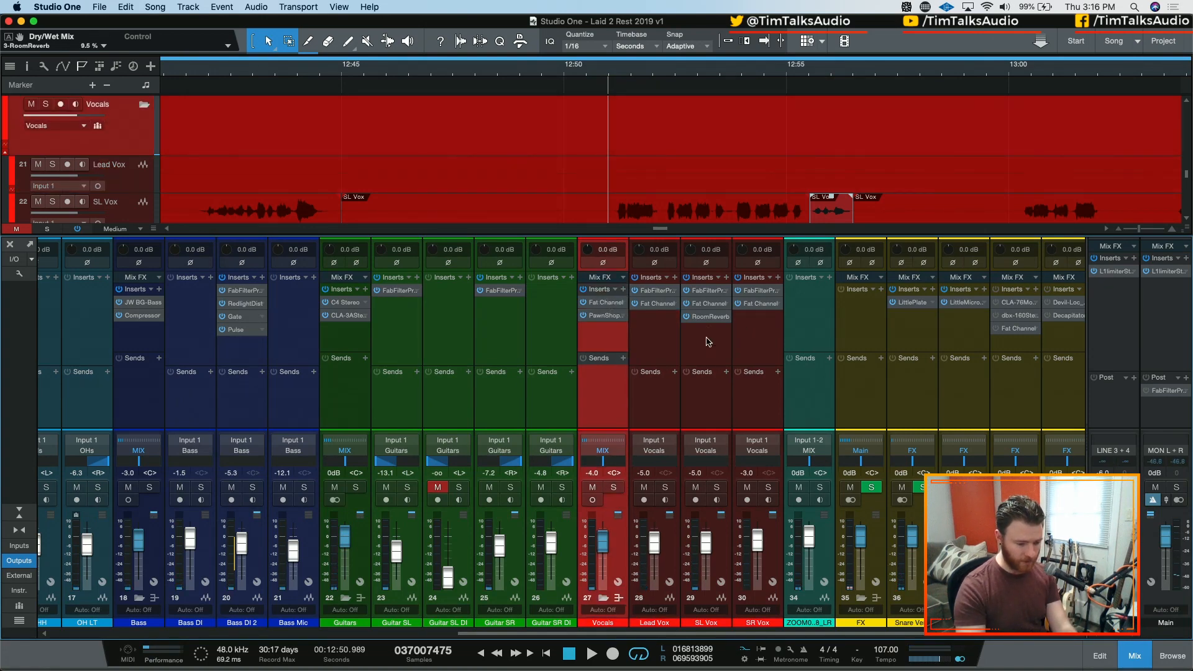
Step: Copy the Room Reverb with its settings from SL Vox to the Lead Vox and SR Vox channels
left_click(655, 346)
left_click(768, 333, "shift")
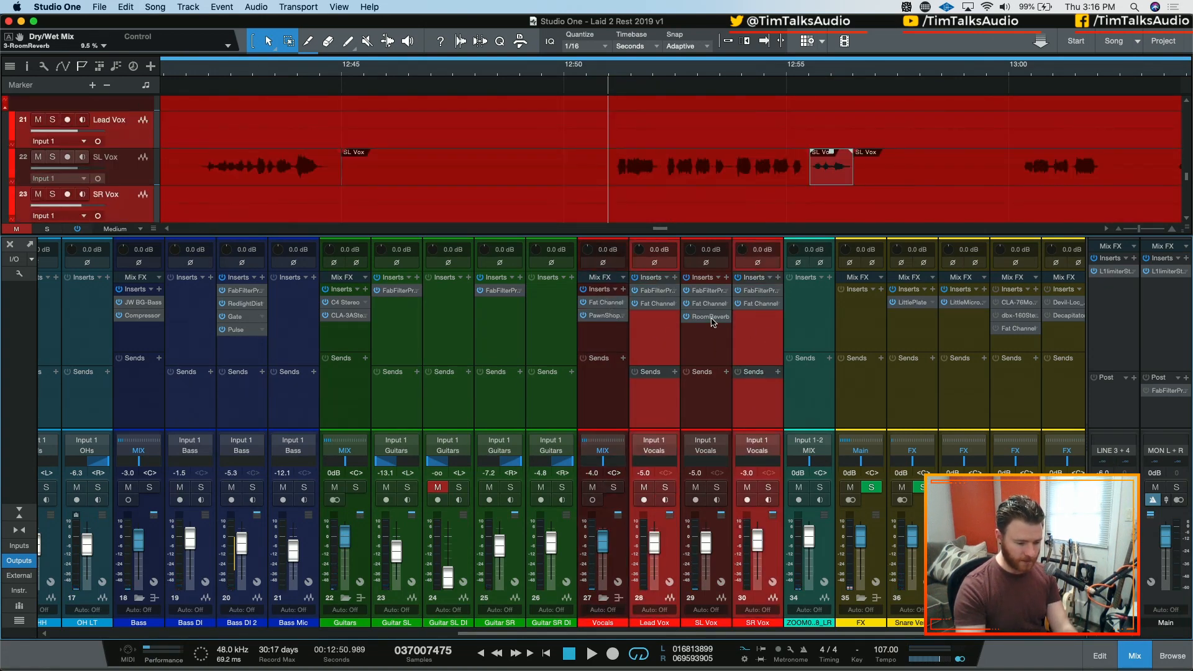
left_click_drag(713, 322, 659, 328)
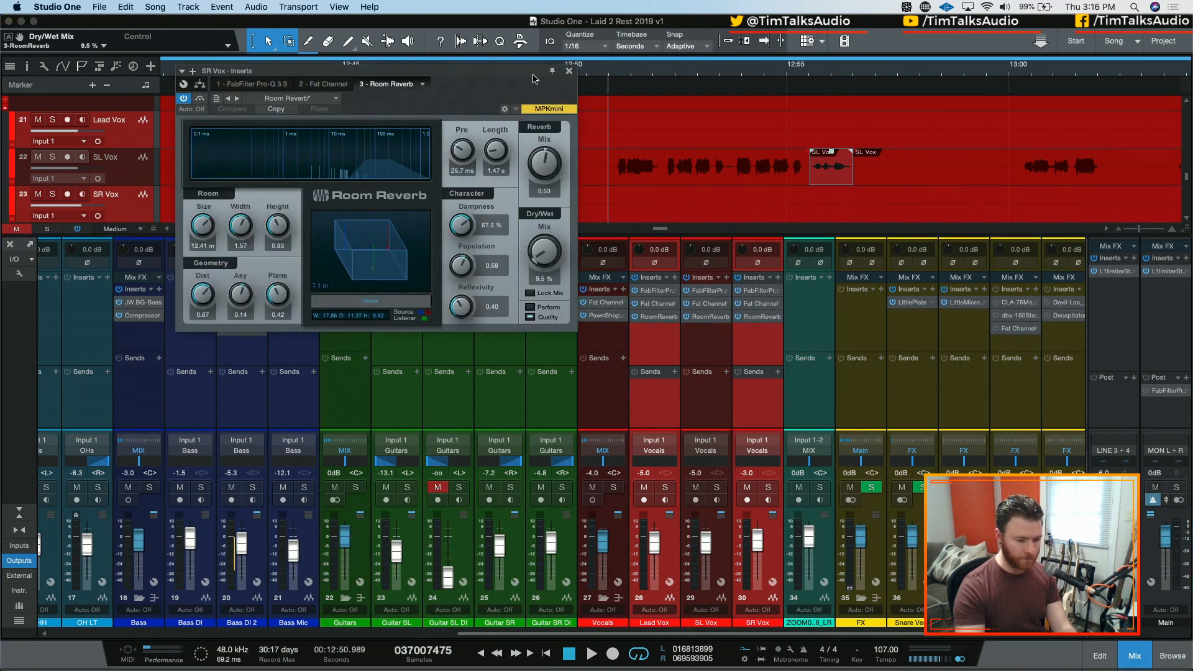
left_click(569, 72)
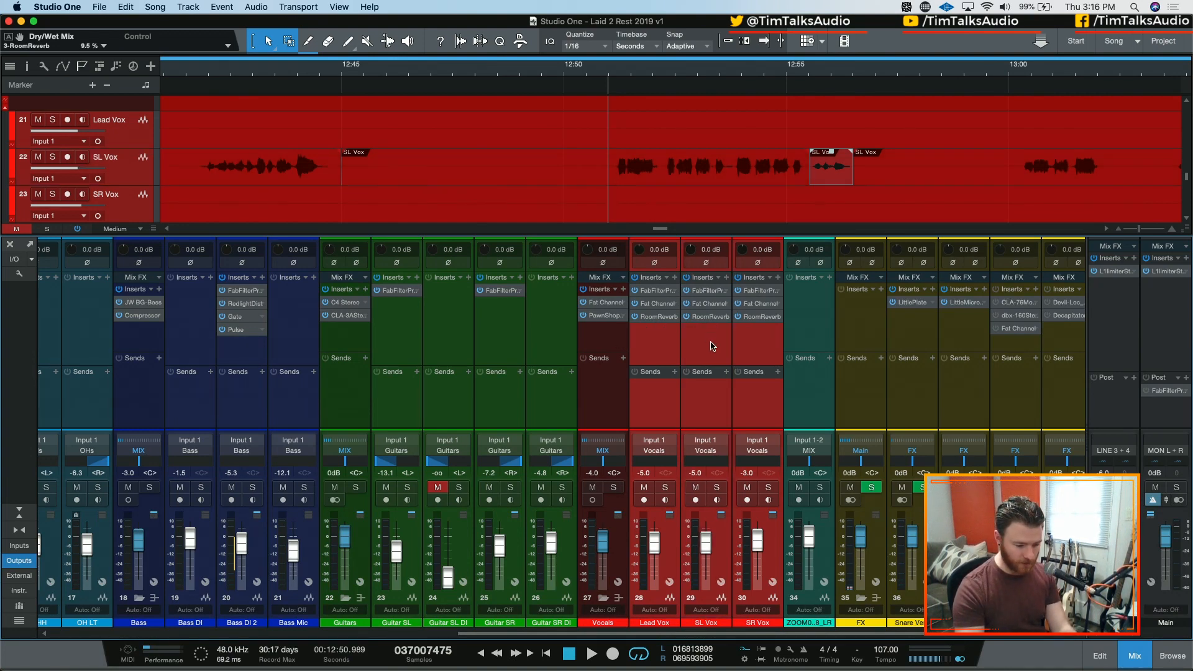
Step: Copy the SL Vox Room Reverb to the Vocals bus, bypass it on the individual vocal channels and open the bus copy
left_click_drag(693, 323, 604, 342)
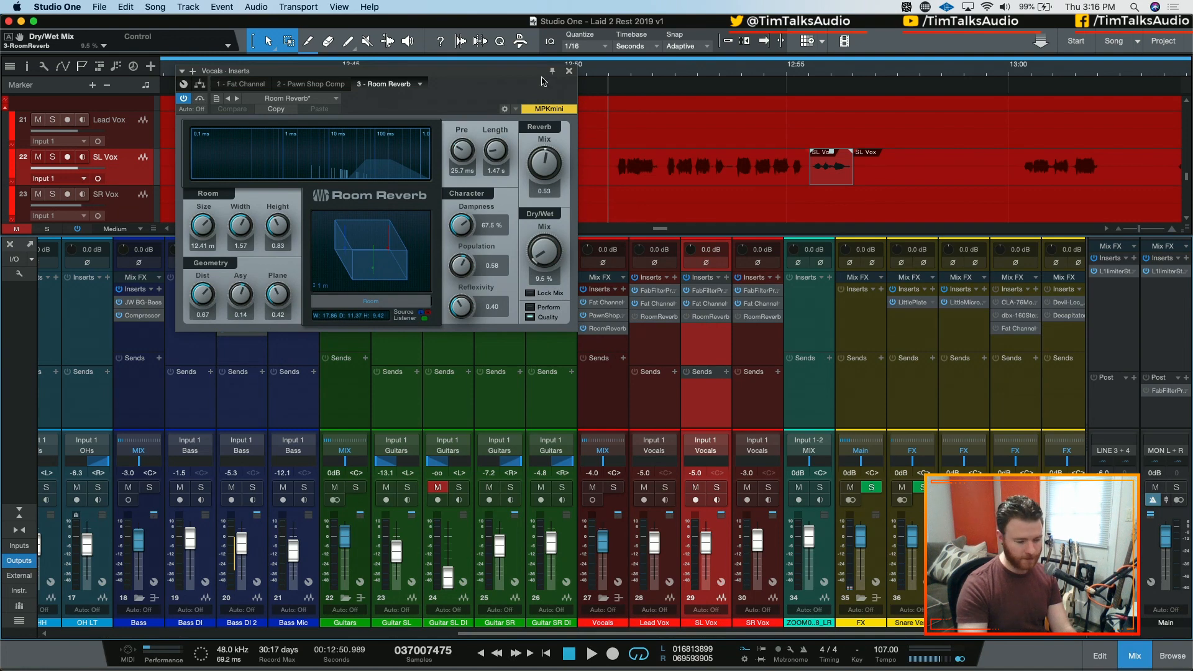
left_click(568, 71)
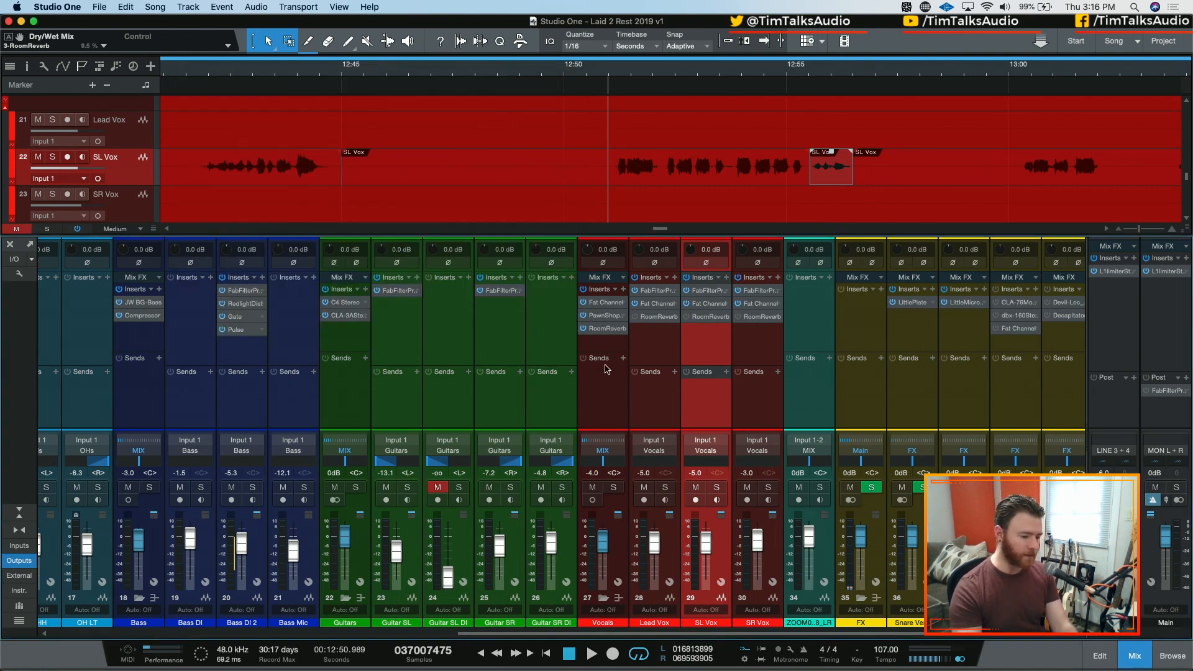
left_click(609, 329)
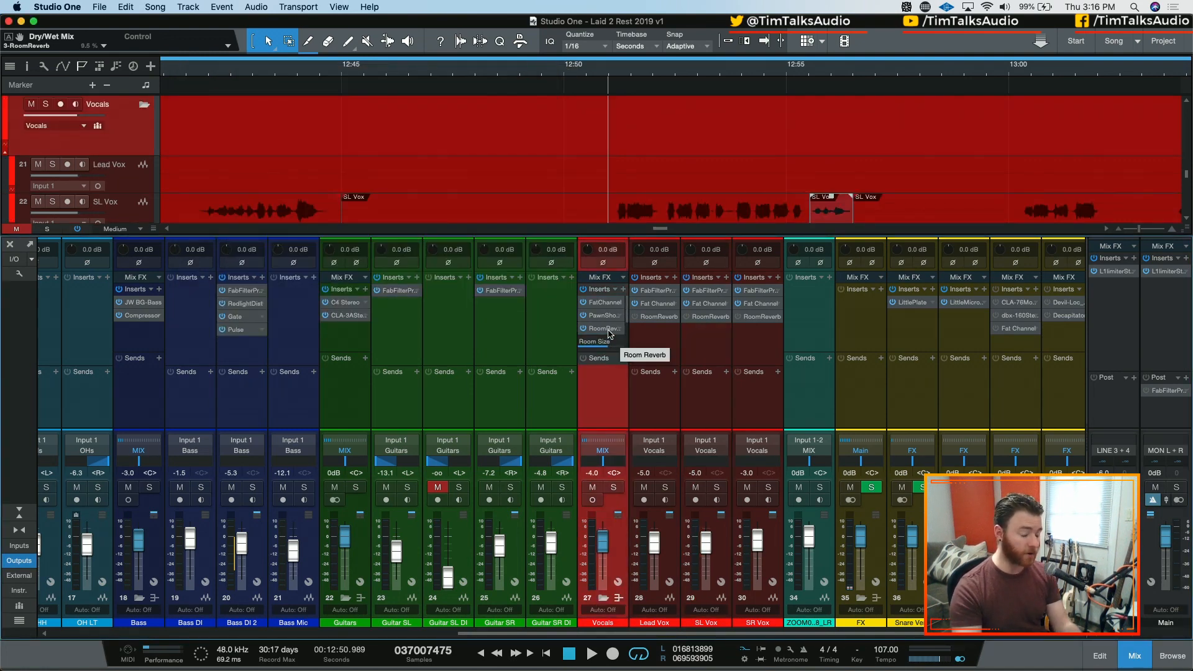
left_click(609, 329)
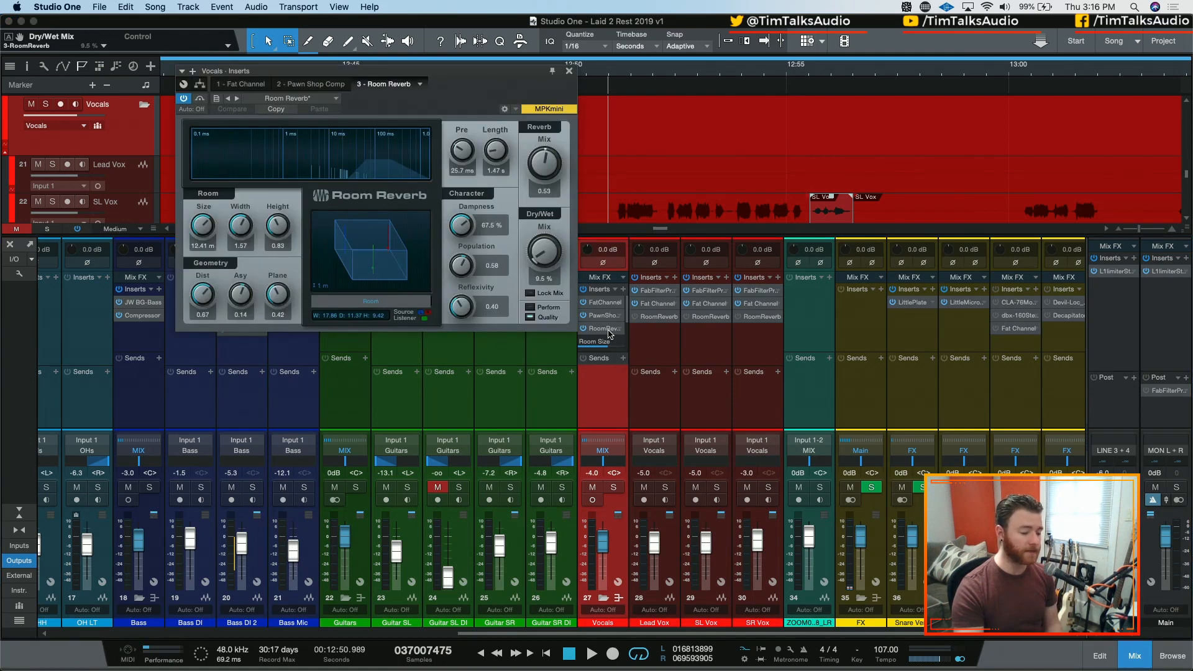
left_click(607, 330)
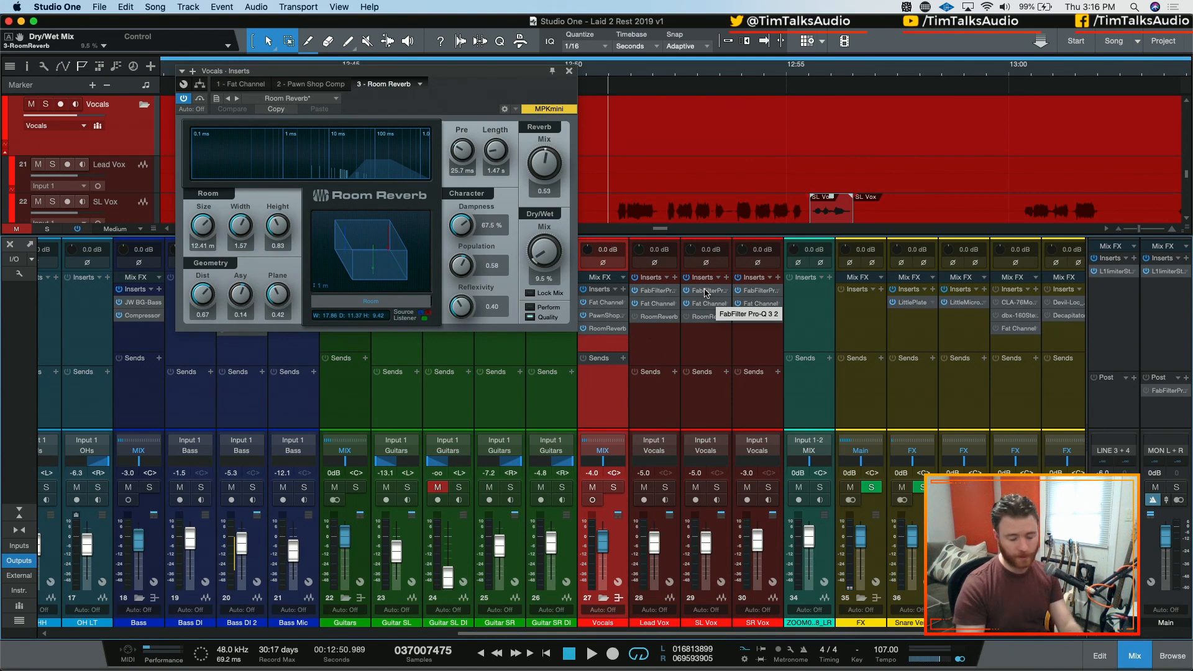
Step: Play the phrase from about 12:51 with only the Vocals bus Room Reverb on, and close its editor
key("space")
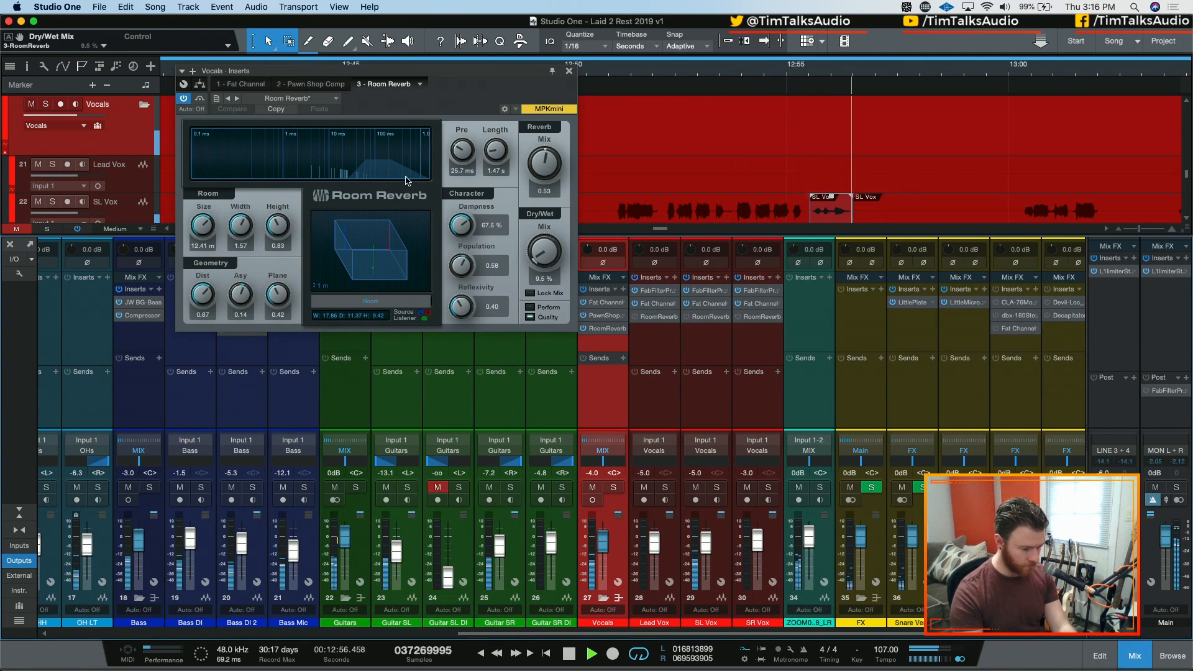
key("space")
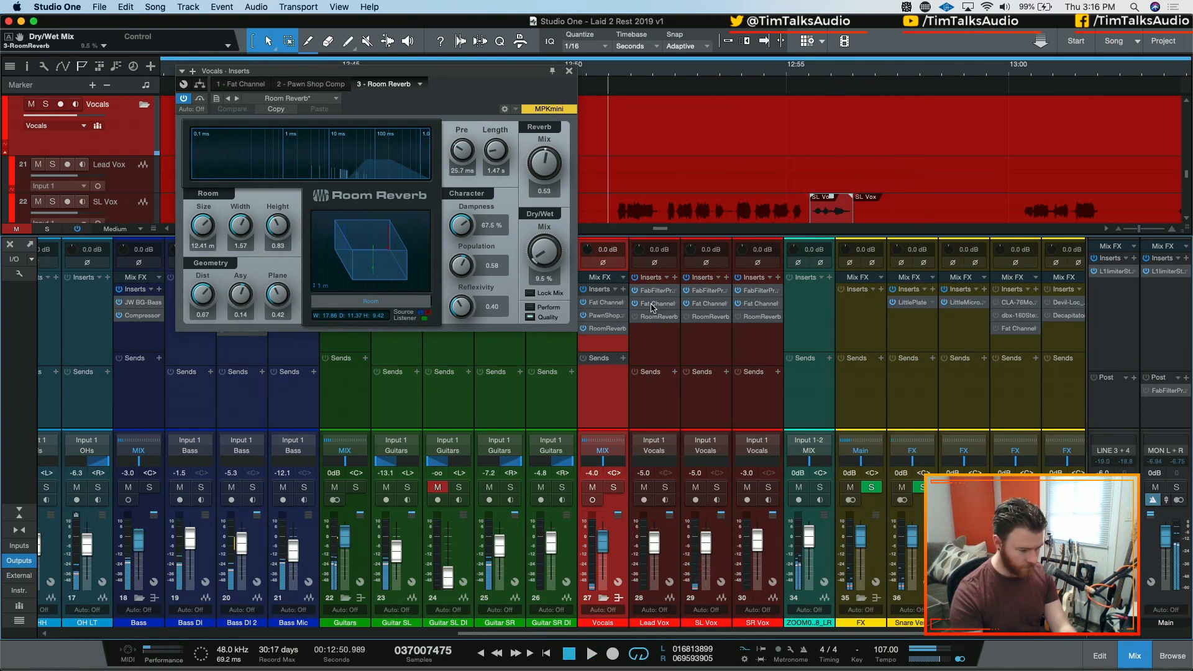
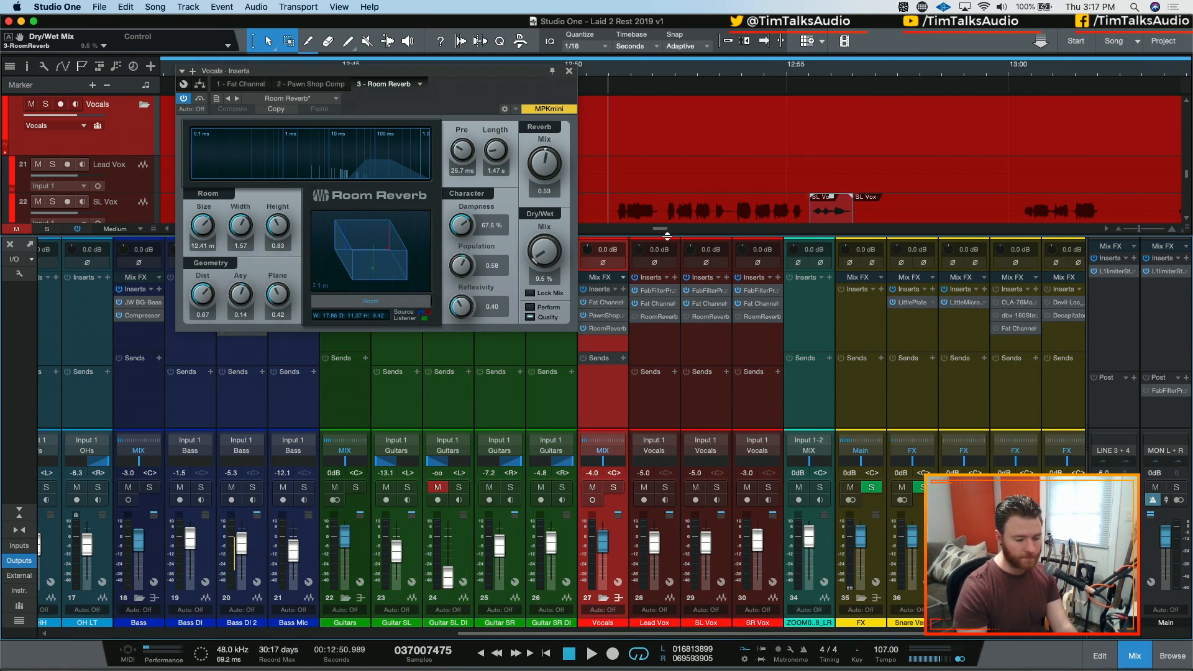
left_click(570, 71)
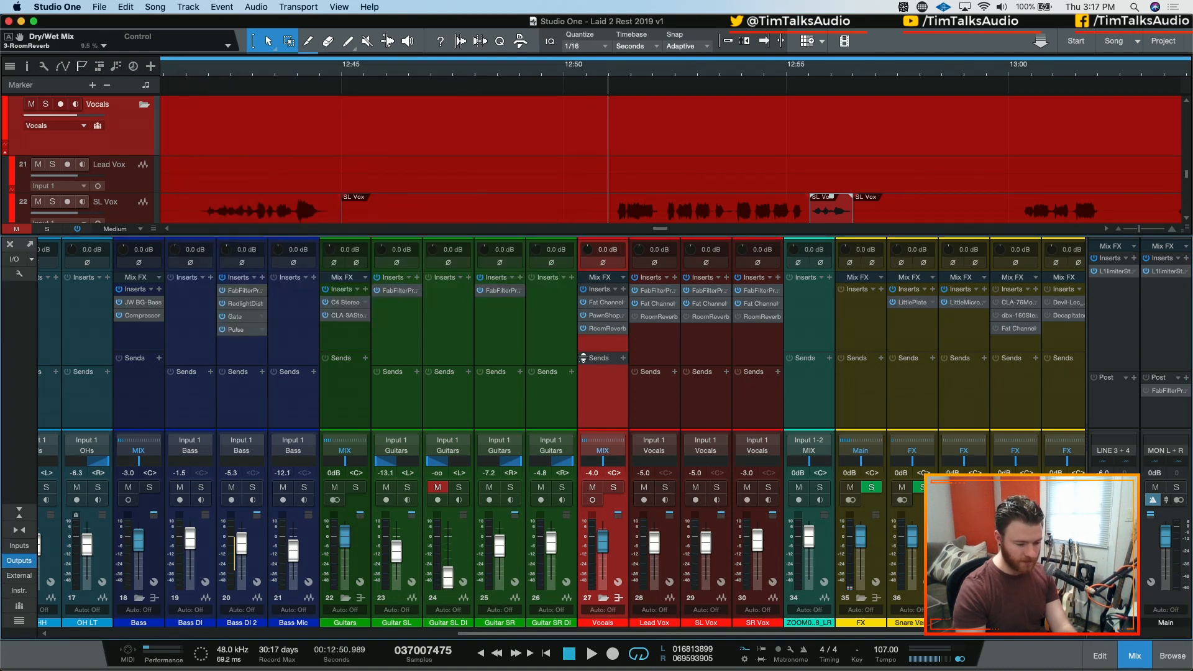
Step: Select Lead Vox, SL Vox and SR Vox, and compare the bus Room Reverb with the individual channel reverbs during playback
left_click(642, 351)
left_click(747, 331, "shift")
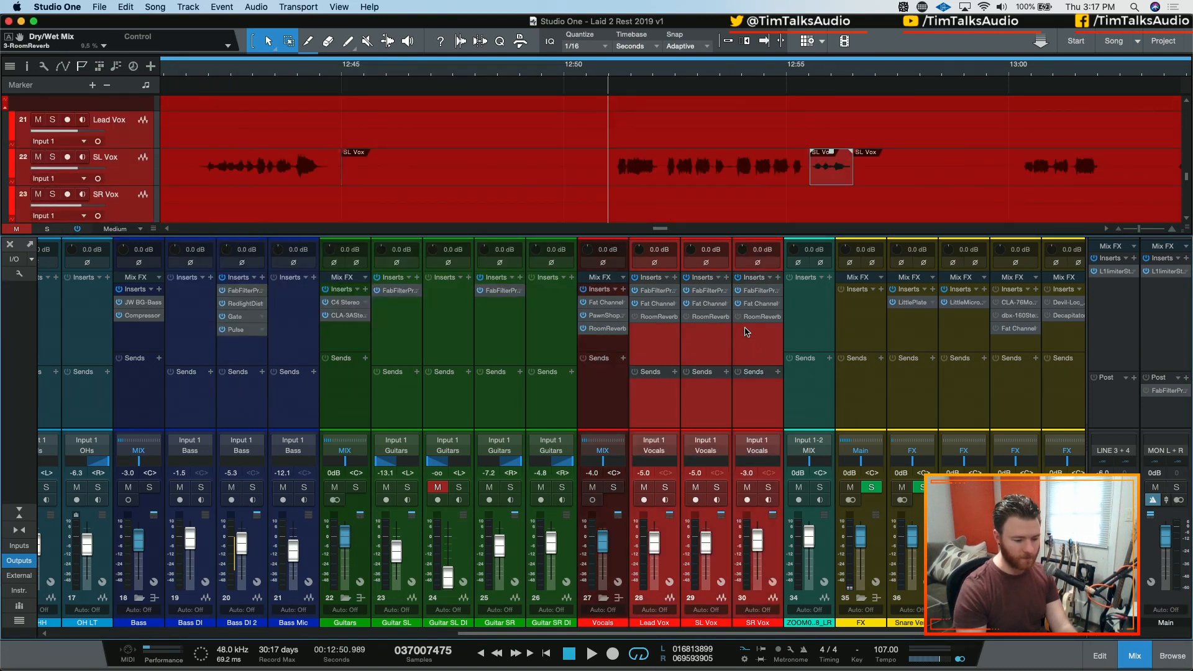
key("space")
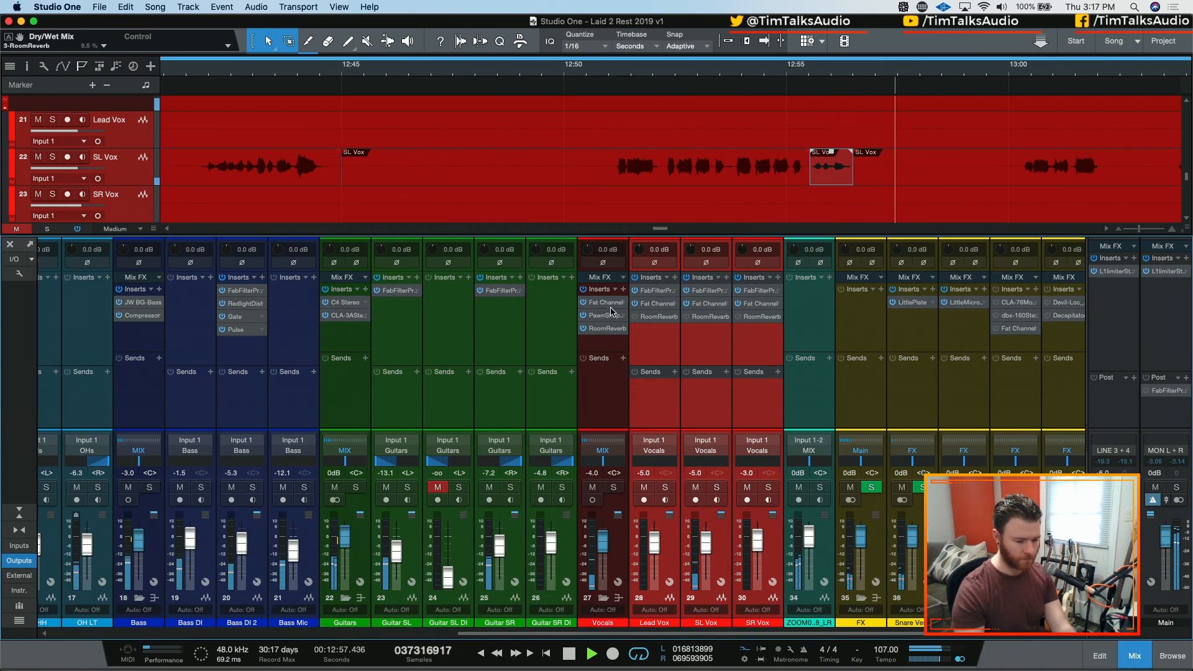
key("space")
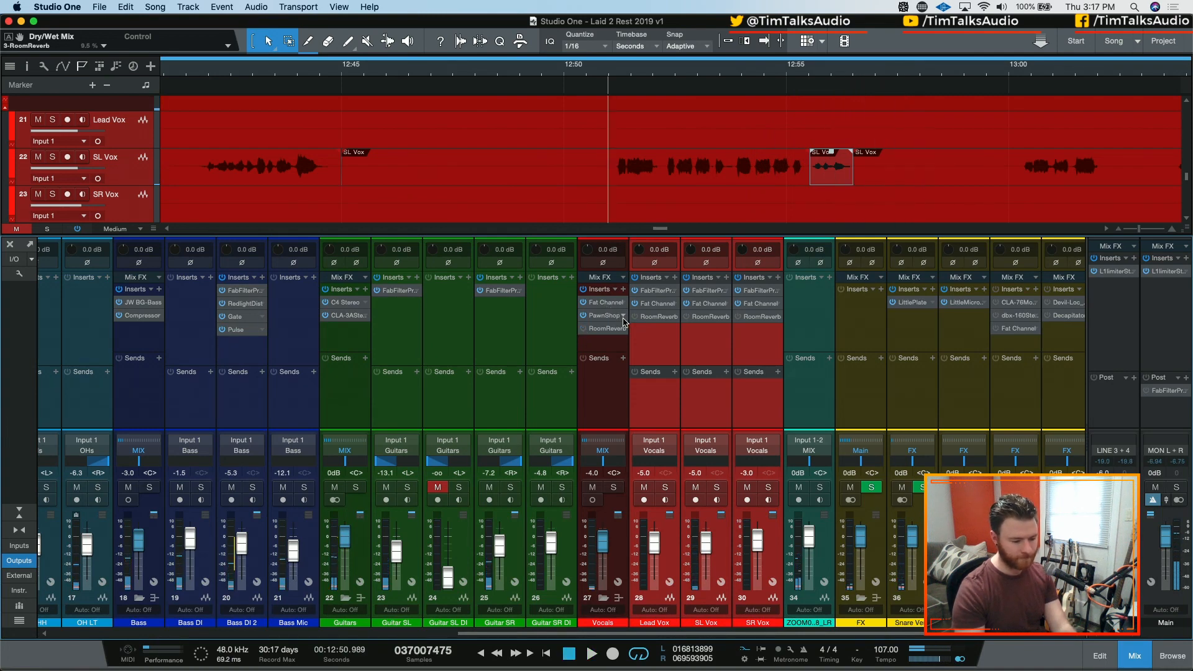
key("space")
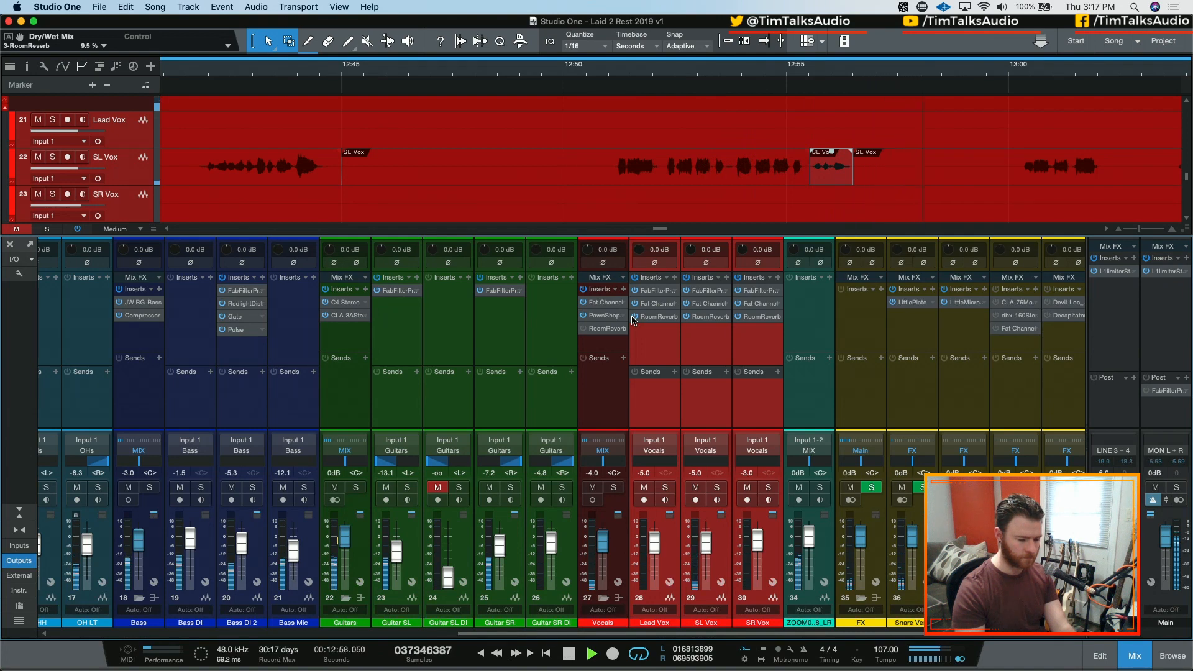
key("w")
key("space")
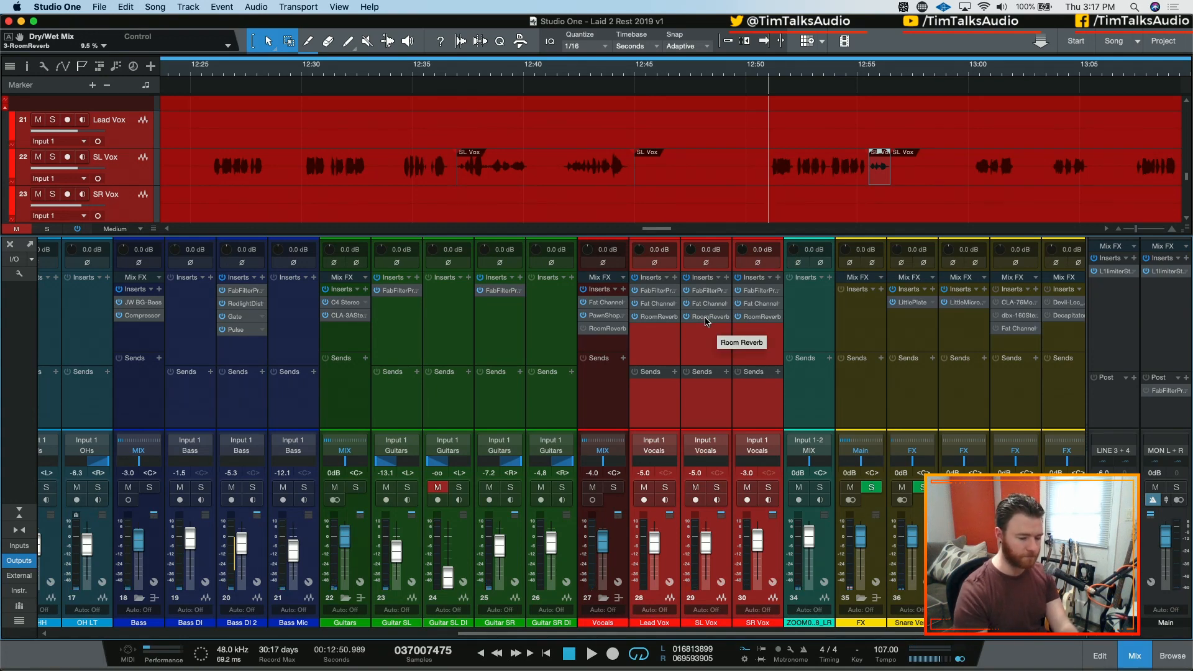
Step: Remove the Room Reverb from the Vocals bus
right_click(618, 329)
left_click(654, 460)
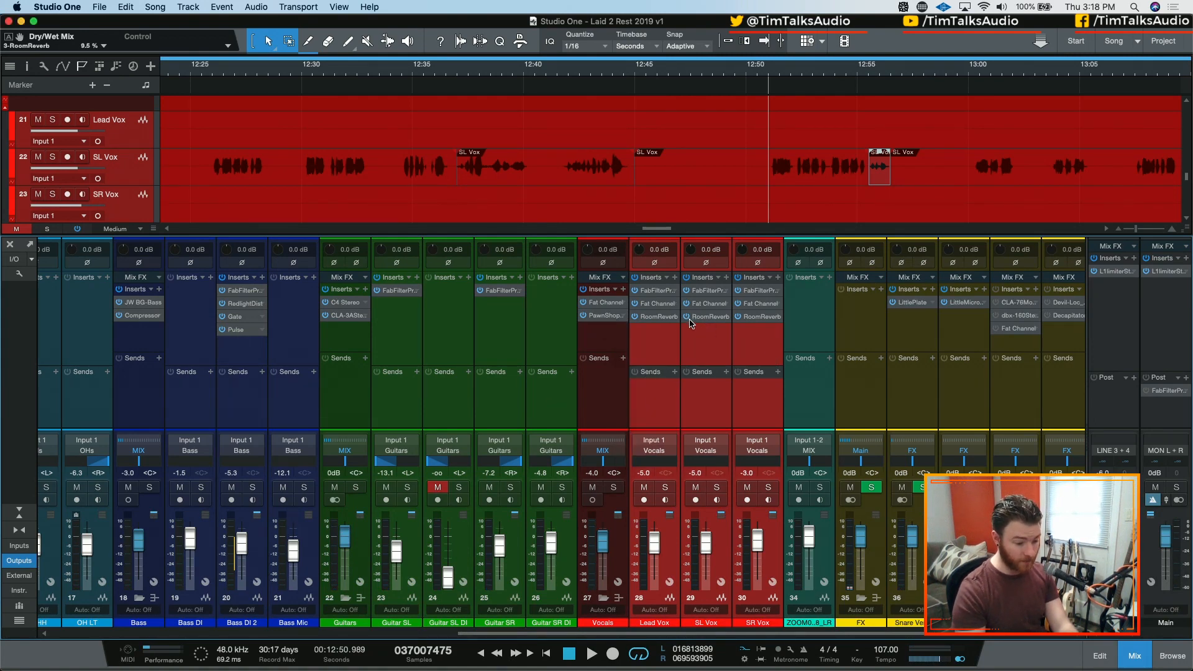
Step: Add a new bus channel beside the vocal channels, with the Vocals bus selected
left_click(623, 359)
left_click(608, 389)
left_click(608, 391)
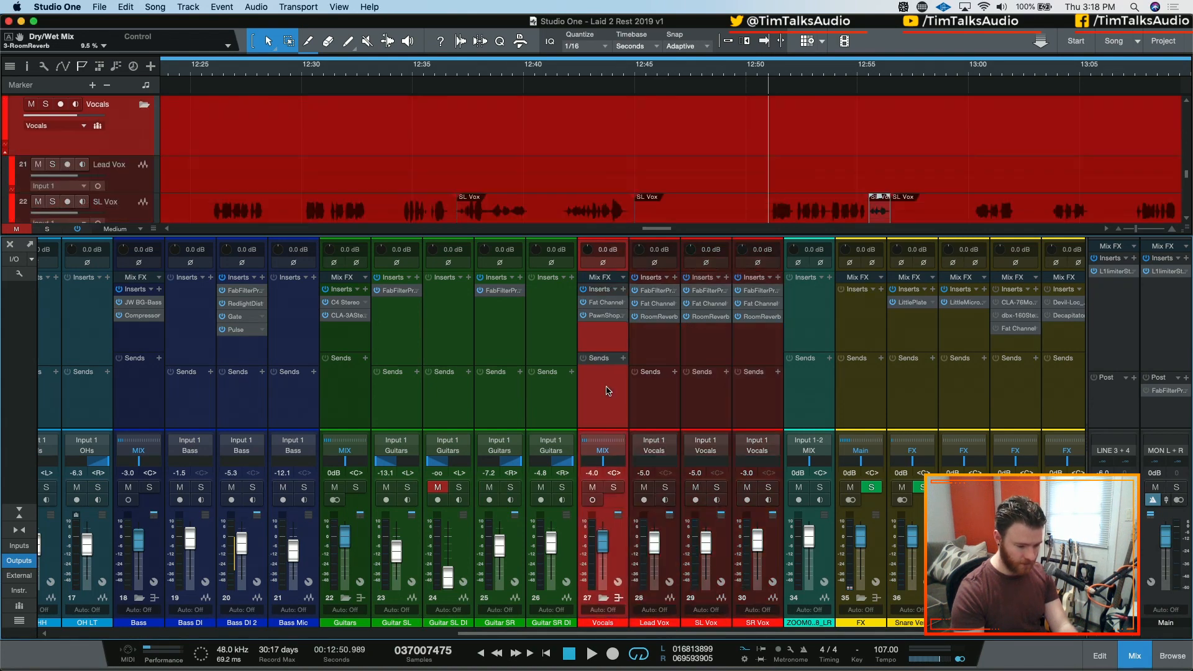
right_click(622, 413)
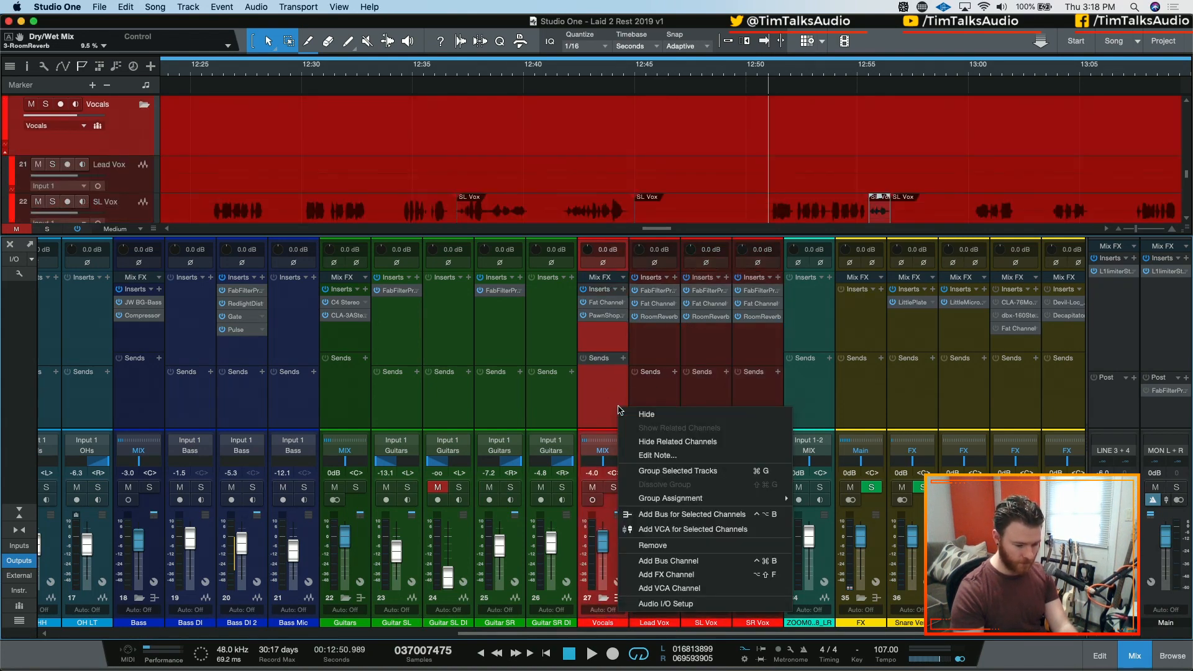
left_click(659, 562)
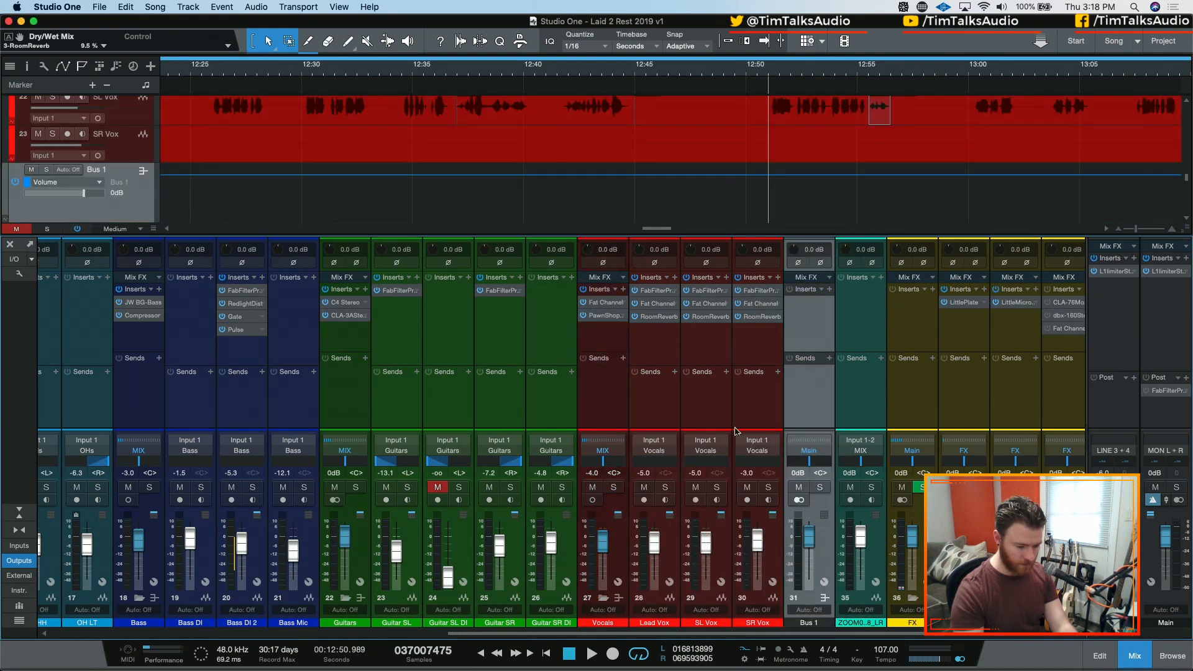
Step: Add a send from the Vocals bus and route it to Bus 1
left_click(623, 359)
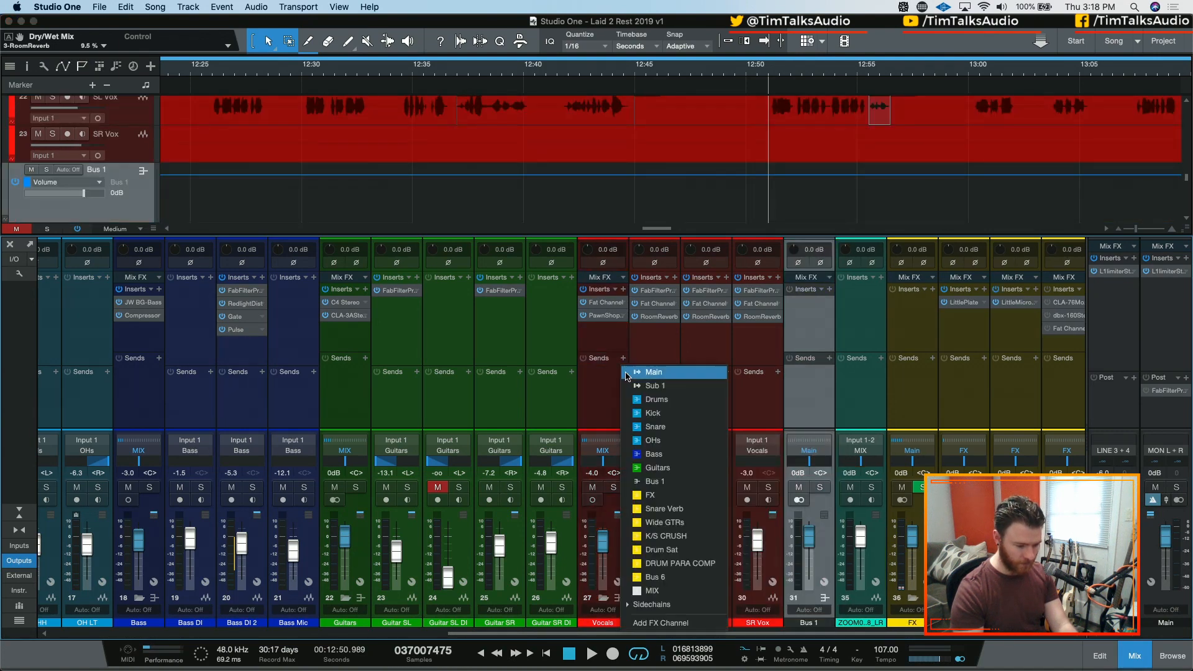
left_click(664, 581)
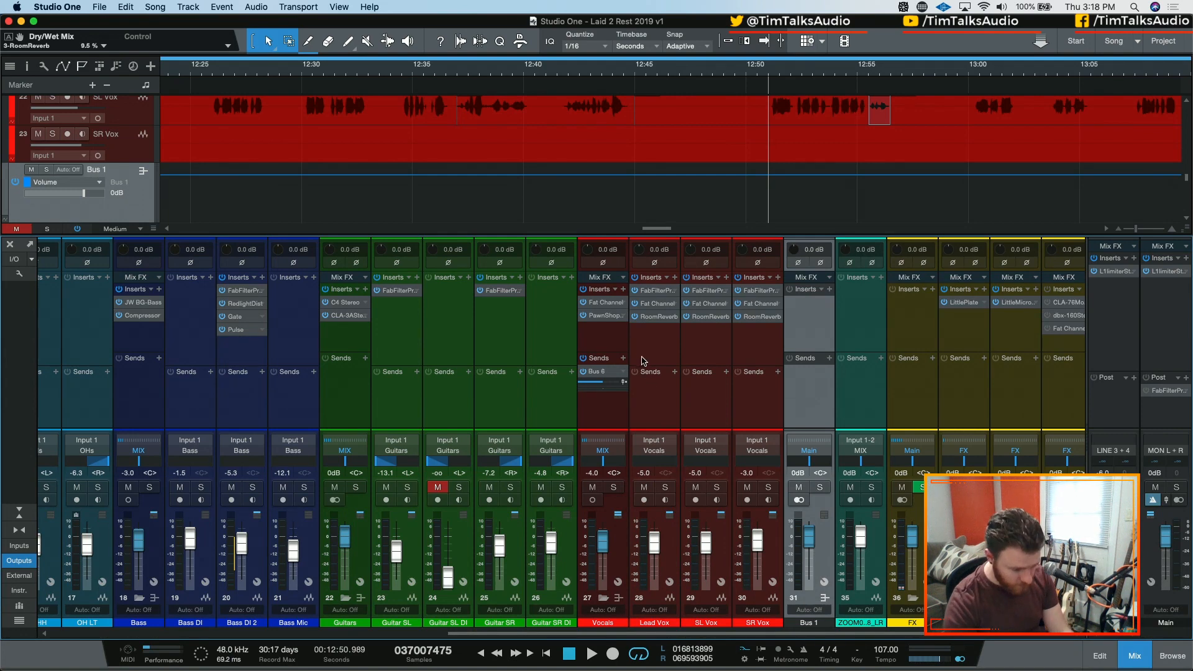
left_click(622, 372)
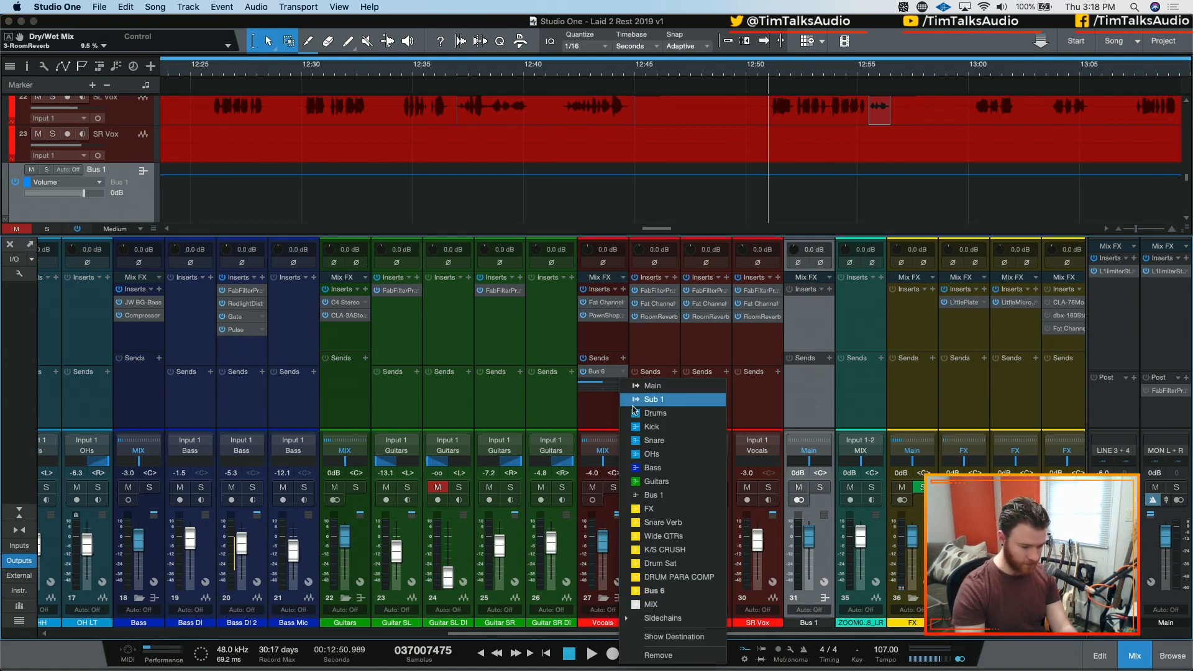
left_click(653, 495)
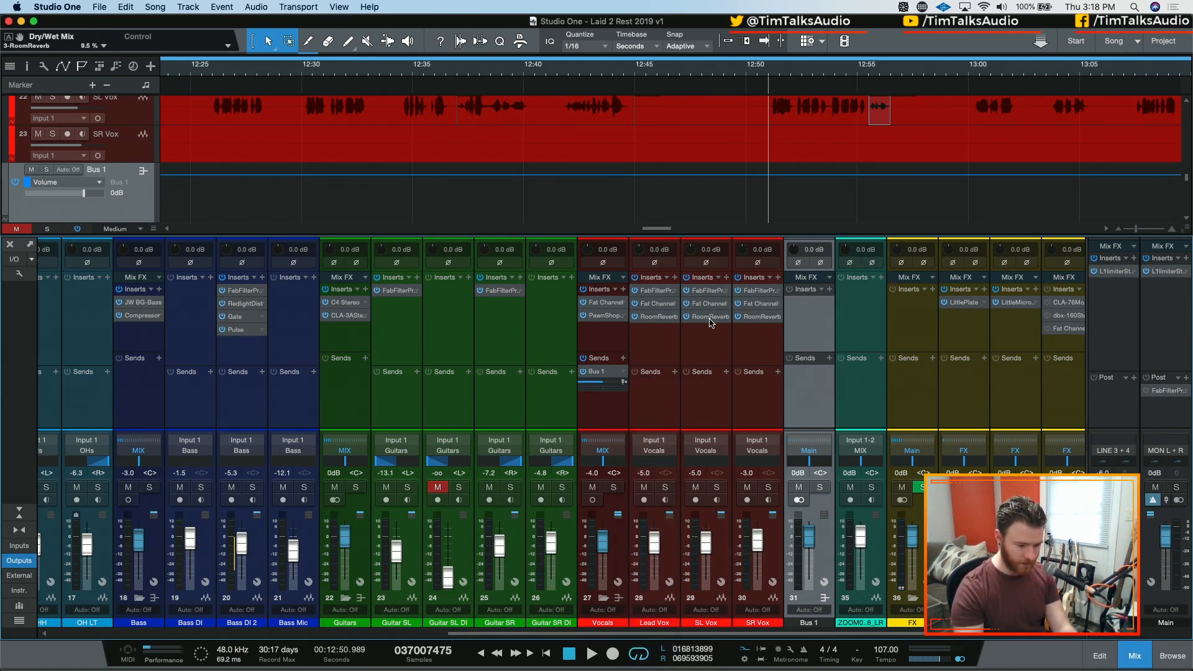
Step: Copy the SL Vox Room Reverb to Bus 1 and bypass the Room Reverb on Lead Vox, SL Vox and SR Vox
left_click_drag(712, 318, 808, 308)
left_click(752, 343)
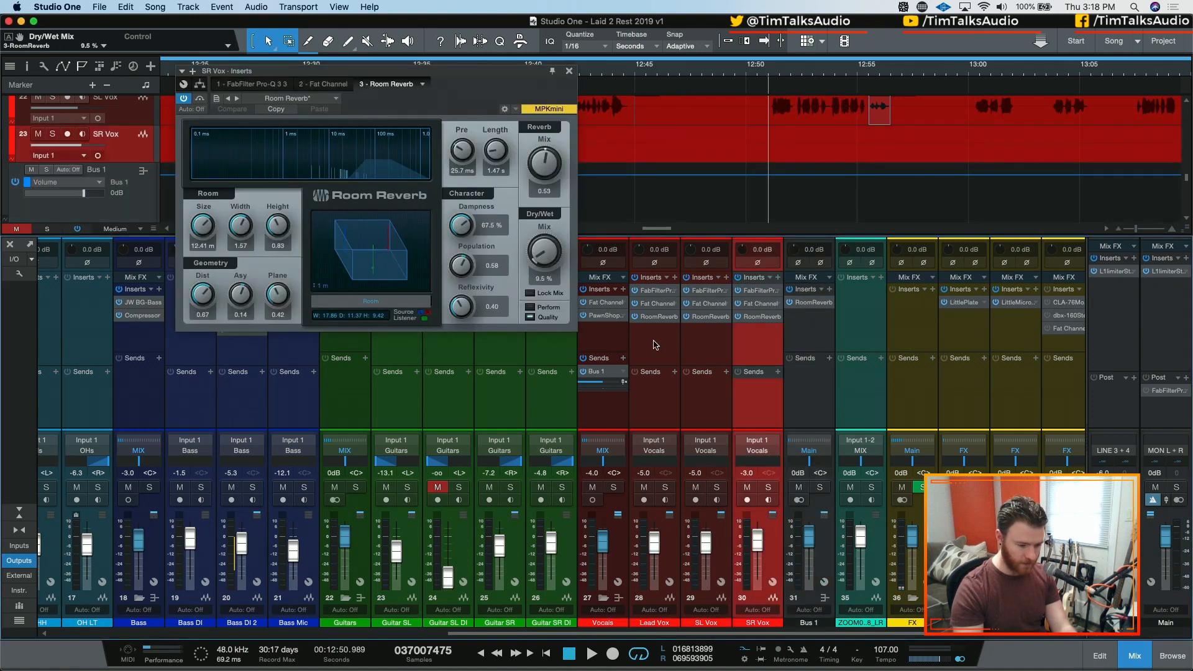
left_click(654, 340, "shift")
left_click(635, 317)
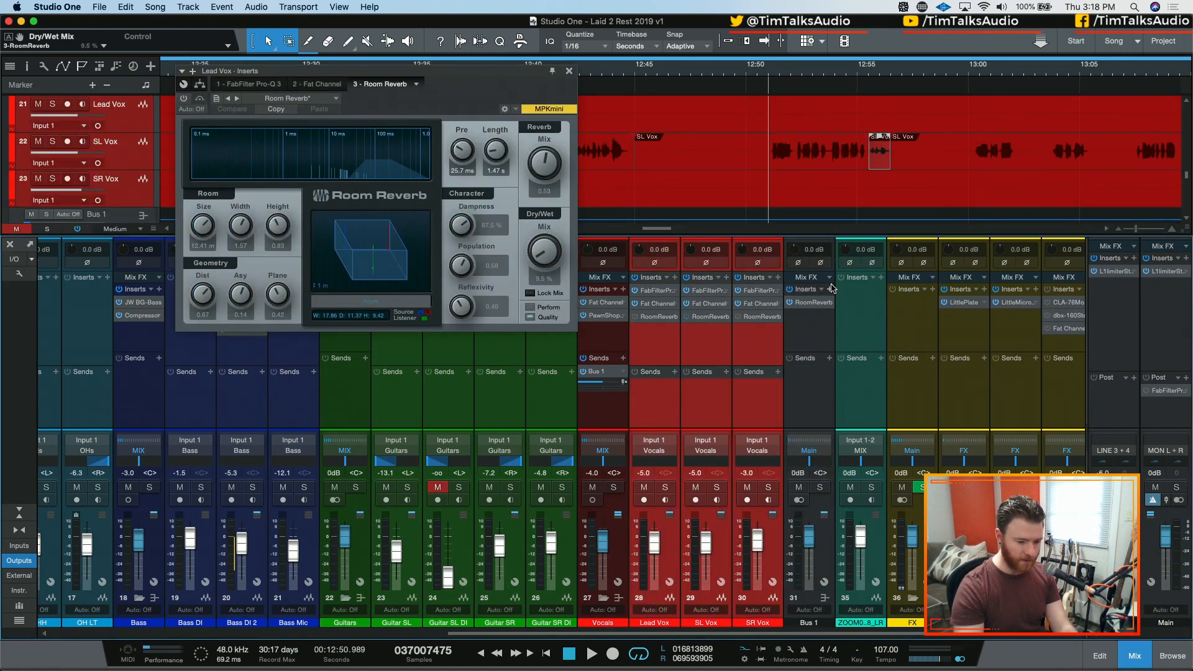
Step: Insert a Pro EQ on Bus 1 and place it before the Room Reverb
left_click(831, 290)
type("p")
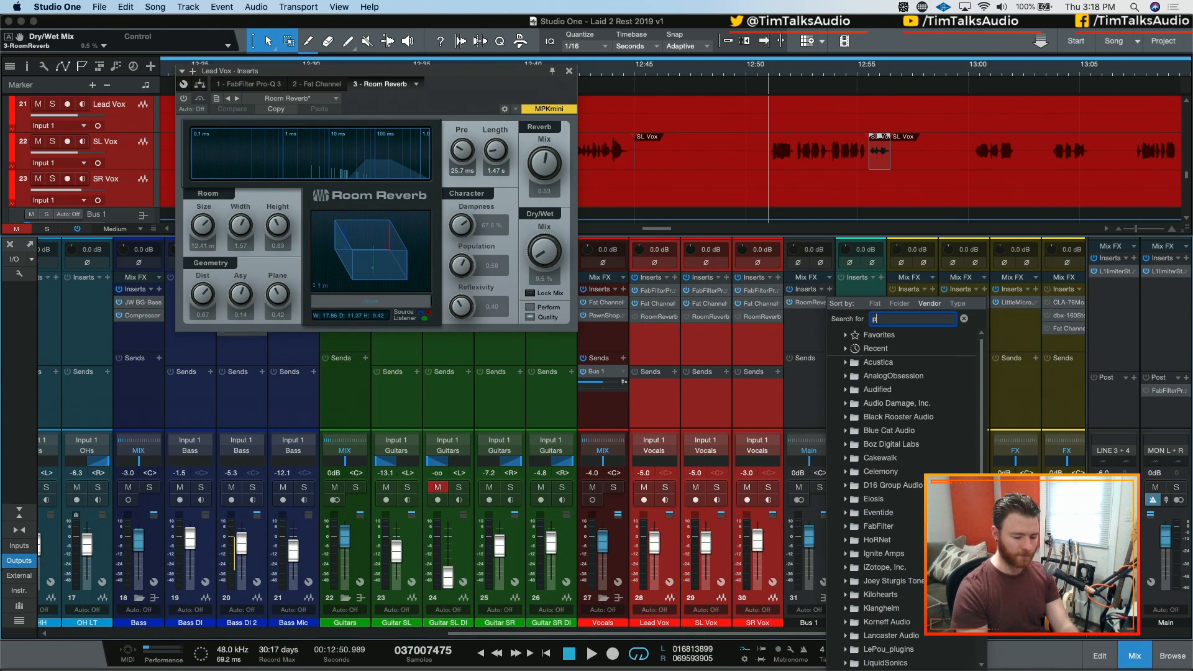
type("ro")
key("Return")
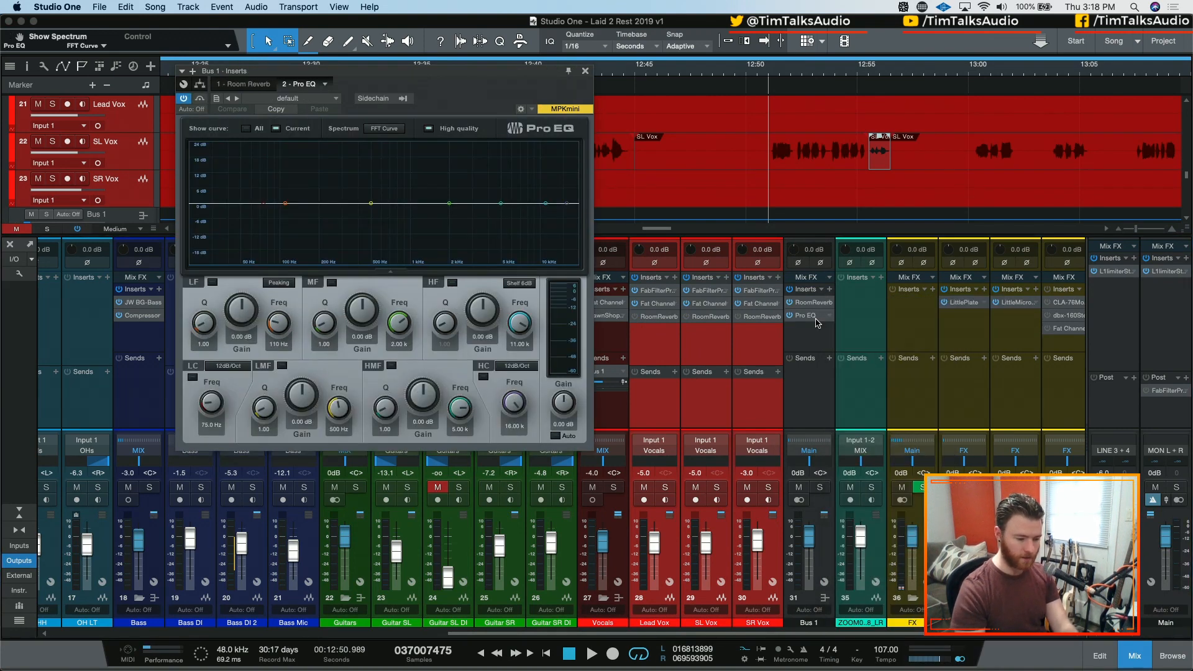
left_click_drag(811, 315, 806, 296)
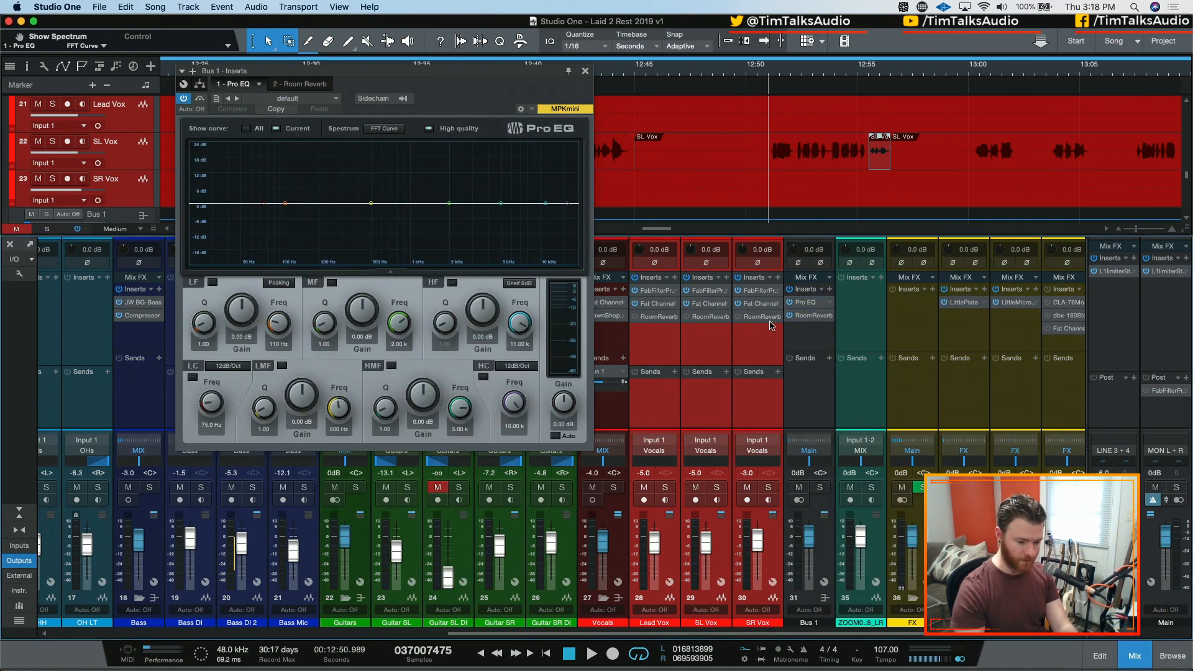
Step: Look through the mixer from the drum channels to the FX channels and check the Room Reverb settings on Bus 1
scroll(806, 316, "right", 4)
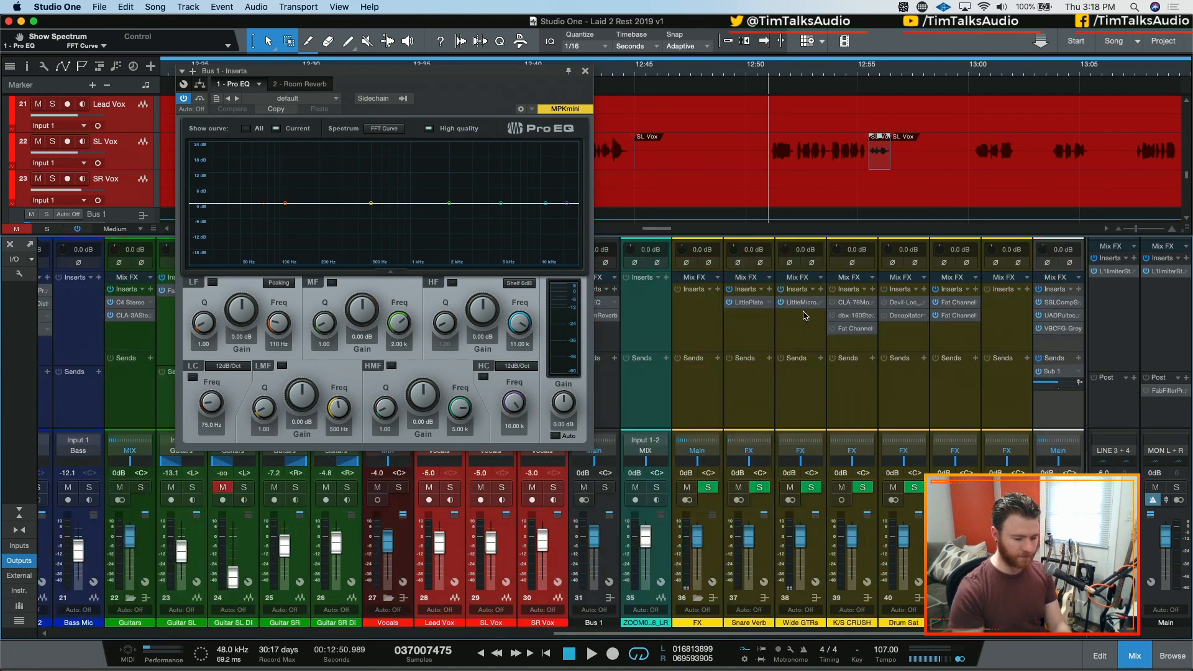
scroll(805, 316, "left", 10)
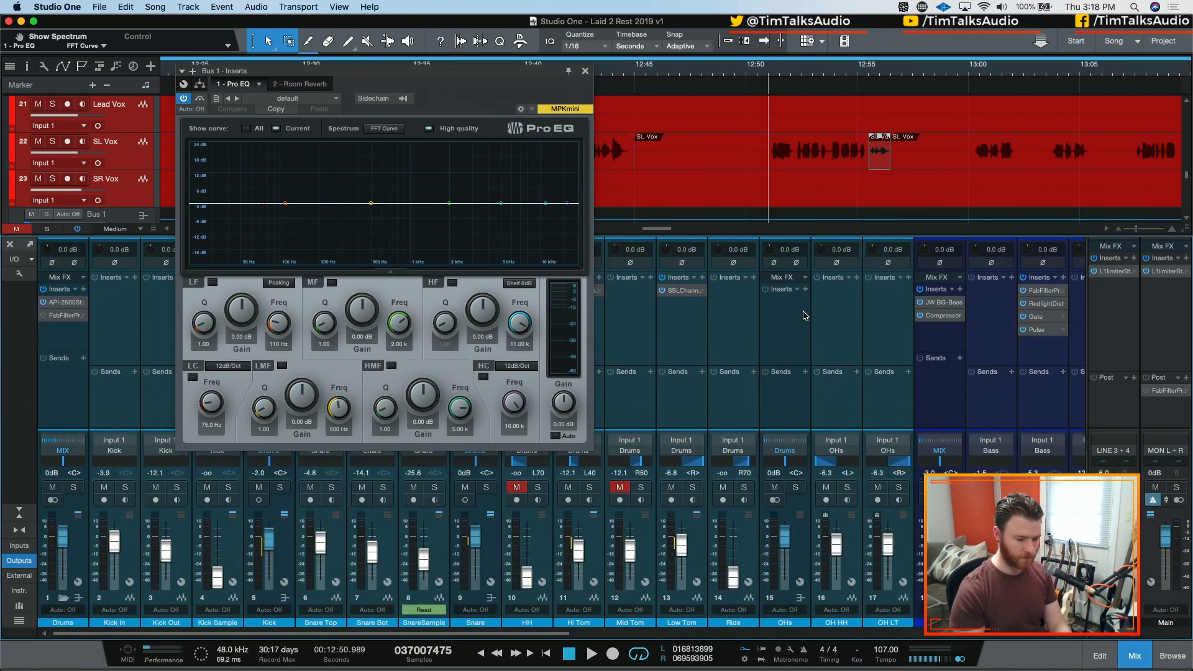
scroll(803, 329, "right", 5)
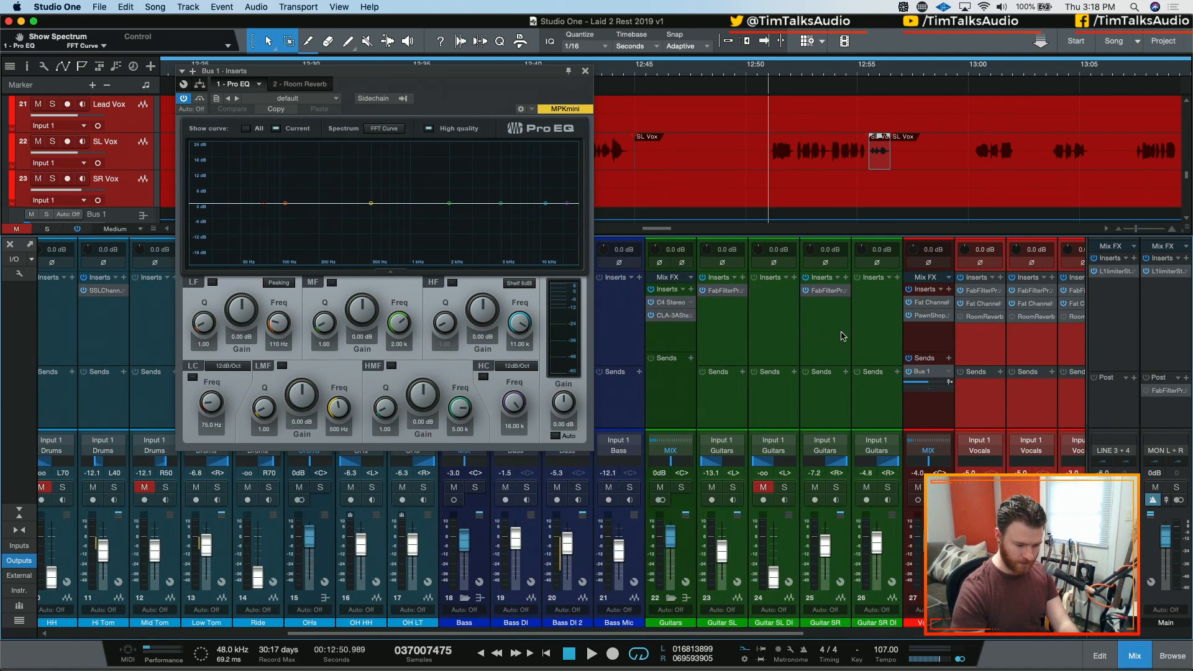
scroll(842, 336, "right", 5)
left_click(859, 345)
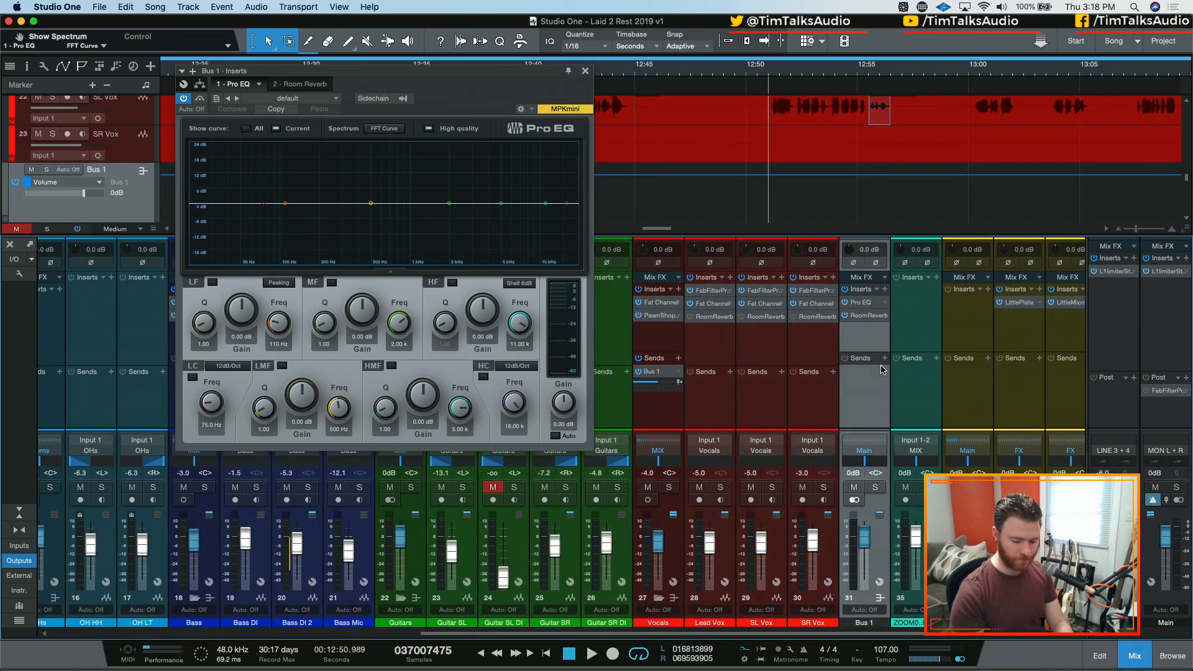
scroll(883, 370, "right", 5)
scroll(884, 371, "left", 15)
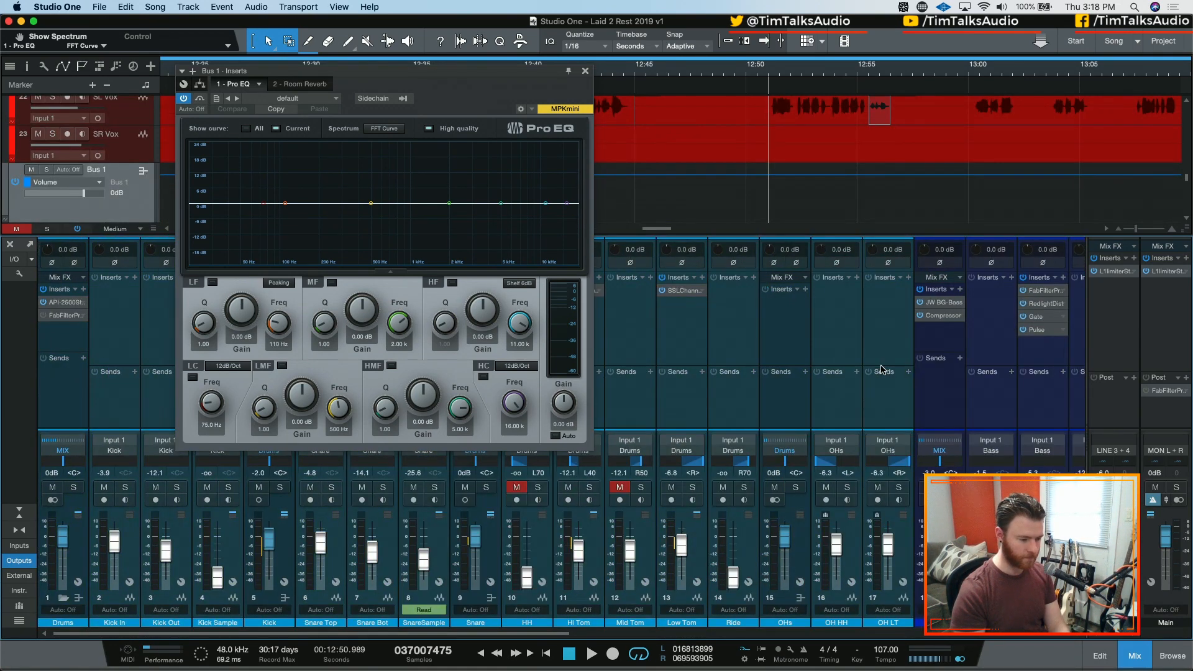
scroll(883, 371, "right", 15)
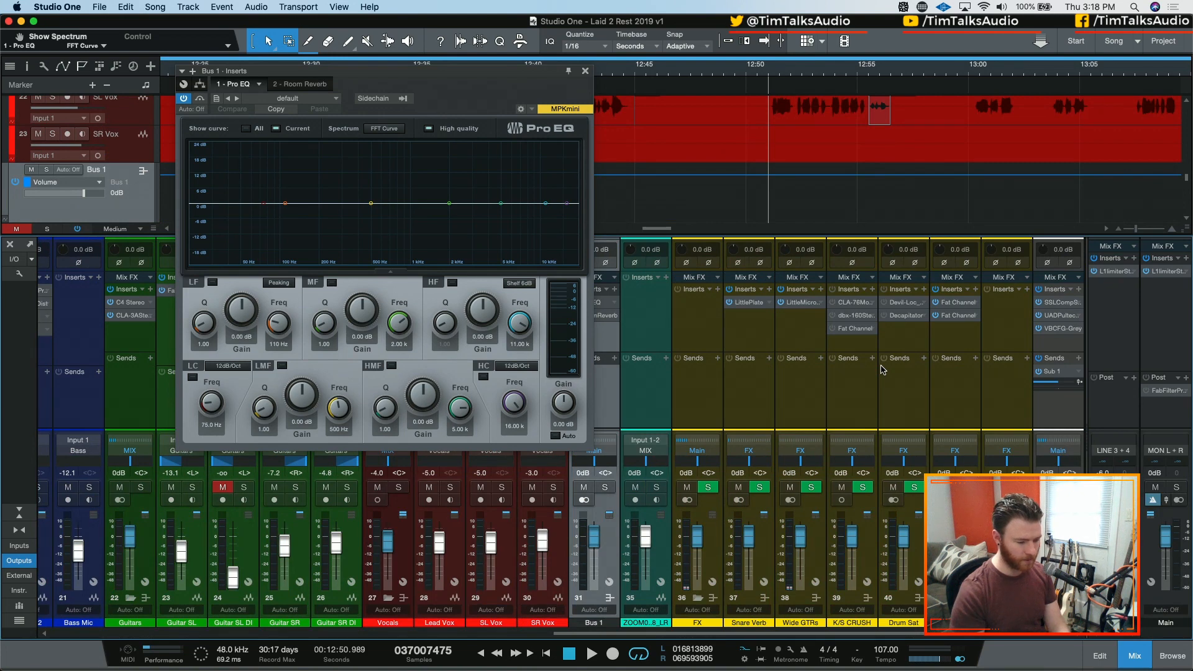
left_click(290, 82)
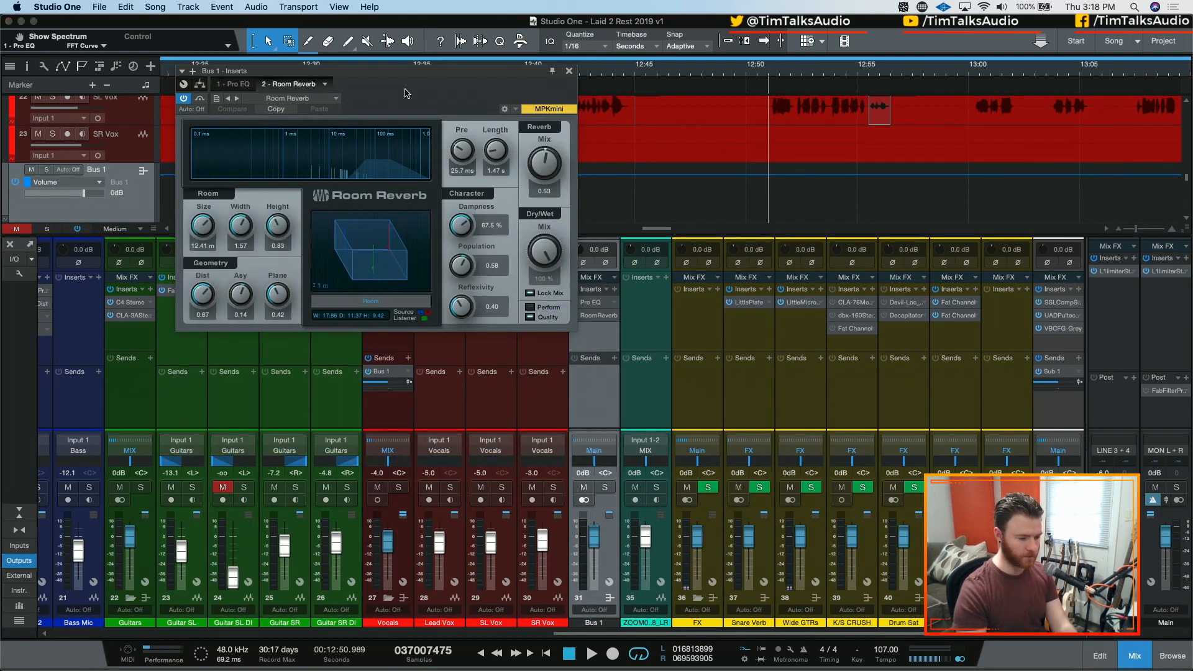
scroll(580, 418, "left", 4)
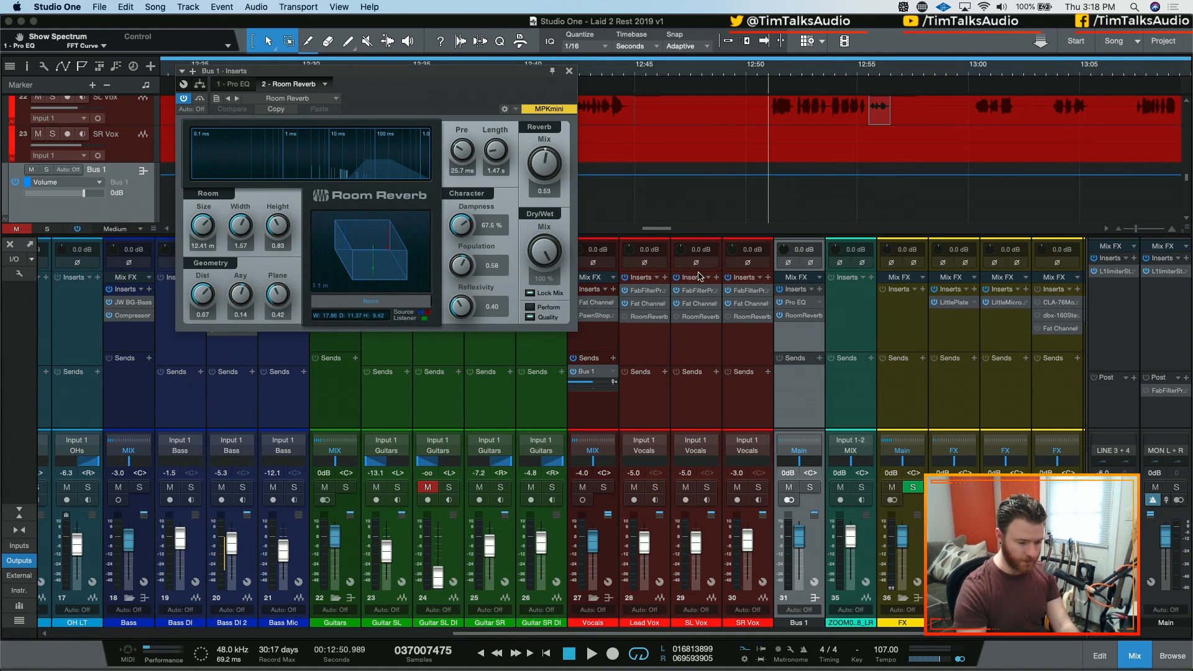
Step: In Bus 1's Pro EQ, enable a low cut at 299 Hz and a high cut at 4.61 kHz
left_click(233, 84)
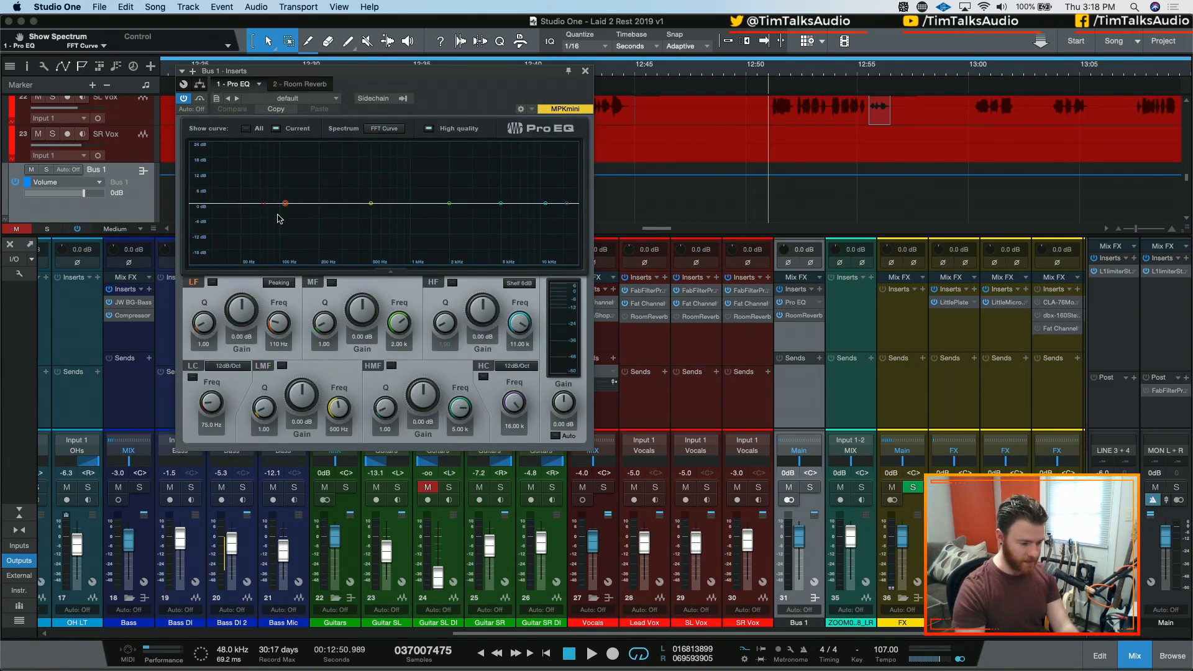
left_click(193, 377)
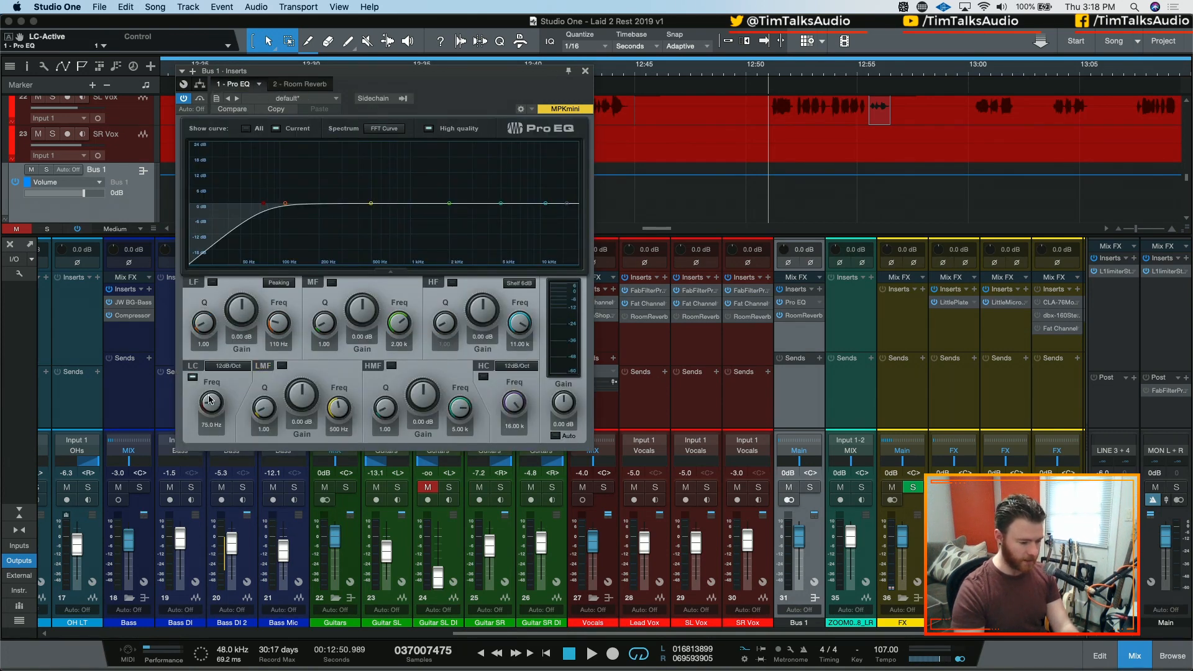
left_click_drag(211, 400, 214, 373)
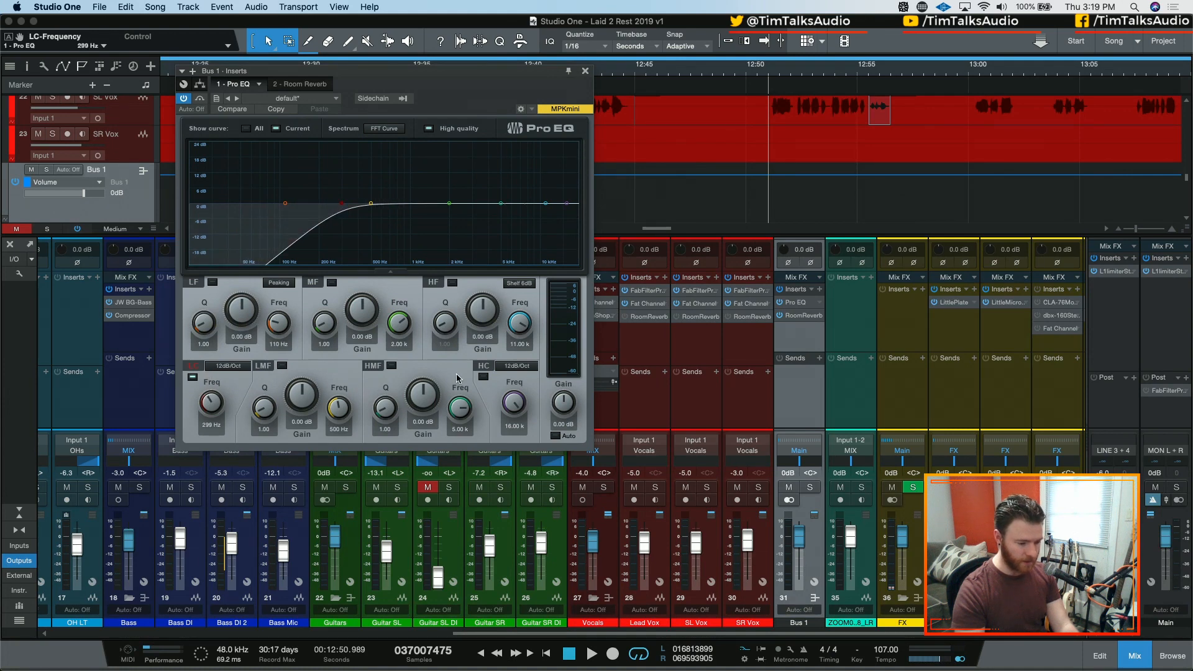
left_click(483, 376)
left_click_drag(513, 408, 512, 428)
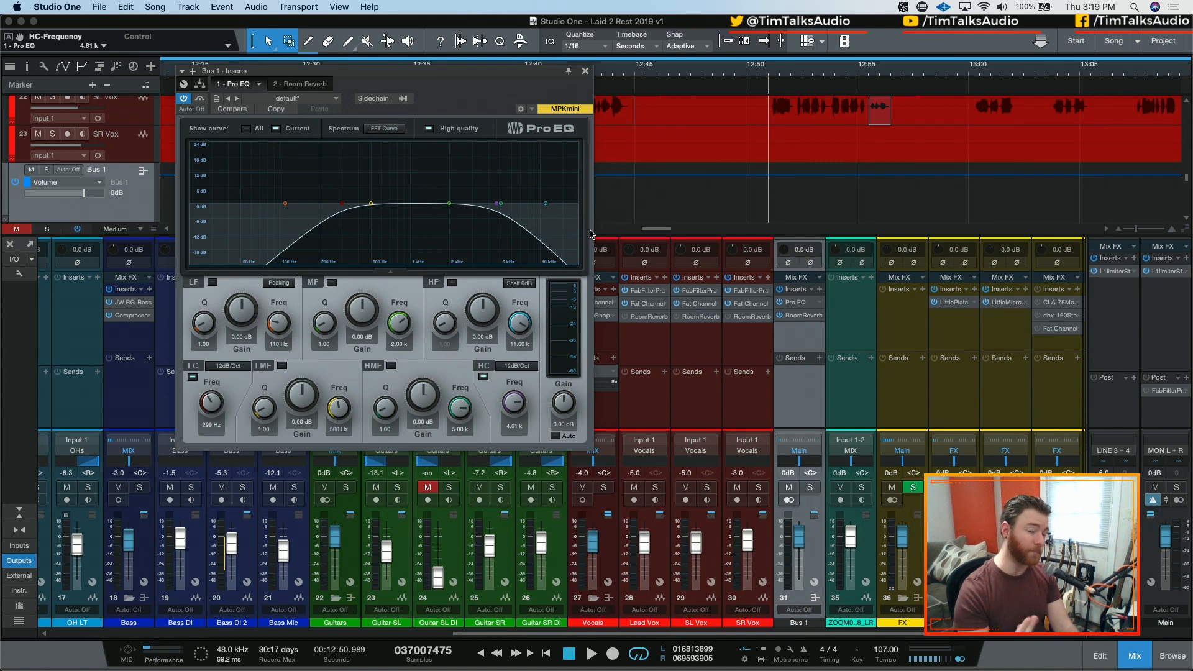
Step: Make Bus 1 solo-safe, close its Pro EQ editor and play the phrase from about 12:51 with the vocals soloed
left_click(812, 488)
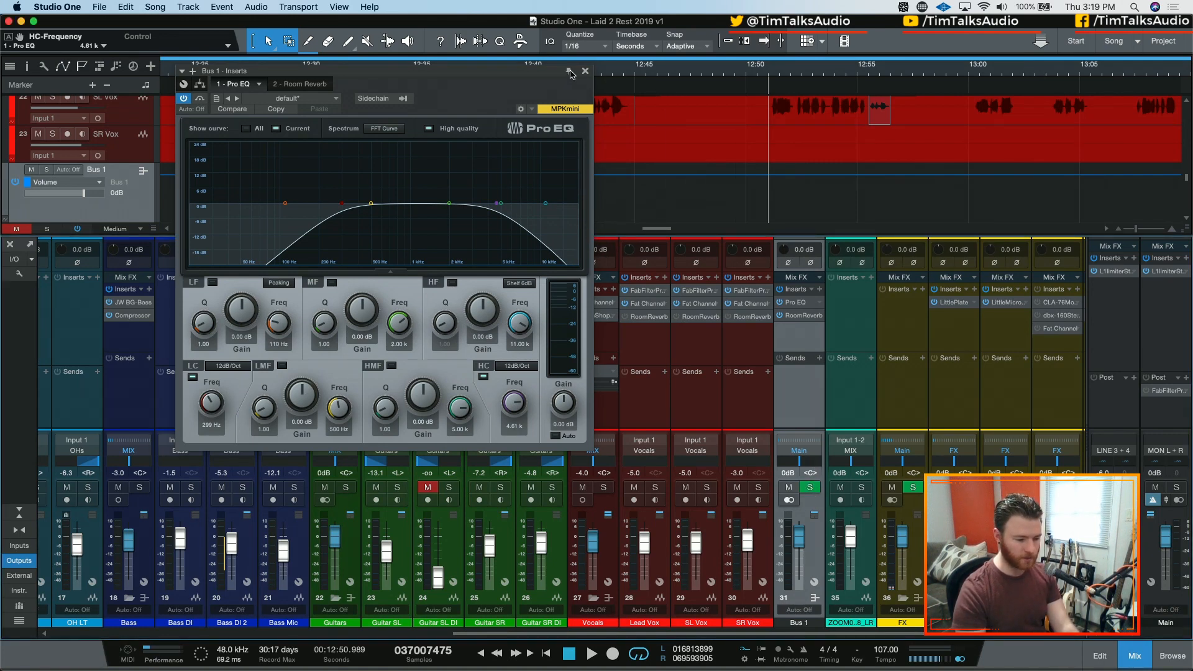
left_click(586, 73)
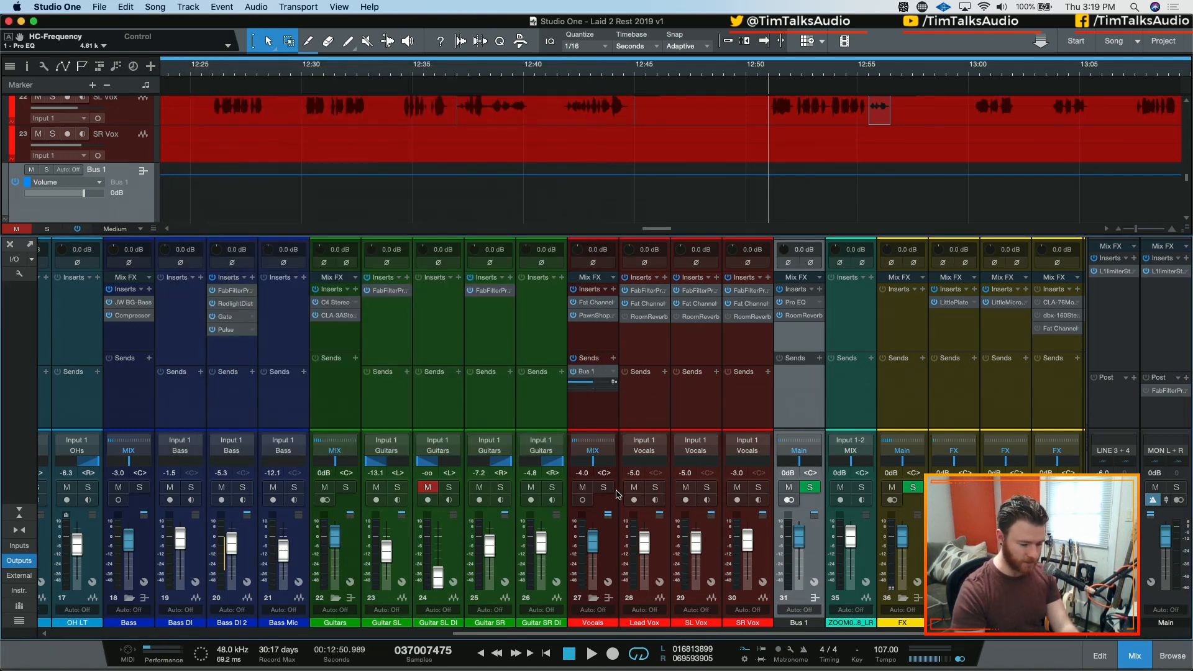
key("space")
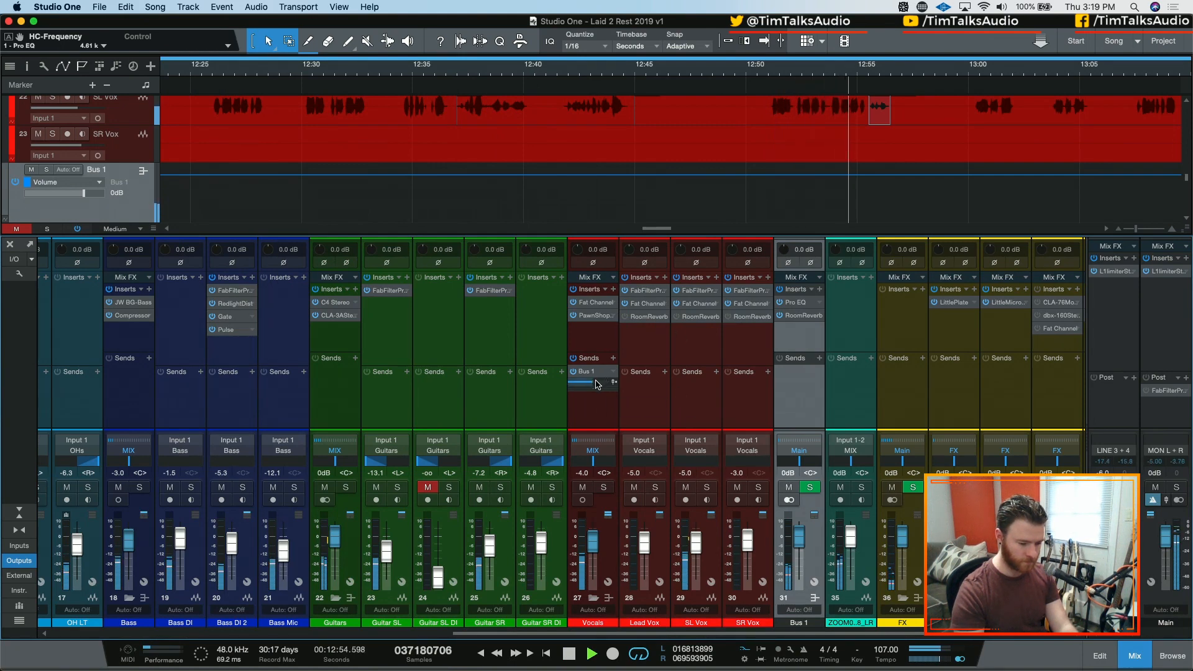
left_click(655, 488)
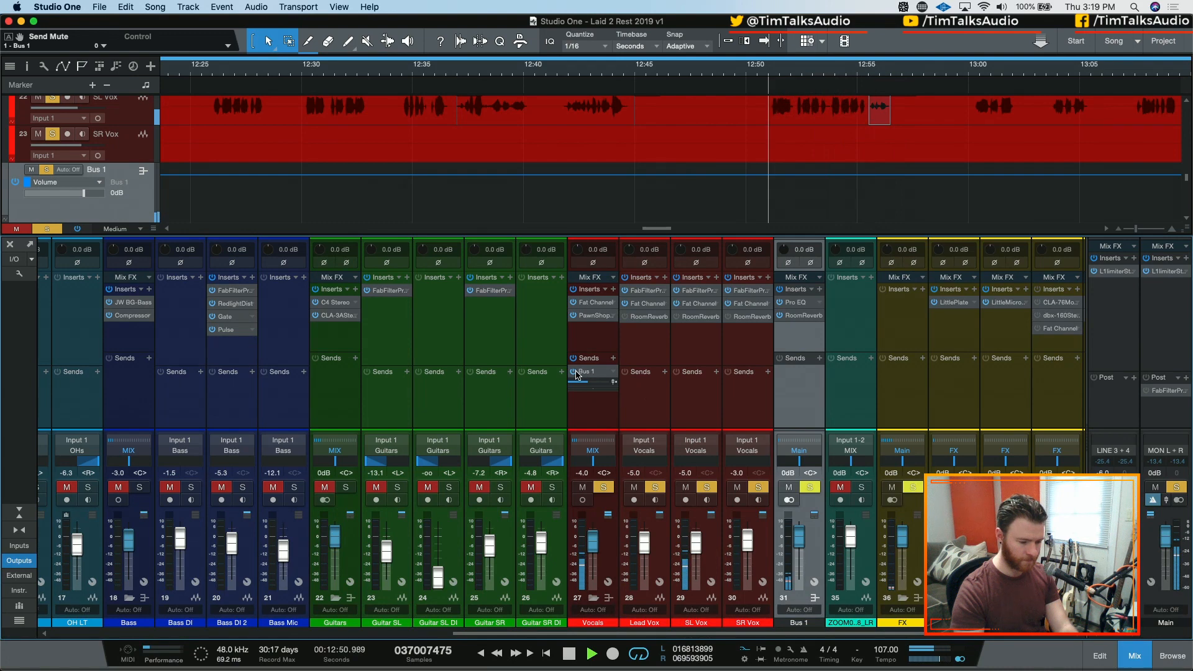
Step: In Bus 1's Pro EQ, set the low-mid band to a 6.80 dB cut at 824 Hz with a Q of 2.16
left_click(796, 302)
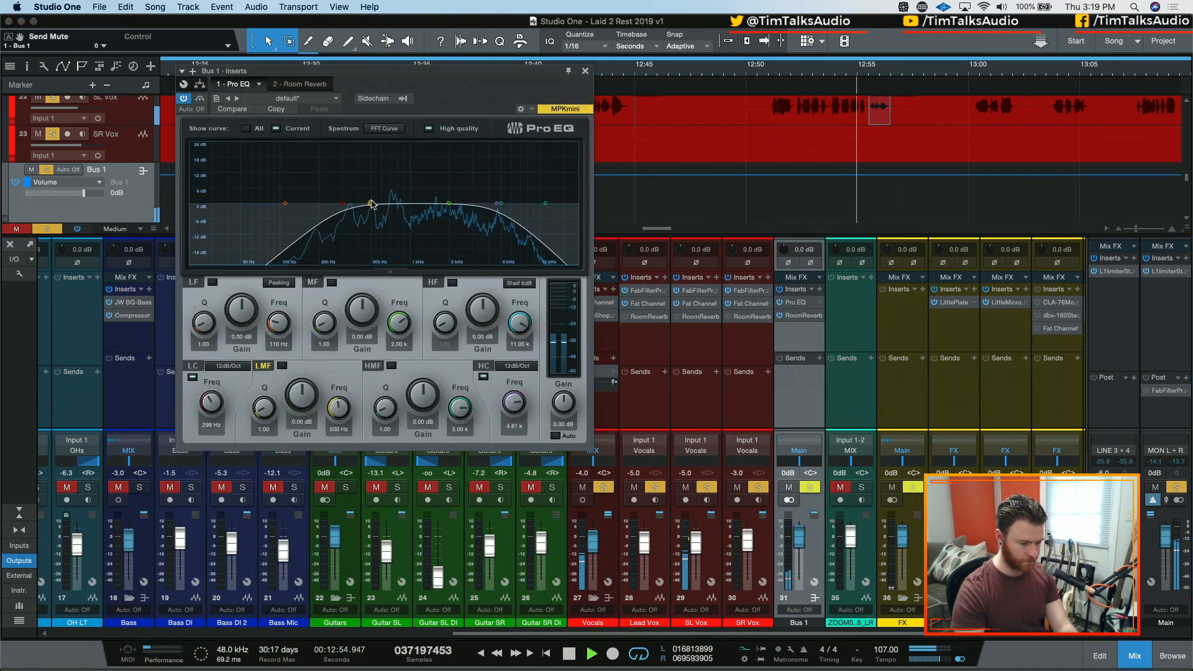
left_click_drag(371, 204, 399, 162)
key("space")
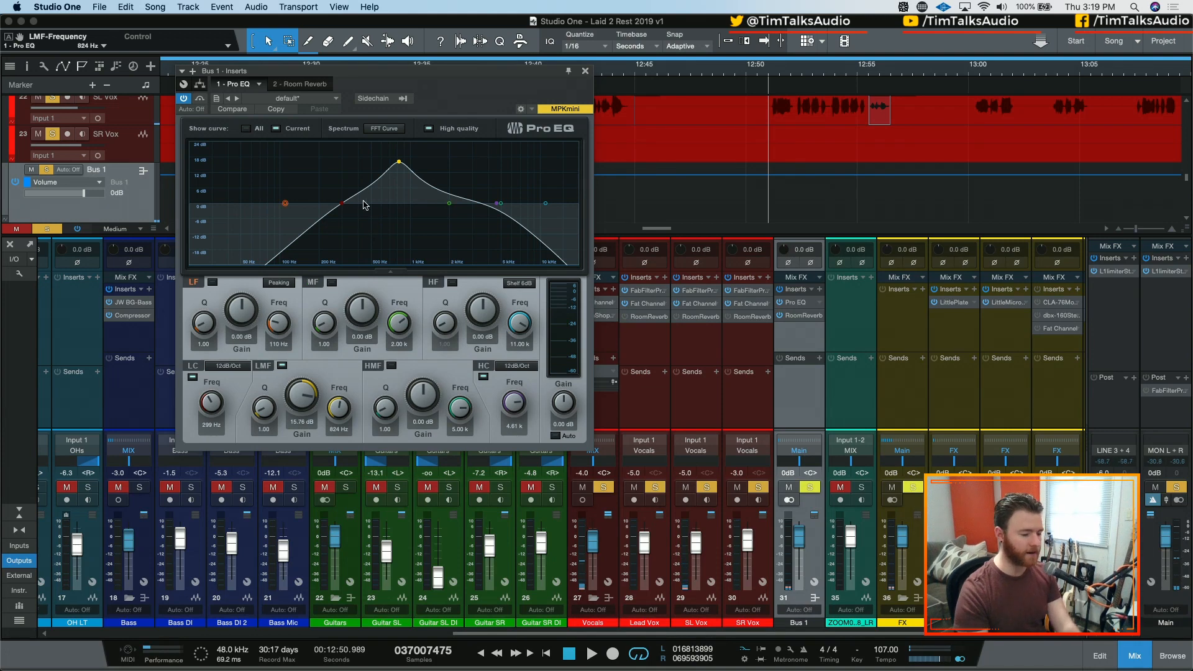
left_click_drag(310, 396, 321, 415)
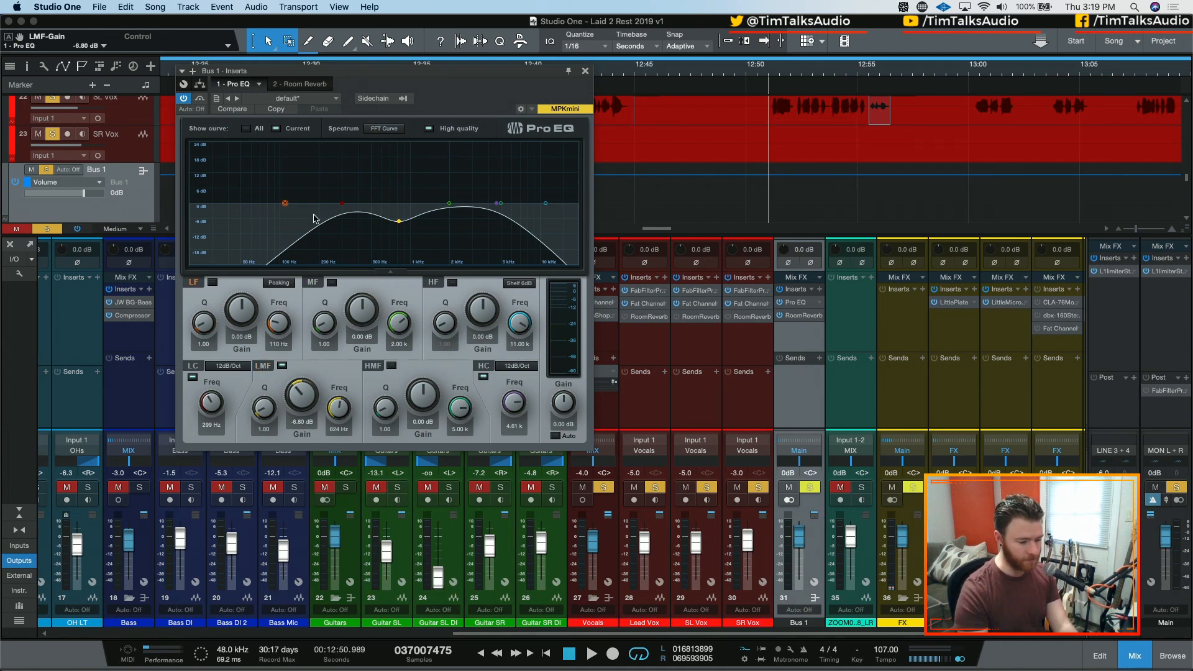
left_click_drag(277, 415, 277, 397)
Step: Play the phrase from about 12:51, turn off the vocal solo to hear the full mix, and close the Pro EQ editor
key("space")
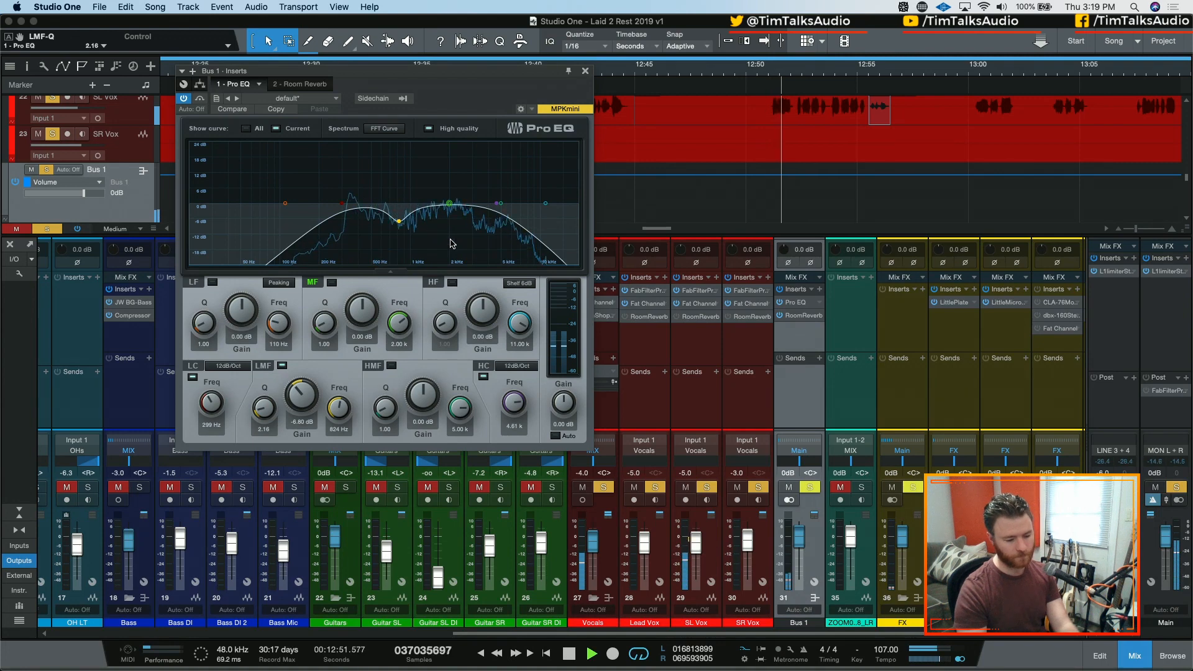
key("s")
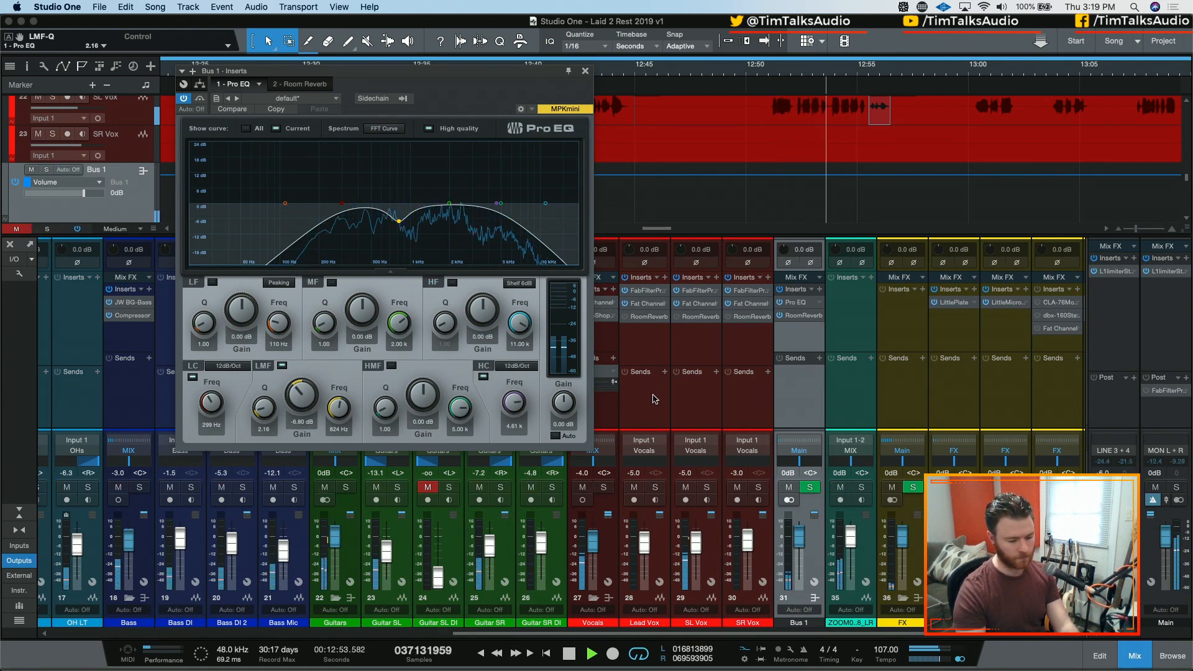
left_click(584, 73)
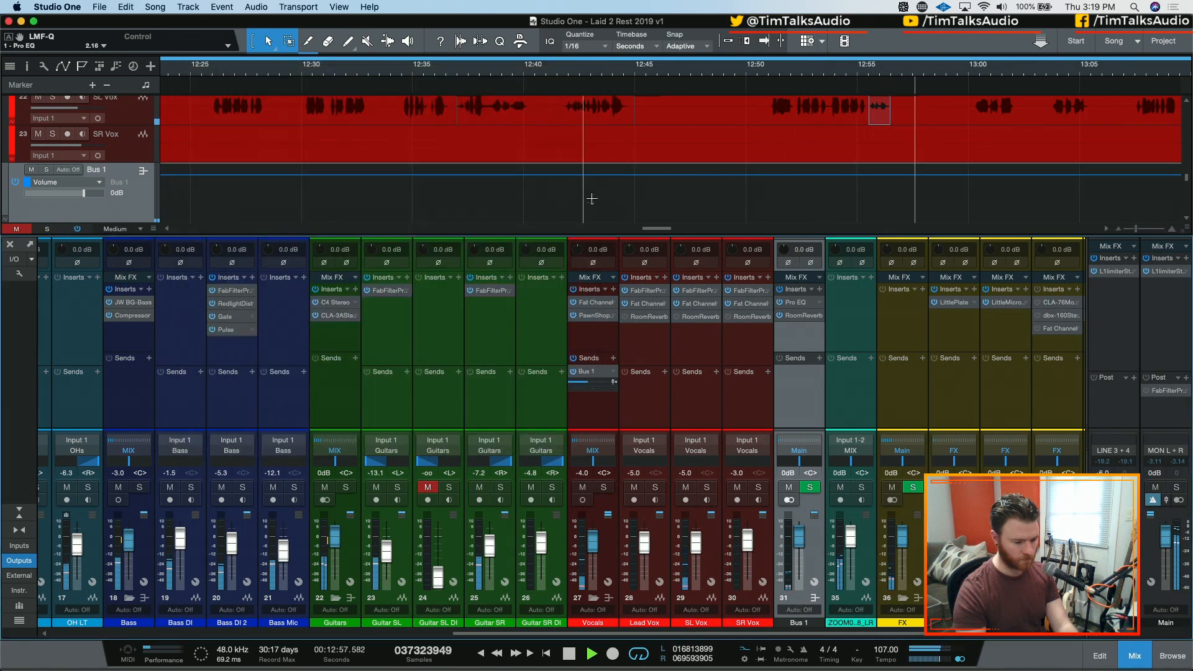
key("space")
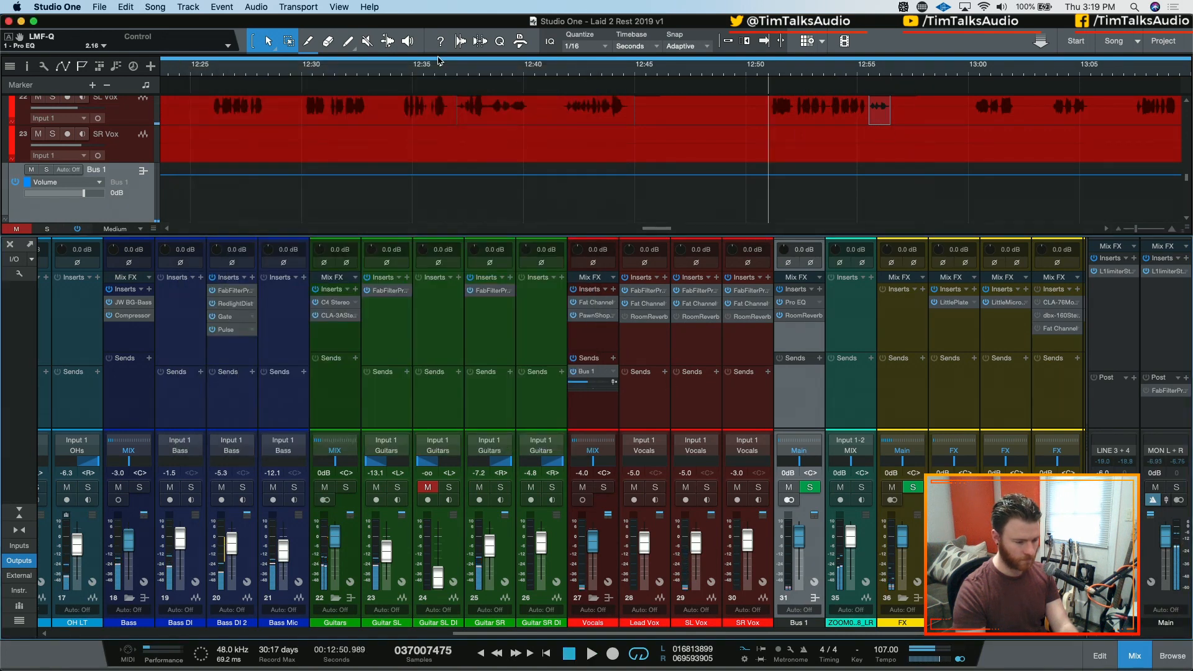
Step: Play from about 12:25 and set the Gain of the Guitars bus CLA-3A to about 4.69, then close its editor
left_click(205, 67)
key("space")
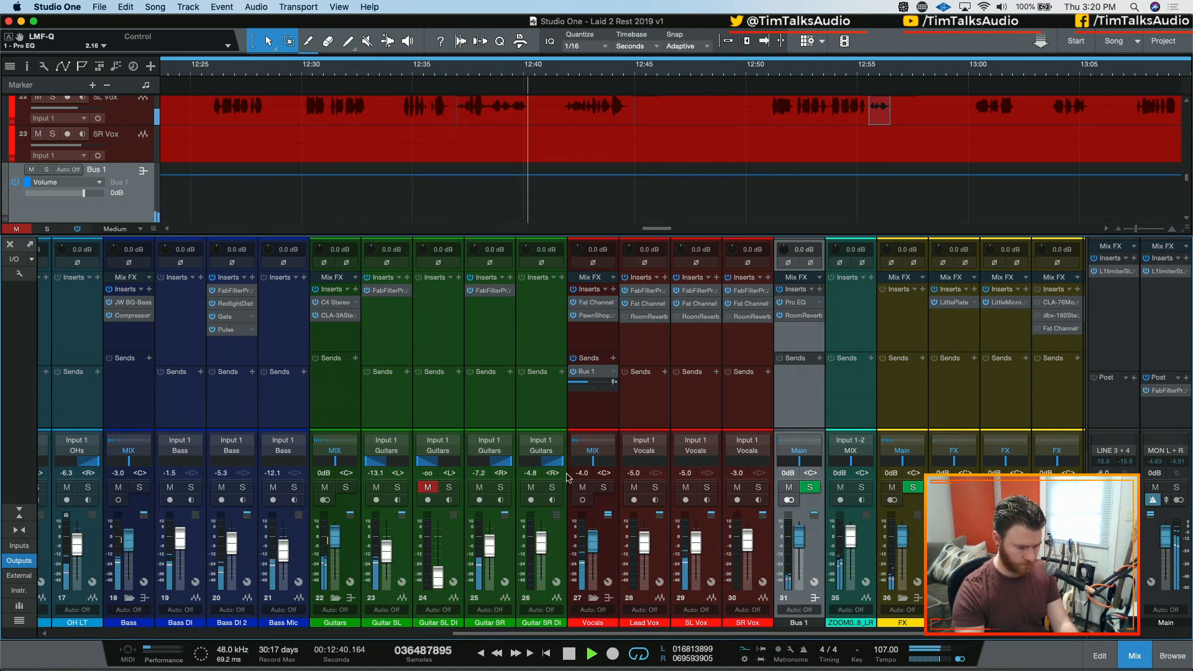
left_click(334, 336)
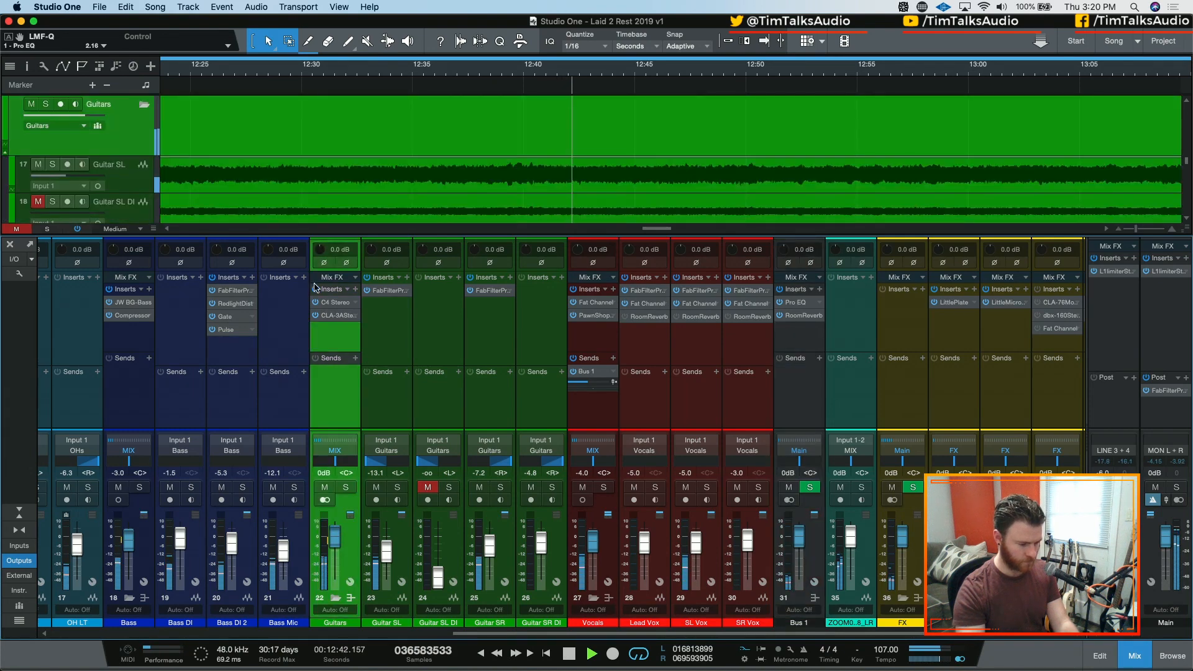
left_click(329, 316)
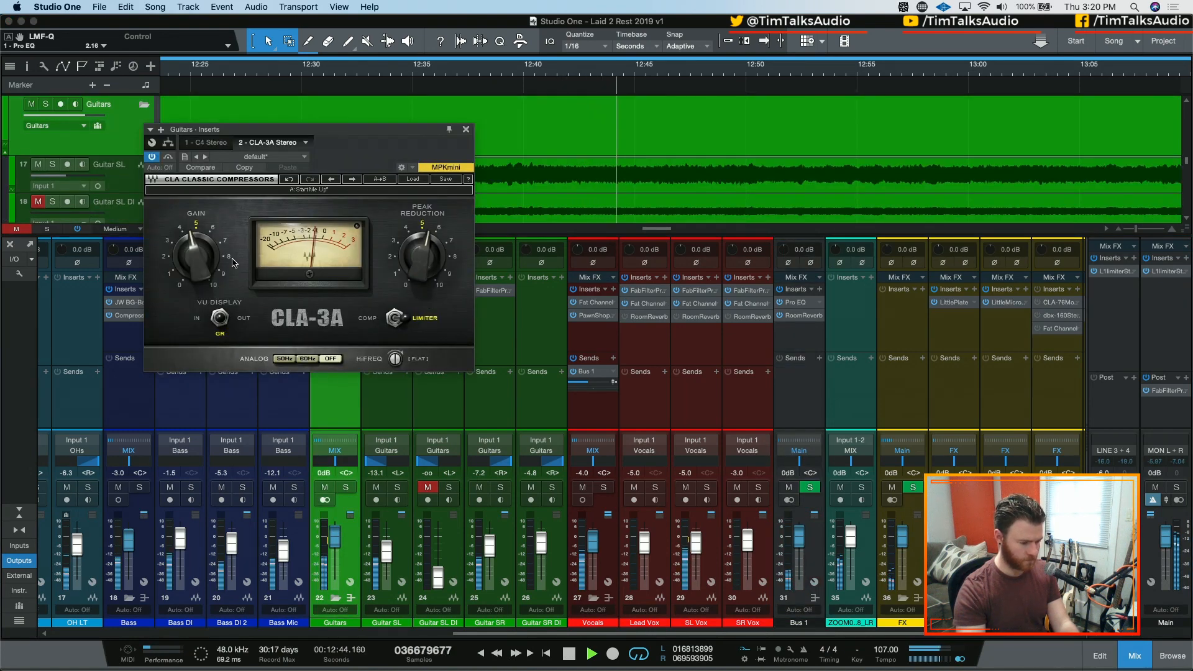
left_click(188, 258)
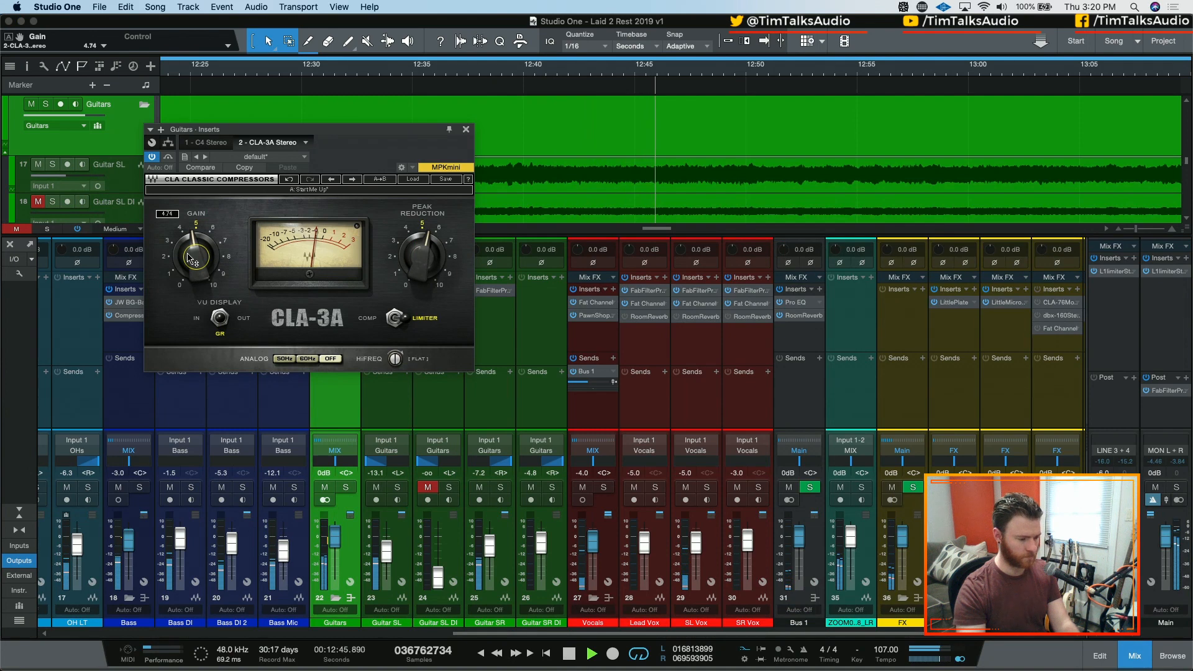
left_click_drag(190, 258, 190, 251)
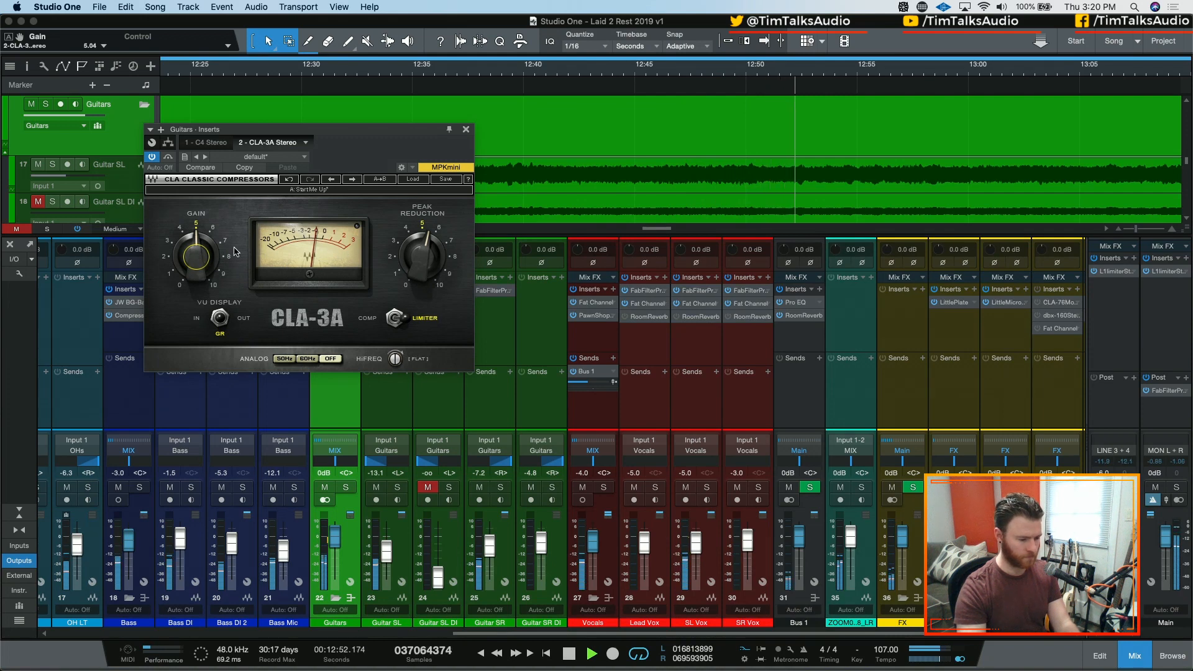
left_click_drag(196, 255, 196, 258)
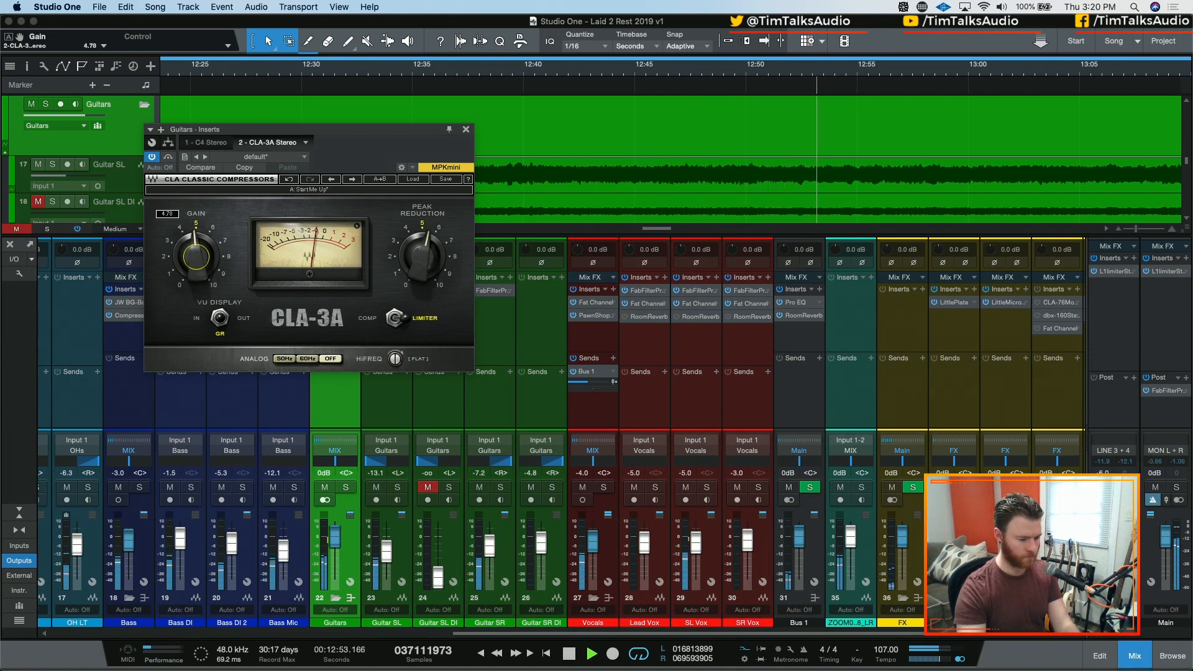
left_click(466, 131)
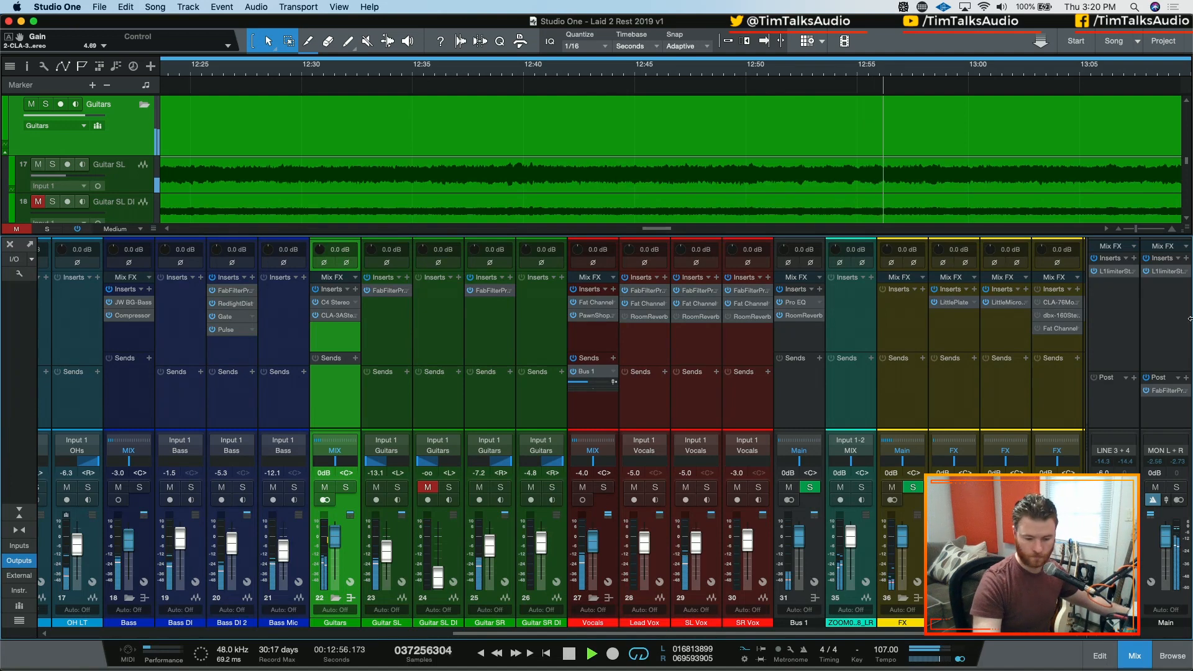
Step: Bypass the FabFilter post insert on the Main output, zoom out the timeline and stop playback
left_click(1147, 391)
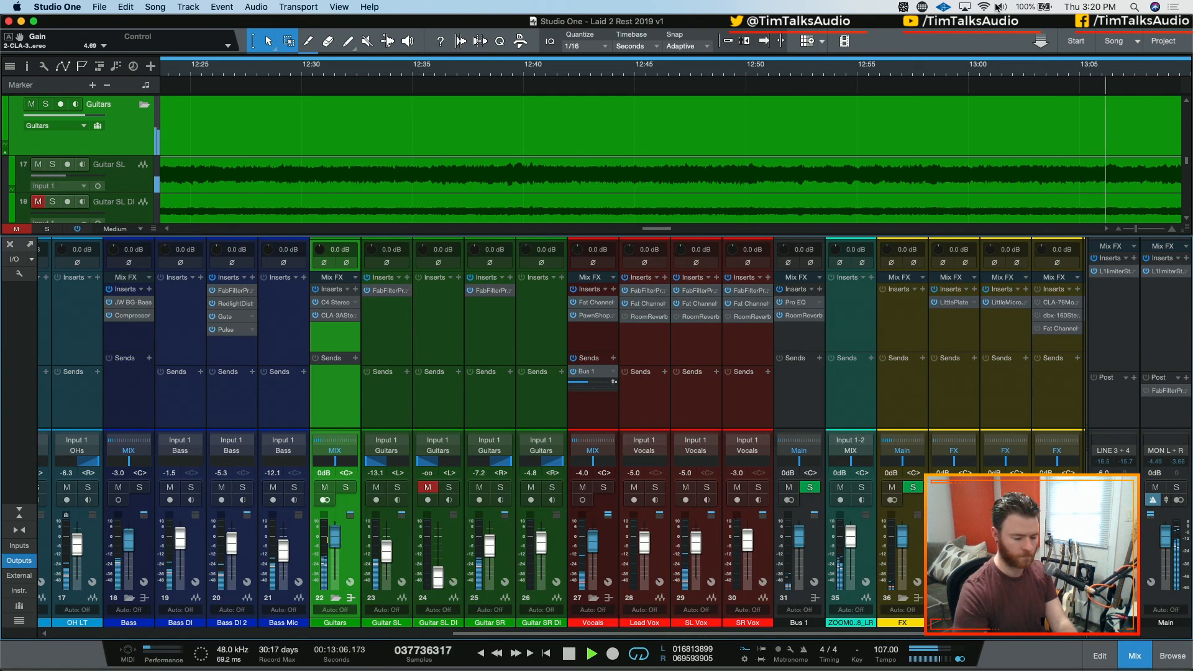
key("w")
key("w")
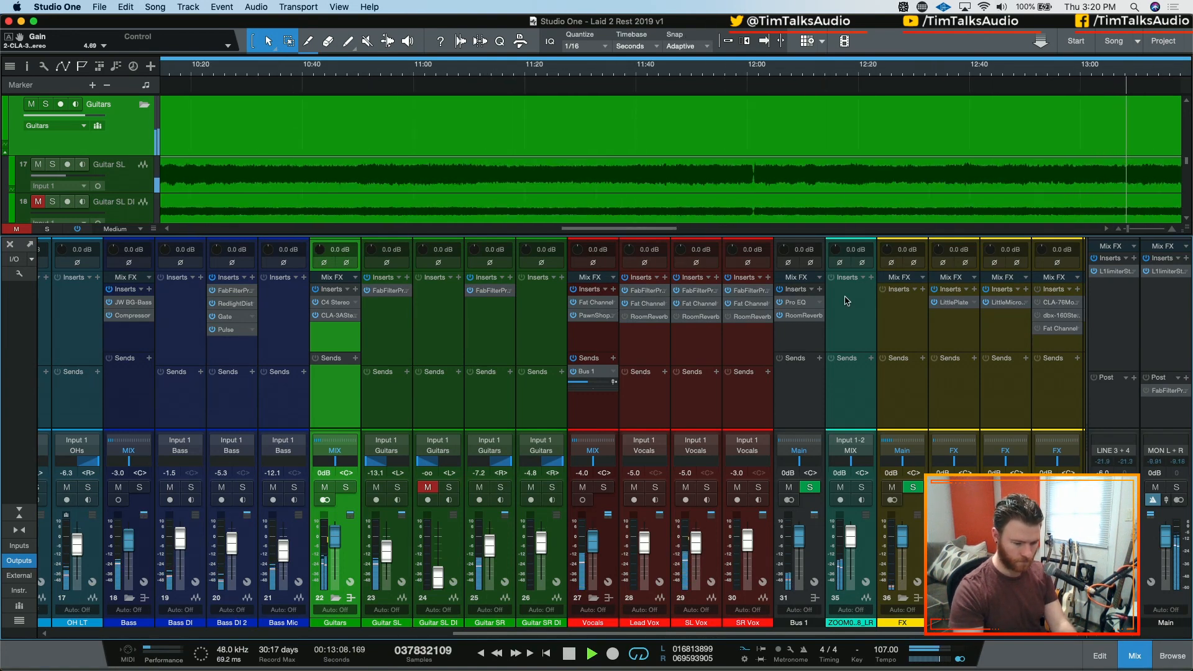
key("space")
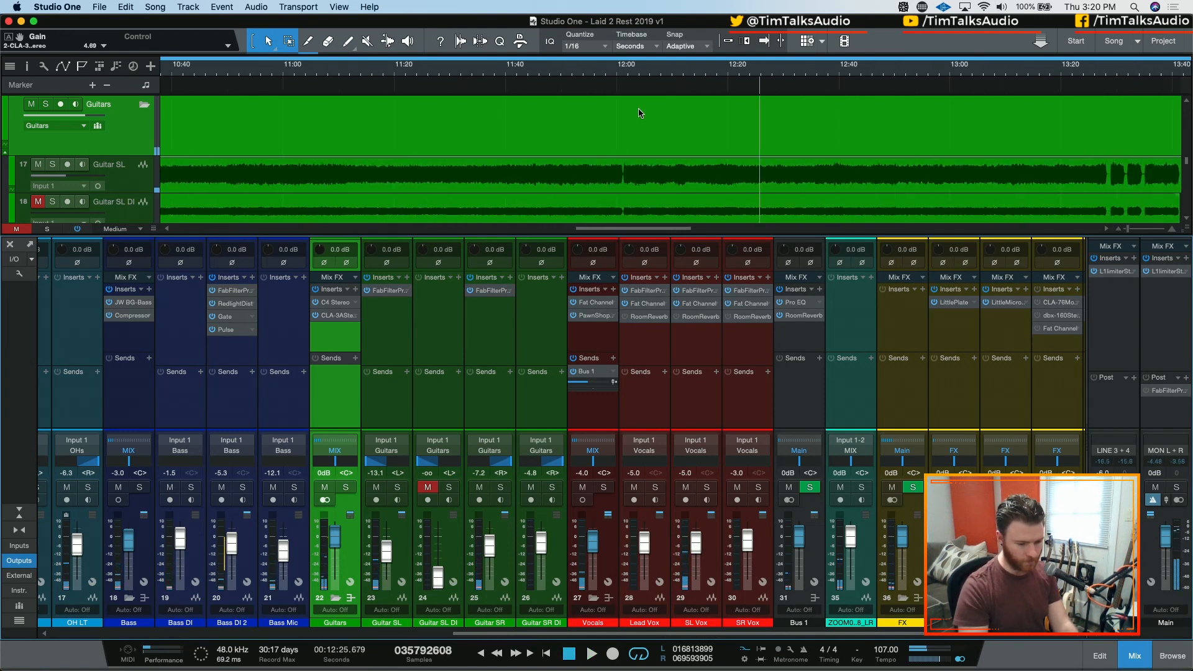
Step: Insert FabFilter Pro-Q 3 on the ZOOM0008_LR track
scroll(640, 115, "down", 3)
scroll(640, 115, "right", 2)
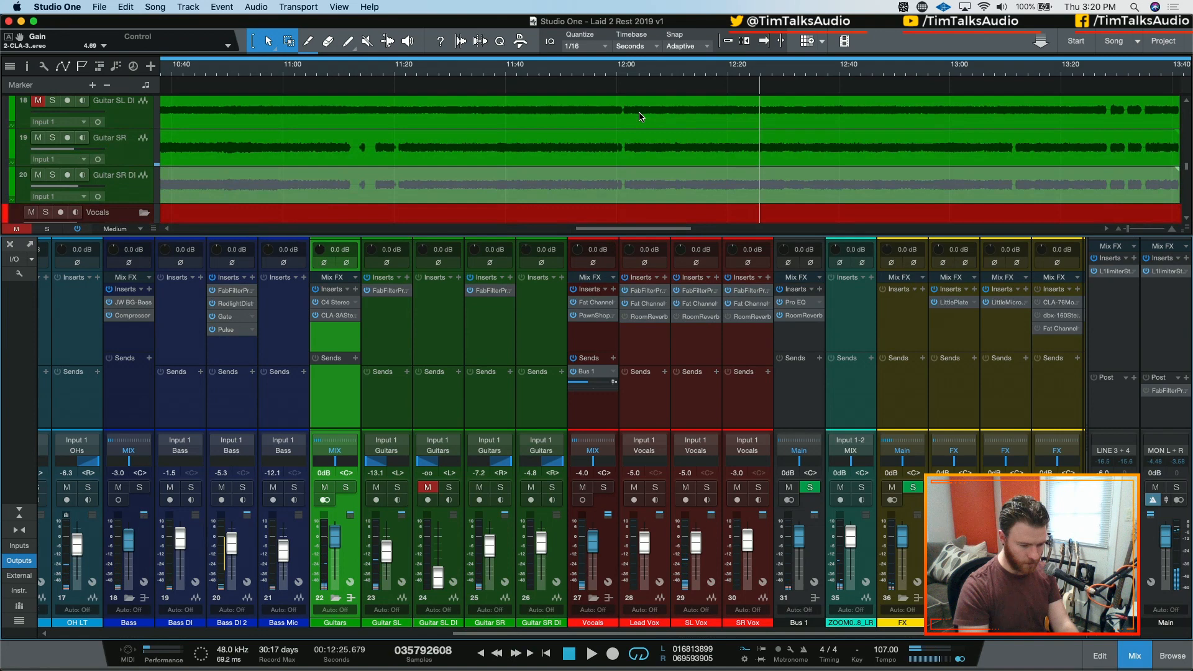
left_click(872, 314)
left_click(871, 278)
left_click(851, 319)
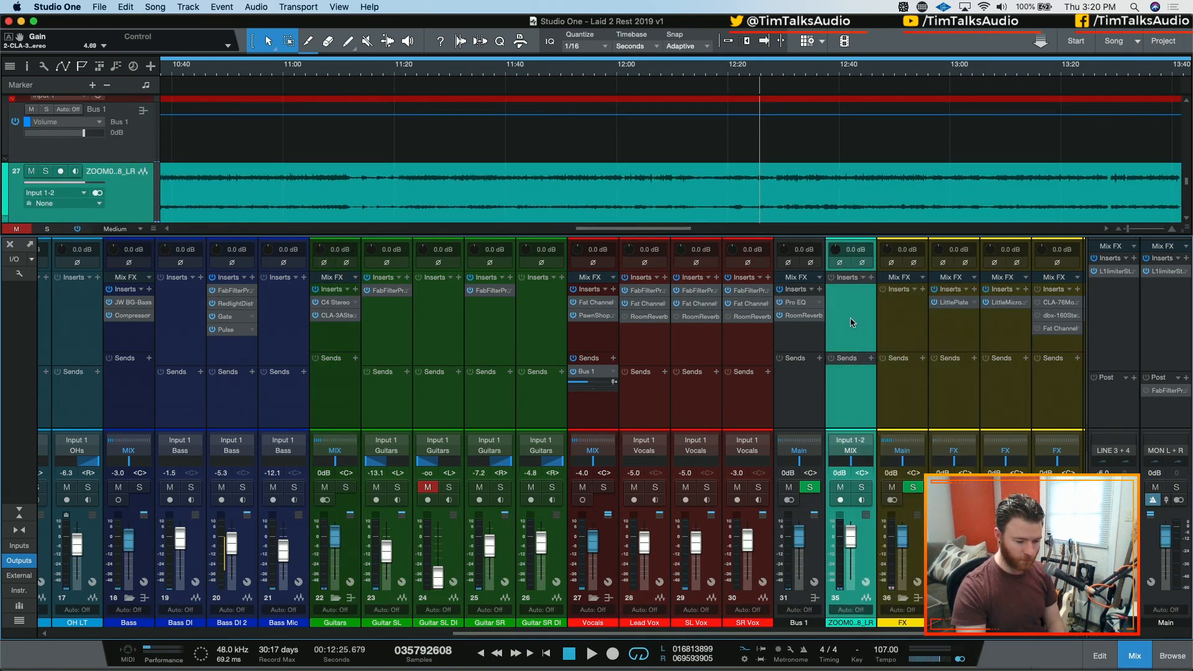
left_click(871, 277)
type("fab")
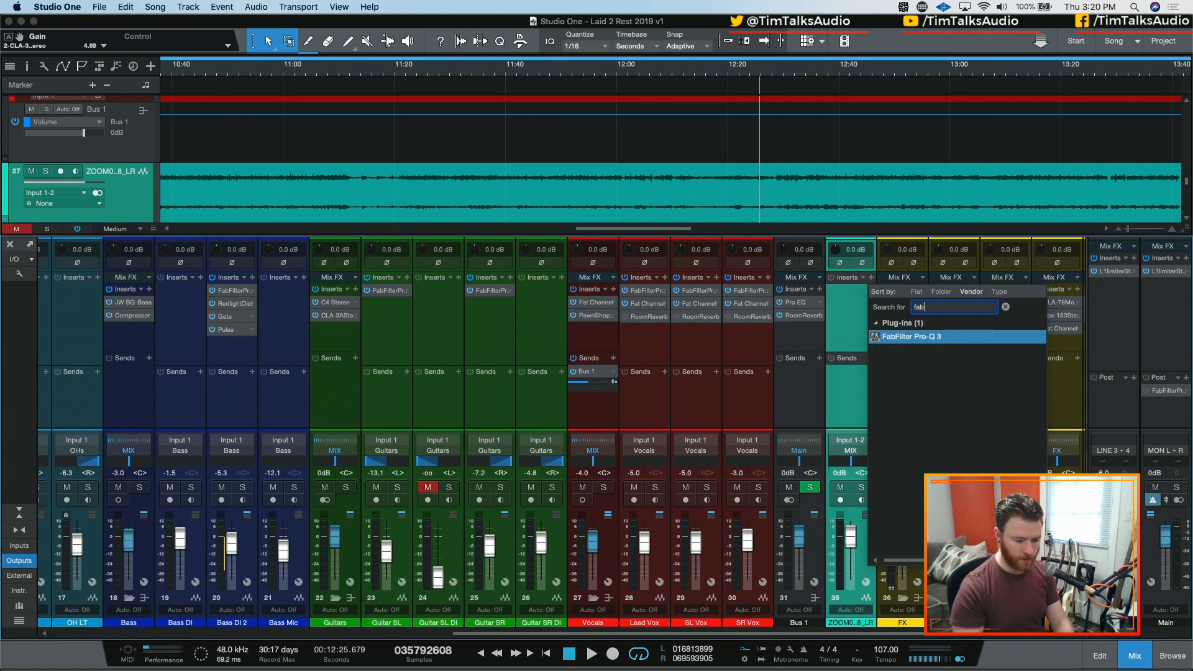
key("Return")
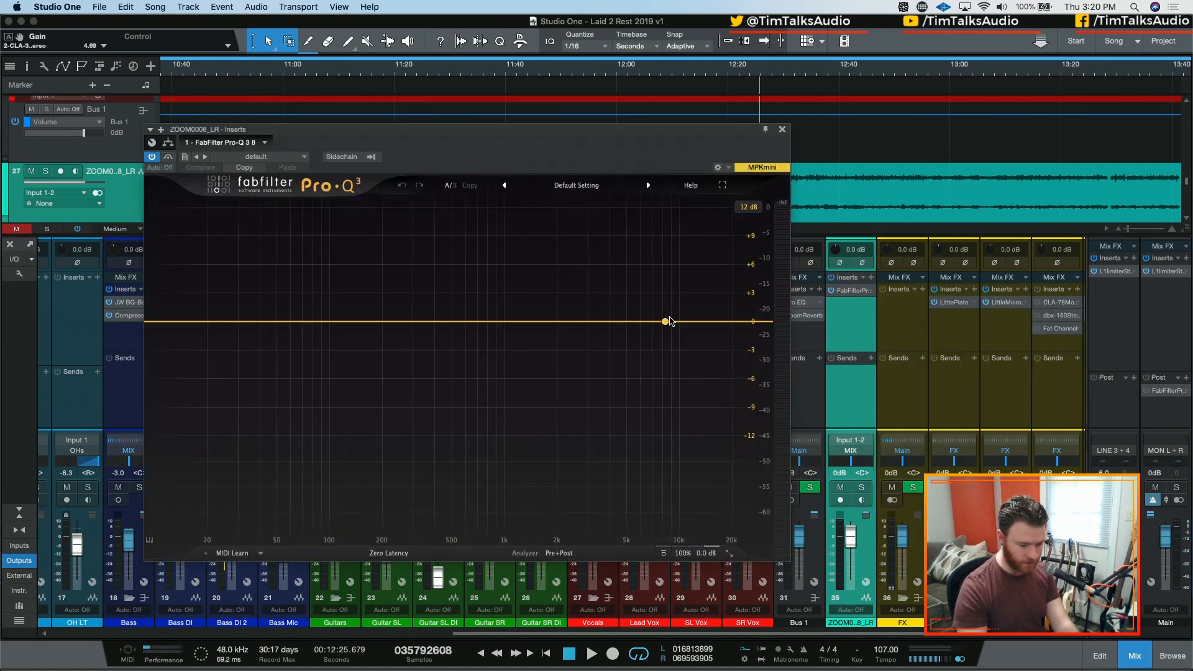
Step: Add a high shelf with a Q of 0.300 in Pro-Q 3 and adjust it during playback to about 4904 Hz and +5.47 dB
left_click_drag(695, 322, 574, 296)
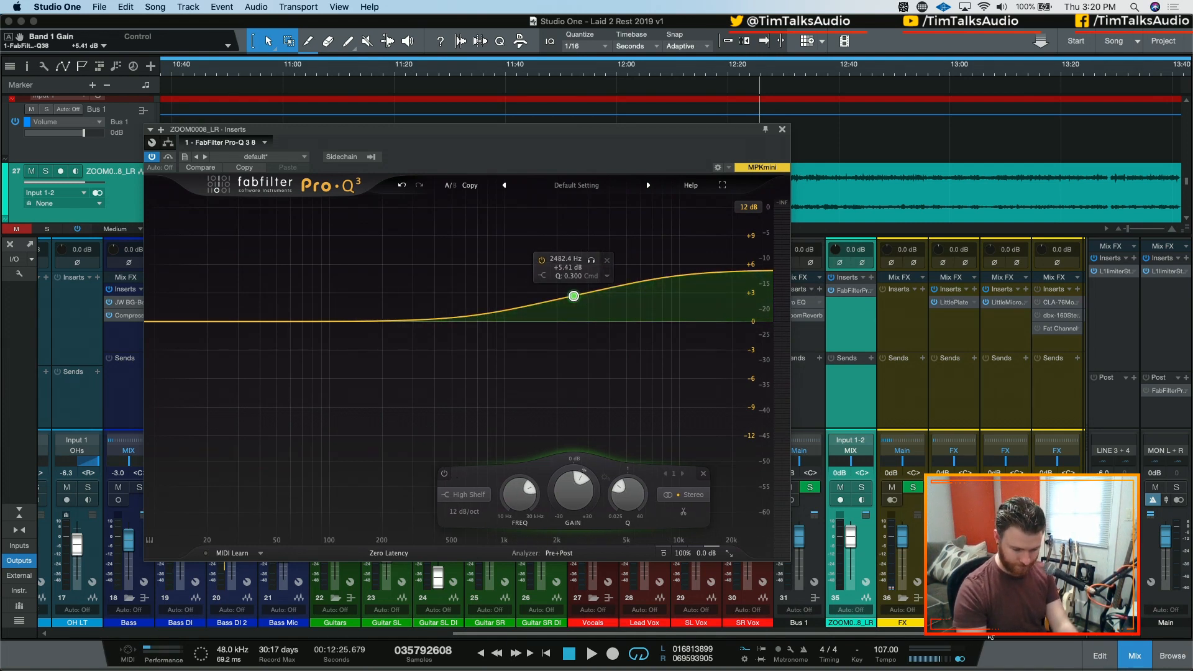
left_click_drag(971, 634, 1072, 632)
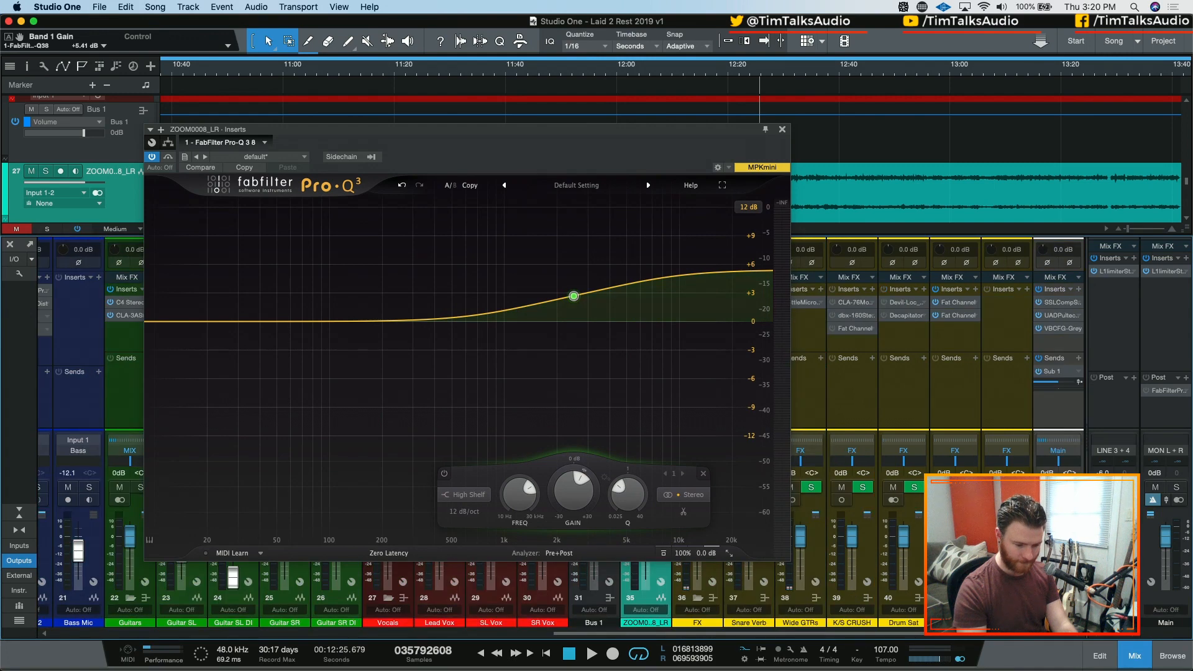
key("space")
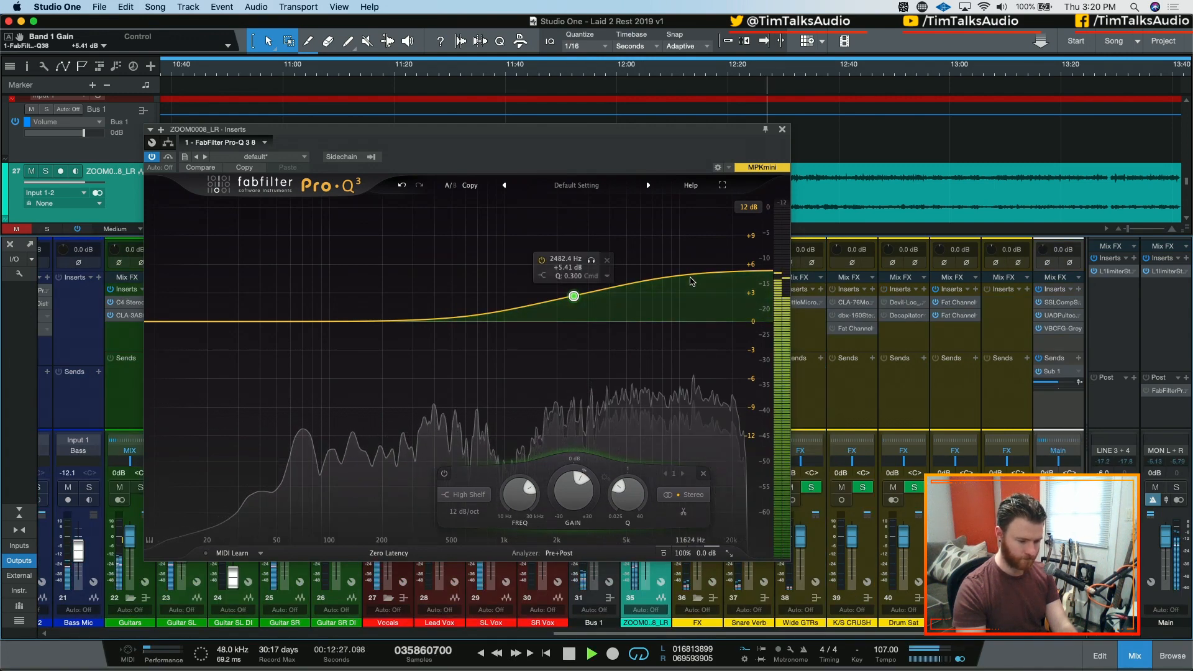
left_click_drag(575, 296, 627, 301)
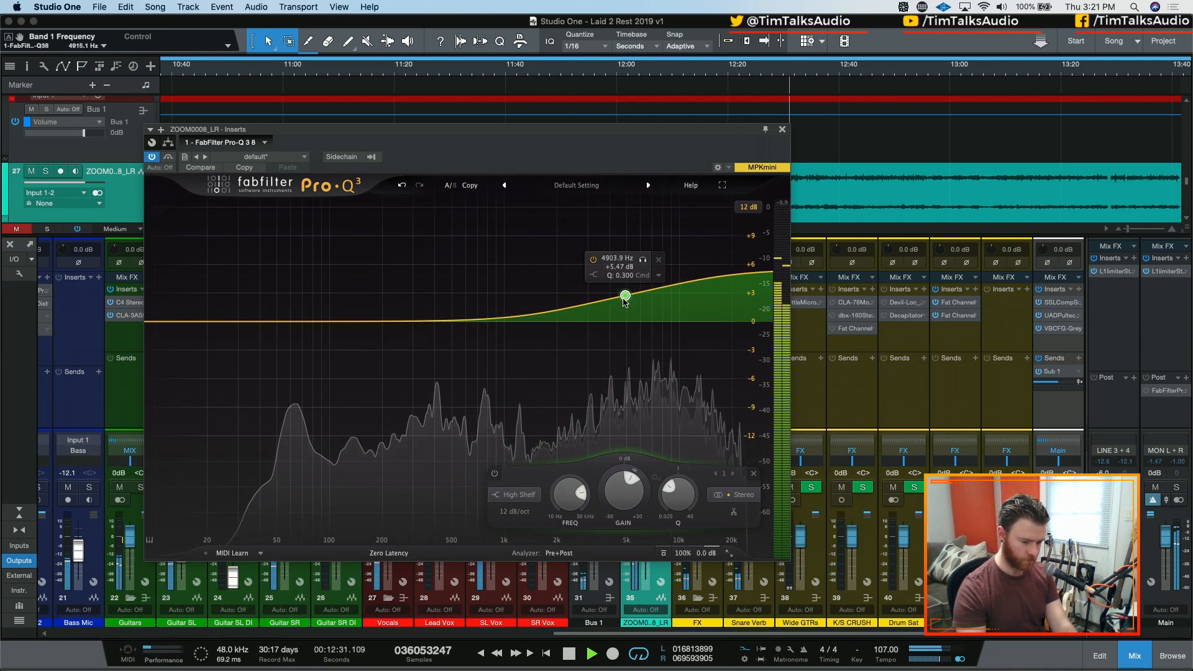
Step: Add a bell band at about 257 Hz, audition it in solo, and set its gain to about -1.84 dB
left_click_drag(418, 322, 401, 258)
left_click(418, 223)
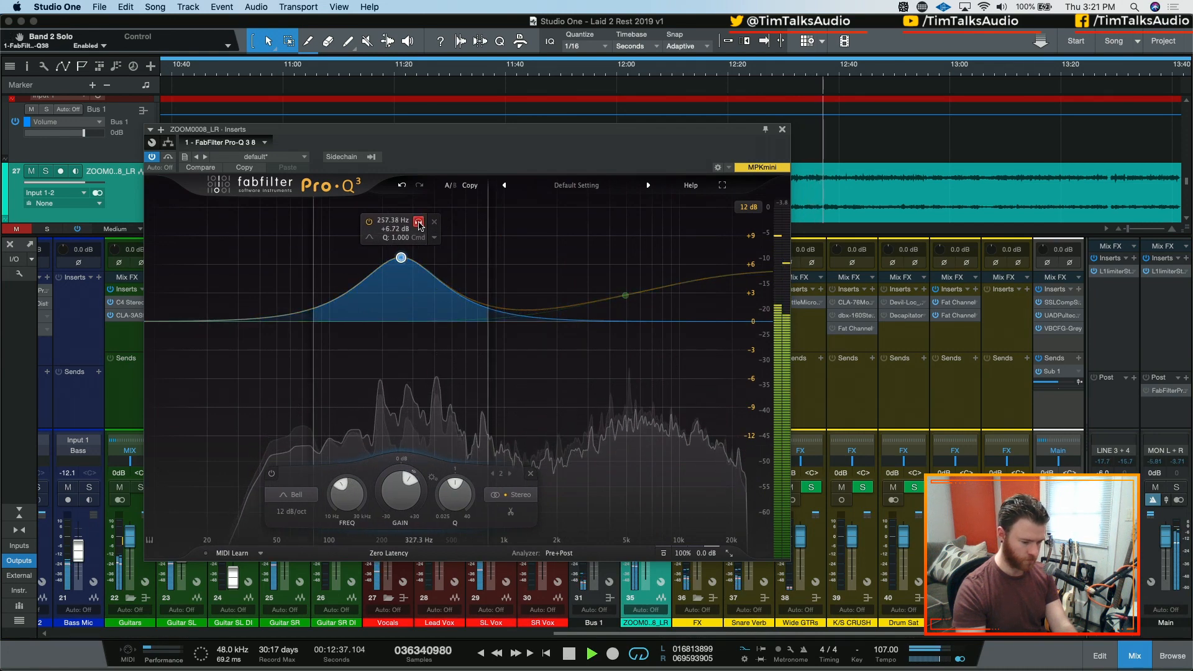
left_click(419, 224)
left_click(418, 225)
left_click(418, 225)
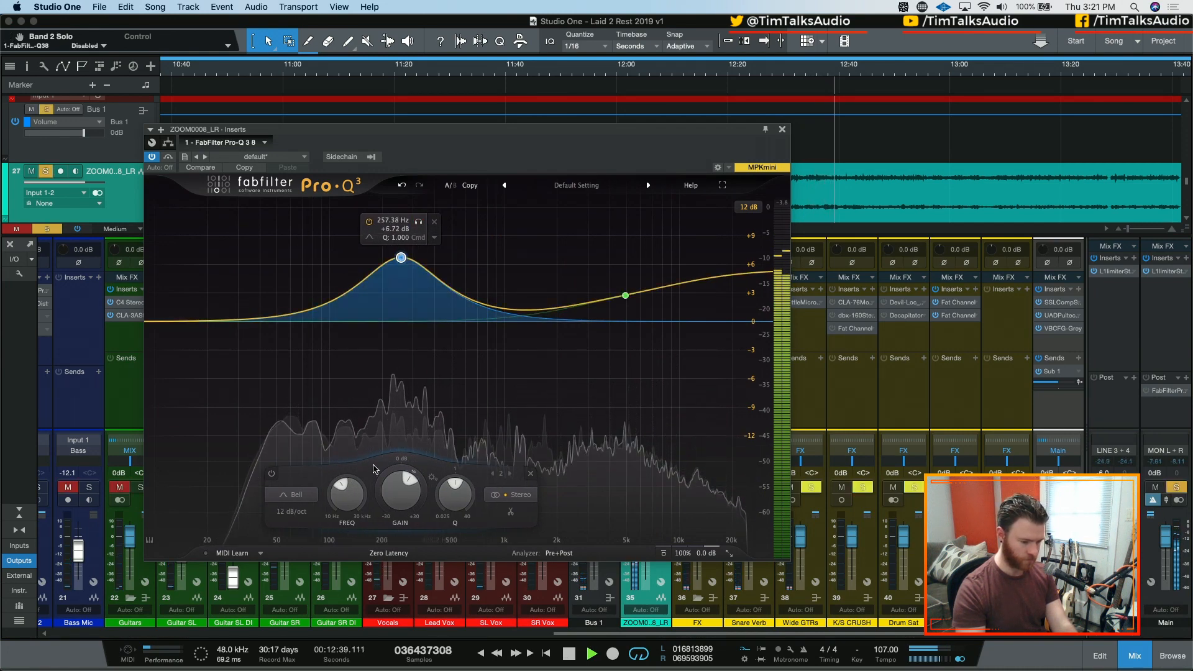
left_click_drag(401, 491, 387, 553)
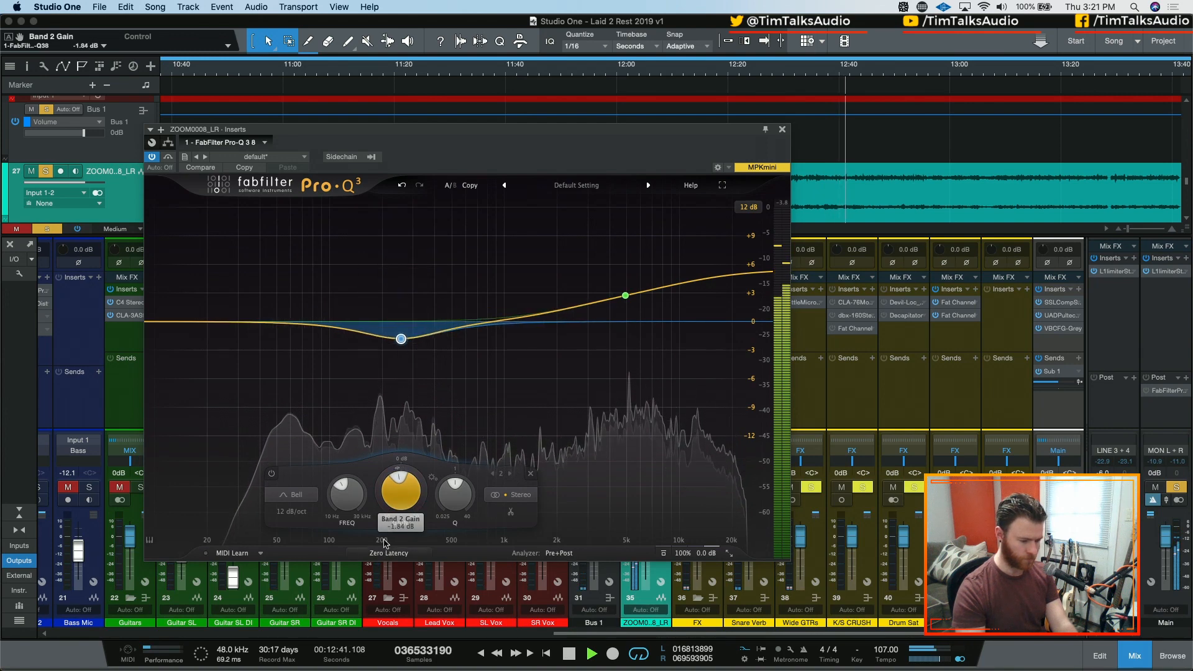
Step: Add a low bell around 60 Hz boosted about 3.83 dB, and move the high shelf to about 2954 Hz at +5.00 dB
left_click(291, 318)
left_click_drag(303, 318, 305, 285)
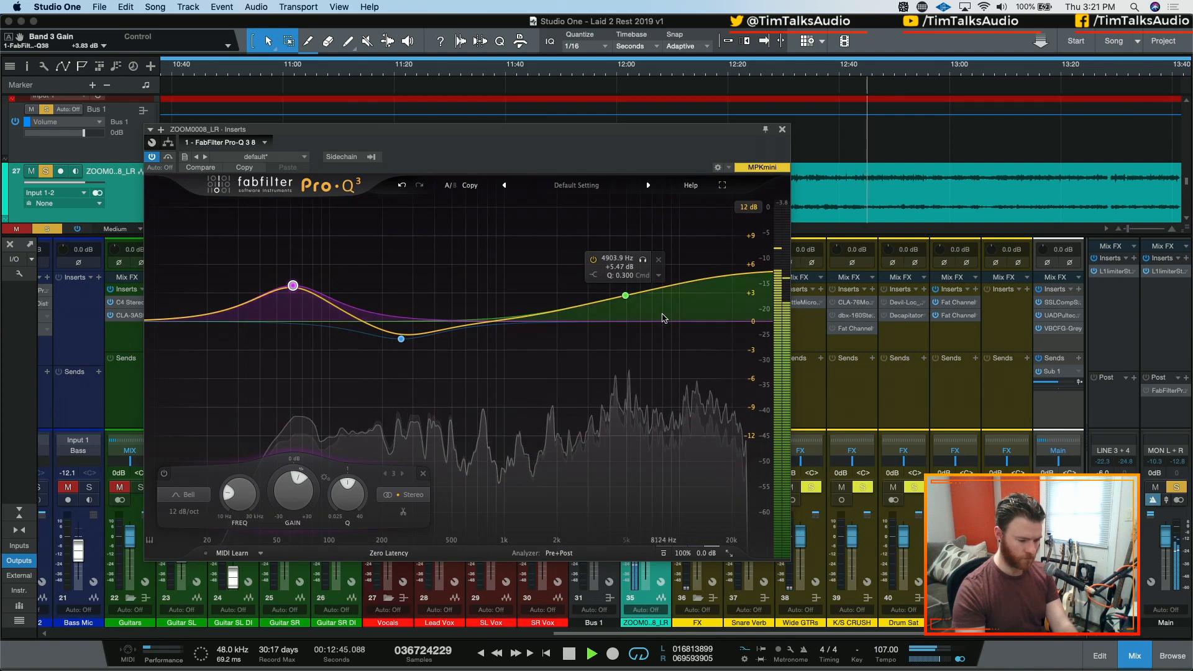
left_click_drag(629, 300, 588, 300)
key("s")
Step: Add a shallow bell cut at about 956 Hz and compare the track soloed and in the full mix
mouse_move(493, 318)
left_mouse_down()
mouse_move(482, 285)
mouse_move(506, 249)
mouse_move(476, 249)
mouse_move(535, 260)
mouse_move(521, 260)
mouse_move(501, 331)
left_mouse_up()
left_click(498, 249)
key("s")
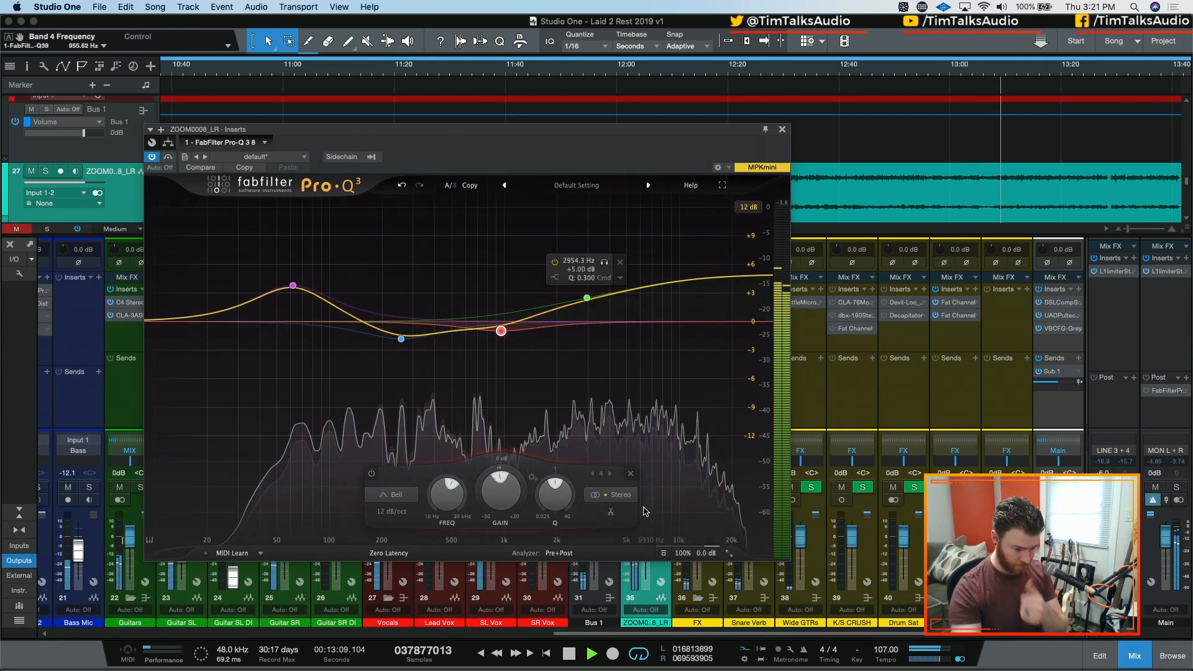
Step: Try the high shelf on the Side signal only, at about 3194 Hz with a 10.05 dB boost
left_click(587, 299)
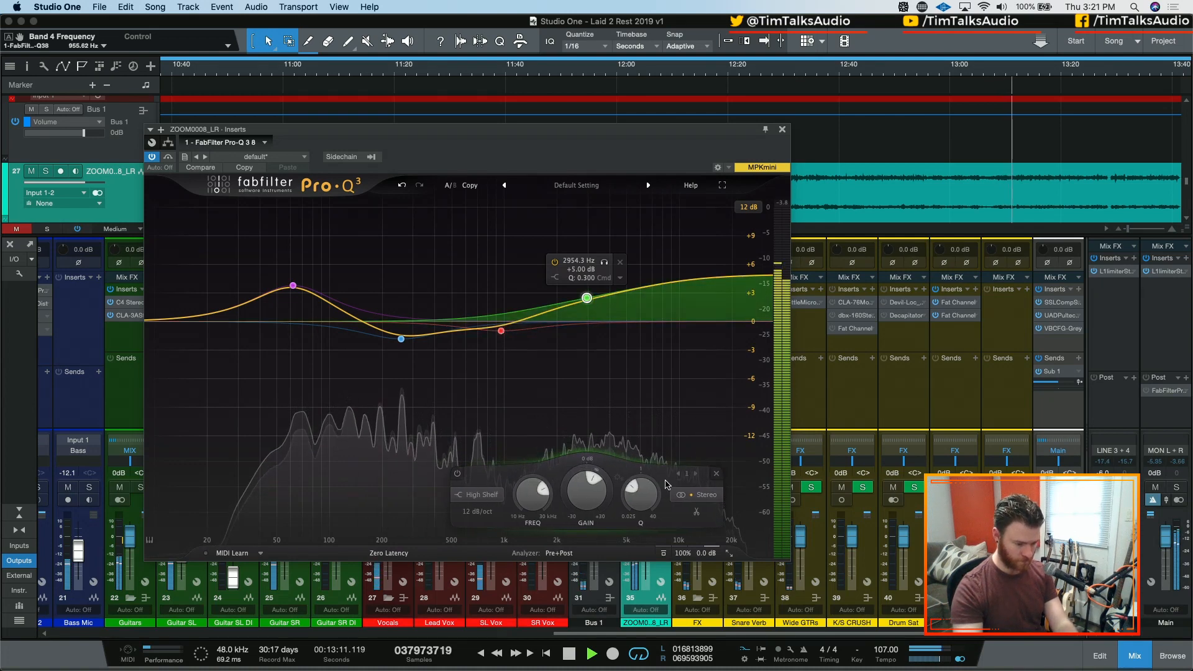
left_click(696, 495)
left_click(652, 445)
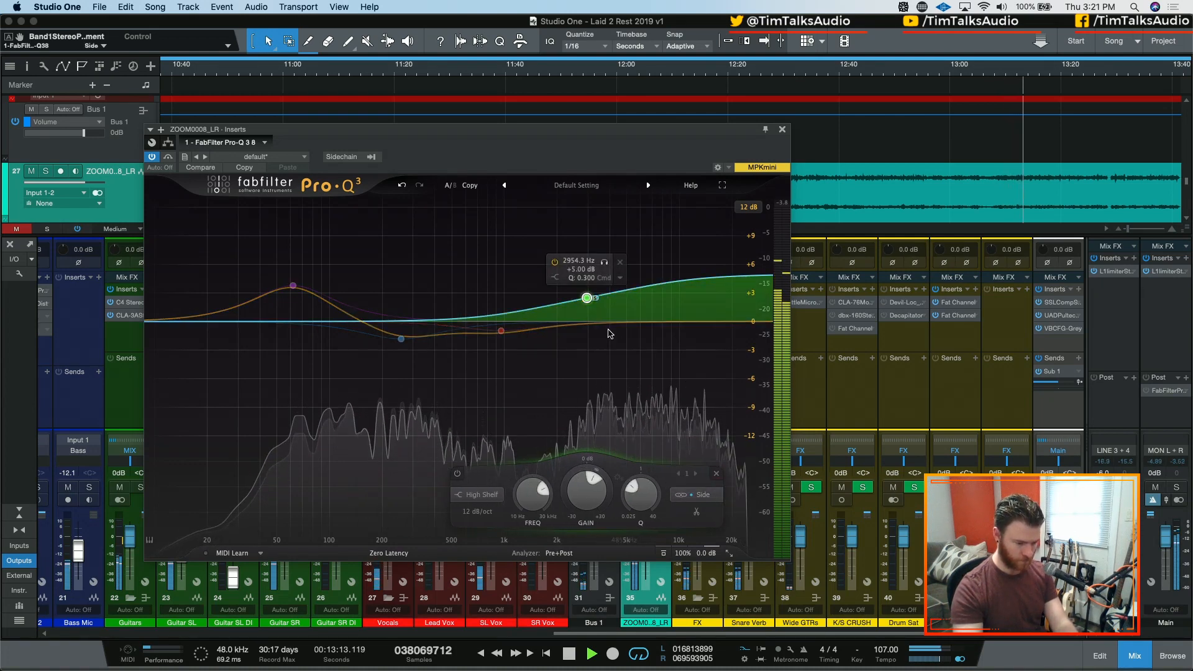
mouse_move(588, 298)
left_mouse_down()
mouse_move(588, 271)
mouse_move(594, 280)
left_mouse_up()
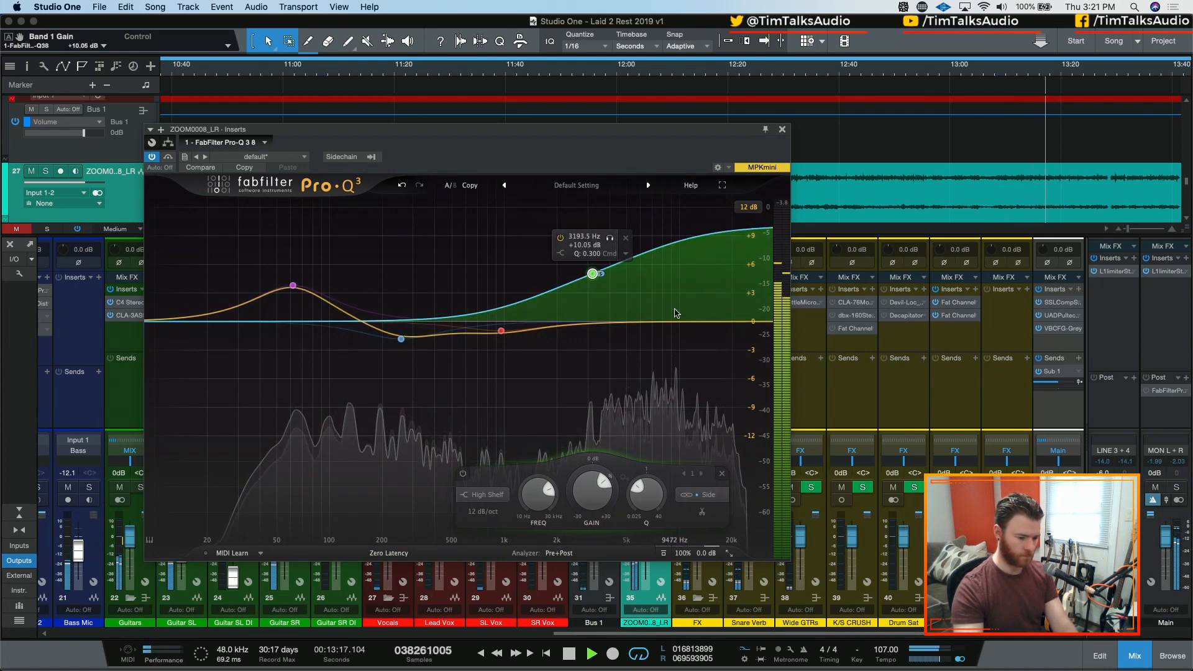
Step: Try the low bell band on the Mid signal only, and return it to Stereo
left_click(294, 287)
left_click(407, 496)
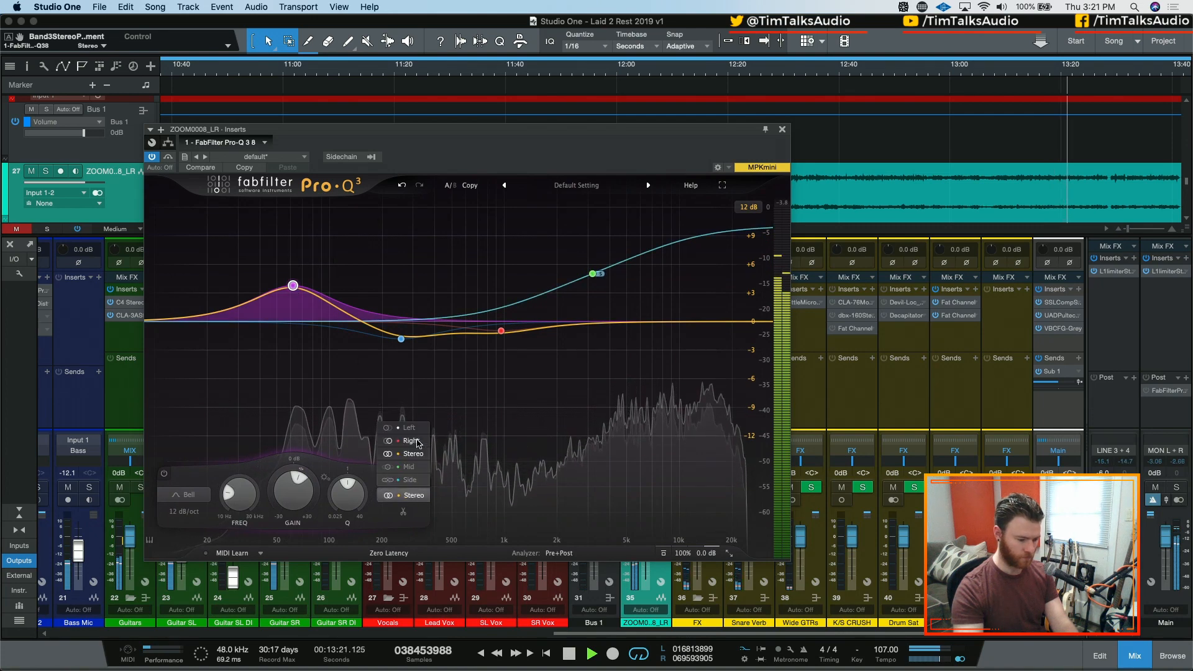
left_click(409, 467)
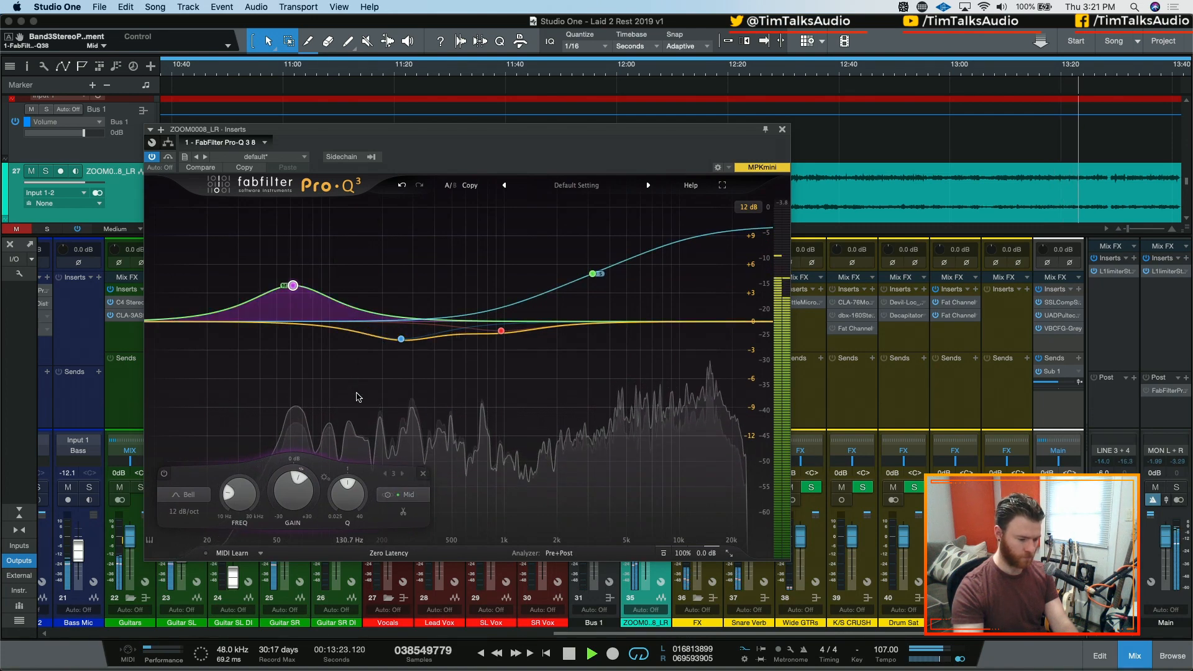
left_click(412, 453)
Step: Set the high shelf to Stereo at about 3534 Hz and +6.51 dB, and close the Pro-Q 3 editor
left_click(592, 274)
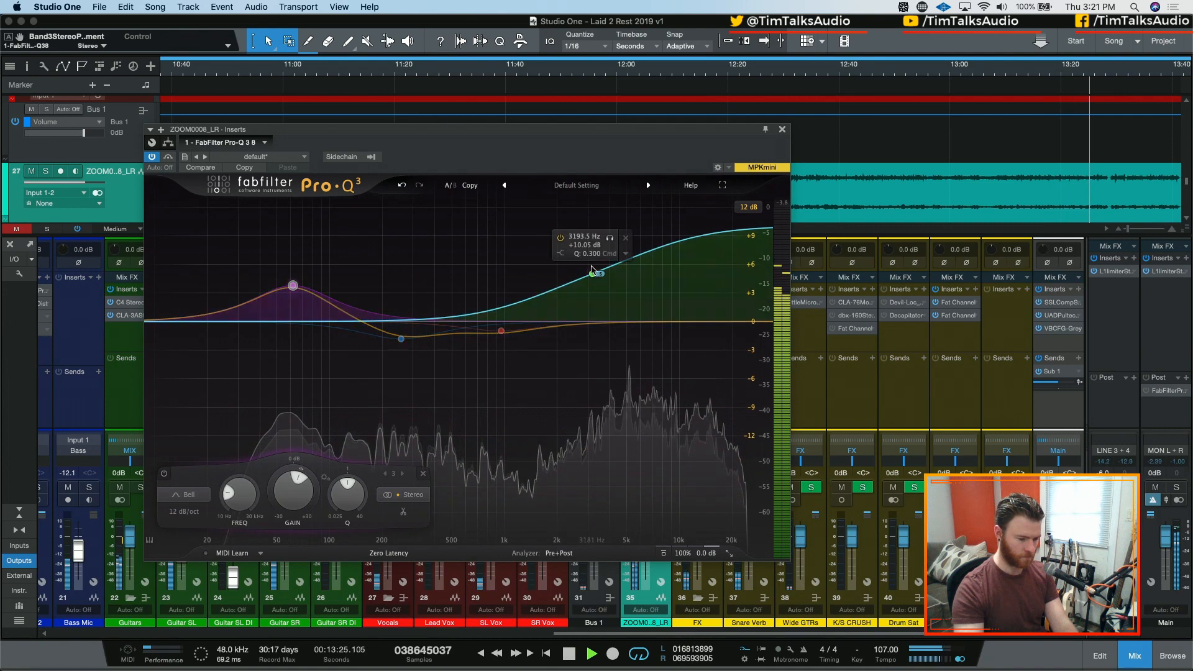
left_click(702, 494)
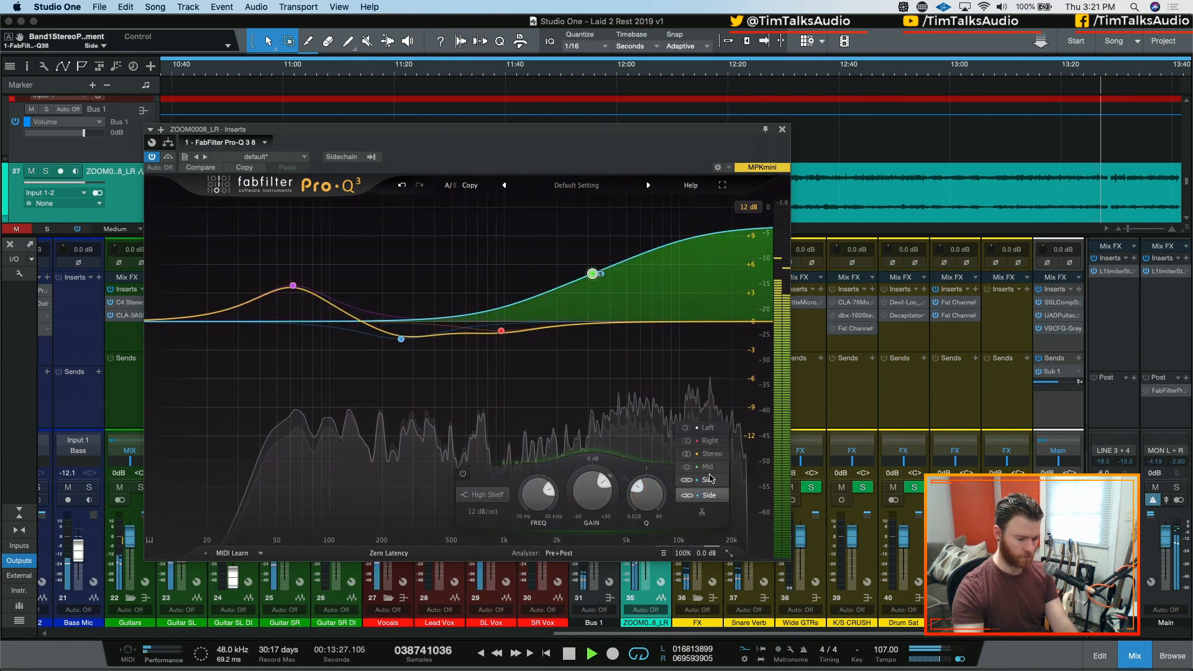
left_click(712, 454)
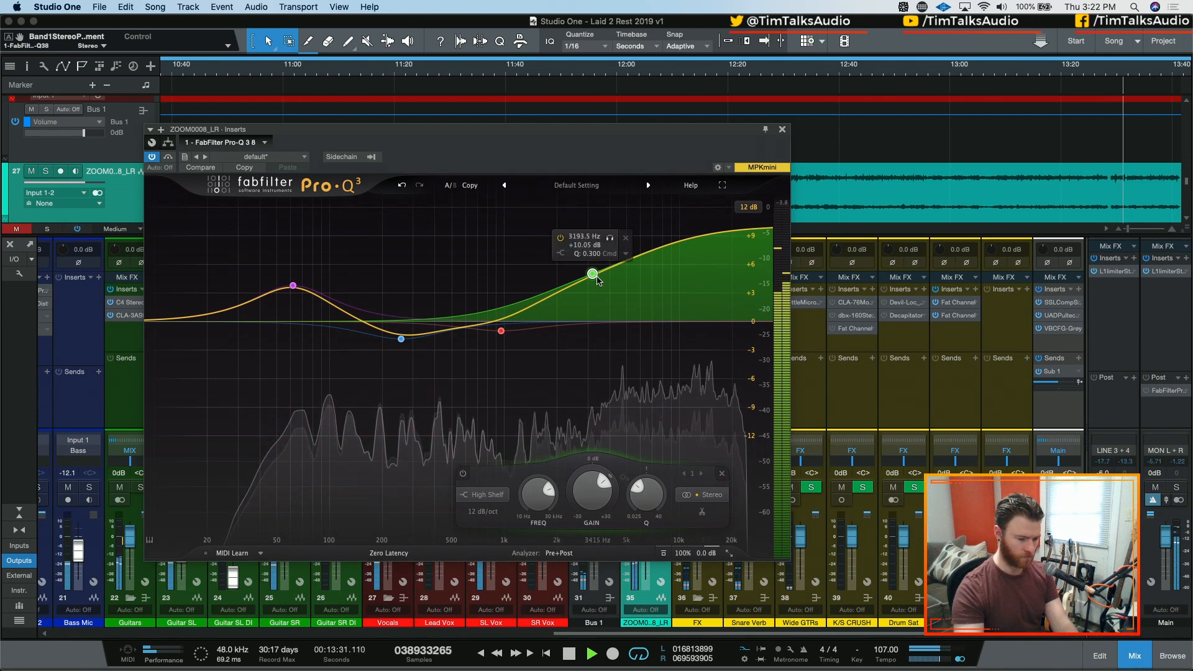
left_click_drag(598, 291, 606, 308)
left_click_drag(783, 126, 783, 129)
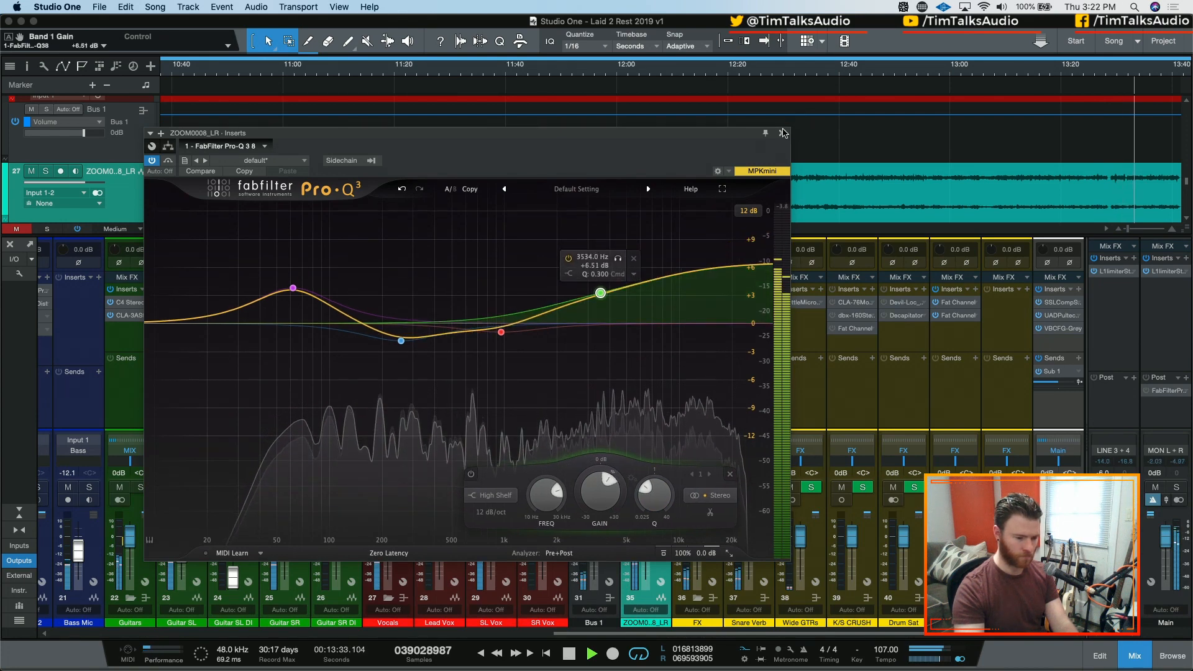
left_click(783, 134)
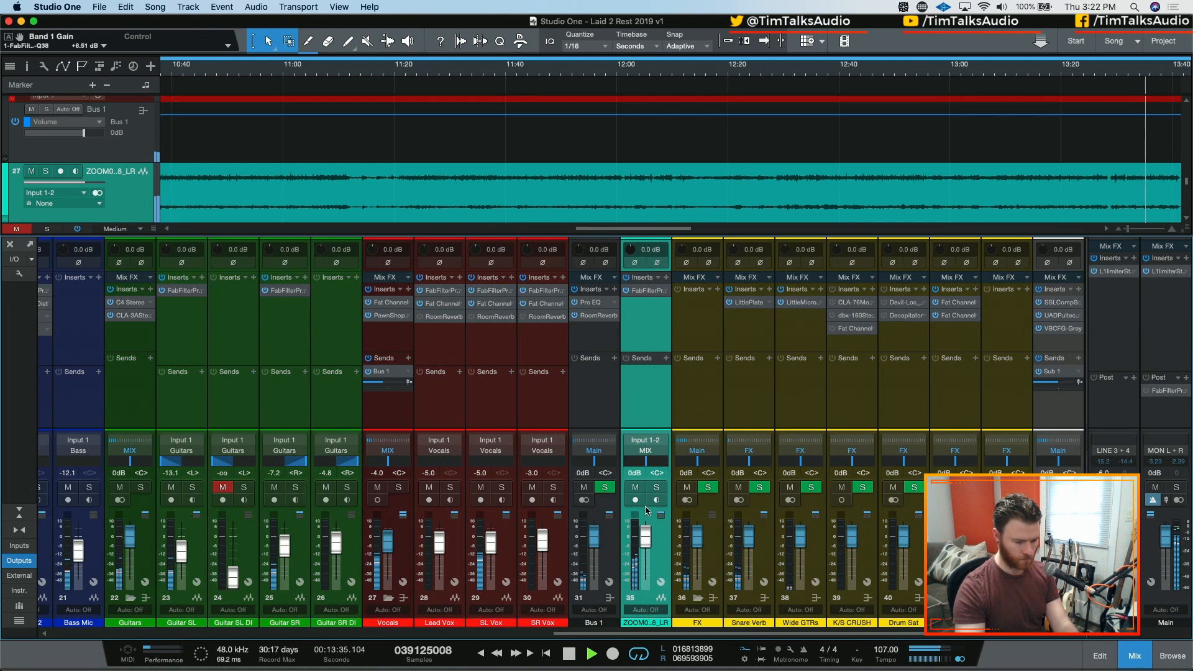
Step: Listen to the ZOOM0008_LR track in solo, return to the full mix and stop playback
left_click(657, 488)
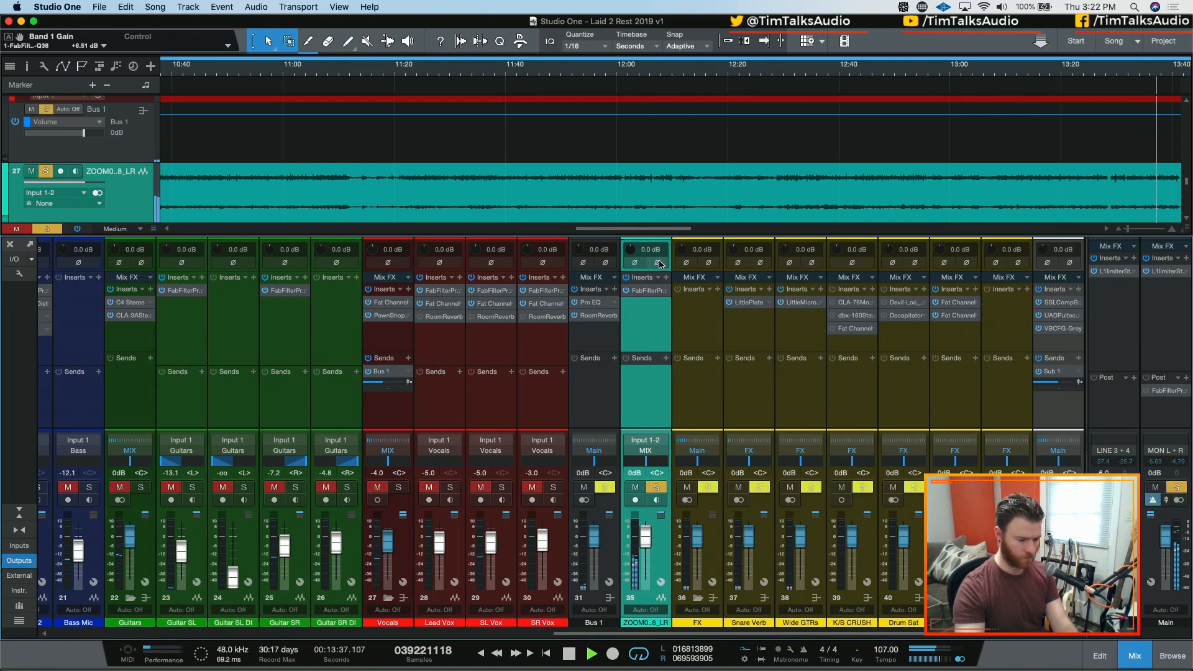
left_click(657, 487)
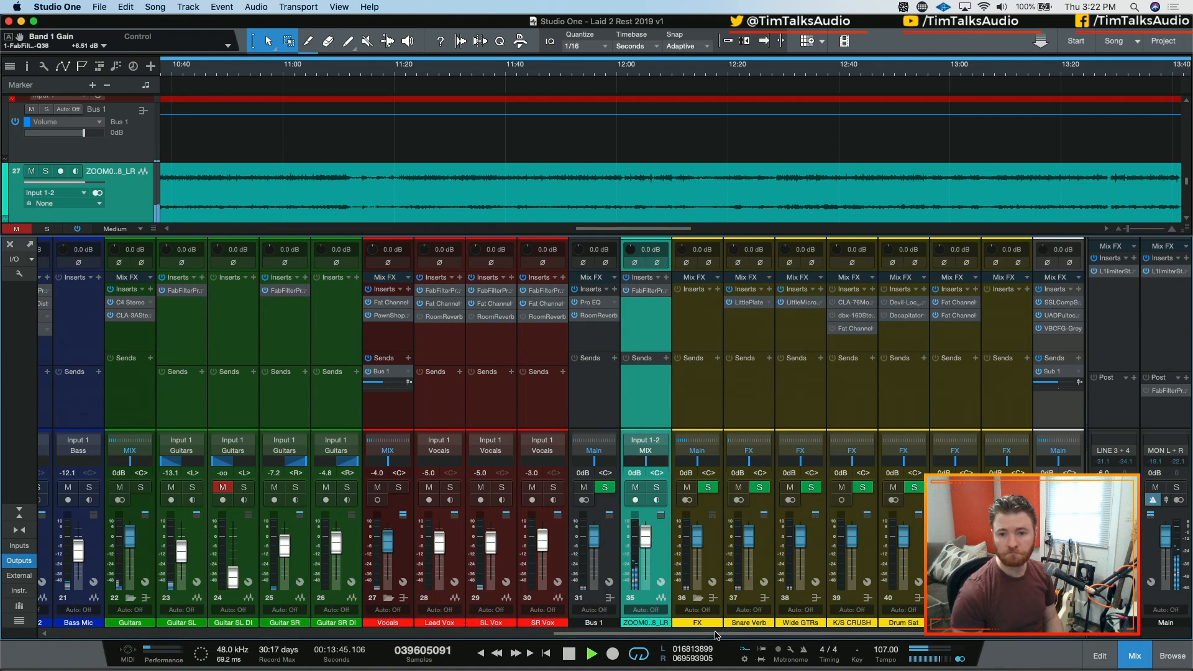
key("space")
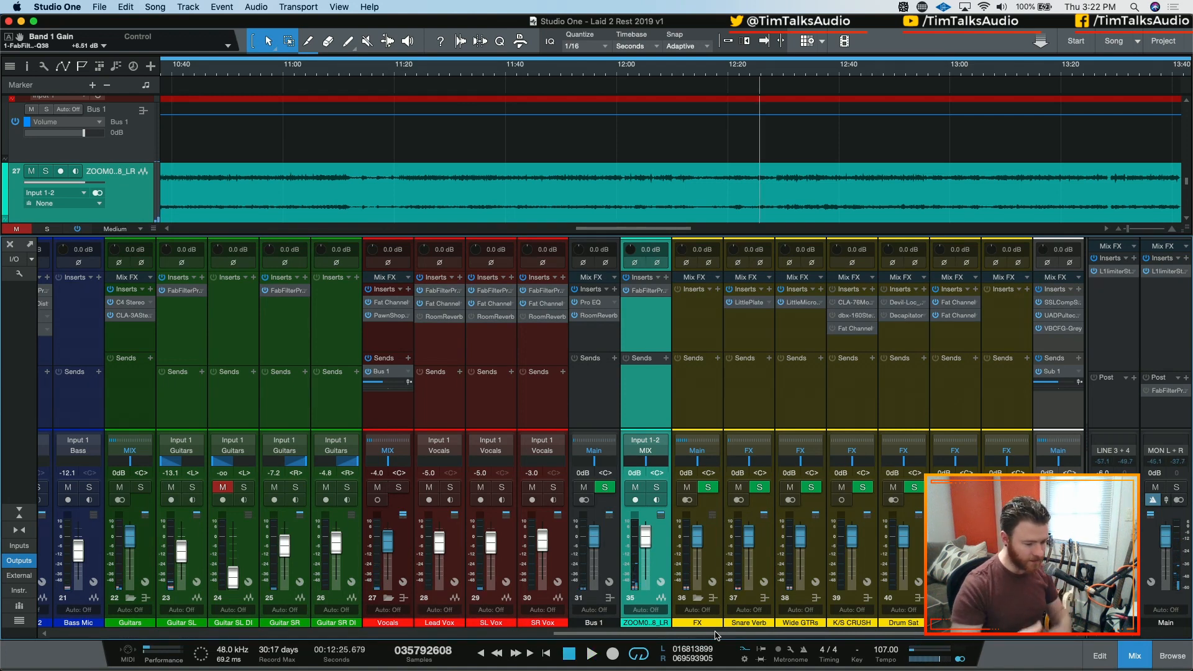